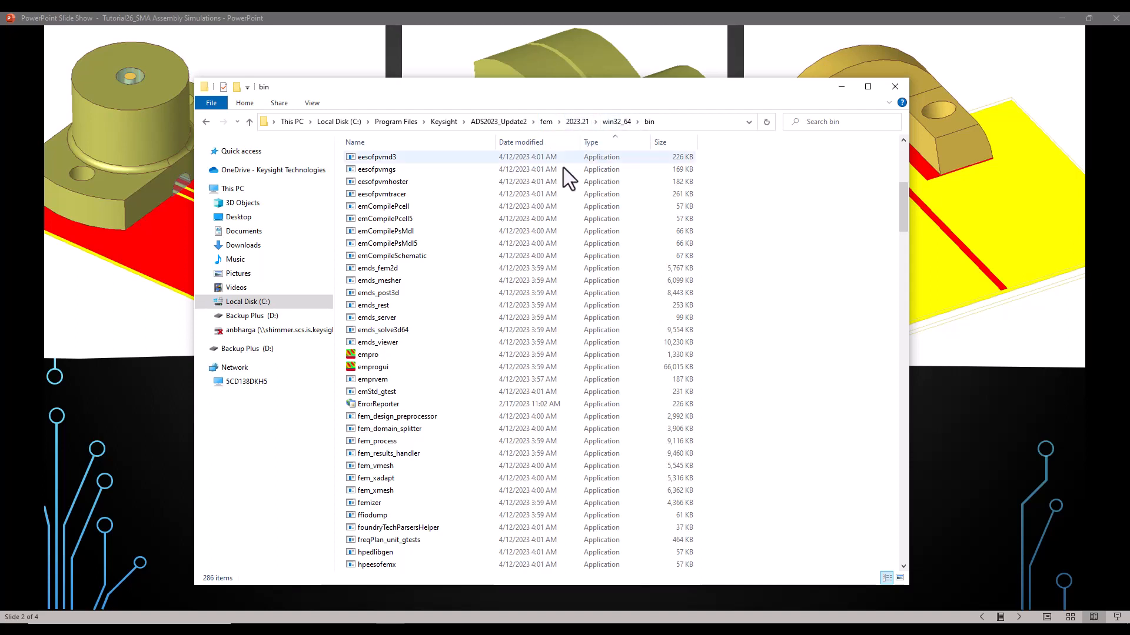
# - Launch empro from the bin folder, create an empty project for 1 GHz to 10 GHz, and maximize the program window
pyautogui.click(371, 354)
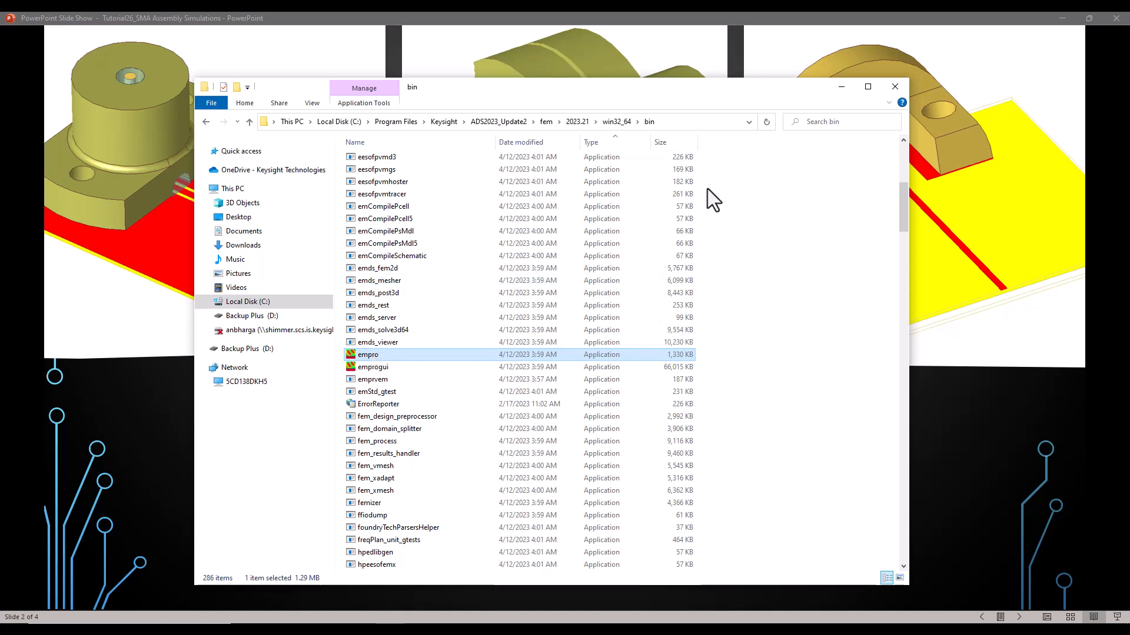
pyautogui.doubleClick(366, 355)
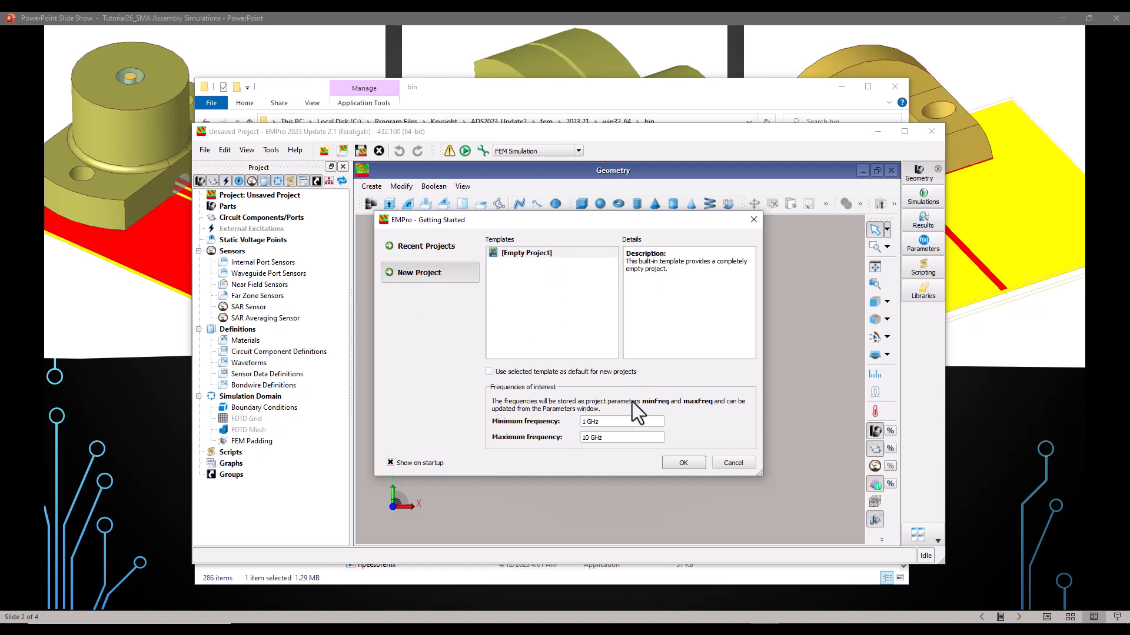
pyautogui.click(675, 468)
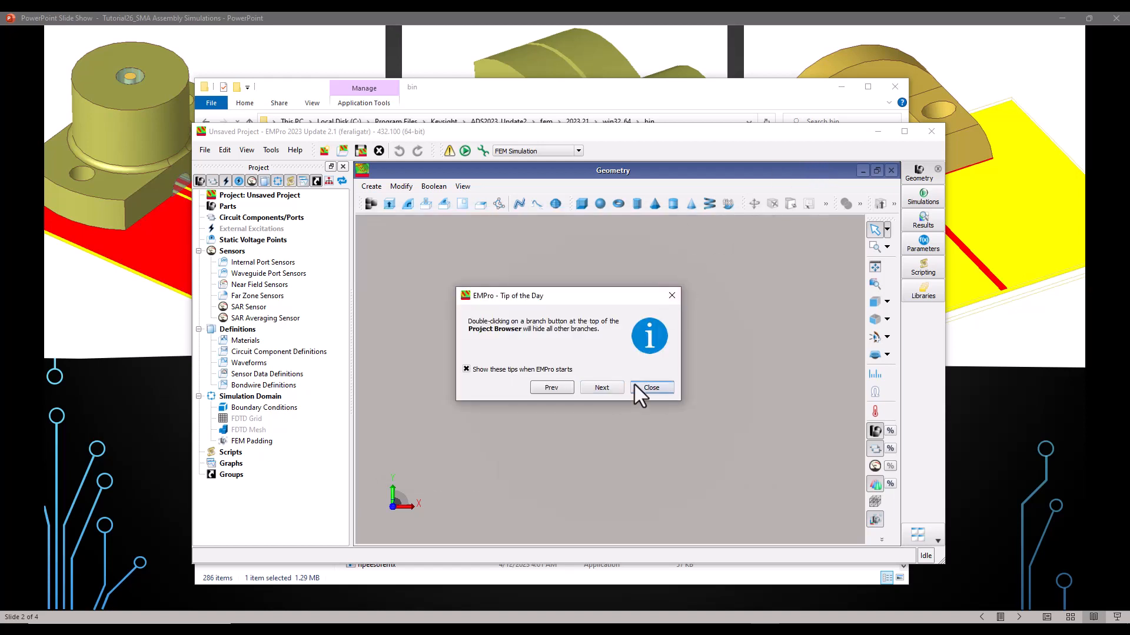
pyautogui.click(637, 387)
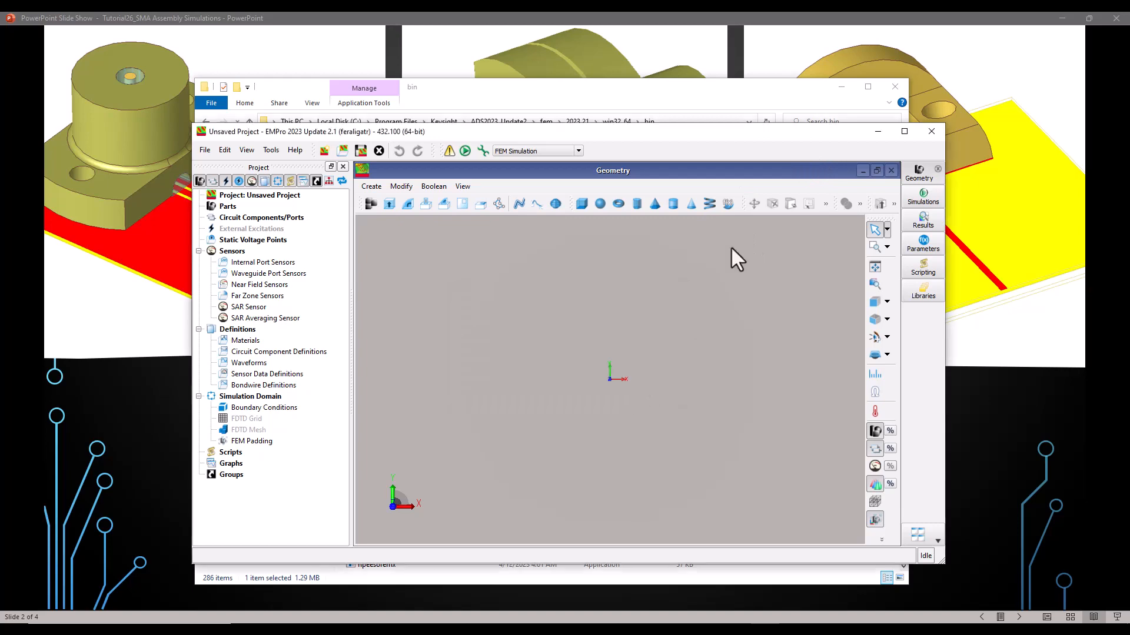
pyautogui.click(903, 131)
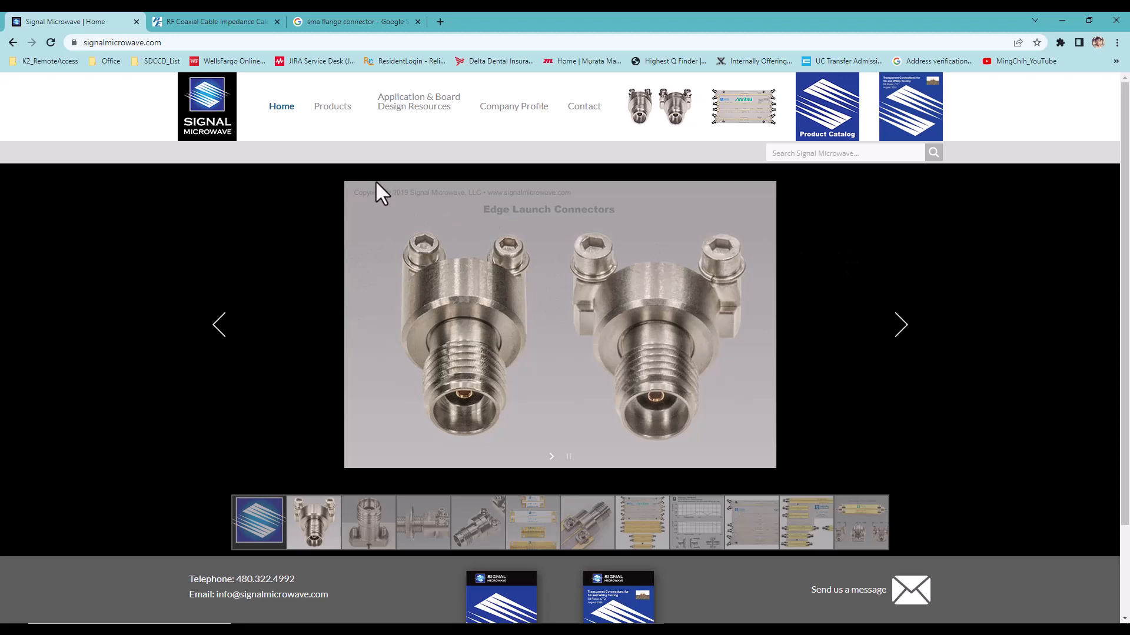
# - Open the ELF40 2.92mm (40GHz) edge launch connectors page and download the ELF40-001 3D data
pyautogui.moveTo(334, 115)
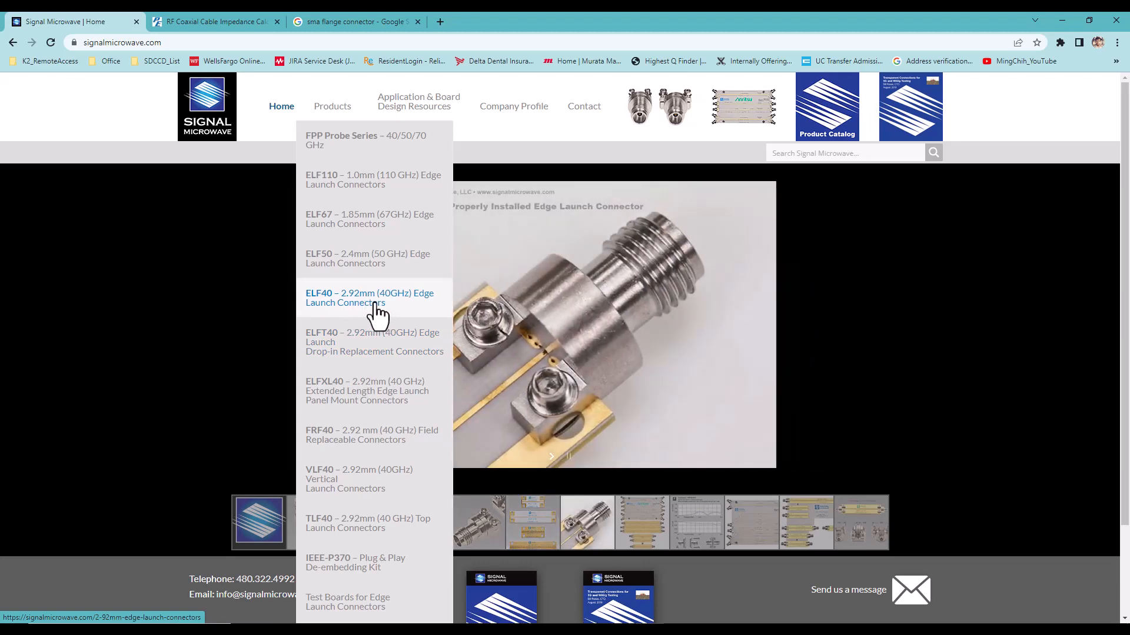
pyautogui.click(372, 305)
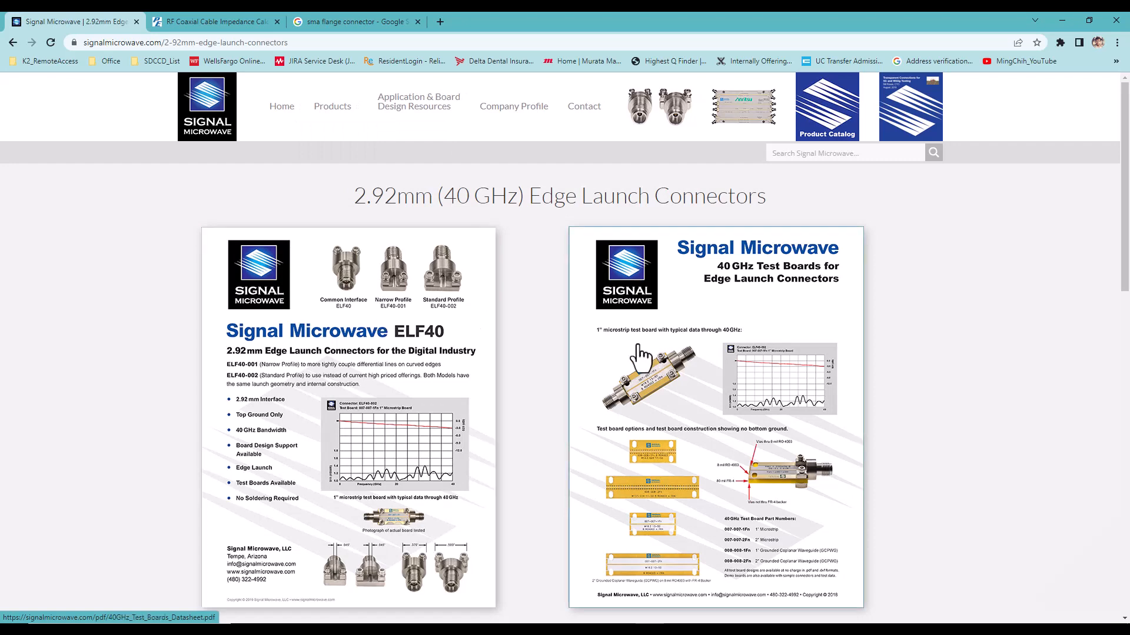
pyautogui.scroll(-2, 634, 344)
pyautogui.scroll(-1, 633, 344)
pyautogui.scroll(2, 634, 345)
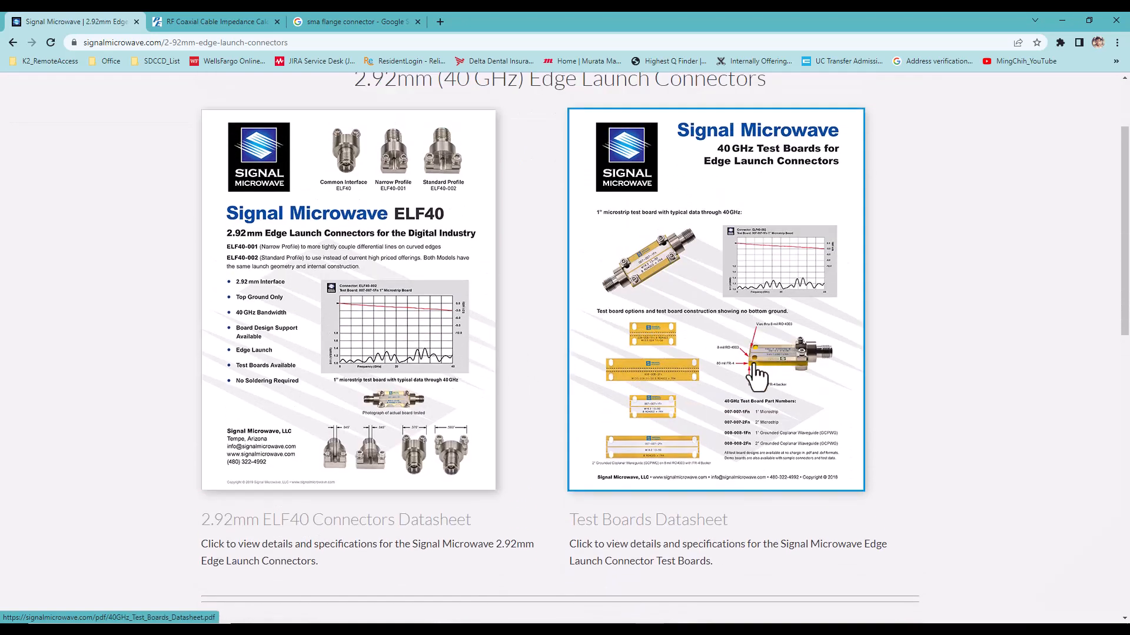
pyautogui.scroll(-2, 857, 303)
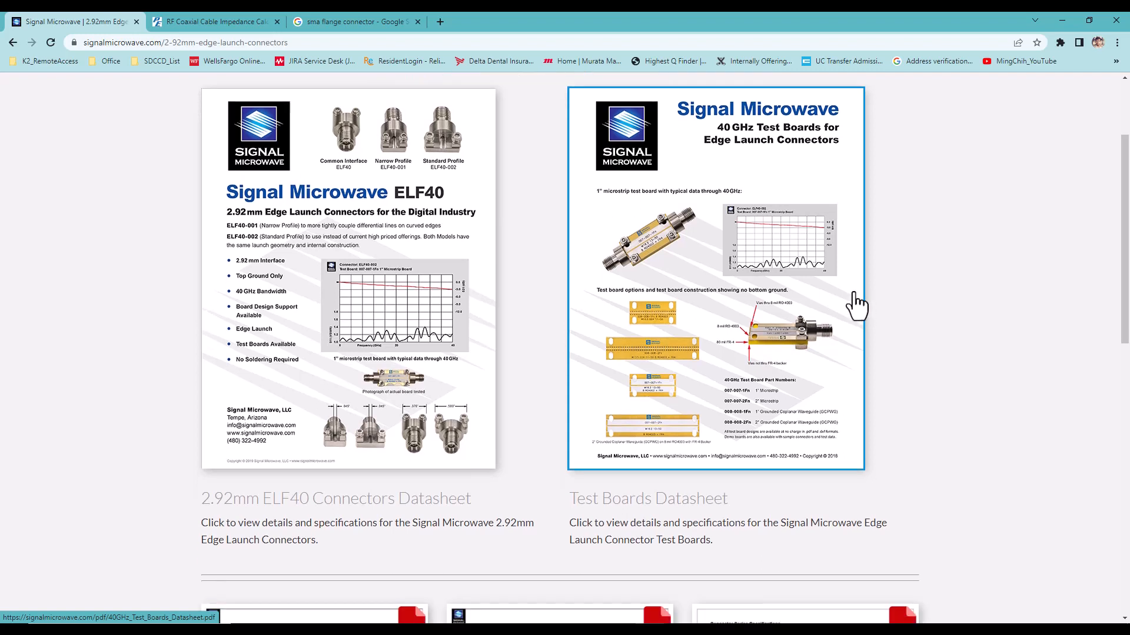
pyautogui.scroll(-7, 857, 303)
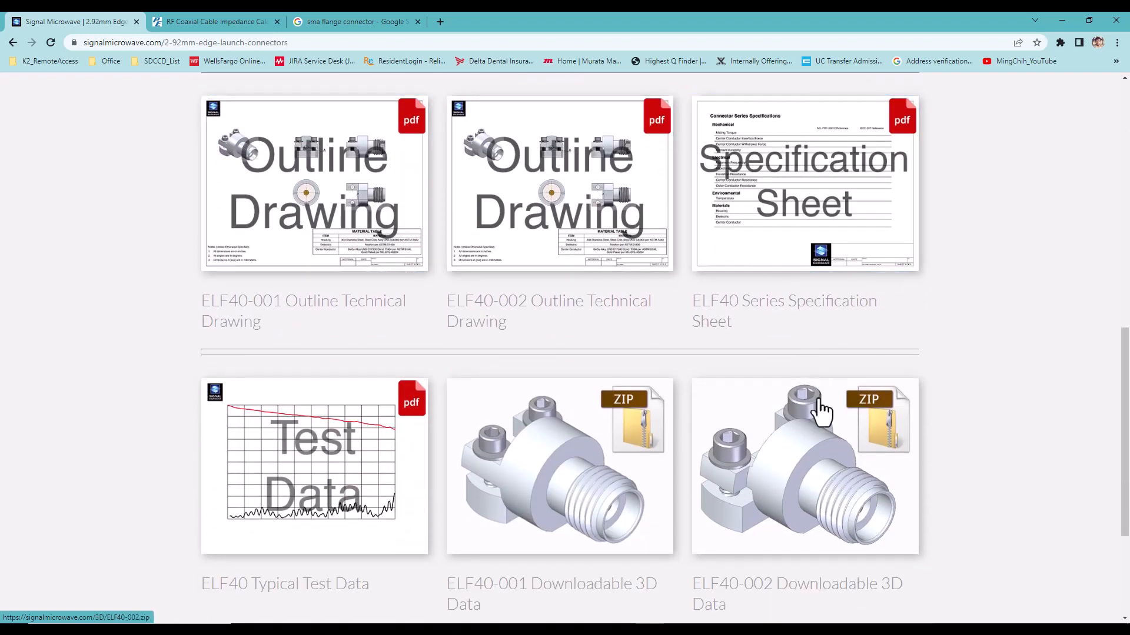
pyautogui.scroll(-3, 529, 320)
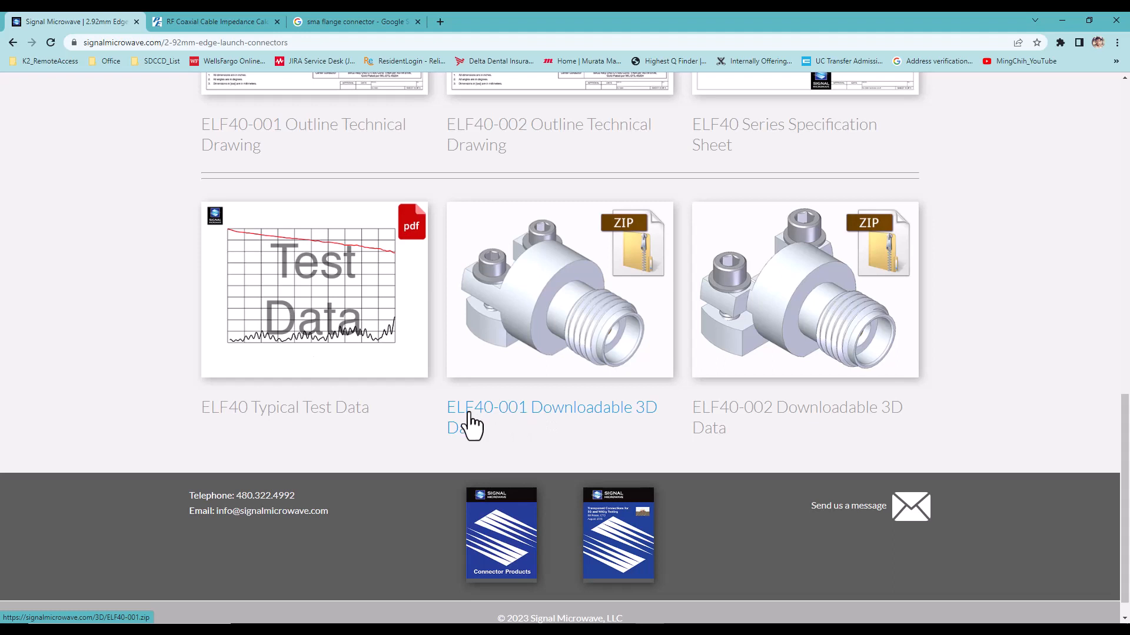
pyautogui.click(543, 407)
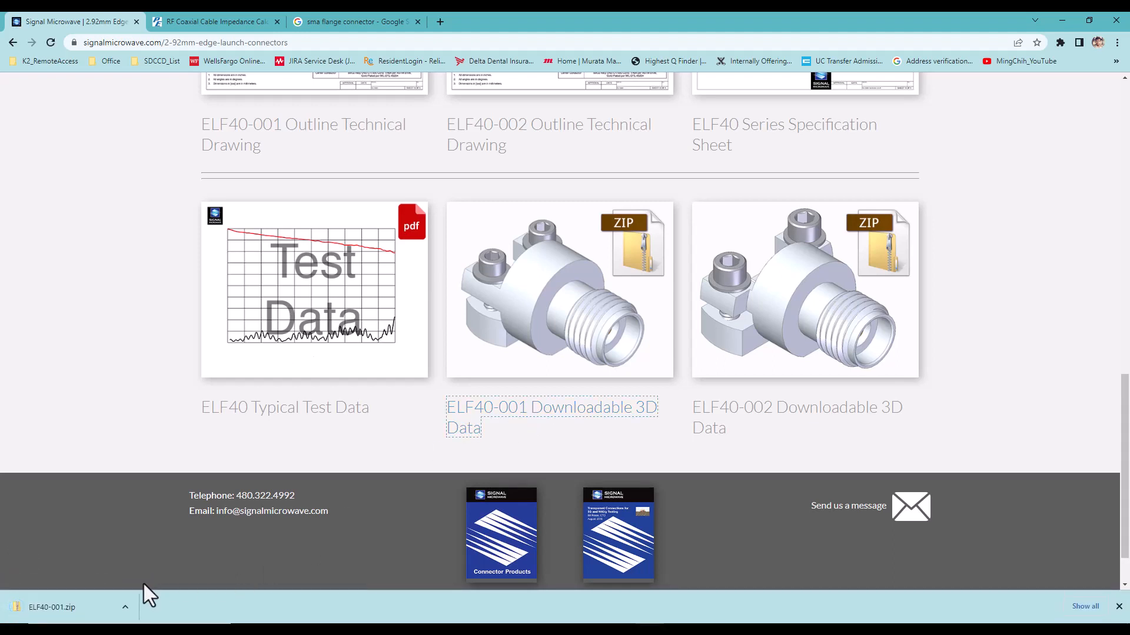
# - Show the downloaded ELF40-001.zip in its folder and extract it to the ELF40-001 folder in Downloads
pyautogui.click(124, 607)
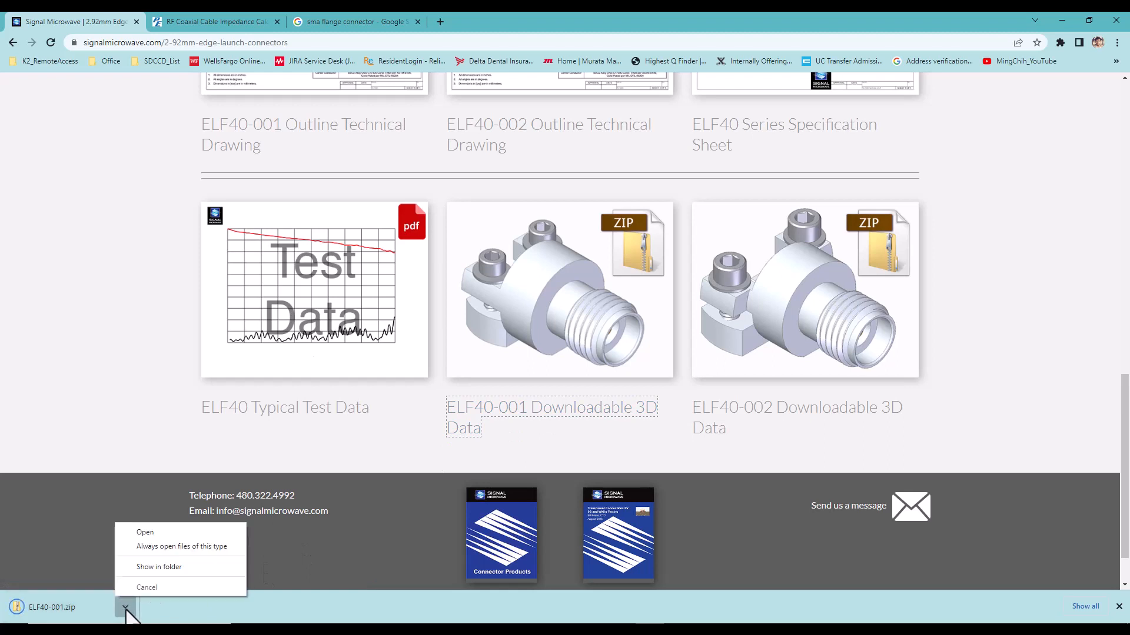
pyautogui.click(145, 567)
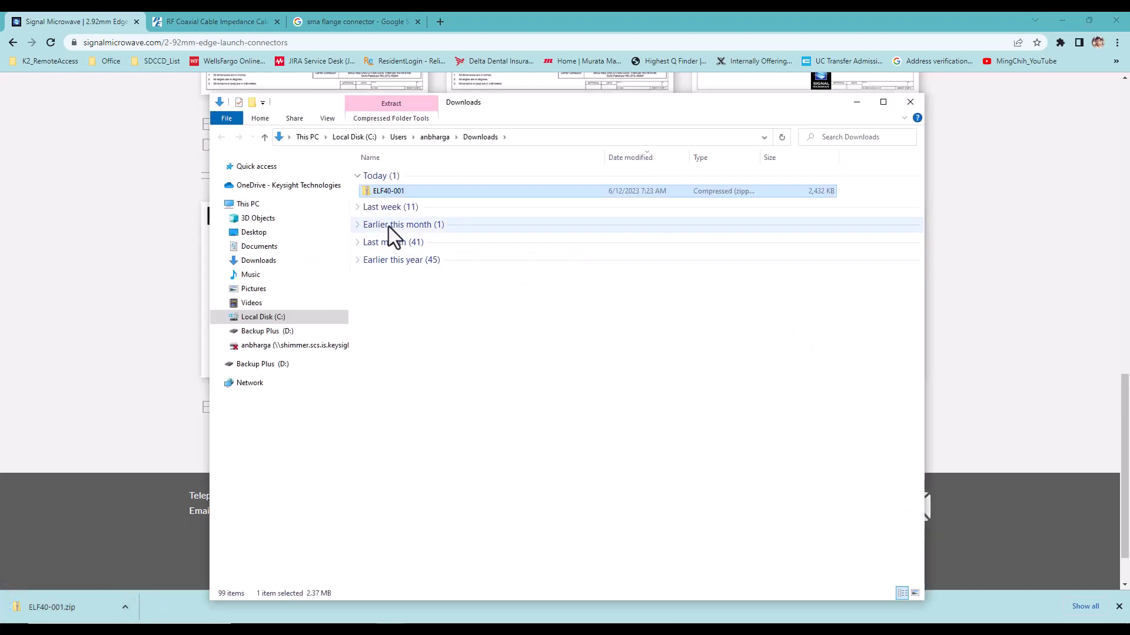
pyautogui.rightClick(385, 192)
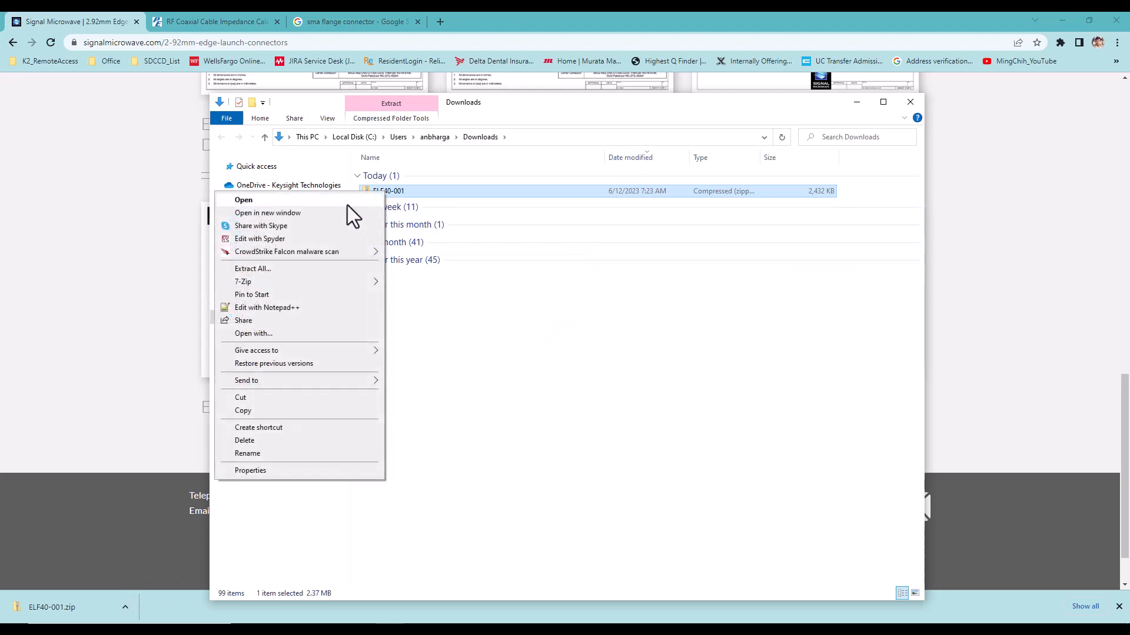
pyautogui.click(270, 270)
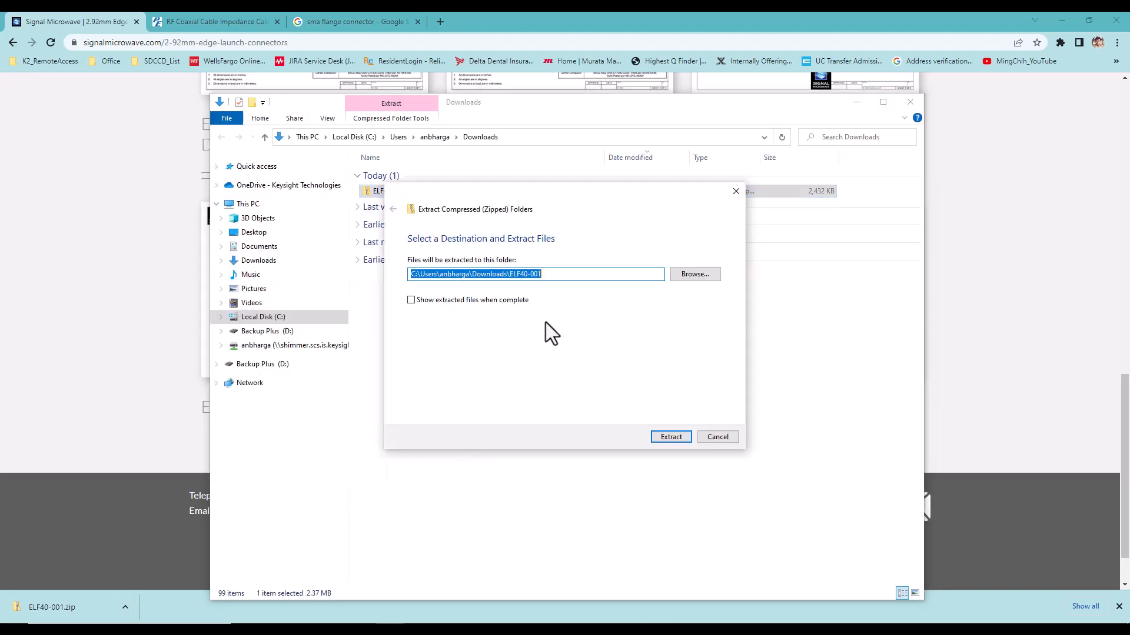
pyautogui.click(670, 437)
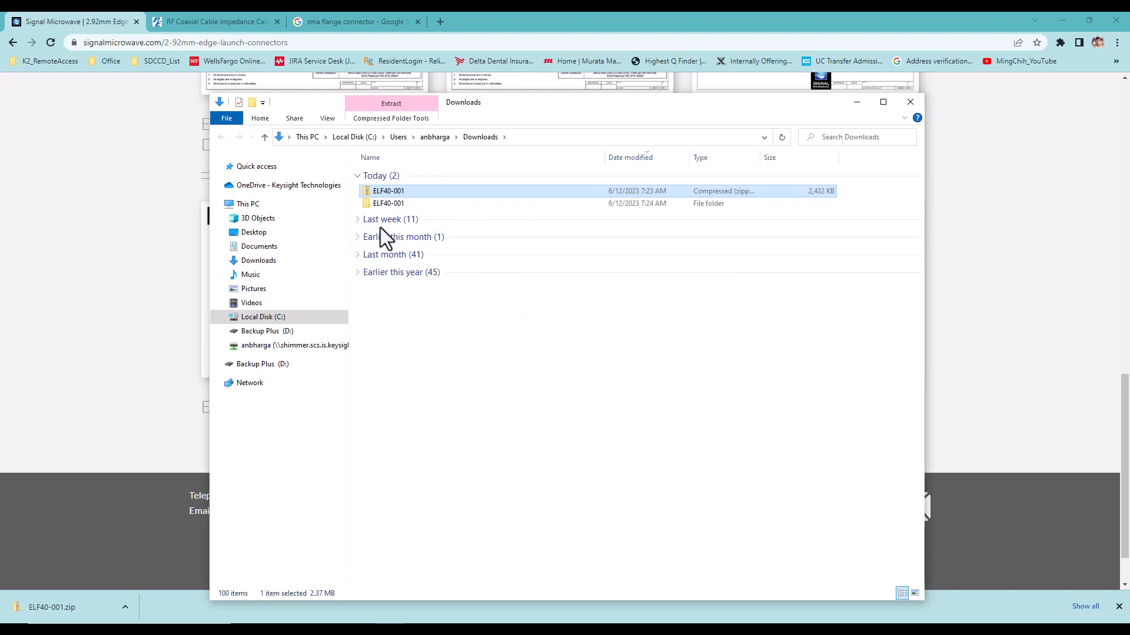
pyautogui.doubleClick(377, 204)
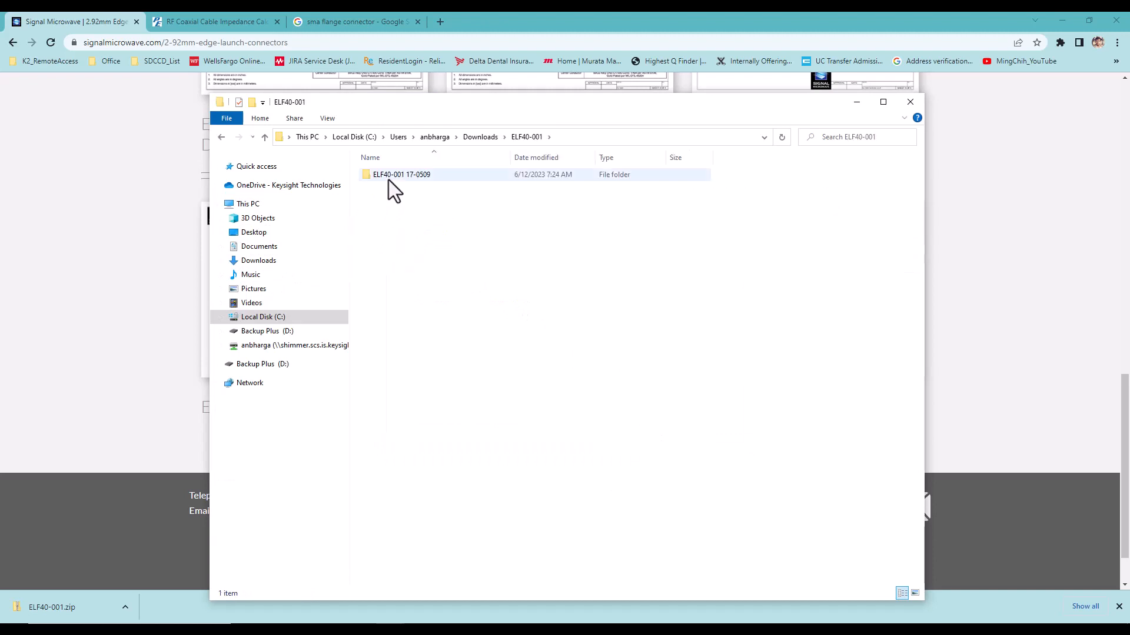
pyautogui.doubleClick(389, 180)
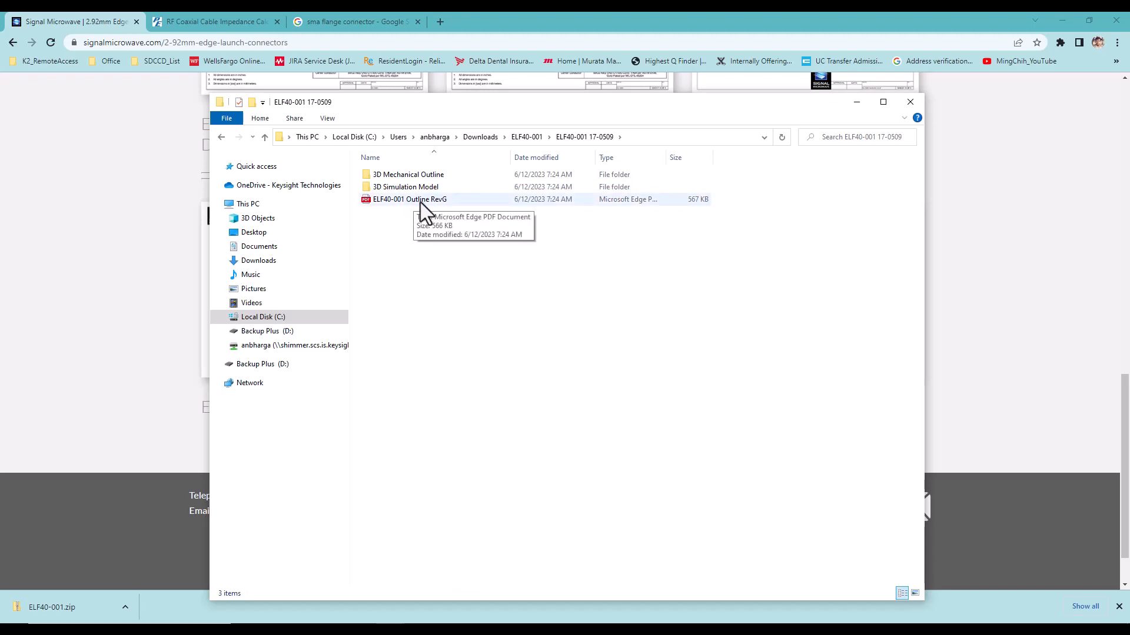
pyautogui.doubleClick(422, 187)
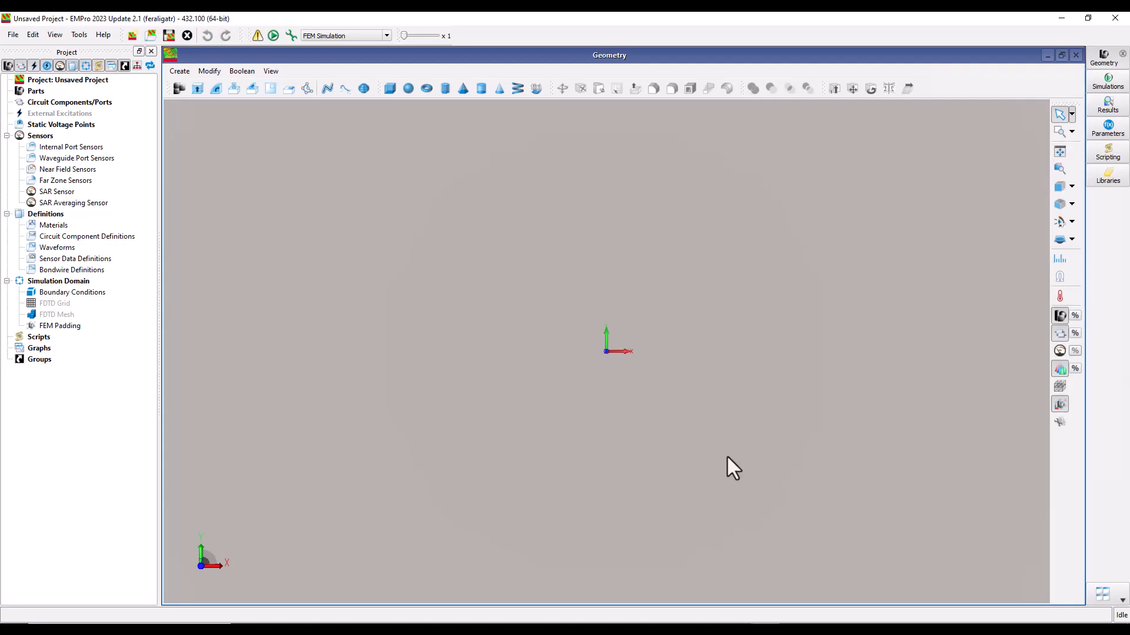
# - Import the CAD file ELFxx .375 Wide Edge Launch Simulation.sat in millimeters with materials assigned automatically
pyautogui.click(12, 36)
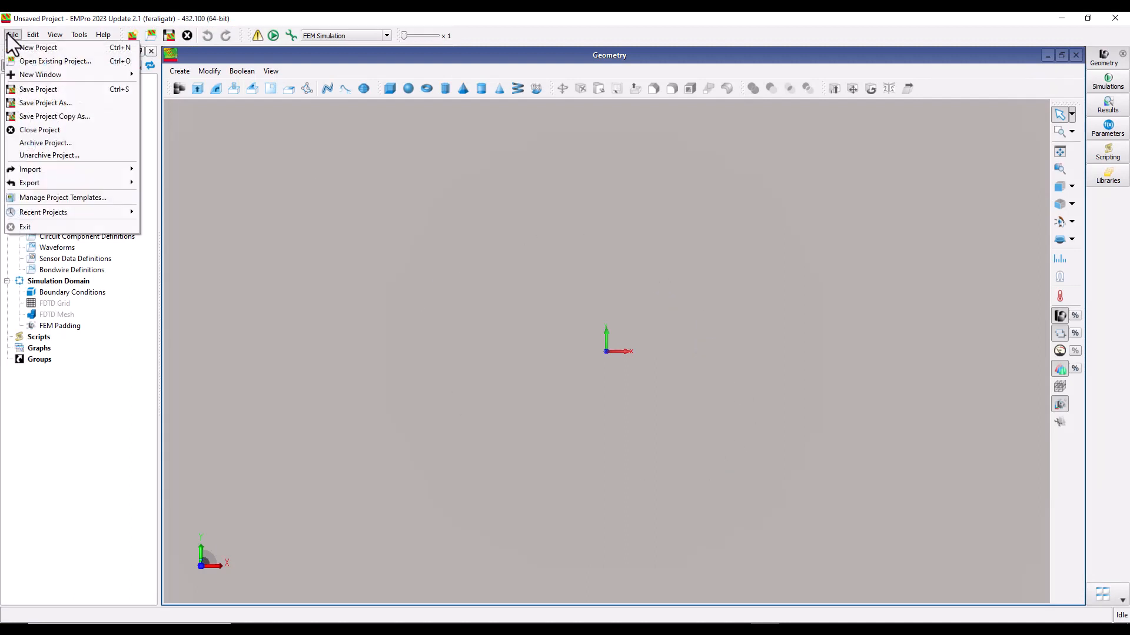
pyautogui.moveTo(68, 174)
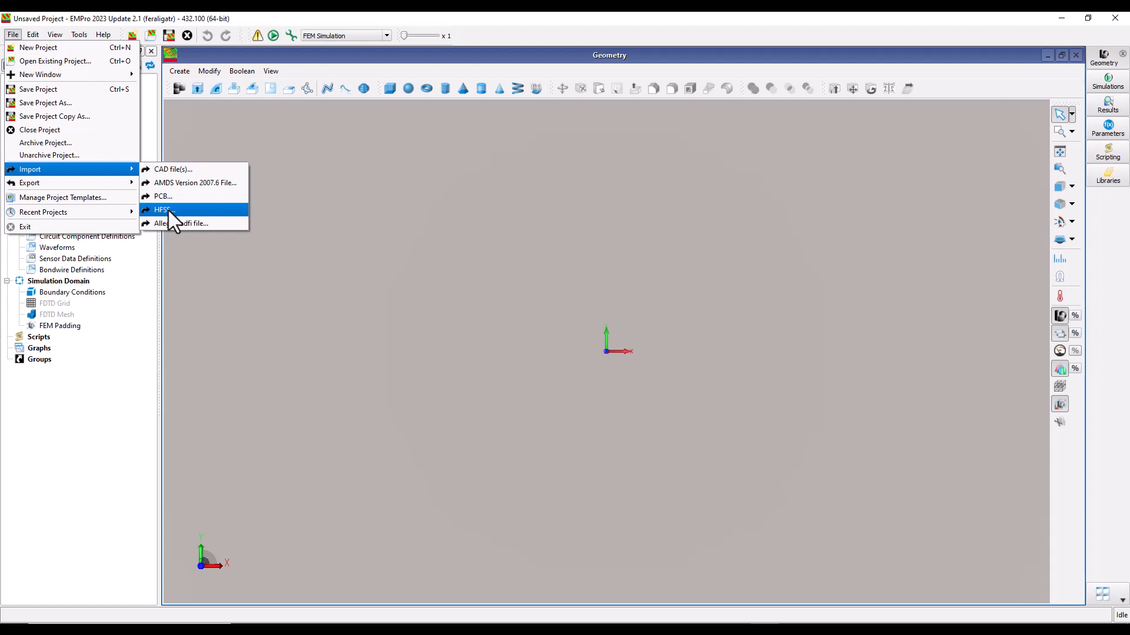
pyautogui.click(160, 169)
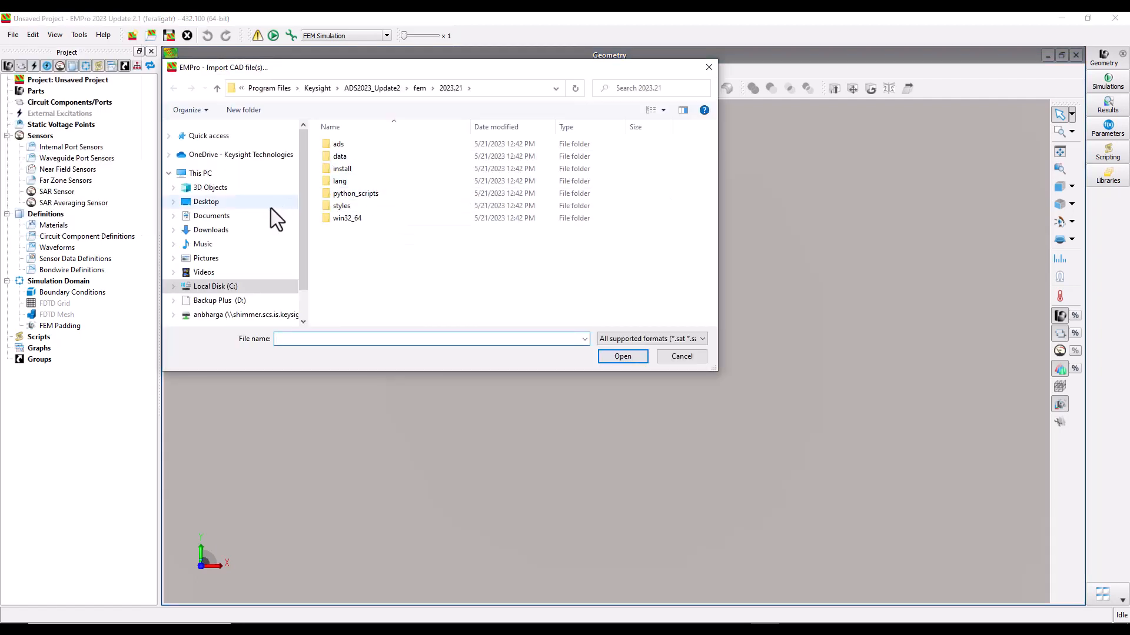
pyautogui.click(210, 231)
pyautogui.doubleClick(355, 162)
pyautogui.doubleClick(356, 145)
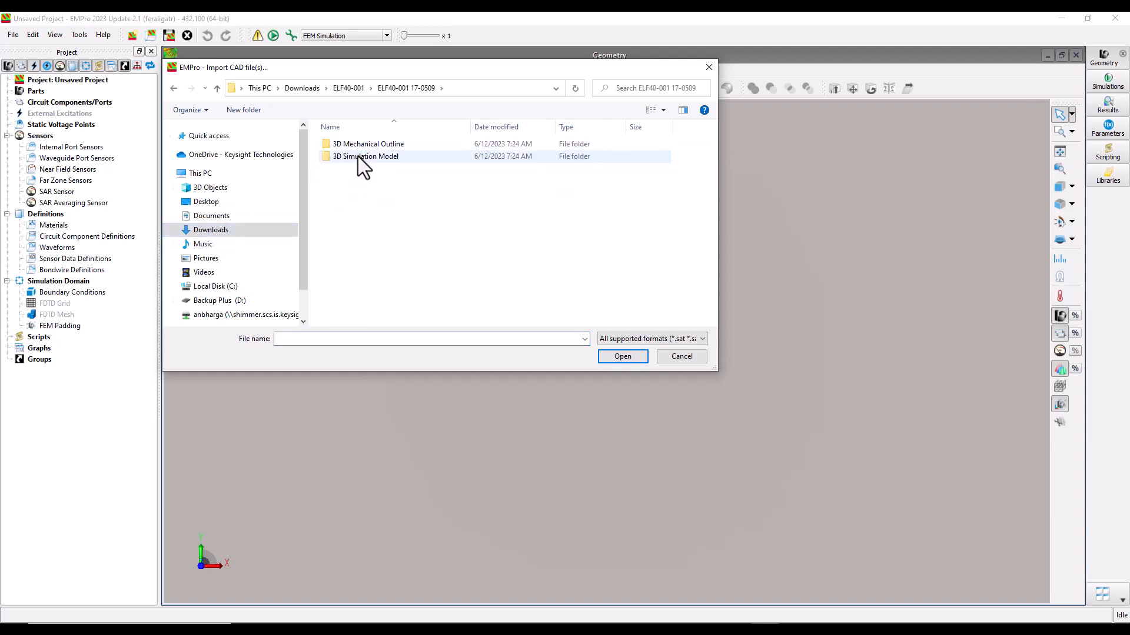
pyautogui.doubleClick(357, 156)
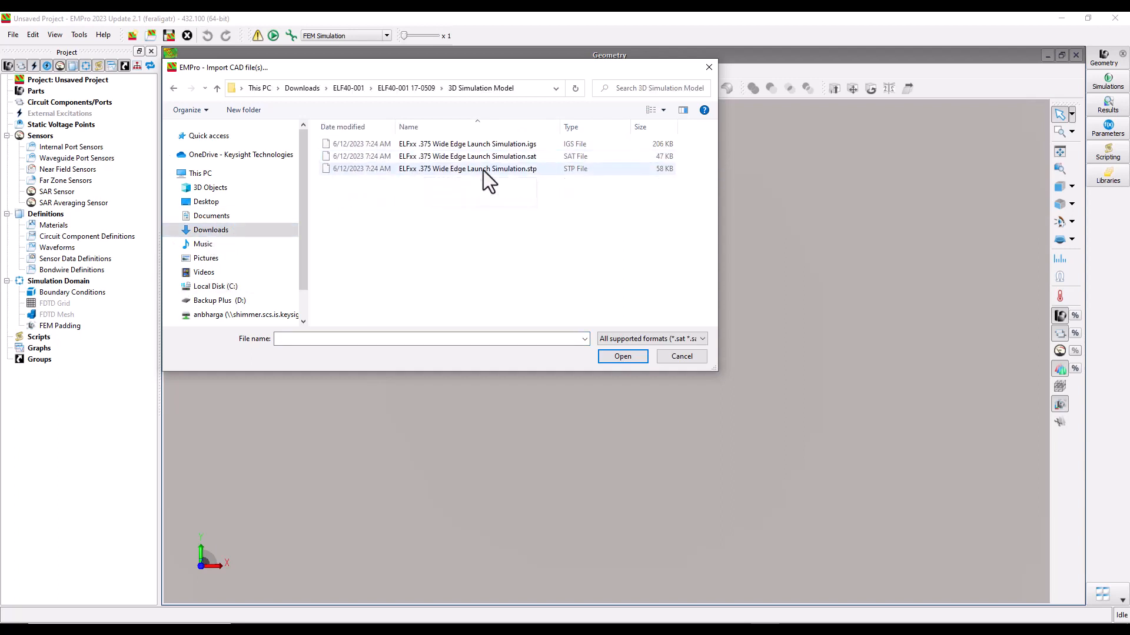
pyautogui.click(386, 156)
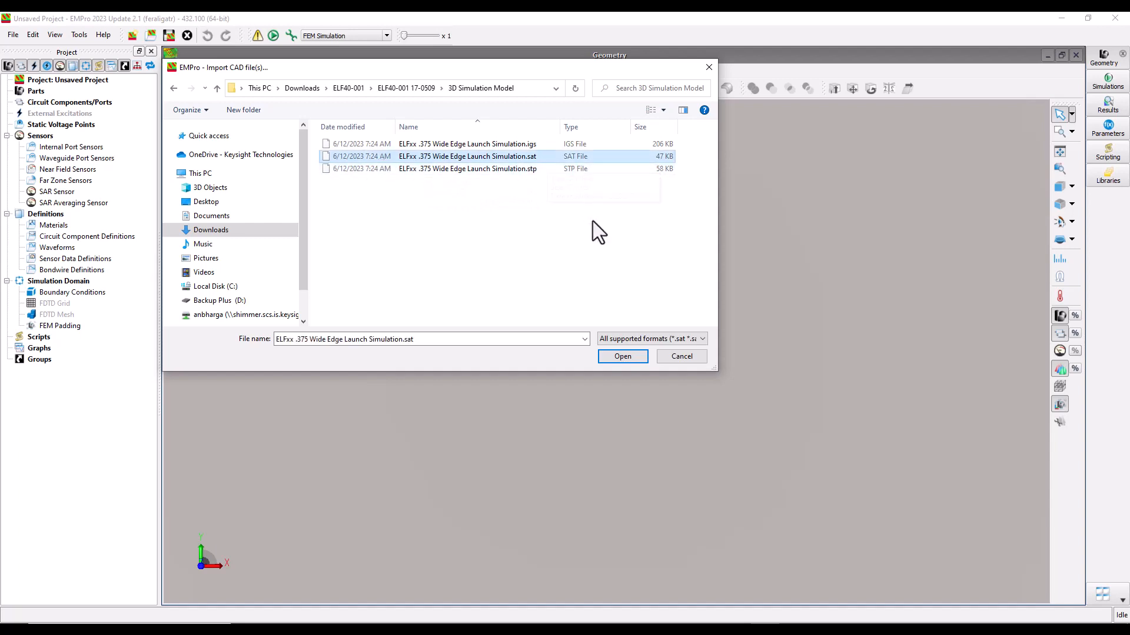
pyautogui.click(622, 356)
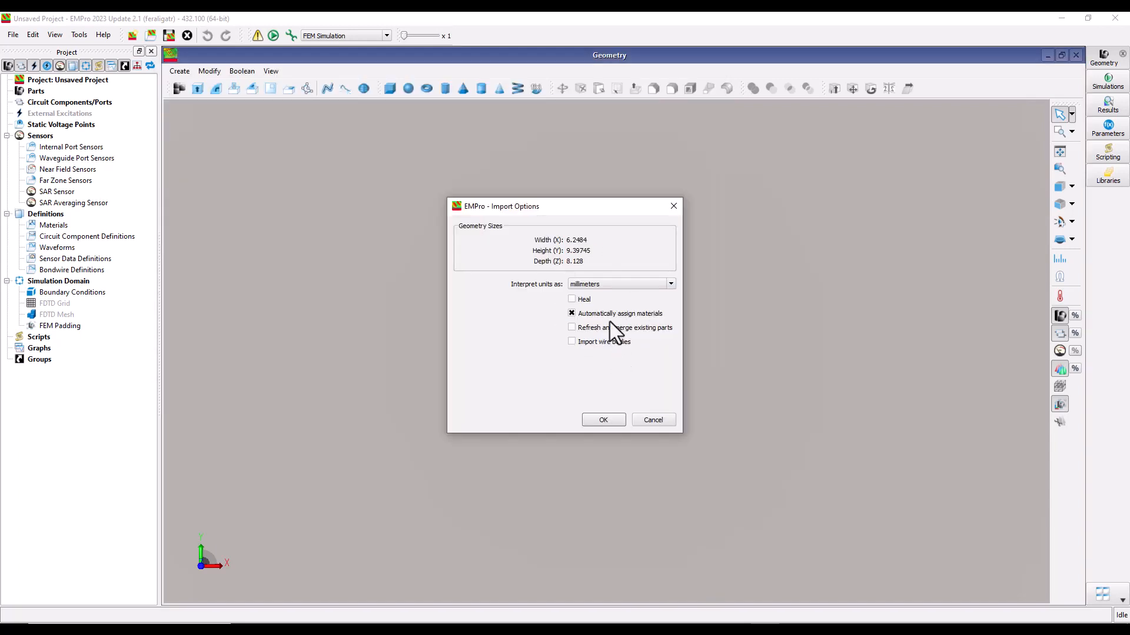
pyautogui.click(602, 421)
# - Inspect the center conductor, dielectric and housing parts of the ELFxx assembly in turn, and check the project's Materials definitions
pyautogui.moveTo(598, 434); pyautogui.dragTo(620, 344, button='middle')
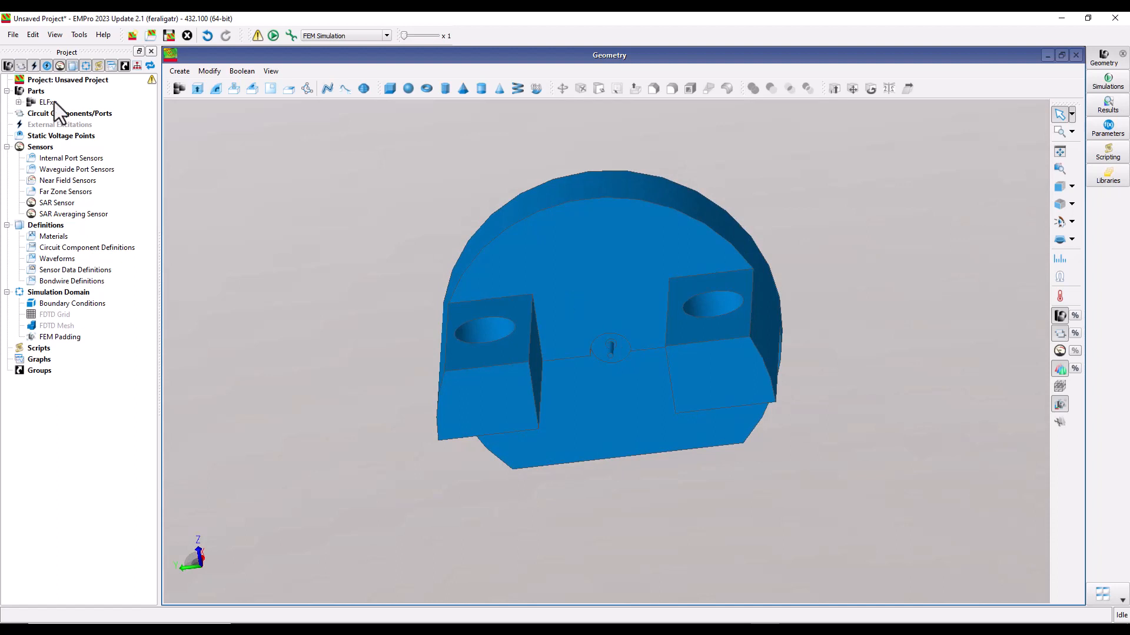
pyautogui.click(17, 103)
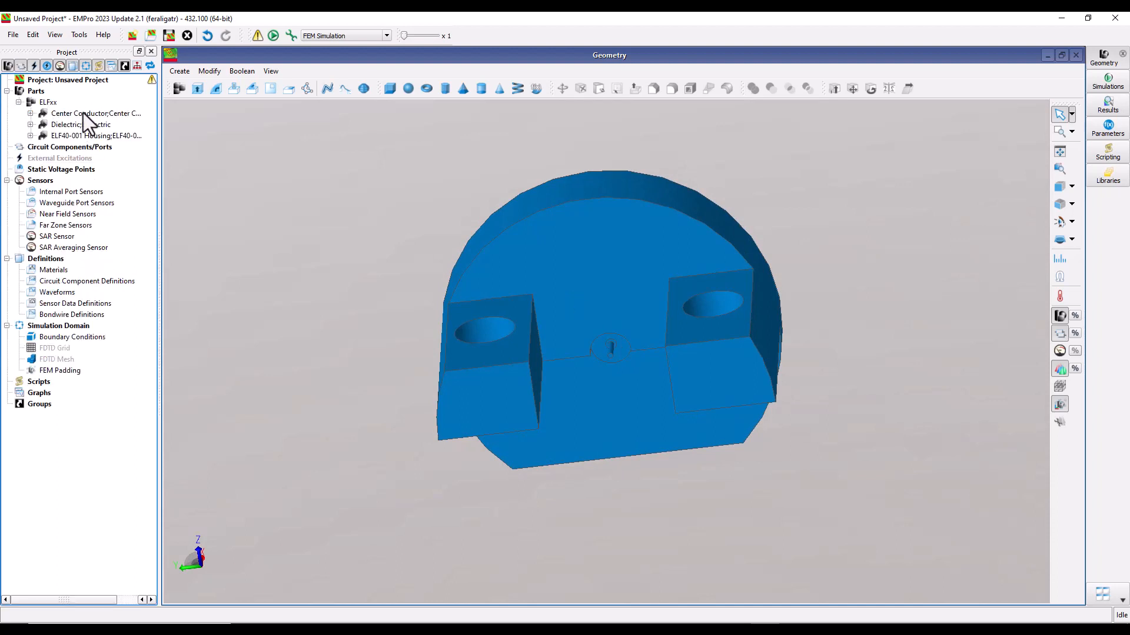
pyautogui.click(83, 115)
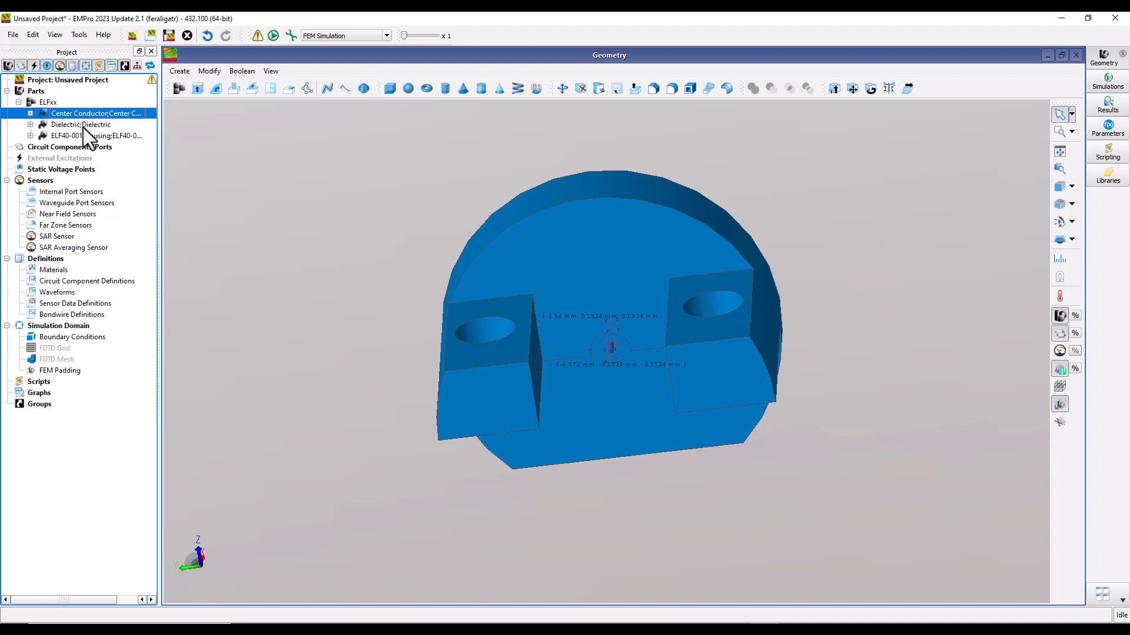
pyautogui.click(82, 126)
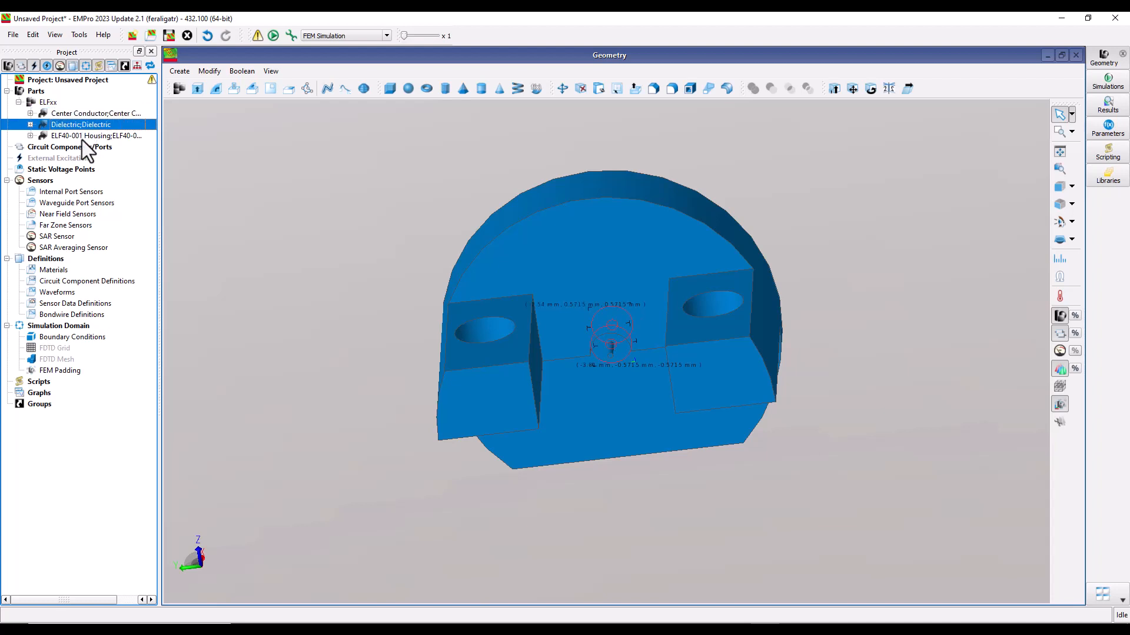
pyautogui.click(82, 139)
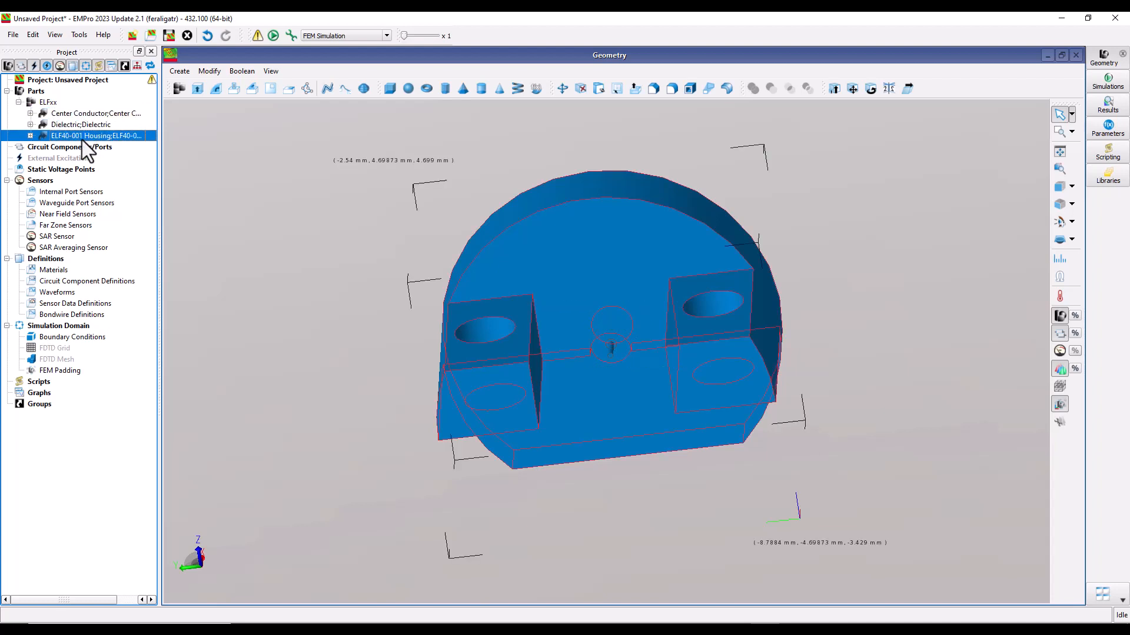
pyautogui.click(50, 274)
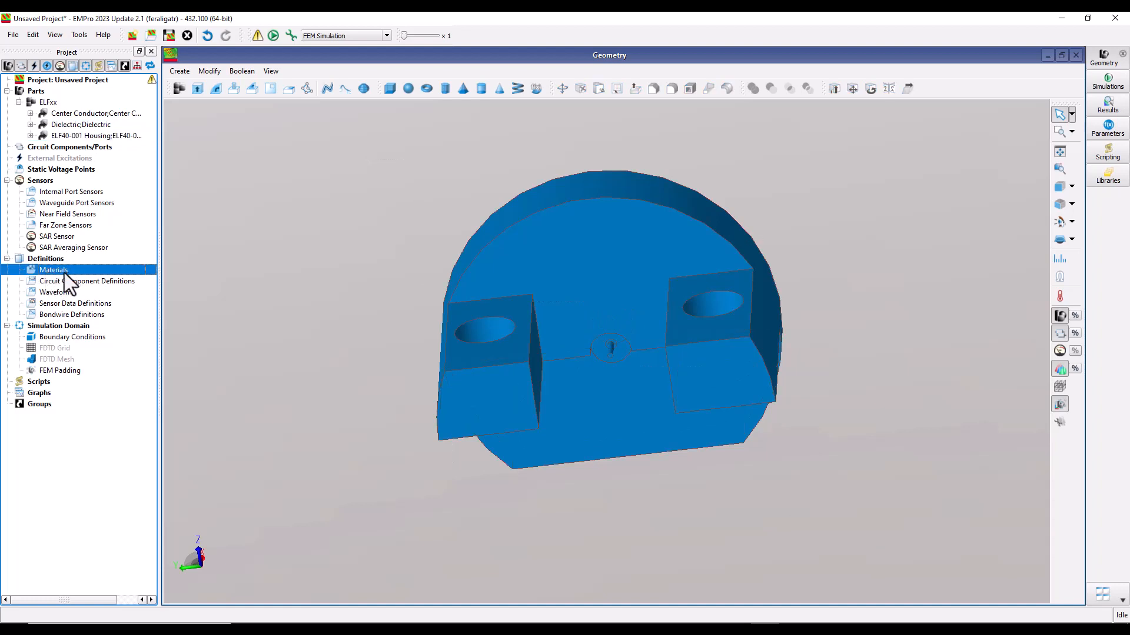
pyautogui.moveTo(584, 376); pyautogui.dragTo(496, 379, button='middle')
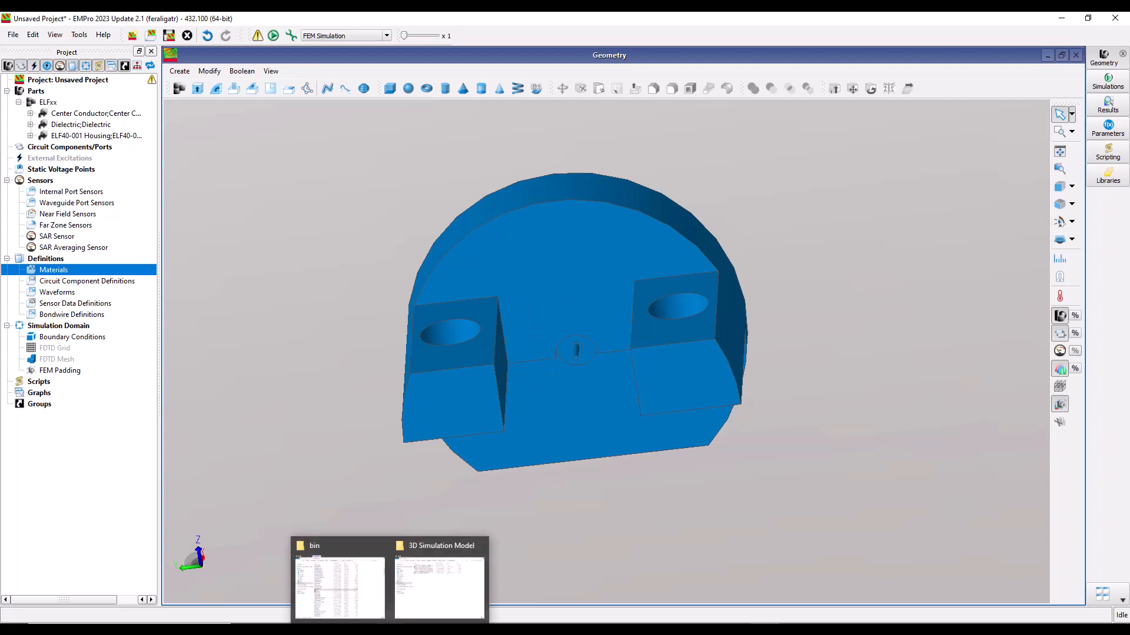
pyautogui.click(431, 598)
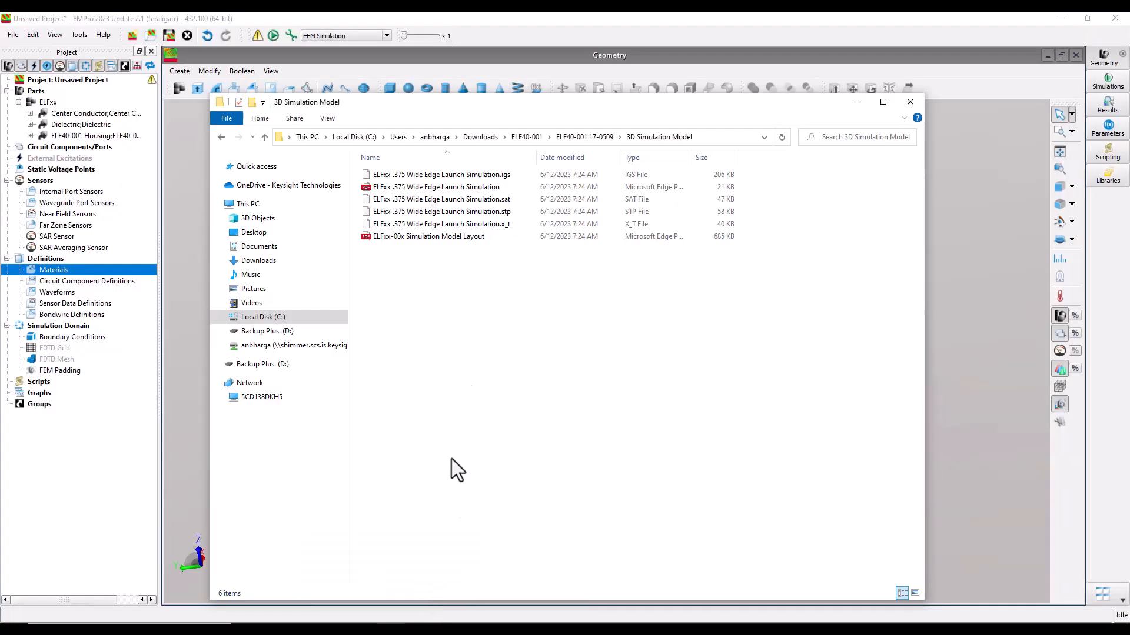
pyautogui.click(574, 137)
pyautogui.click(422, 202)
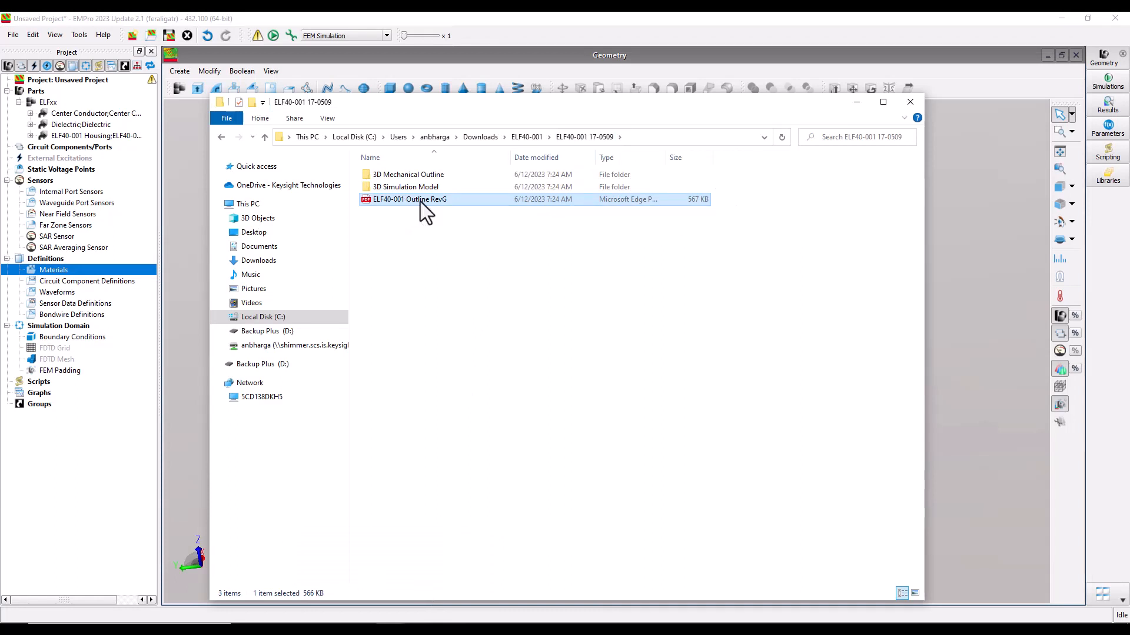
pyautogui.doubleClick(420, 203)
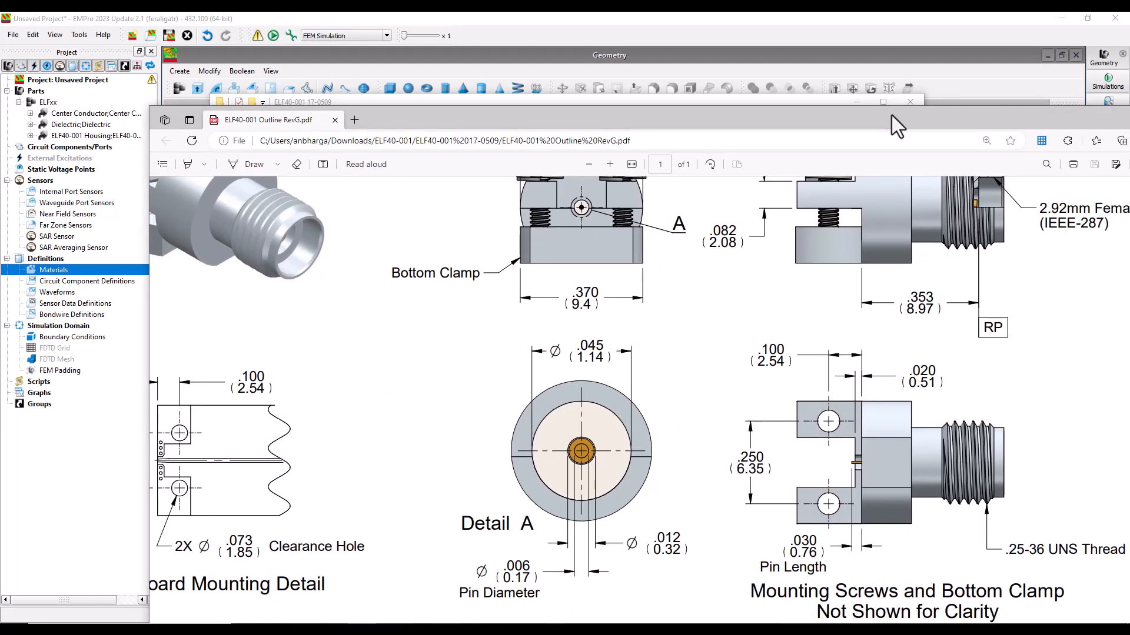
pyautogui.doubleClick(891, 115)
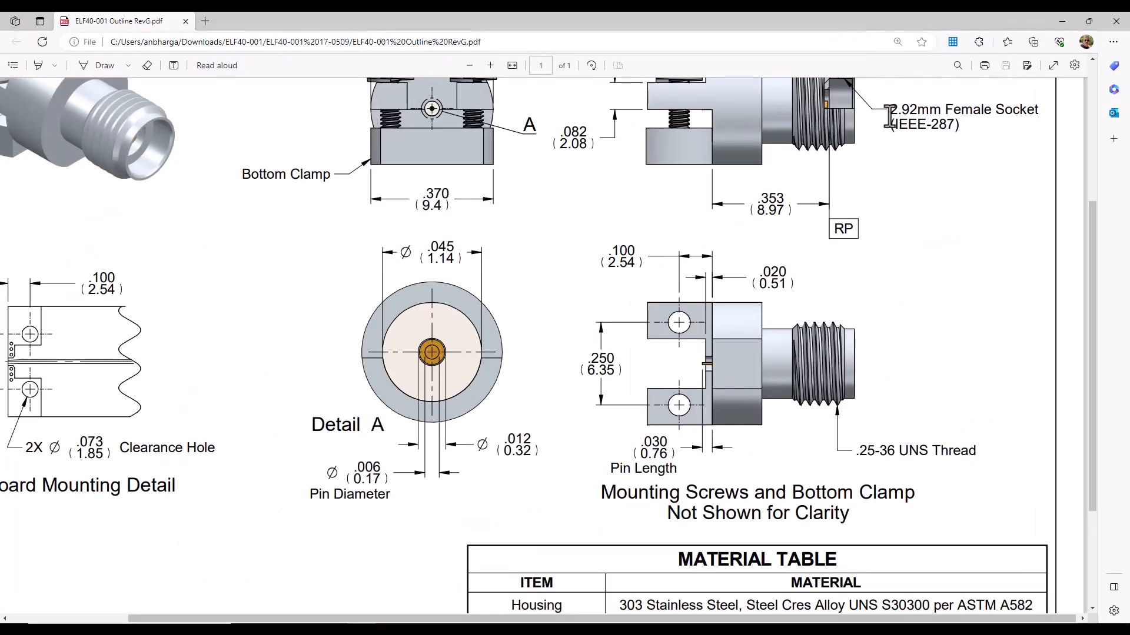
pyautogui.click(465, 69)
pyautogui.click(464, 69)
pyautogui.click(464, 69)
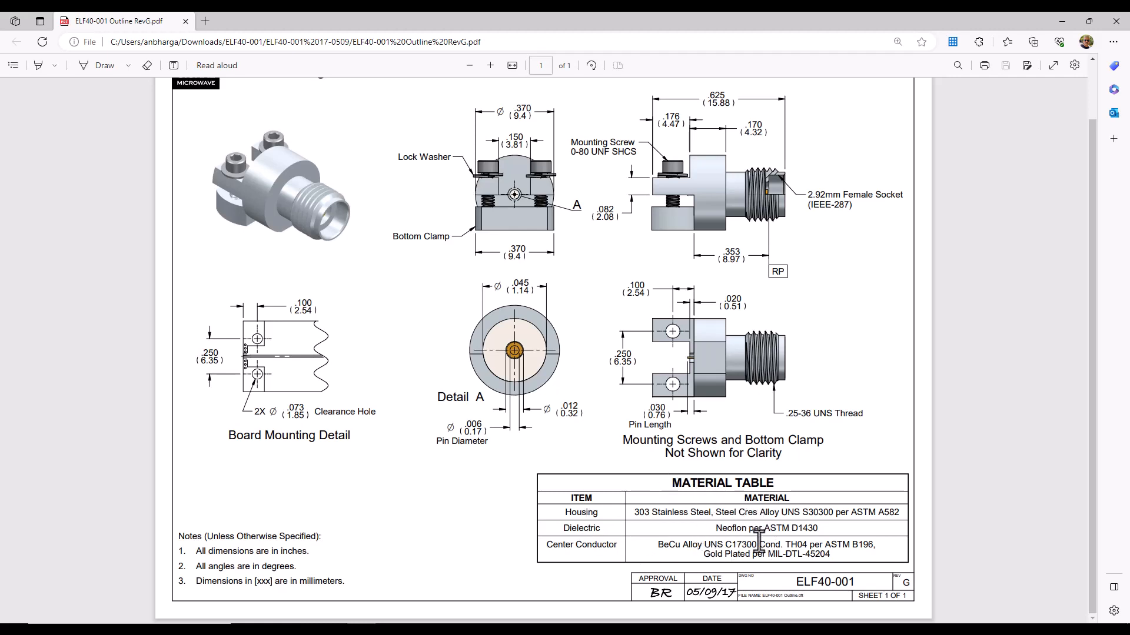
# - Switch back to EMPro and add Gold from the default material library to the project's material definitions
pyautogui.click(759, 621)
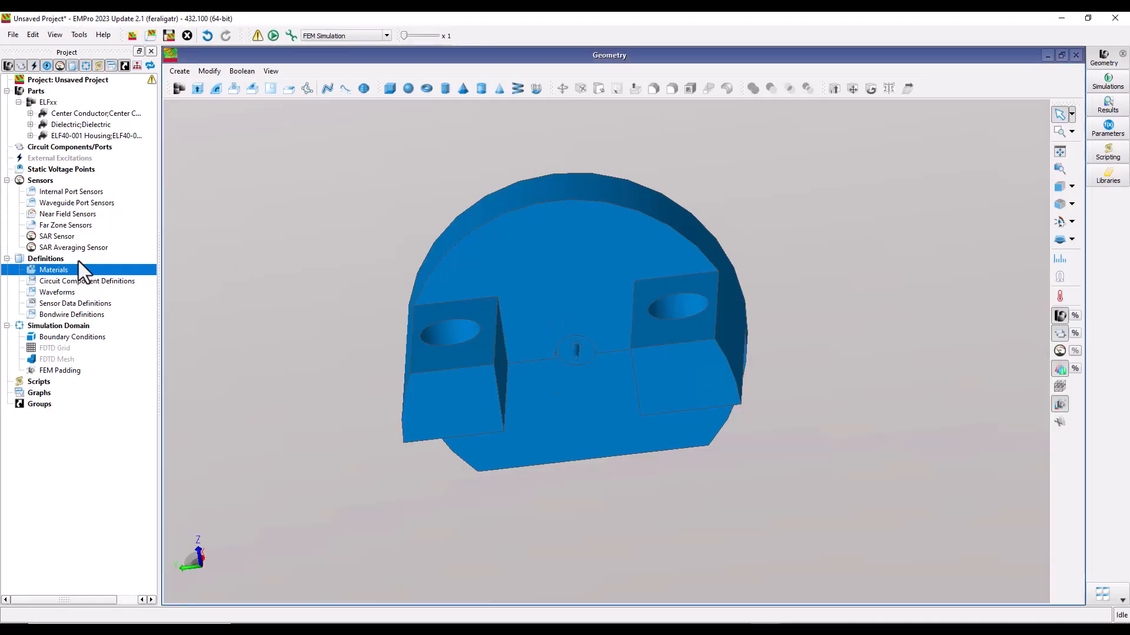
pyautogui.rightClick(61, 271)
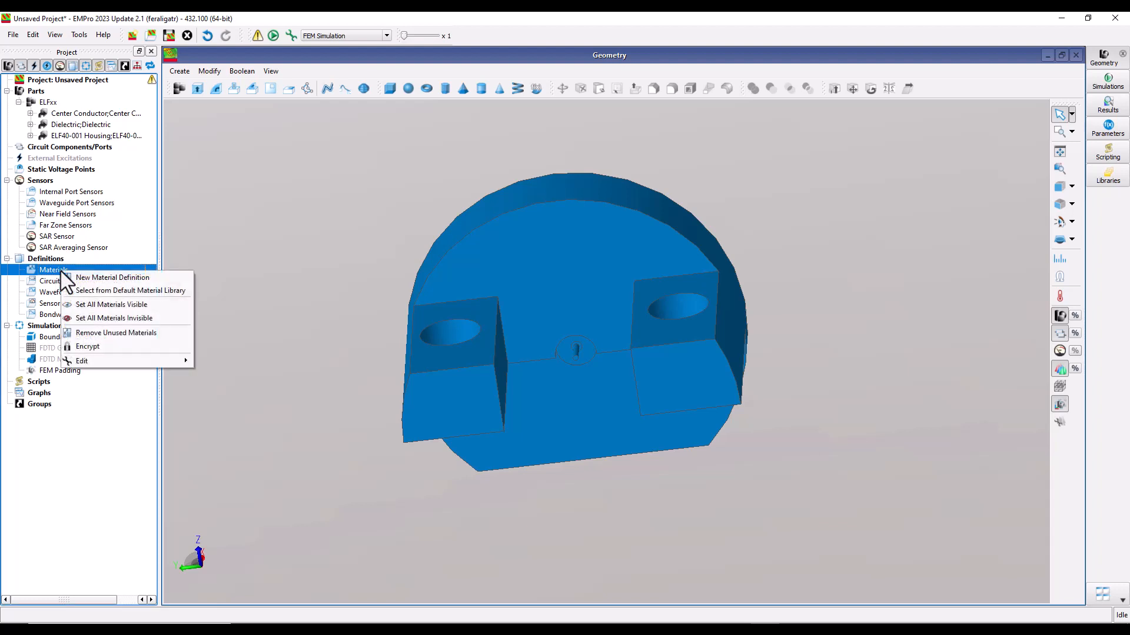
pyautogui.click(135, 291)
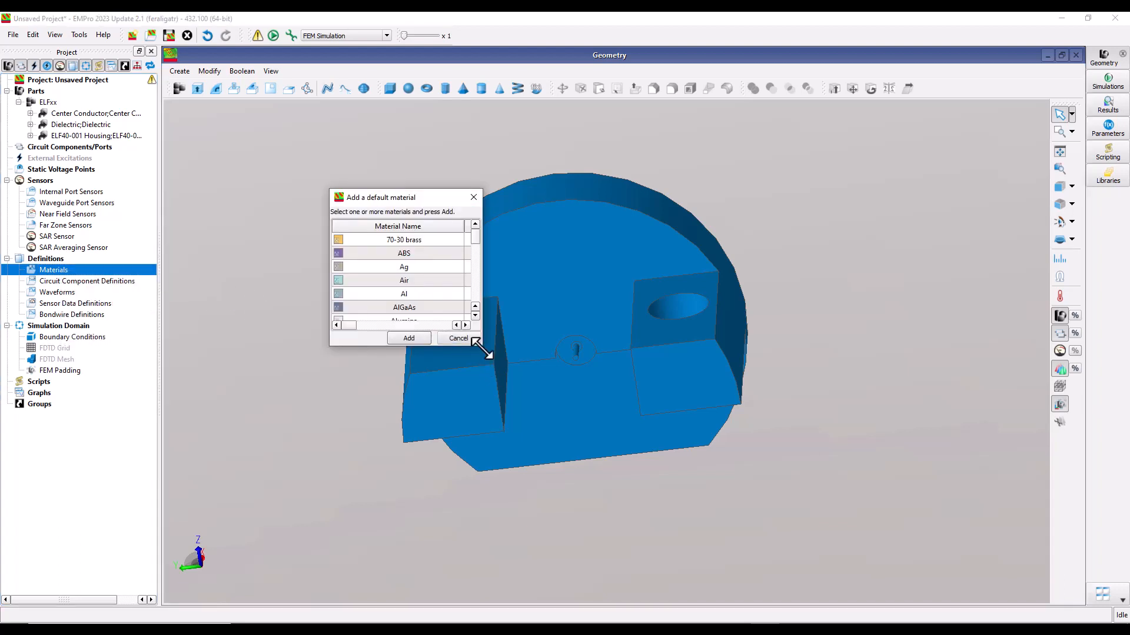
pyautogui.moveTo(483, 347); pyautogui.dragTo(659, 534)
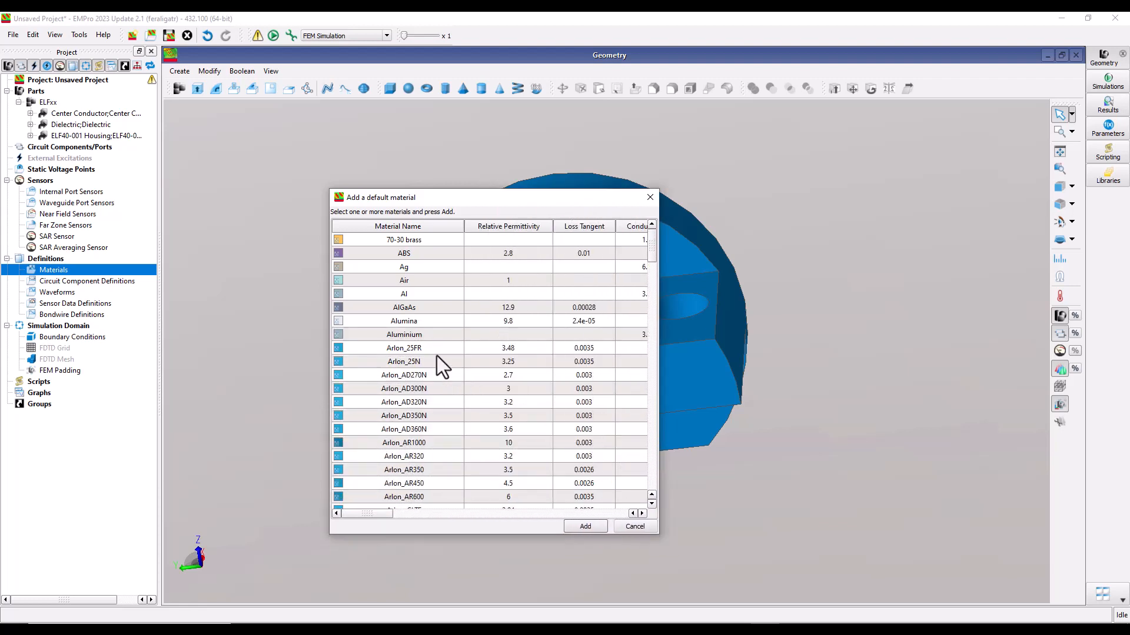
pyautogui.click(419, 348)
pyautogui.press('g')
pyautogui.scroll(-4, 436, 408)
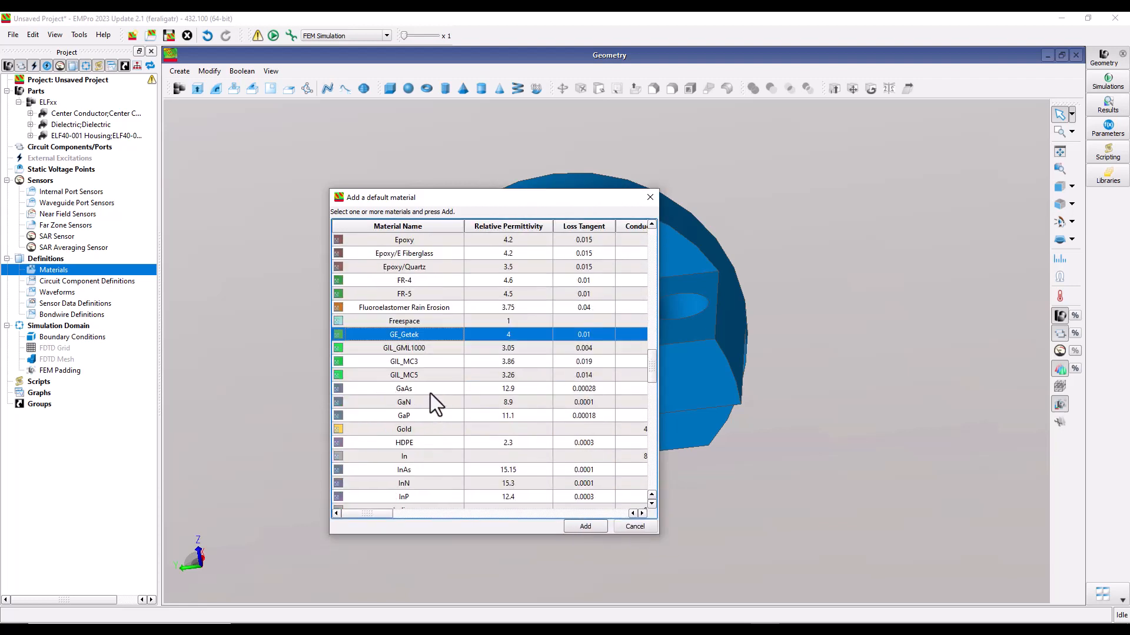
pyautogui.click(411, 429)
pyautogui.click(585, 526)
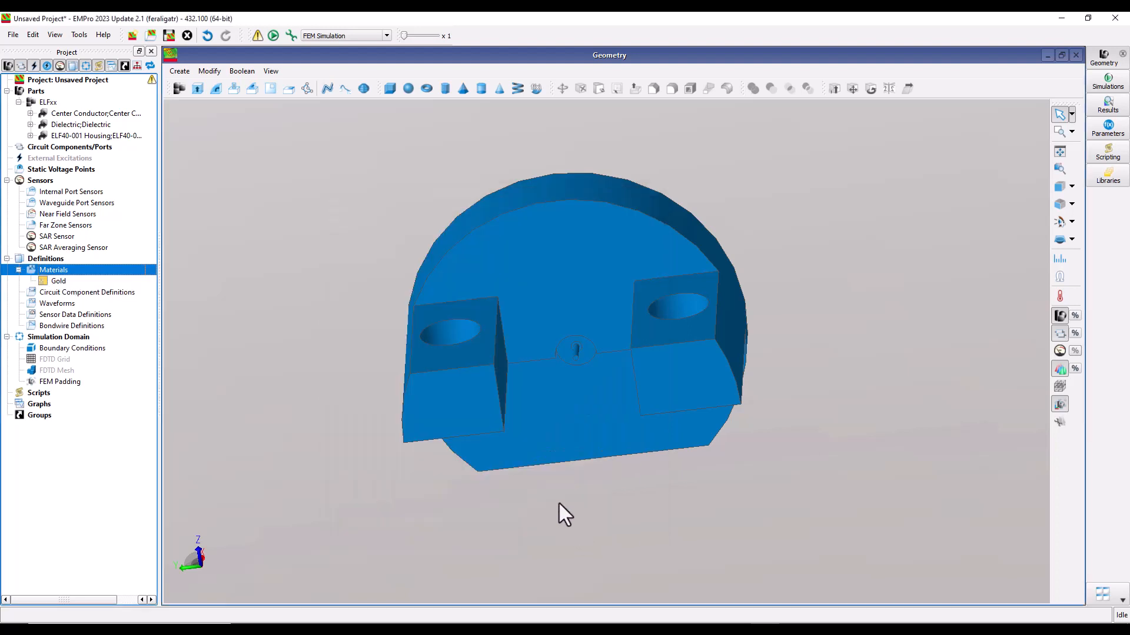
# - Add PTFE from the default material library to the project's material definitions
pyautogui.rightClick(58, 270)
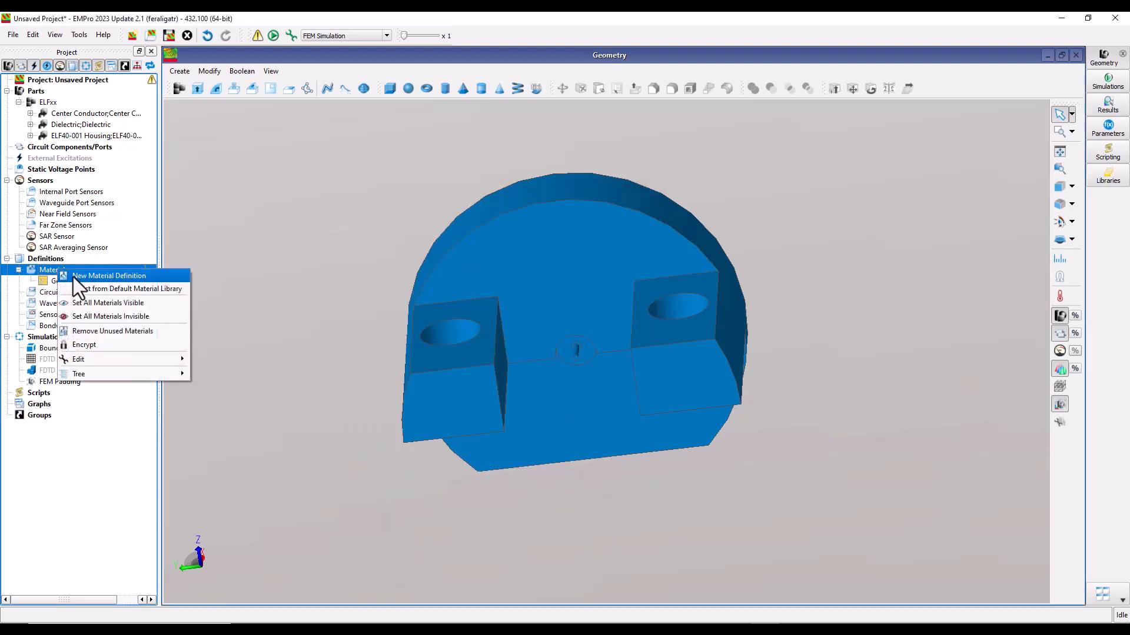
pyautogui.click(162, 294)
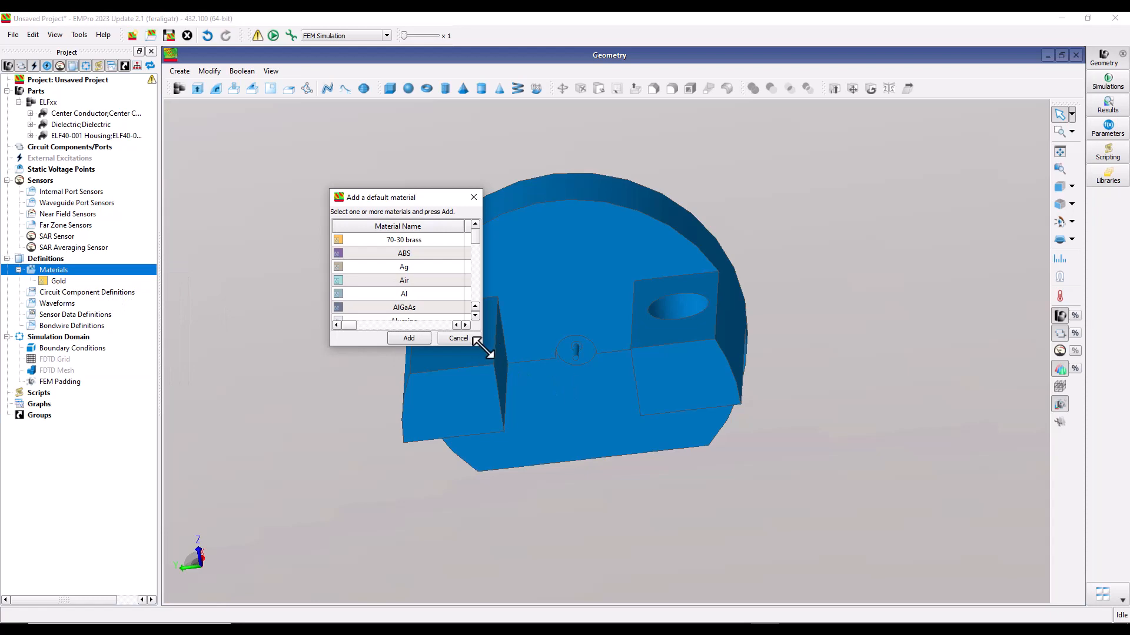
pyautogui.moveTo(481, 344); pyautogui.dragTo(726, 553)
pyautogui.scroll(-12, 382, 314)
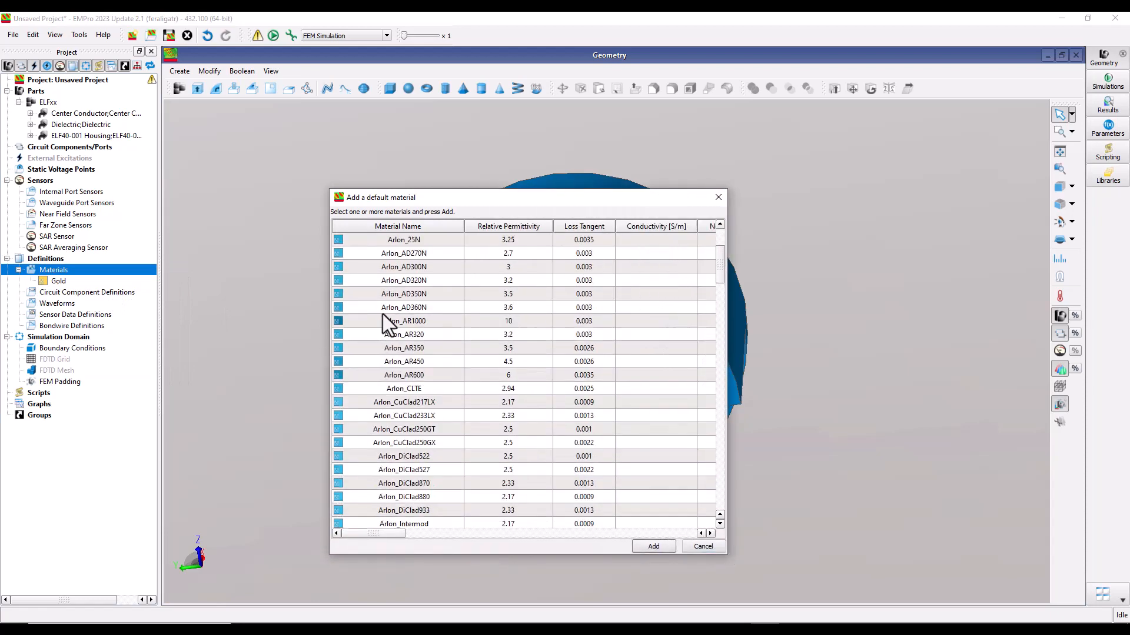
pyautogui.scroll(-10, 395, 306)
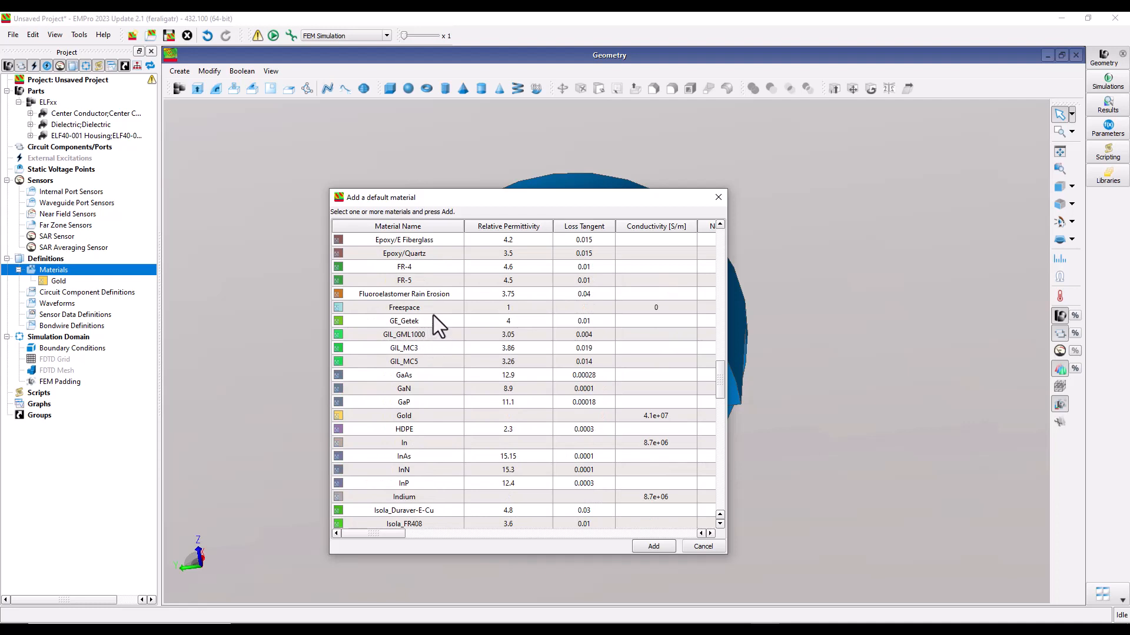
pyautogui.scroll(-2, 433, 321)
pyautogui.scroll(-2, 436, 326)
pyautogui.scroll(-1, 435, 318)
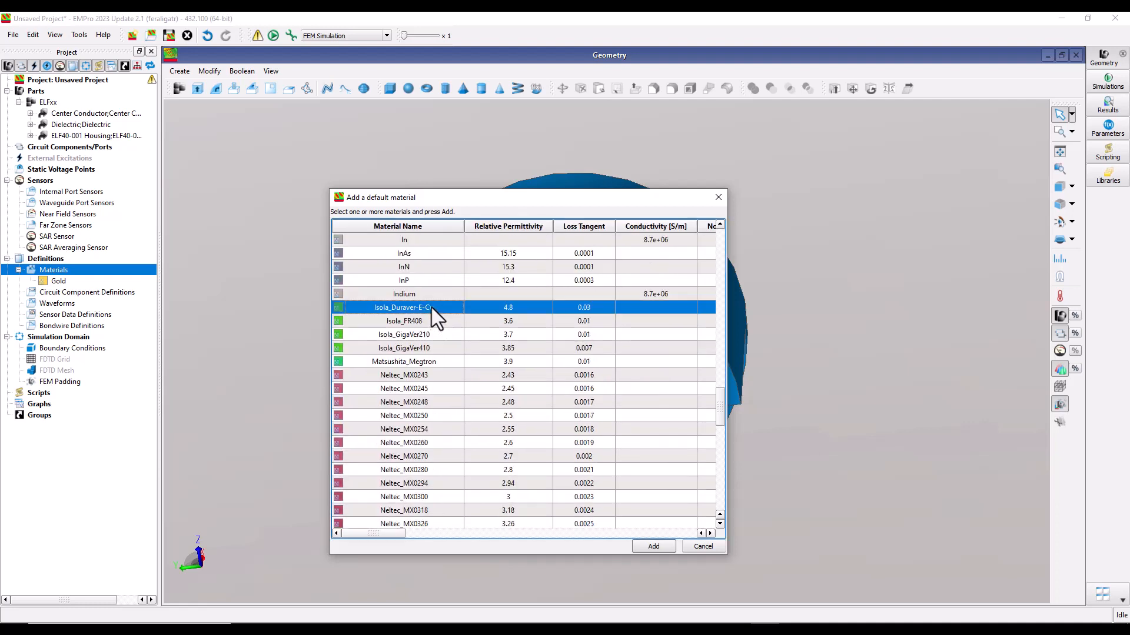
pyautogui.scroll(-1, 431, 308)
pyautogui.scroll(-5, 447, 360)
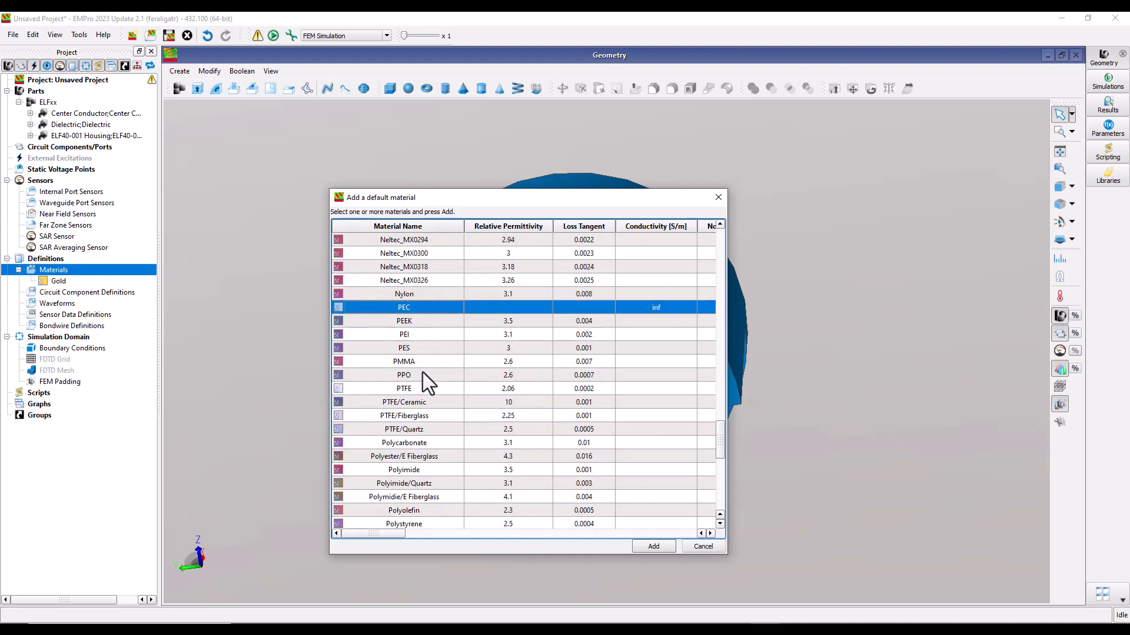
pyautogui.click(413, 390)
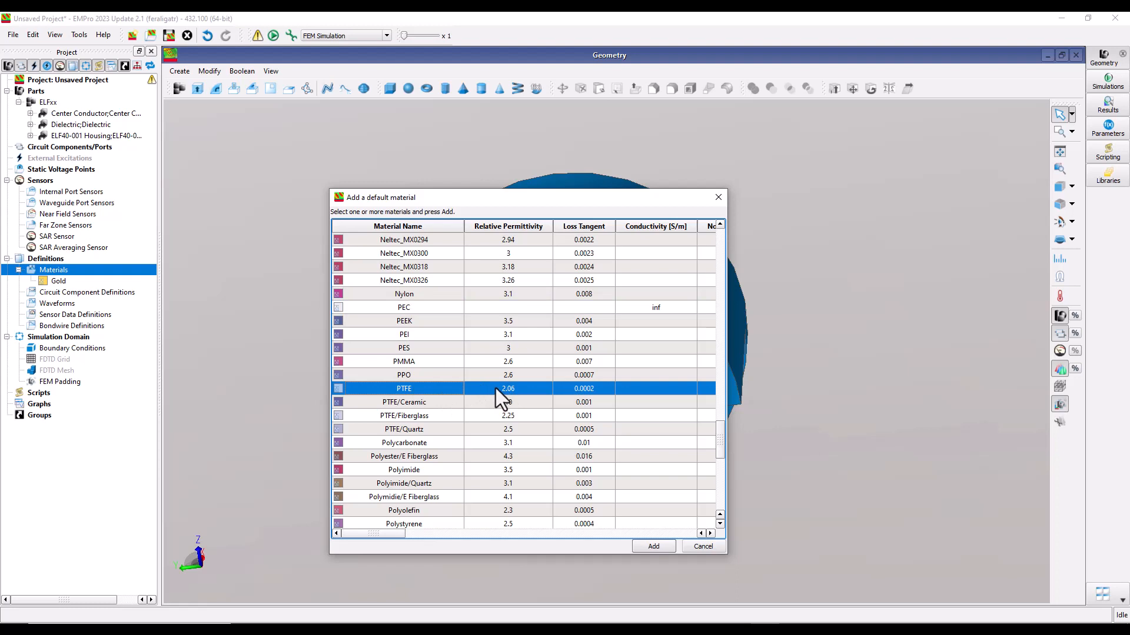
pyautogui.click(644, 544)
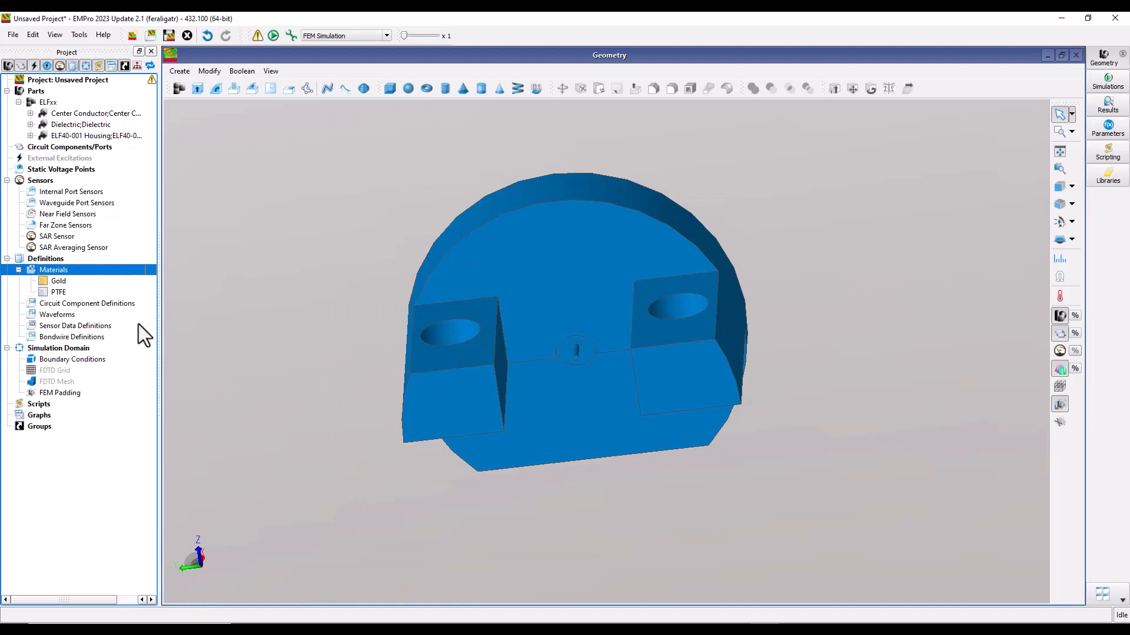
# - Create a new material definition named Steel and set its conductivity to 1.4e6 S/m
pyautogui.rightClick(59, 270)
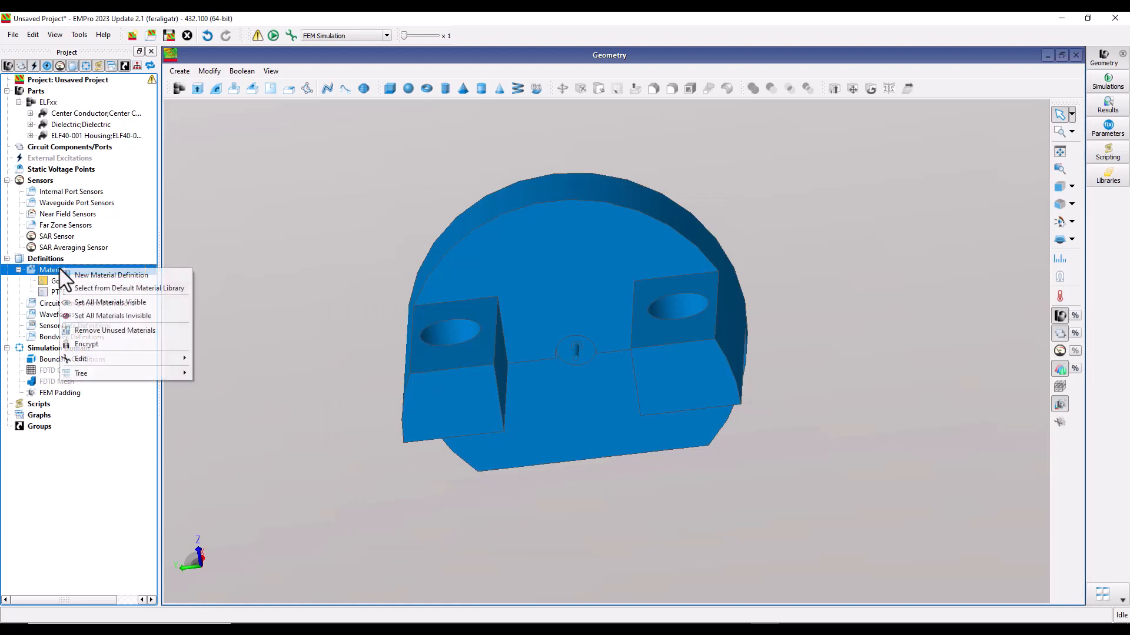
pyautogui.click(101, 274)
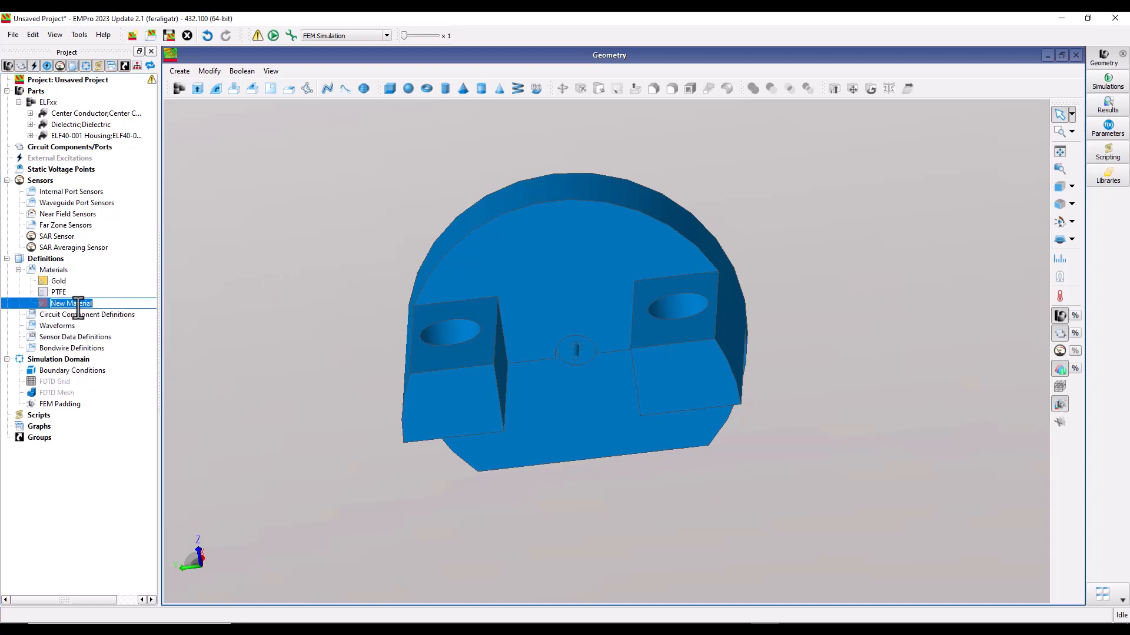
pyautogui.write('Steel')
pyautogui.press('Return')
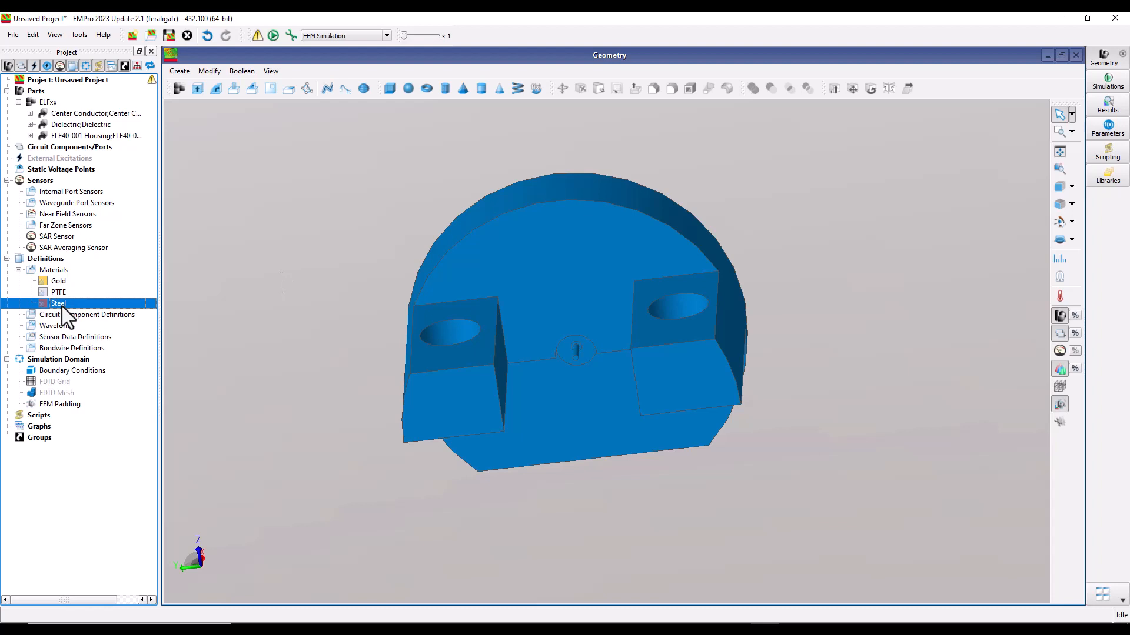
pyautogui.doubleClick(52, 302)
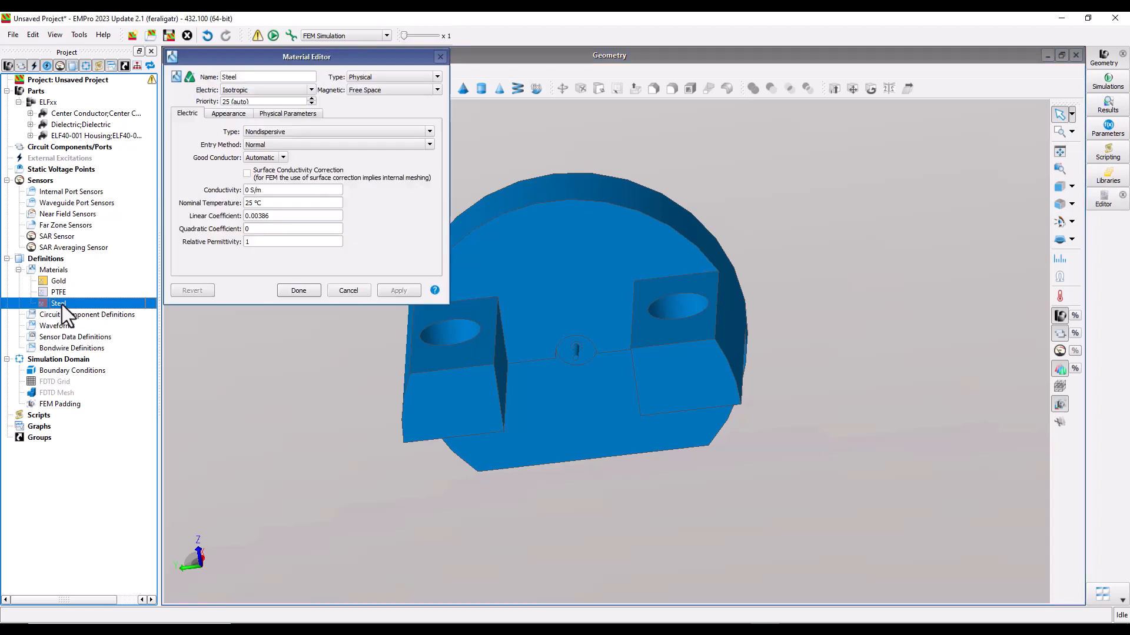
pyautogui.click(248, 189)
pyautogui.write('1.4e6')
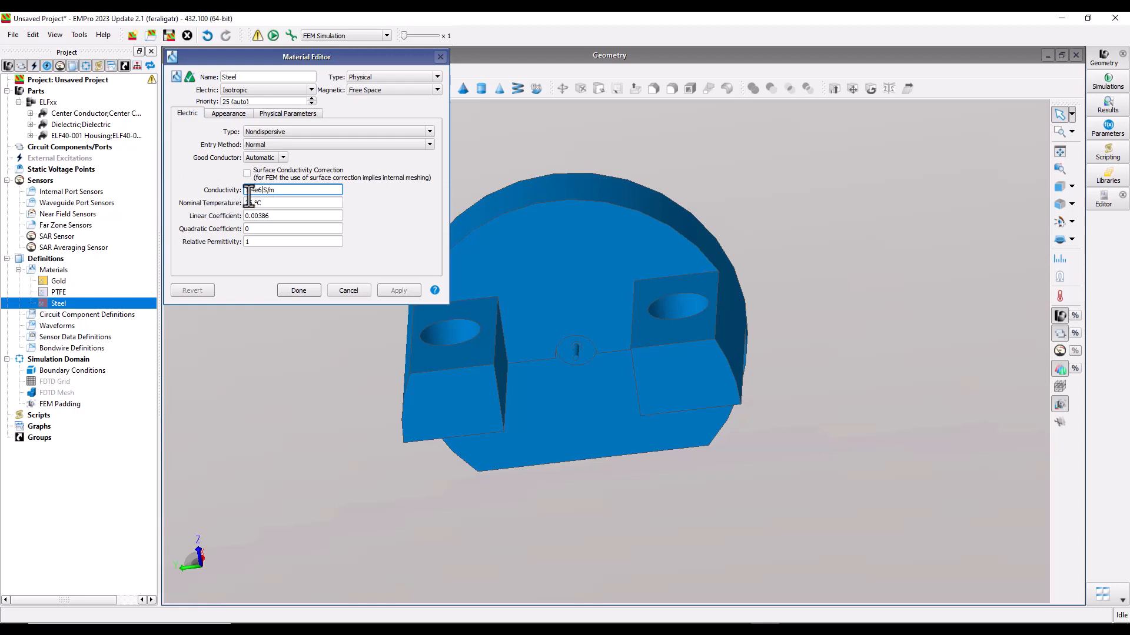
# - Change the Steel material's face color to yellow-green (red 198, green 205, blue 92) and save the material
pyautogui.click(220, 112)
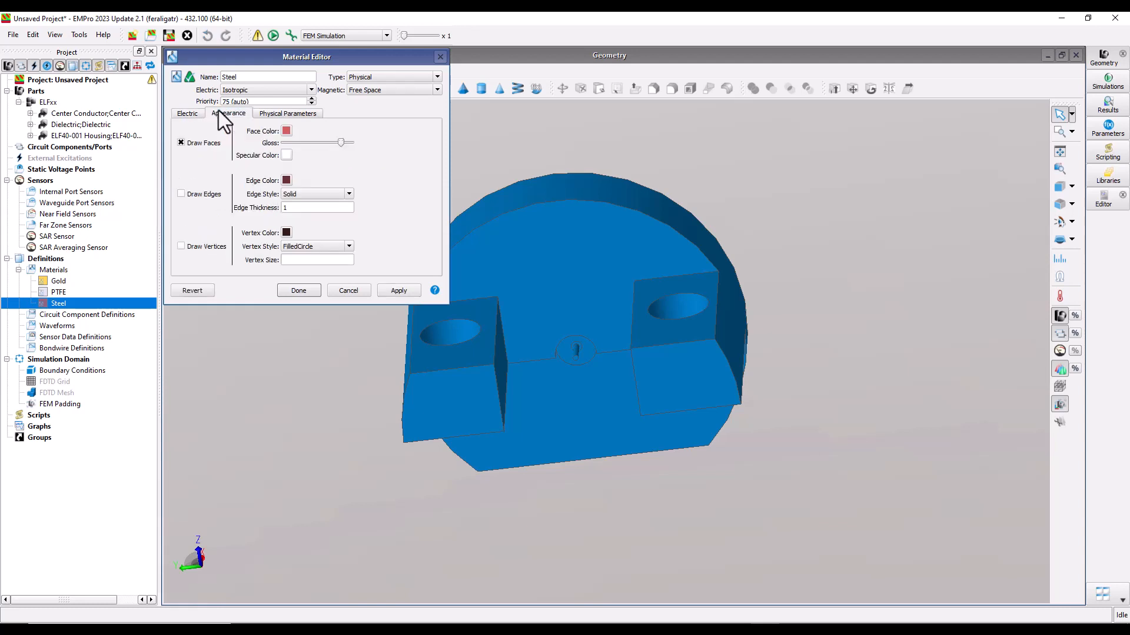
pyautogui.click(286, 131)
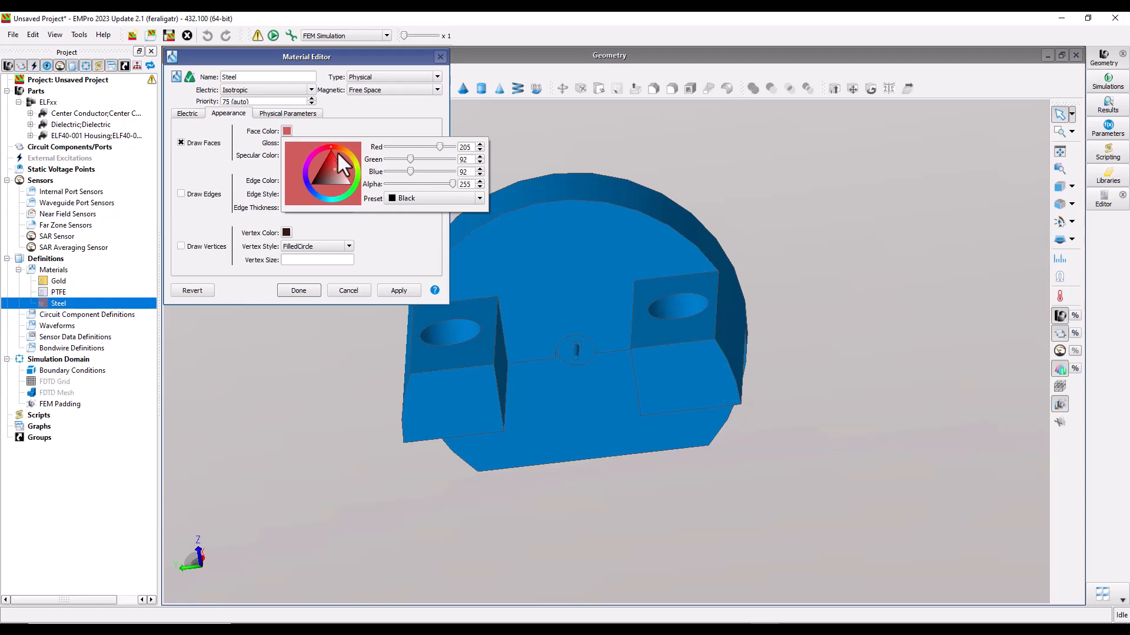
pyautogui.moveTo(330, 146); pyautogui.dragTo(355, 163)
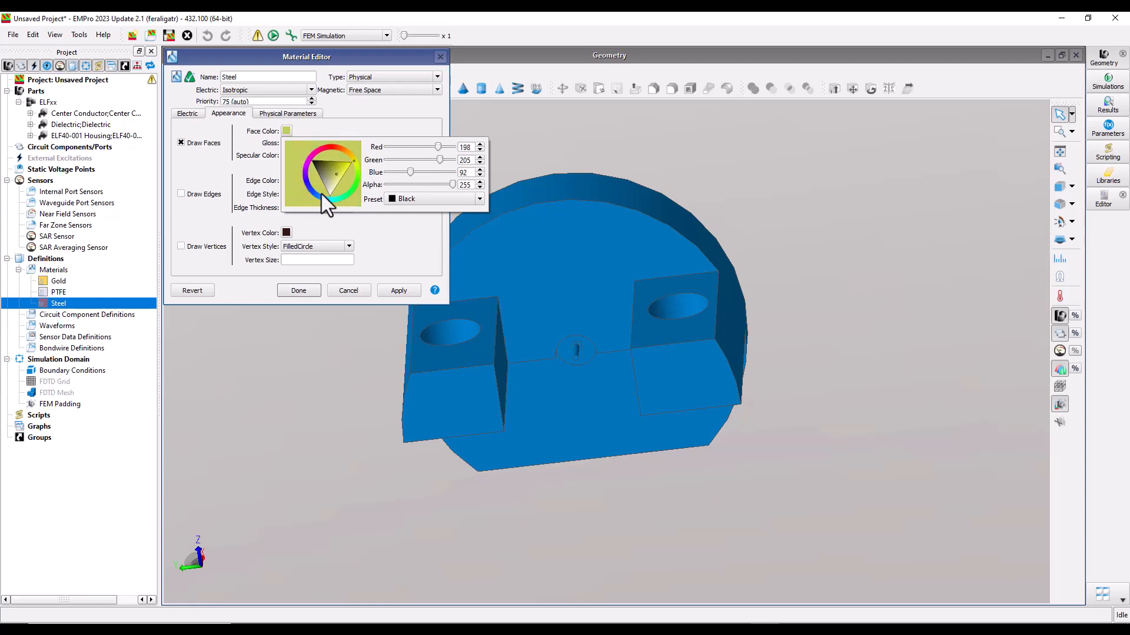
pyautogui.click(396, 222)
pyautogui.click(394, 291)
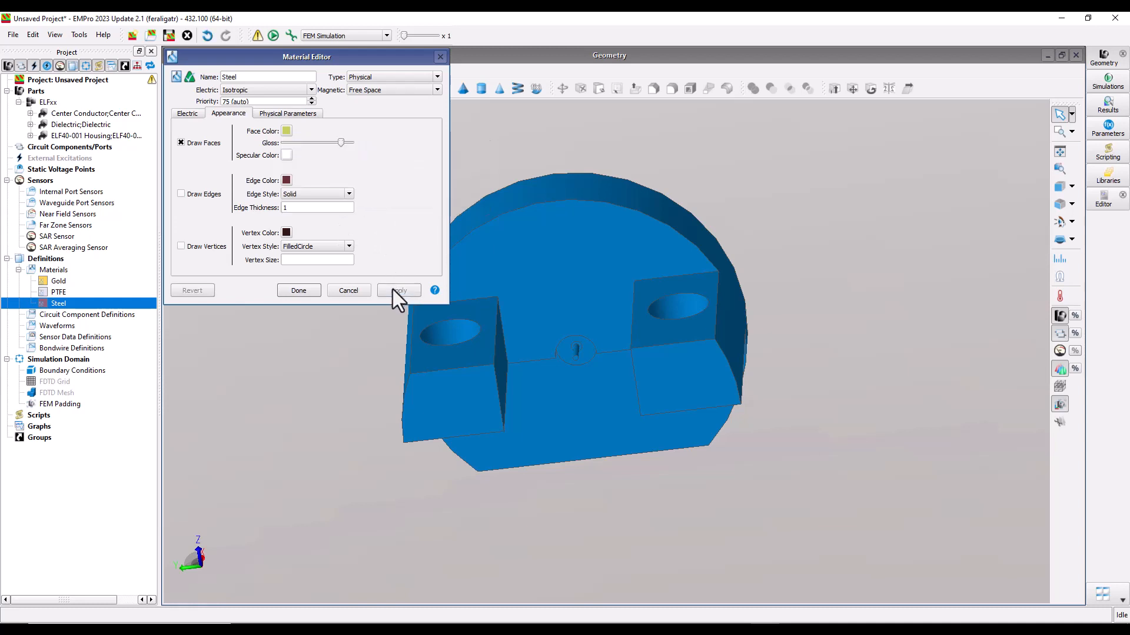
pyautogui.click(298, 291)
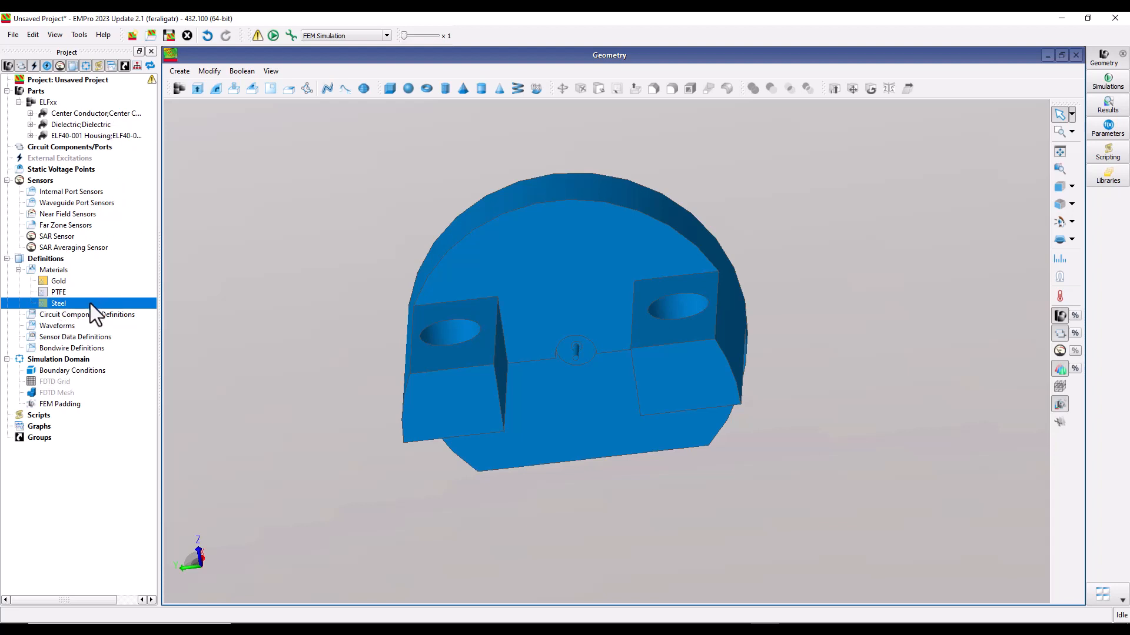
# - Set the PTFE material's relative permittivity to 2.6 and save the definition
pyautogui.doubleClick(58, 293)
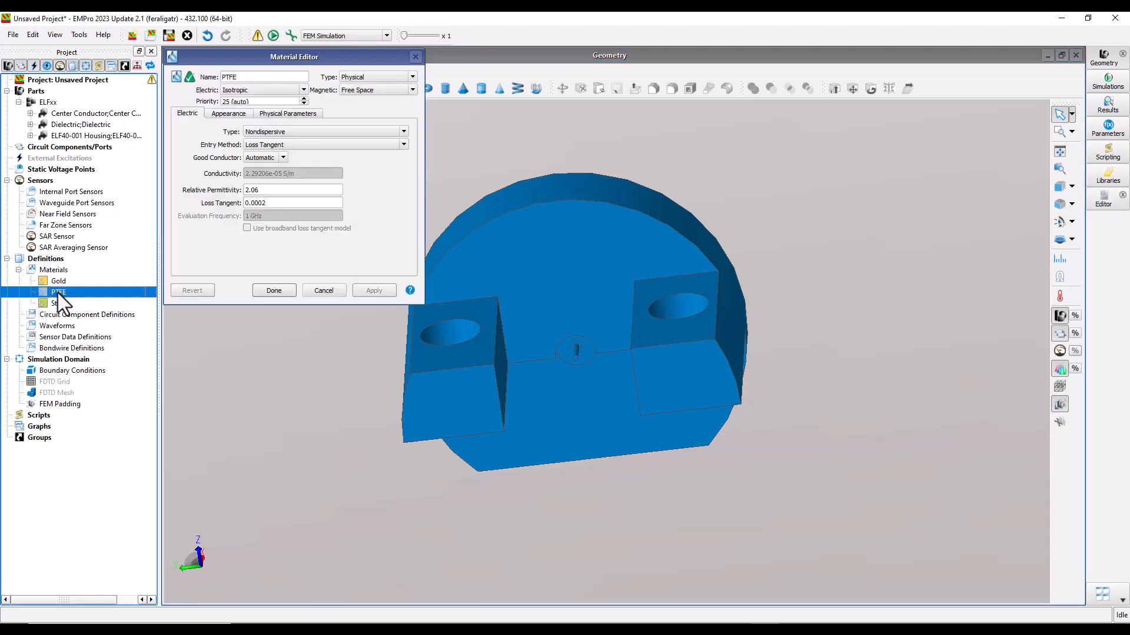
pyautogui.click(252, 190)
pyautogui.moveTo(250, 190); pyautogui.dragTo(264, 190)
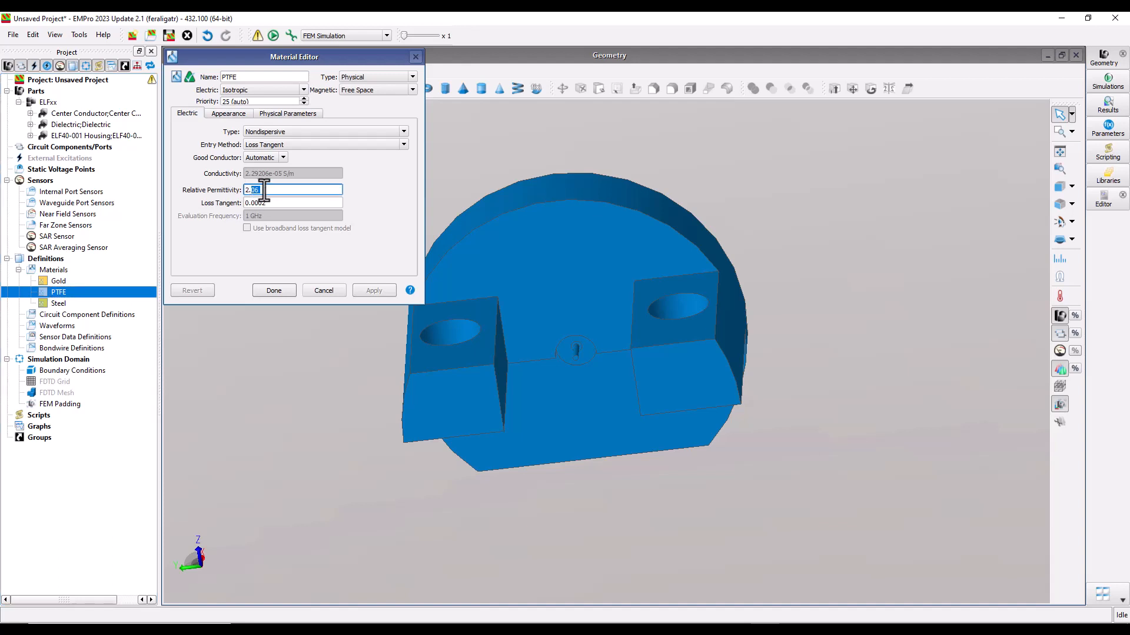
pyautogui.write('6')
pyautogui.click(370, 290)
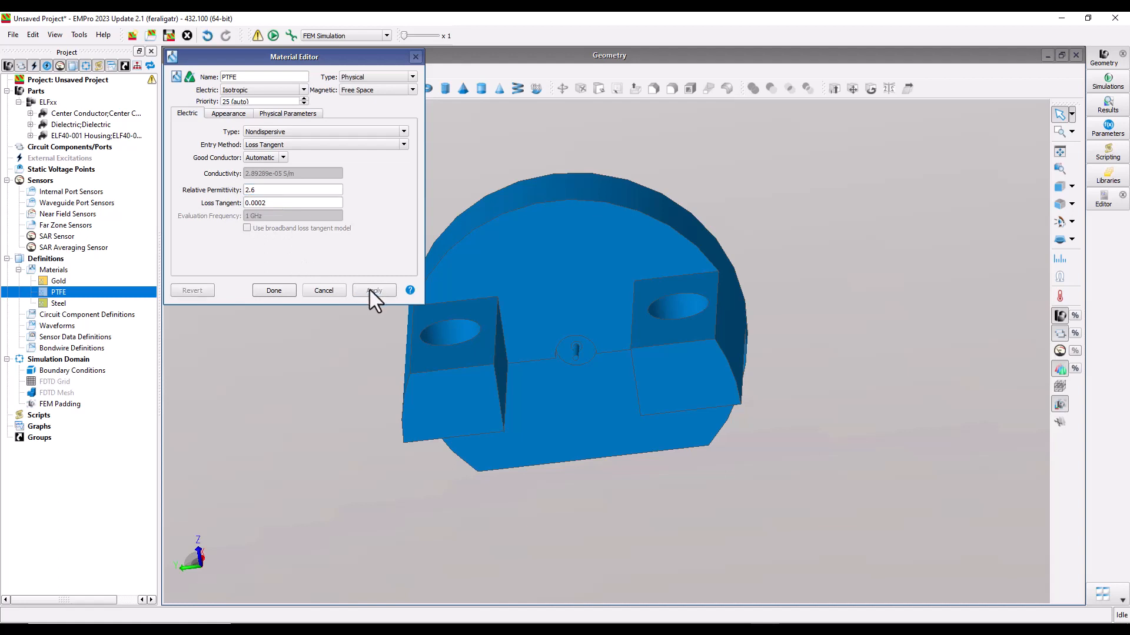
pyautogui.click(275, 290)
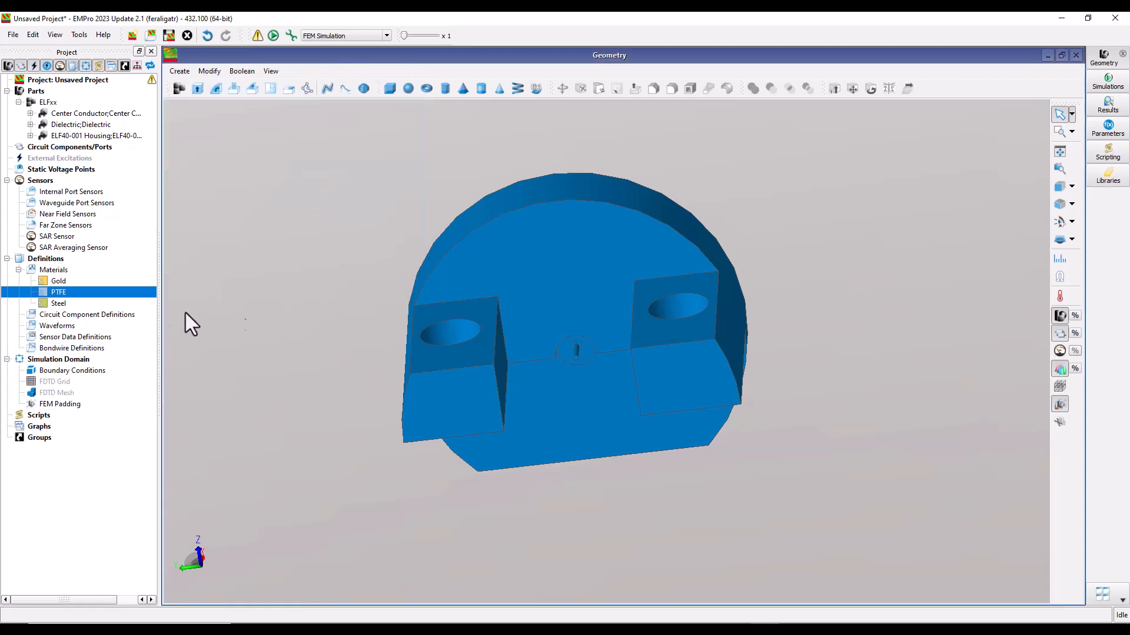
# - Assign the Gold material to the Center Conductor part of the ELFxx assembly
pyautogui.click(57, 282)
pyautogui.moveTo(57, 284); pyautogui.dragTo(106, 112)
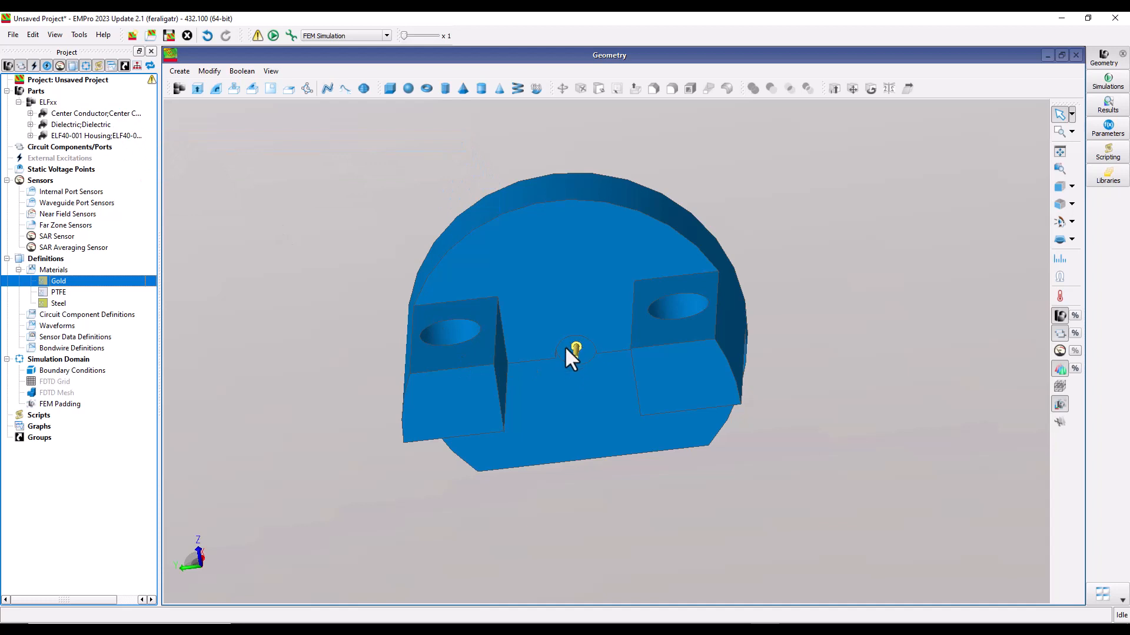
# - Assign the PTFE material to the Dielectric part and the Steel material to the ELF40-001 Housing part
pyautogui.click(54, 291)
pyautogui.moveTo(54, 292); pyautogui.dragTo(74, 126)
pyautogui.moveTo(57, 304); pyautogui.dragTo(114, 139)
pyautogui.moveTo(552, 418); pyautogui.dragTo(612, 442, button='middle')
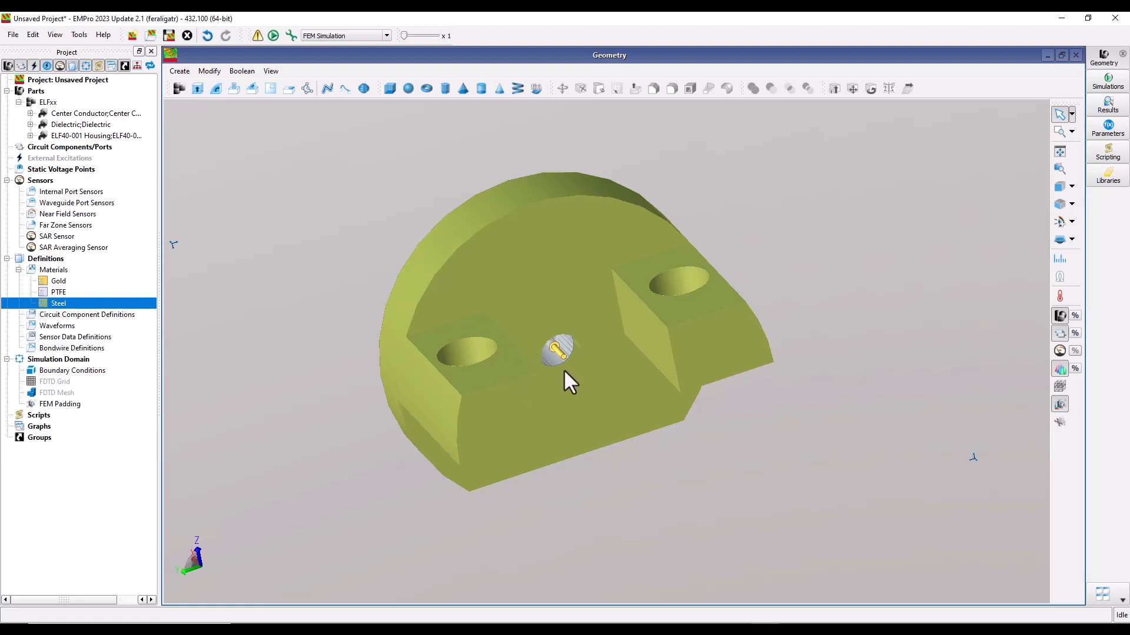
pyautogui.scroll(5, 563, 360)
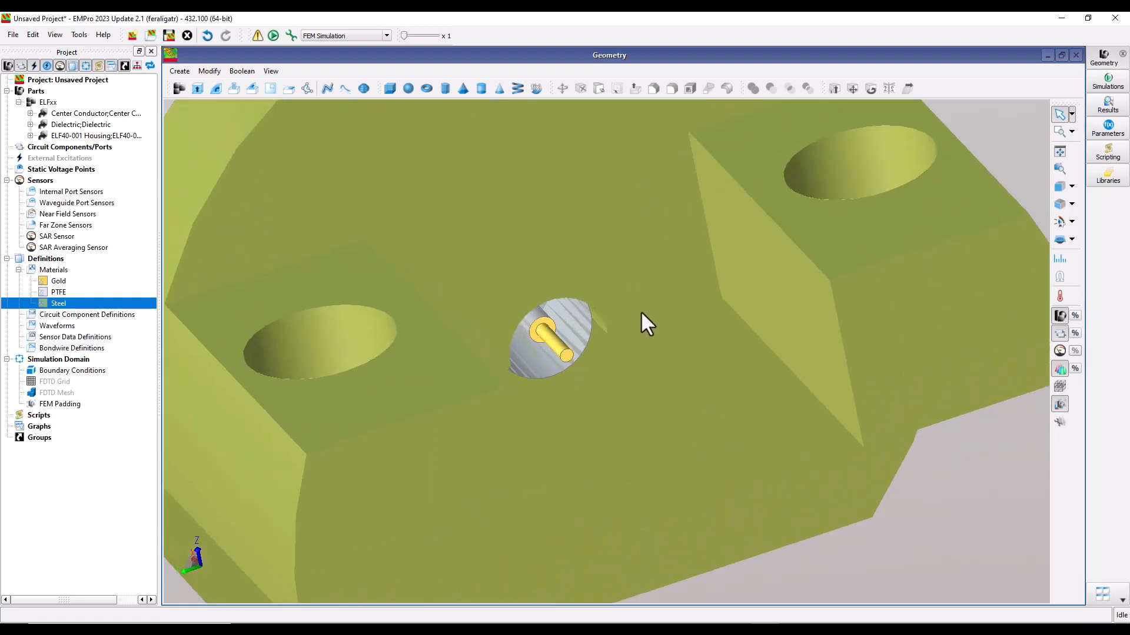
pyautogui.moveTo(620, 388)
pyautogui.mouseDown(button='middle')
pyautogui.moveTo(556, 365)
pyautogui.moveTo(616, 393)
pyautogui.mouseUp(button='middle')
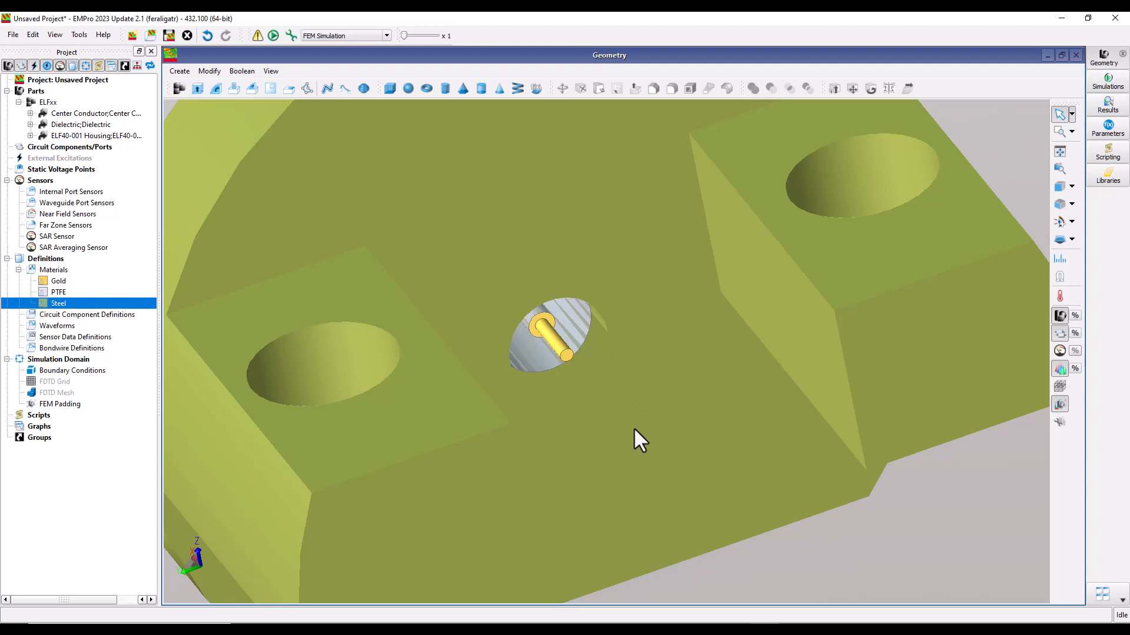
pyautogui.moveTo(475, 405); pyautogui.dragTo(764, 427, button='middle')
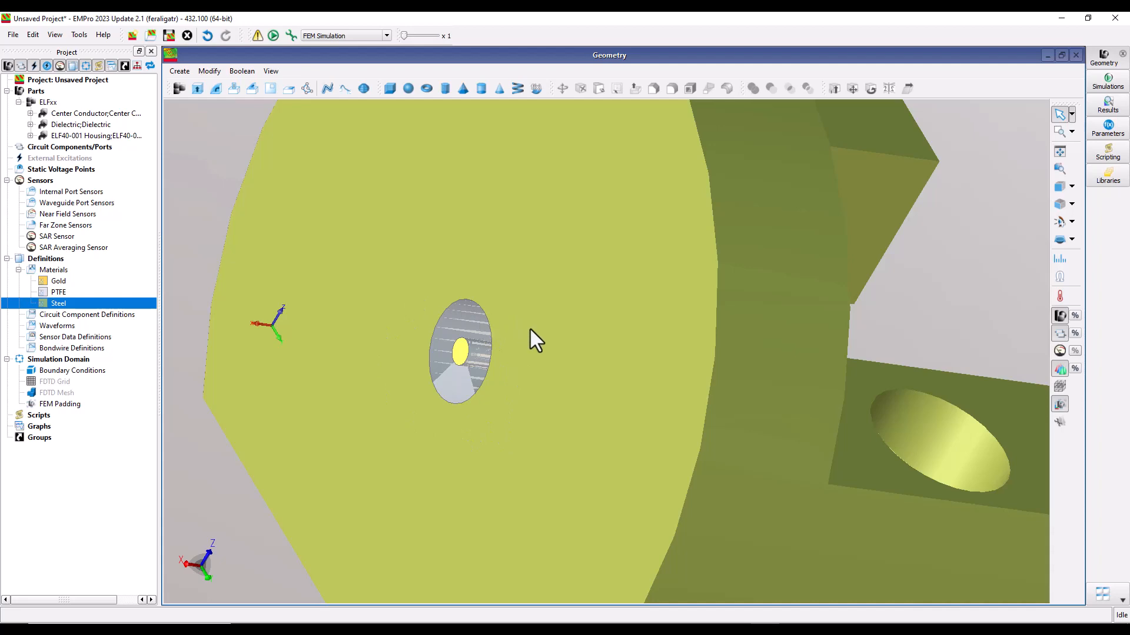
pyautogui.moveTo(446, 397); pyautogui.dragTo(341, 363, button='middle')
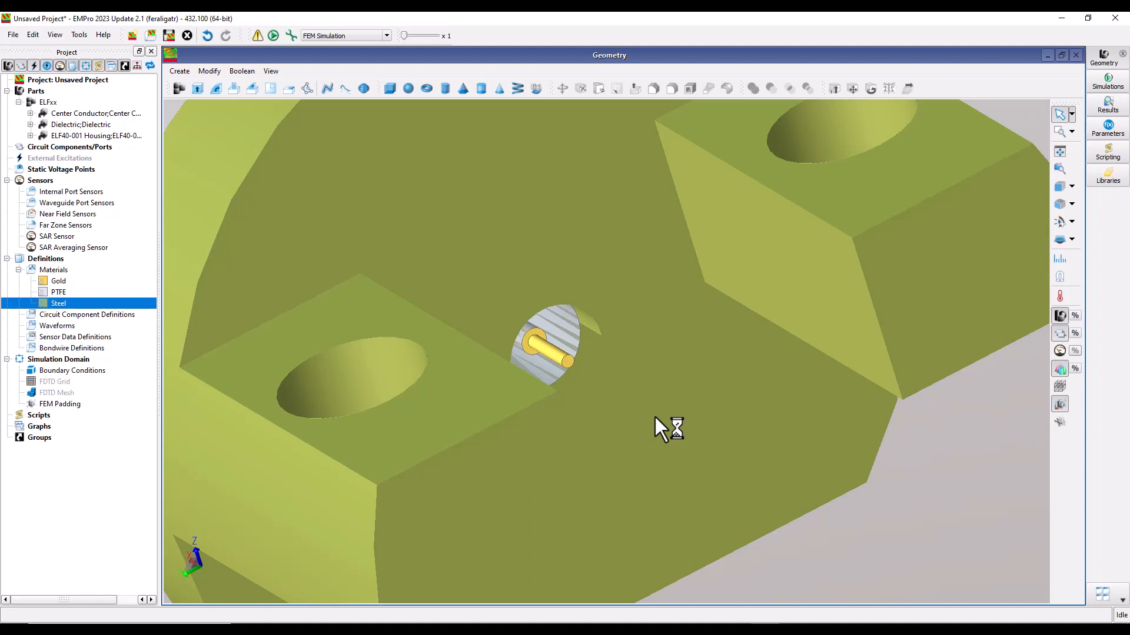
pyautogui.scroll(-10, 662, 414)
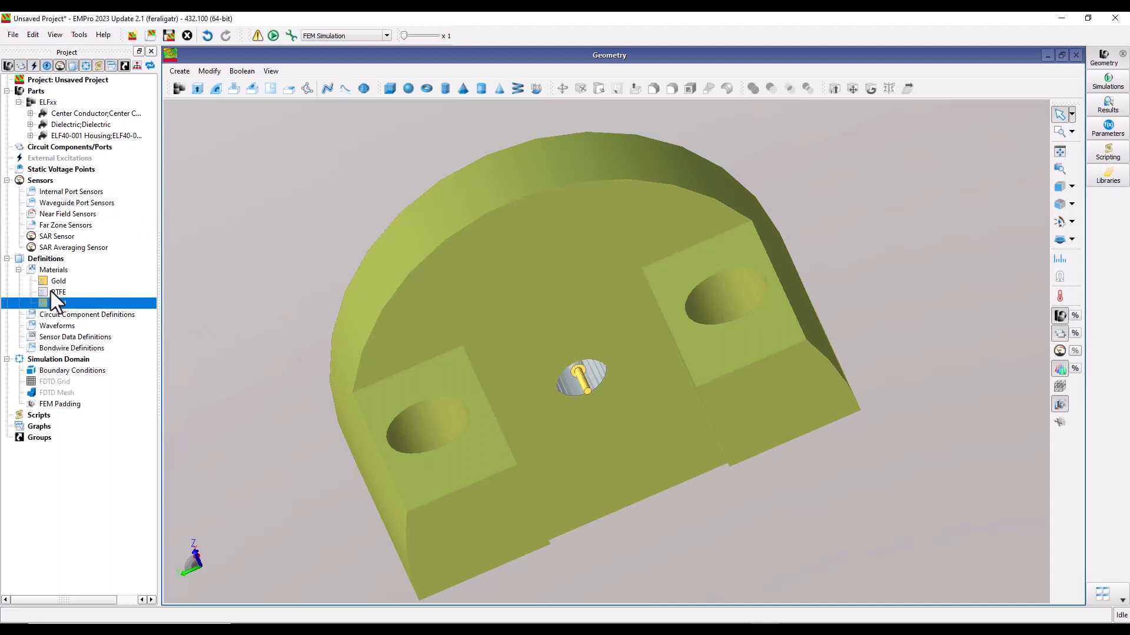
# - Collapse the ELFxx assembly and the Sensors group in the project tree
pyautogui.click(19, 102)
pyautogui.click(7, 146)
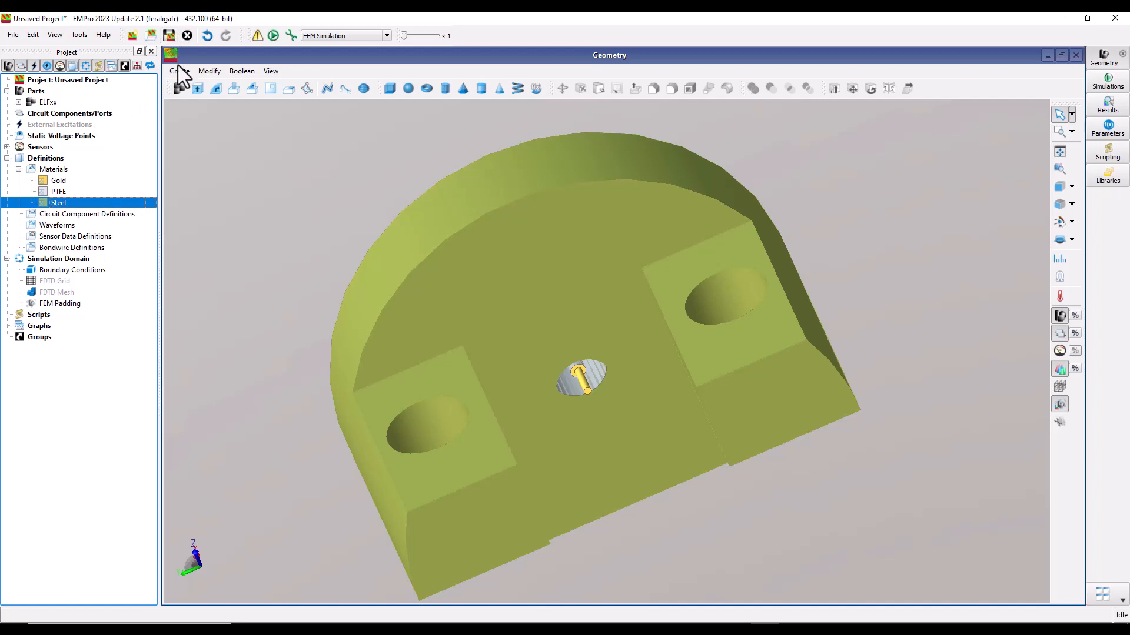
pyautogui.moveTo(348, 432); pyautogui.dragTo(636, 376, button='middle')
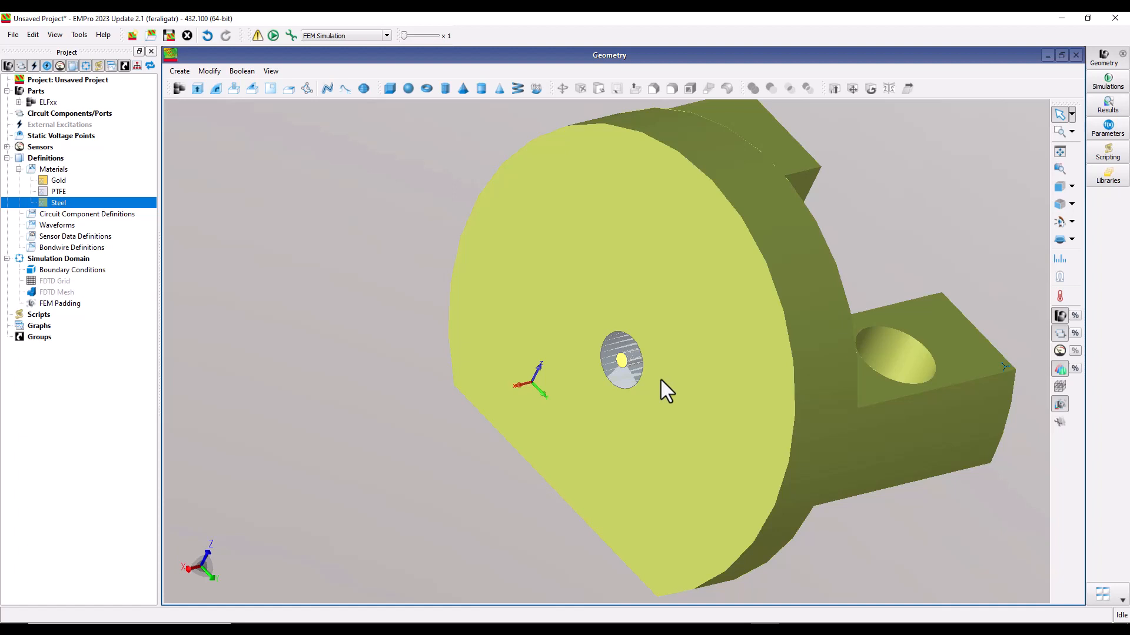
pyautogui.scroll(-5, 444, 270)
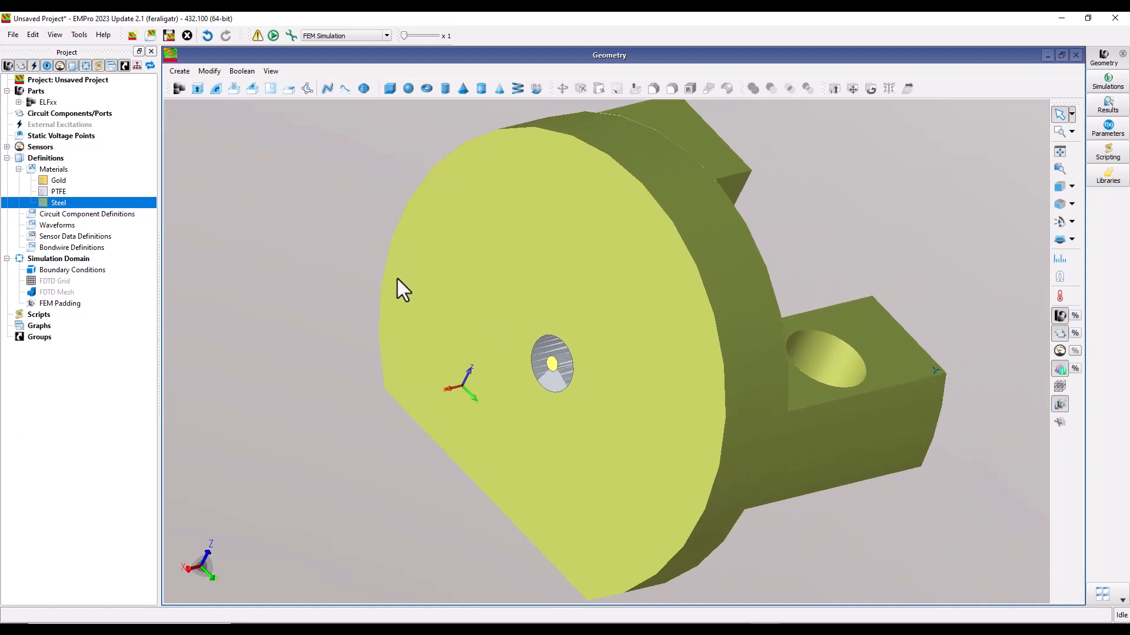
pyautogui.moveTo(552, 337); pyautogui.dragTo(528, 331, button='middle')
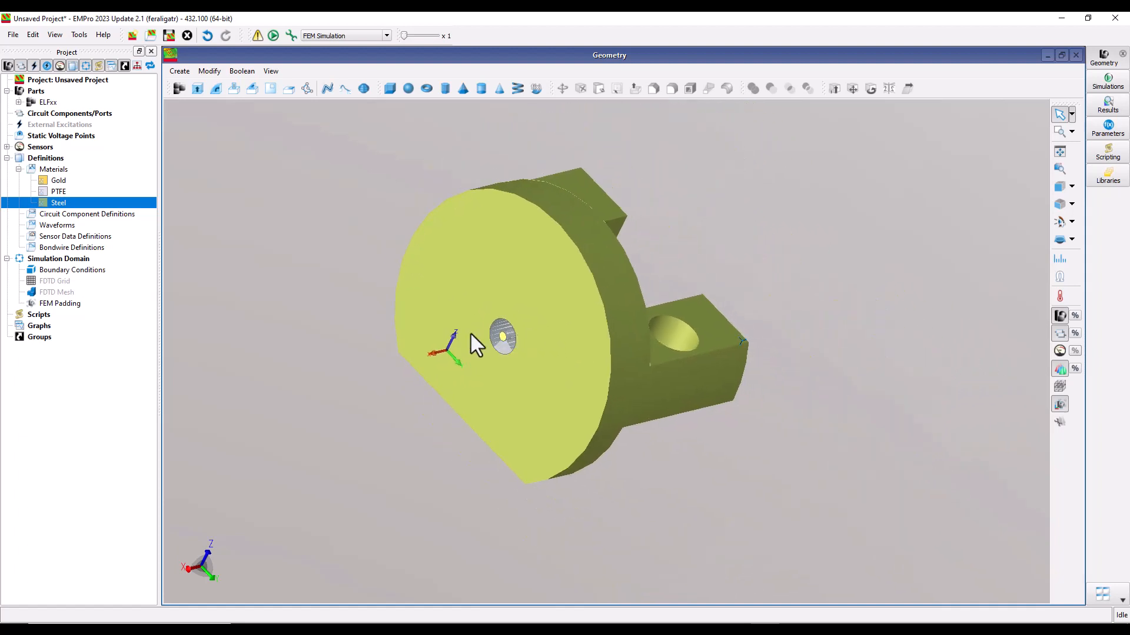
# - Create a new waveguide port and locate it on the housing's flat round face around the coaxial opening
pyautogui.click(59, 114)
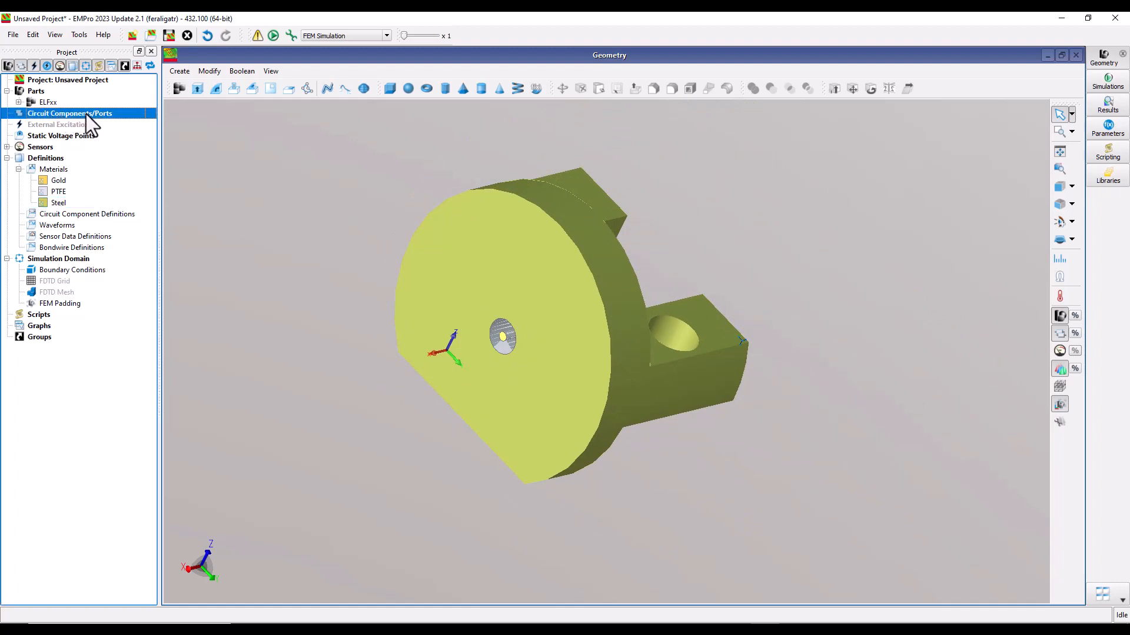
pyautogui.rightClick(86, 114)
pyautogui.moveTo(136, 122)
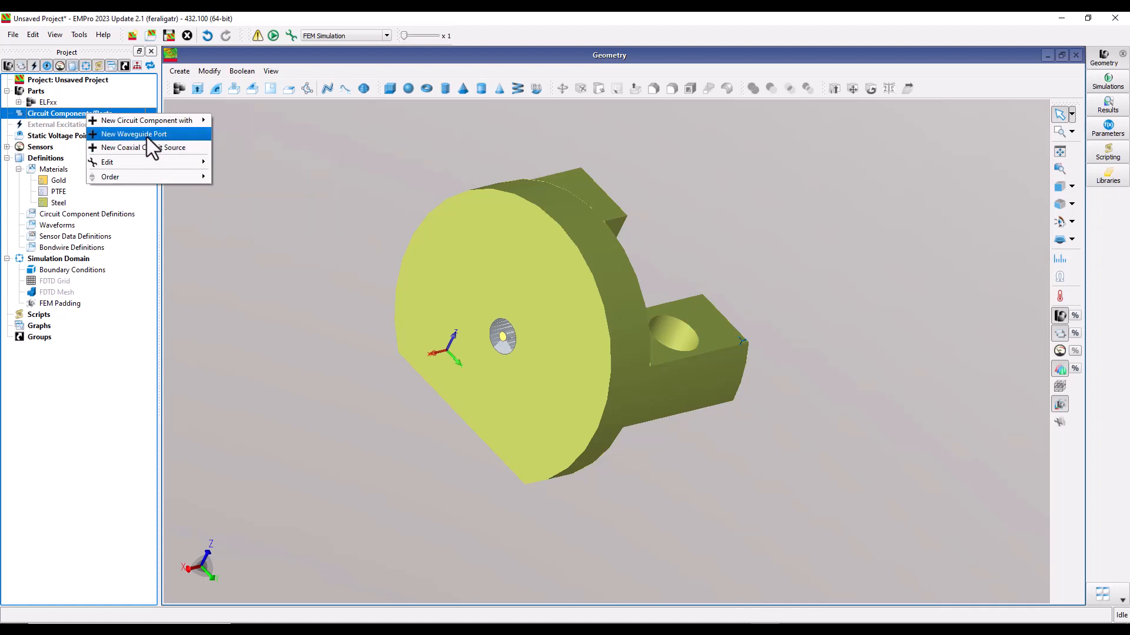
pyautogui.click(147, 135)
pyautogui.moveTo(481, 250); pyautogui.dragTo(132, 113)
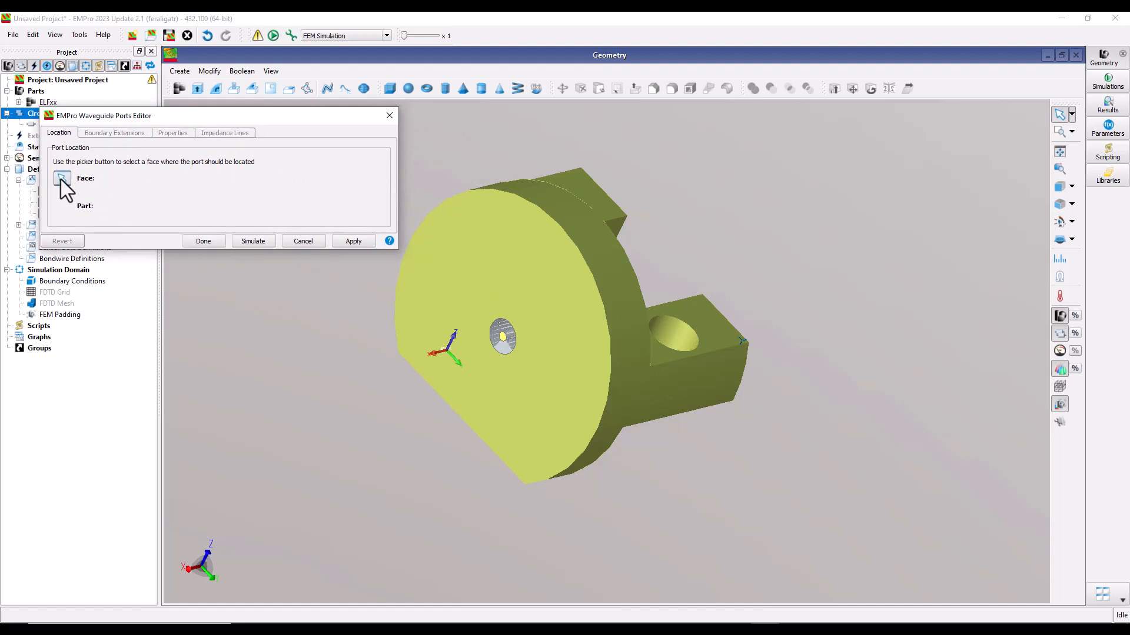
pyautogui.click(509, 271)
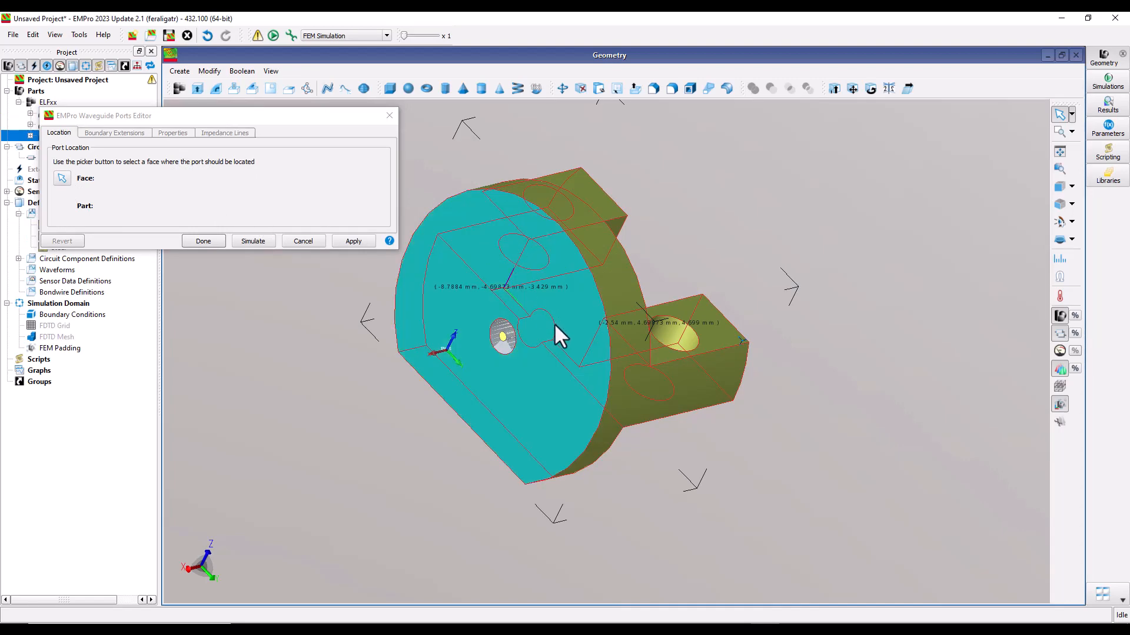
pyautogui.moveTo(482, 426); pyautogui.dragTo(414, 457, button='middle')
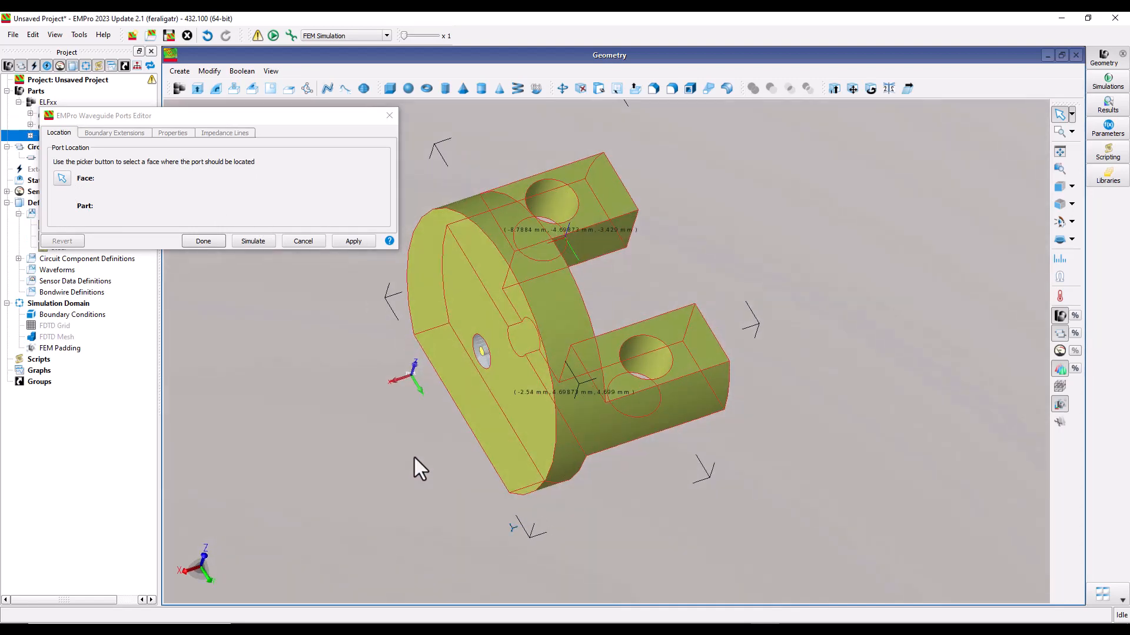
pyautogui.click(507, 437)
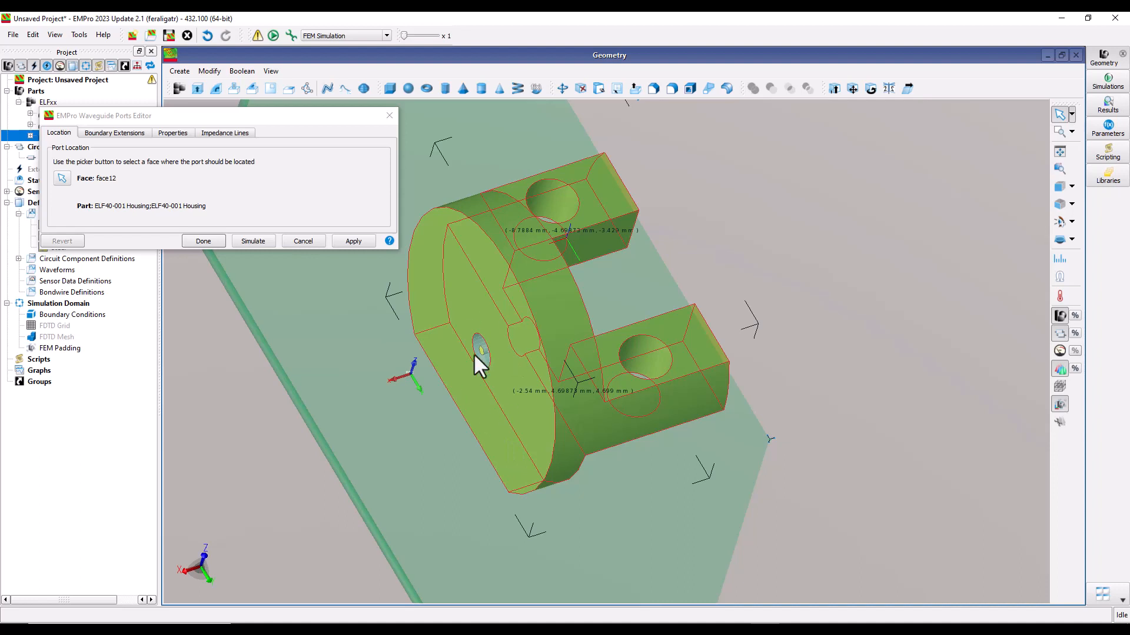
# - Turn off the port's auto-extension to the simulation domain boundaries and use the 50 ohm Voltage Source port definition
pyautogui.click(124, 133)
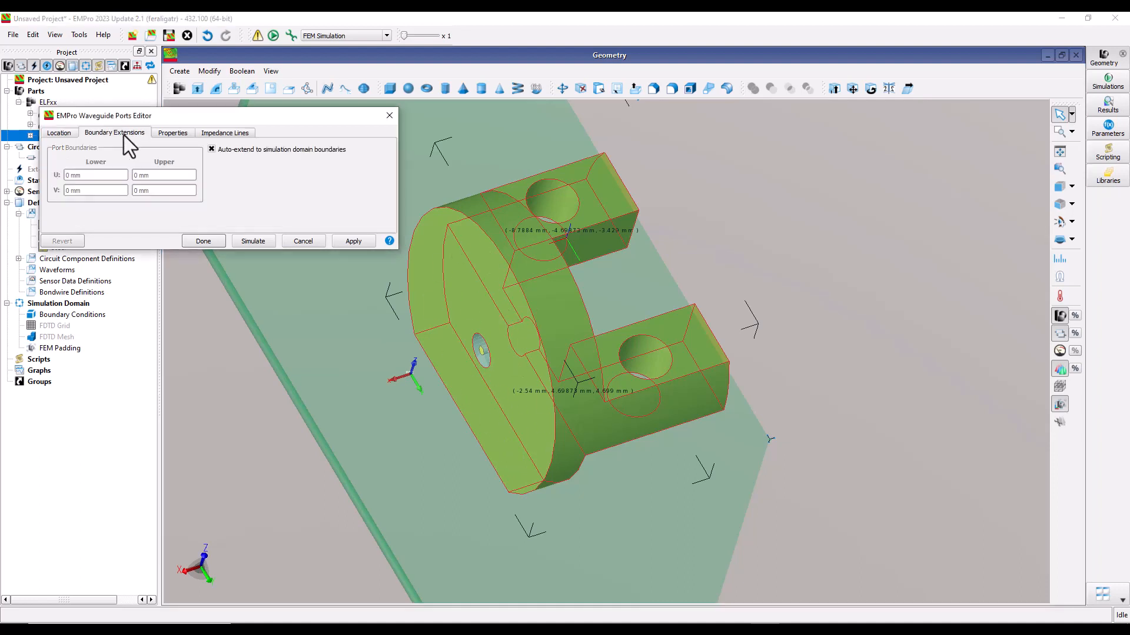
pyautogui.click(216, 150)
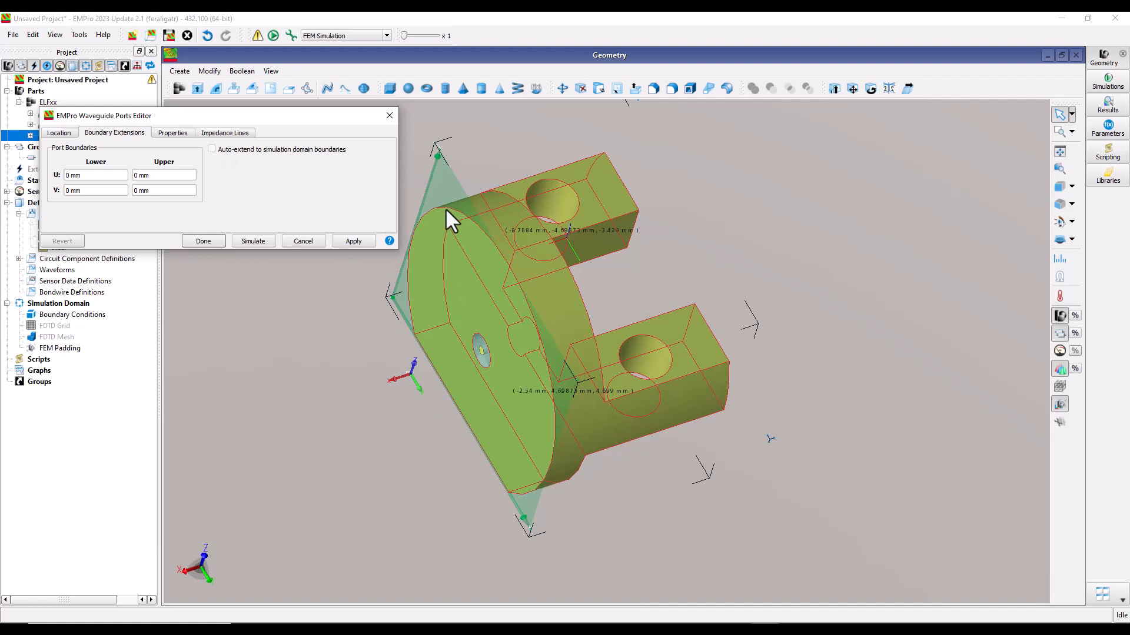
pyautogui.click(175, 133)
pyautogui.click(172, 166)
pyautogui.click(169, 184)
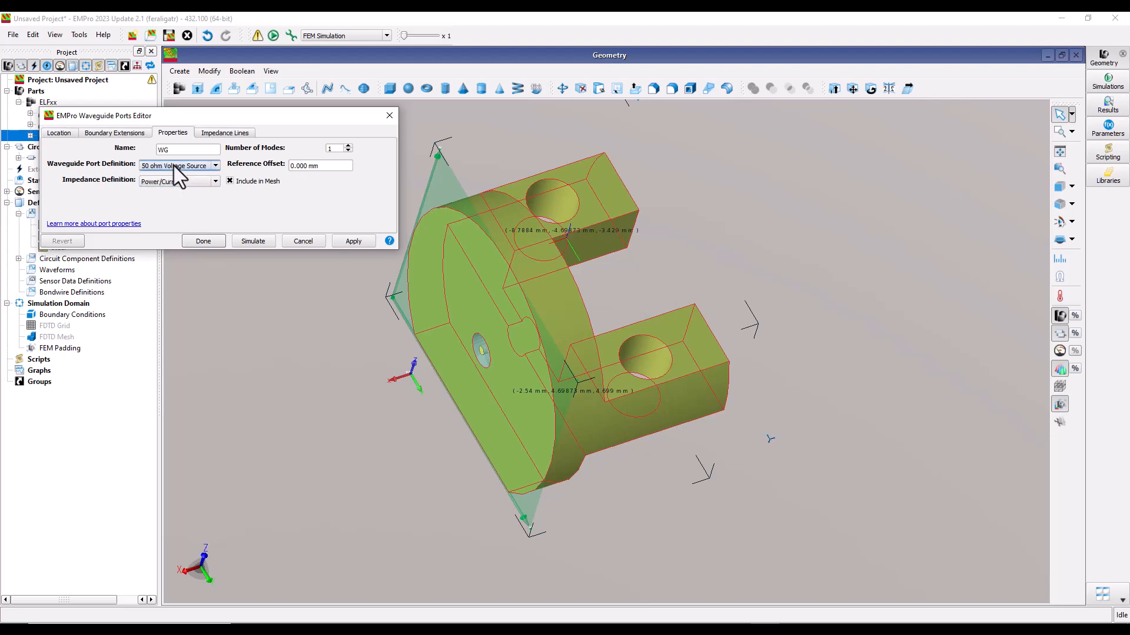
# - Place the impedance line's positive endpoint at the middle of the center conductor, at X -2.540, Y 0, Z 0 mm
pyautogui.click(223, 133)
pyautogui.moveTo(526, 477); pyautogui.dragTo(723, 456, button='middle')
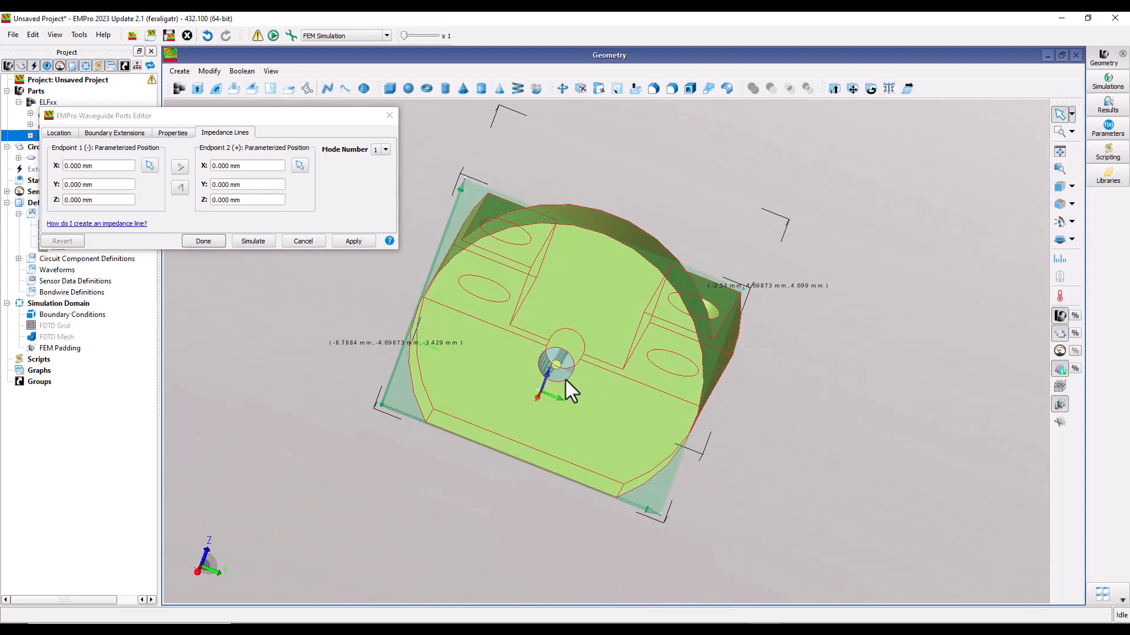
pyautogui.scroll(3, 575, 380)
pyautogui.click(299, 167)
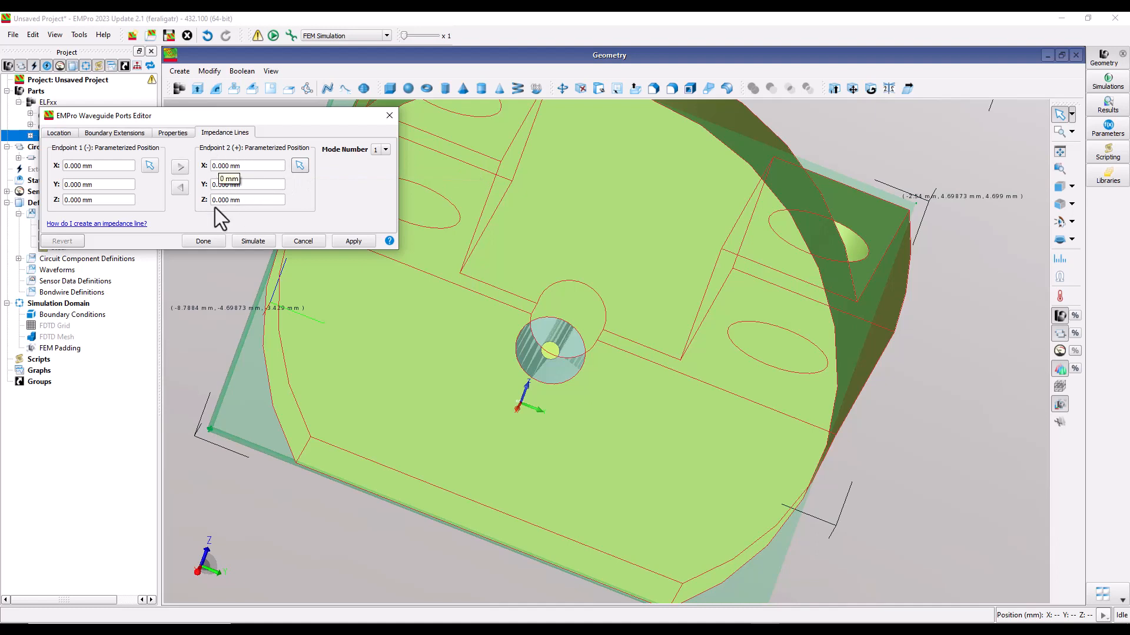
pyautogui.click(549, 350)
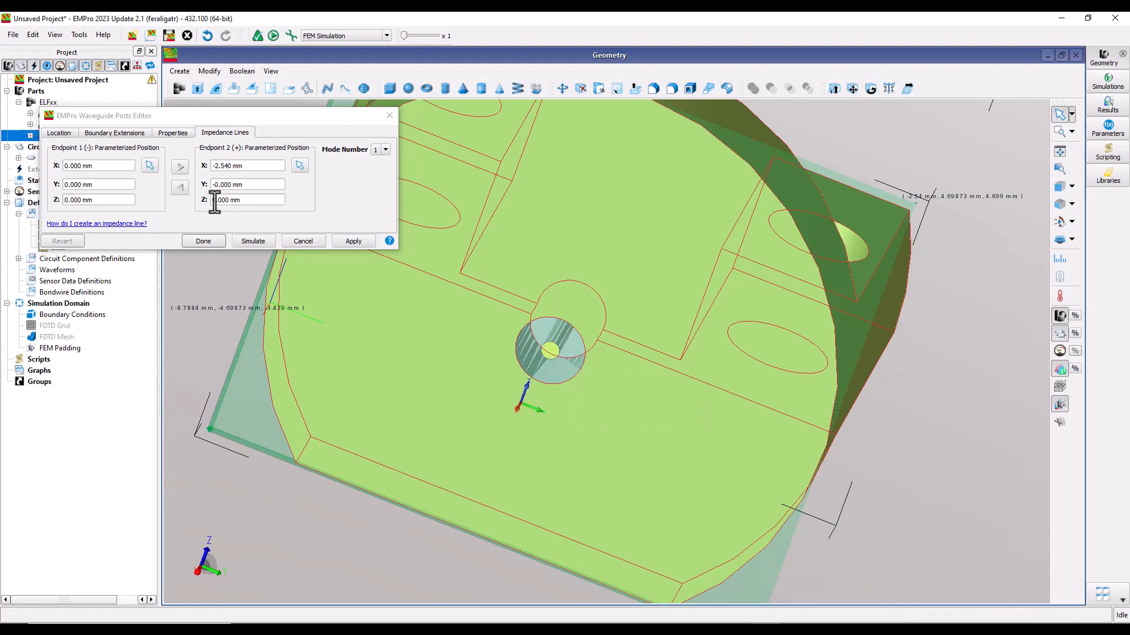
# - Place the impedance line's negative endpoint on the housing face at about Y 2.361, Z -0.451 mm, and save the port
pyautogui.click(149, 166)
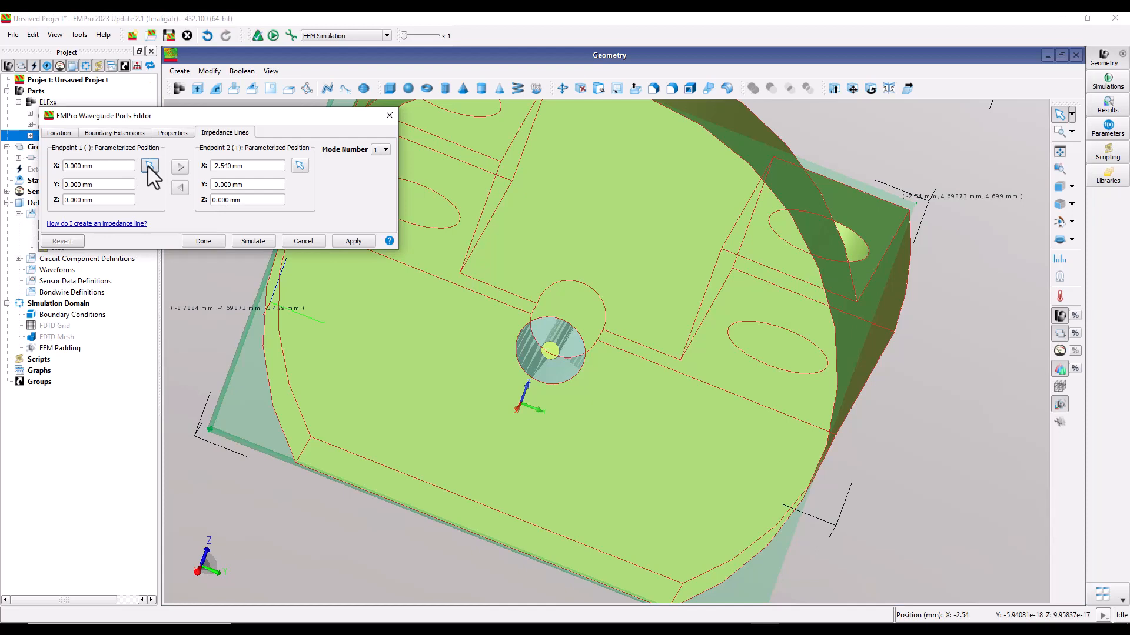
pyautogui.click(677, 430)
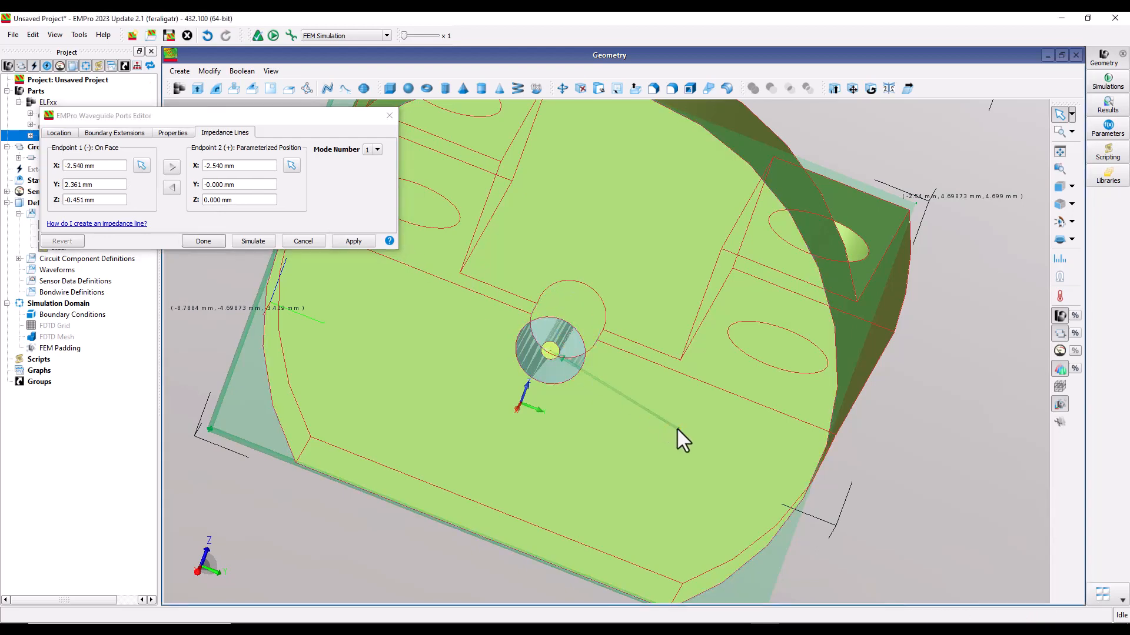
pyautogui.moveTo(678, 433); pyautogui.dragTo(656, 423, button='middle')
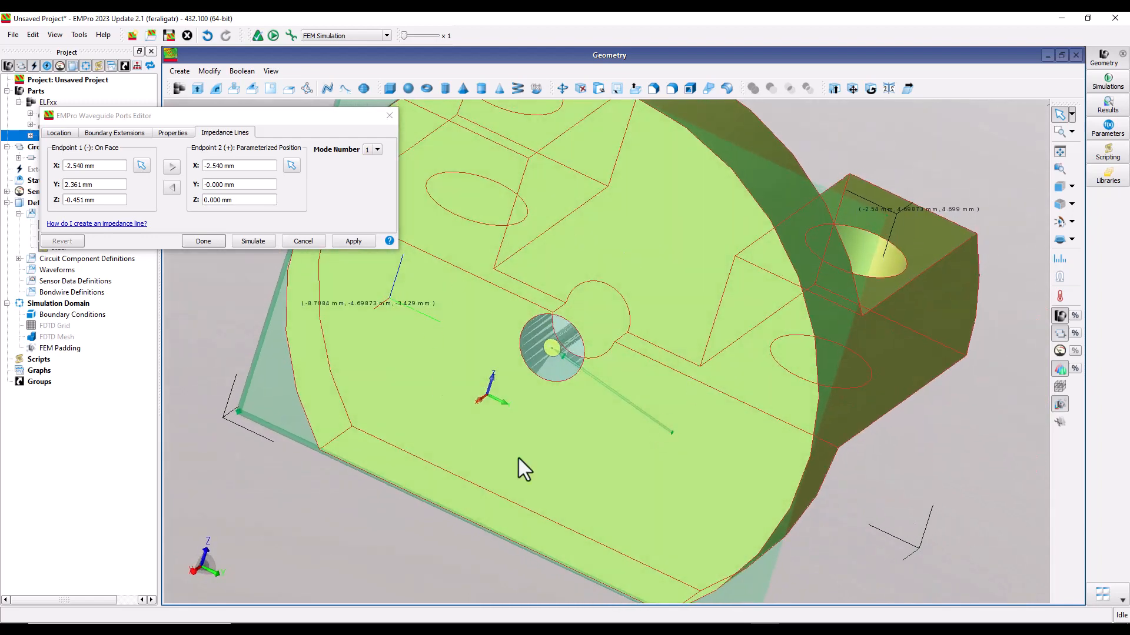
pyautogui.click(353, 242)
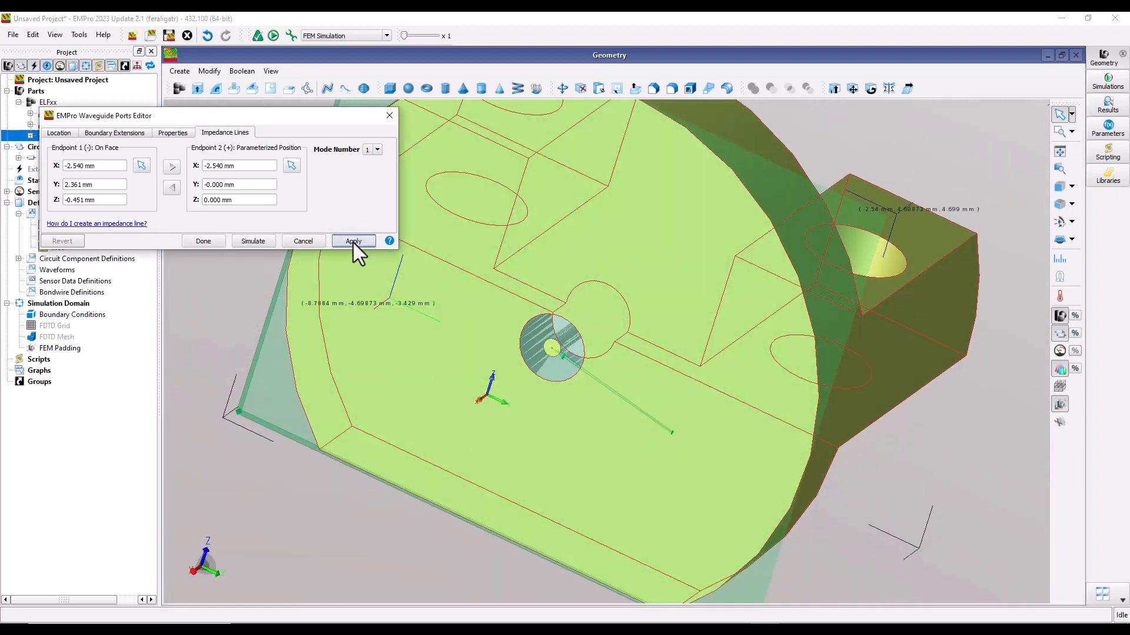
pyautogui.click(200, 242)
# - Examine the port plane and impedance line between housing and center conductor in the Right (-X) view and from other angles
pyautogui.scroll(-3, 400, 273)
pyautogui.moveTo(431, 277); pyautogui.dragTo(352, 350, button='middle')
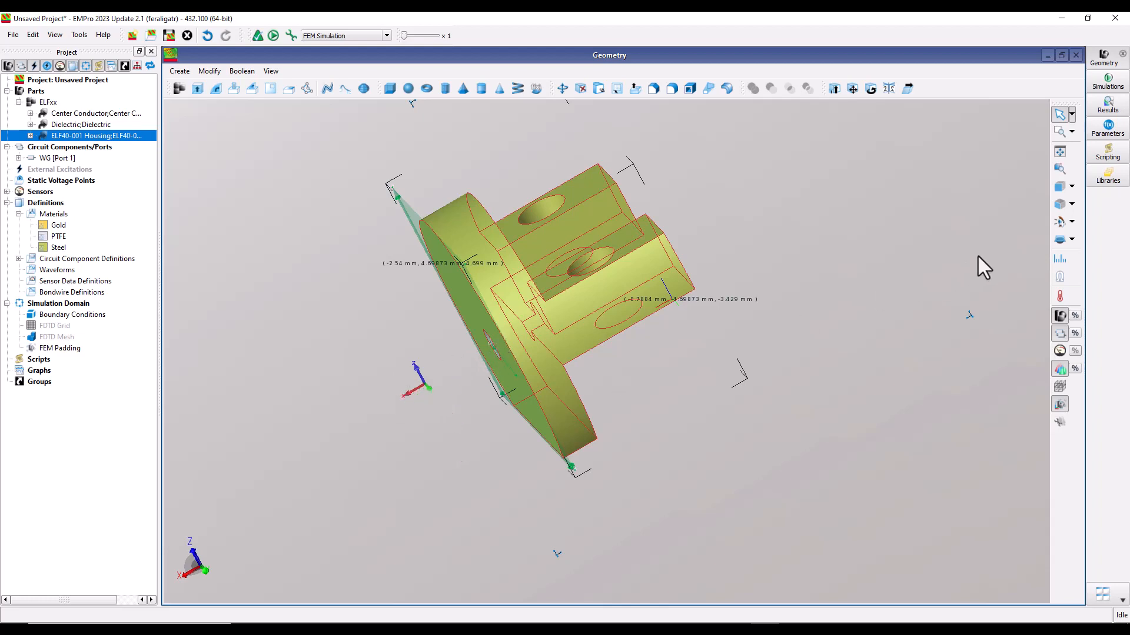
pyautogui.click(1071, 186)
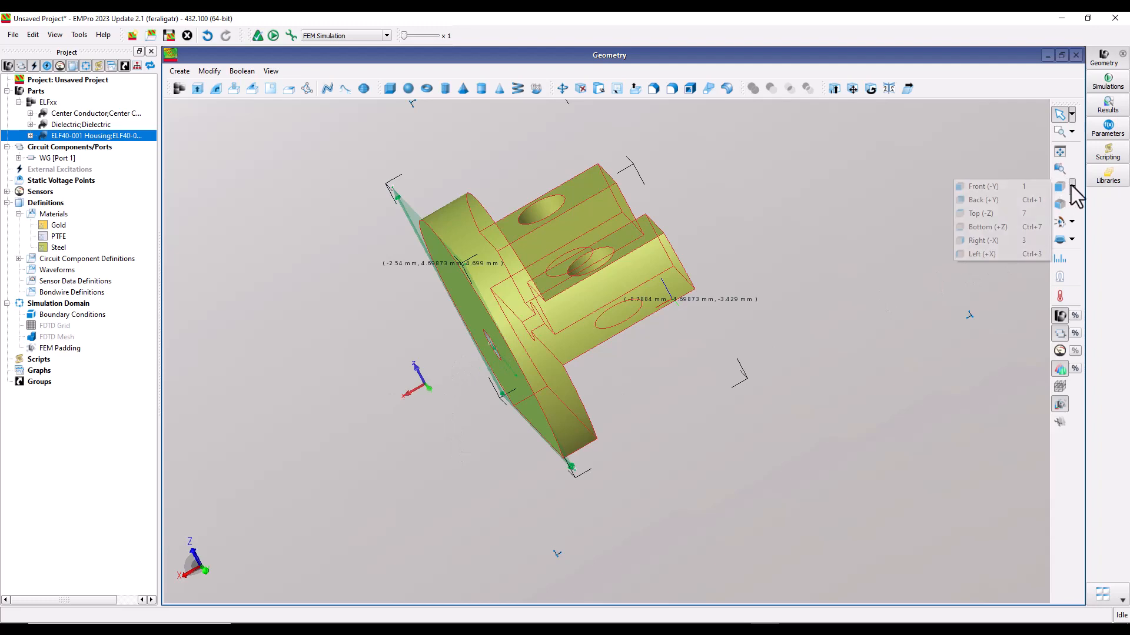
pyautogui.click(997, 242)
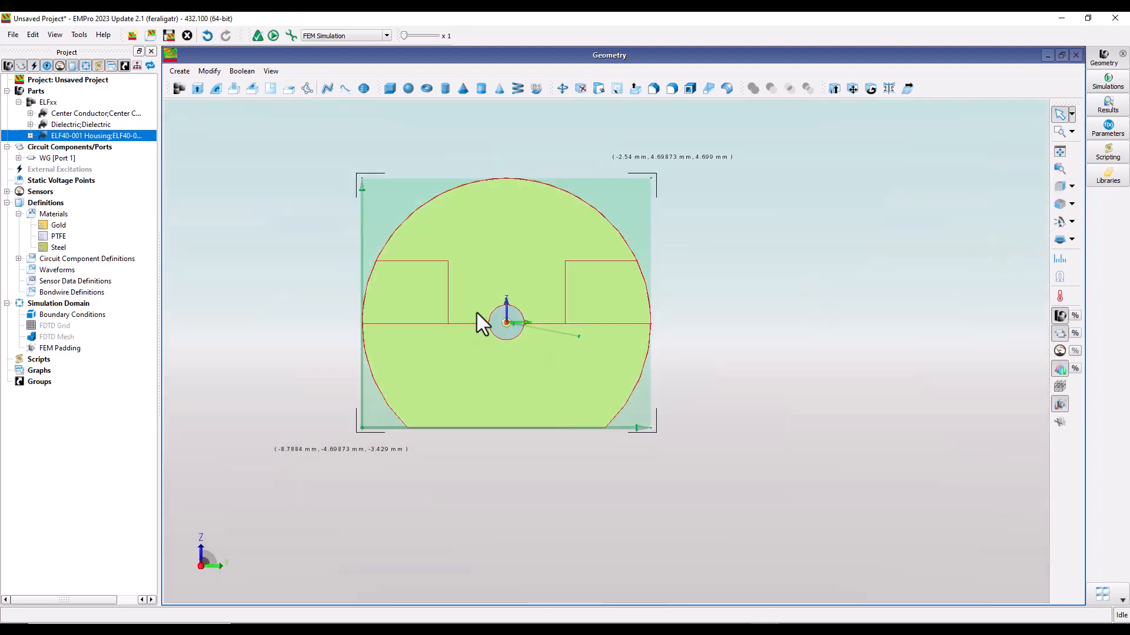
pyautogui.scroll(6, 505, 326)
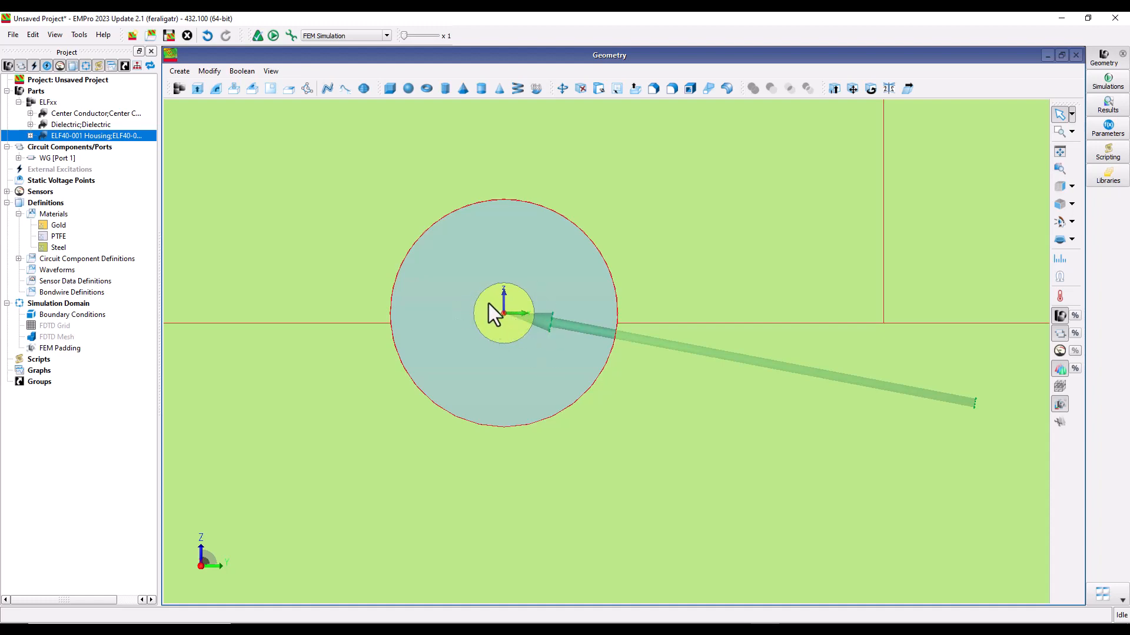
pyautogui.scroll(-10, 591, 323)
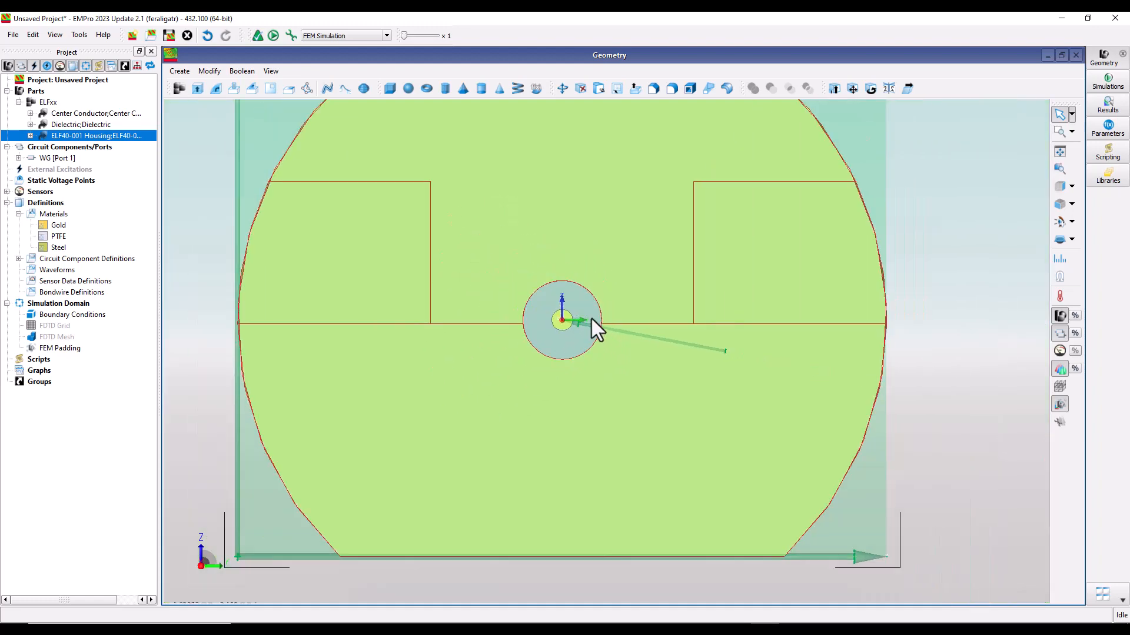
pyautogui.moveTo(644, 391); pyautogui.dragTo(523, 411, button='middle')
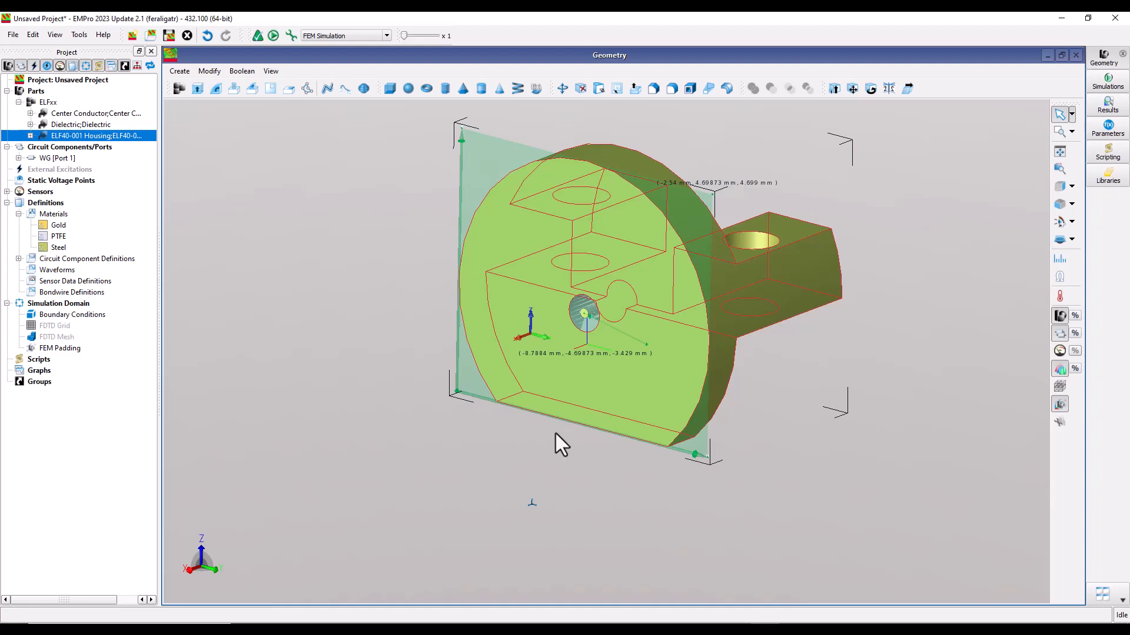
pyautogui.click(591, 486)
pyautogui.moveTo(594, 482); pyautogui.dragTo(222, 290, button='middle')
pyautogui.moveTo(500, 413); pyautogui.dragTo(547, 471, button='middle')
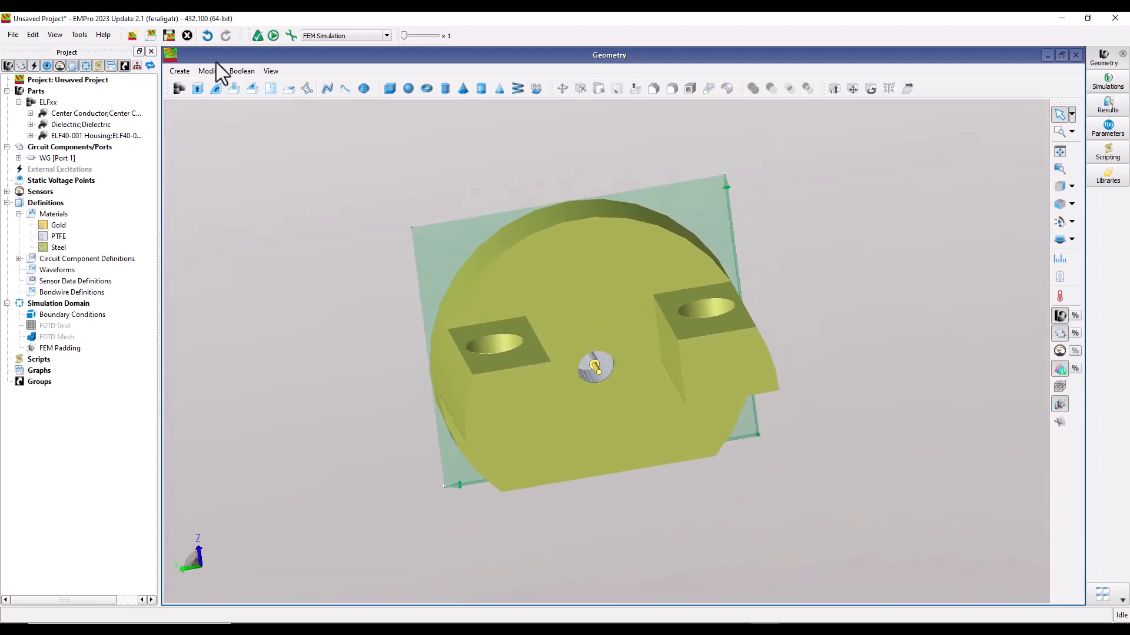
# - Start saving the project and create a new library named Demo_Video_lib on the Desktop as its location
pyautogui.click(169, 35)
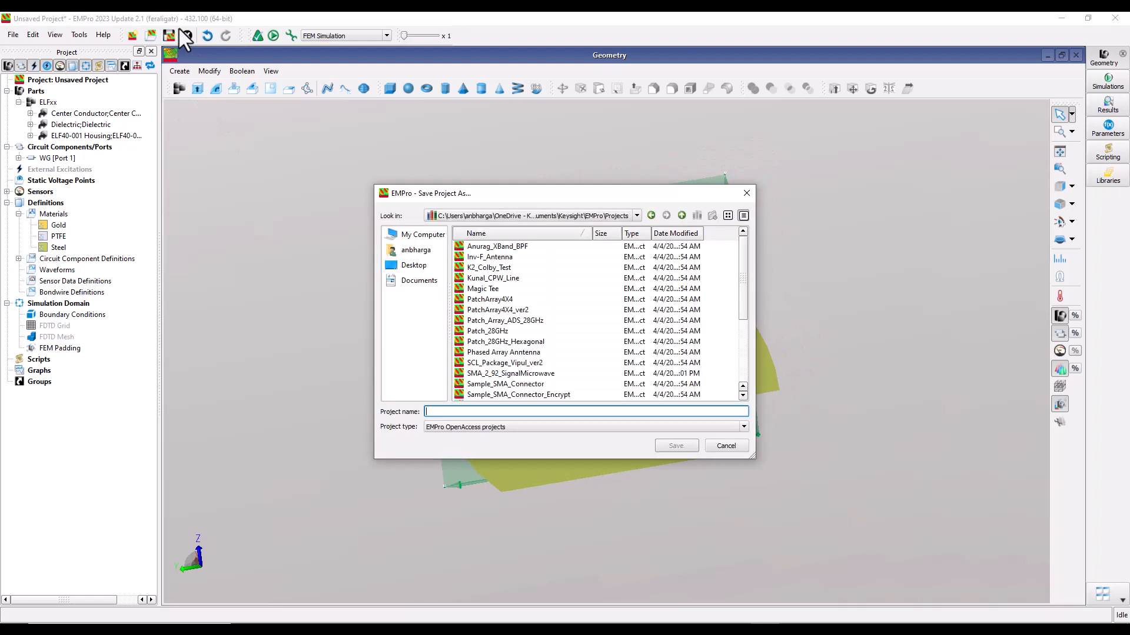
pyautogui.click(412, 266)
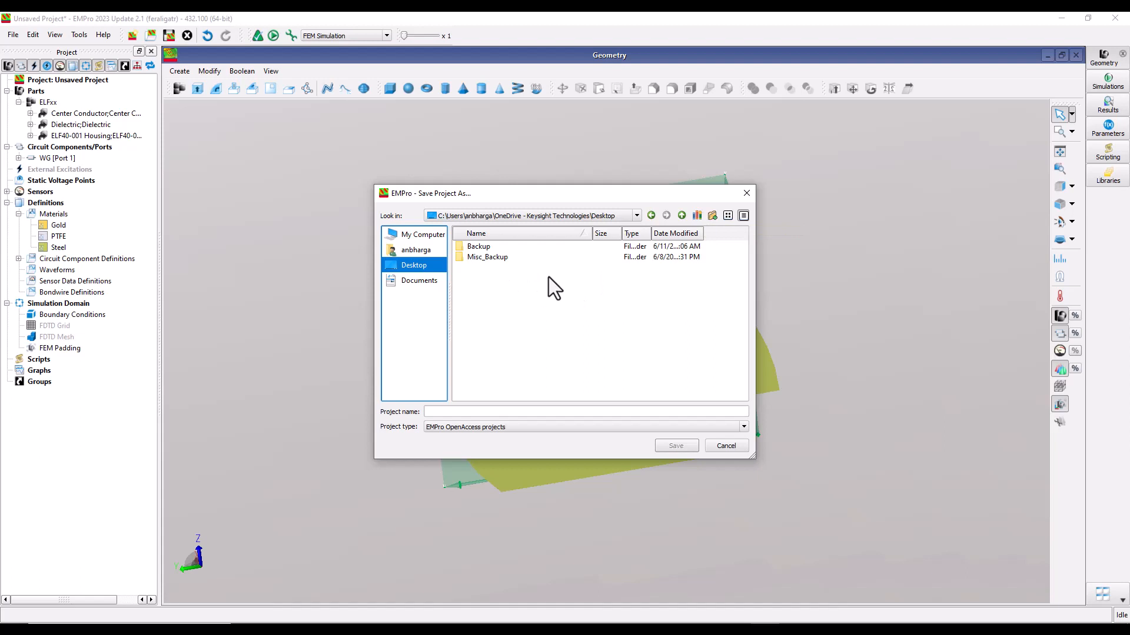
pyautogui.click(697, 215)
pyautogui.moveTo(502, 268); pyautogui.dragTo(449, 269)
pyautogui.write('Demo')
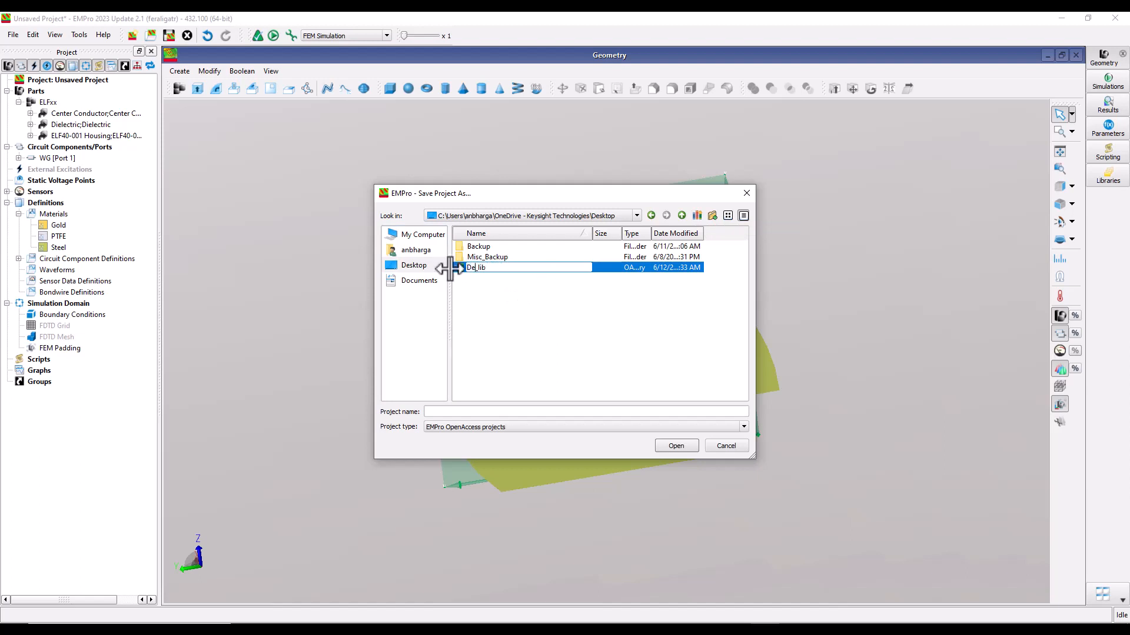
pyautogui.write('_Video')
pyautogui.doubleClick(457, 268)
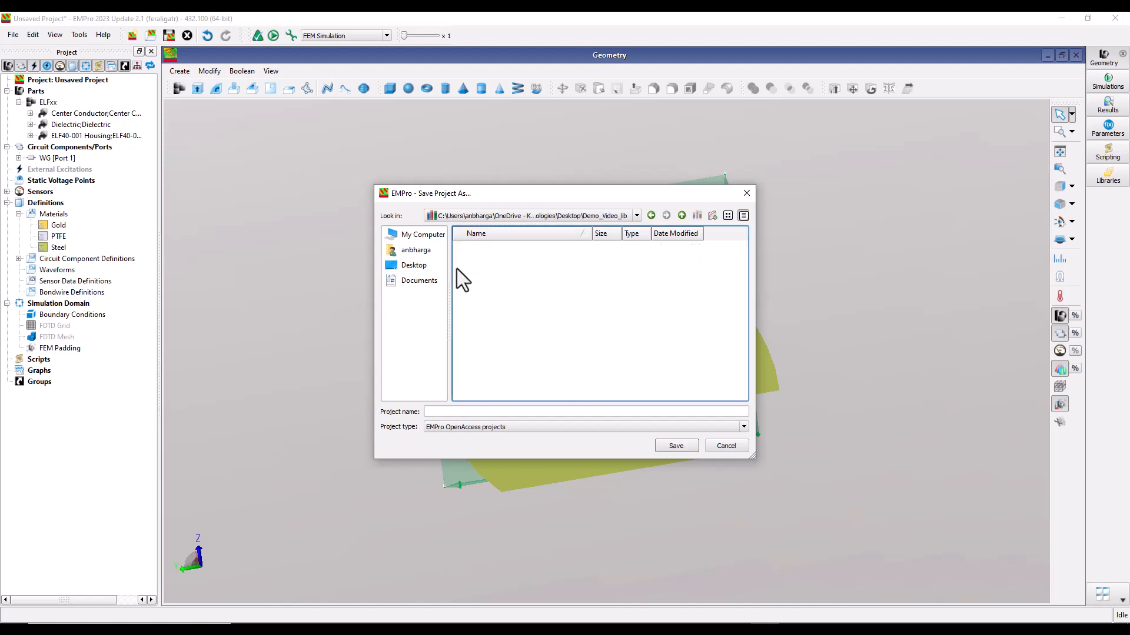
# - Name the project ELF40_SMA and save it in the Demo_Video_lib library
pyautogui.click(455, 411)
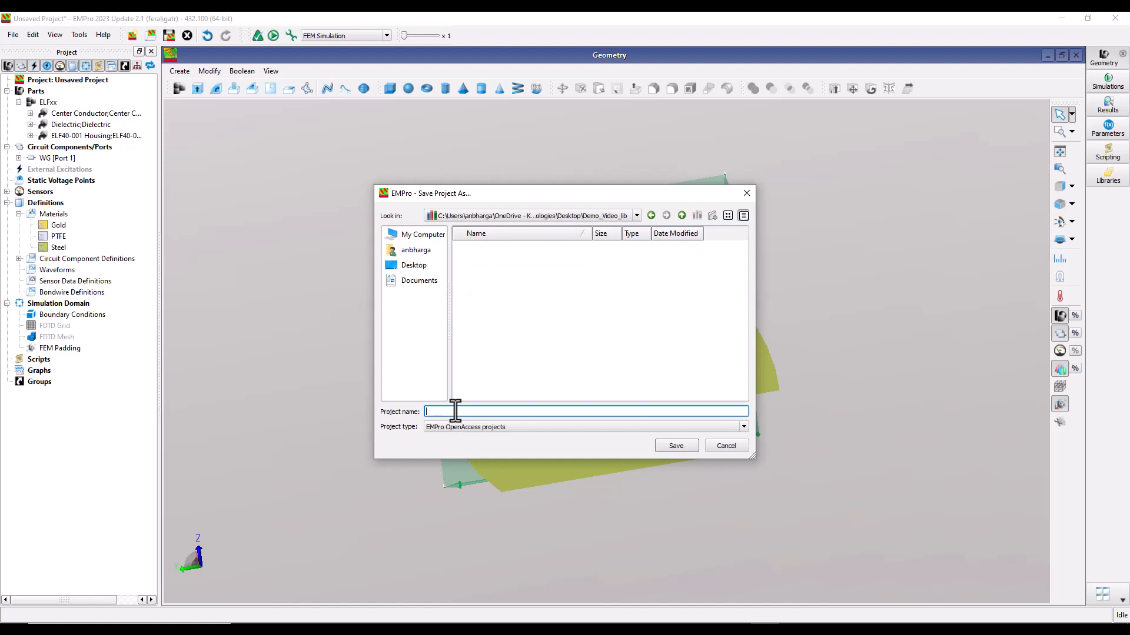
pyautogui.write('ELF')
pyautogui.write('40_SMA')
pyautogui.click(676, 446)
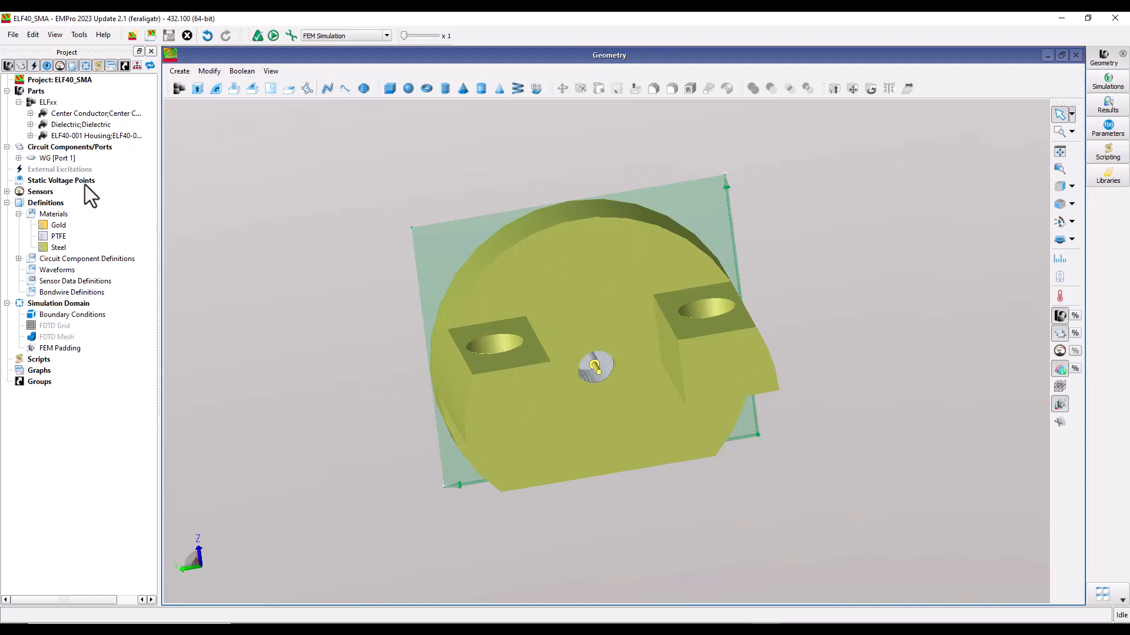
# - Run the 2D port simulation for the WG waveguide port and finish editing the port
pyautogui.doubleClick(59, 158)
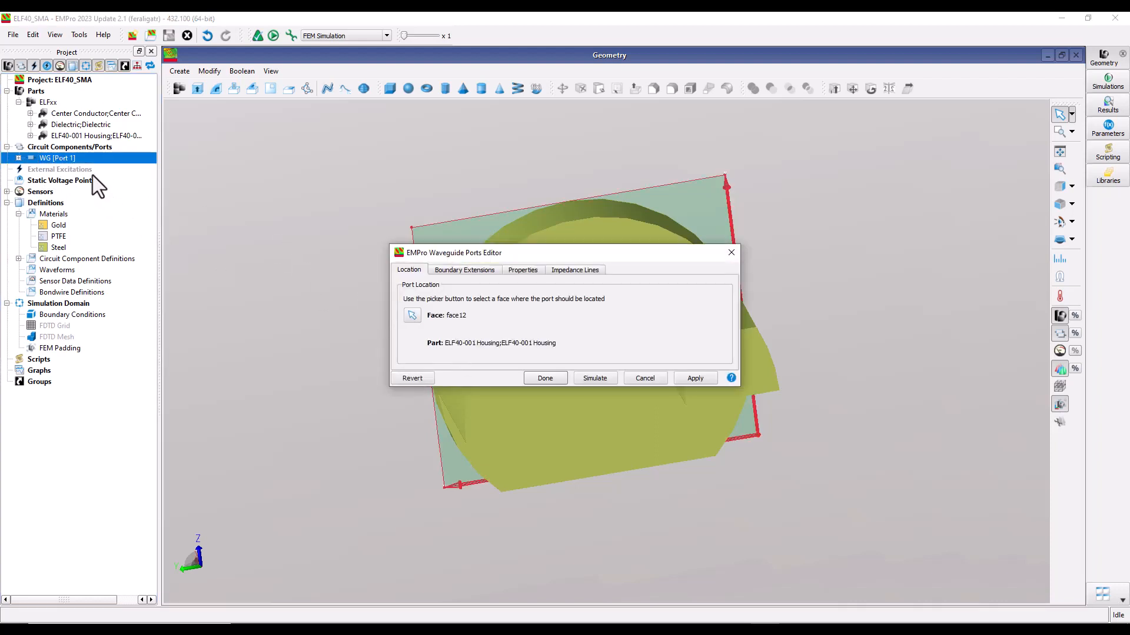
pyautogui.click(593, 377)
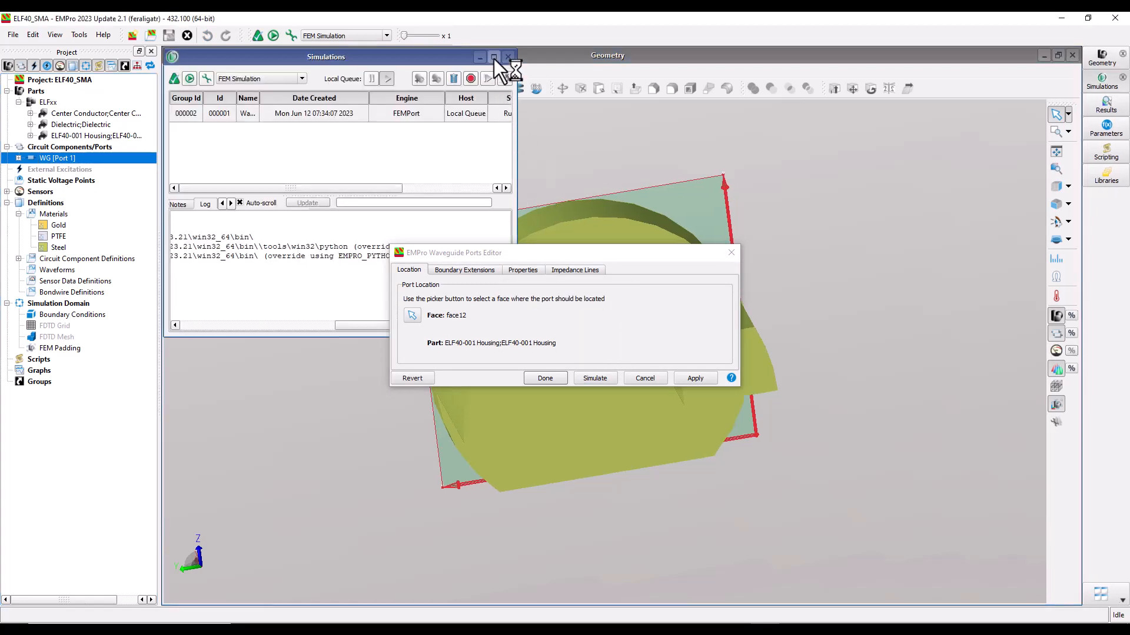
pyautogui.click(494, 57)
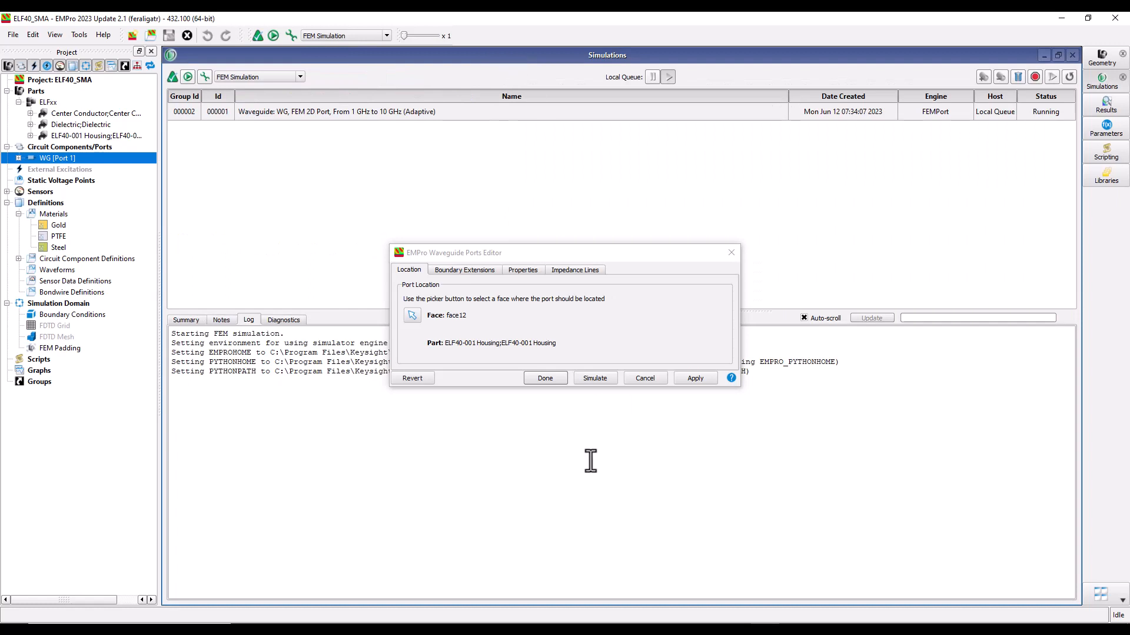
pyautogui.click(540, 378)
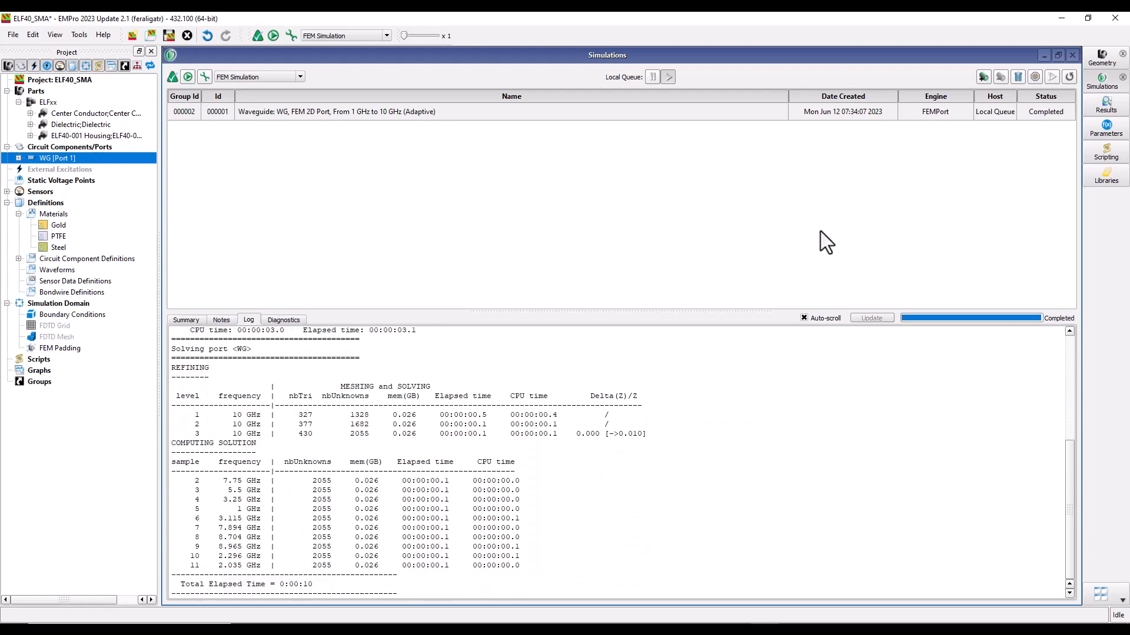
# - Examine the WG port's impedance results by the power-current definition across all solved frequencies
pyautogui.click(1102, 106)
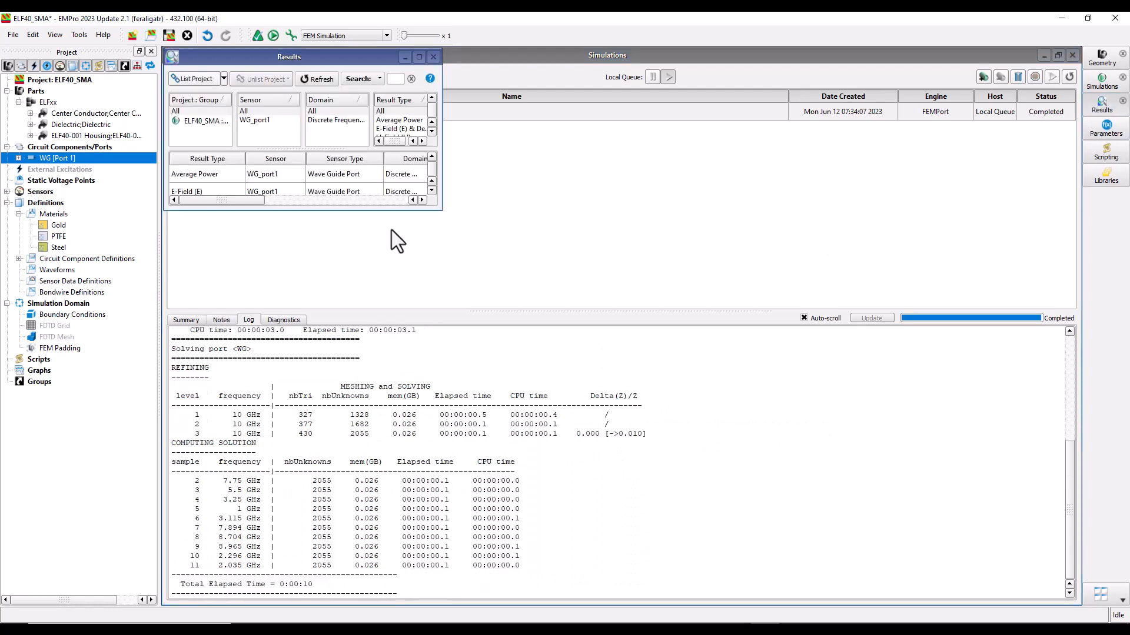
pyautogui.moveTo(439, 209); pyautogui.dragTo(848, 397)
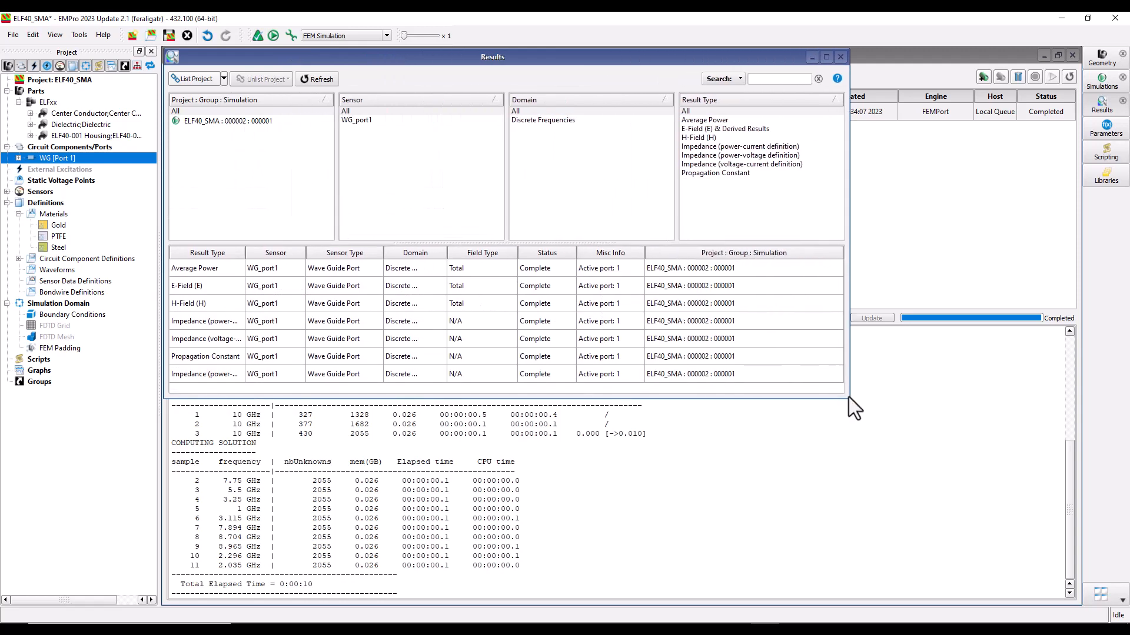
pyautogui.click(708, 148)
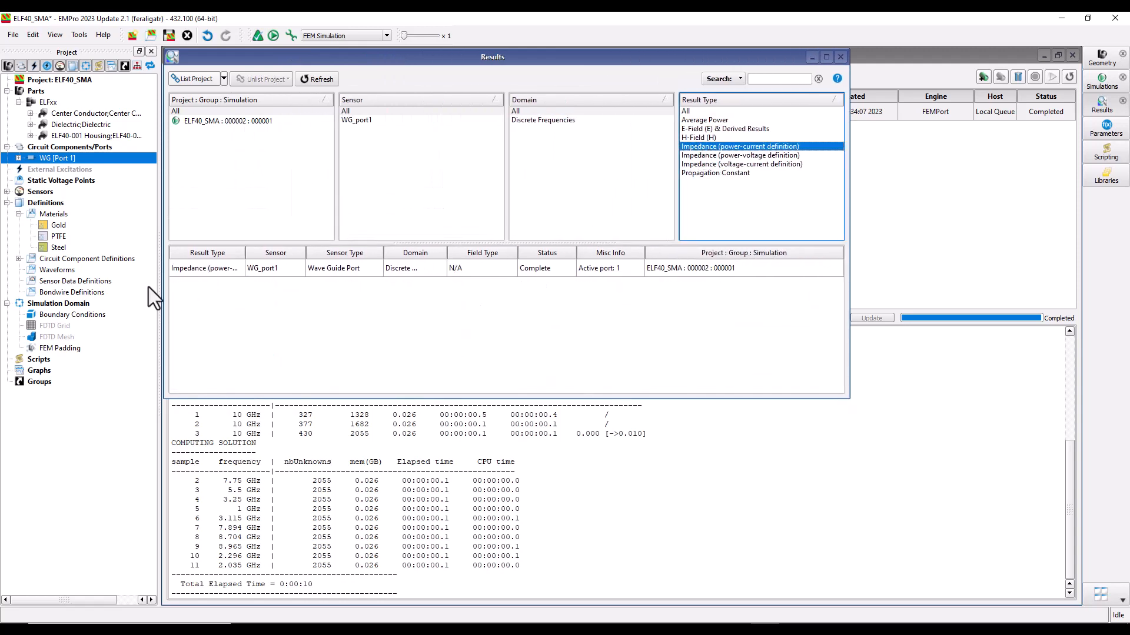
pyautogui.doubleClick(196, 270)
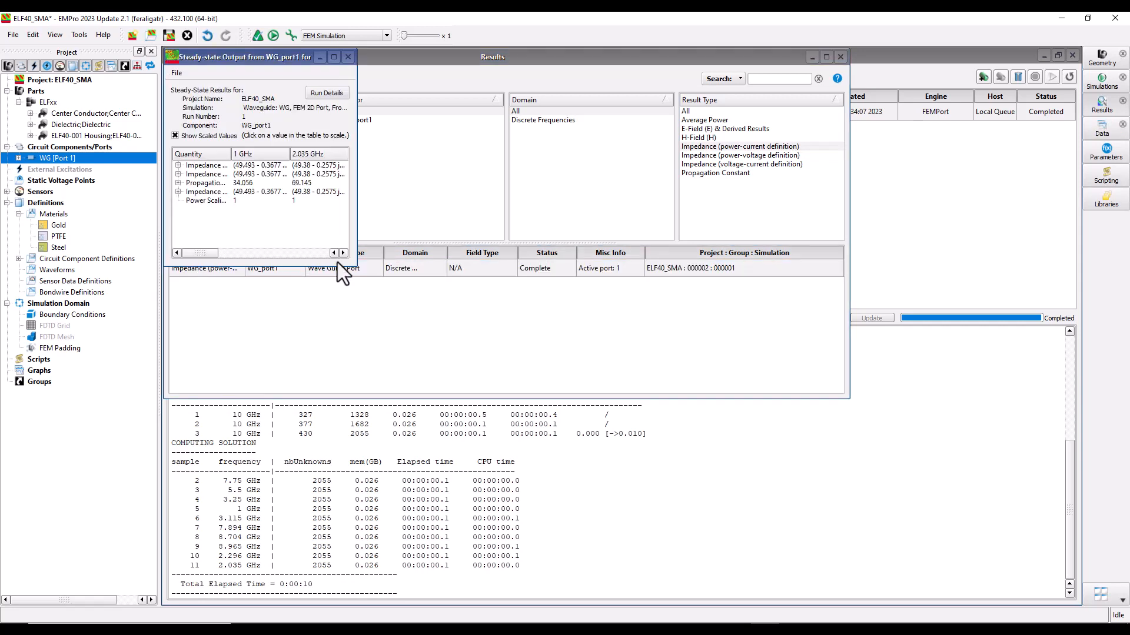
pyautogui.moveTo(355, 263); pyautogui.dragTo(979, 411)
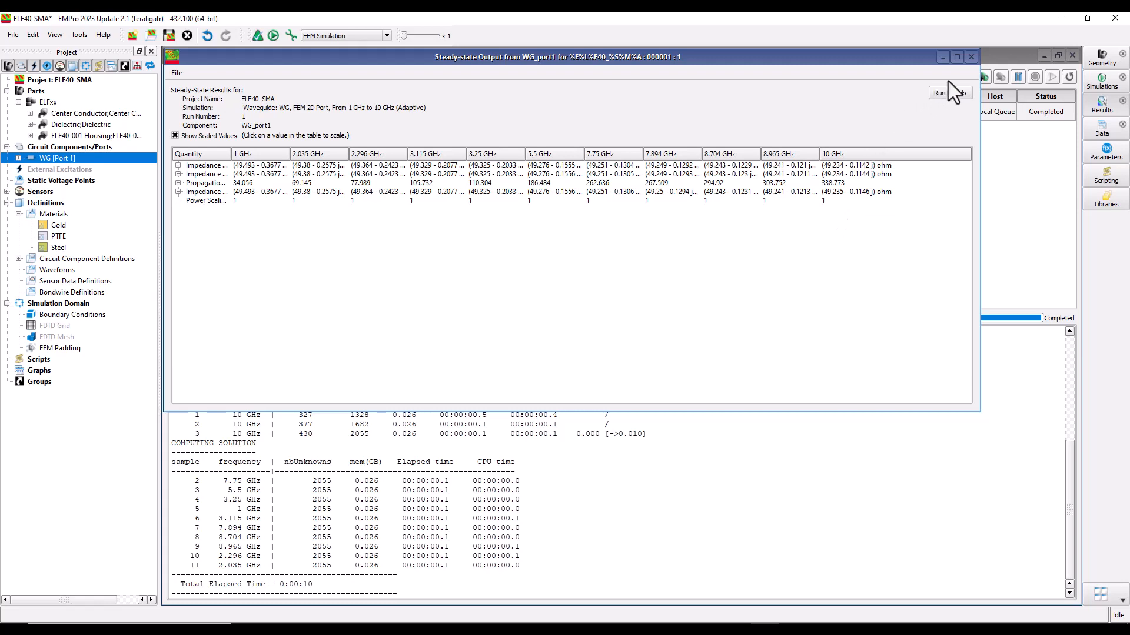
pyautogui.click(971, 57)
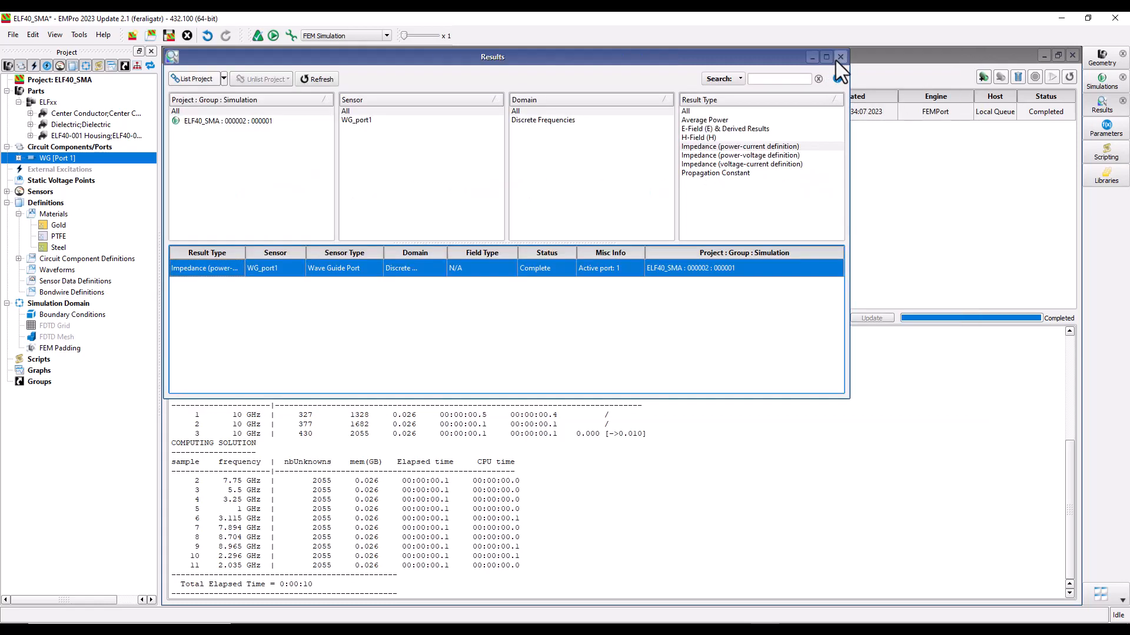
pyautogui.click(979, 57)
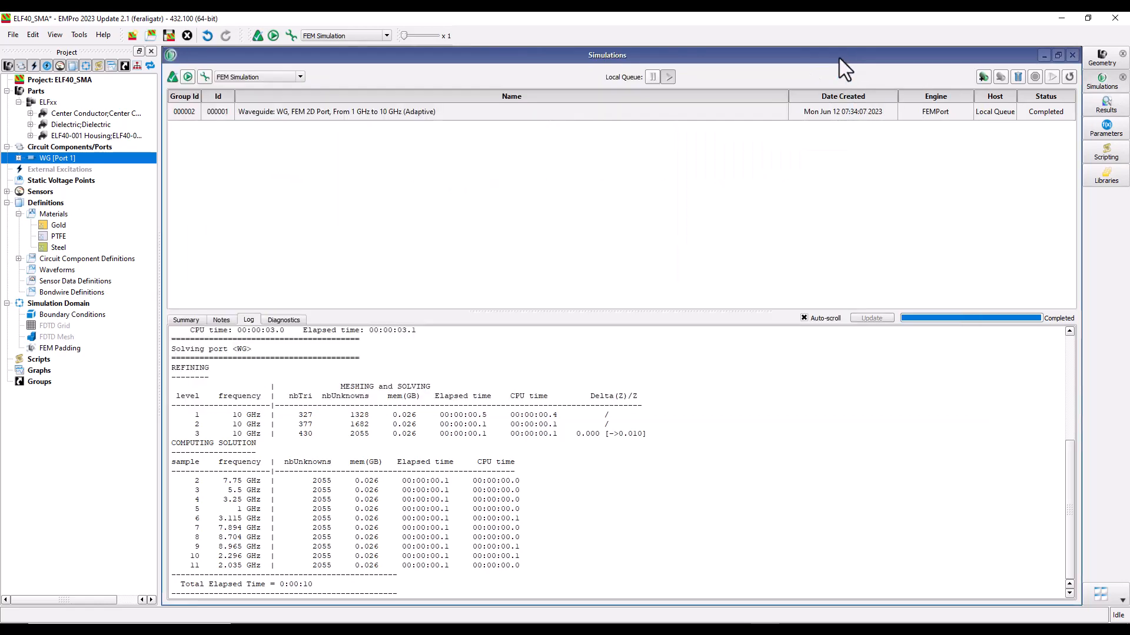
# - Return to the connector geometry, save the ELF40_SMA project and collapse the materials list
pyautogui.click(1070, 56)
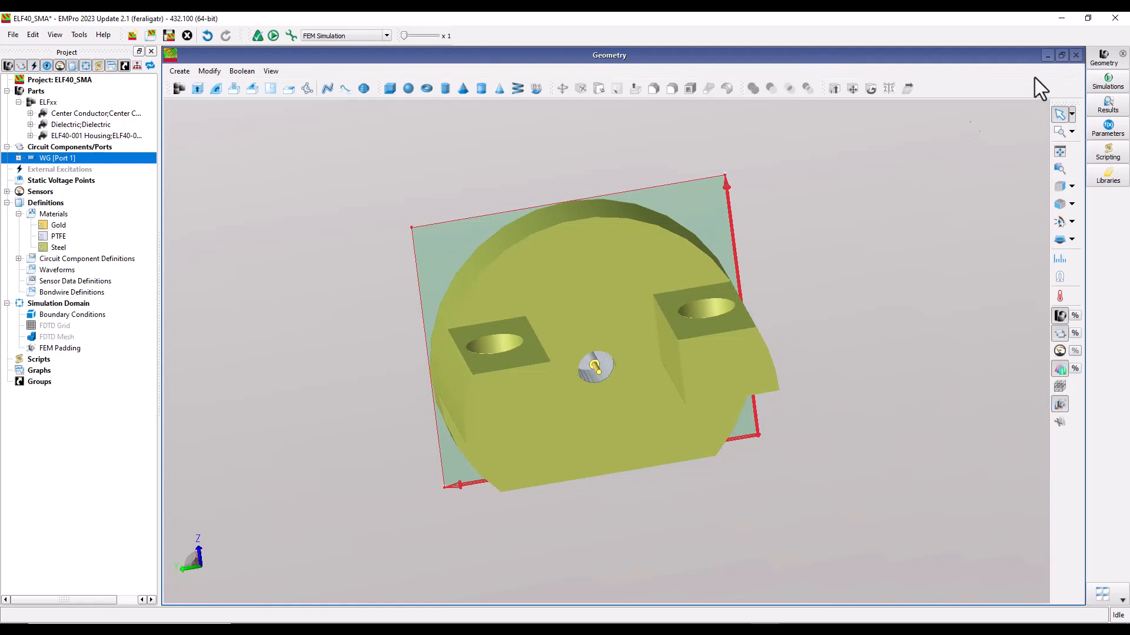
pyautogui.click(650, 511)
pyautogui.moveTo(648, 510); pyautogui.dragTo(609, 457, button='middle')
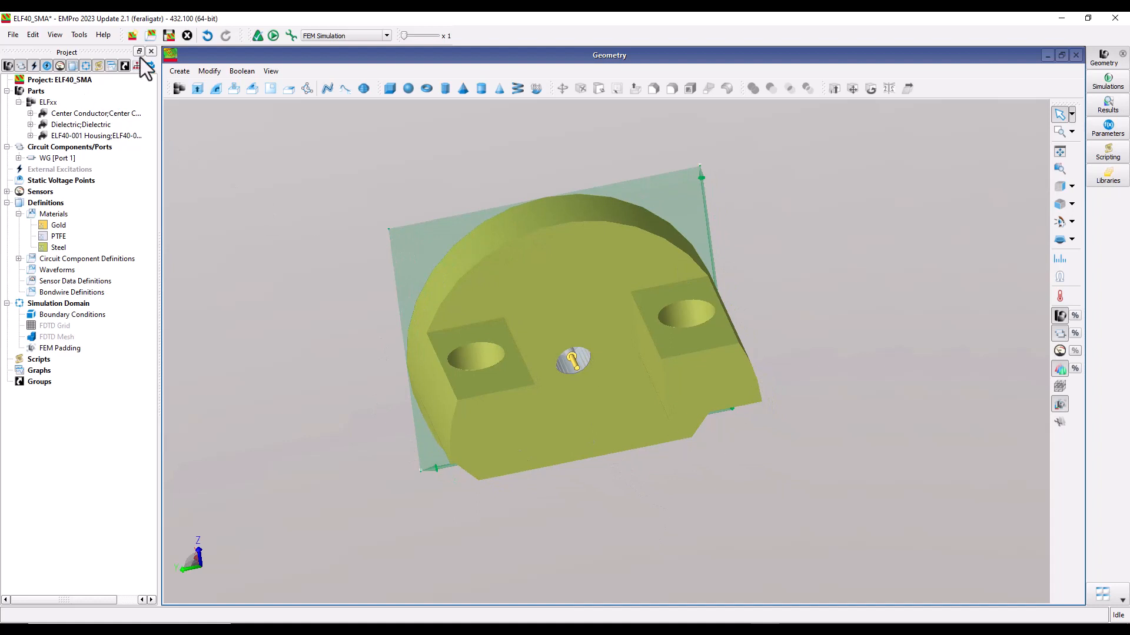
pyautogui.click(169, 36)
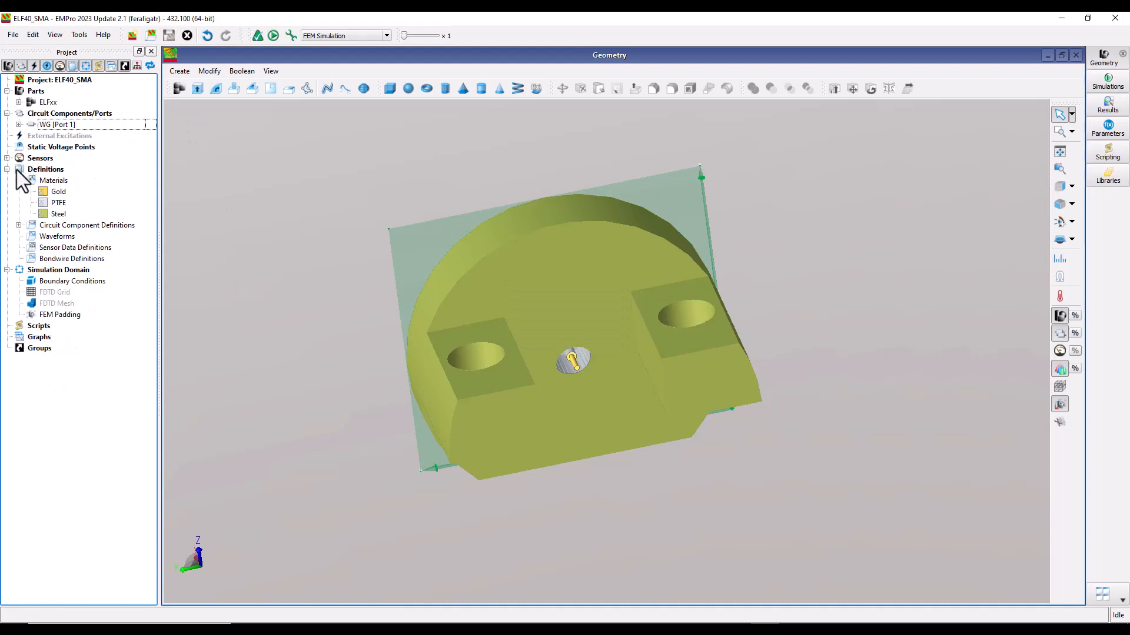
pyautogui.click(19, 180)
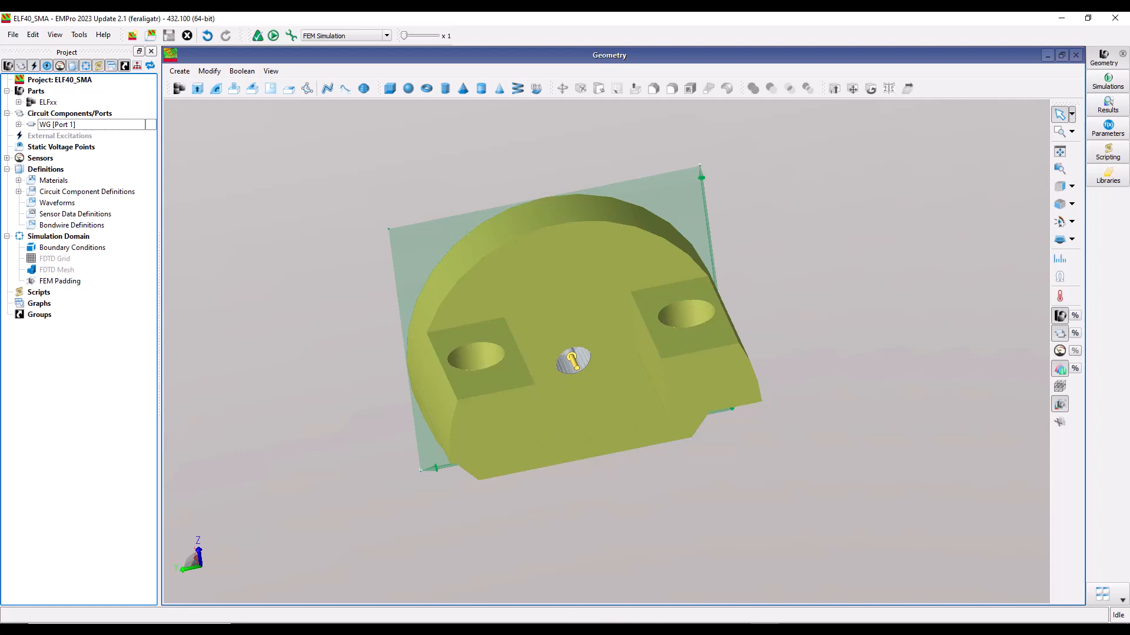
pyautogui.hotkey('alt', 'Tab')
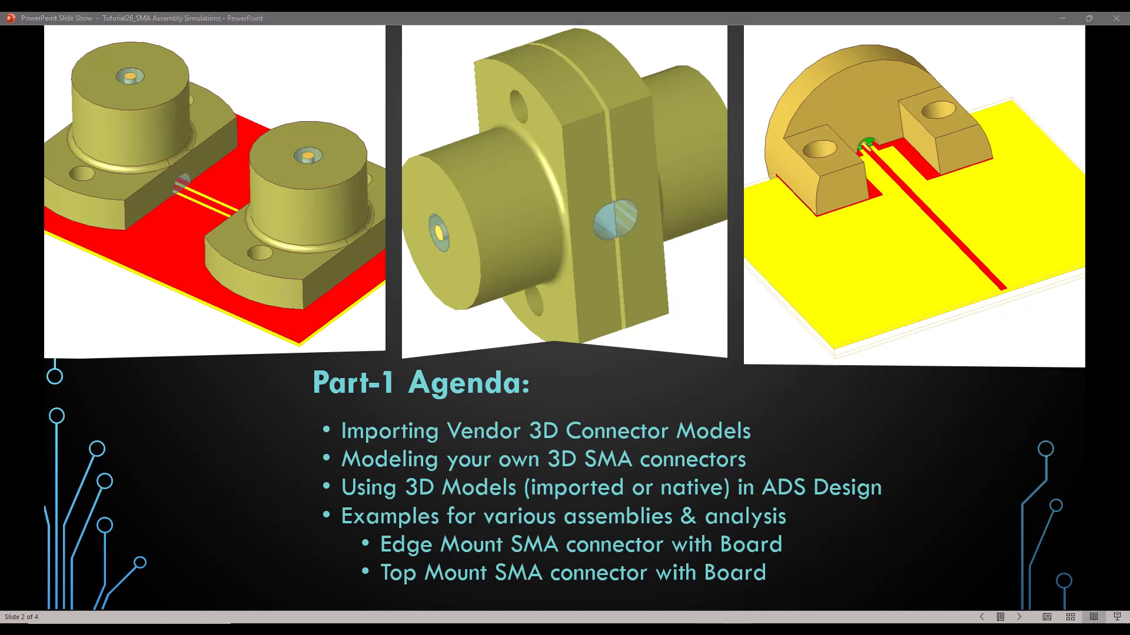
pyautogui.click(1062, 17)
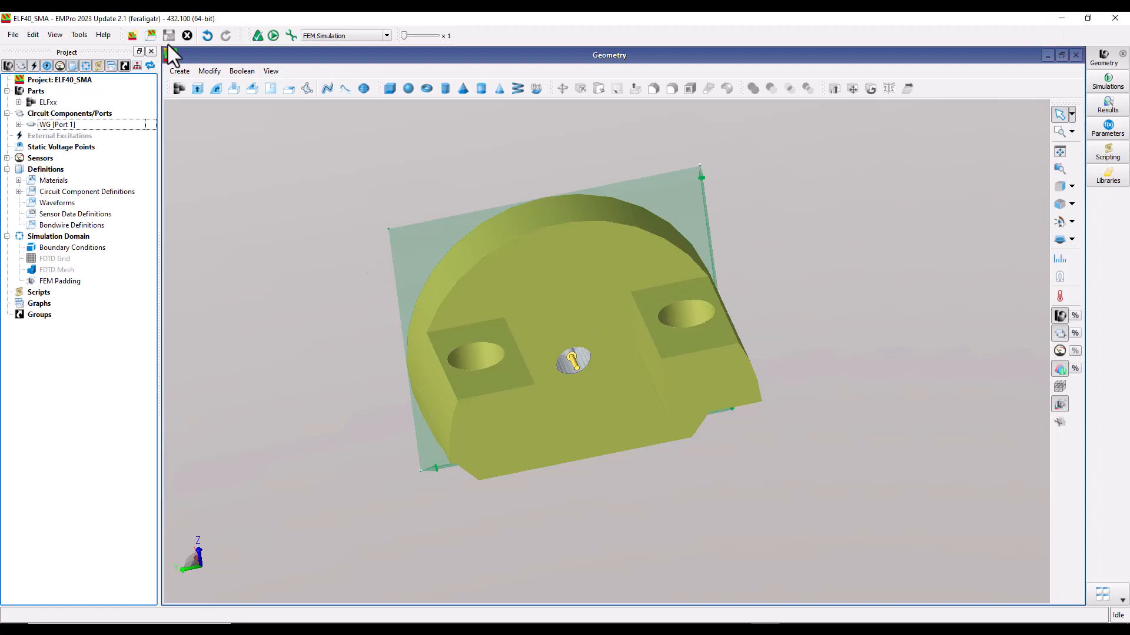
# - Create a new project from the Empty Project template with frequencies of interest from 1 GHz to 10 GHz
pyautogui.click(133, 36)
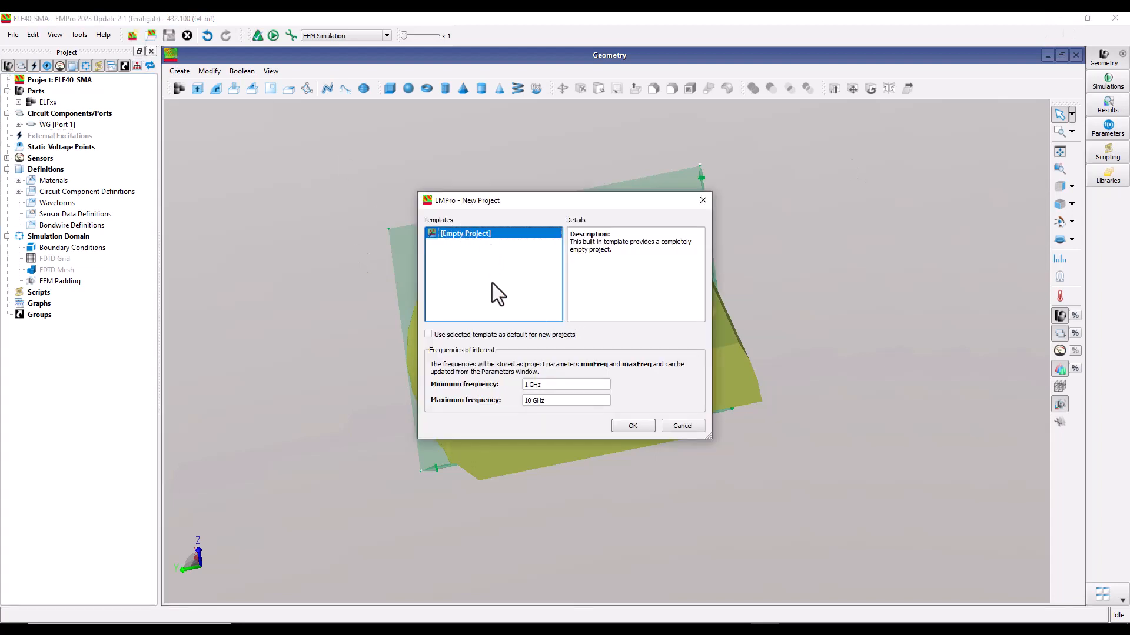
pyautogui.click(632, 425)
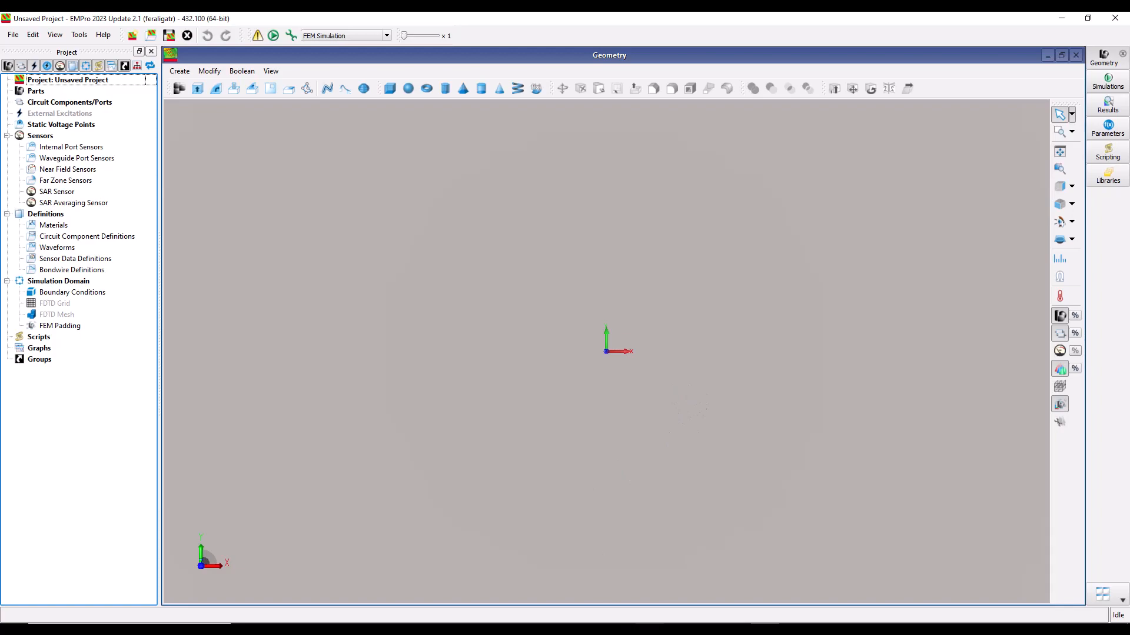
# - Switch to the browser and examine the flange and pin shapes in the SMA flange connector search results
pyautogui.hotkey('alt', 'Tab')
pyautogui.click(340, 23)
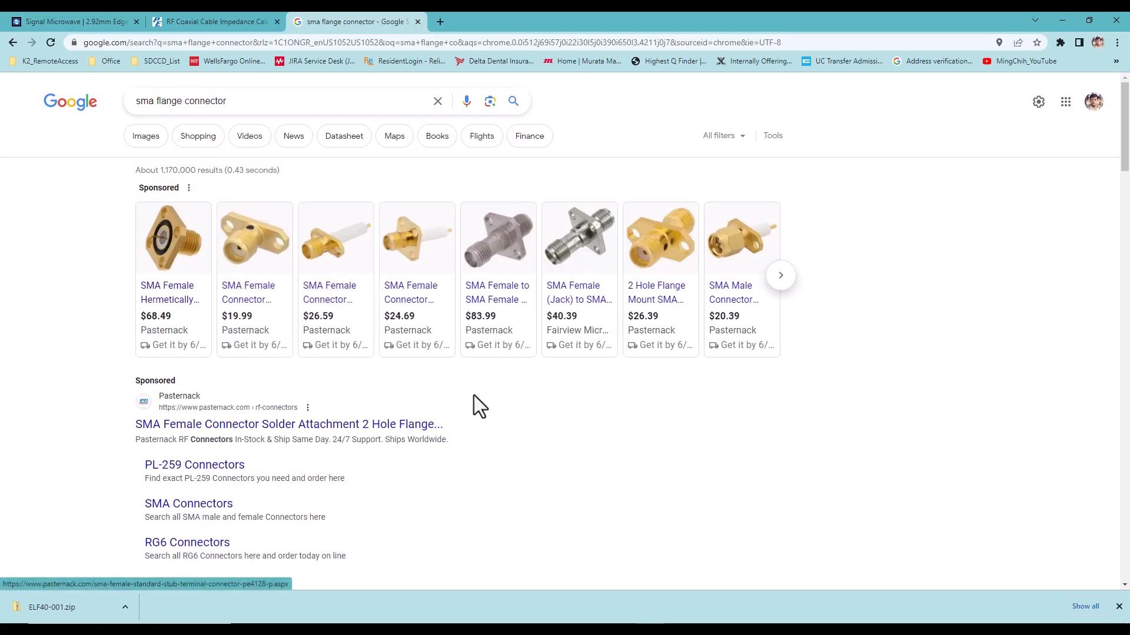
pyautogui.moveTo(182, 235)
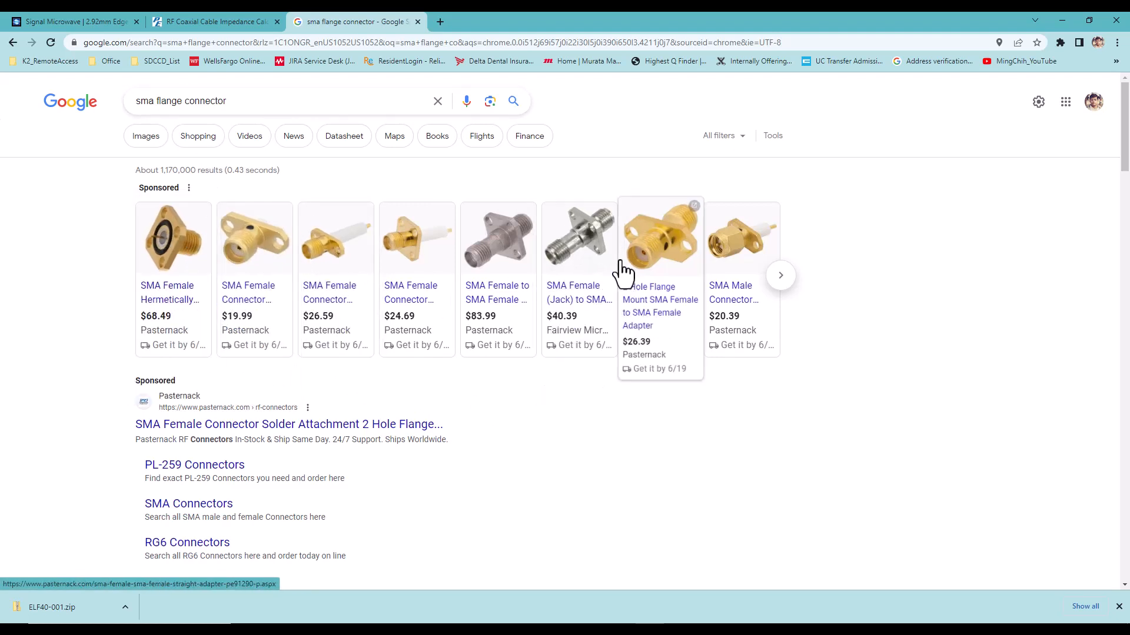
pyautogui.moveTo(723, 260)
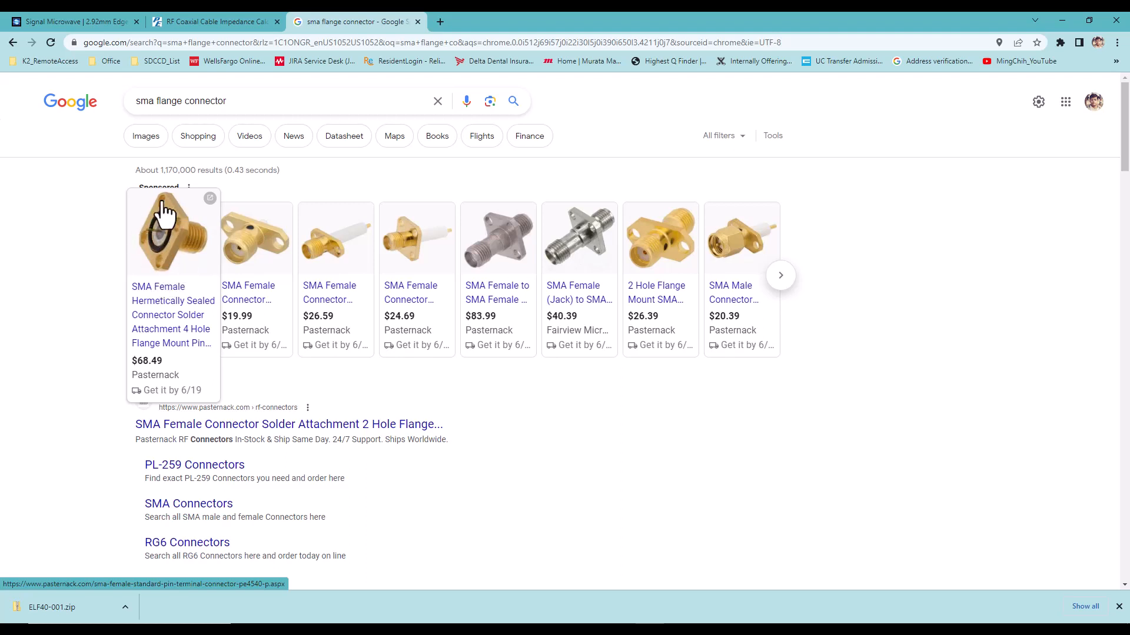
pyautogui.click(1063, 18)
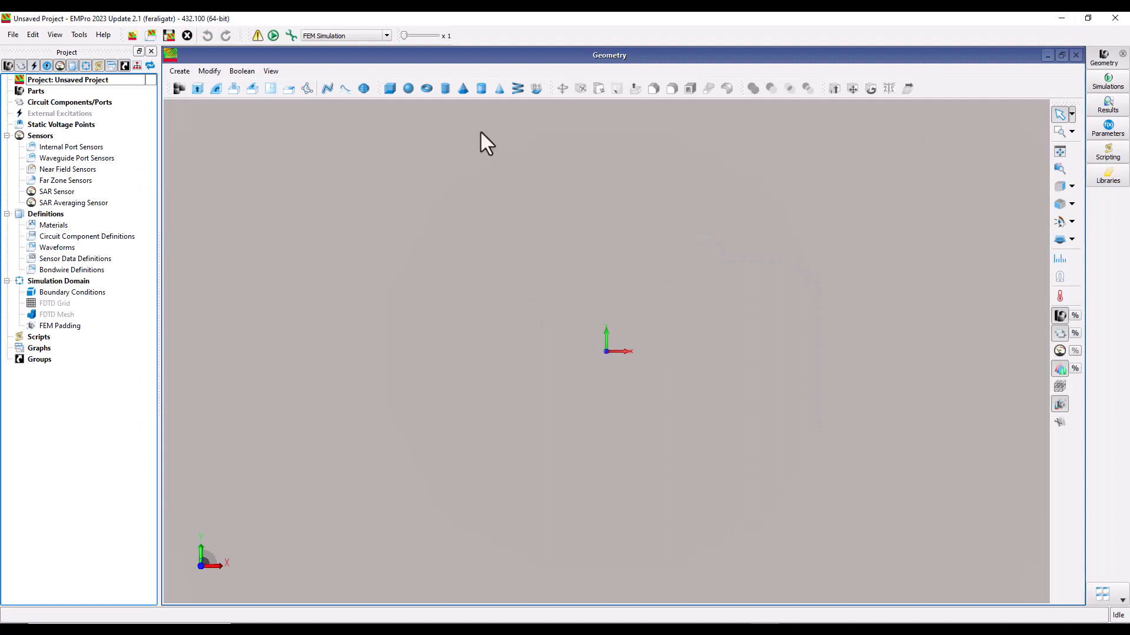
pyautogui.click(186, 73)
pyautogui.moveTo(196, 87)
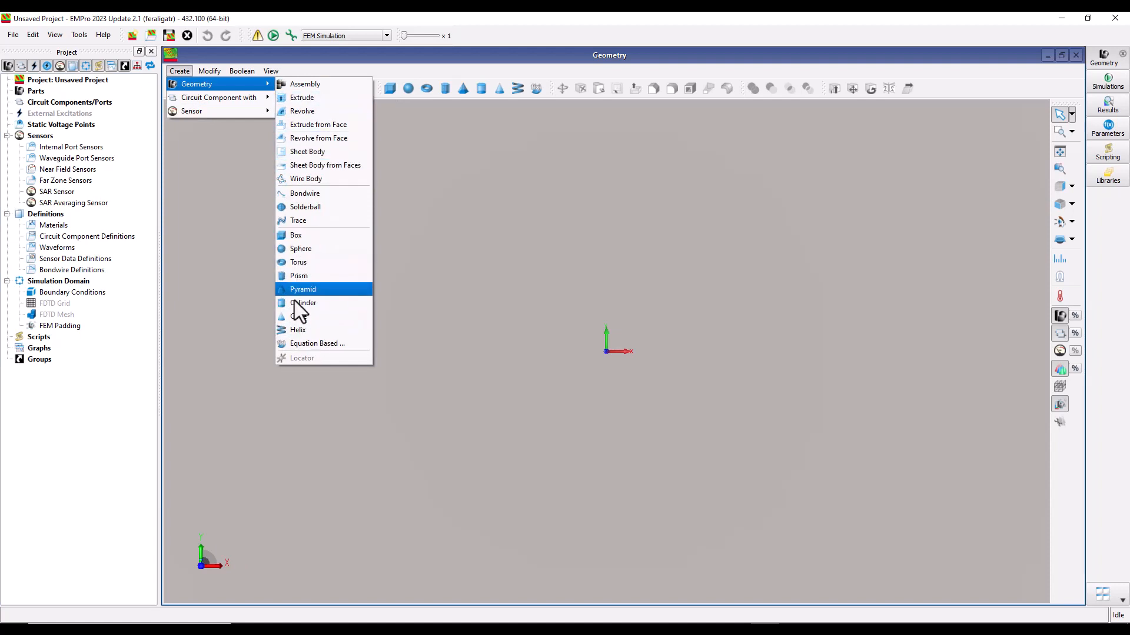
pyautogui.click(333, 143)
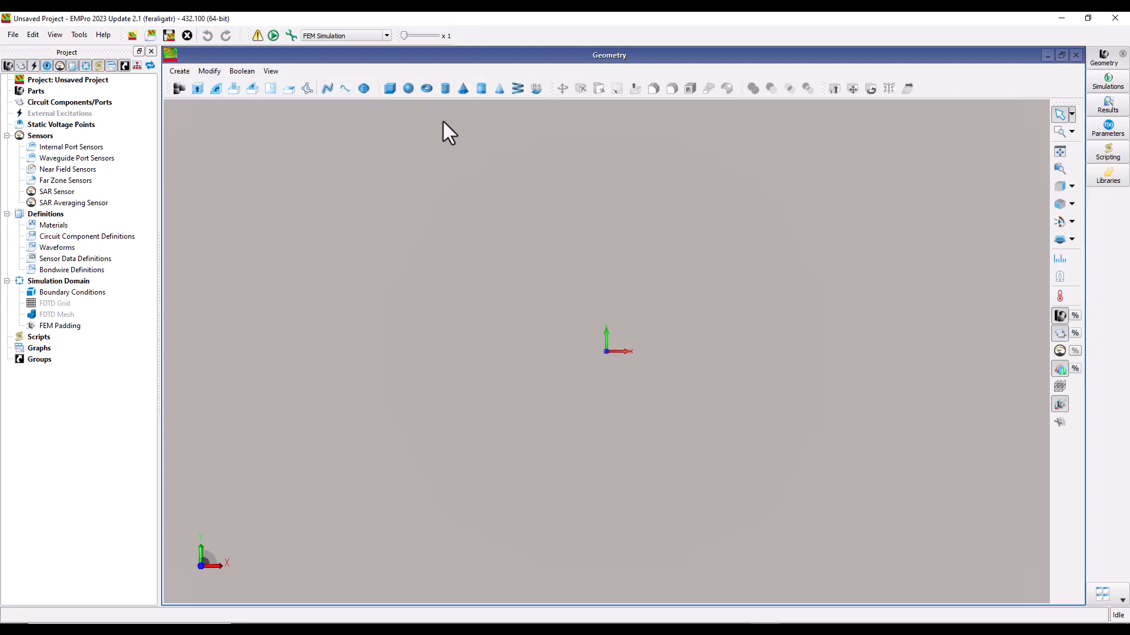
# - Start a new cylinder at the global origin and orient it so its axis runs along the X direction
pyautogui.click(480, 89)
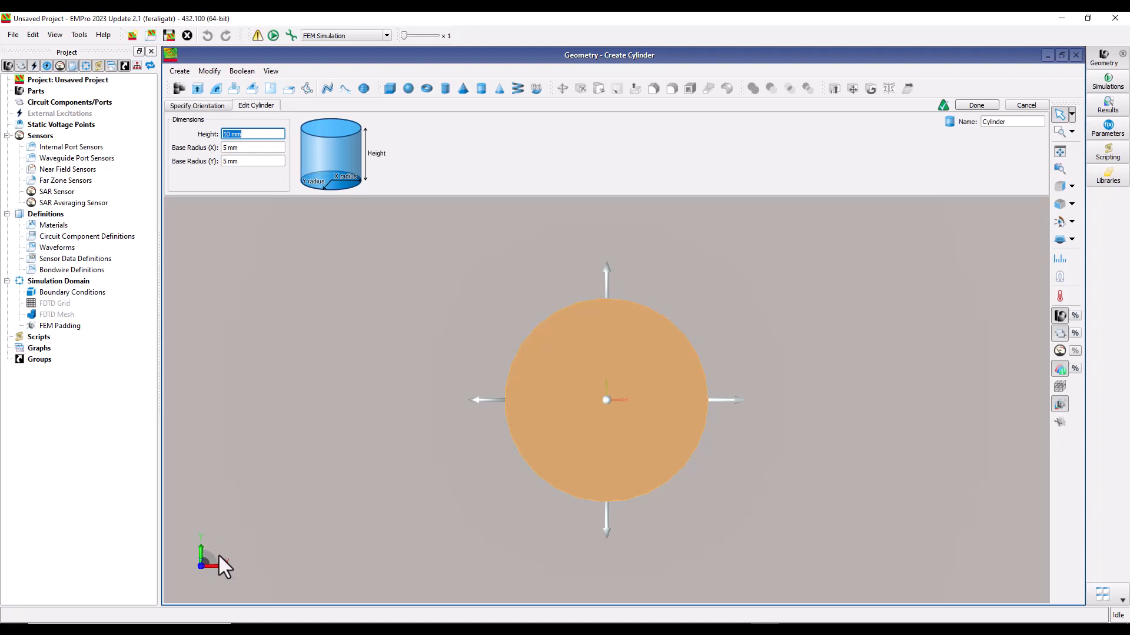
pyautogui.moveTo(499, 569); pyautogui.dragTo(494, 522, button='middle')
pyautogui.moveTo(766, 485); pyautogui.dragTo(752, 466, button='middle')
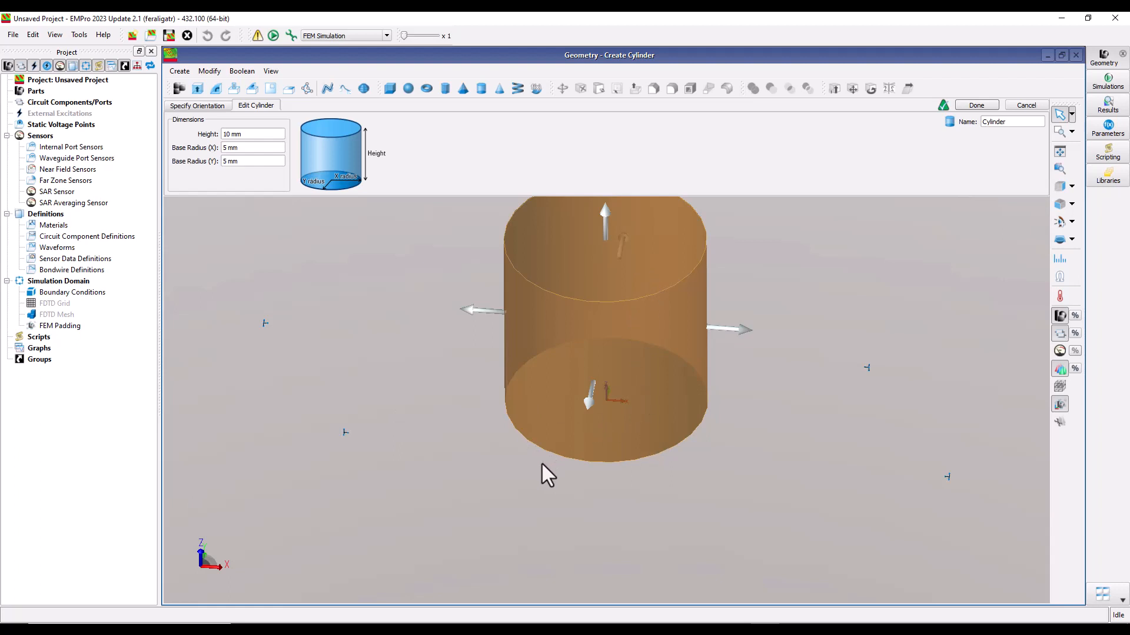
pyautogui.scroll(-4, 532, 450)
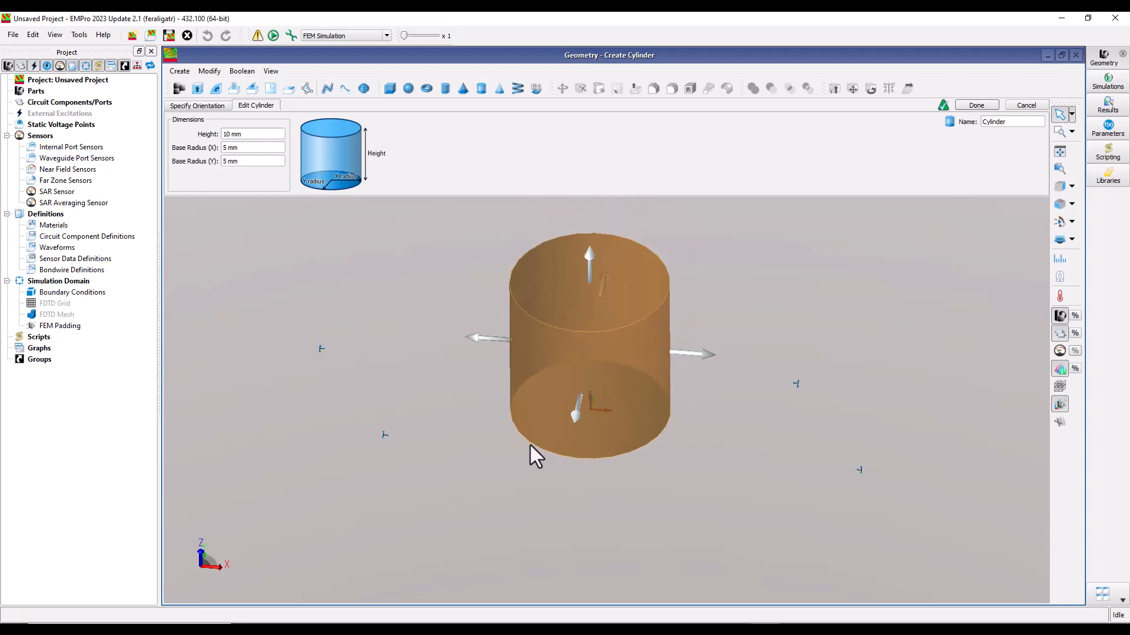
pyautogui.moveTo(471, 442); pyautogui.dragTo(468, 457, button='middle')
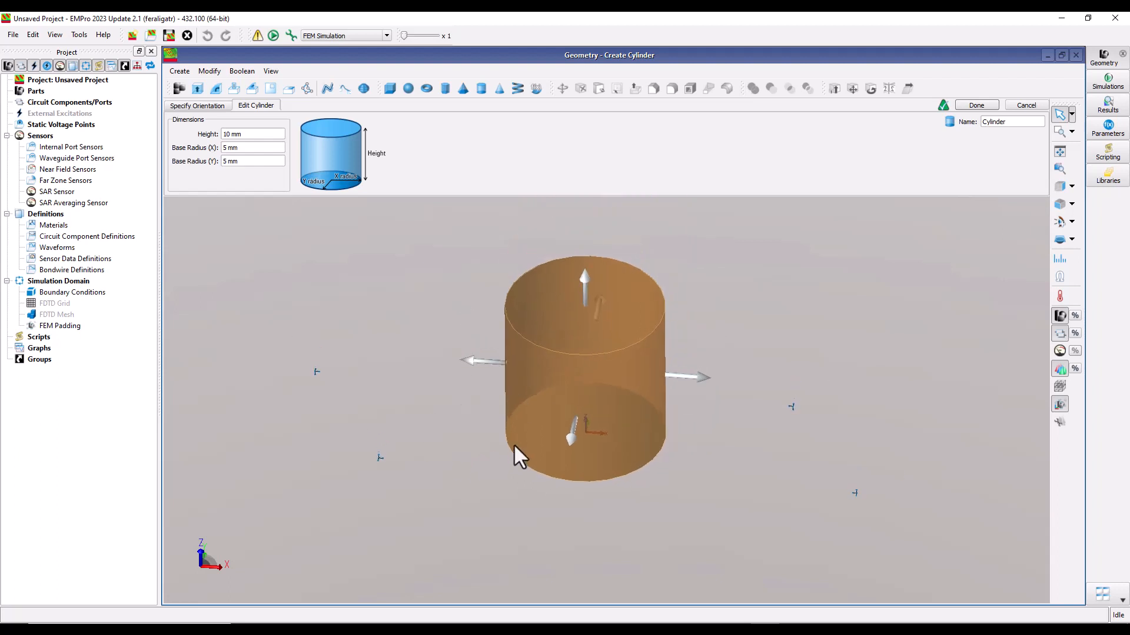
pyautogui.moveTo(284, 539); pyautogui.dragTo(259, 544, button='middle')
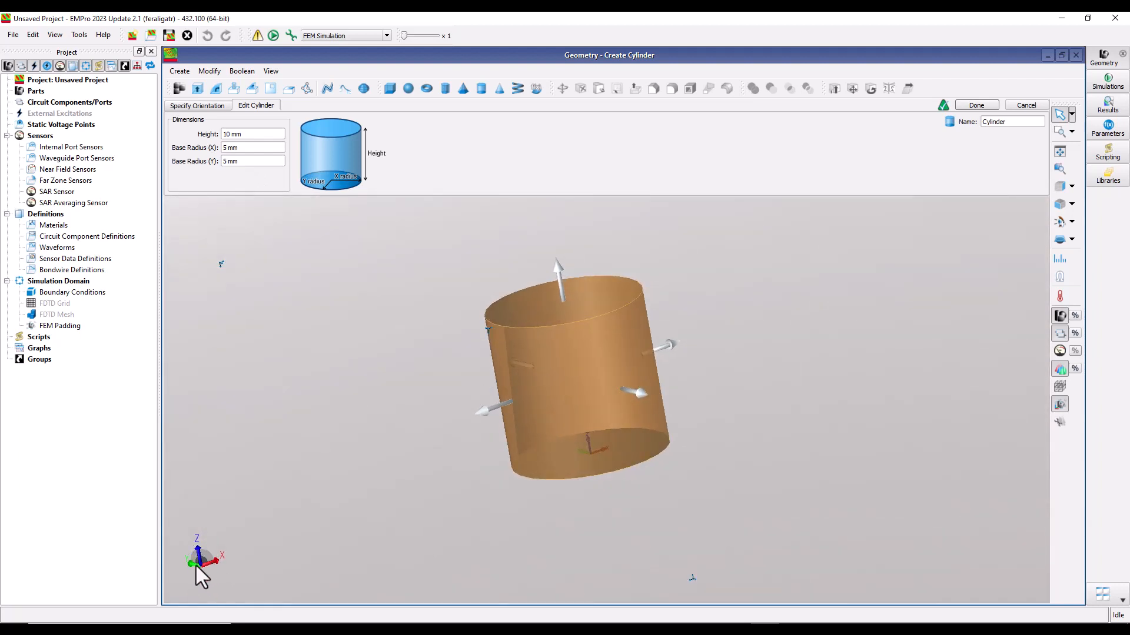
pyautogui.moveTo(624, 492); pyautogui.dragTo(581, 502, button='middle')
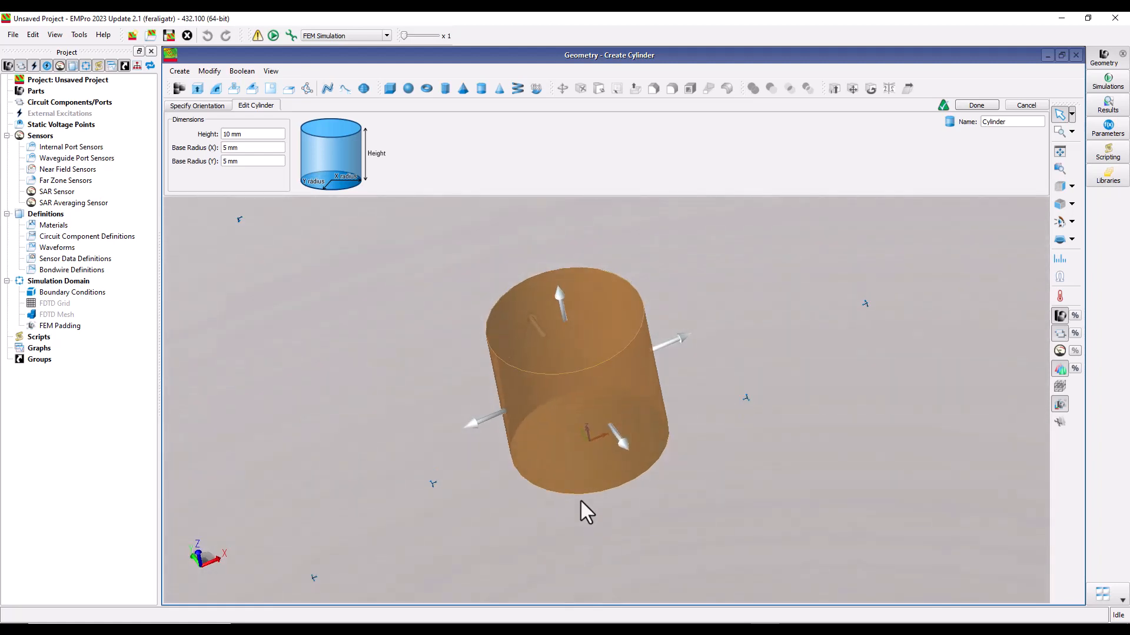
pyautogui.click(209, 106)
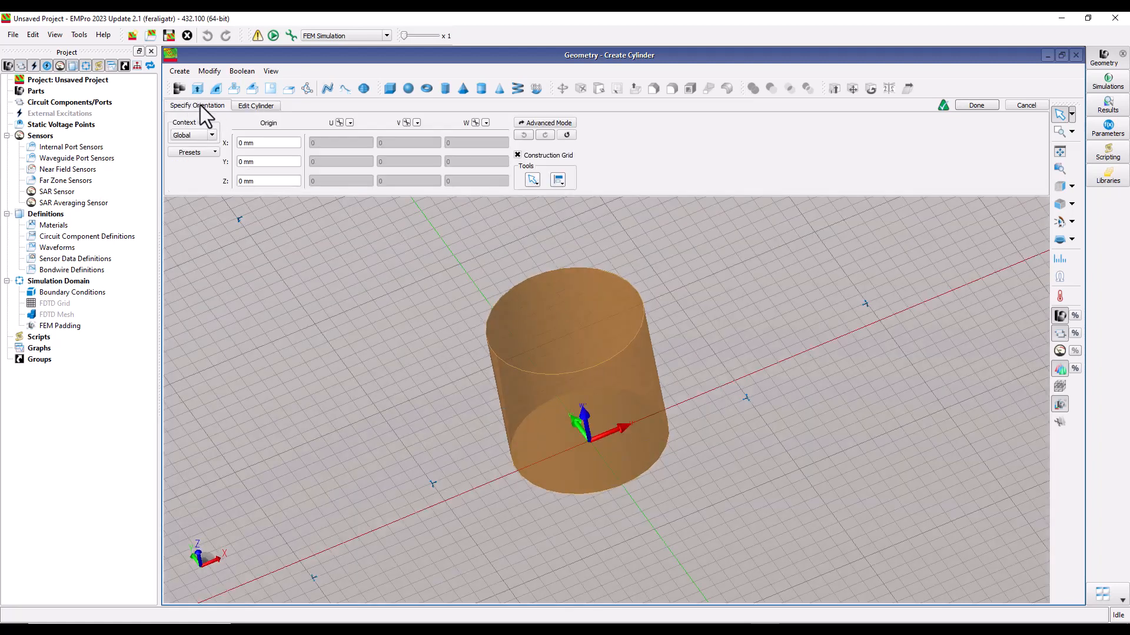
pyautogui.click(199, 153)
pyautogui.click(194, 176)
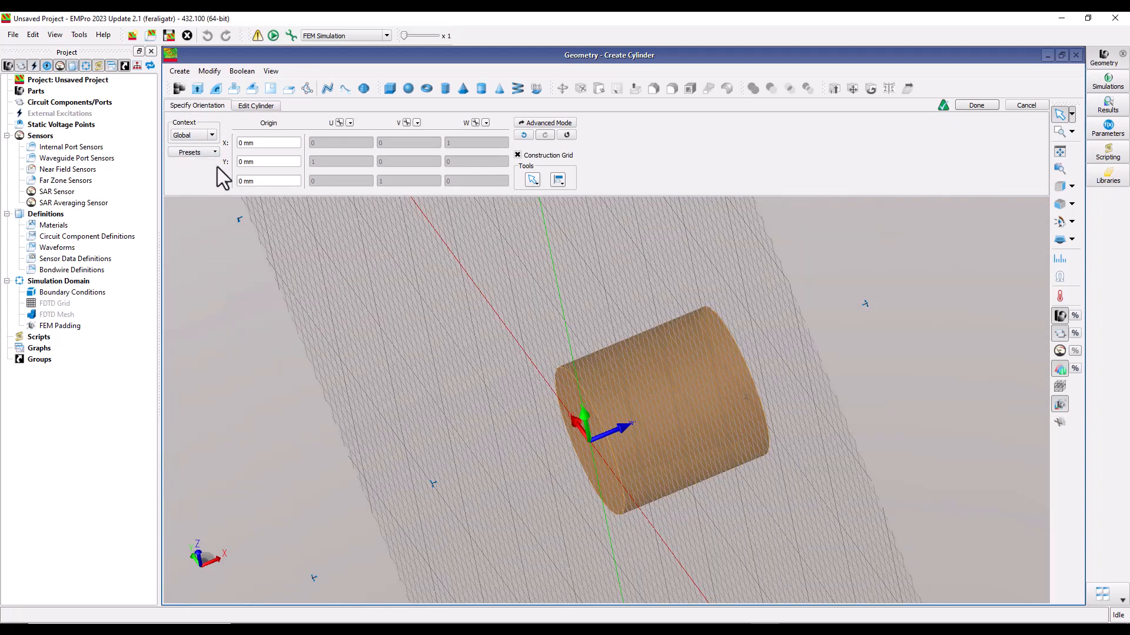
pyautogui.moveTo(503, 485); pyautogui.dragTo(496, 454, button='middle')
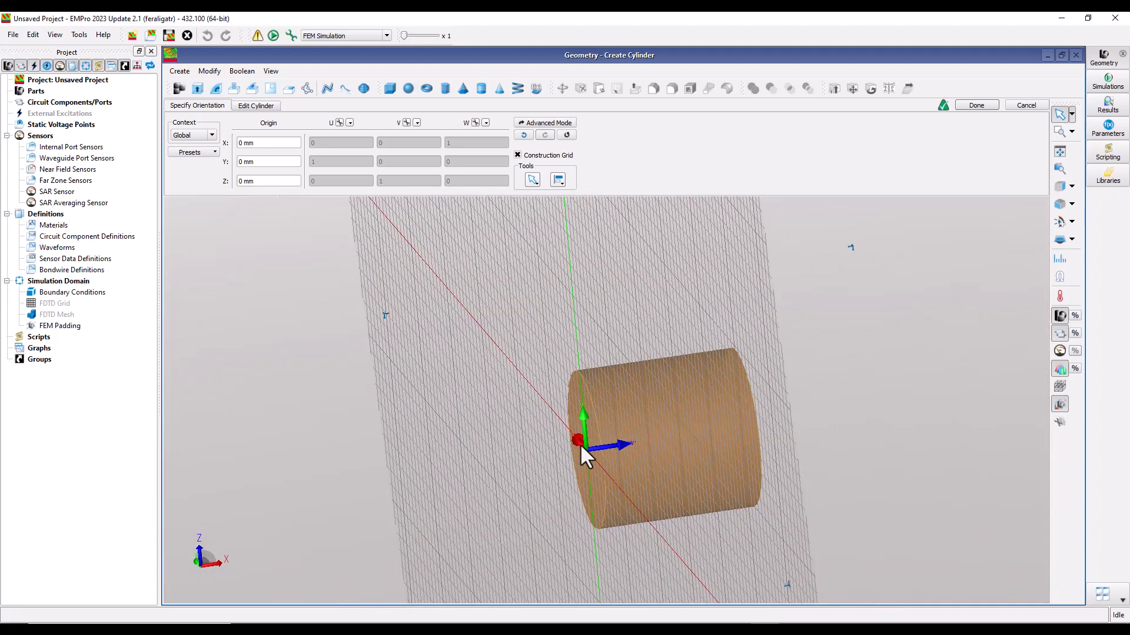
pyautogui.moveTo(611, 475); pyautogui.dragTo(577, 437, button='middle')
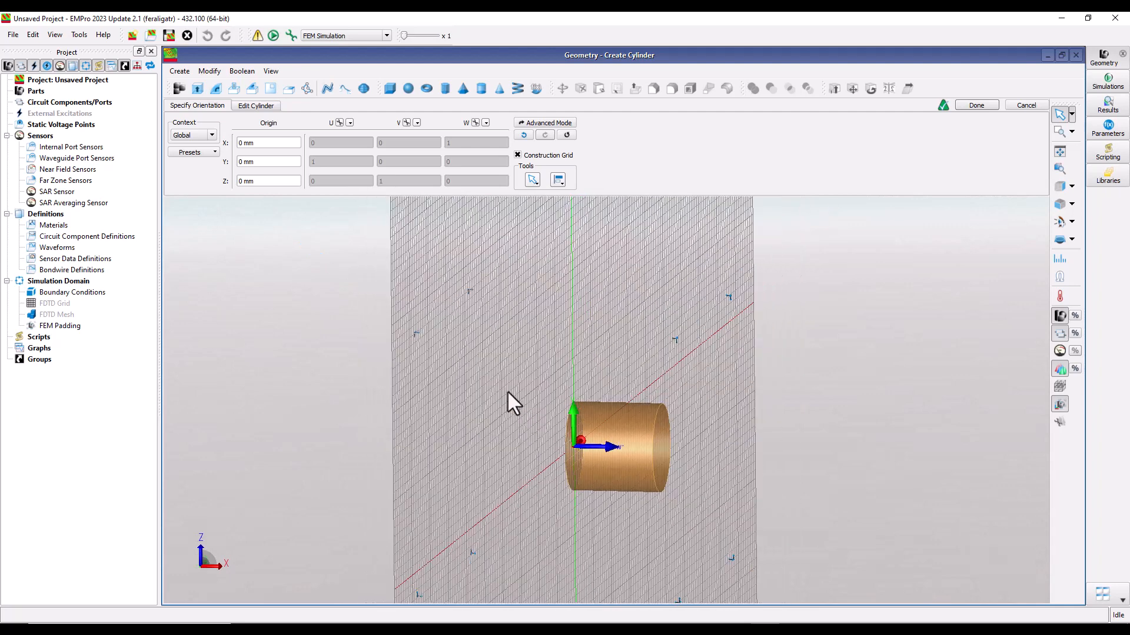
pyautogui.click(242, 106)
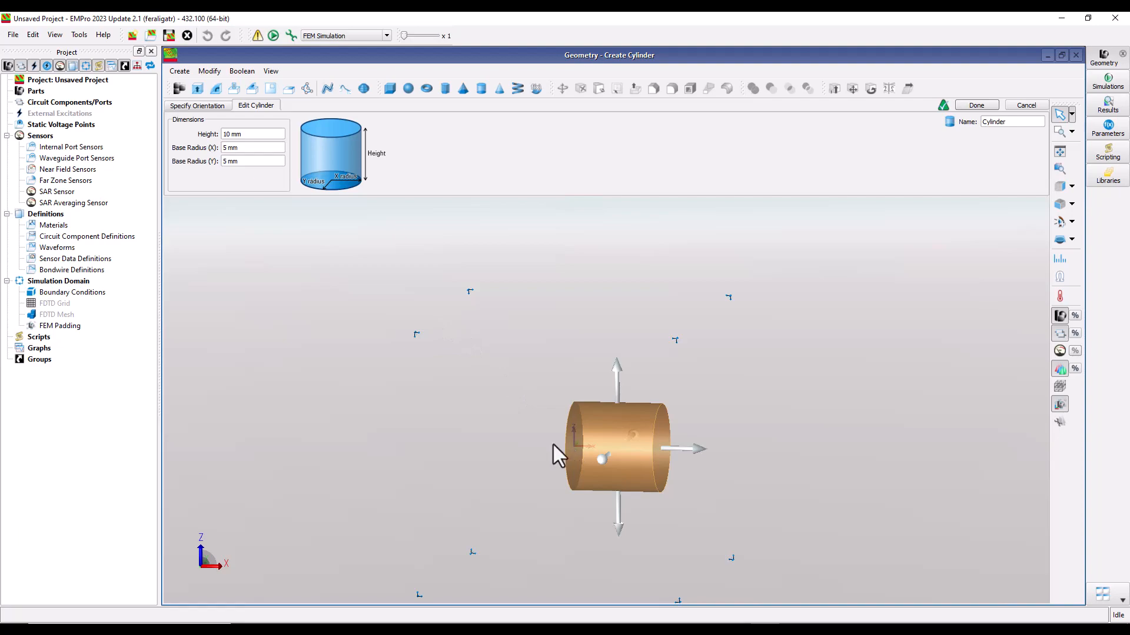
# - Switch to the browser's coaxial cable impedance calculator and set dielectric constant 2.06 with both diameters in millimeters
pyautogui.click(625, 629)
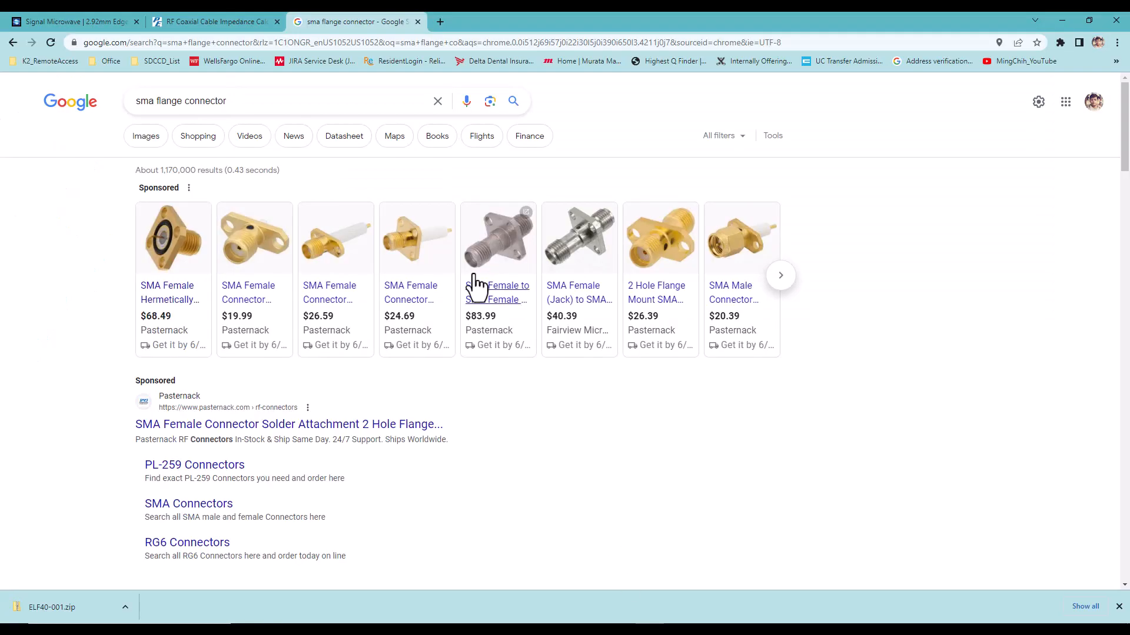
pyautogui.click(215, 22)
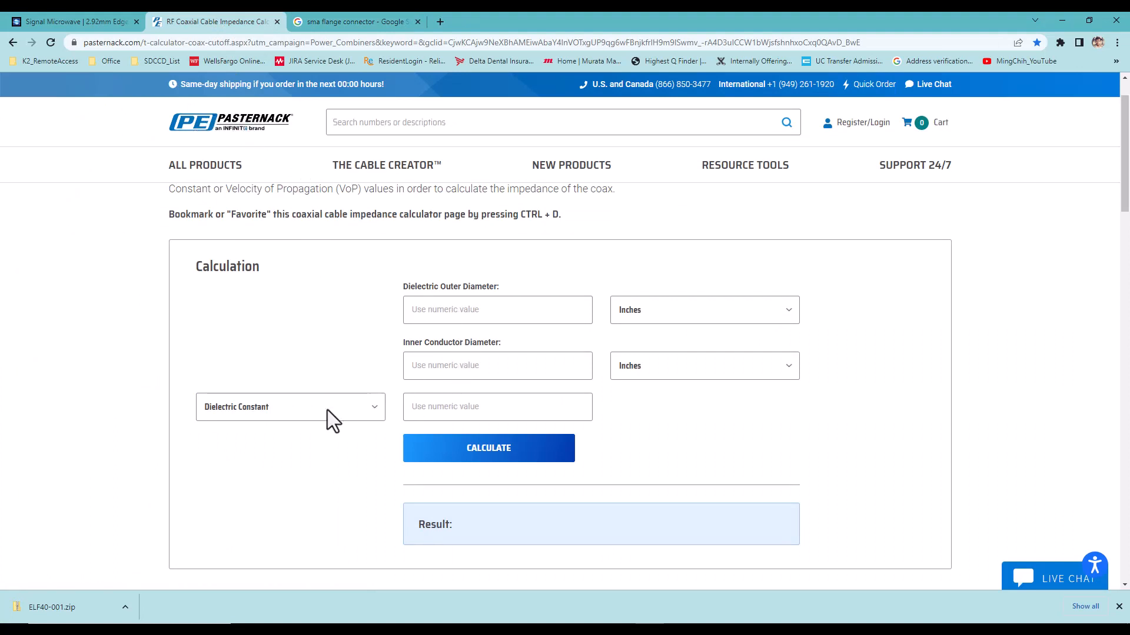
pyautogui.click(438, 410)
pyautogui.write('2.06')
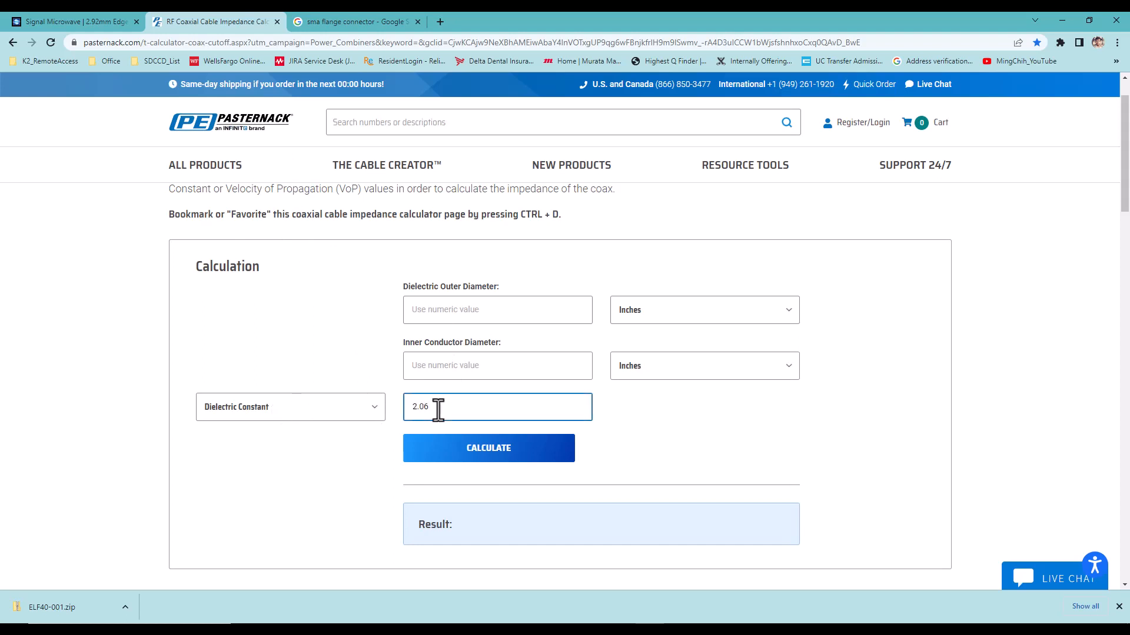
pyautogui.click(657, 374)
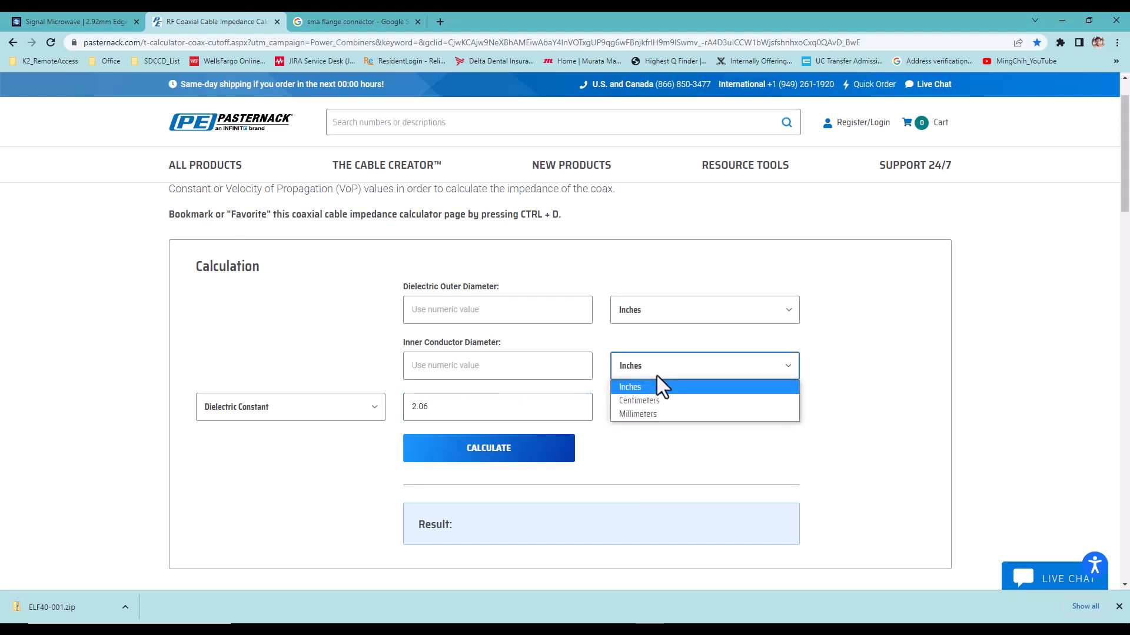
pyautogui.click(644, 414)
pyautogui.click(669, 315)
pyautogui.click(656, 360)
# - Calculate the coax impedance for a 0.2 mm inner conductor diameter and a 0.66 mm dielectric outer diameter
pyautogui.click(513, 370)
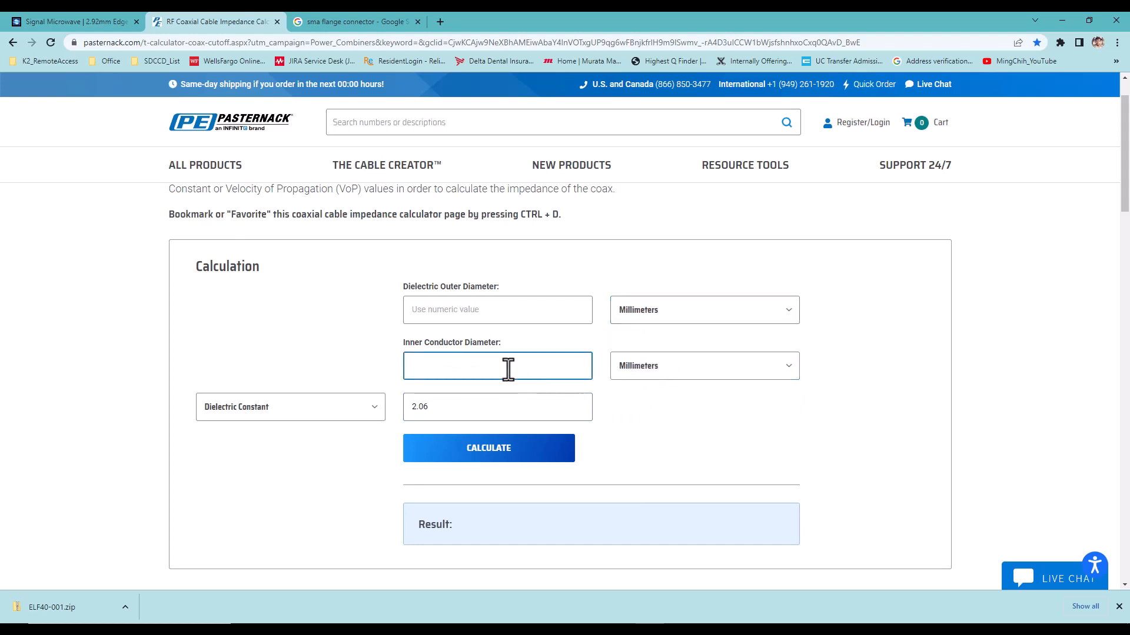
pyautogui.write('0.2')
pyautogui.click(466, 311)
pyautogui.write('.66')
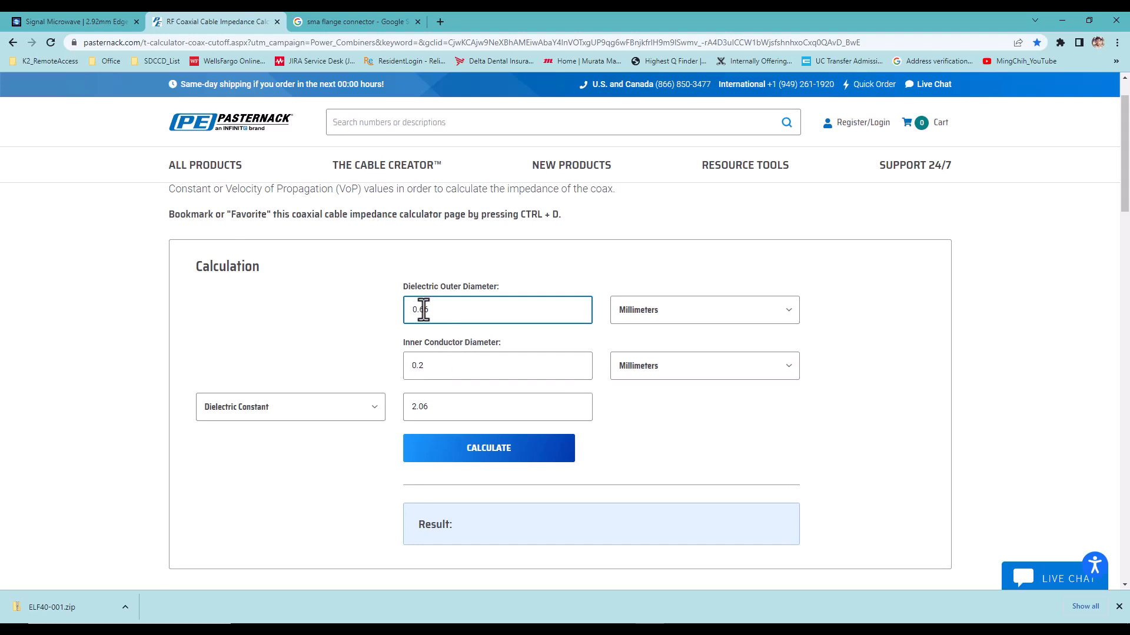
pyautogui.click(471, 456)
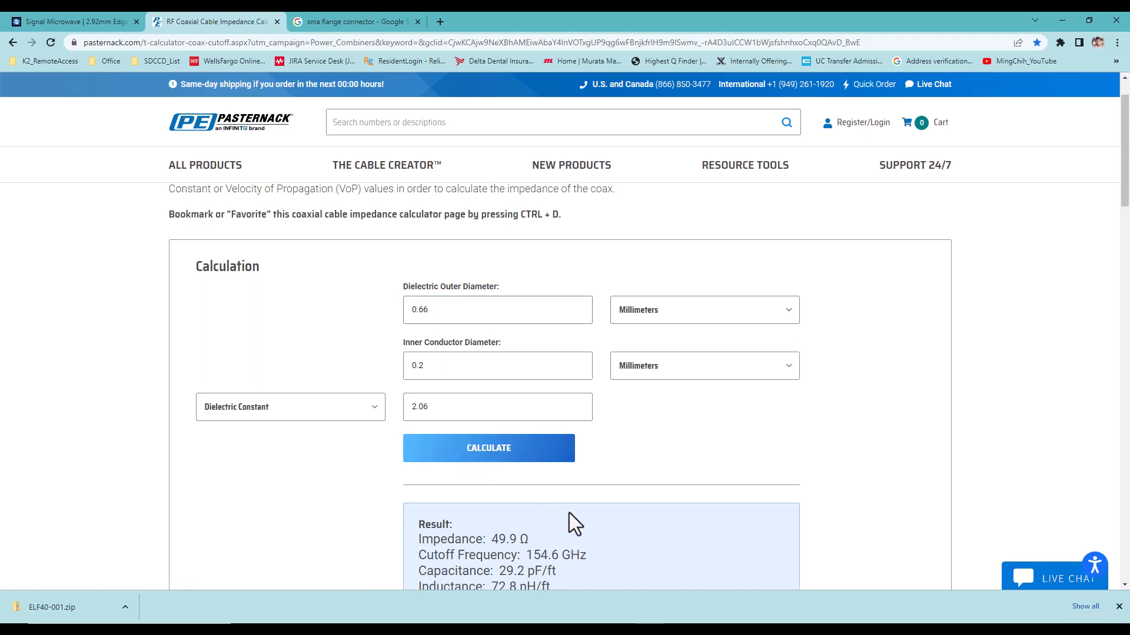
pyautogui.scroll(-2, 578, 510)
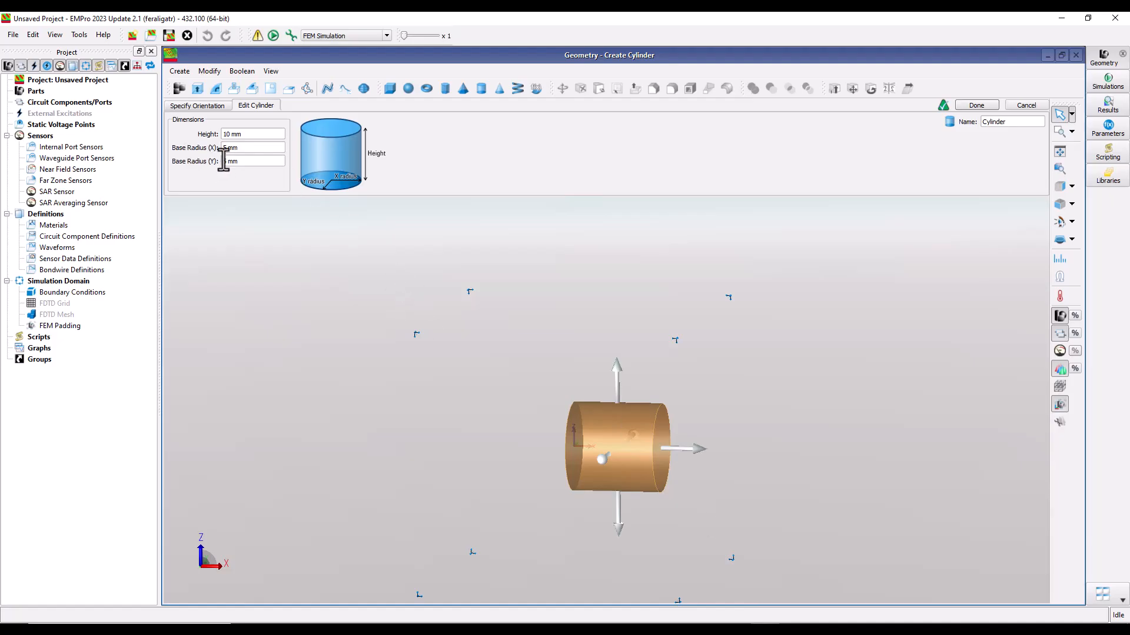
# - Switch back to EMPro and set both base radii (X and Y) of the cylinder to 0.1 mm
pyautogui.doubleClick(225, 161)
pyautogui.write('0.1')
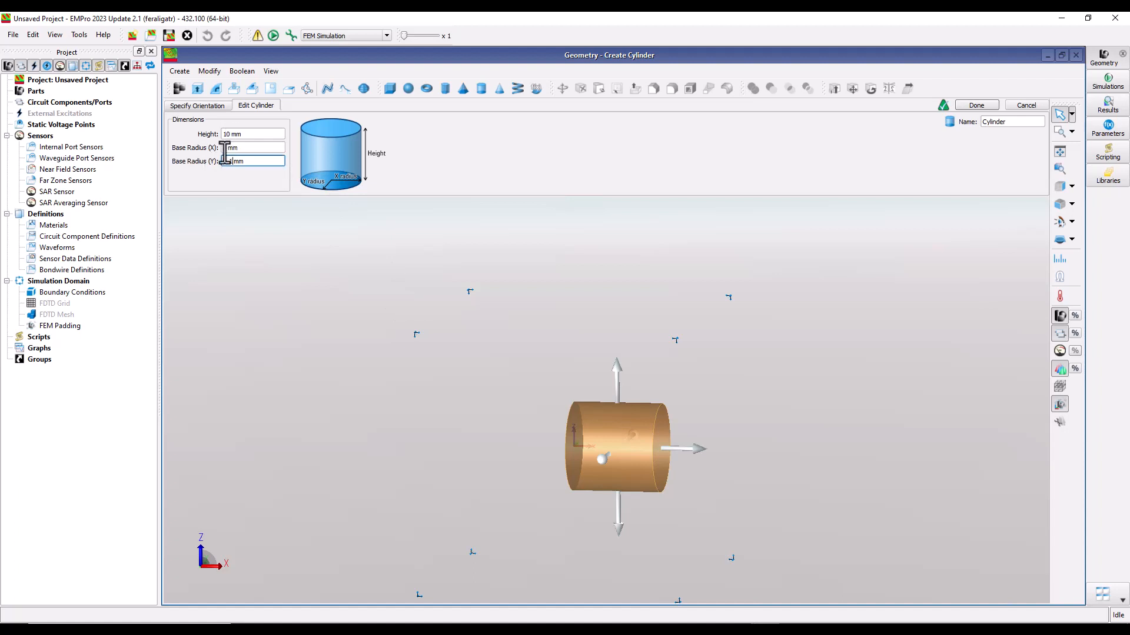
pyautogui.doubleClick(229, 147)
pyautogui.write('0.1')
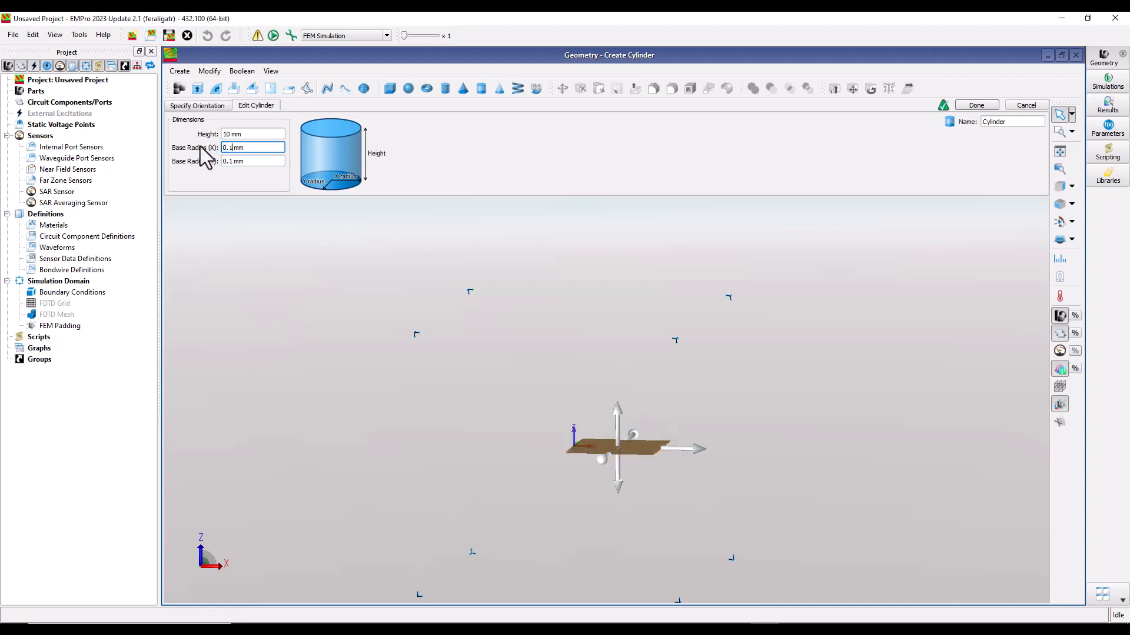
pyautogui.click(244, 242)
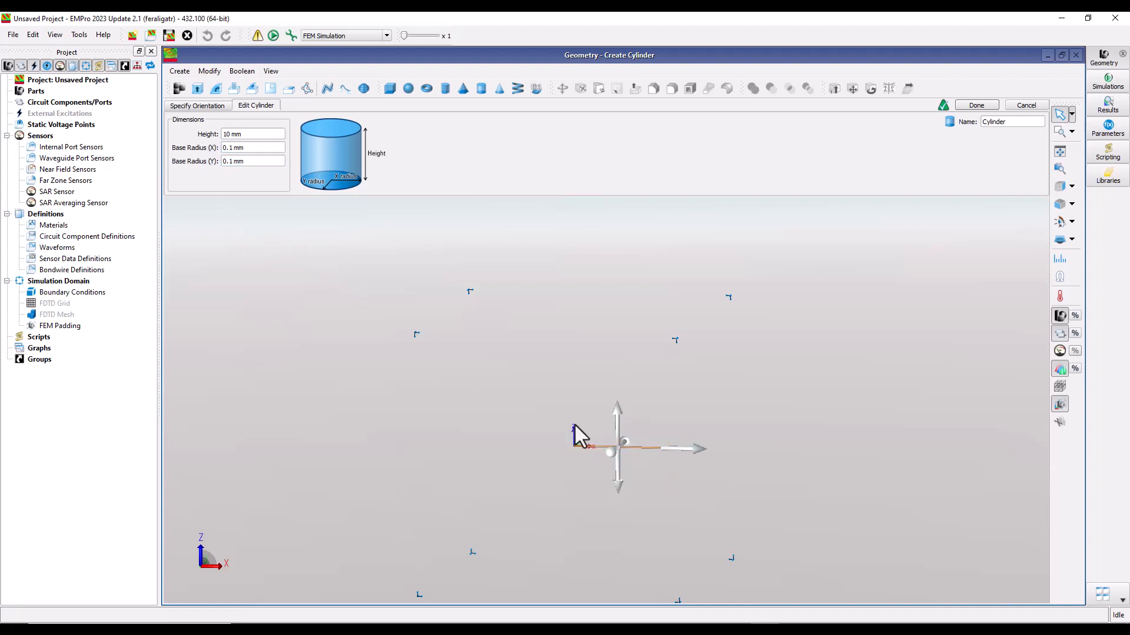
pyautogui.scroll(5, 625, 445)
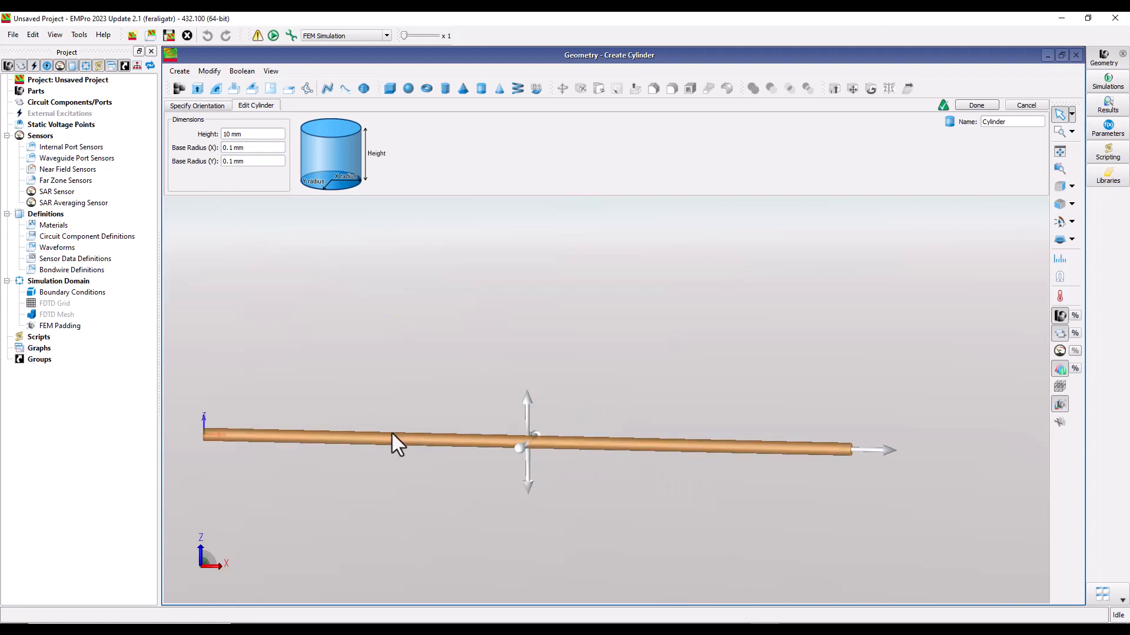
pyautogui.moveTo(369, 445); pyautogui.dragTo(374, 468, button='middle')
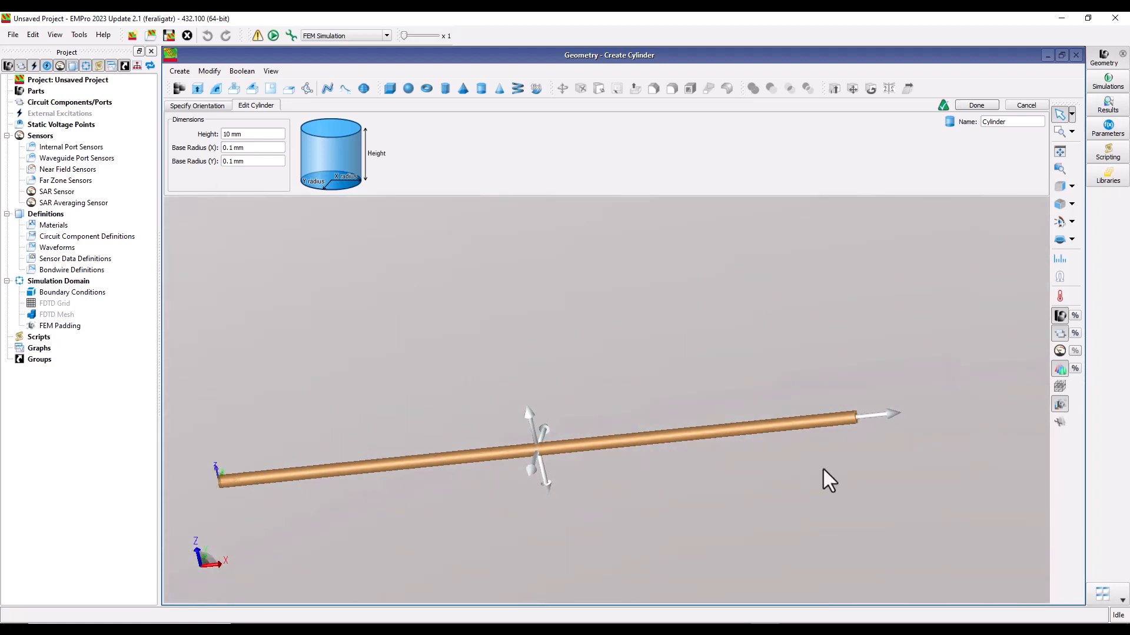
# - Set the cylinder's height to 4 mm, name it InnerPin and finish creating it
pyautogui.doubleClick(228, 134)
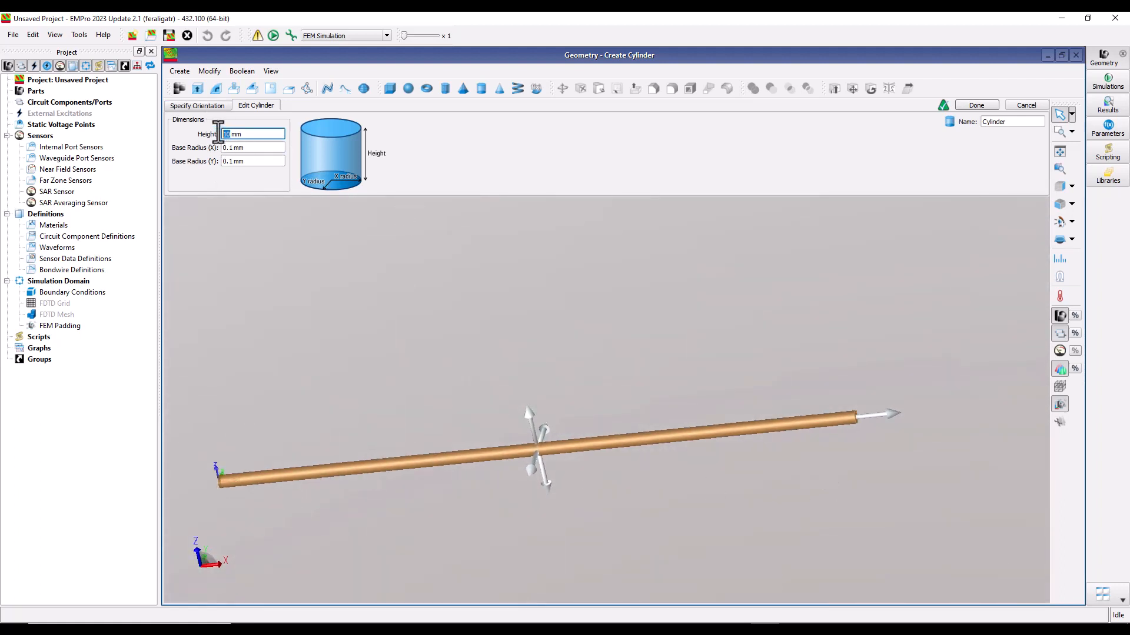
pyautogui.write('4')
pyautogui.moveTo(445, 379); pyautogui.dragTo(537, 365, button='middle')
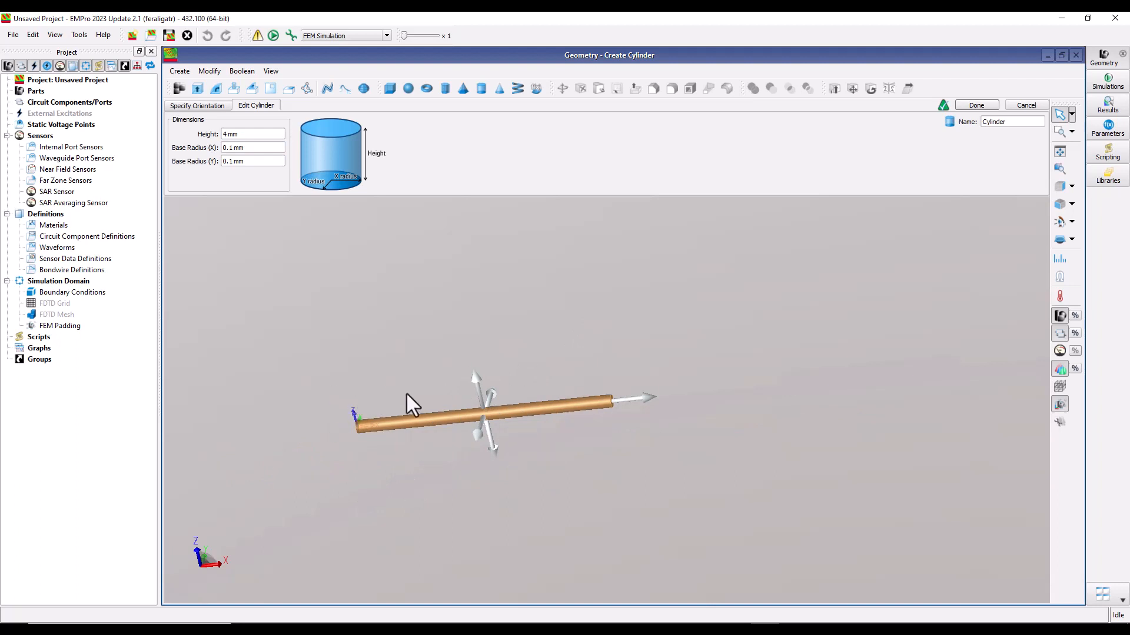
pyautogui.doubleClick(998, 122)
pyautogui.write('InnerPin')
pyautogui.click(976, 106)
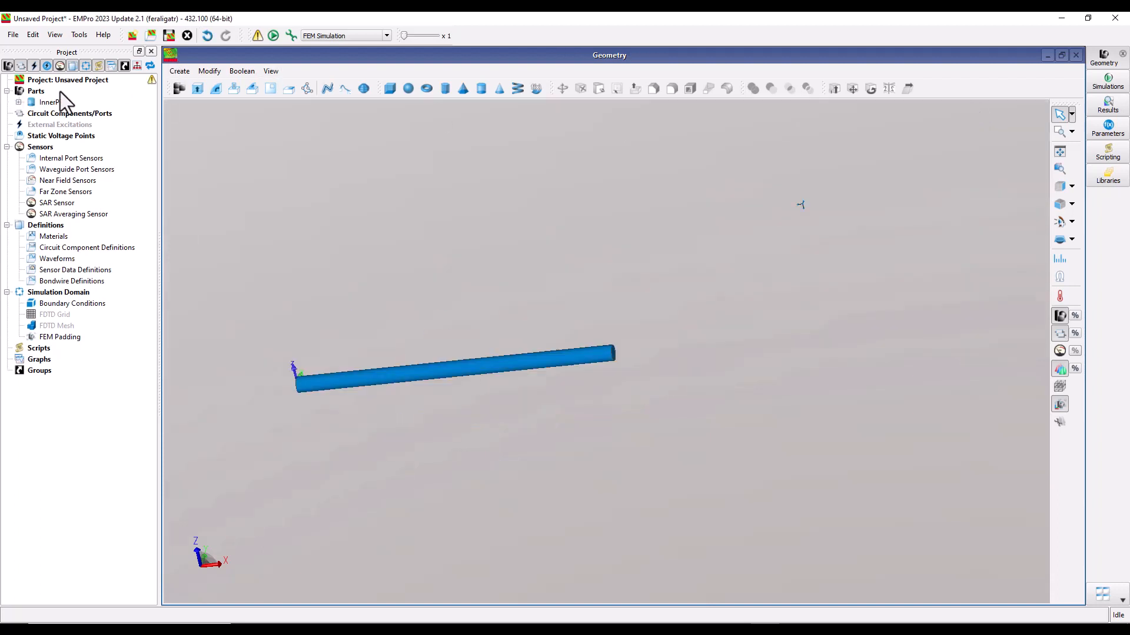
# - Copy the InnerPin part and paste two duplicates of it into the project's Parts
pyautogui.click(52, 103)
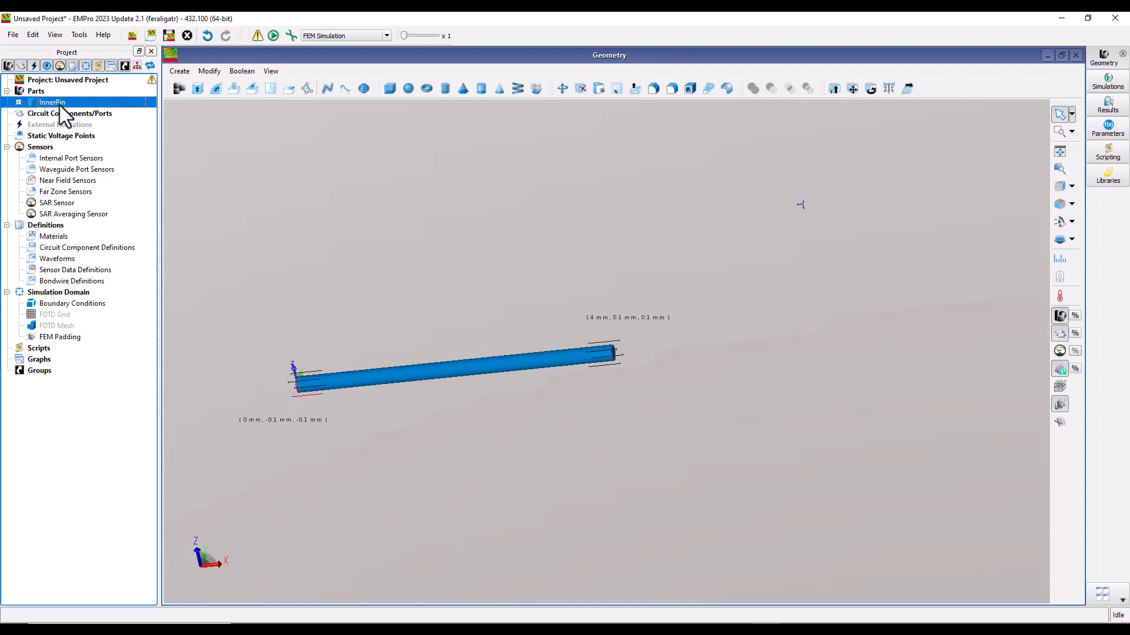
pyautogui.moveTo(436, 257); pyautogui.dragTo(532, 215, button='middle')
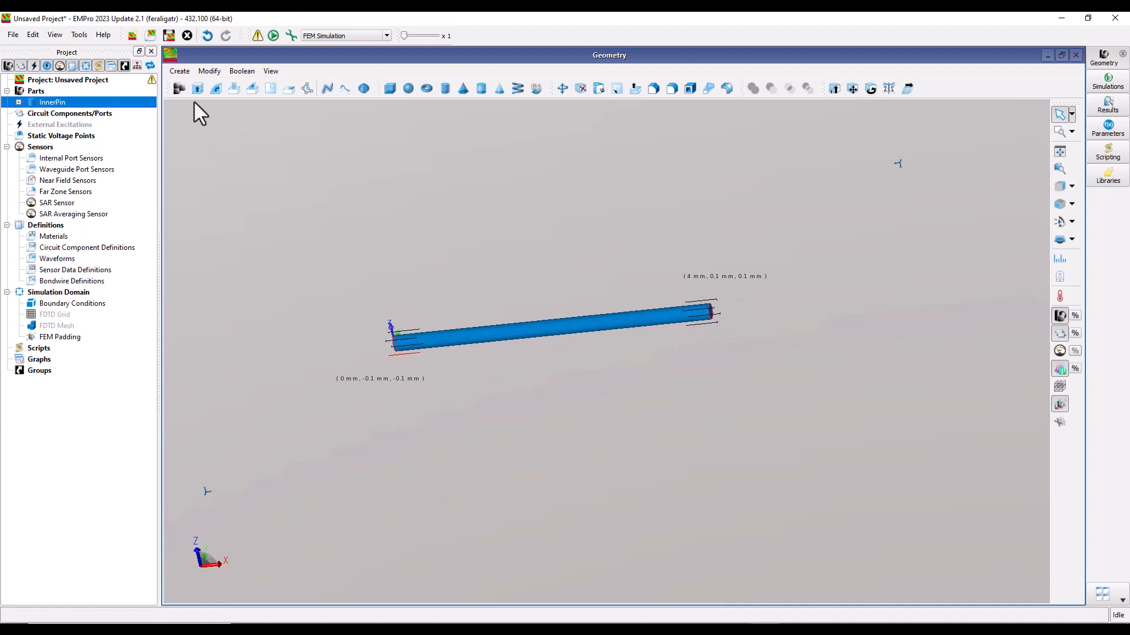
pyautogui.rightClick(44, 104)
pyautogui.moveTo(94, 290)
pyautogui.click(177, 317)
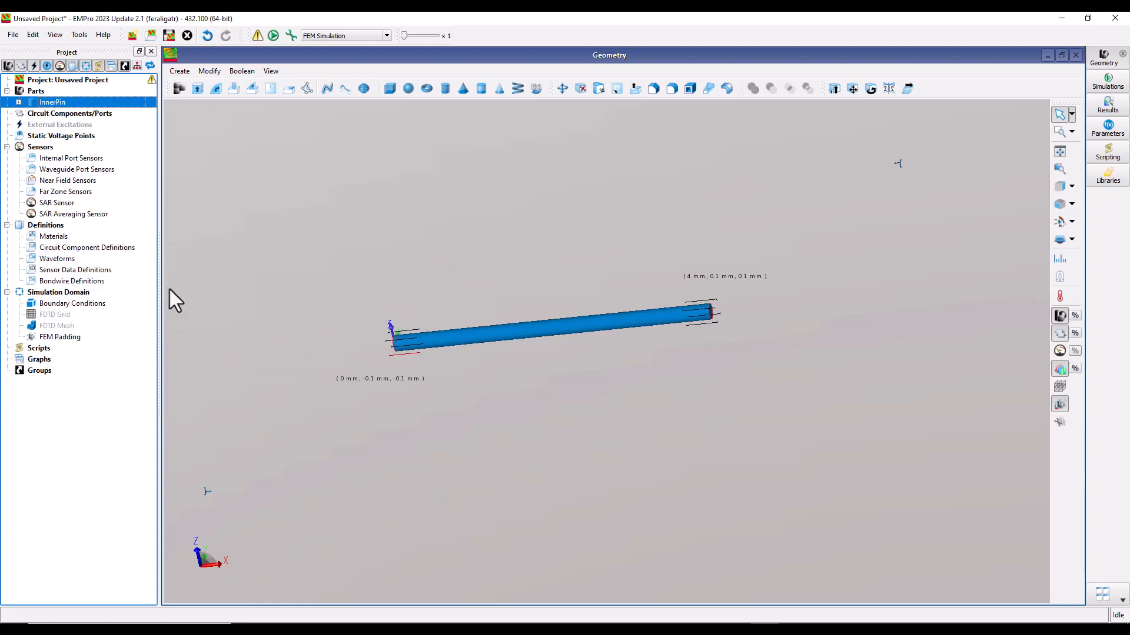
pyautogui.click(35, 92)
pyautogui.rightClick(35, 92)
pyautogui.moveTo(96, 238)
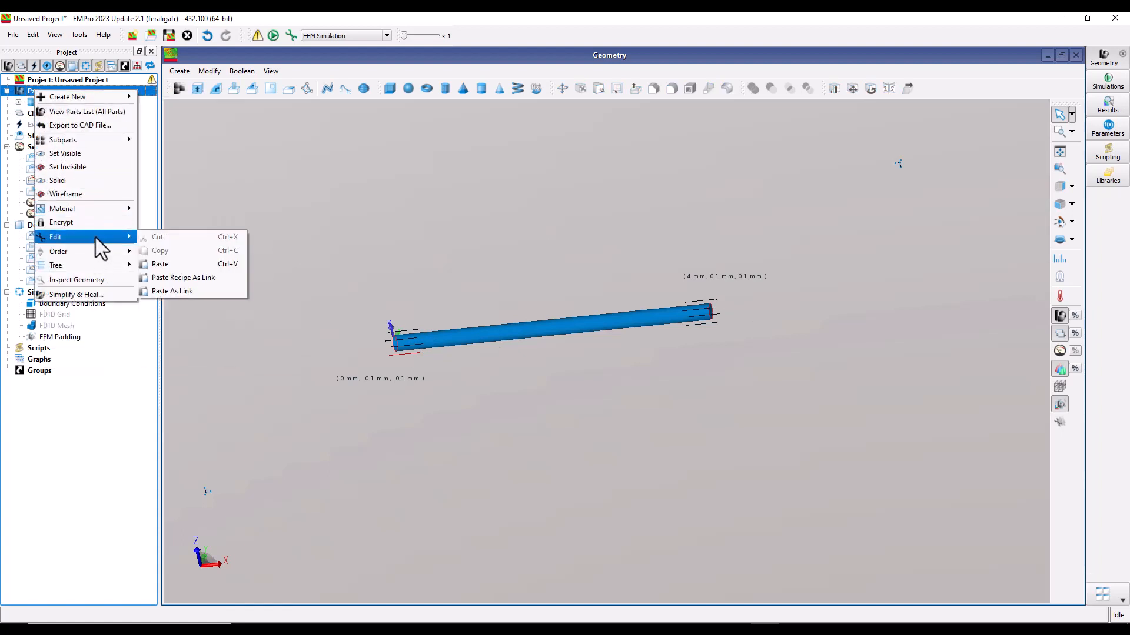
pyautogui.click(161, 265)
pyautogui.rightClick(34, 92)
pyautogui.moveTo(97, 238)
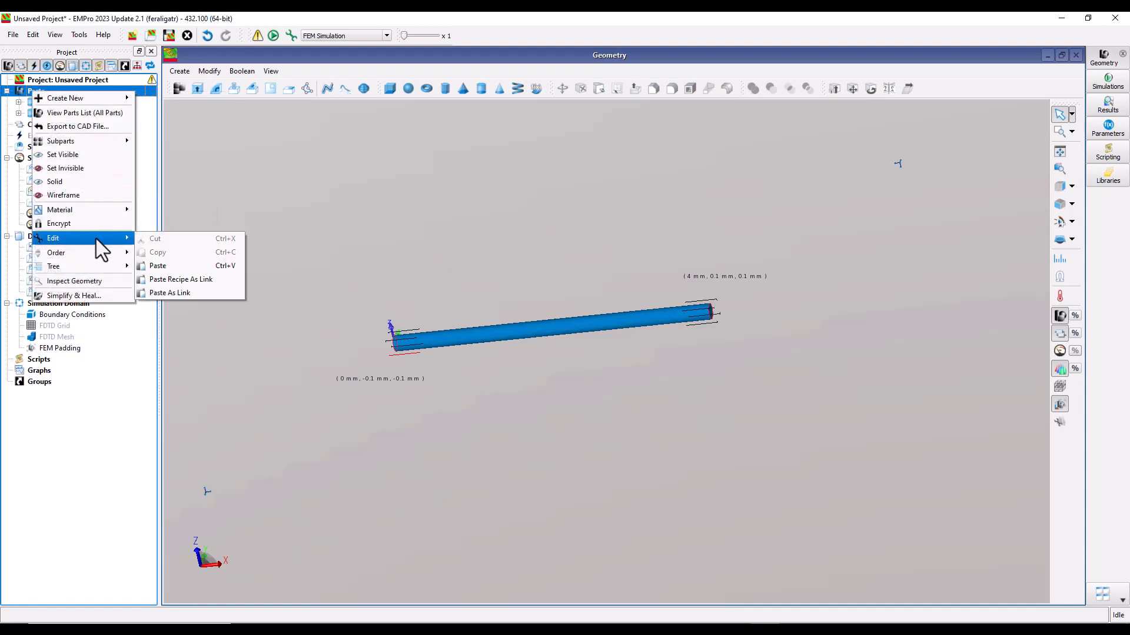
pyautogui.click(153, 266)
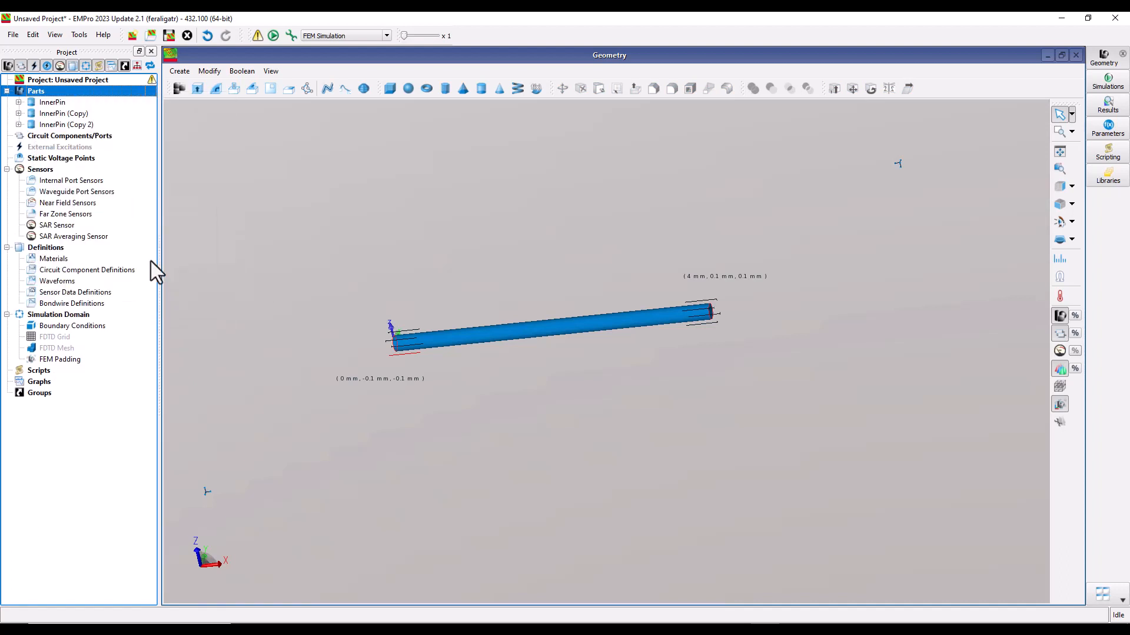
# - Rename the first InnerPin copy as Core and the second copy as Outer
pyautogui.click(53, 113)
pyautogui.click(52, 113)
pyautogui.write('Core')
pyautogui.press('Return')
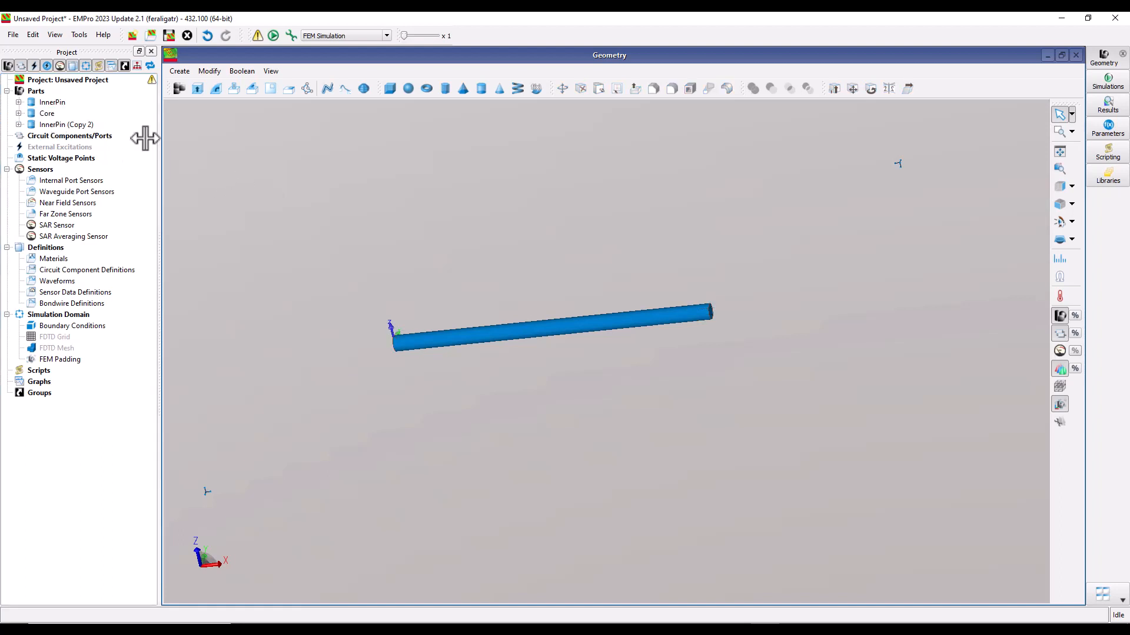
pyautogui.click(55, 123)
pyautogui.click(55, 125)
pyautogui.write('Outer')
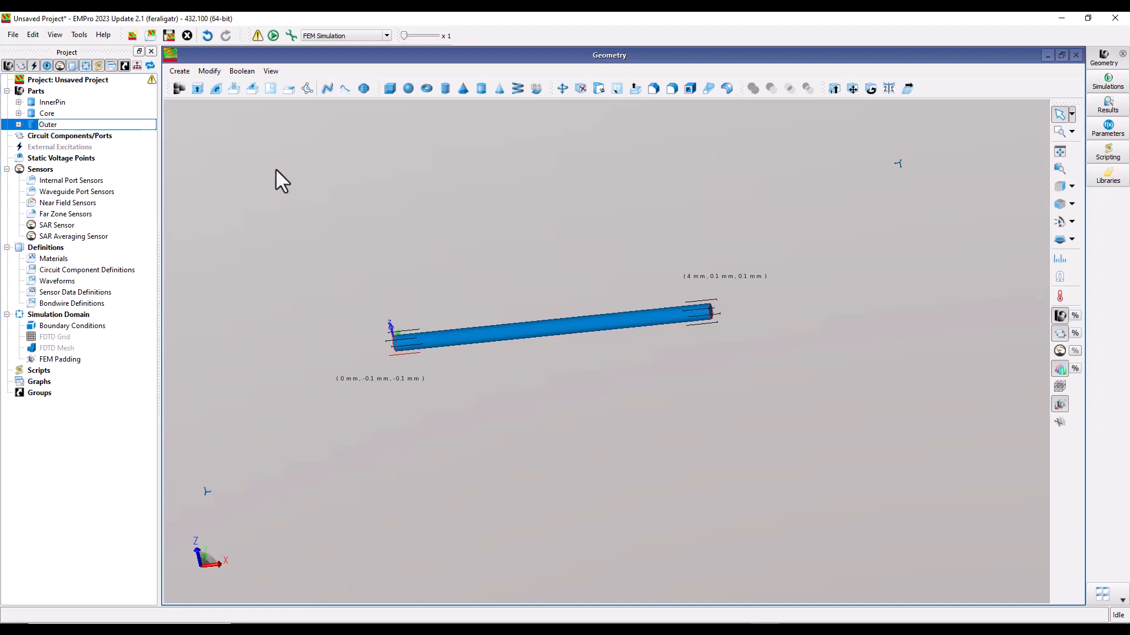
# - Set the Core cylinder's base radii in X and Y to 0.33 mm and finish the edit
pyautogui.press('Return')
pyautogui.click(19, 113)
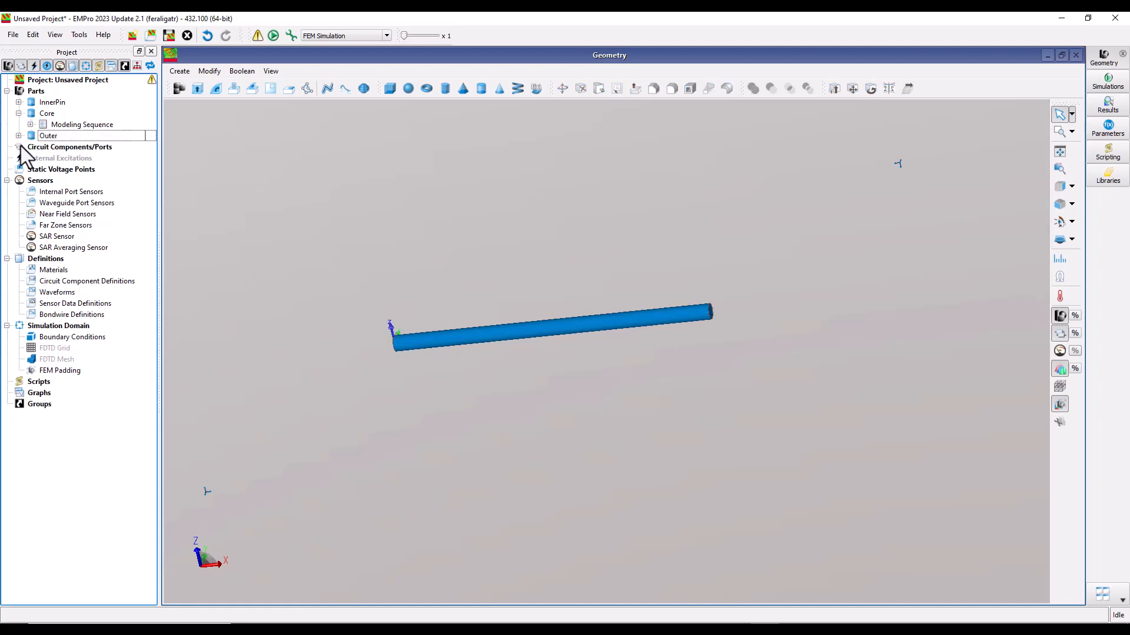
pyautogui.click(19, 136)
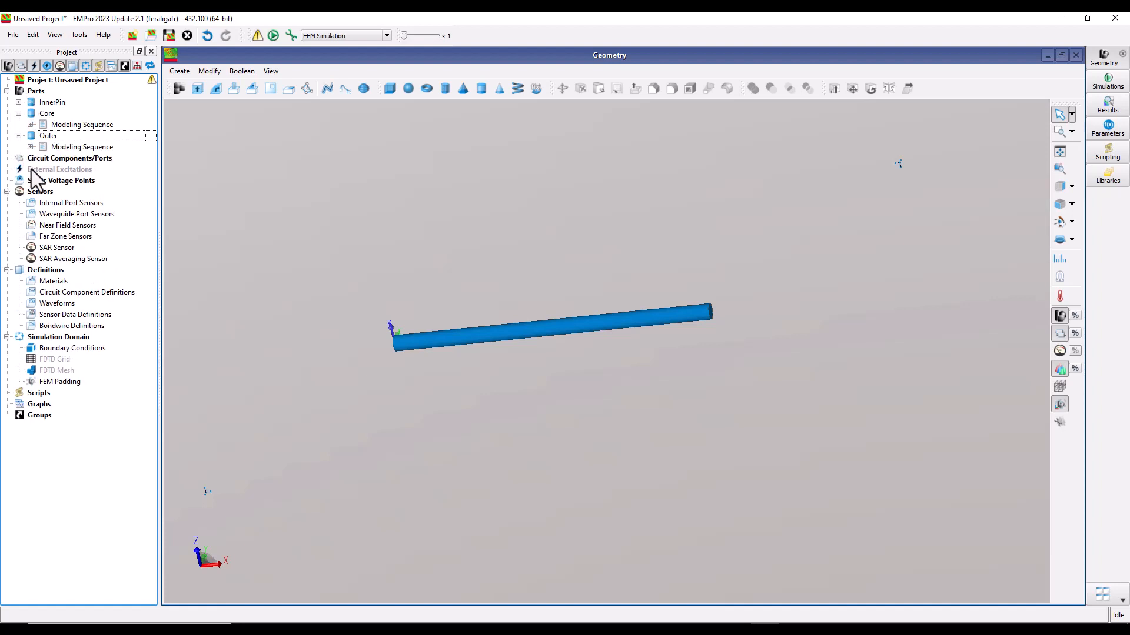
pyautogui.click(30, 124)
pyautogui.doubleClick(76, 137)
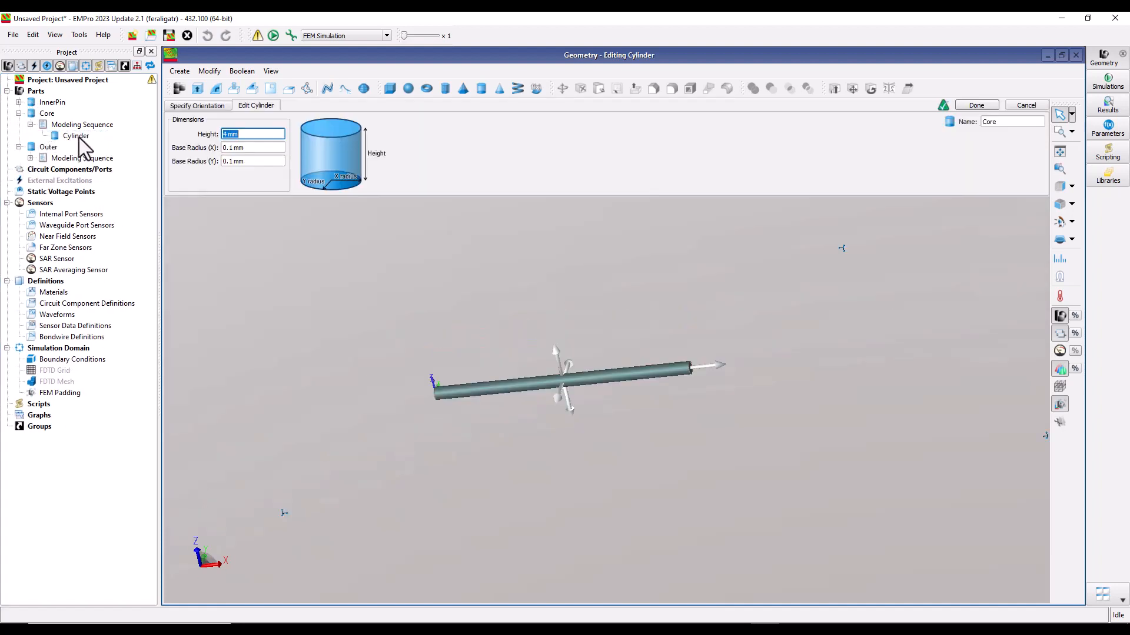
pyautogui.write('4')
pyautogui.doubleClick(231, 148)
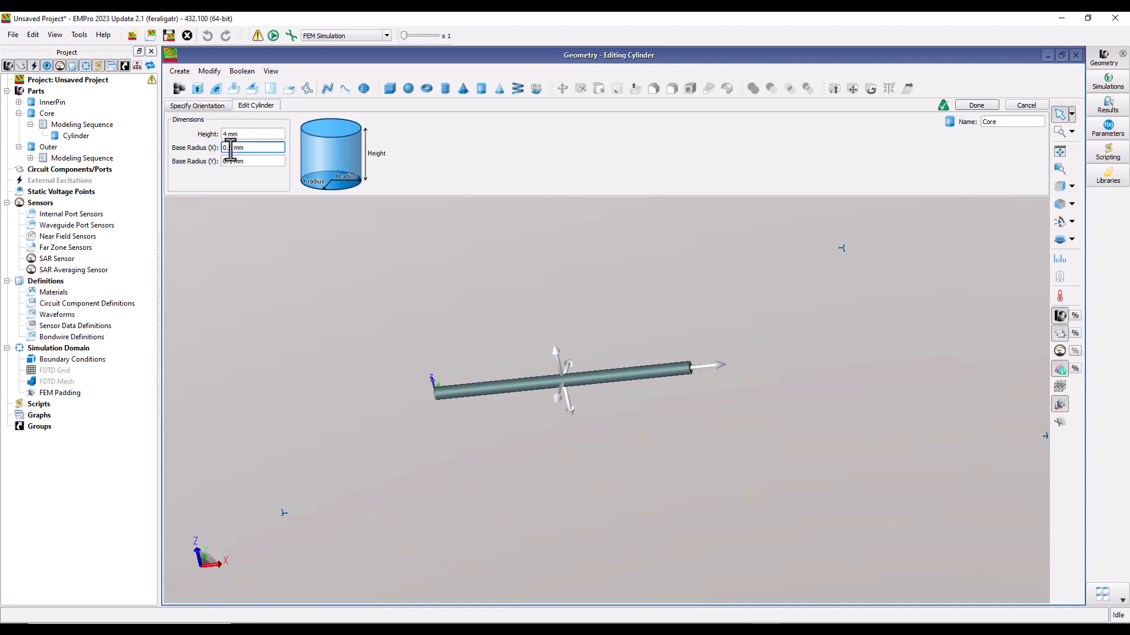
pyautogui.write('33')
pyautogui.doubleClick(231, 161)
pyautogui.write('33')
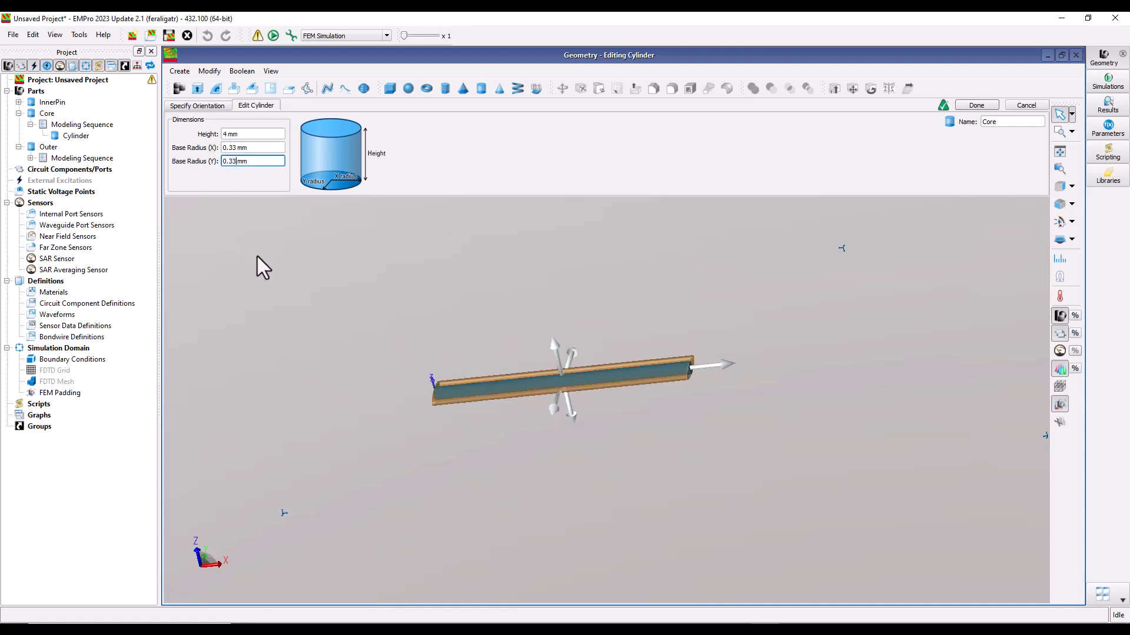
pyautogui.press('Return')
pyautogui.moveTo(431, 468); pyautogui.dragTo(716, 312, button='middle')
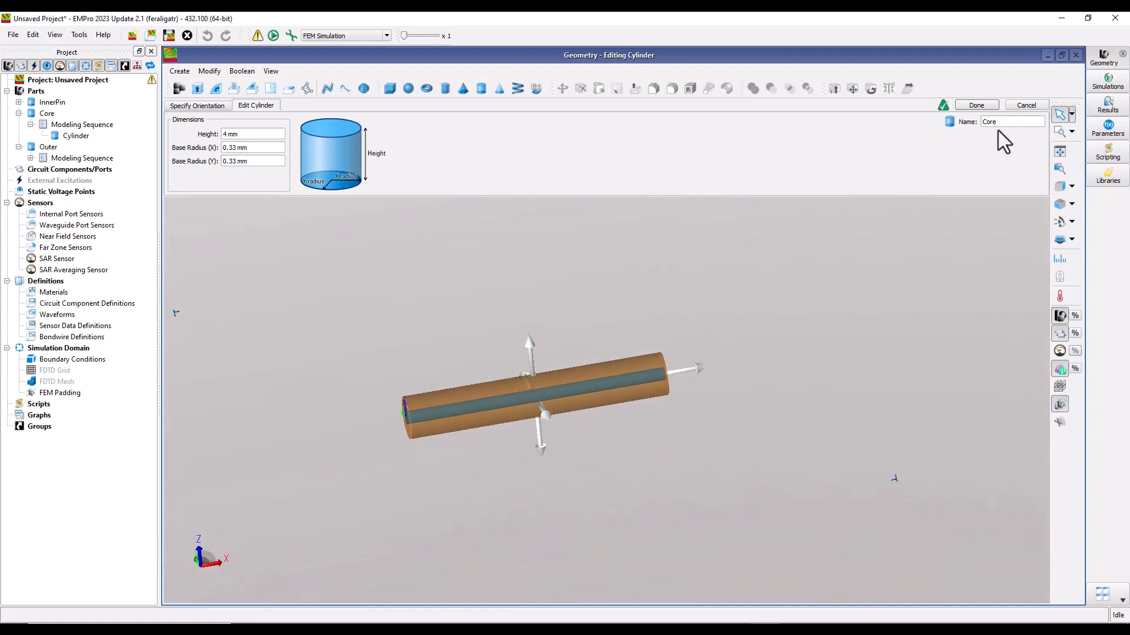
pyautogui.click(978, 106)
pyautogui.moveTo(647, 370)
pyautogui.mouseDown(button='middle')
pyautogui.moveTo(469, 378)
pyautogui.moveTo(700, 371)
pyautogui.mouseUp(button='middle')
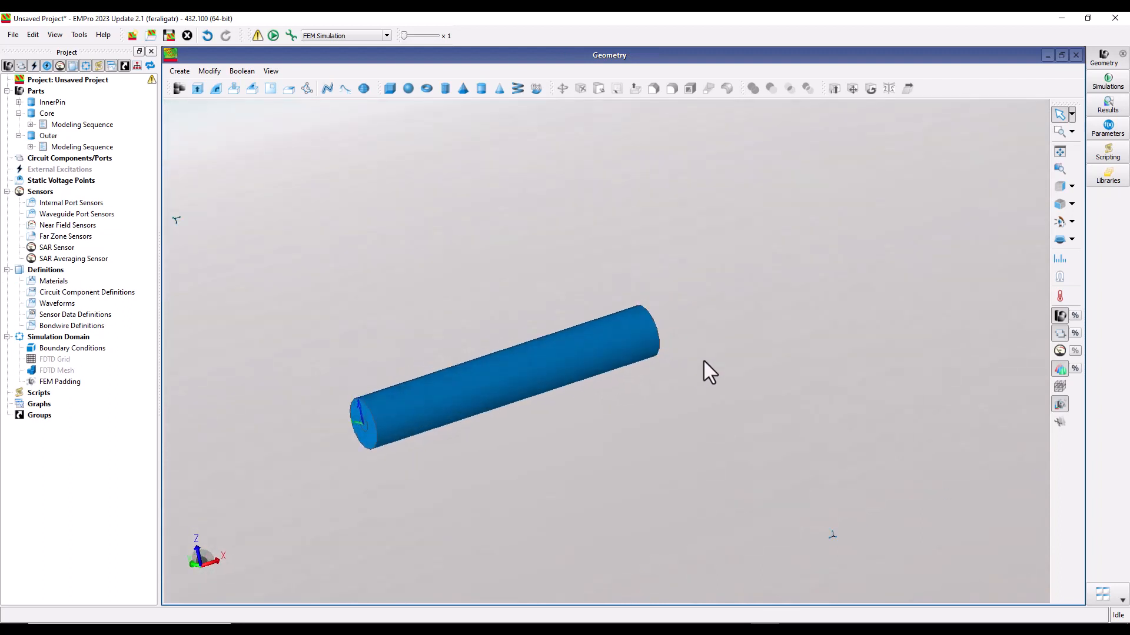
# - Set the Outer cylinder's base radii in X and Y to 1 mm and finish the edit
pyautogui.click(31, 146)
pyautogui.doubleClick(76, 158)
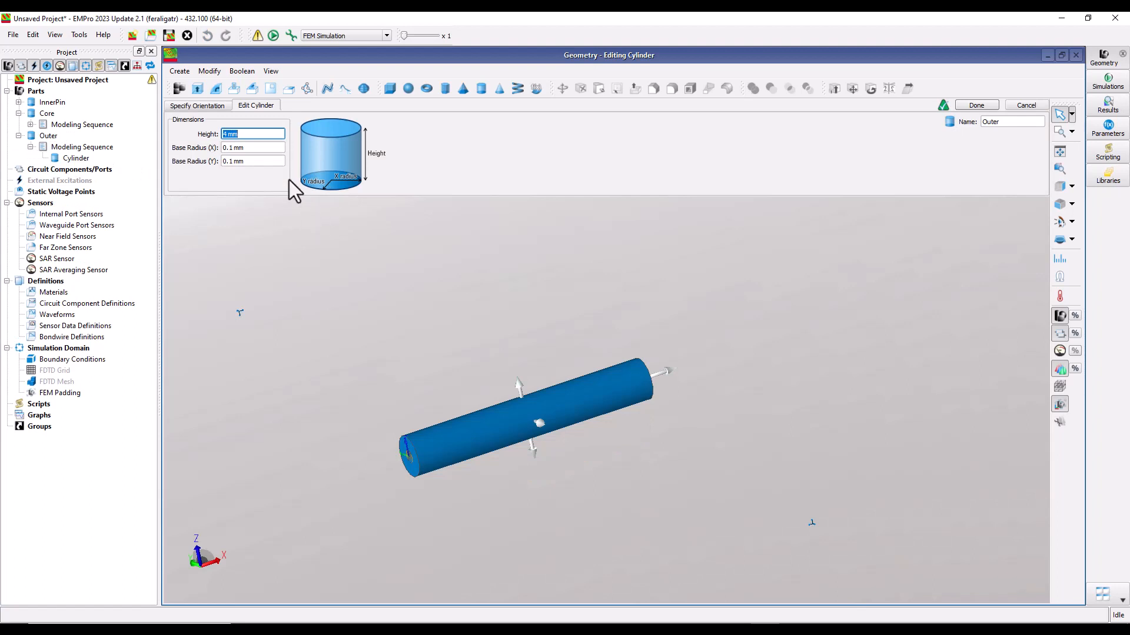
pyautogui.write('4')
pyautogui.press('Tab')
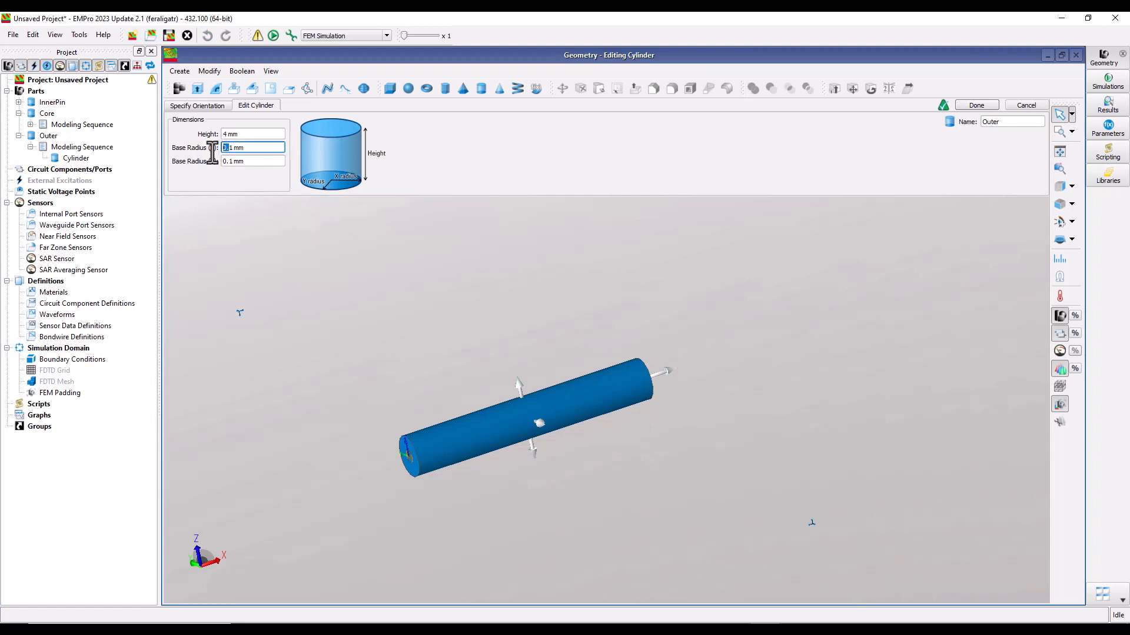
pyautogui.write('1')
pyautogui.click(225, 162)
pyautogui.moveTo(225, 165); pyautogui.dragTo(214, 166)
pyautogui.press('BackSpace')
pyautogui.click(276, 251)
pyautogui.moveTo(498, 341); pyautogui.dragTo(924, 210, button='middle')
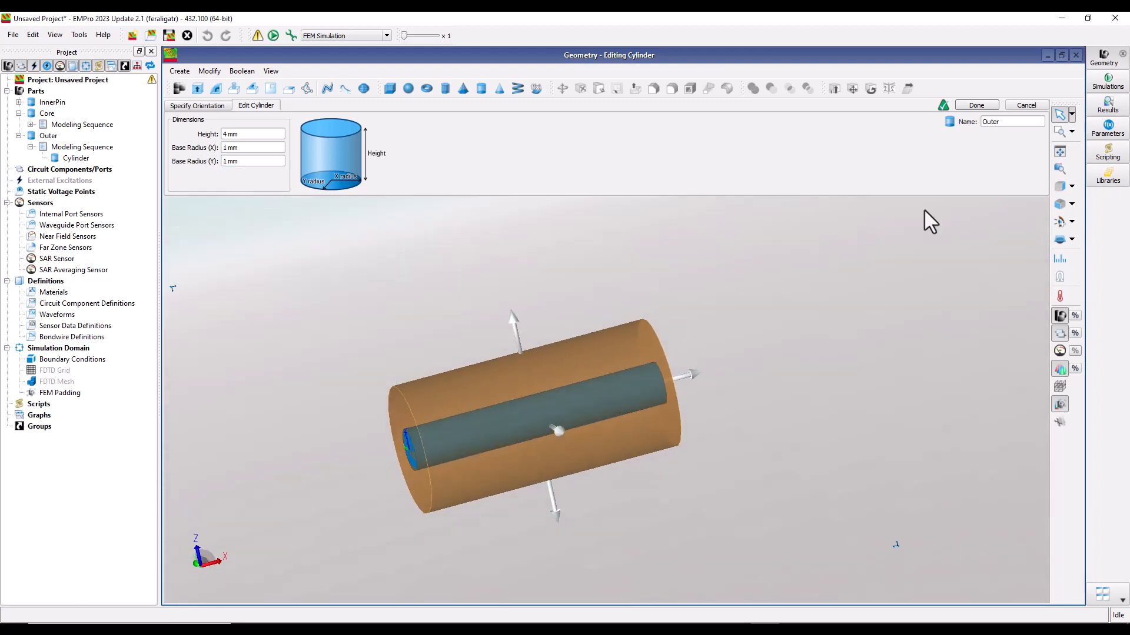
pyautogui.click(976, 106)
pyautogui.moveTo(637, 439); pyautogui.dragTo(504, 411, button='middle')
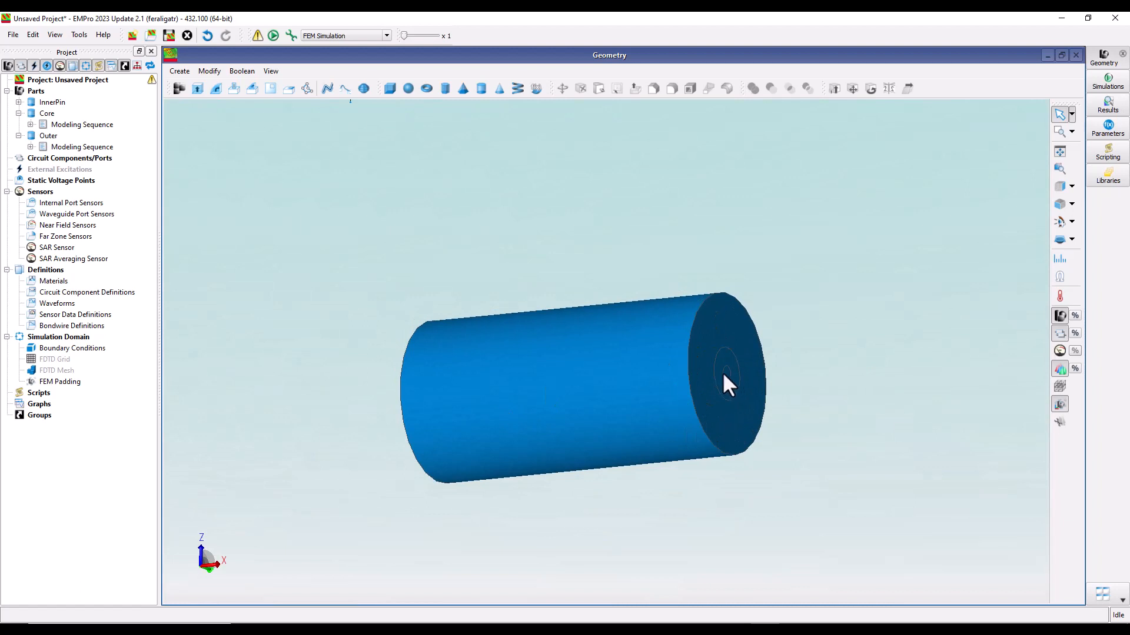
pyautogui.moveTo(386, 317); pyautogui.dragTo(535, 369, button='middle')
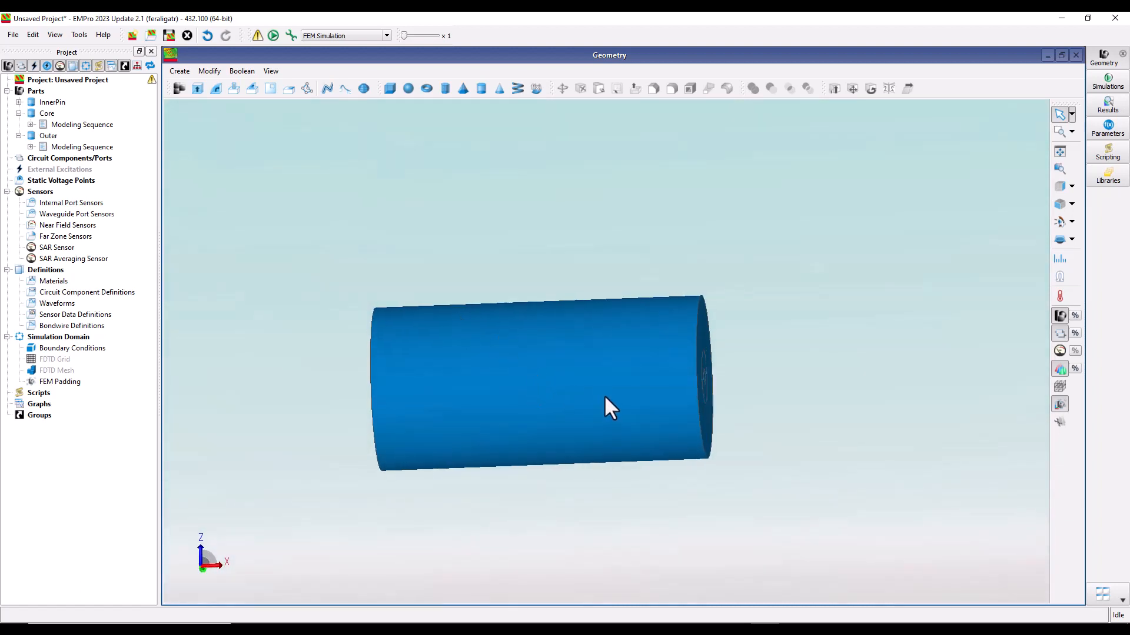
# - Reopen the Core part's cylinder, set its height to 3.5 mm and finish the edit
pyautogui.click(30, 125)
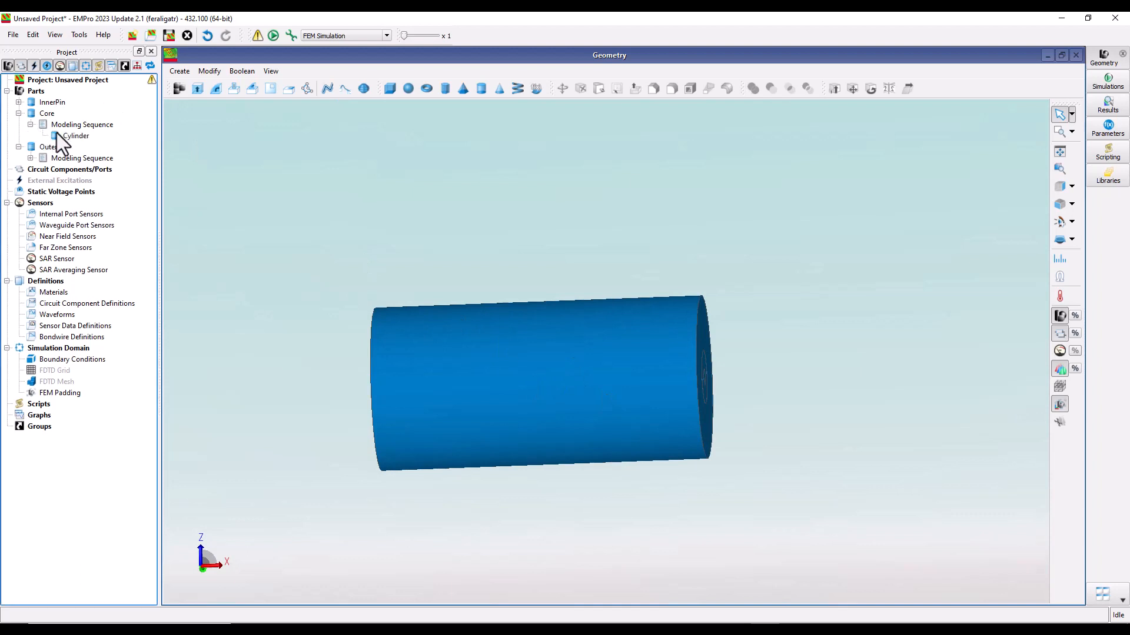
pyautogui.doubleClick(84, 139)
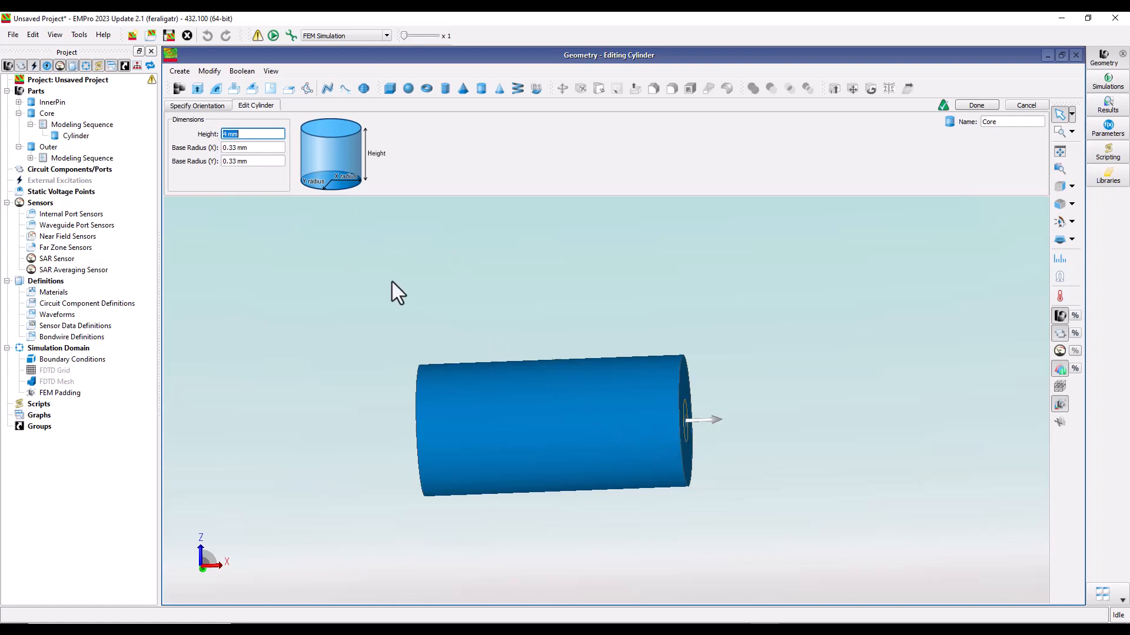
pyautogui.doubleClick(226, 135)
pyautogui.write('3.5')
pyautogui.press('Return')
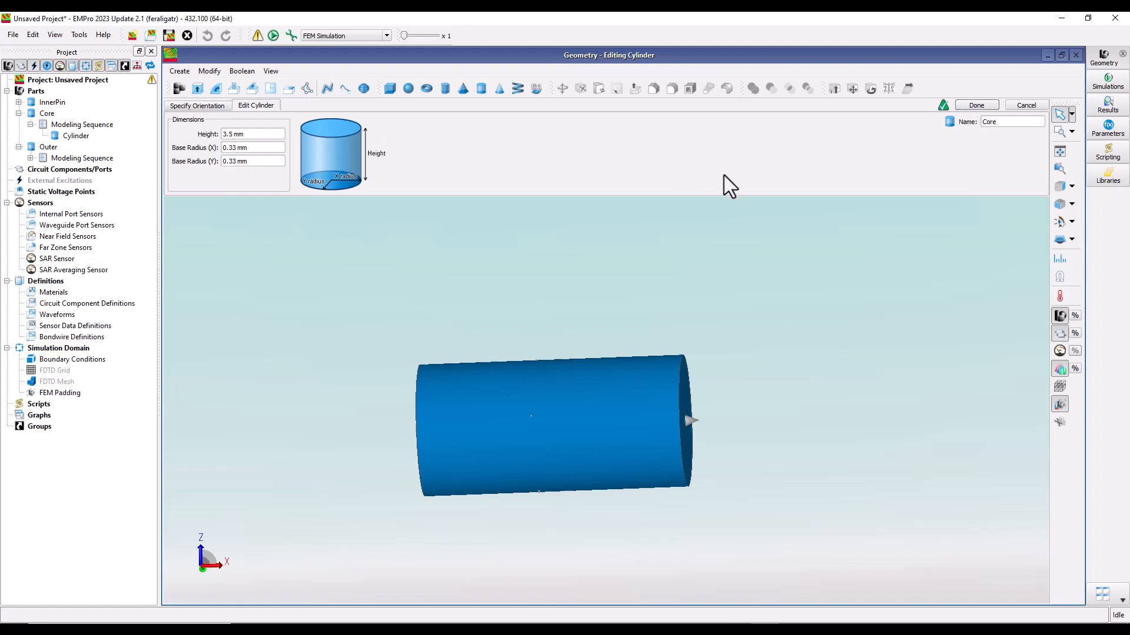
pyautogui.click(974, 106)
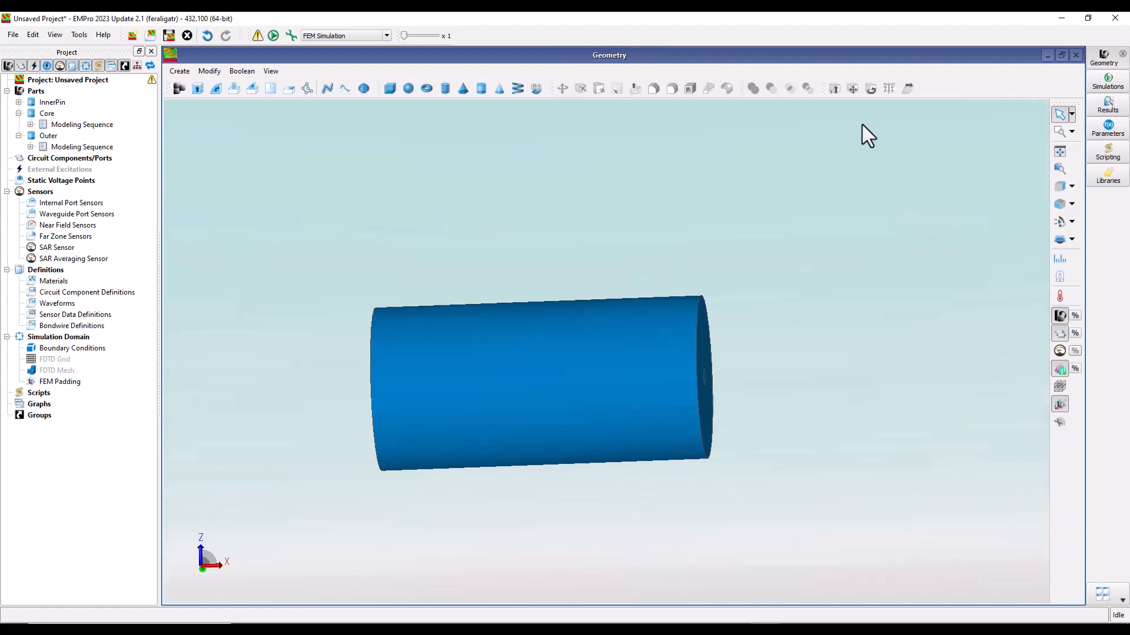
# - Set the height of the Outer part's cylinder to 3.5 mm and finish the edit
pyautogui.doubleClick(54, 146)
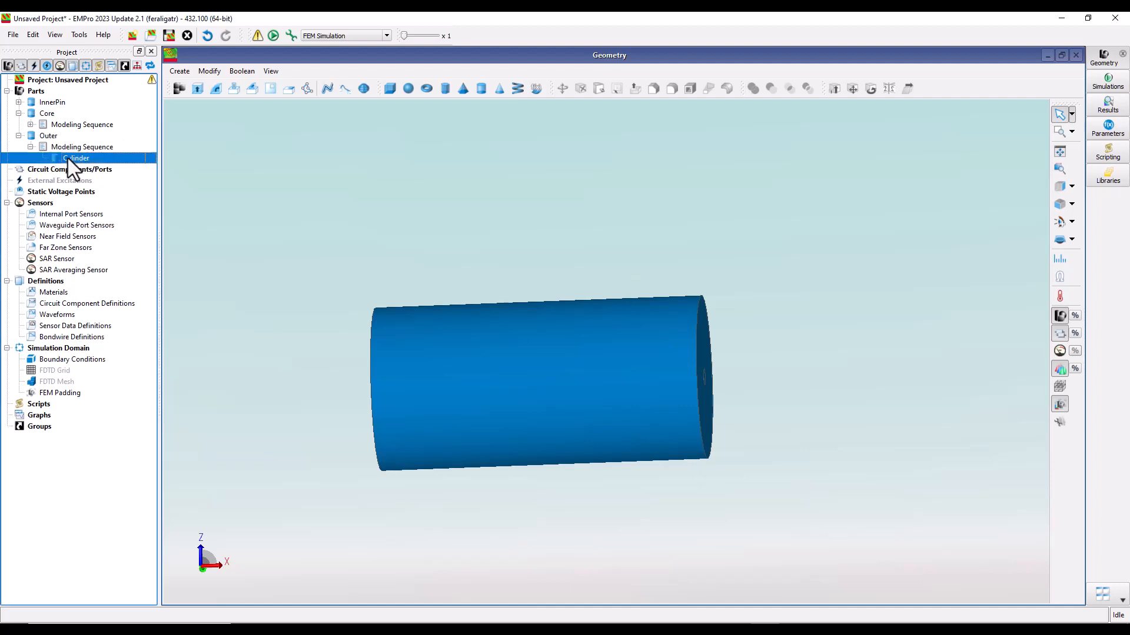
pyautogui.doubleClick(68, 157)
pyautogui.click(222, 134)
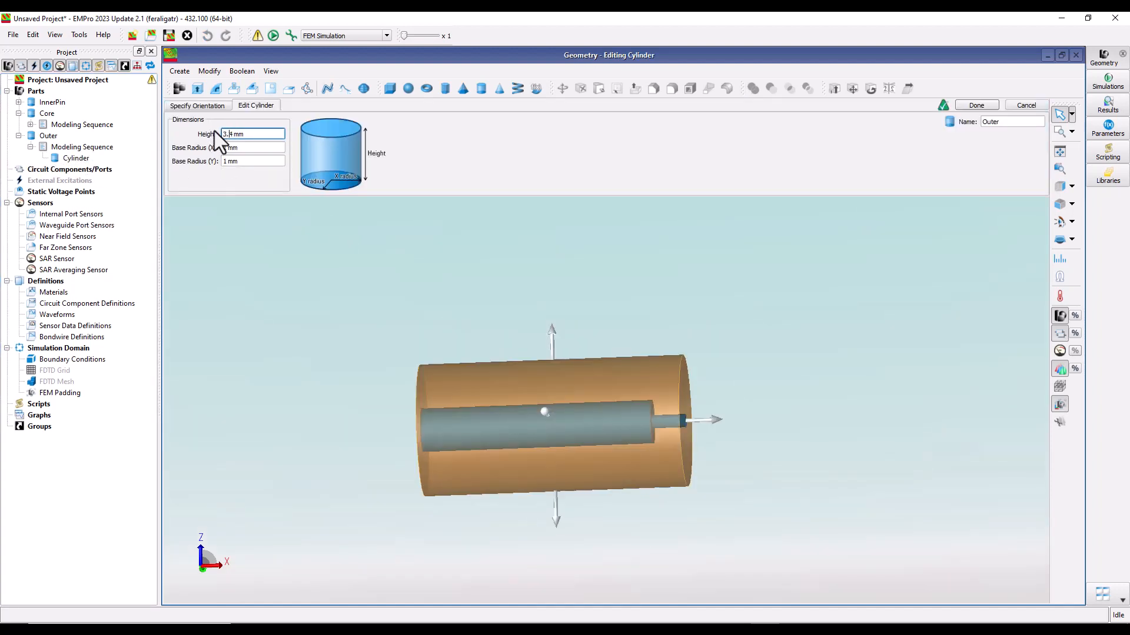
pyautogui.write('3.5')
pyautogui.press('Return')
pyautogui.click(975, 105)
# - Start a new Extrude and orient its sketch plane with the YZ Plane preset
pyautogui.moveTo(683, 325); pyautogui.dragTo(636, 392, button='middle')
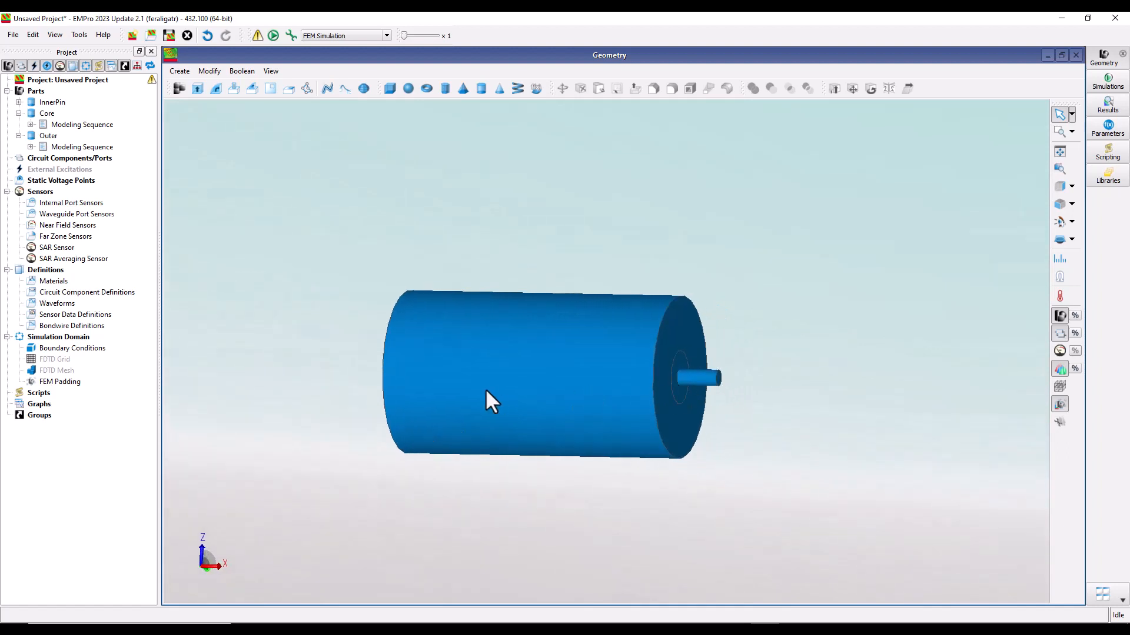
pyautogui.moveTo(378, 386)
pyautogui.mouseDown(button='middle')
pyautogui.moveTo(587, 373)
pyautogui.moveTo(568, 388)
pyautogui.moveTo(561, 358)
pyautogui.mouseUp(button='middle')
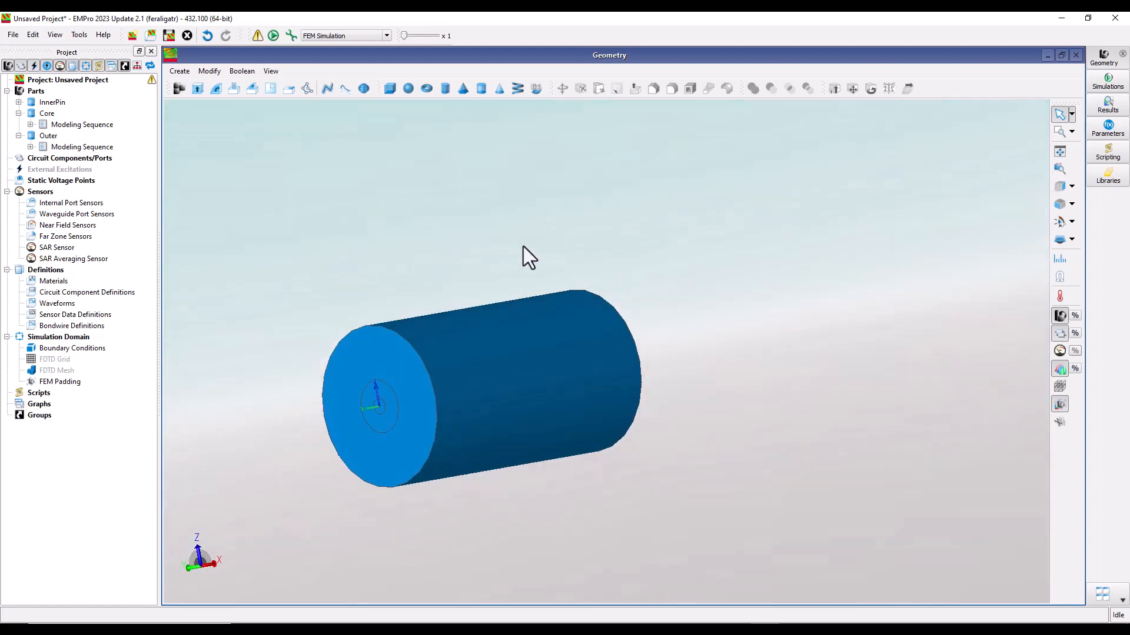
pyautogui.keyDown('shift'); pyautogui.moveTo(549, 428); pyautogui.dragTo(609, 384, button='middle'); pyautogui.keyUp('shift')
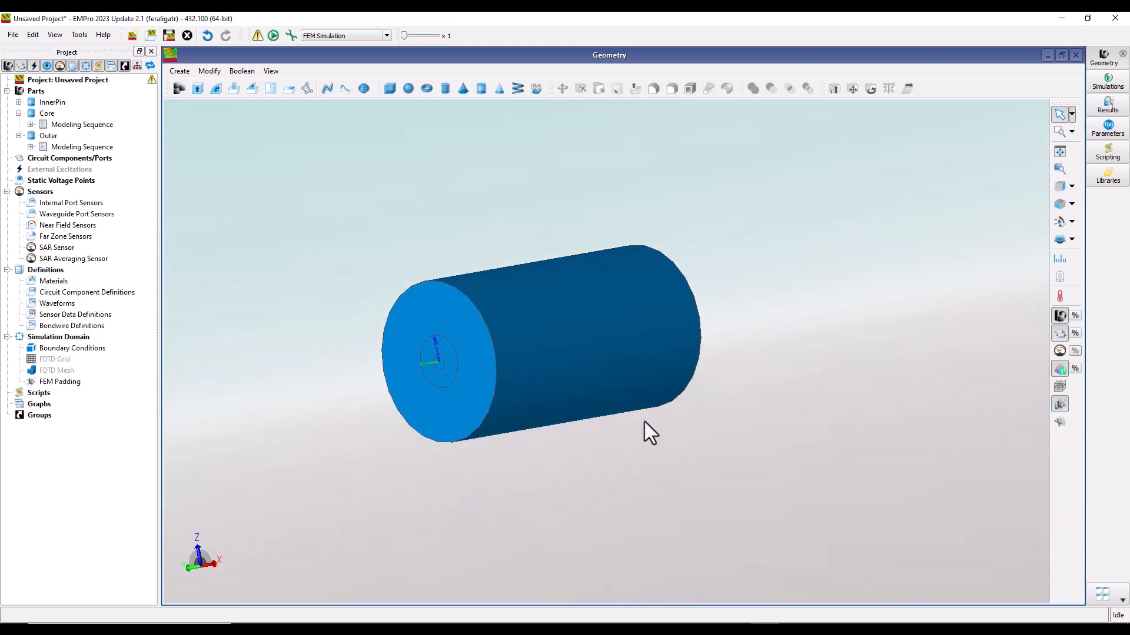
pyautogui.click(1071, 188)
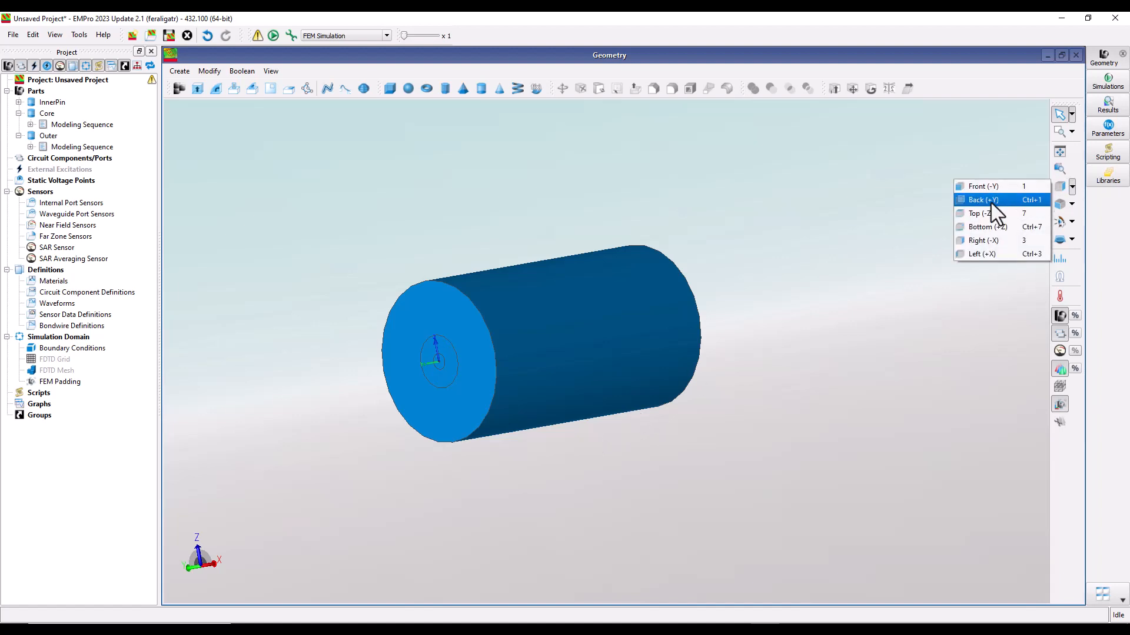
pyautogui.click(989, 241)
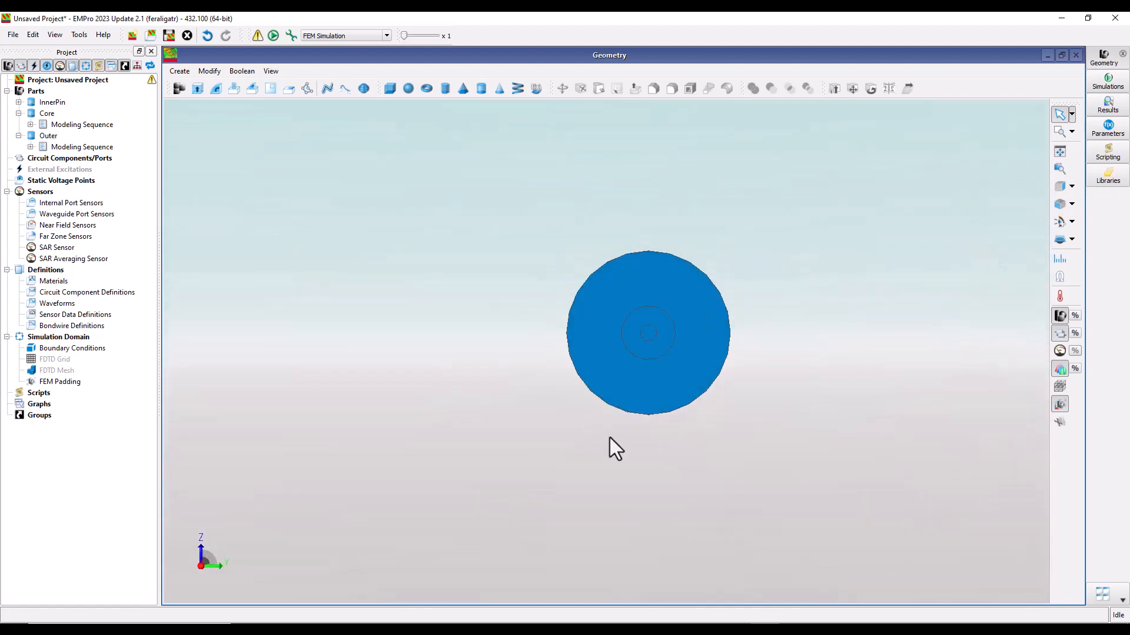
pyautogui.click(197, 89)
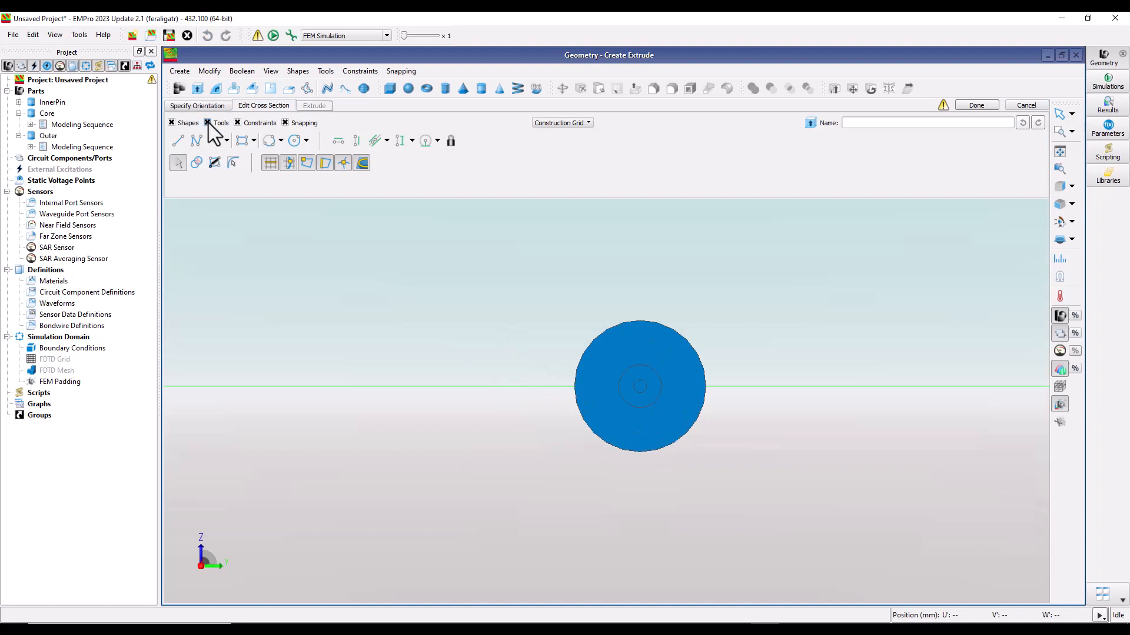
pyautogui.click(198, 106)
pyautogui.click(209, 157)
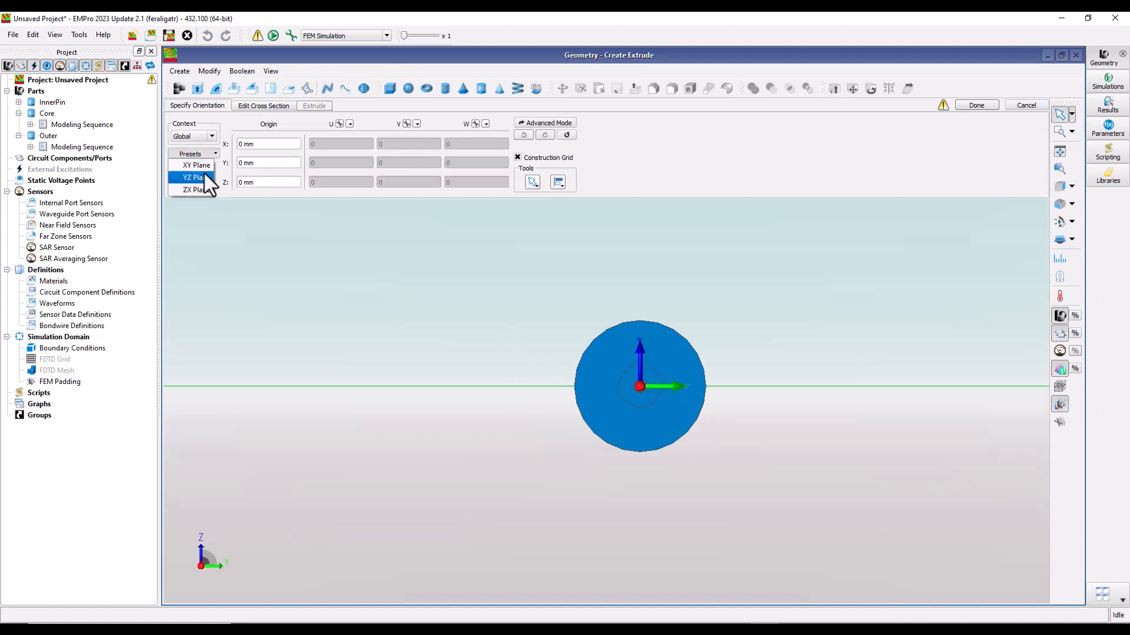
pyautogui.click(200, 178)
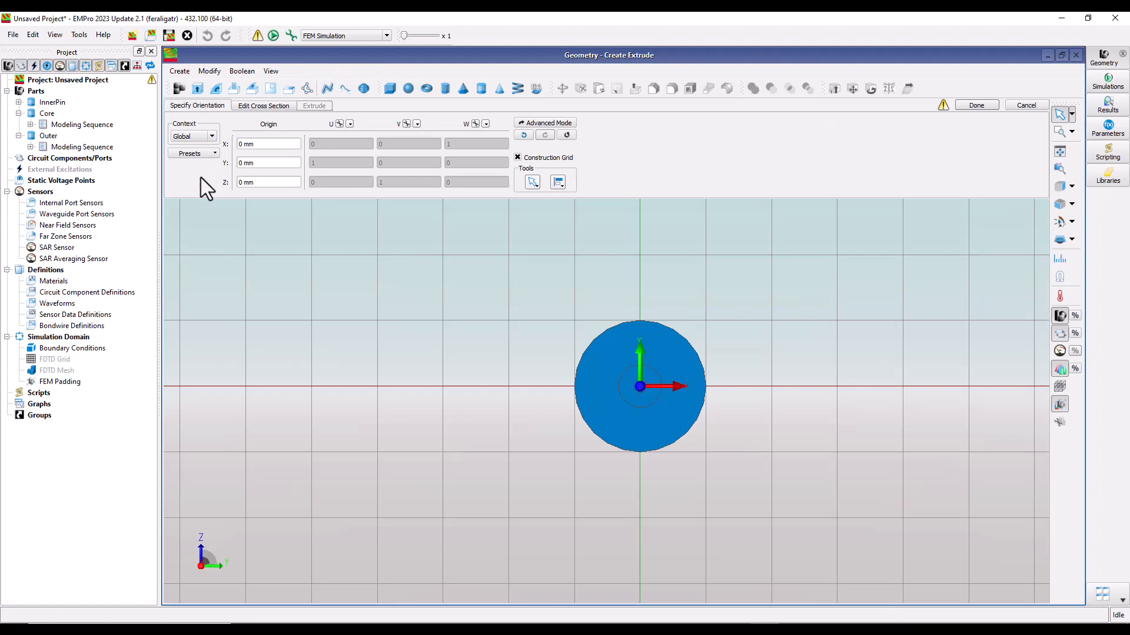
# - Set the extrusion's origin X to 3.5 mm, at the end face of the Outer cylinder
pyautogui.moveTo(390, 396); pyautogui.dragTo(459, 327, button='middle')
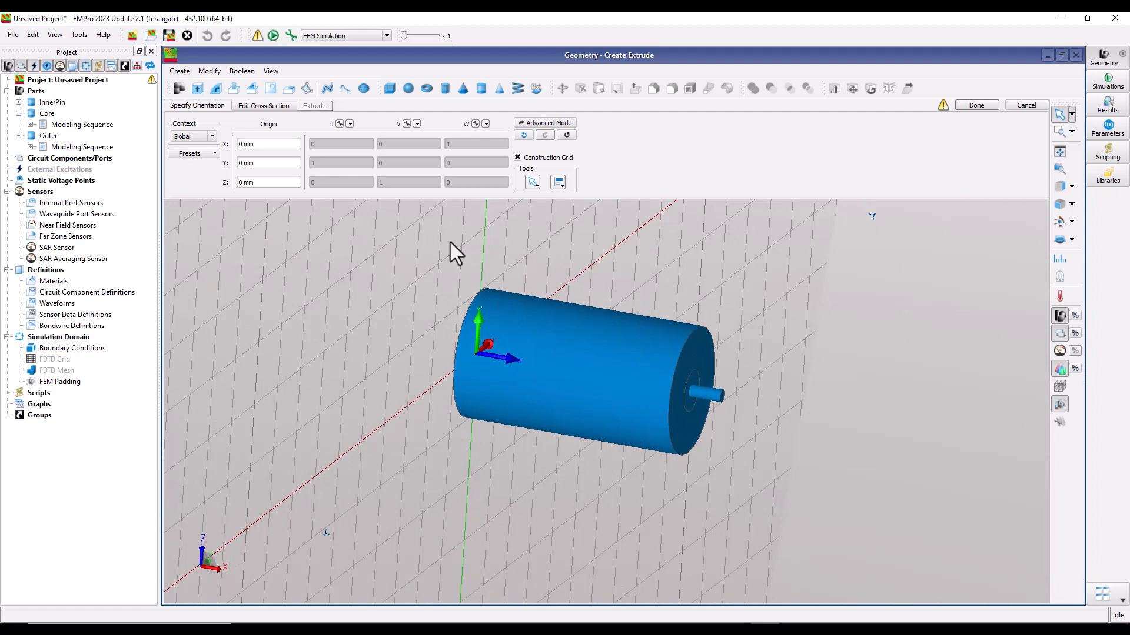
pyautogui.click(248, 144)
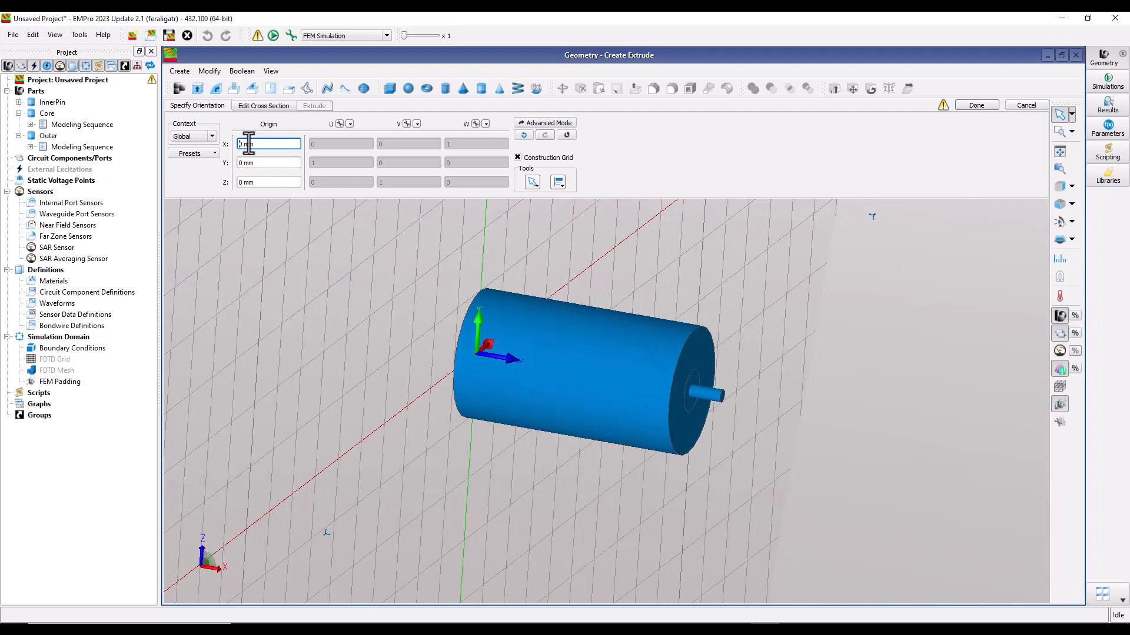
pyautogui.write('3.5')
pyautogui.press('Return')
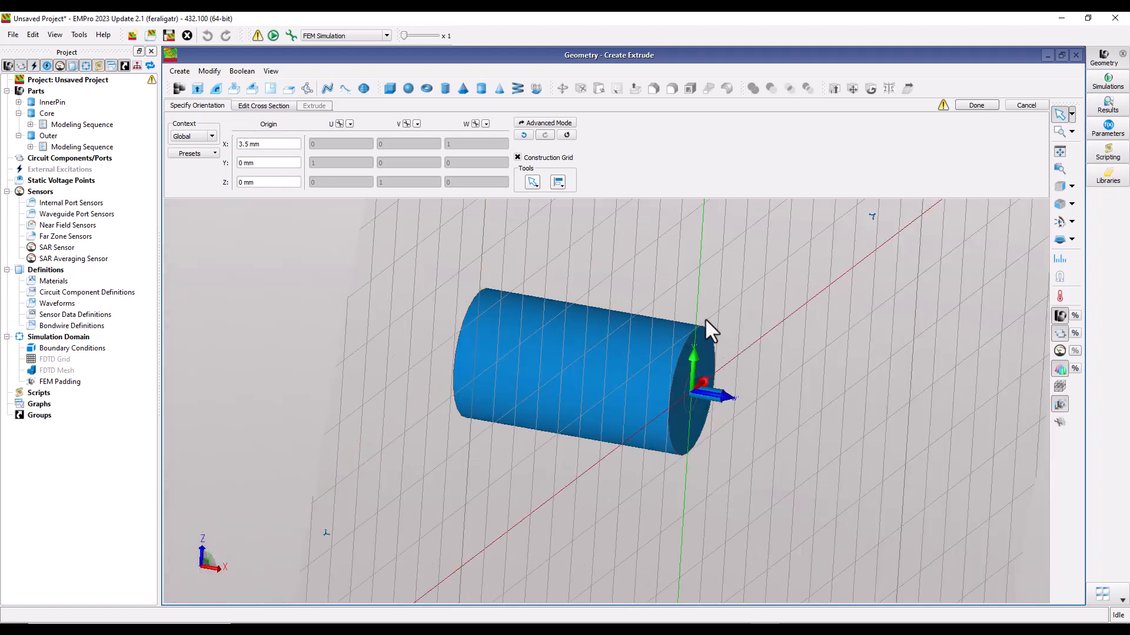
# - Draw a 6 mm by 6 mm rectangle centred on the connector axis as the extrusion's cross section
pyautogui.moveTo(735, 470); pyautogui.dragTo(556, 457, button='middle')
pyautogui.click(1063, 188)
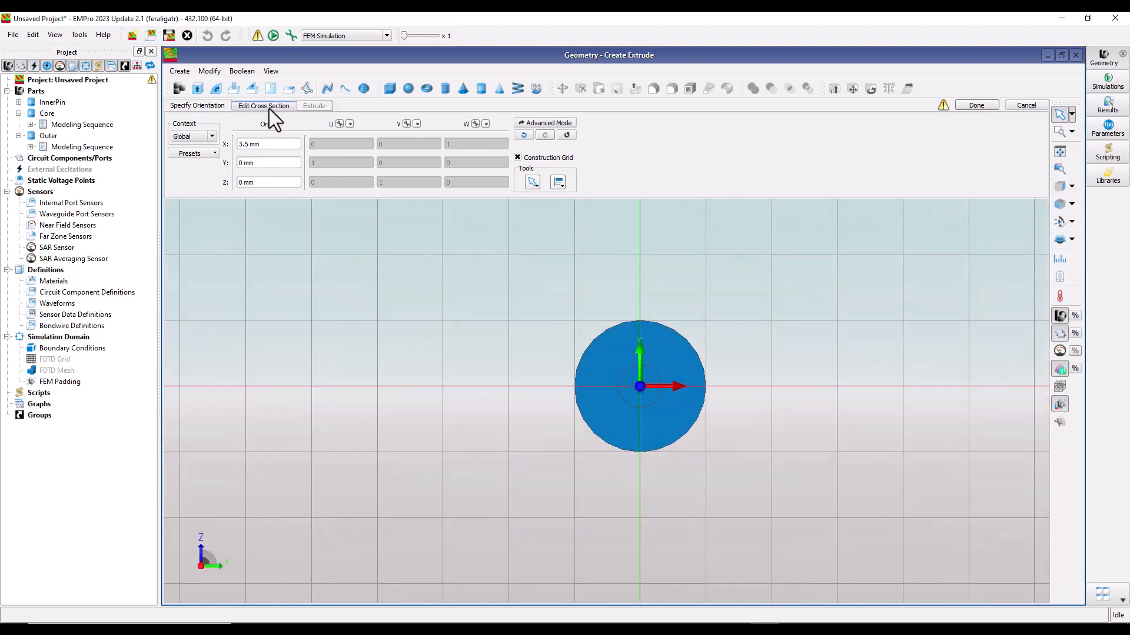
pyautogui.click(266, 107)
pyautogui.scroll(-3, 581, 383)
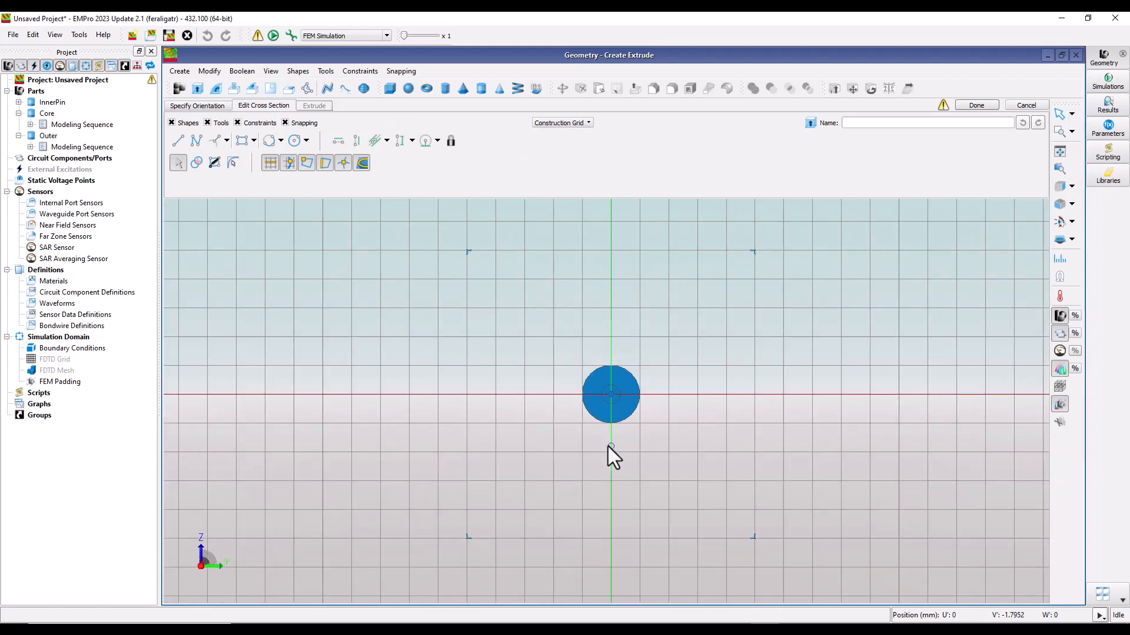
pyautogui.click(243, 141)
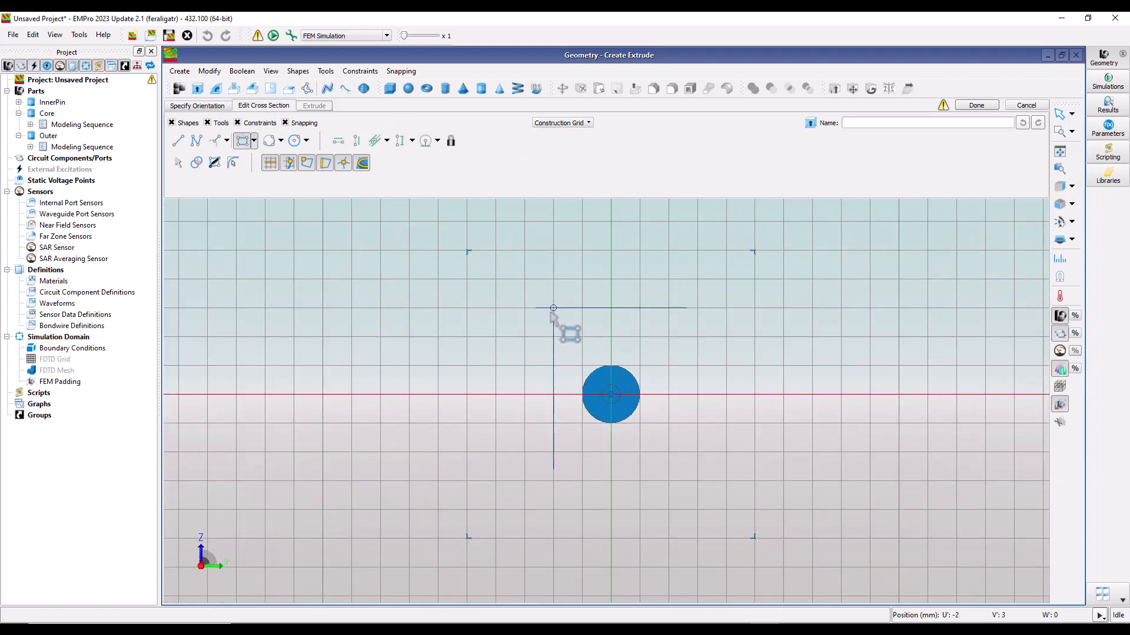
pyautogui.click(524, 307)
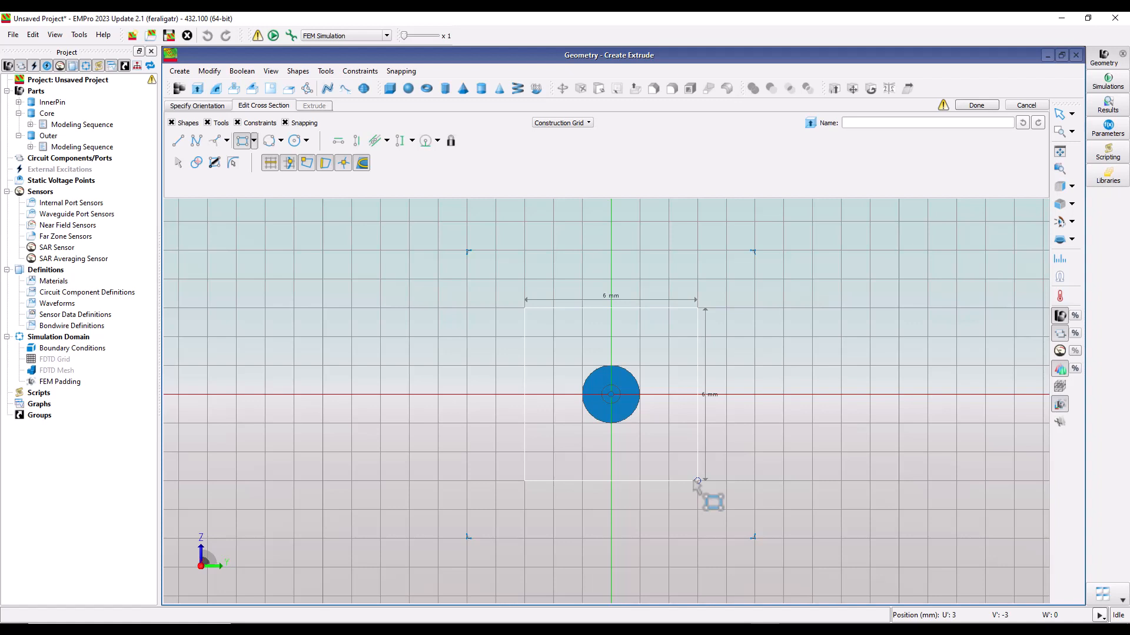
pyautogui.click(696, 481)
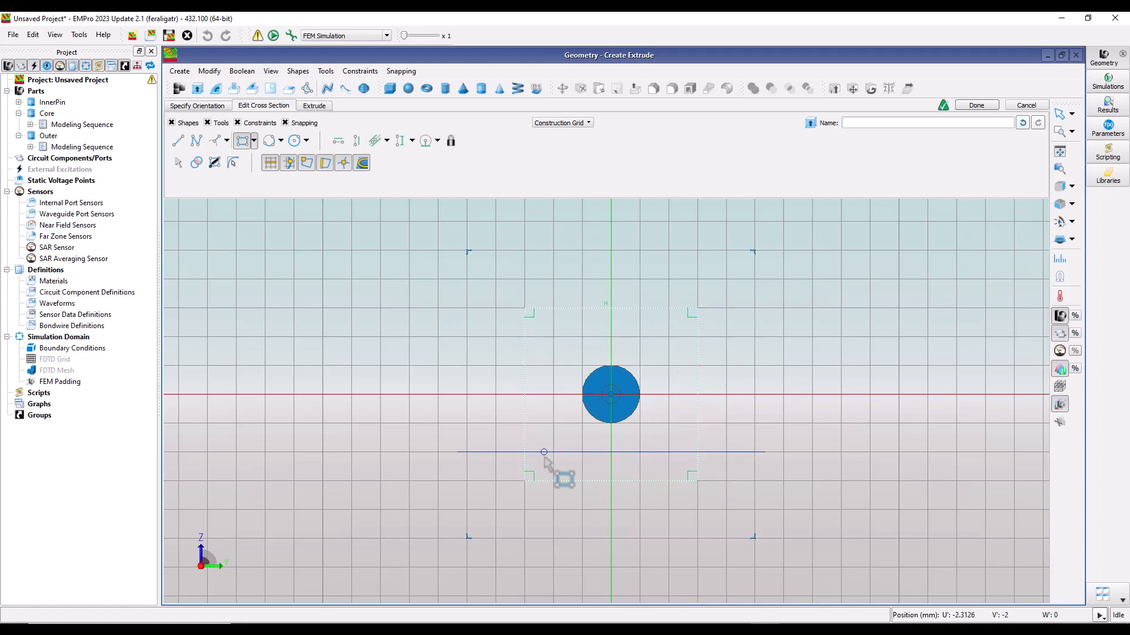
# - Extrude the square cross section by -1 mm, back over the Outer cylinder, and finish the part
pyautogui.click(313, 107)
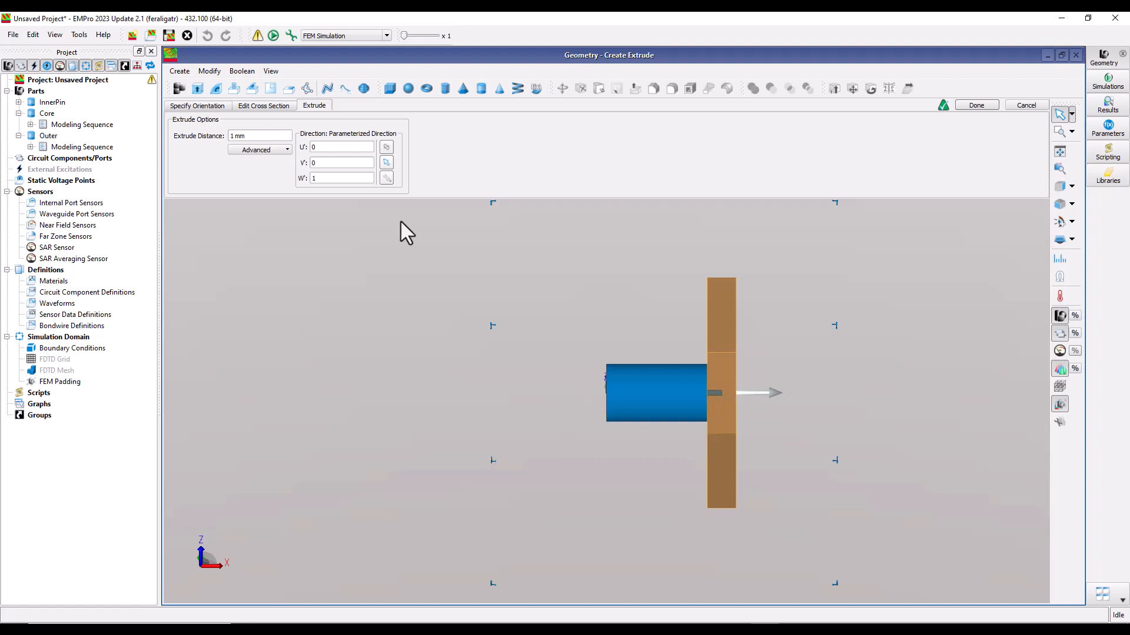
pyautogui.click(232, 137)
pyautogui.write('-')
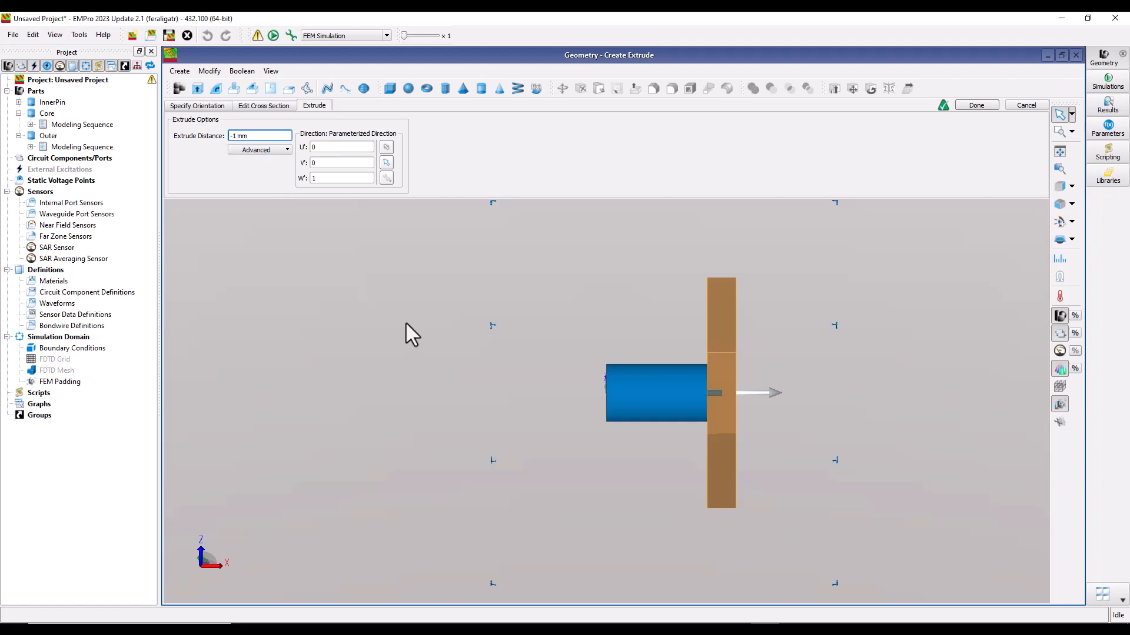
pyautogui.press('Return')
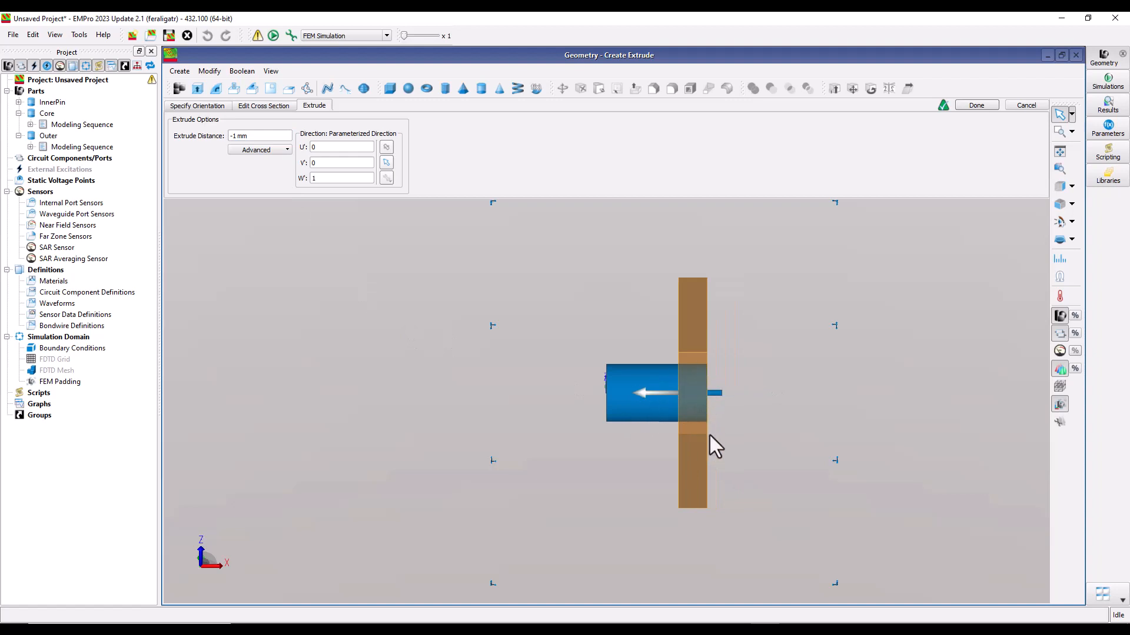
pyautogui.moveTo(563, 527); pyautogui.dragTo(612, 499, button='middle')
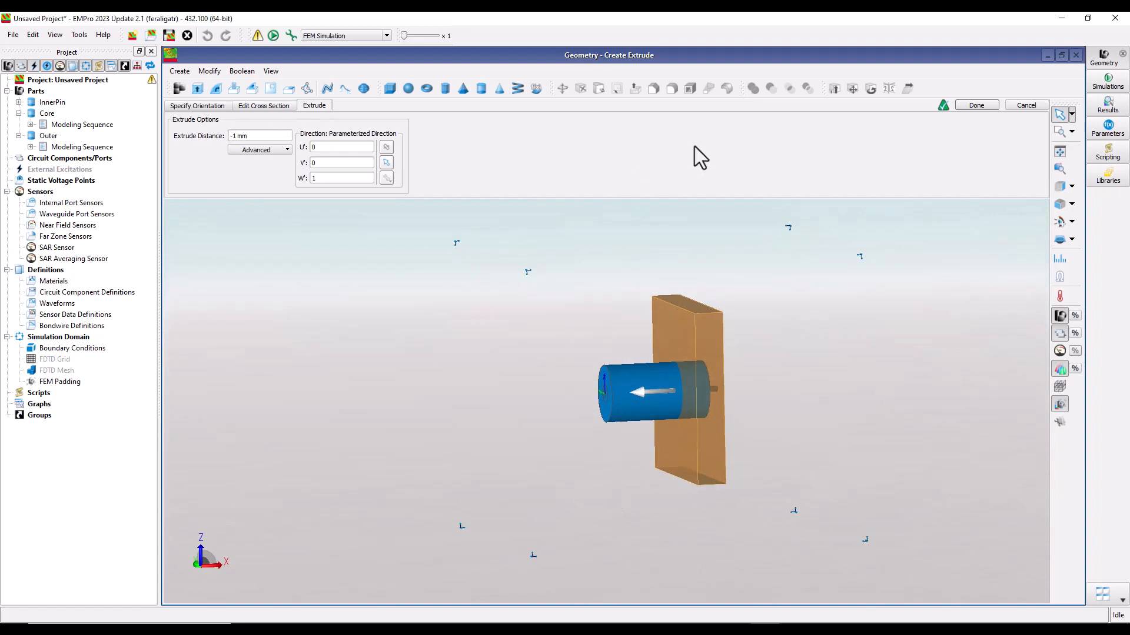
pyautogui.click(976, 106)
pyautogui.moveTo(857, 272); pyautogui.dragTo(577, 352, button='middle')
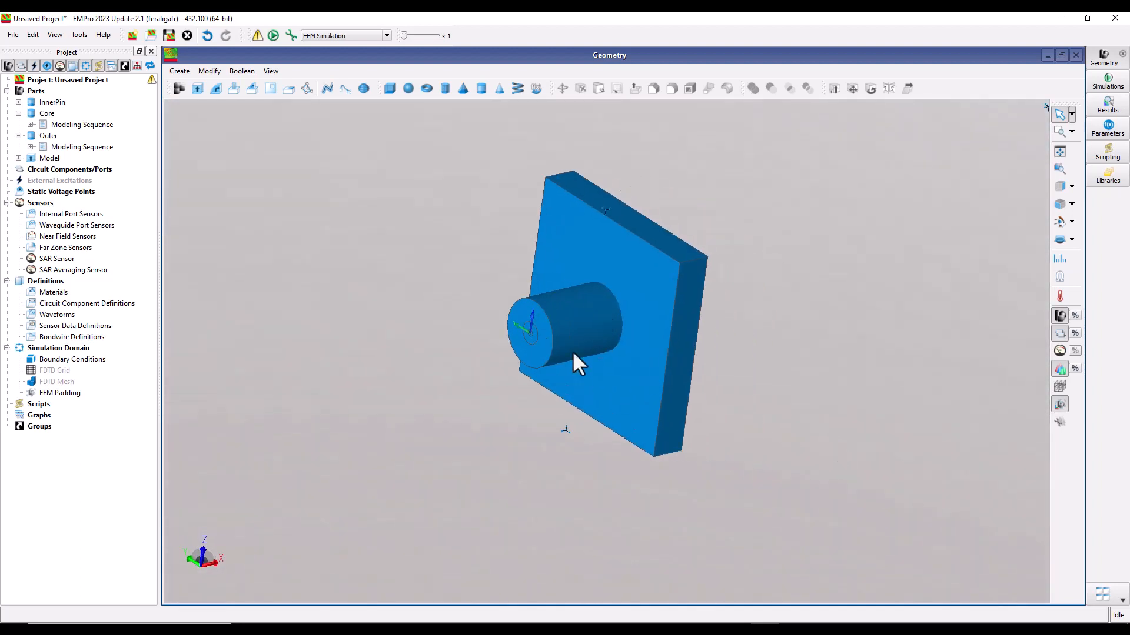
pyautogui.keyDown('shift'); pyautogui.moveTo(442, 436); pyautogui.dragTo(437, 471, button='middle'); pyautogui.keyUp('shift')
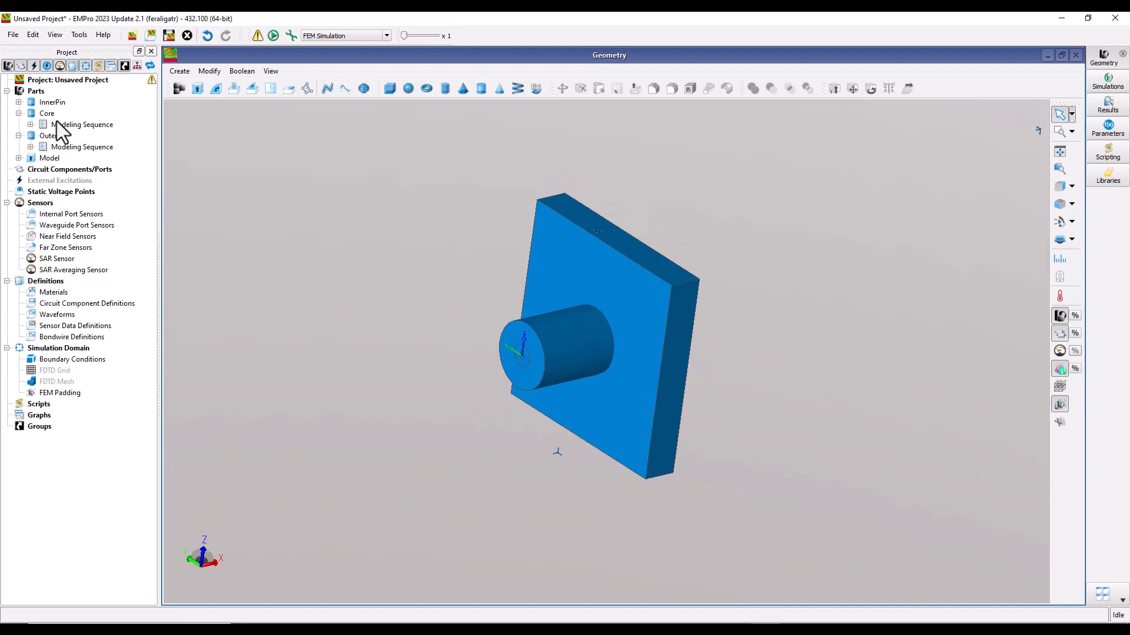
# - Collapse the Core and Outer entries in the parts tree and look through the default material library
pyautogui.click(19, 113)
pyautogui.click(18, 124)
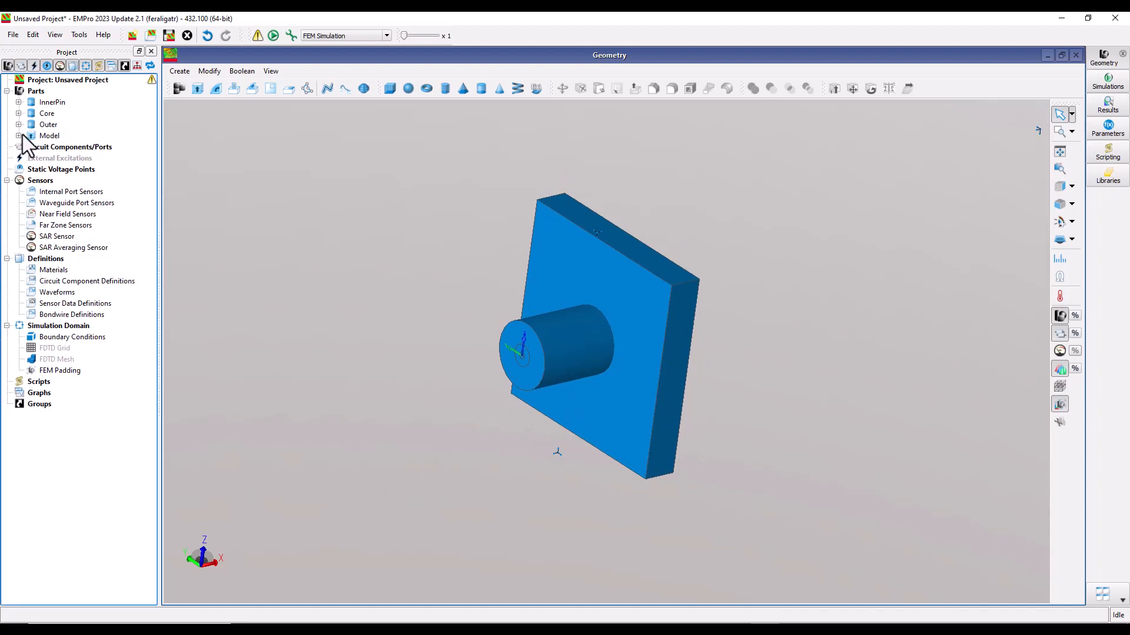
pyautogui.rightClick(54, 270)
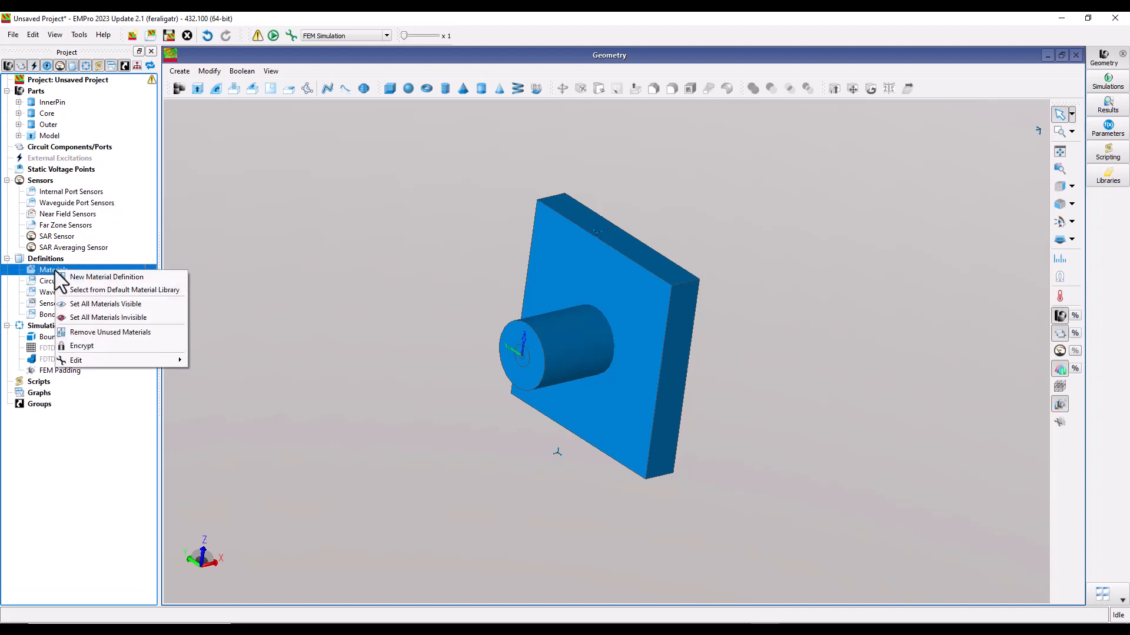
pyautogui.click(84, 290)
pyautogui.moveTo(488, 350); pyautogui.dragTo(665, 516)
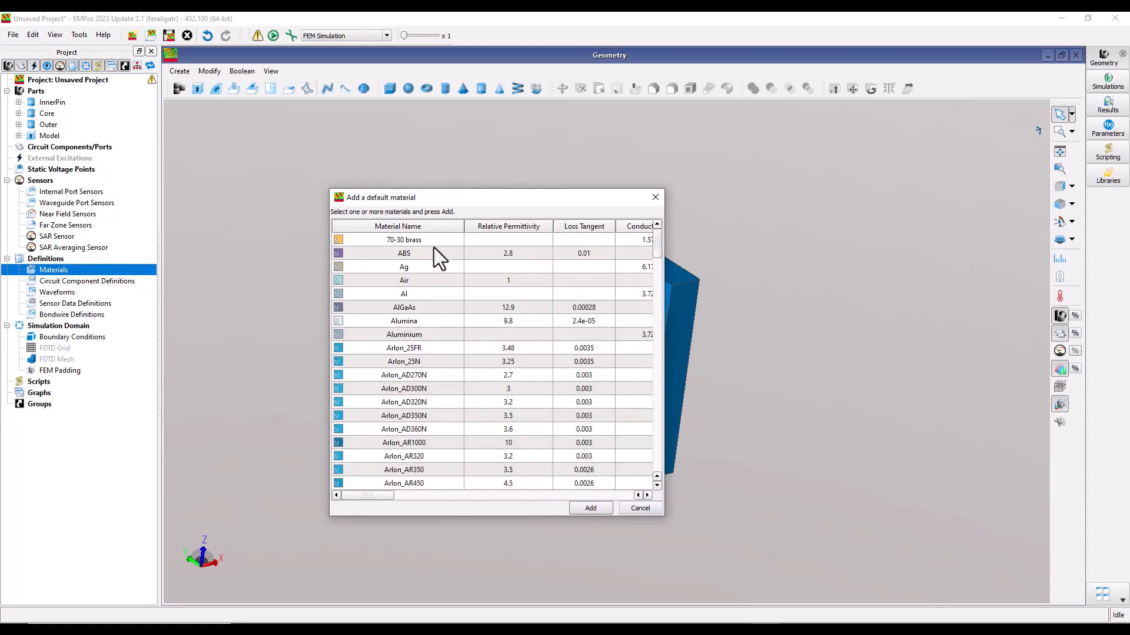
pyautogui.scroll(-12, 443, 394)
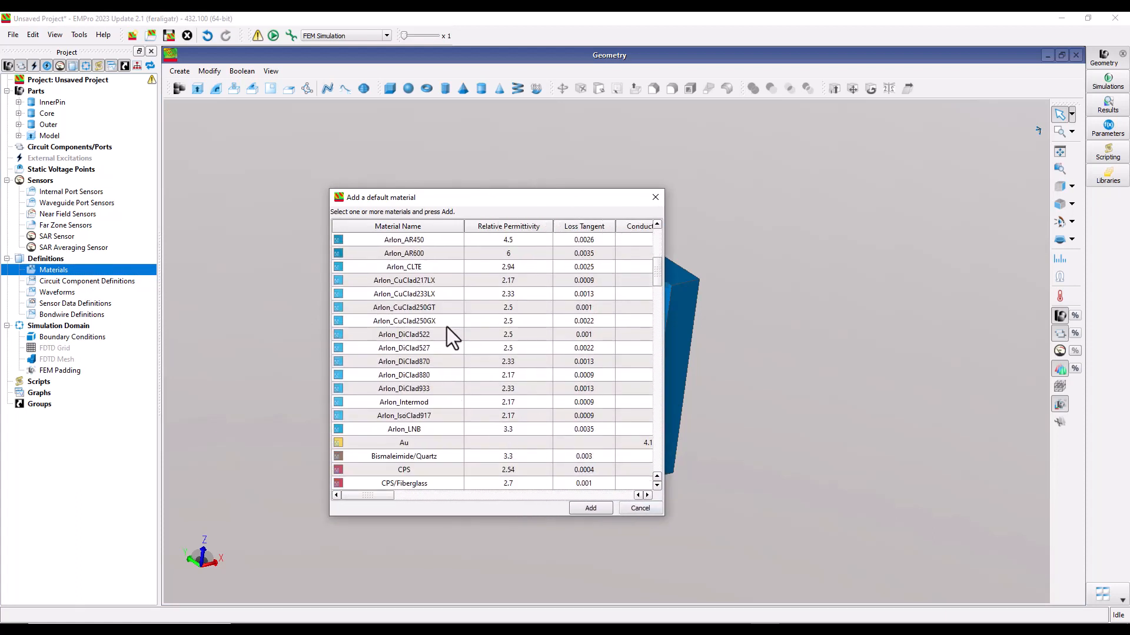
pyautogui.click(656, 197)
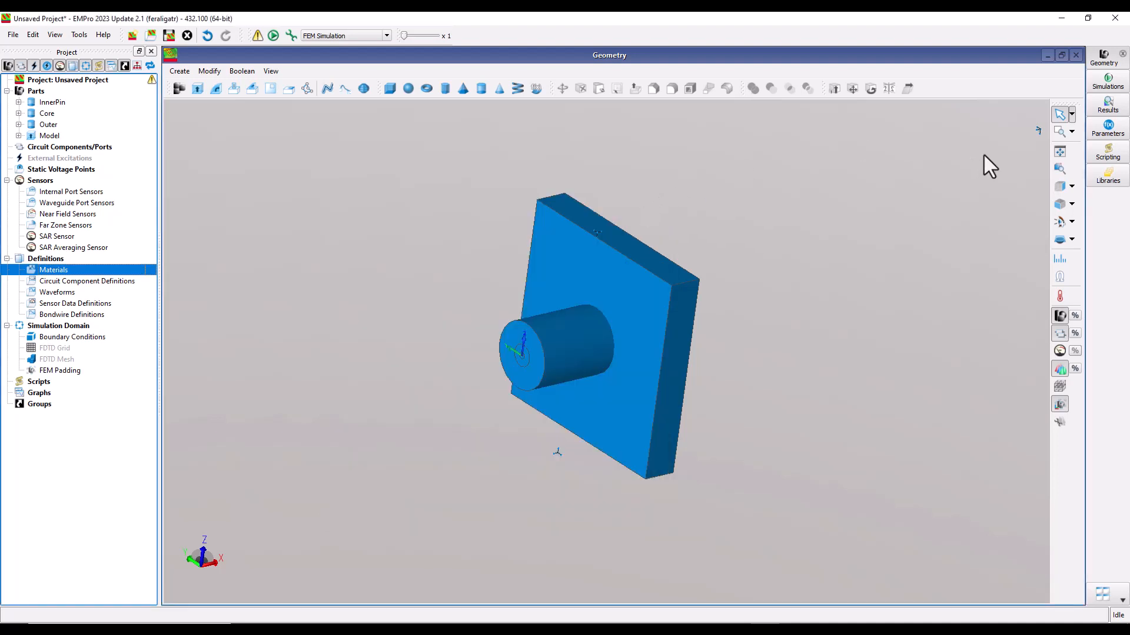
# - Examine the list of available project libraries and the options for creating a new library
pyautogui.click(1106, 177)
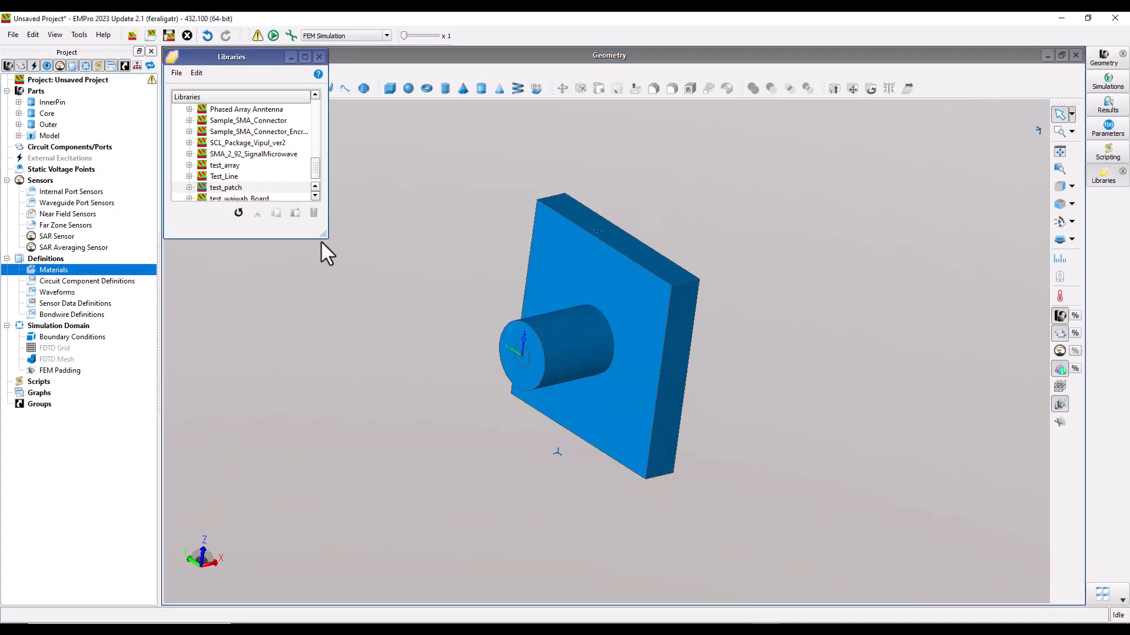
pyautogui.moveTo(323, 233); pyautogui.dragTo(625, 399)
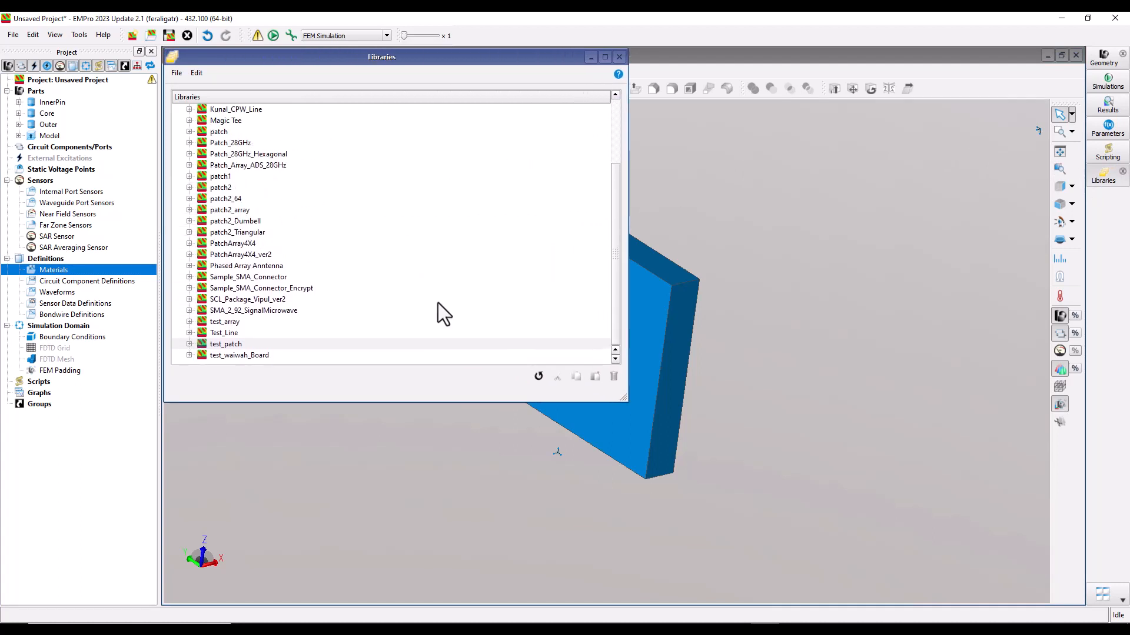
pyautogui.click(175, 73)
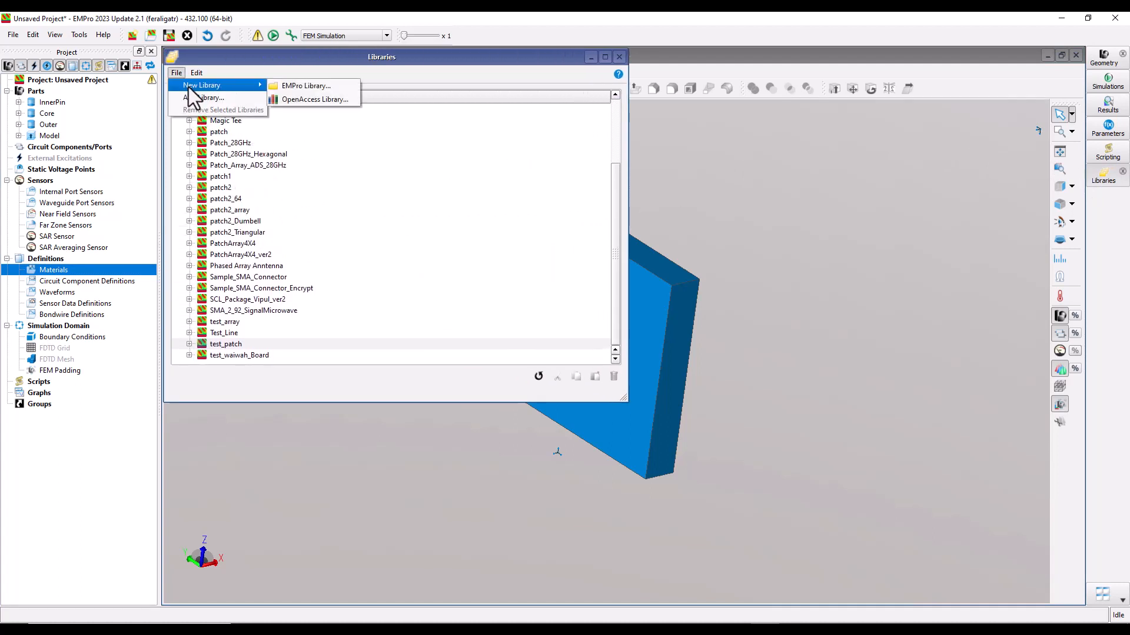
pyautogui.moveTo(615, 213); pyautogui.dragTo(616, 119)
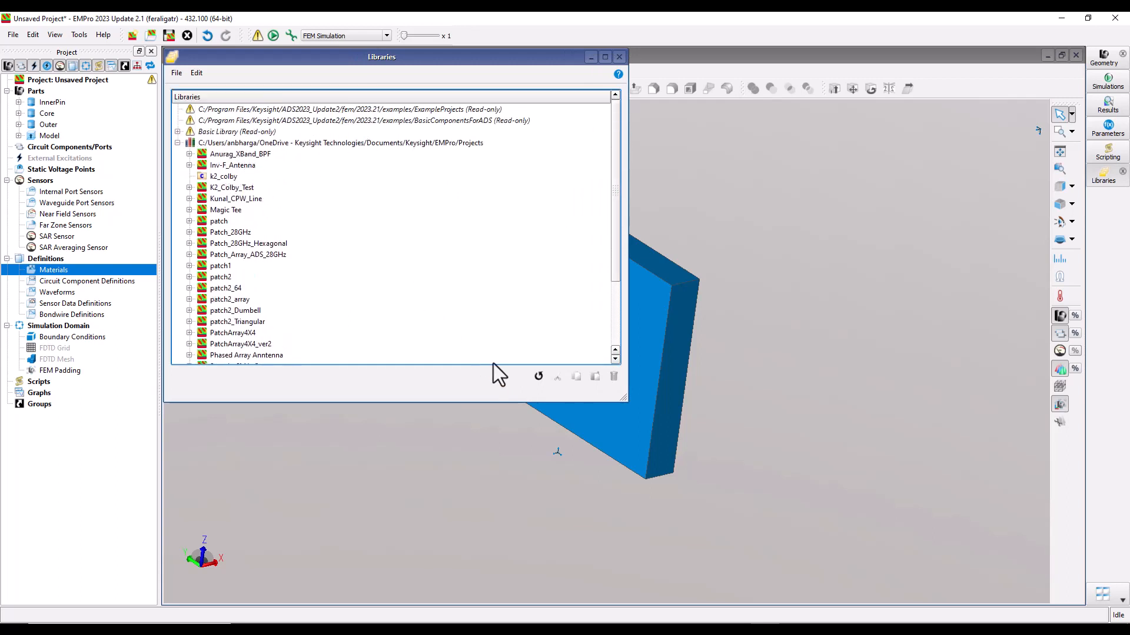
pyautogui.click(619, 57)
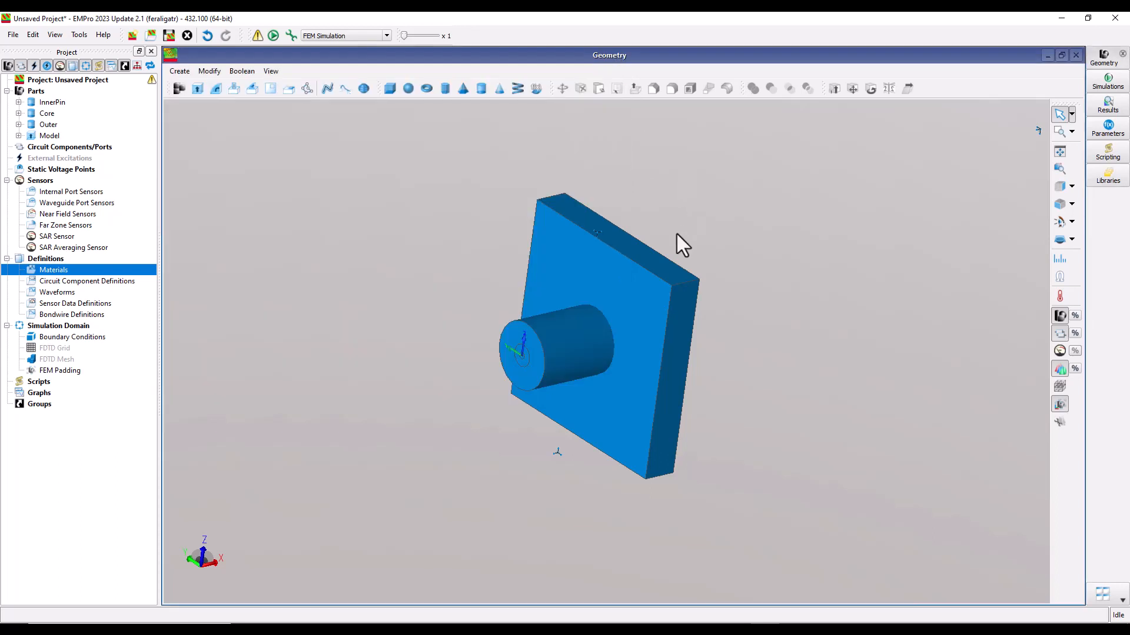
# - Add Gold and PTFE from the default material library to the project's material definitions
pyautogui.rightClick(66, 272)
pyautogui.click(101, 291)
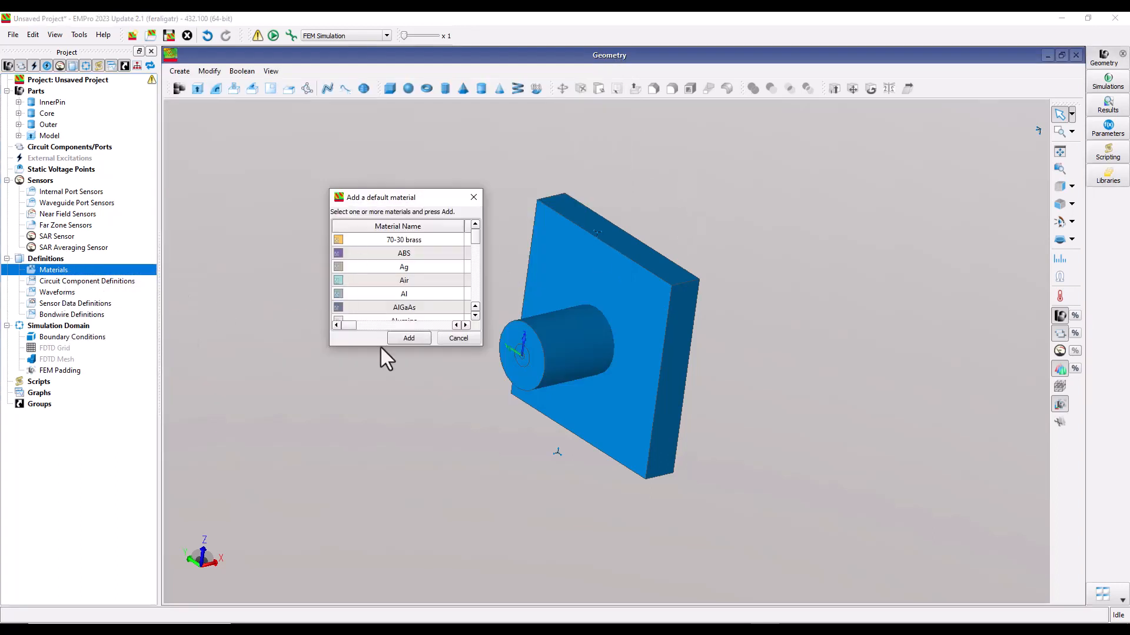
pyautogui.moveTo(475, 347); pyautogui.dragTo(659, 500)
pyautogui.click(407, 348)
pyautogui.press('g')
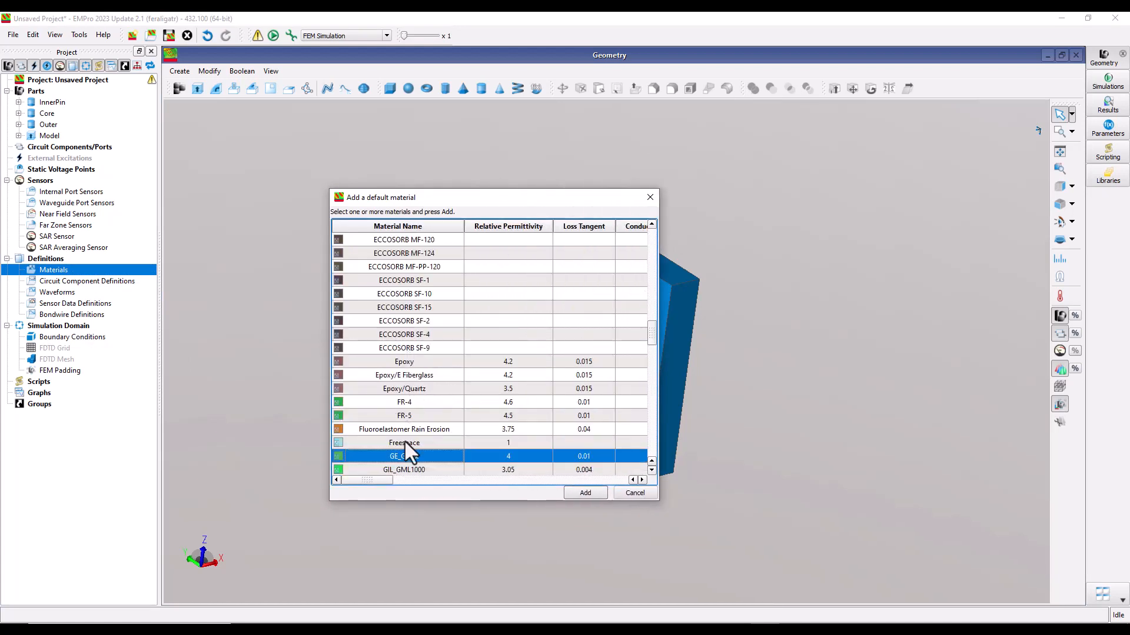
pyautogui.scroll(-2, 436, 429)
pyautogui.click(436, 429)
pyautogui.scroll(-3, 432, 427)
pyautogui.click(401, 402)
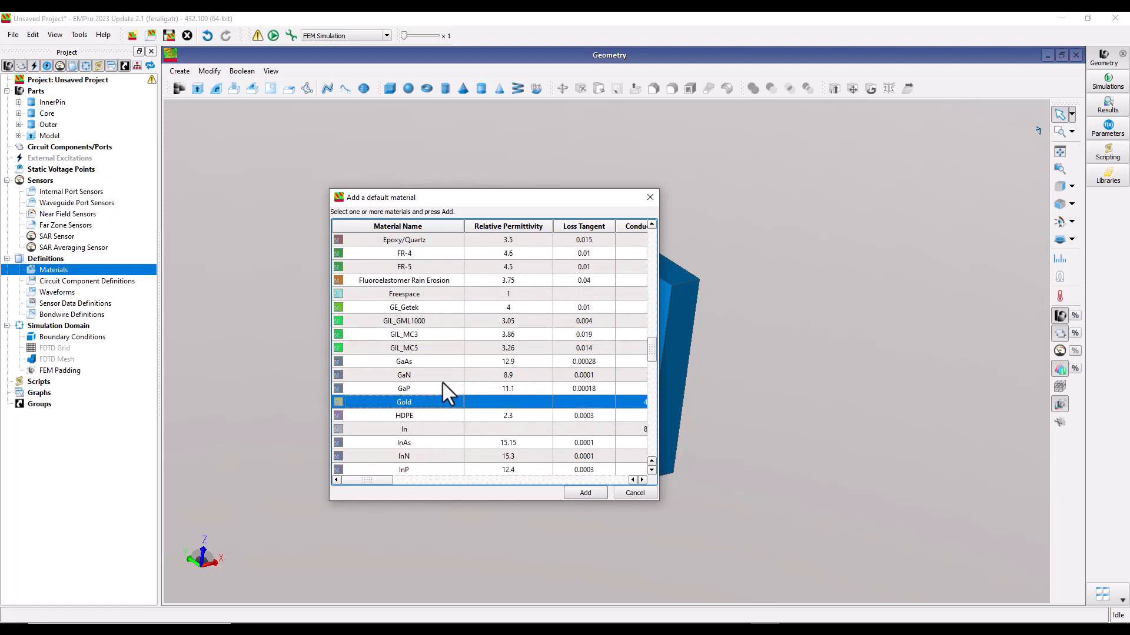
pyautogui.scroll(-15, 433, 377)
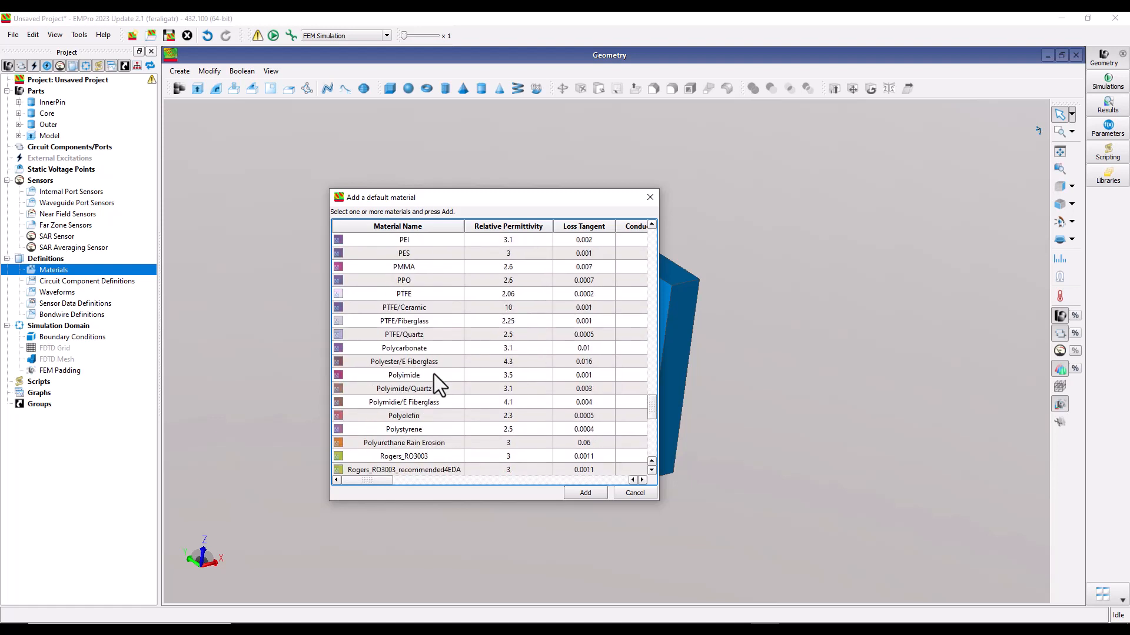
pyautogui.click(422, 294)
pyautogui.click(583, 493)
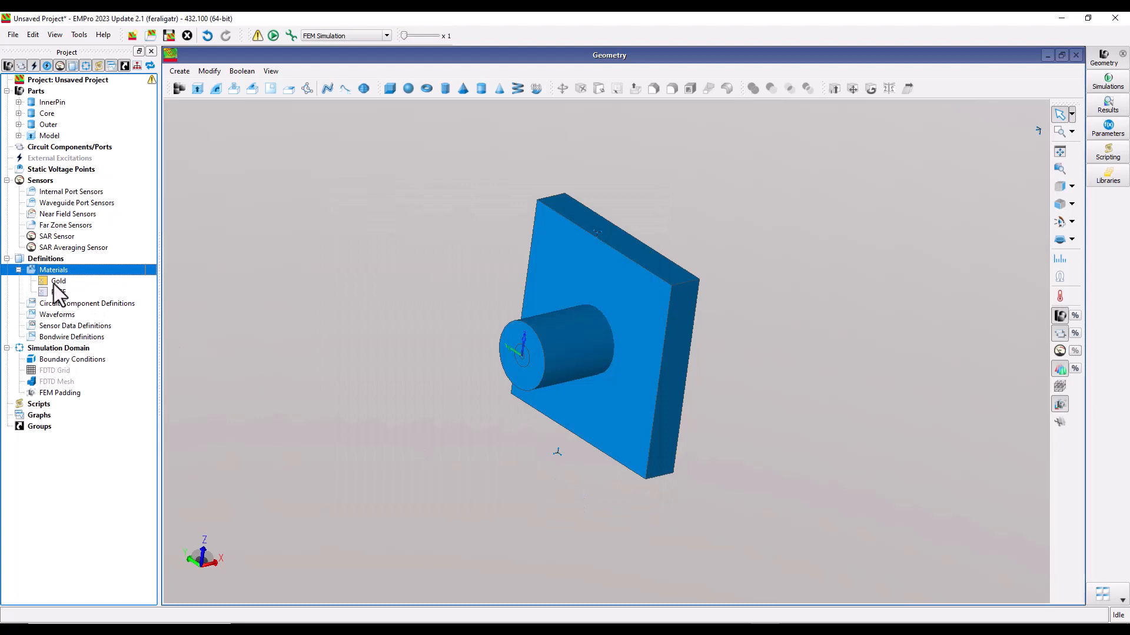
# - Rename the extruded square block part as Flange
pyautogui.click(49, 136)
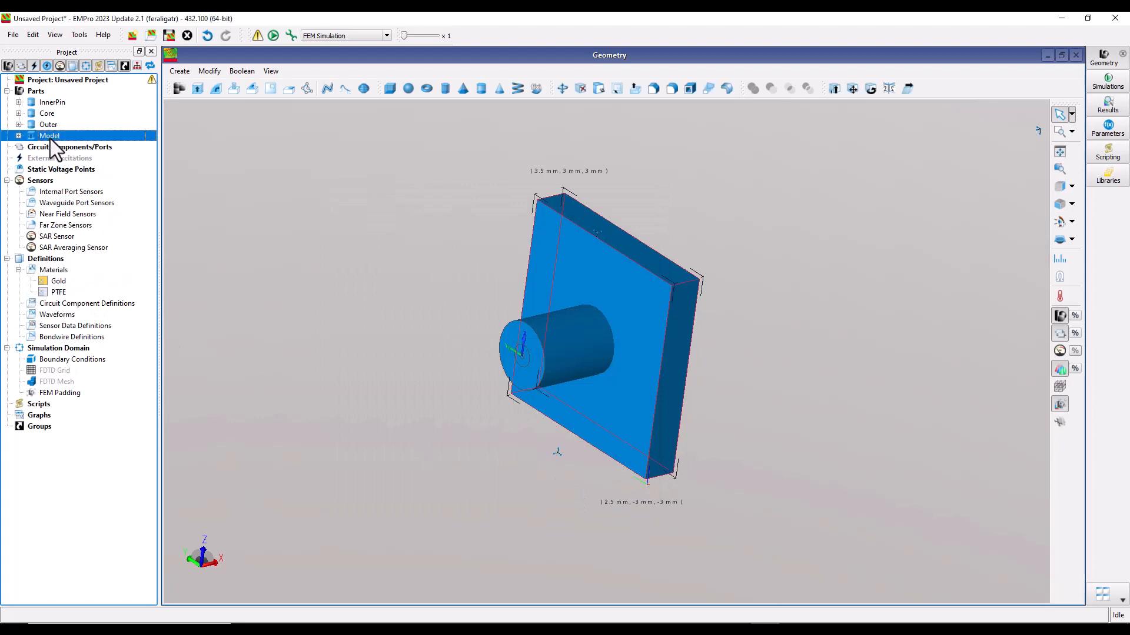
pyautogui.click(49, 139)
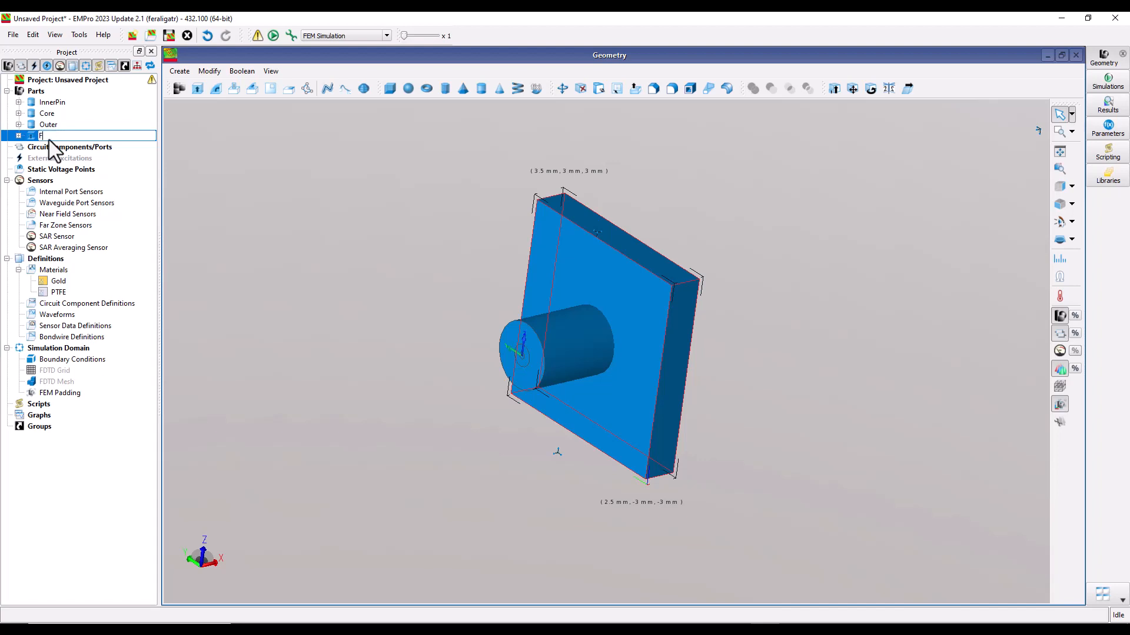
pyautogui.click(338, 229)
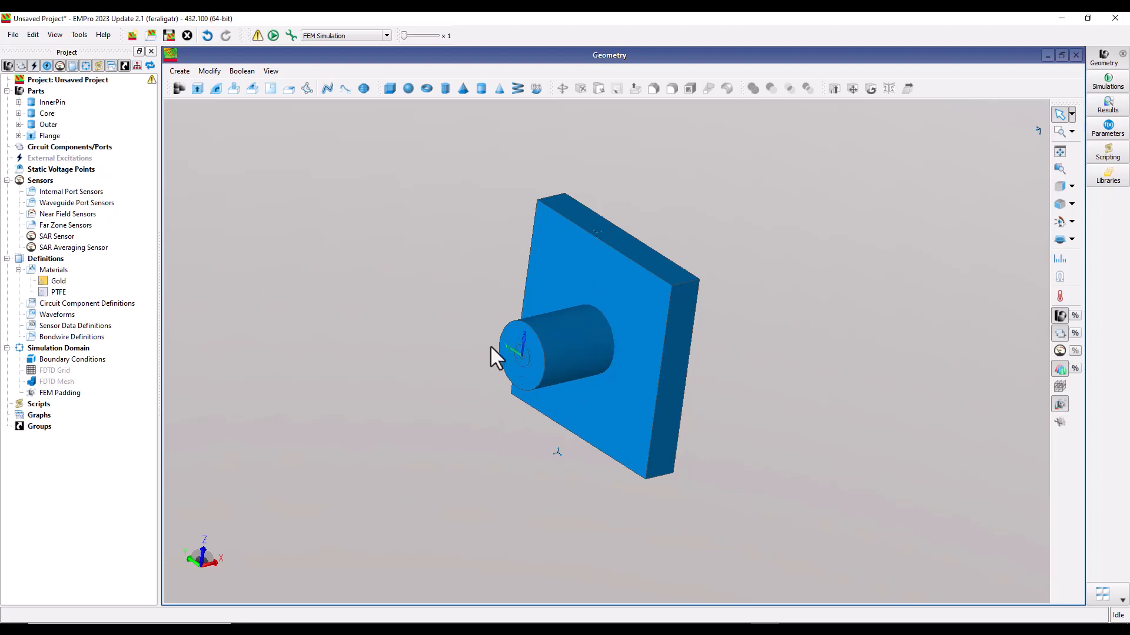
# - Subtract the Outer cylinder from the Flange with a Boolean operation, keeping the original Outer part
pyautogui.moveTo(549, 436); pyautogui.dragTo(519, 452, button='middle')
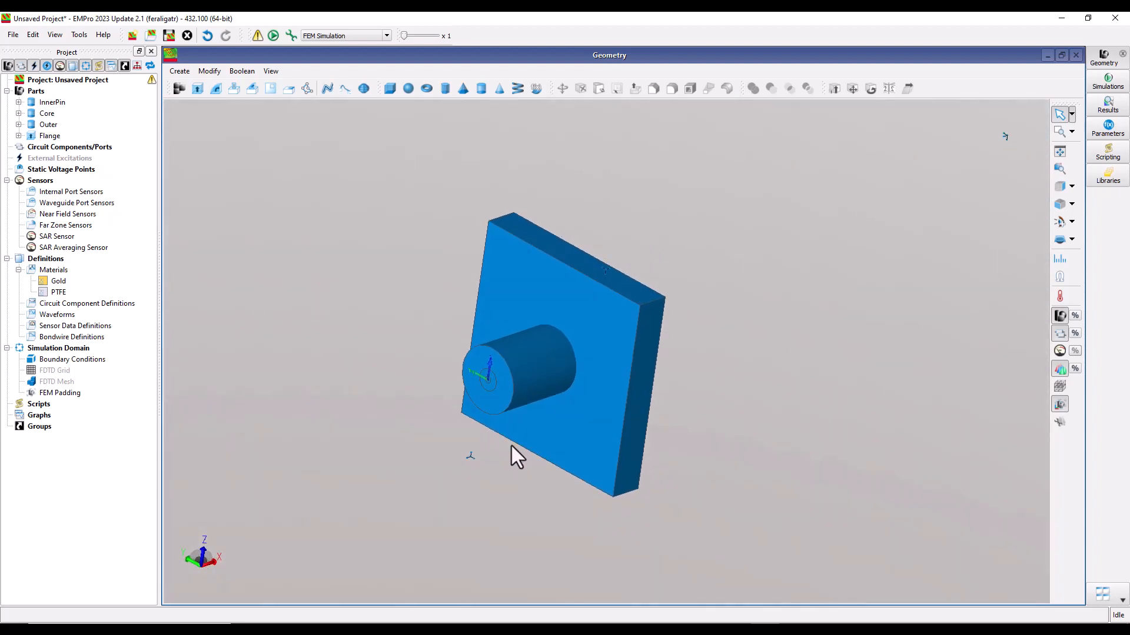
pyautogui.click(51, 138)
pyautogui.moveTo(423, 387); pyautogui.dragTo(554, 396, button='middle')
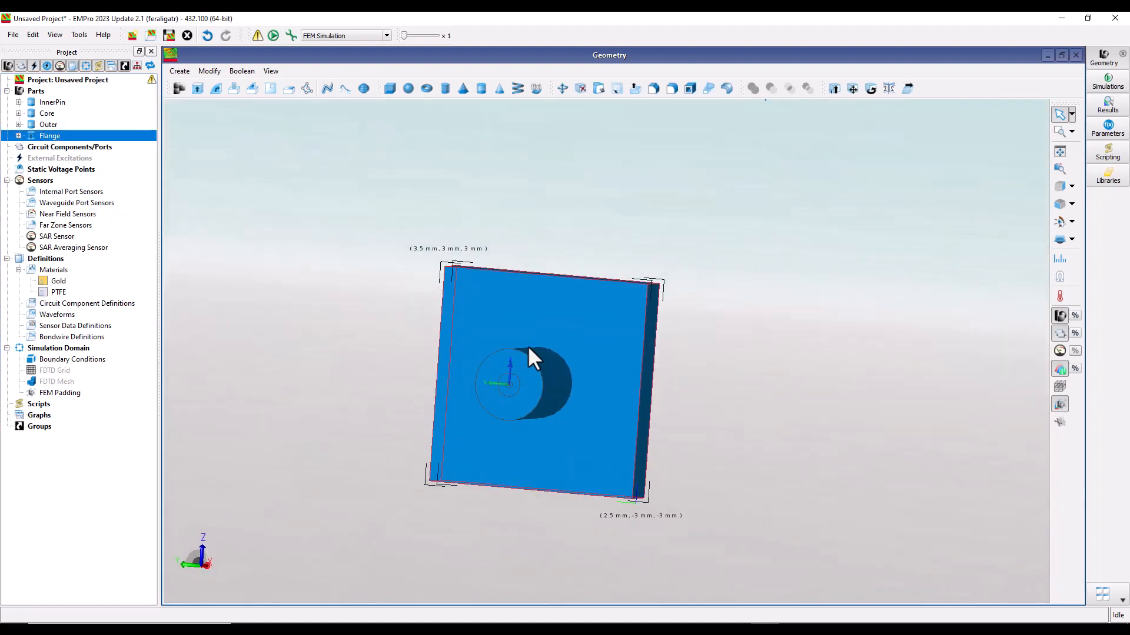
pyautogui.keyDown('ctrl'); pyautogui.click(52, 126); pyautogui.keyUp('ctrl')
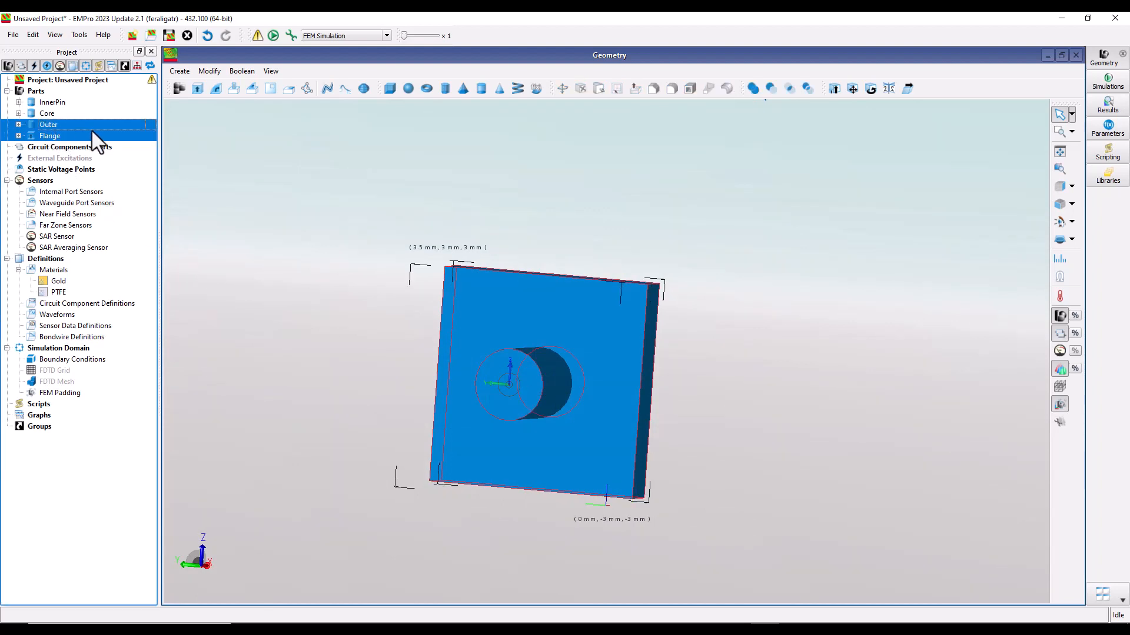
pyautogui.rightClick(51, 122)
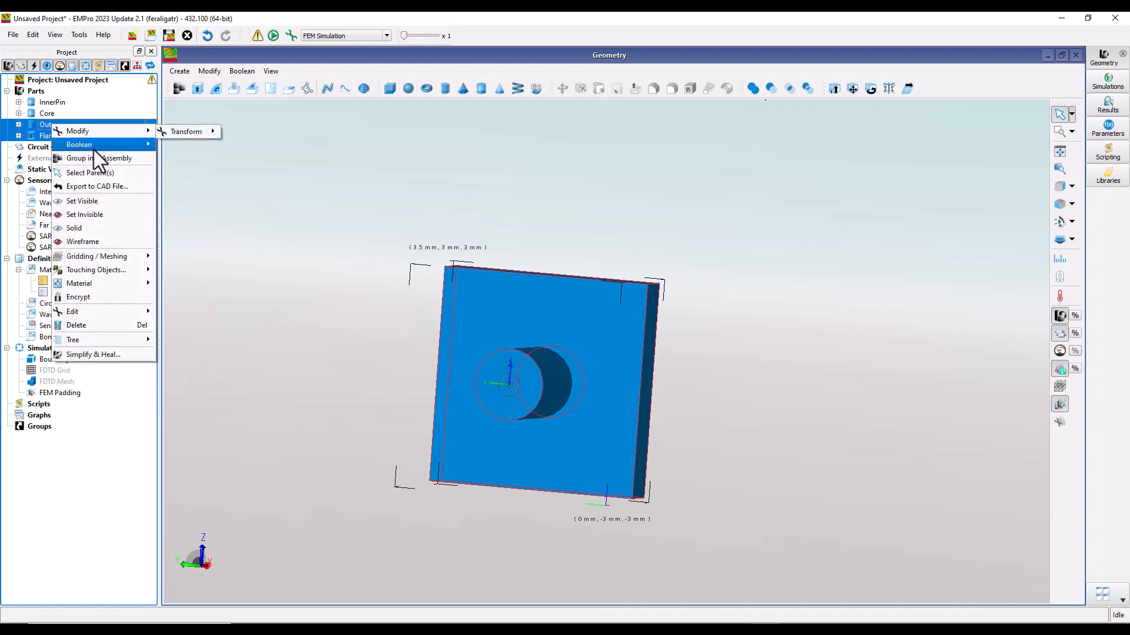
pyautogui.moveTo(94, 149)
pyautogui.click(179, 145)
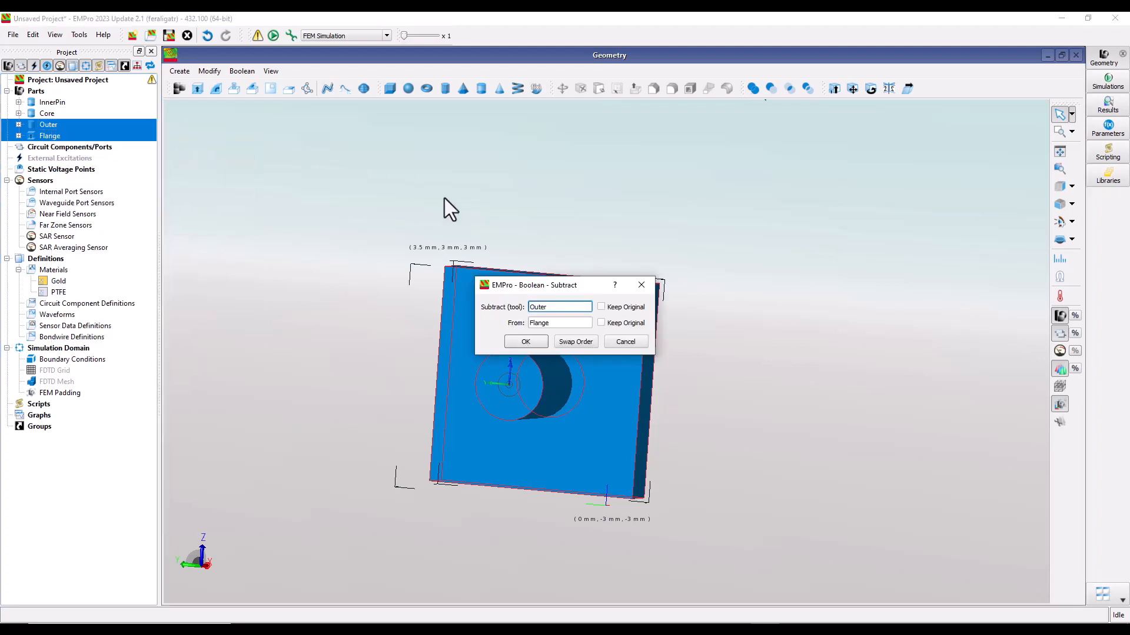
pyautogui.moveTo(561, 284); pyautogui.dragTo(379, 176)
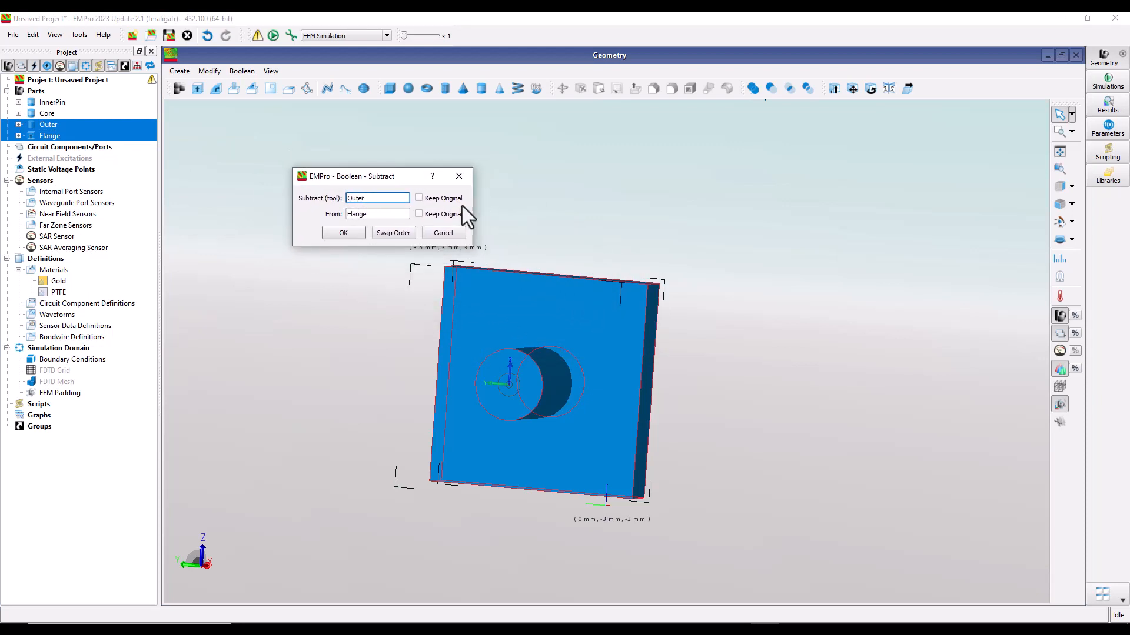
pyautogui.click(418, 198)
pyautogui.click(346, 233)
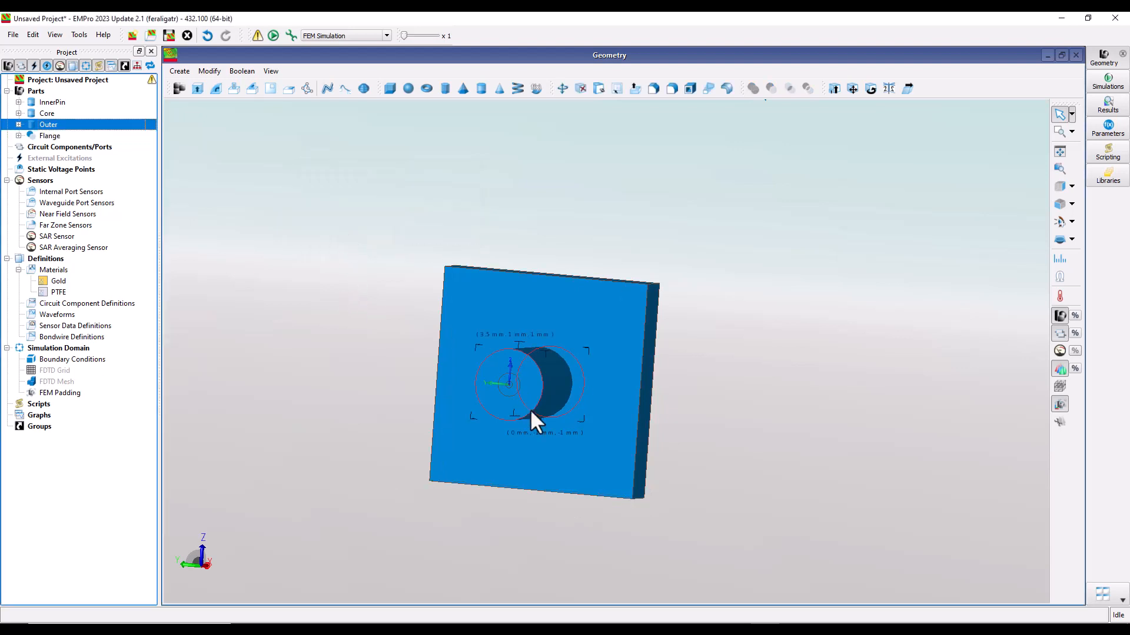
# - Subtract the Core from the Outer part with a Boolean operation, keeping the original Core
pyautogui.keyDown('ctrl'); pyautogui.click(48, 115); pyautogui.keyUp('ctrl')
pyautogui.rightClick(48, 115)
pyautogui.moveTo(118, 137)
pyautogui.click(165, 139)
pyautogui.moveTo(496, 282); pyautogui.dragTo(298, 167)
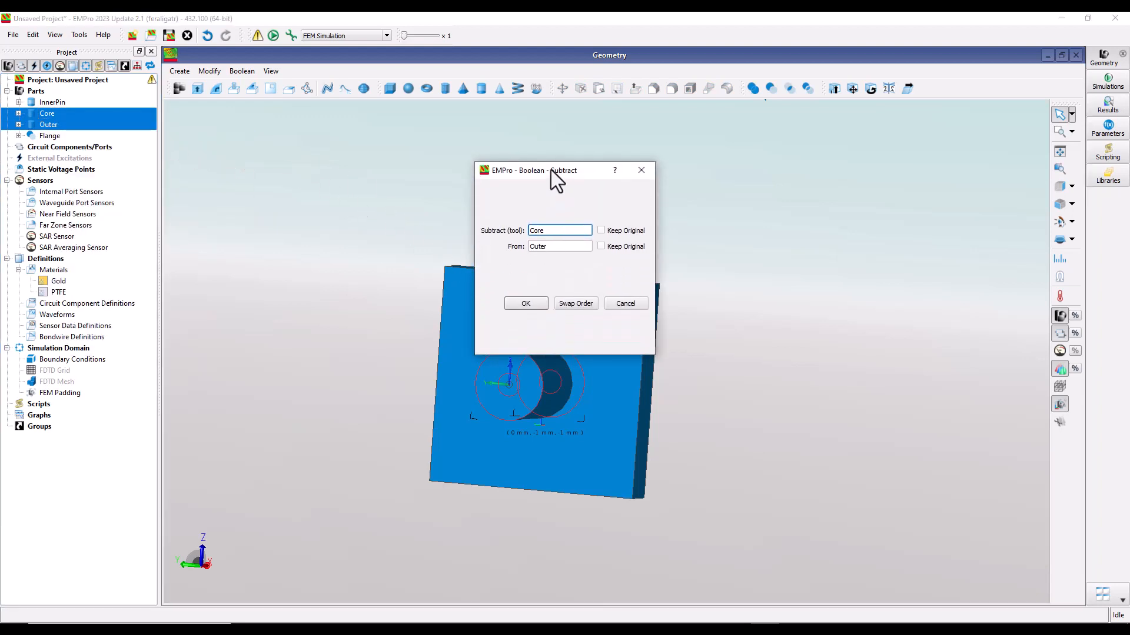
pyautogui.moveTo(550, 171); pyautogui.dragTo(271, 135)
pyautogui.click(323, 196)
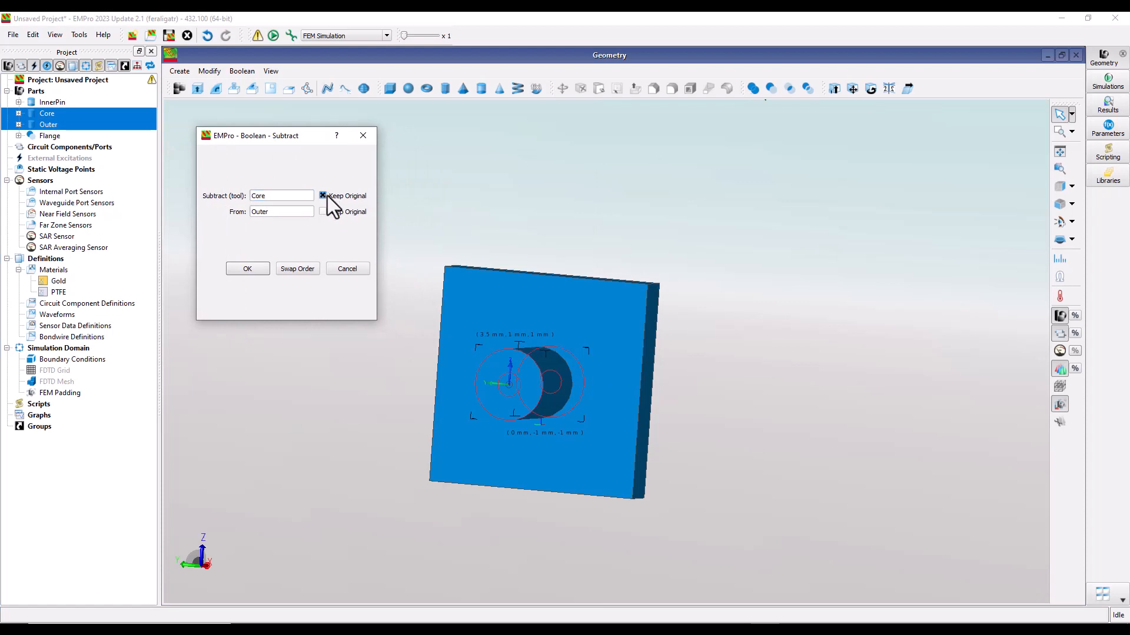
pyautogui.click(248, 269)
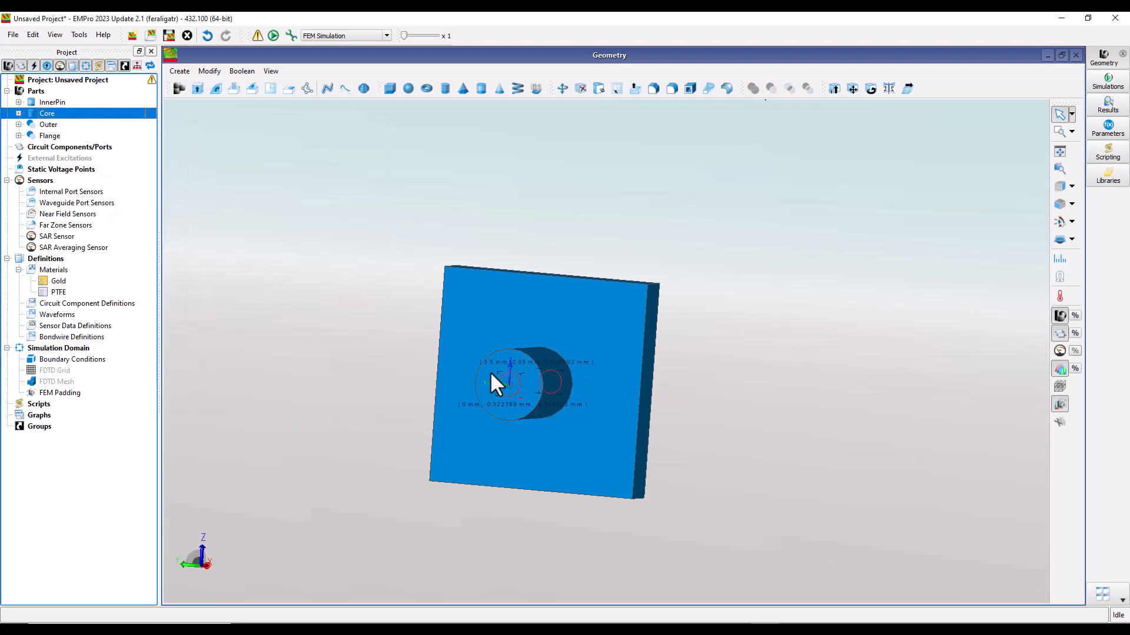
# - Subtract the InnerPin from the Core with a Boolean operation, keeping the original InnerPin
pyautogui.keyDown('ctrl'); pyautogui.click(58, 104); pyautogui.keyUp('ctrl')
pyautogui.rightClick(56, 104)
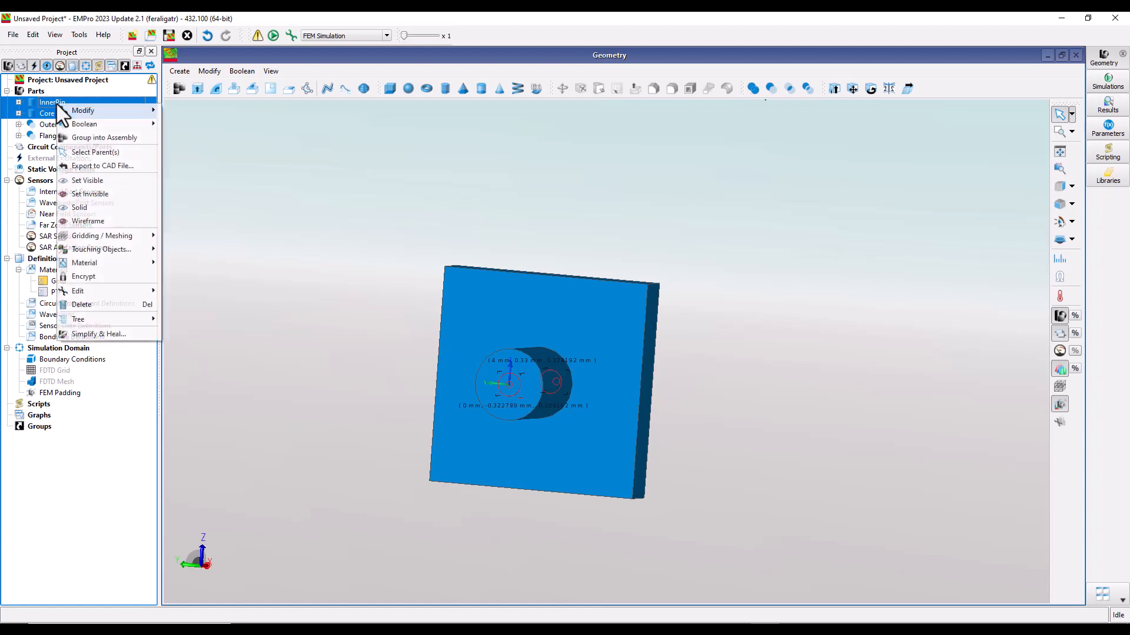
pyautogui.moveTo(81, 127)
pyautogui.click(173, 125)
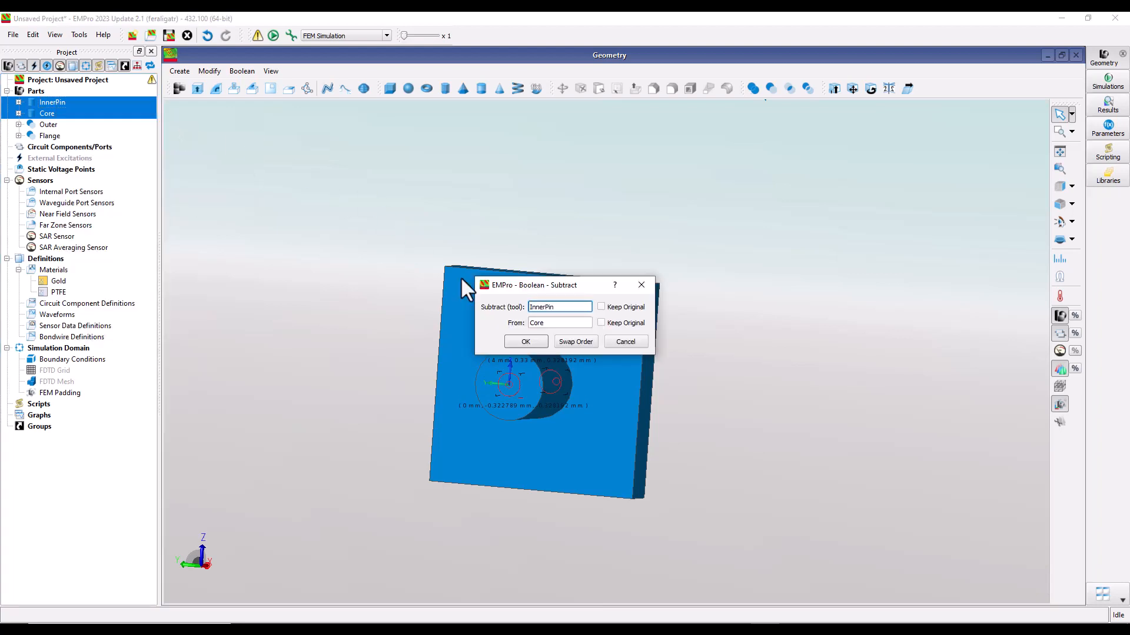
pyautogui.click(609, 307)
pyautogui.moveTo(581, 287); pyautogui.dragTo(272, 145)
pyautogui.click(228, 194)
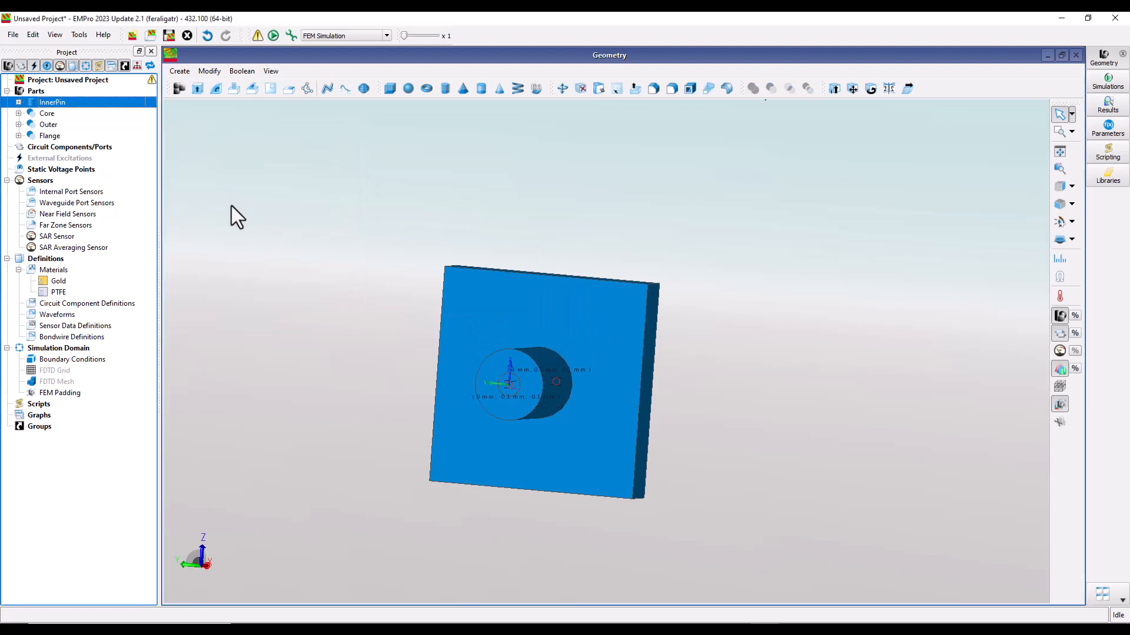
# - Hide all parts and inspect Flange, Outer, Core and InnerPin one at a time to check the subtractions, and show all parts again
pyautogui.moveTo(372, 376); pyautogui.dragTo(347, 375, button='middle')
pyautogui.click(345, 354)
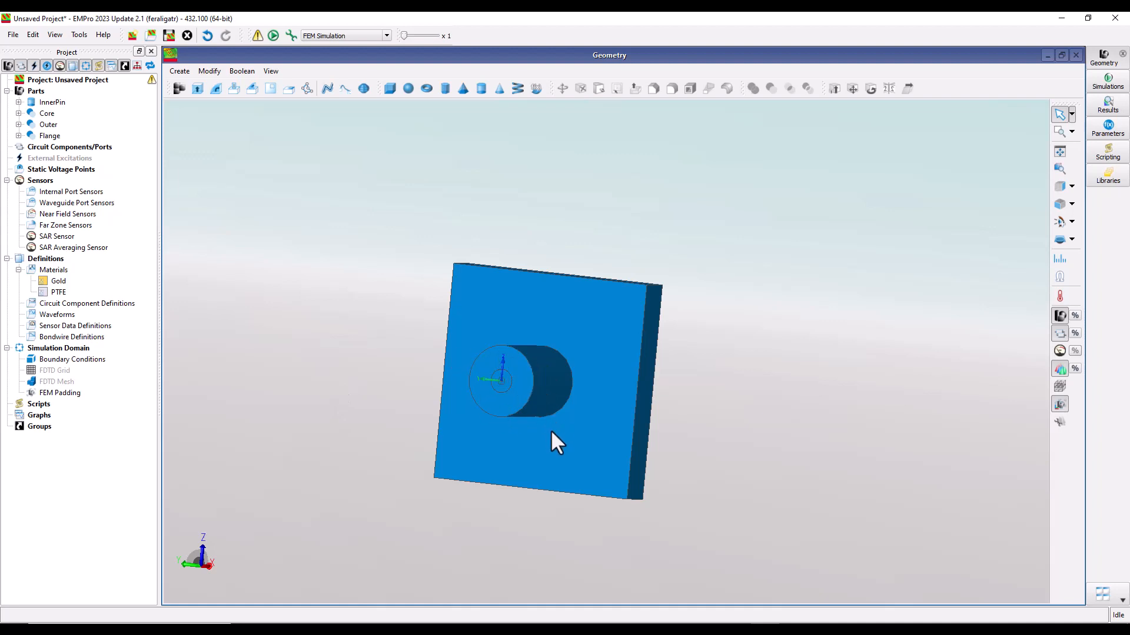
pyautogui.moveTo(555, 460); pyautogui.dragTo(630, 471, button='middle')
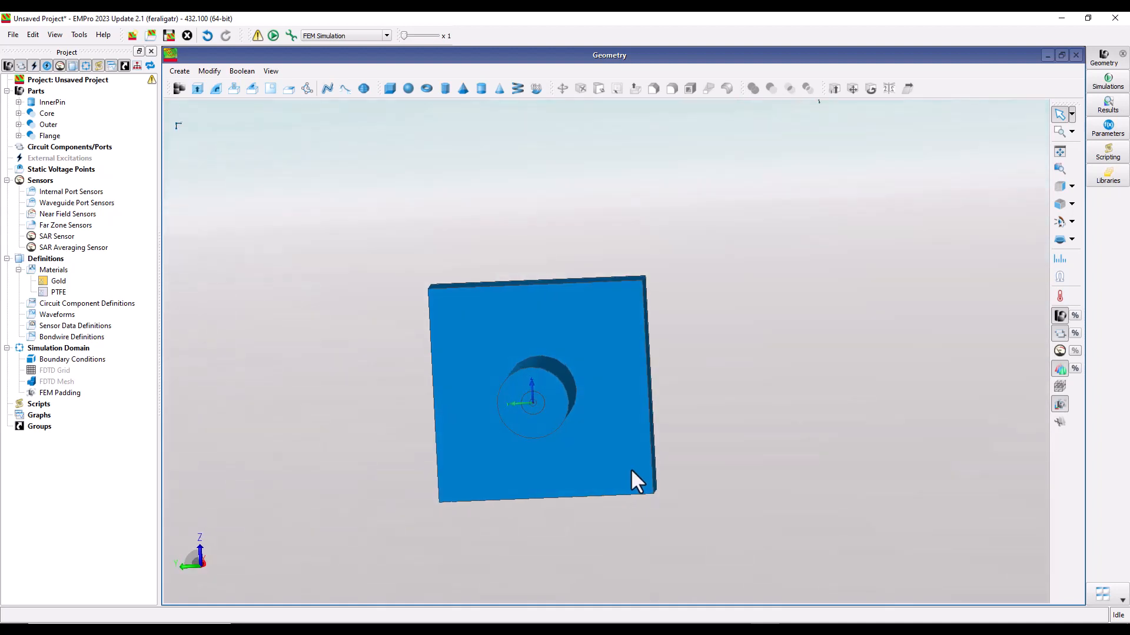
pyautogui.click(1060, 318)
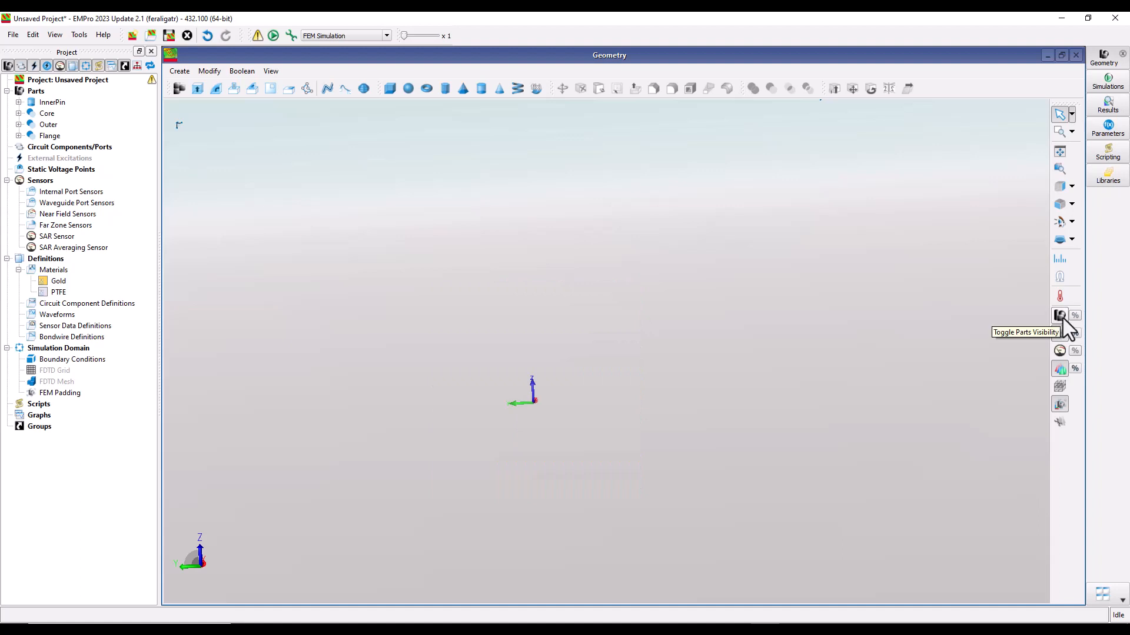
pyautogui.click(42, 136)
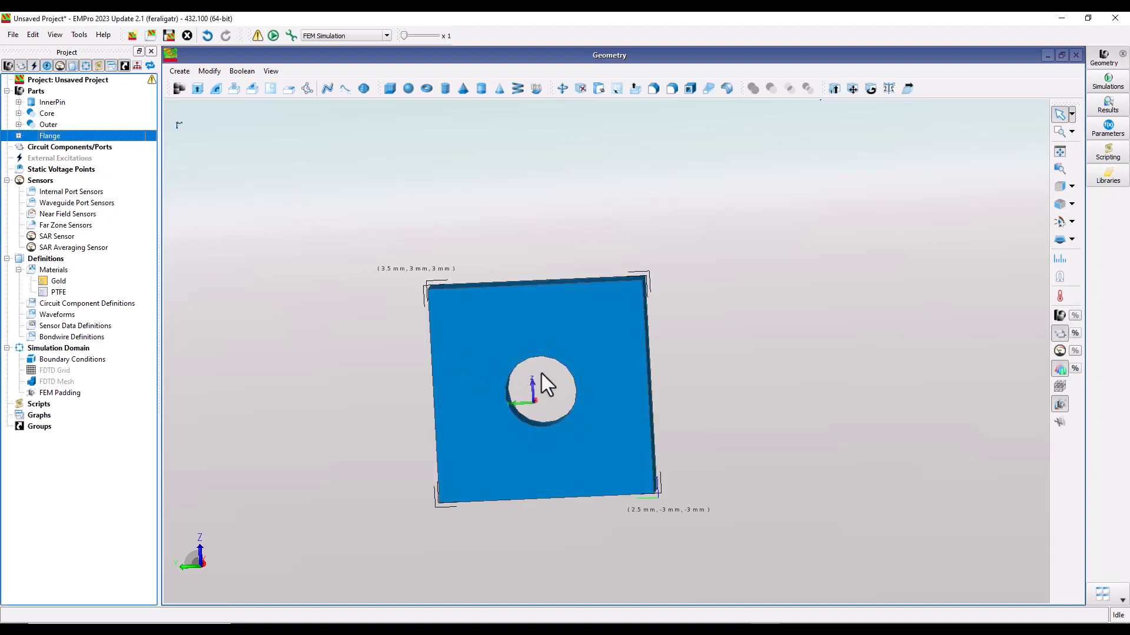
pyautogui.click(50, 125)
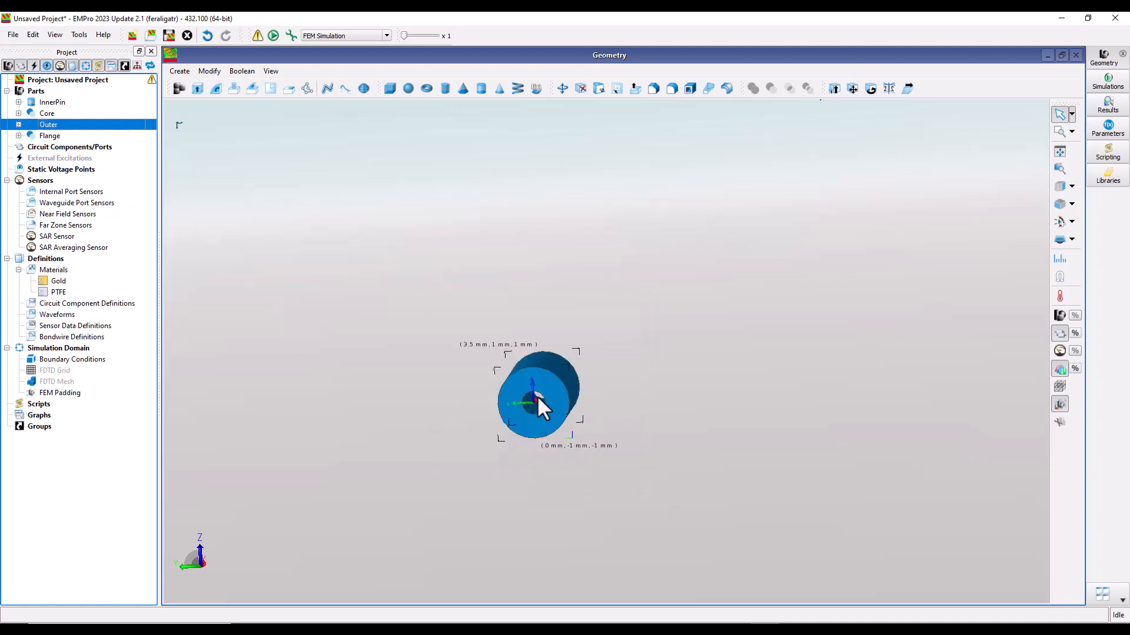
pyautogui.click(44, 114)
pyautogui.scroll(5, 537, 389)
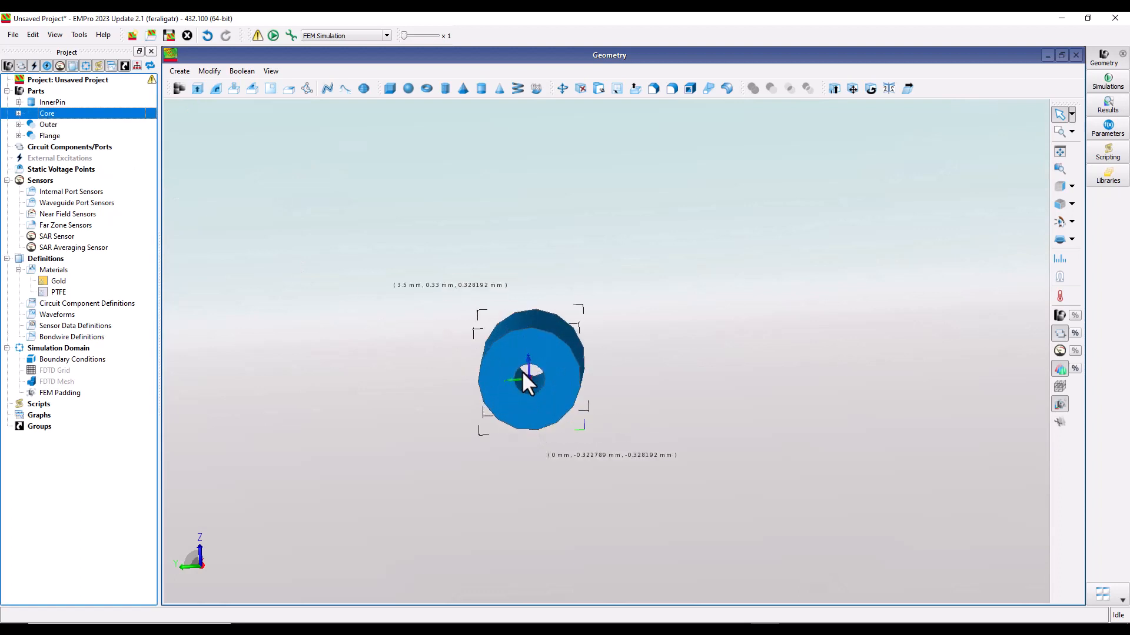
pyautogui.click(52, 103)
pyautogui.moveTo(540, 374); pyautogui.dragTo(503, 393, button='middle')
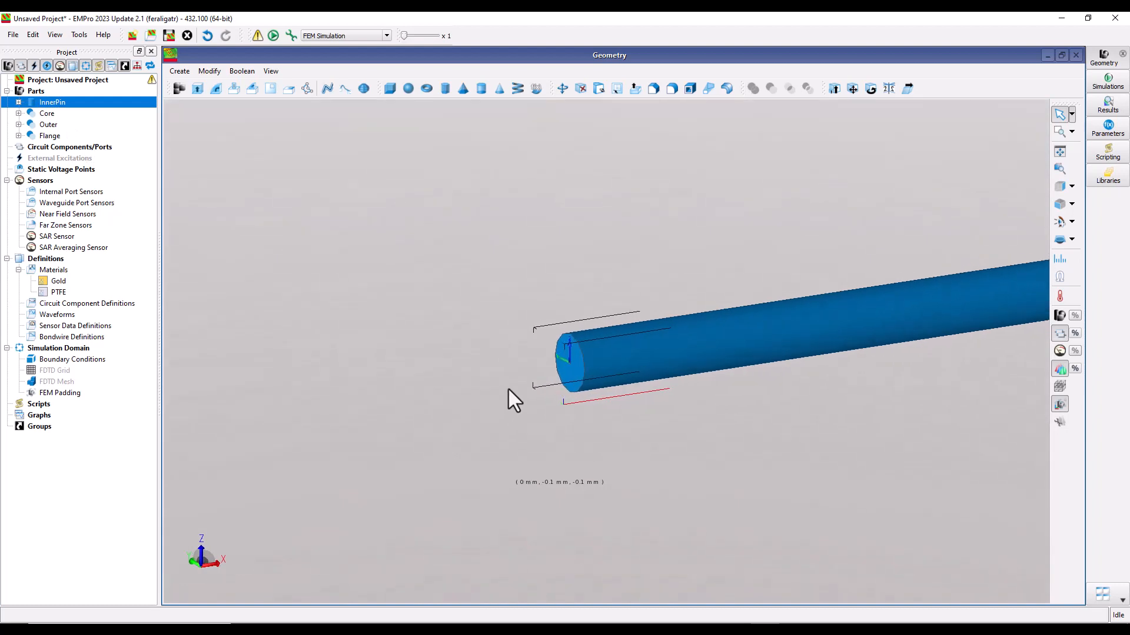
pyautogui.scroll(-3, 514, 372)
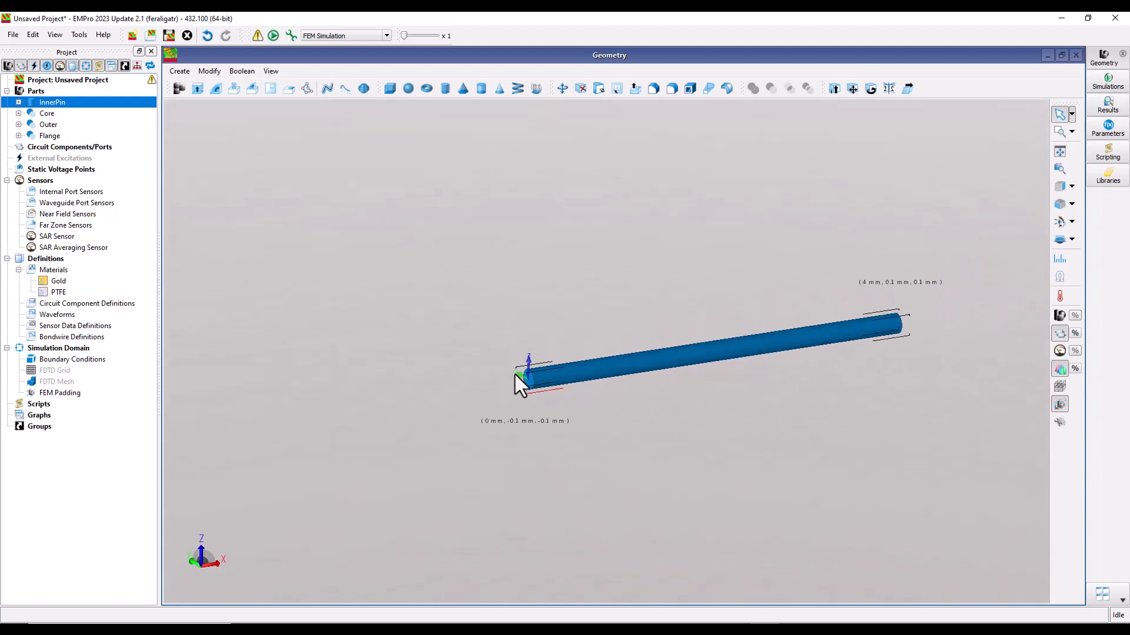
pyautogui.click(1059, 318)
pyautogui.scroll(-4, 488, 337)
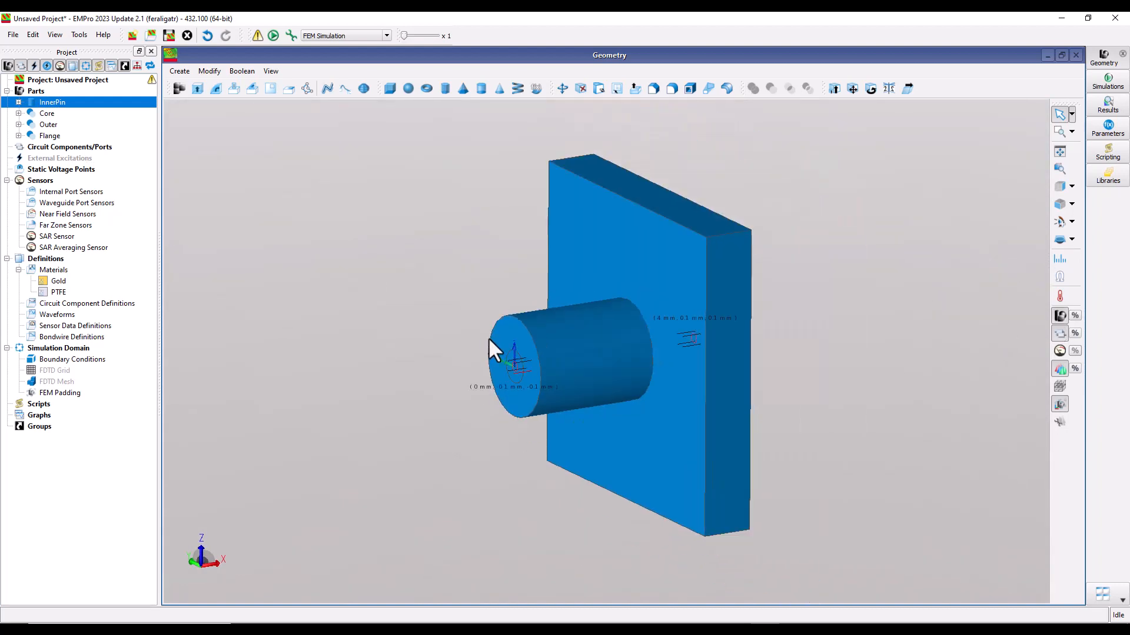
# - Assign Gold to the Flange, Outer and InnerPin parts and PTFE to the Core
pyautogui.moveTo(398, 299); pyautogui.dragTo(338, 298, button='middle')
pyautogui.moveTo(55, 284); pyautogui.dragTo(51, 145)
pyautogui.moveTo(49, 286); pyautogui.dragTo(52, 126)
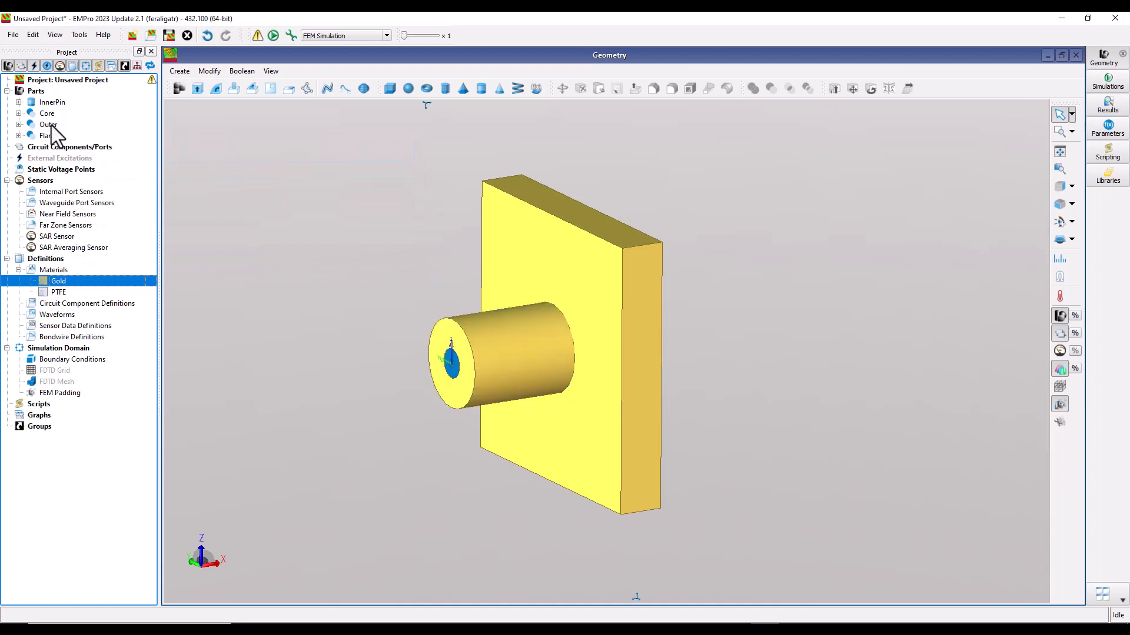
pyautogui.moveTo(57, 292); pyautogui.dragTo(50, 115)
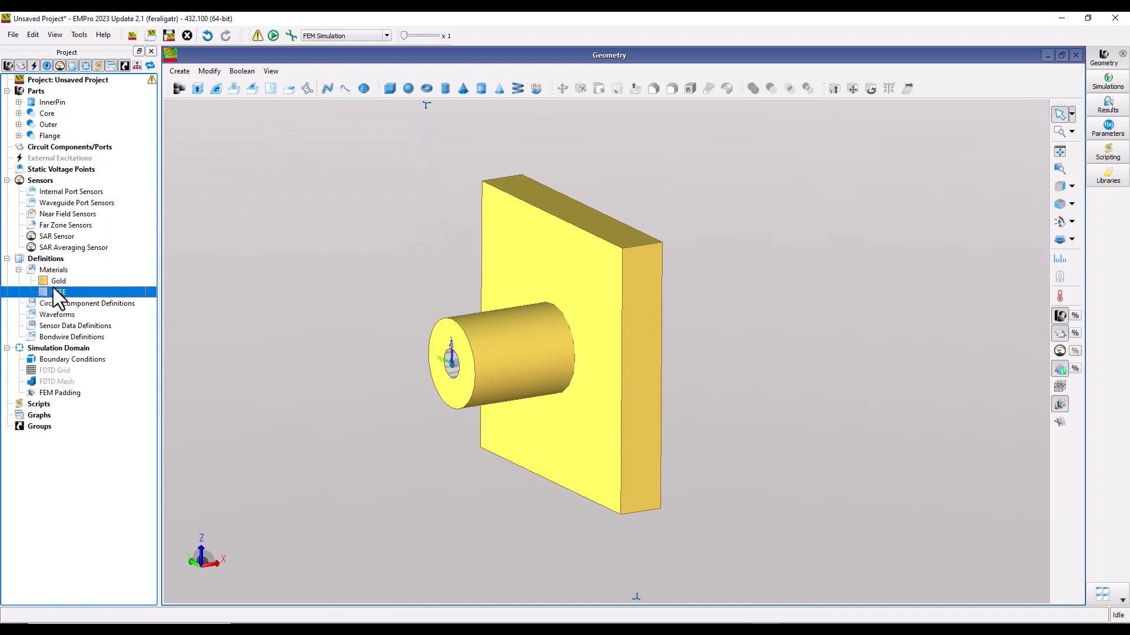
pyautogui.moveTo(55, 282); pyautogui.dragTo(50, 103)
pyautogui.moveTo(456, 379); pyautogui.dragTo(652, 399, button='middle')
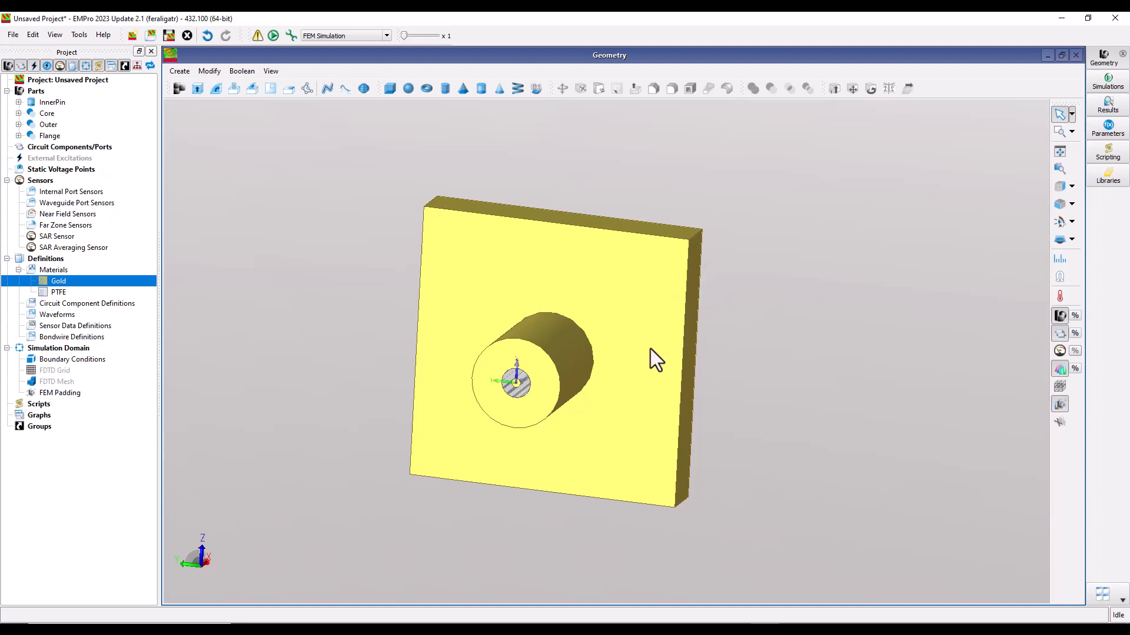
pyautogui.moveTo(658, 412); pyautogui.dragTo(627, 403, button='middle')
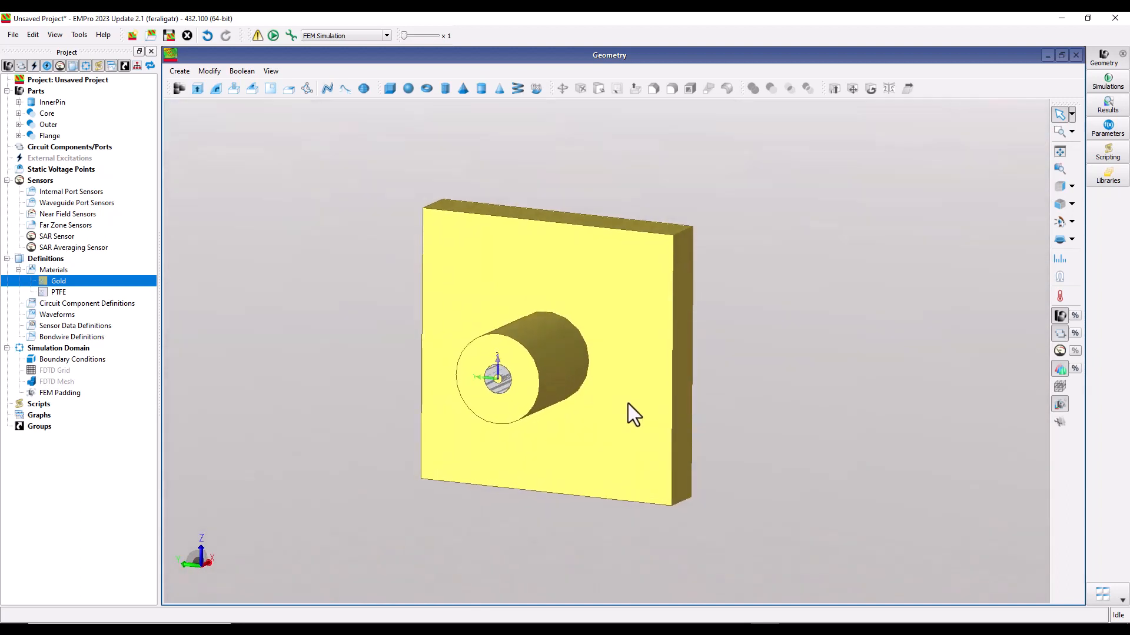
# - Create a new waveguide port located on the annular end face of the Outer part, at the end away from the Flange
pyautogui.rightClick(80, 147)
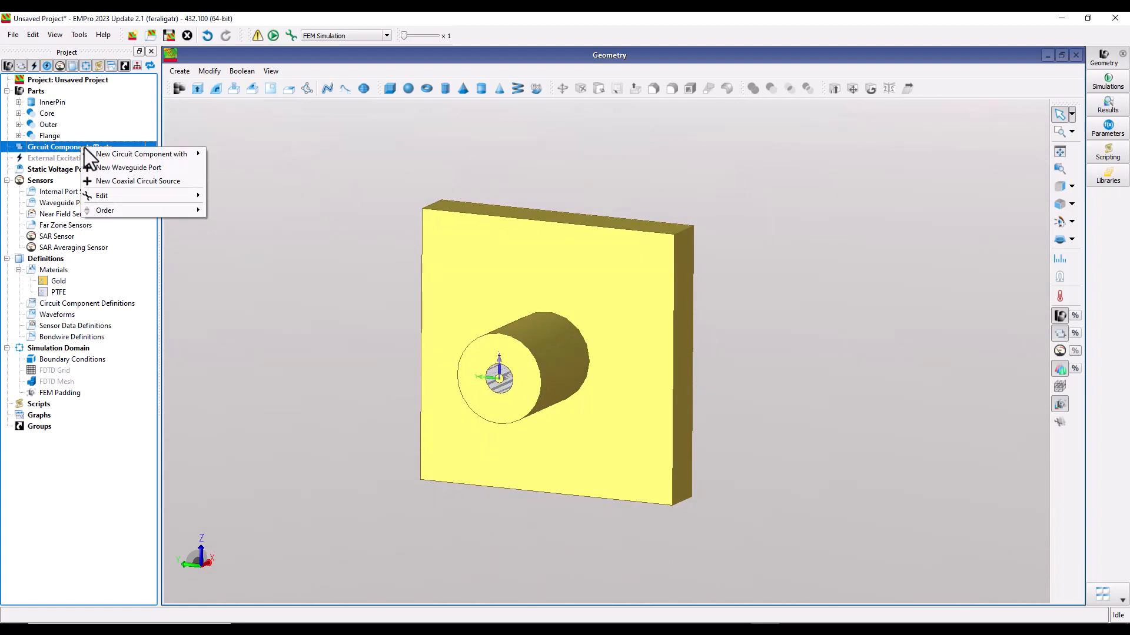
pyautogui.click(119, 169)
pyautogui.moveTo(447, 252); pyautogui.dragTo(179, 94)
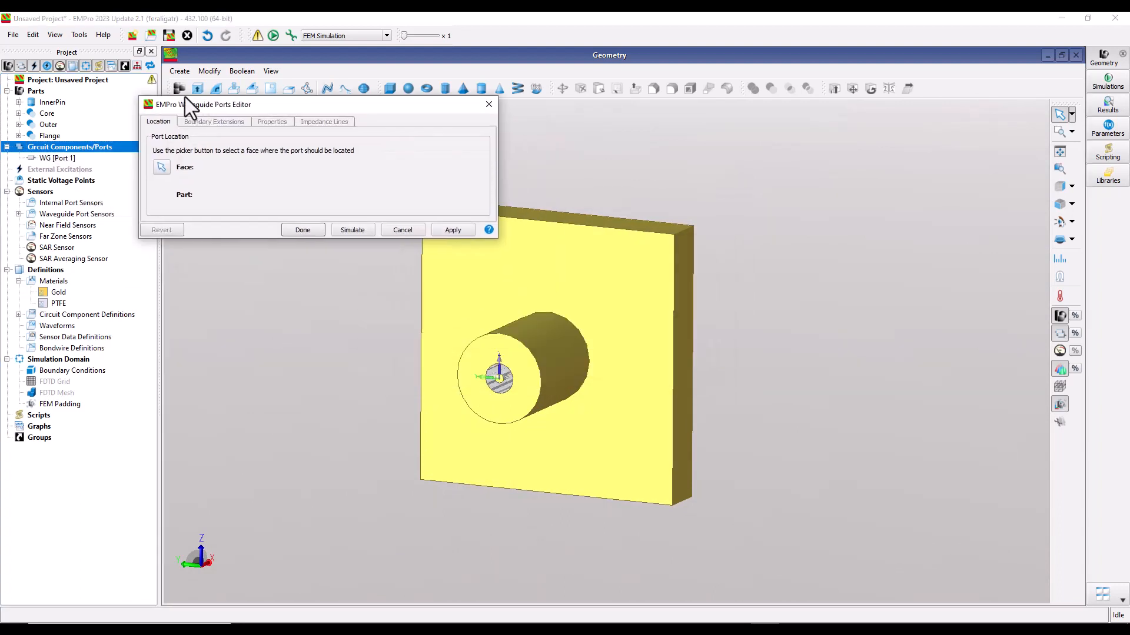
pyautogui.click(140, 158)
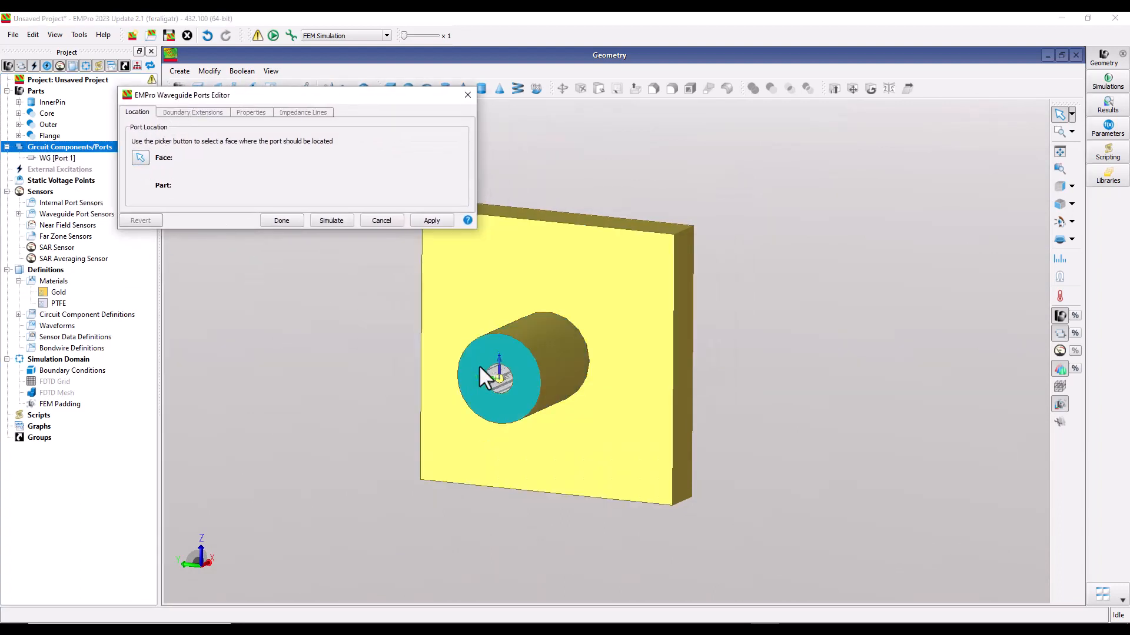
pyautogui.click(520, 364)
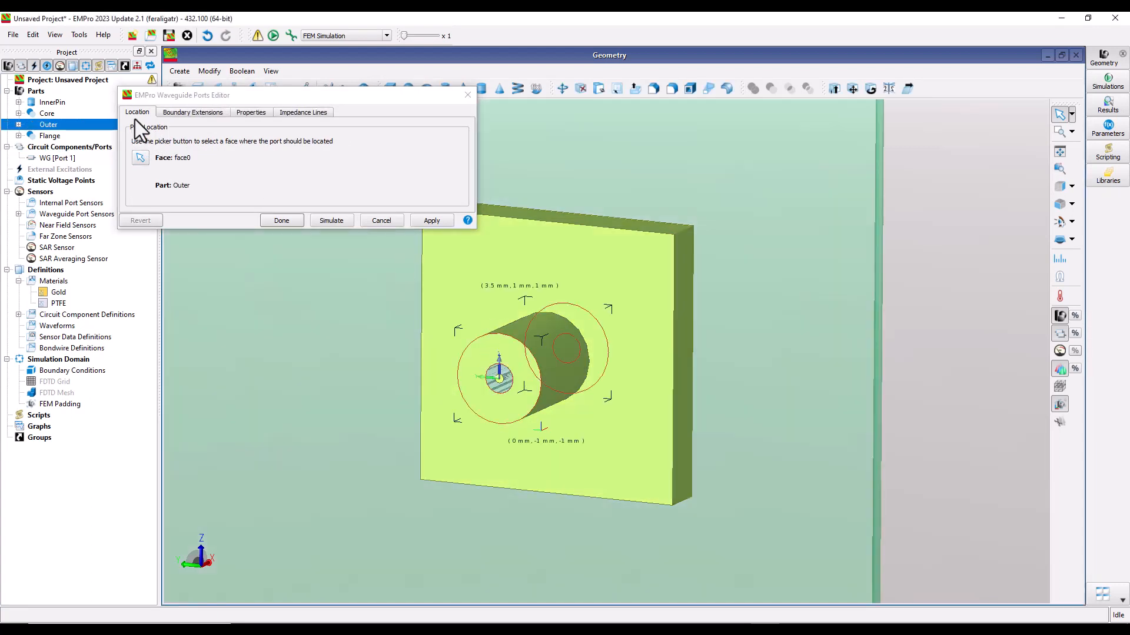
# - Turn off the port's auto-extension to the simulation domain boundaries and set its waveguide port definition to 50 ohm Voltage Source
pyautogui.click(166, 113)
pyautogui.click(318, 133)
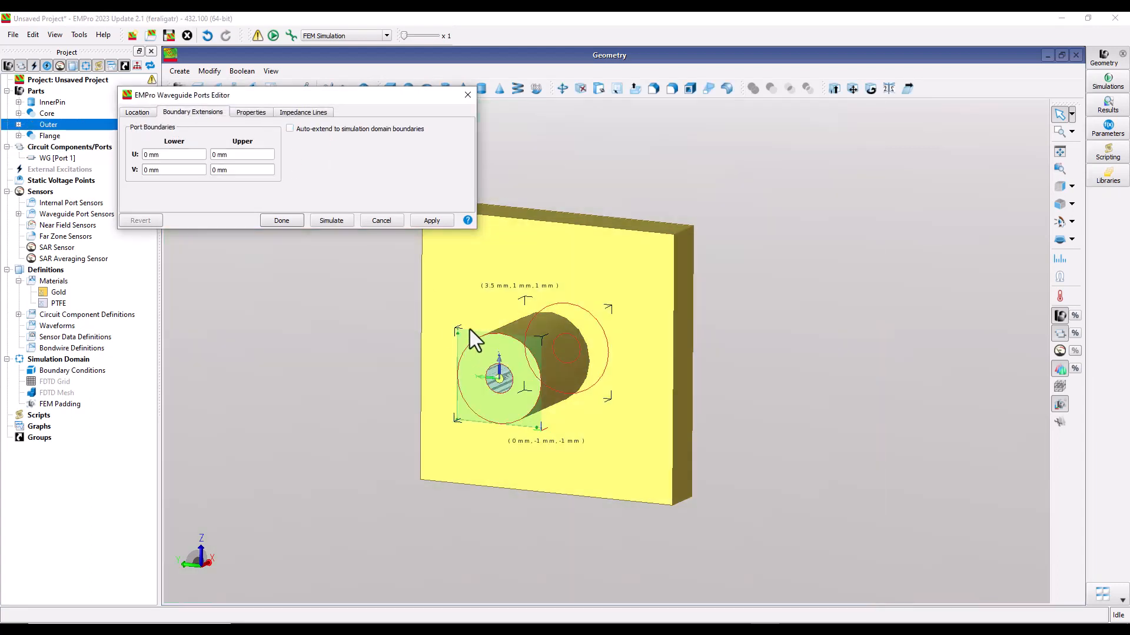
pyautogui.click(250, 113)
pyautogui.click(243, 148)
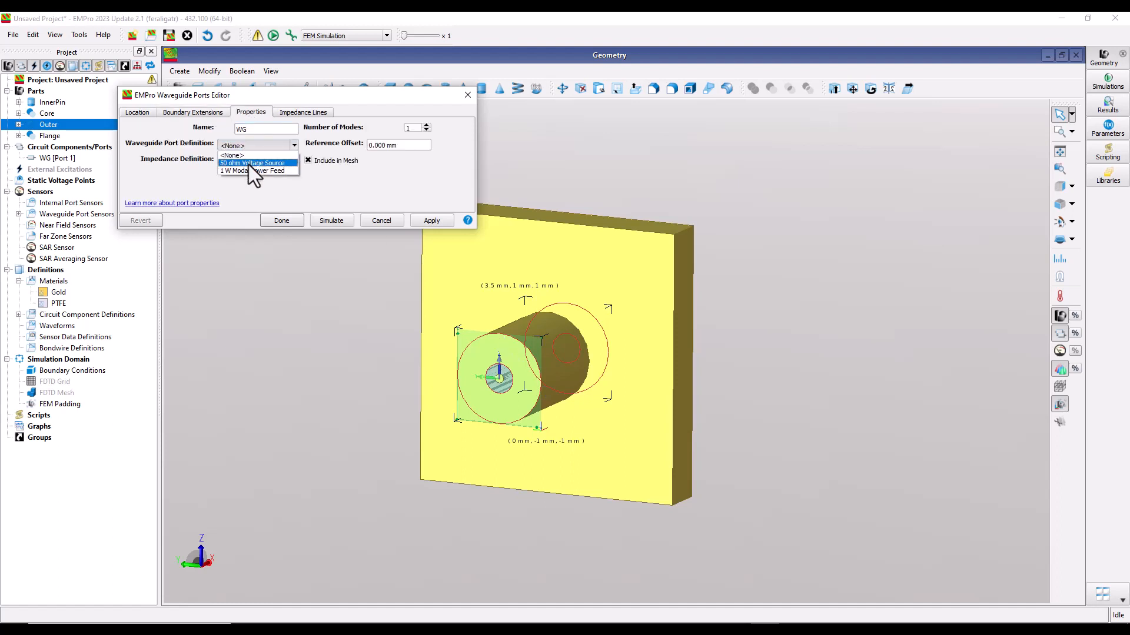
pyautogui.click(248, 164)
# - Define the port's impedance line from the Outer face at about (0, -0.693, -0.237) mm to the InnerPin's centre, and apply it
pyautogui.click(304, 112)
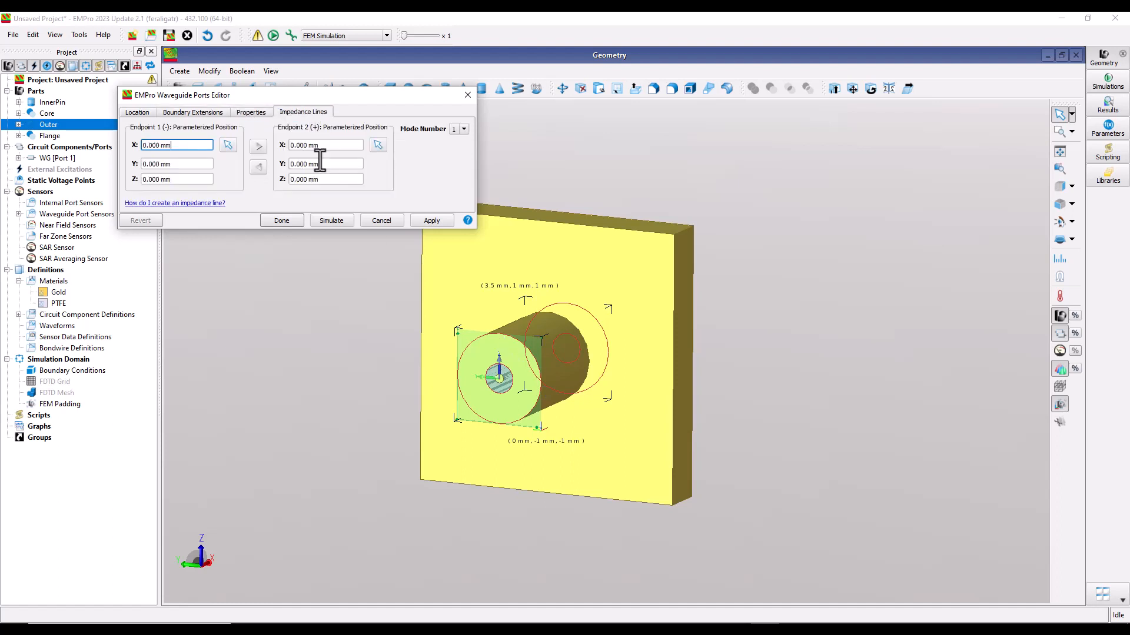
pyautogui.click(378, 146)
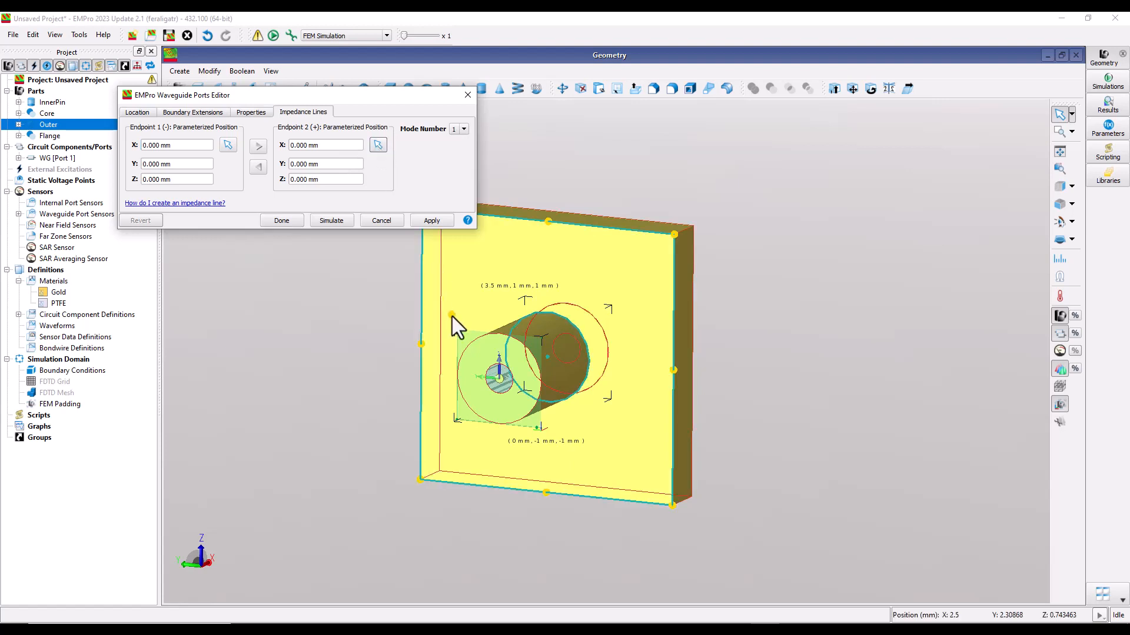
pyautogui.scroll(3, 489, 351)
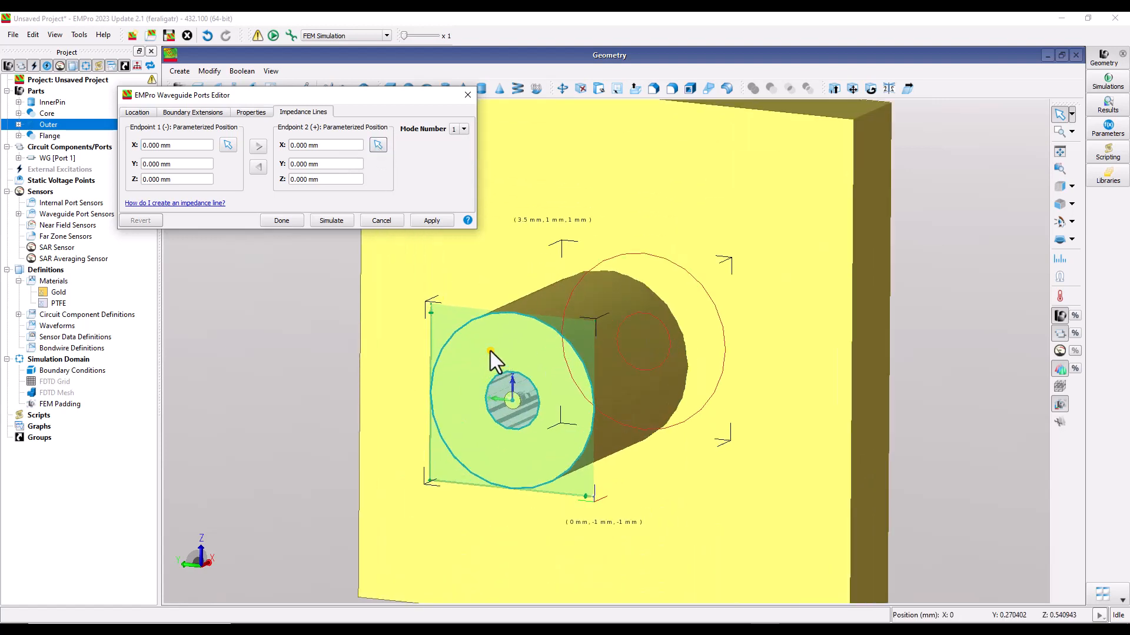
pyautogui.click(512, 399)
pyautogui.click(513, 402)
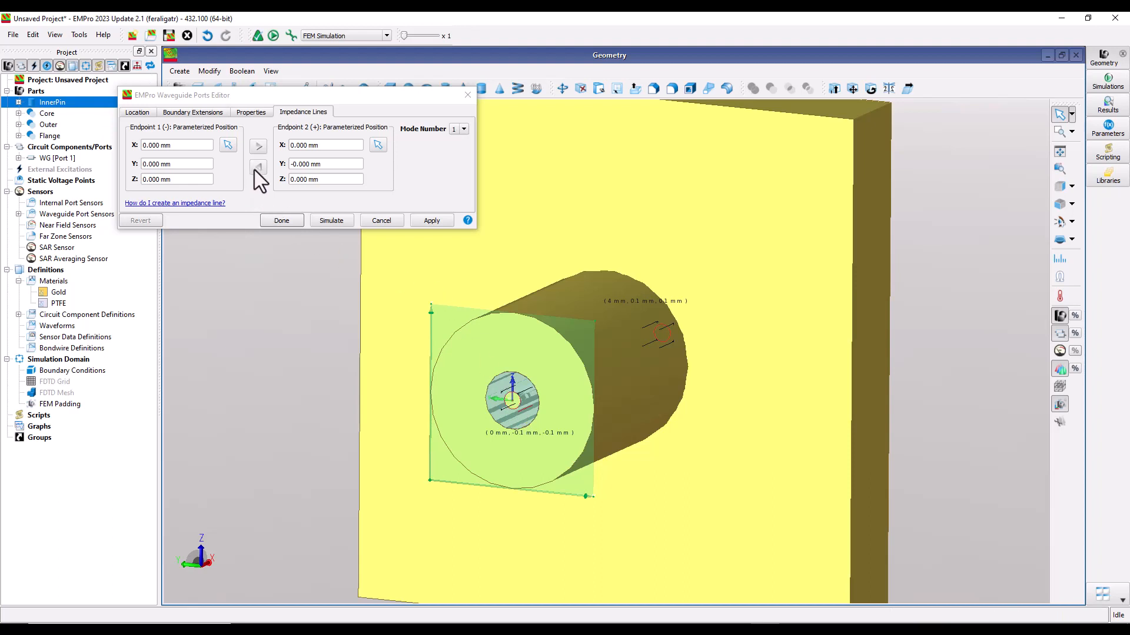
pyautogui.click(227, 146)
pyautogui.click(568, 429)
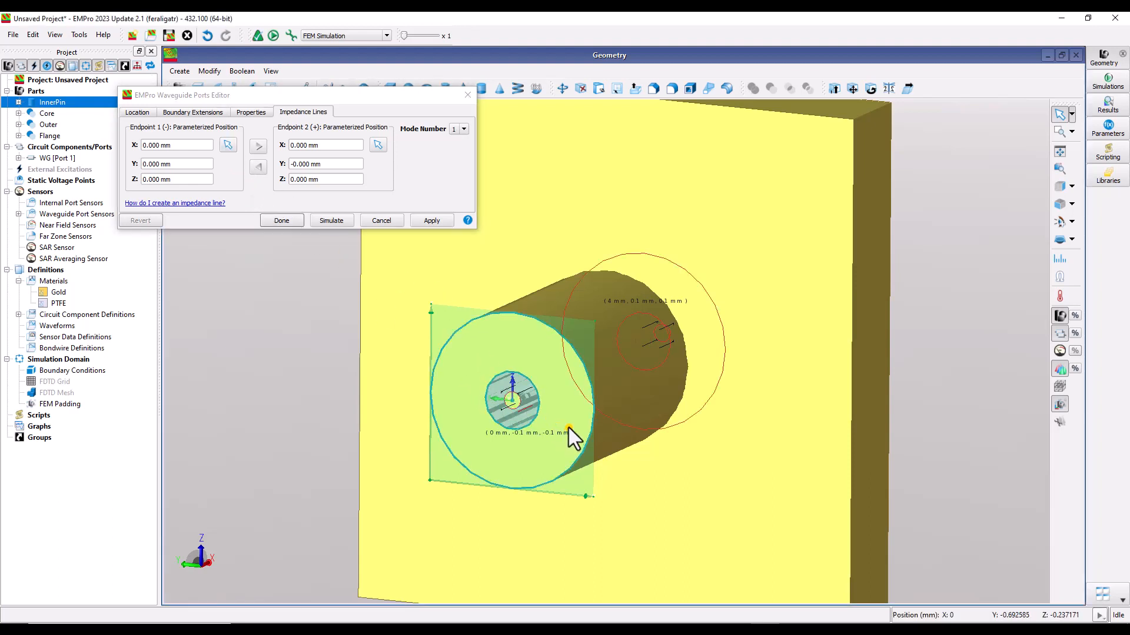
pyautogui.scroll(3, 563, 441)
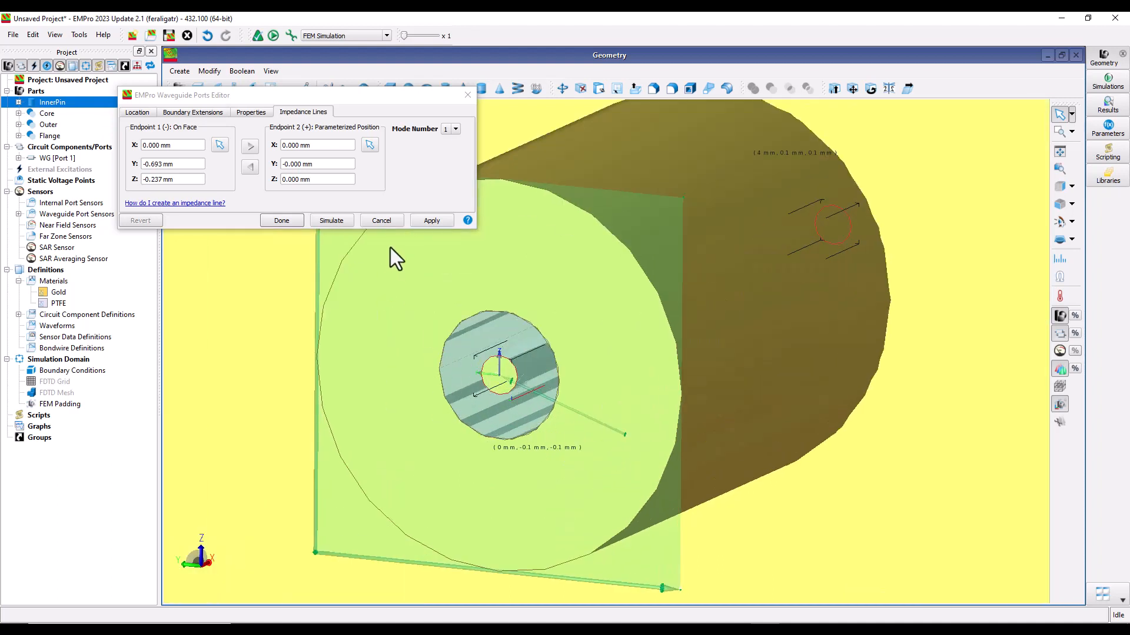
pyautogui.click(426, 221)
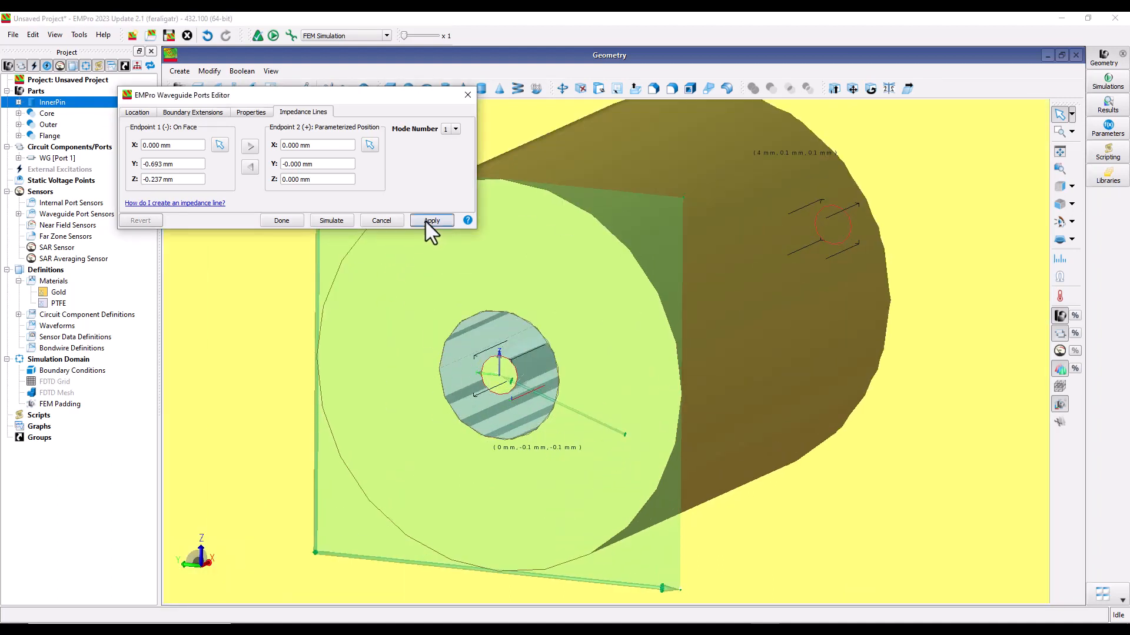
# - Simulate the waveguide port, saving the project as mySMA, and finish the port editing
pyautogui.click(326, 222)
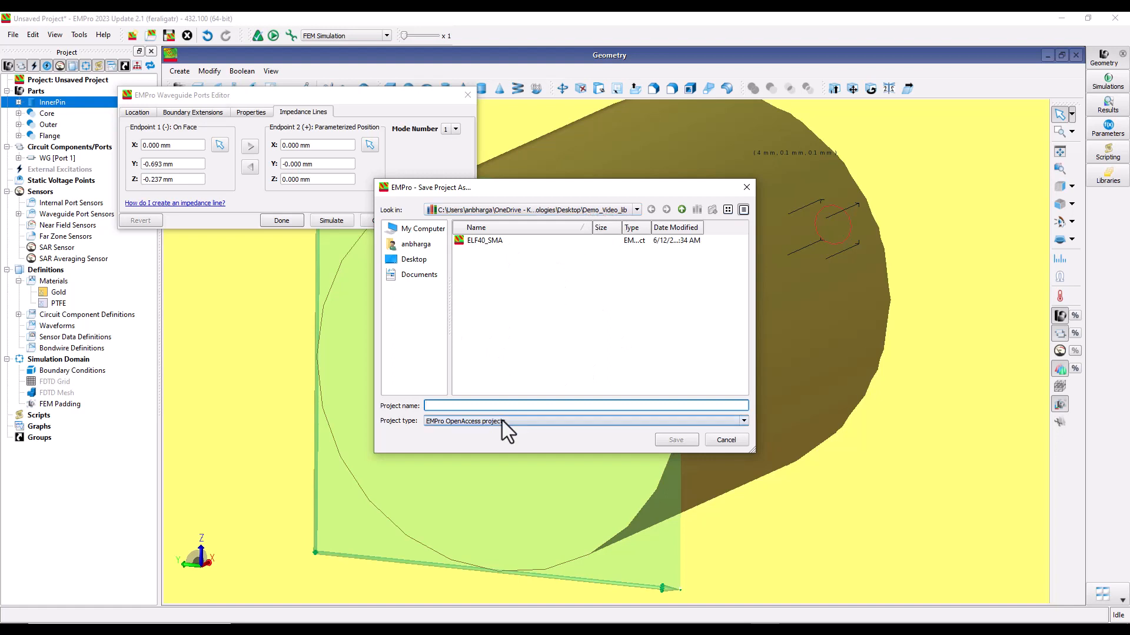
pyautogui.write('mySMA')
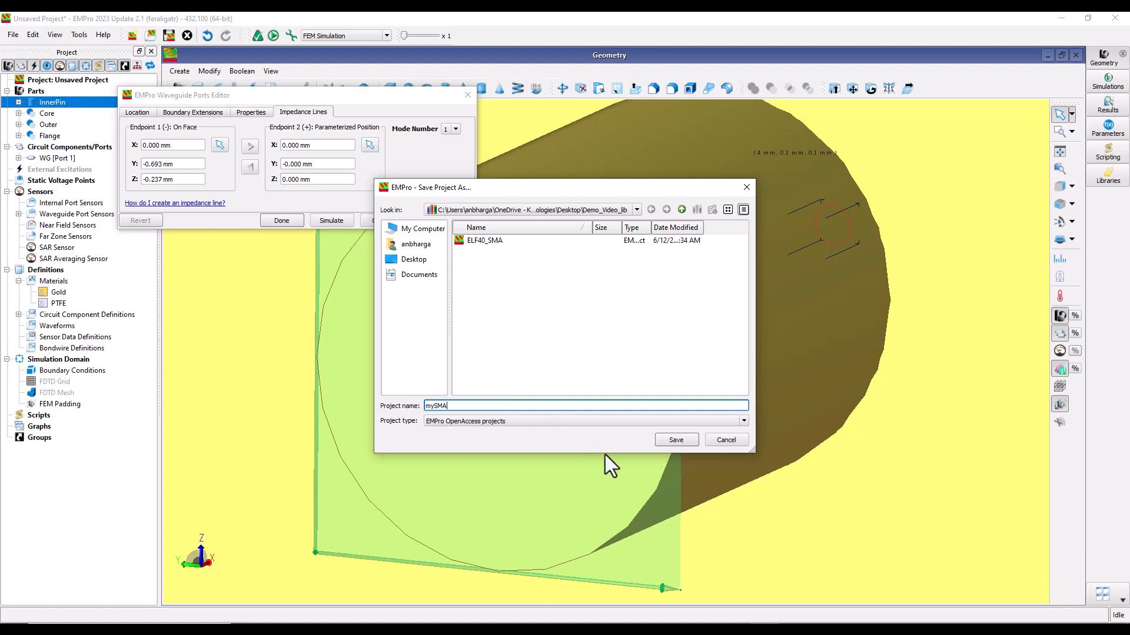
pyautogui.click(676, 440)
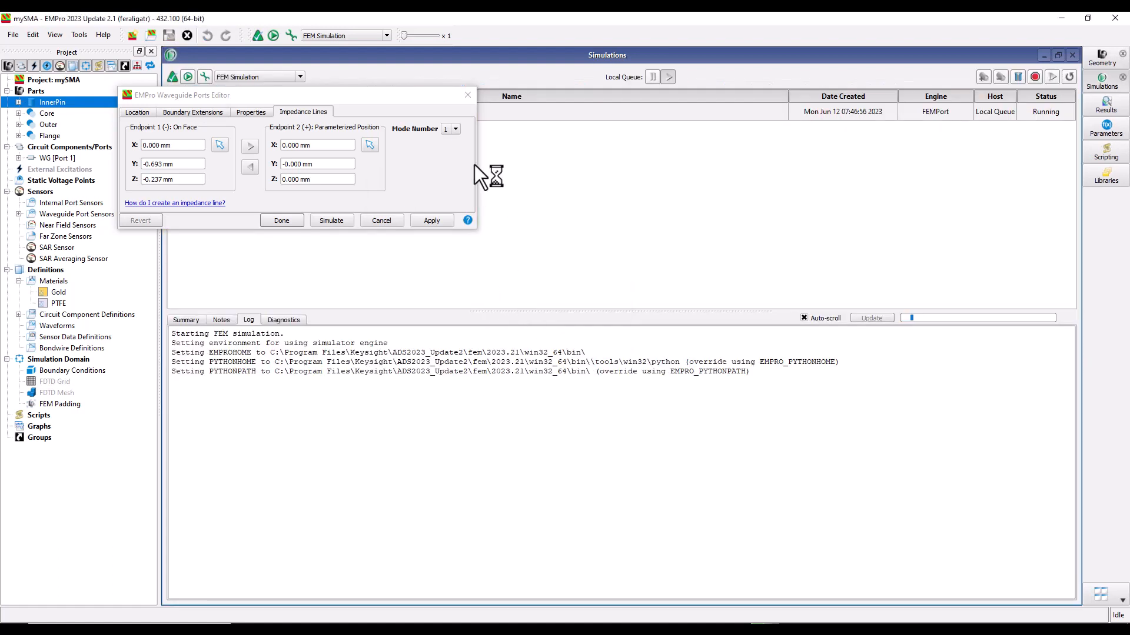
pyautogui.click(283, 219)
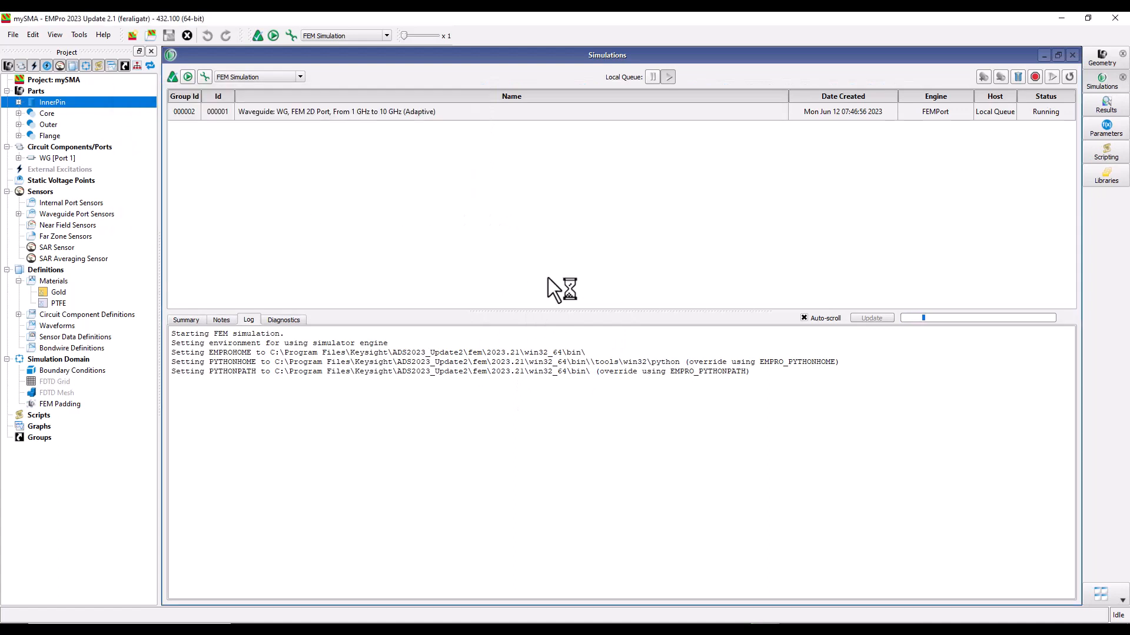
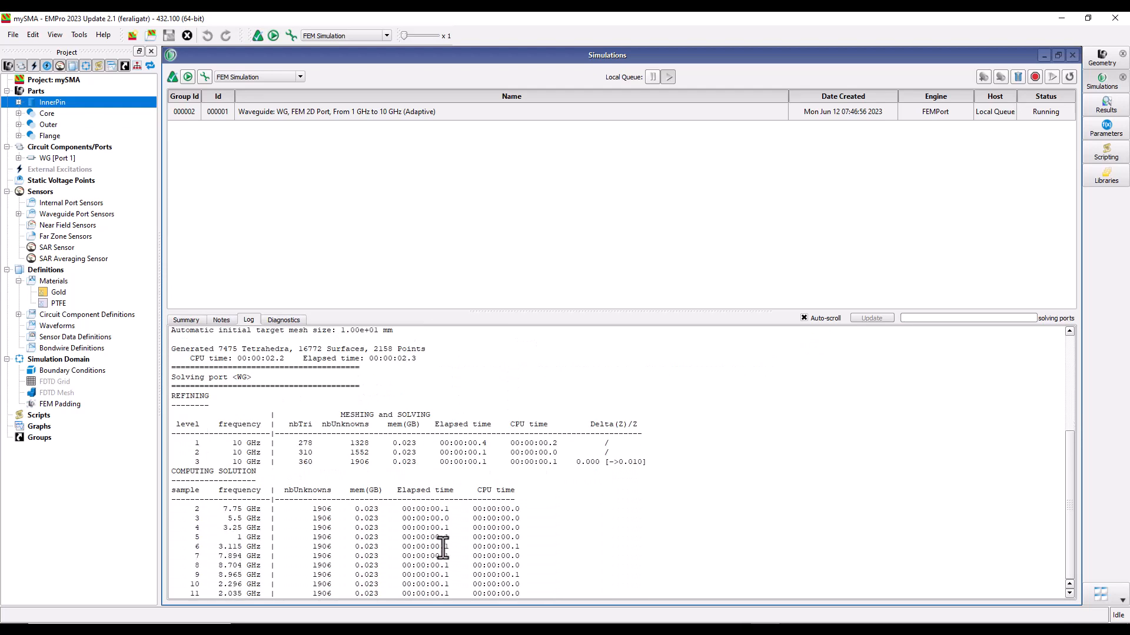
# - Examine the waveguide port's power-current impedance results over frequency, then return to the geometry view
pyautogui.click(1104, 107)
pyautogui.click(693, 146)
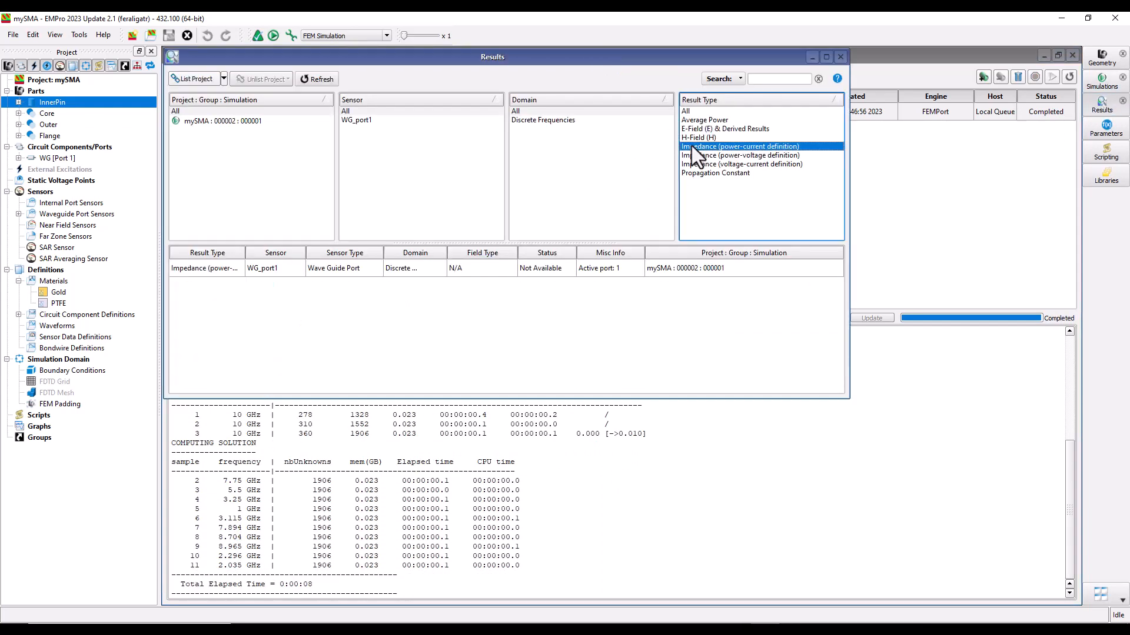
pyautogui.doubleClick(218, 269)
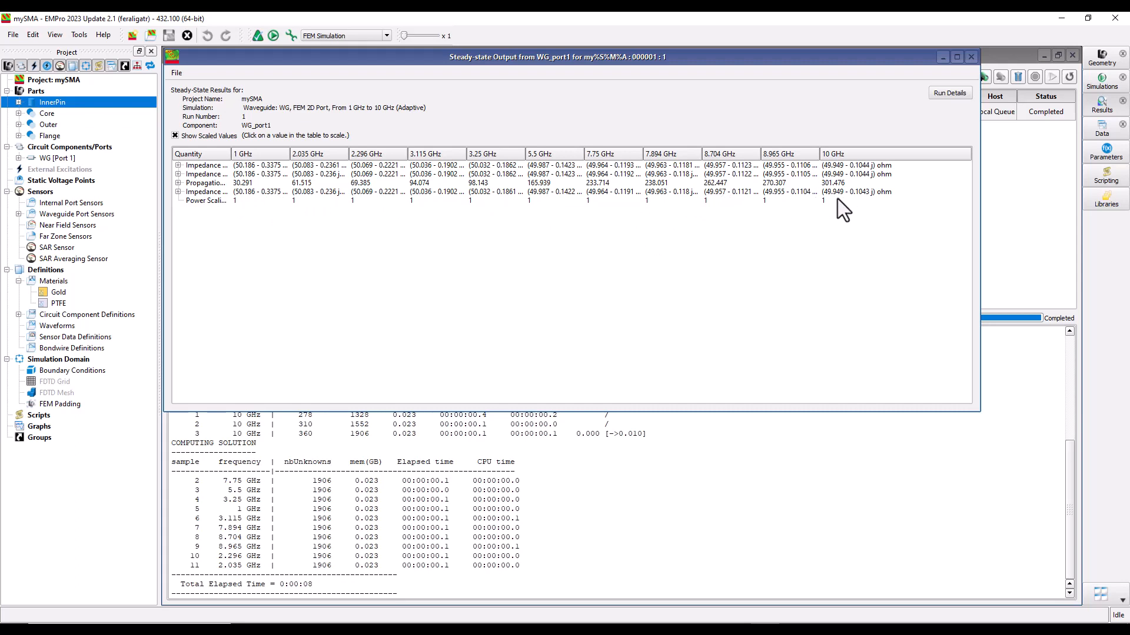
pyautogui.click(970, 56)
pyautogui.click(840, 57)
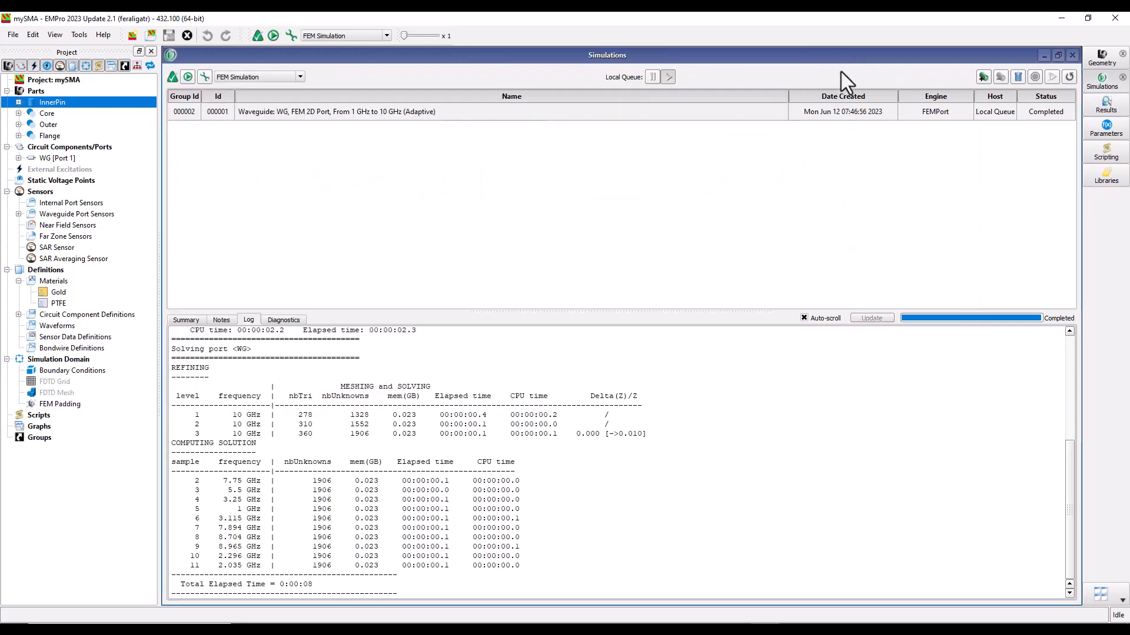
pyautogui.click(1071, 55)
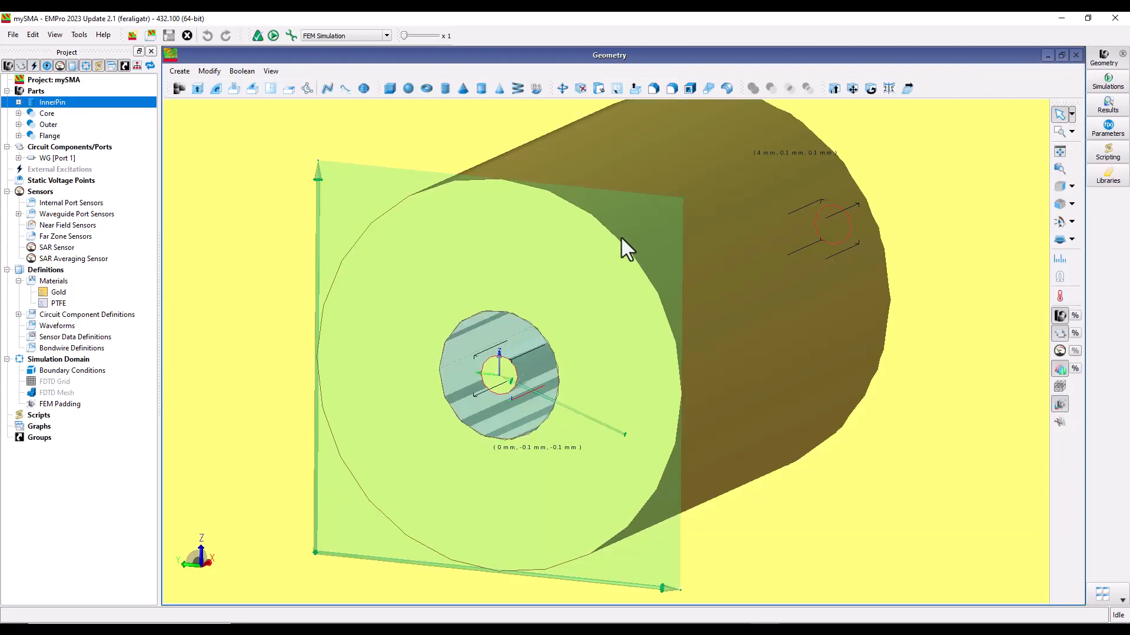
pyautogui.scroll(-5, 625, 300)
pyautogui.scroll(-2, 626, 299)
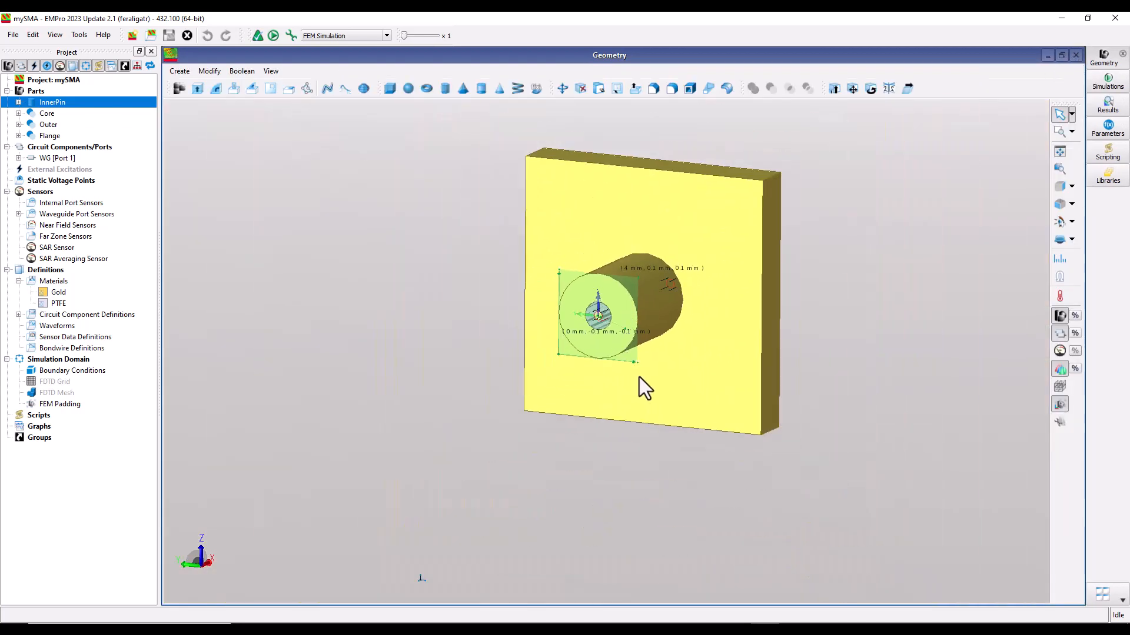
pyautogui.moveTo(640, 377); pyautogui.dragTo(563, 431, button='middle')
pyautogui.click(547, 498)
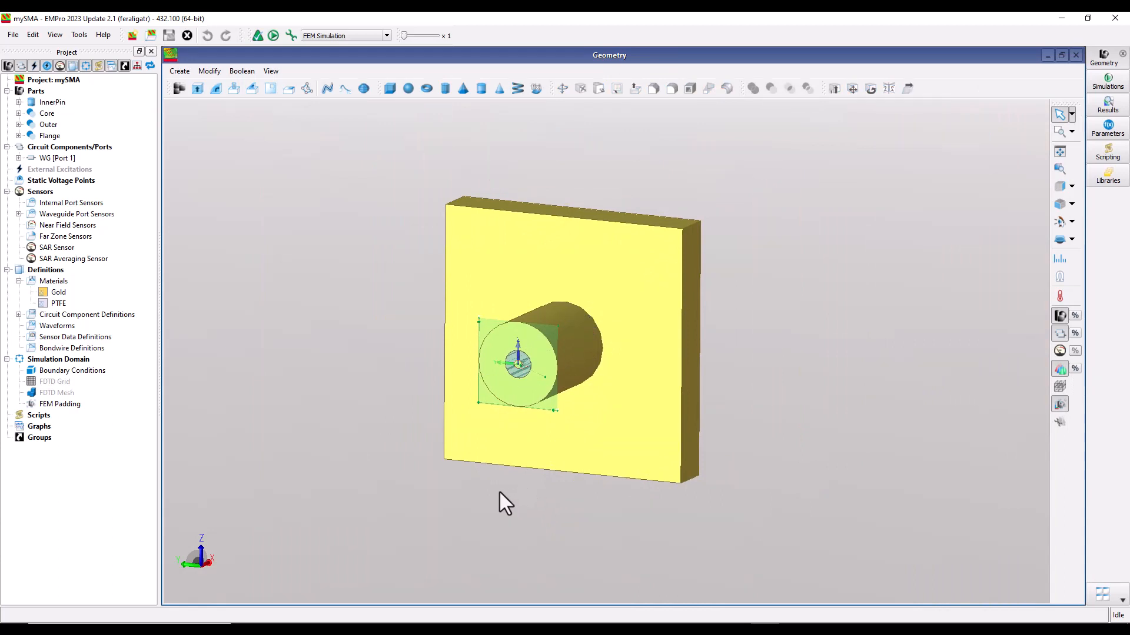
pyautogui.moveTo(622, 429); pyautogui.dragTo(299, 420, button='middle')
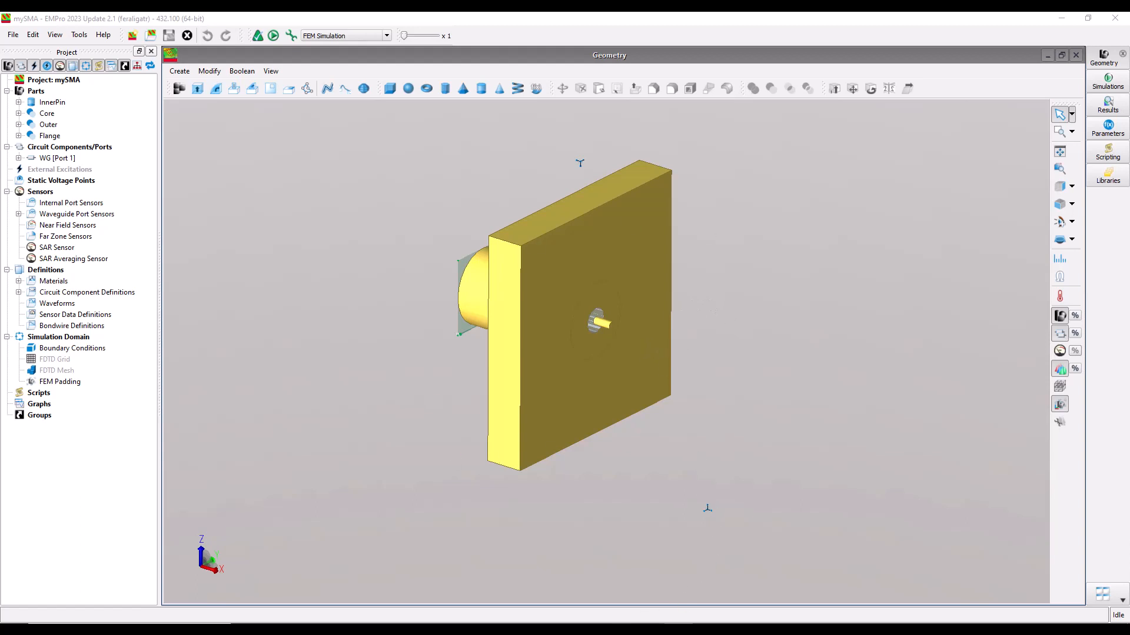
# - Switch to Advanced Design System and create a workspace named Demo_3DComponent_Part1_wrk in the Video_Tutorials folder
pyautogui.click(653, 629)
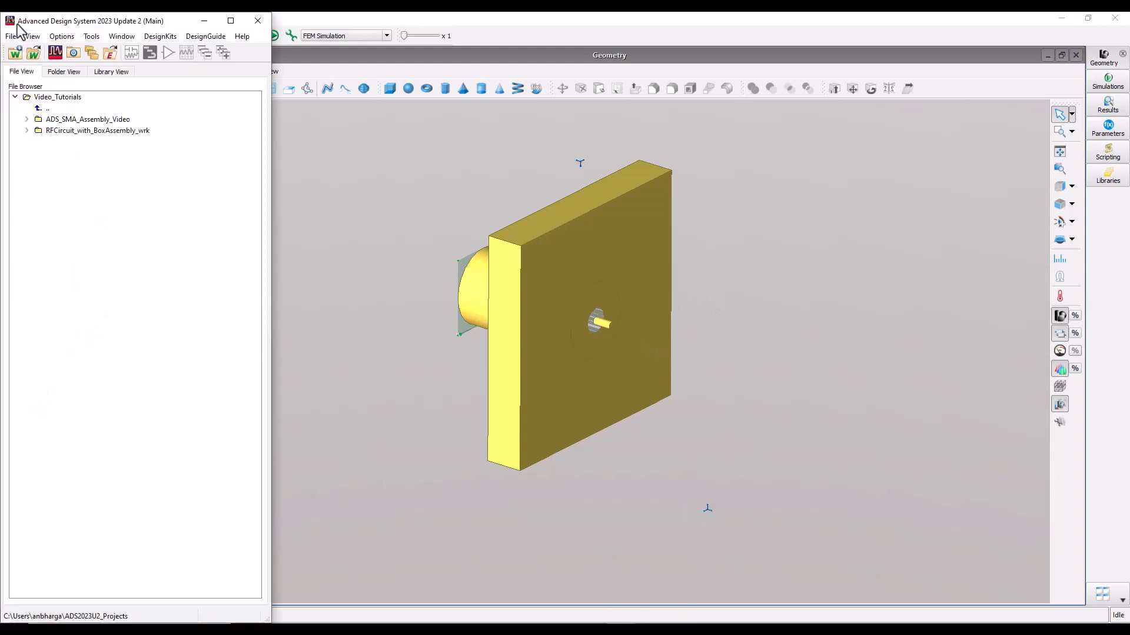
pyautogui.click(14, 53)
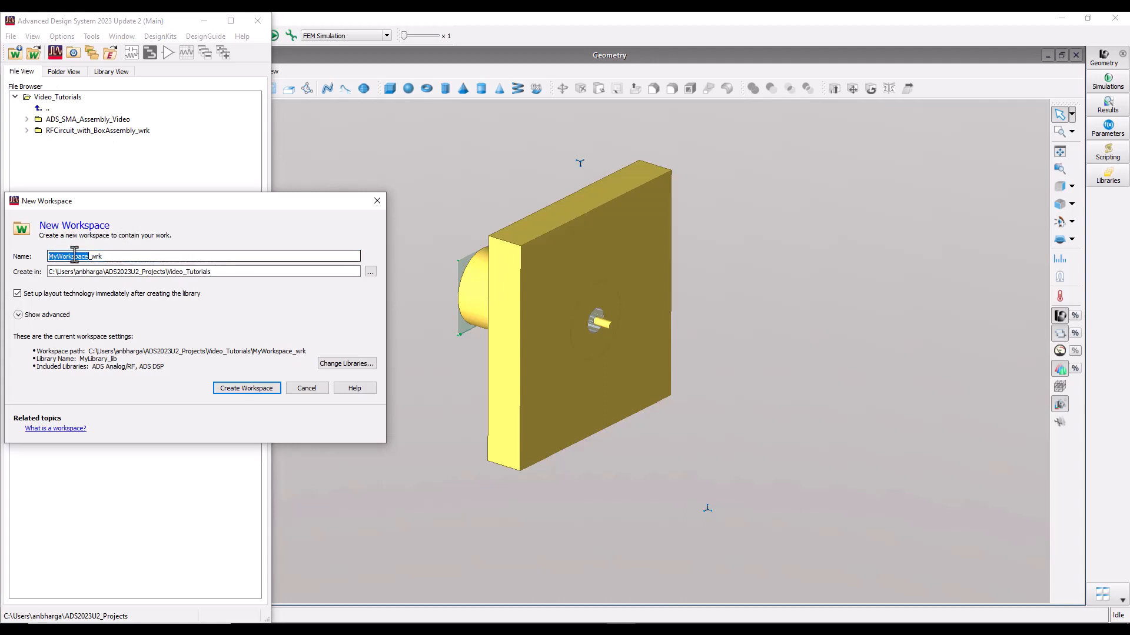
pyautogui.write('Demo_3')
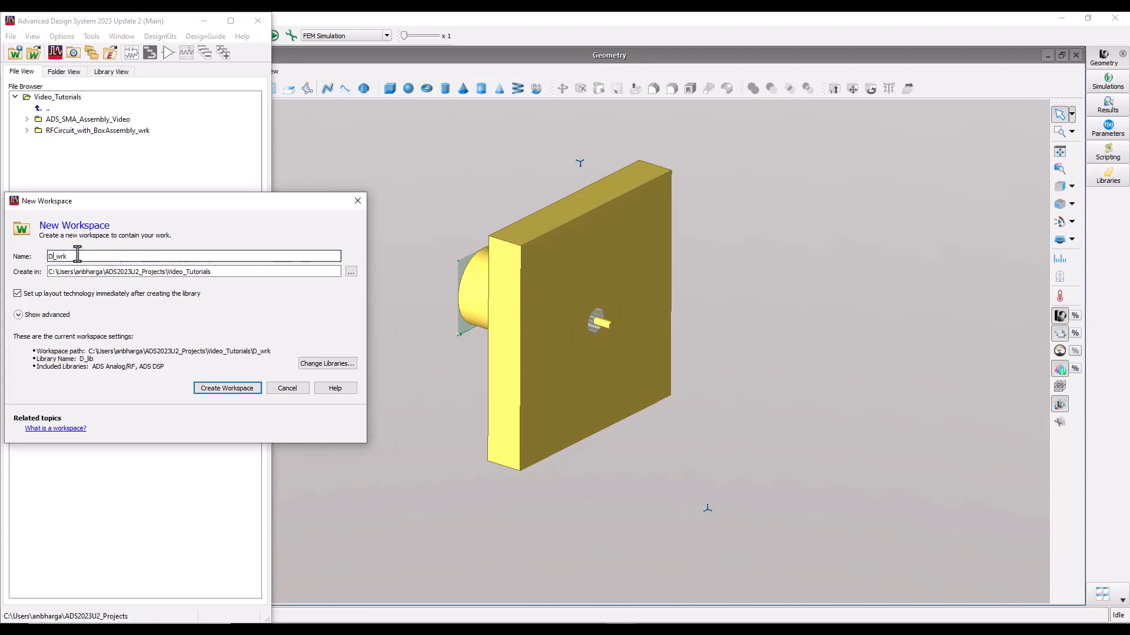
pyautogui.write('D')
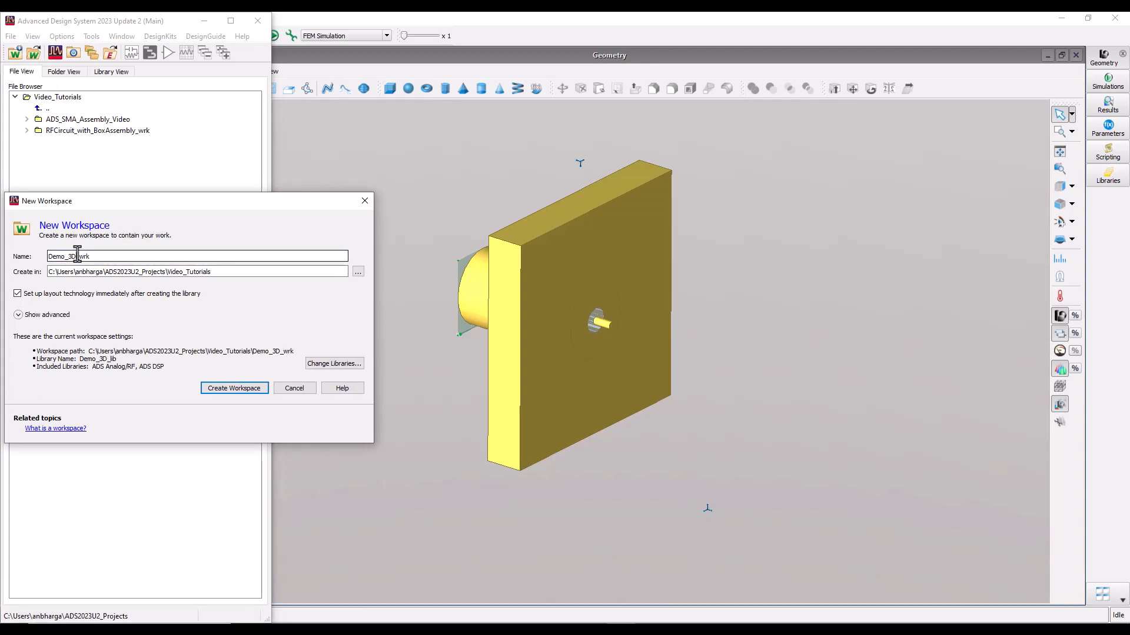
pyautogui.write('Component')
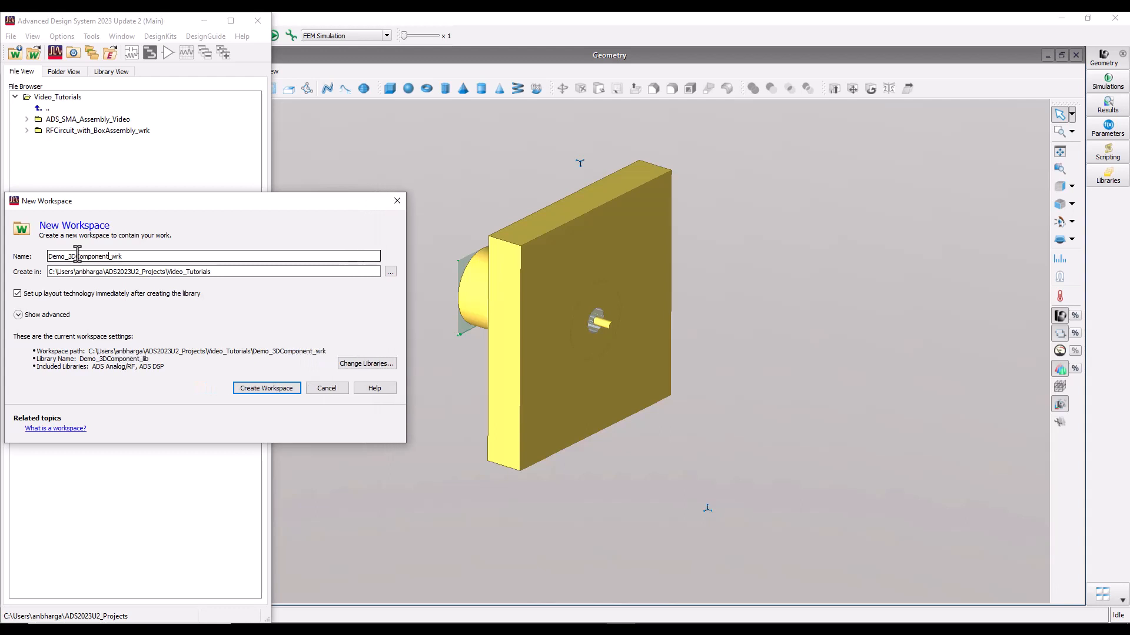
pyautogui.write('_Part1')
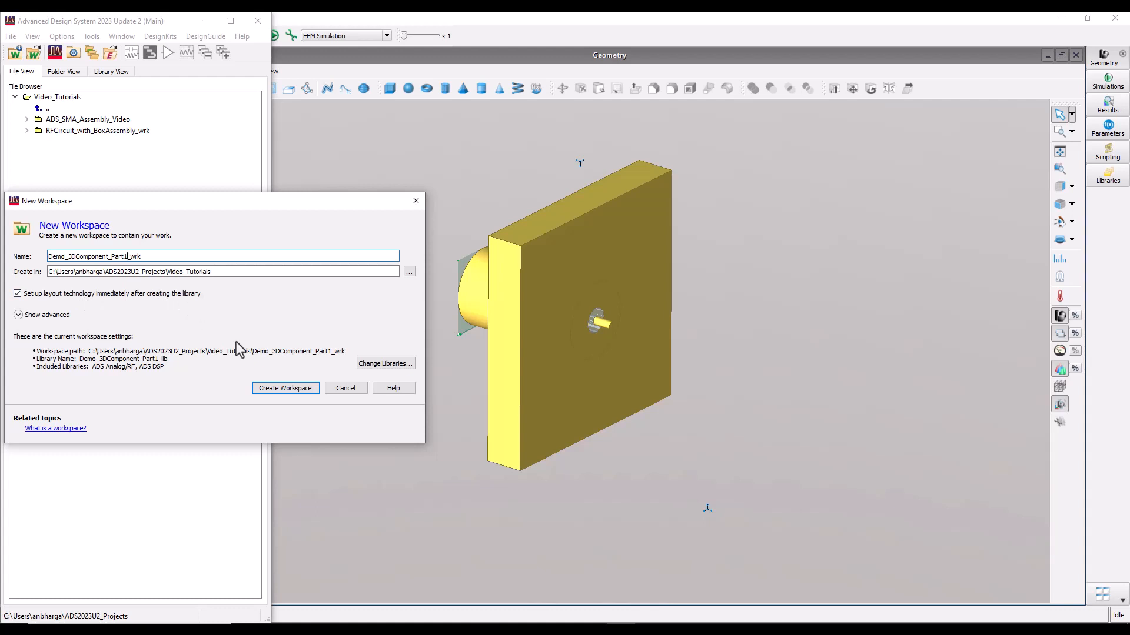
pyautogui.click(281, 393)
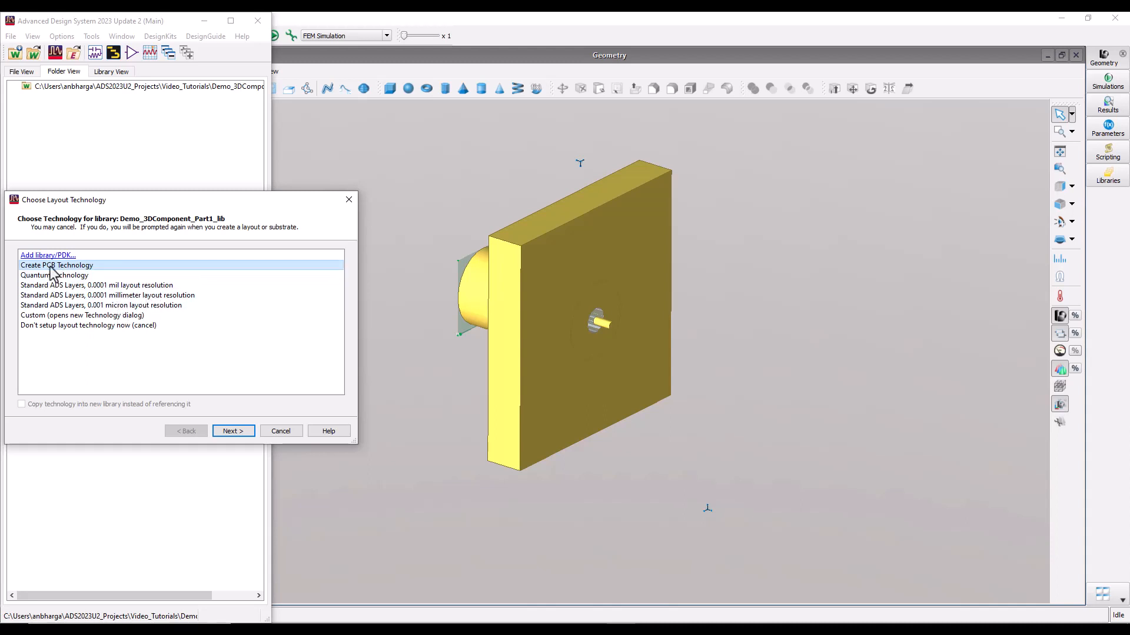
# - Set up the library's layout as PCB technology in millimeters with 4 metal layers, FR_4 dielectrics and copper conductors
pyautogui.click(233, 431)
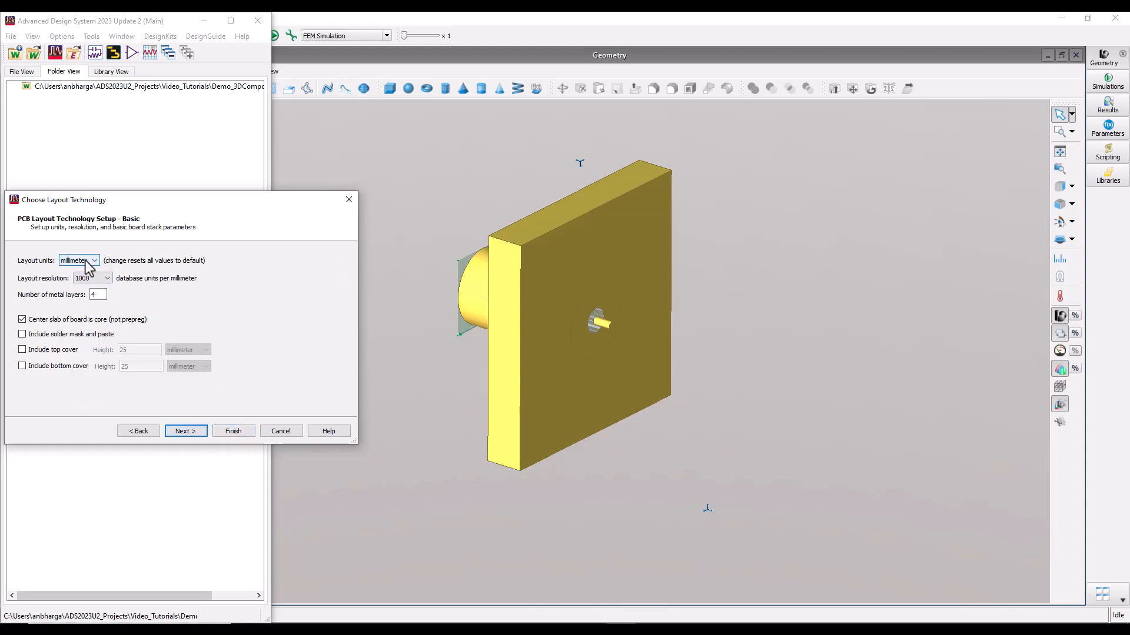
pyautogui.click(93, 294)
pyautogui.click(195, 433)
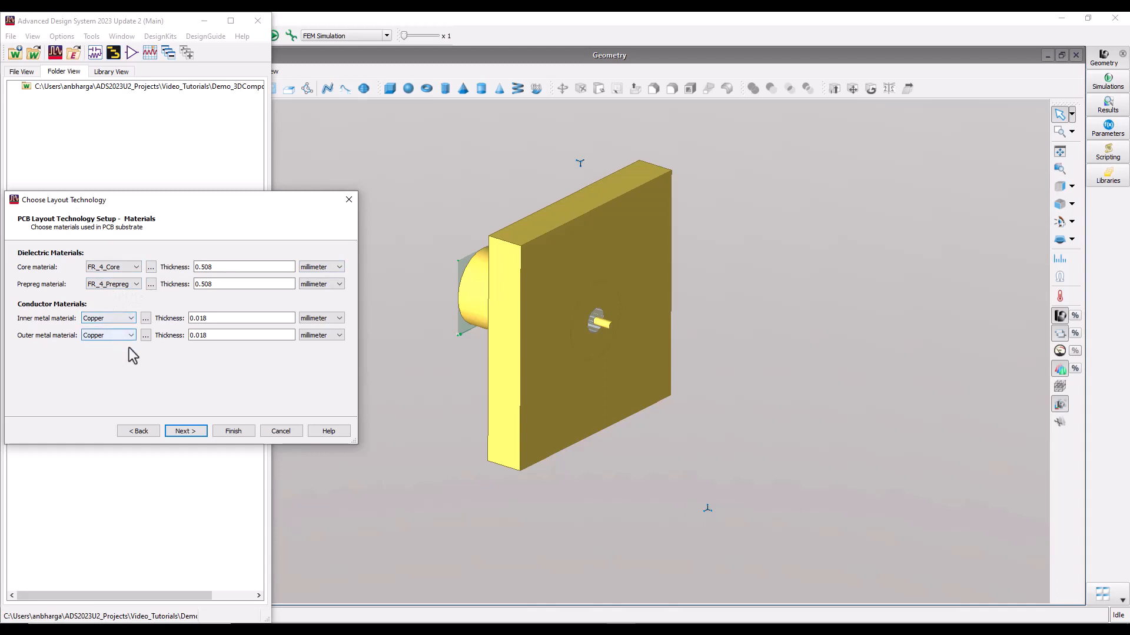
pyautogui.click(184, 433)
pyautogui.click(231, 435)
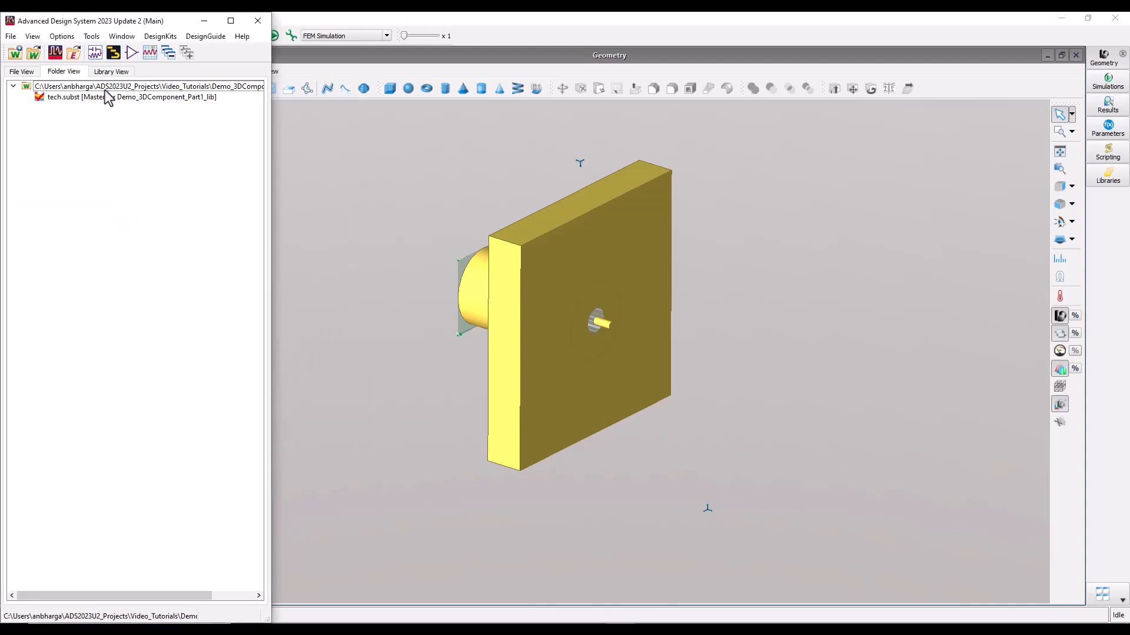
# - Open the tech substrate and examine its FR_4 dielectric layers and the cond conductor layer
pyautogui.doubleClick(55, 98)
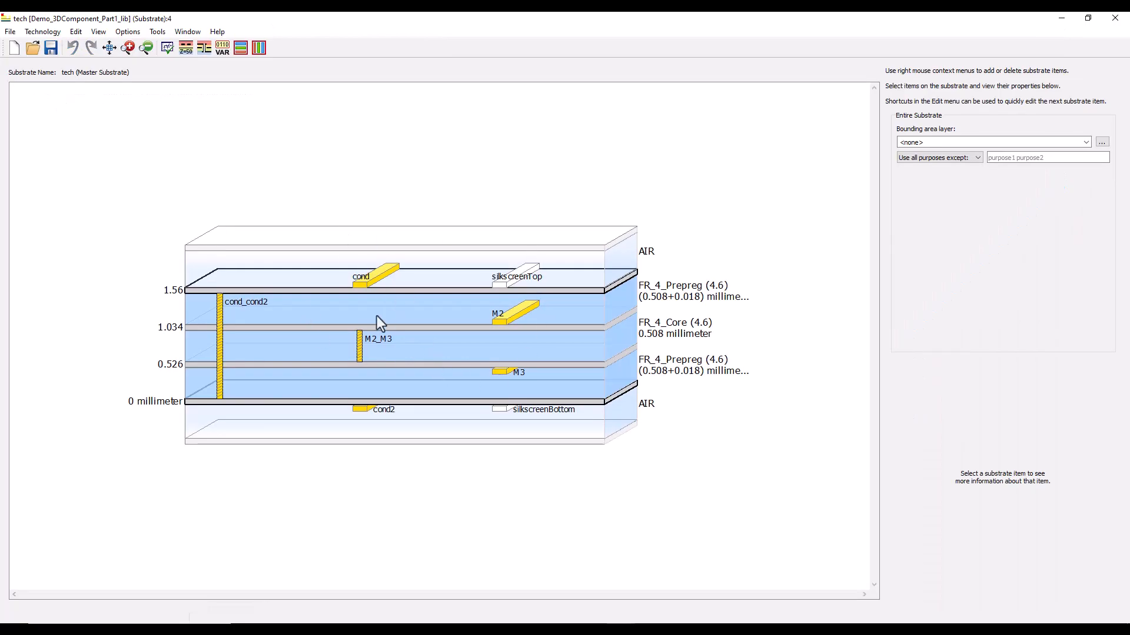
pyautogui.click(591, 316)
pyautogui.click(588, 340)
pyautogui.click(587, 376)
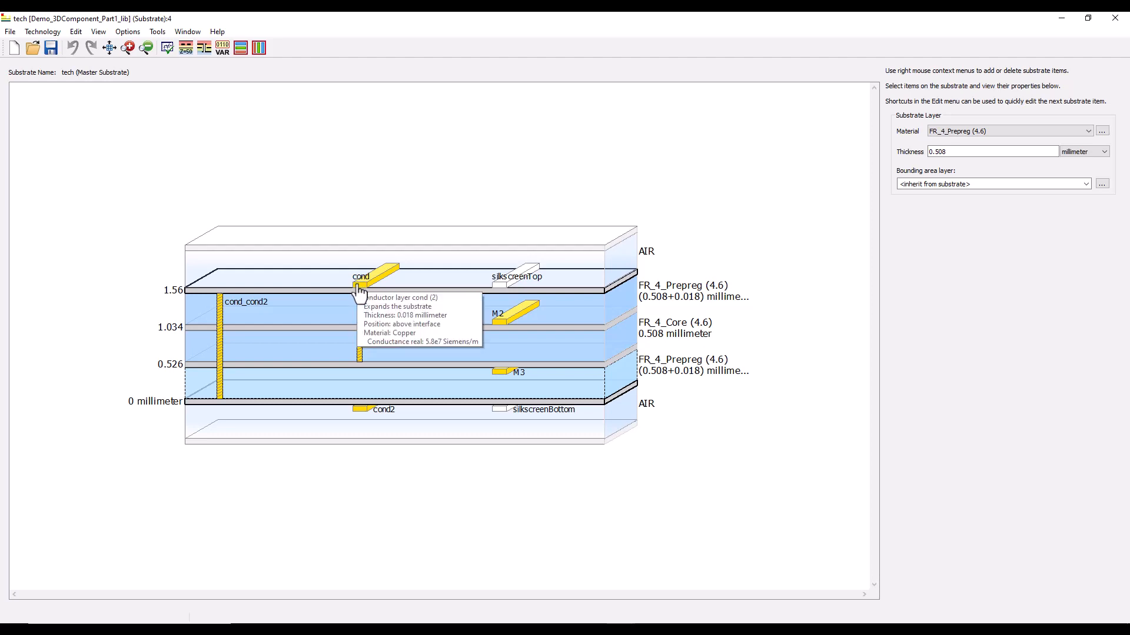
pyautogui.moveTo(386, 279)
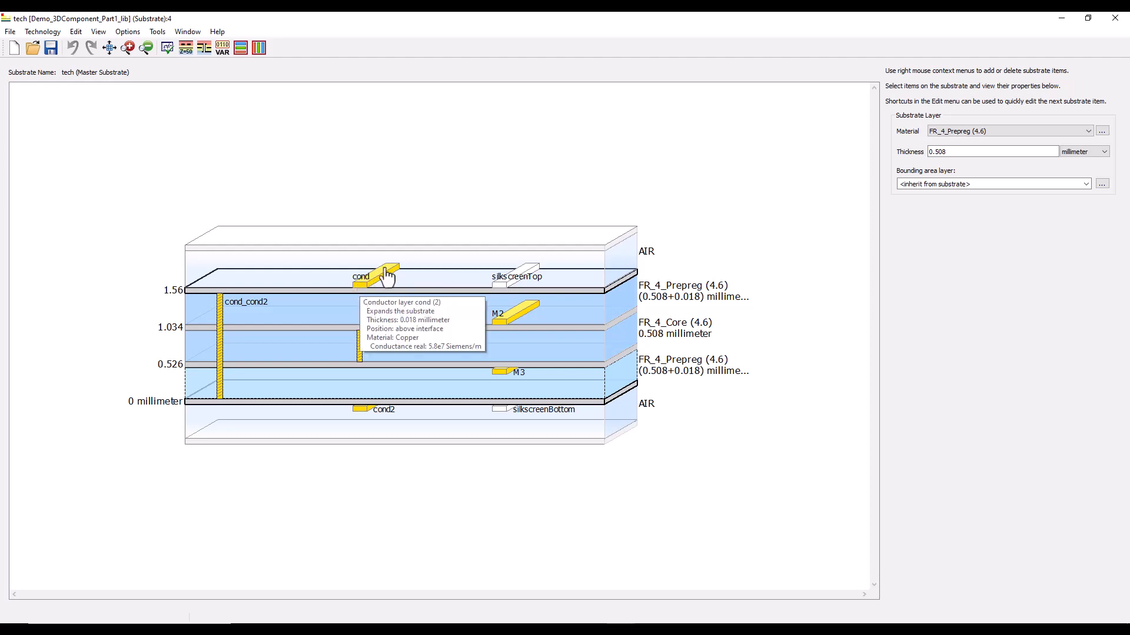
pyautogui.moveTo(501, 333)
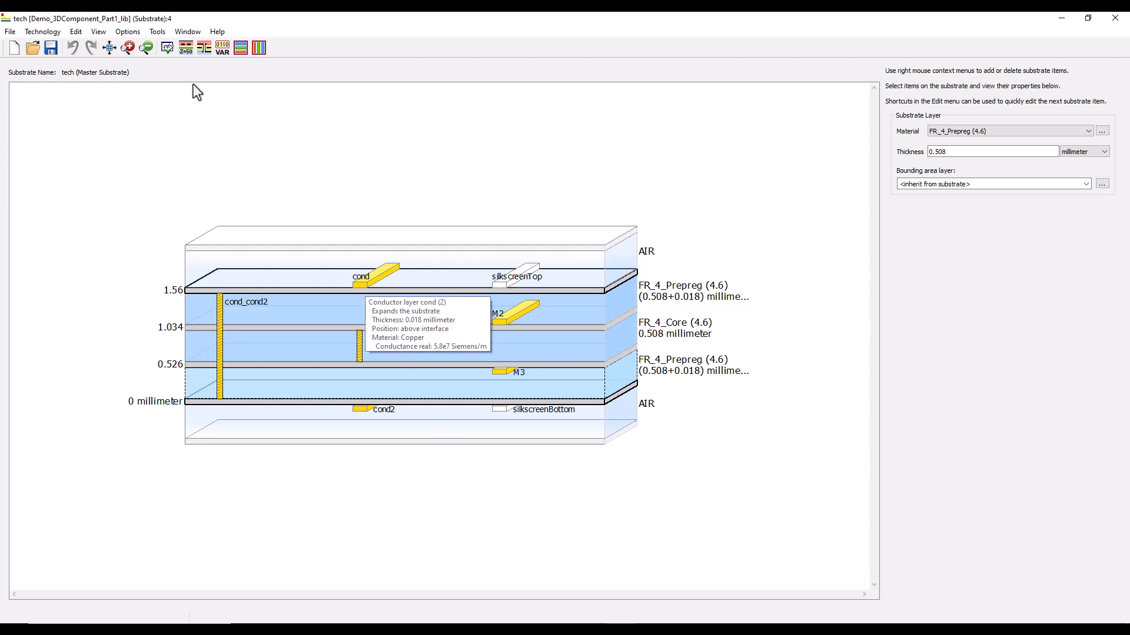
# - Analyze a single-ended microstrip on cond over bottom plane M2 in the Controlled Impedance Line Designer, at 1 GHz and 1 mm width
pyautogui.click(184, 50)
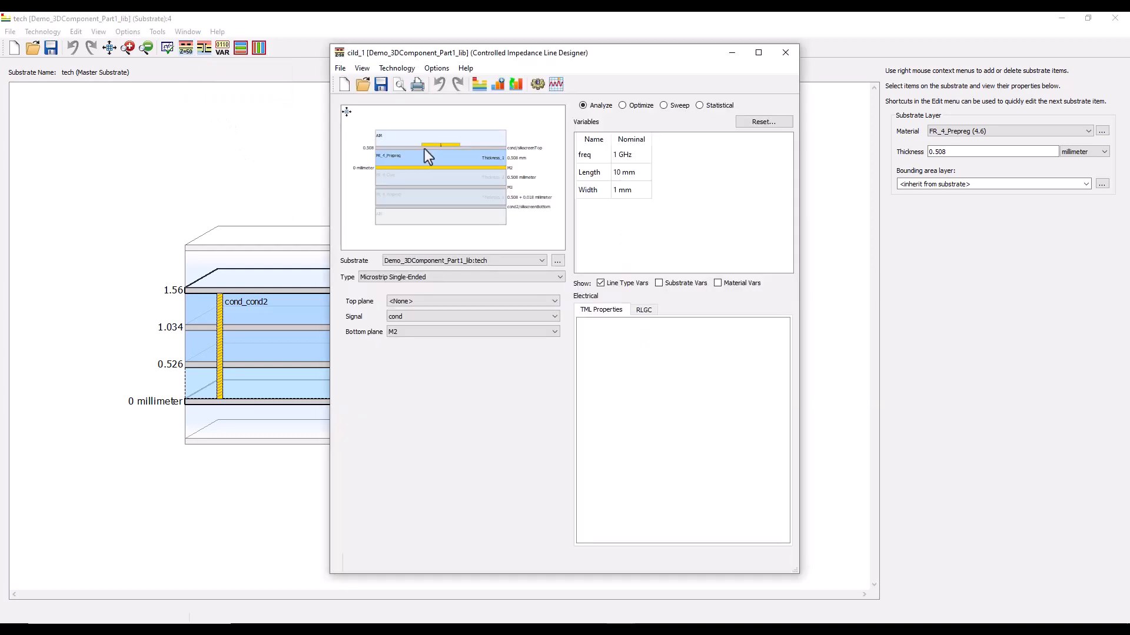
pyautogui.click(484, 276)
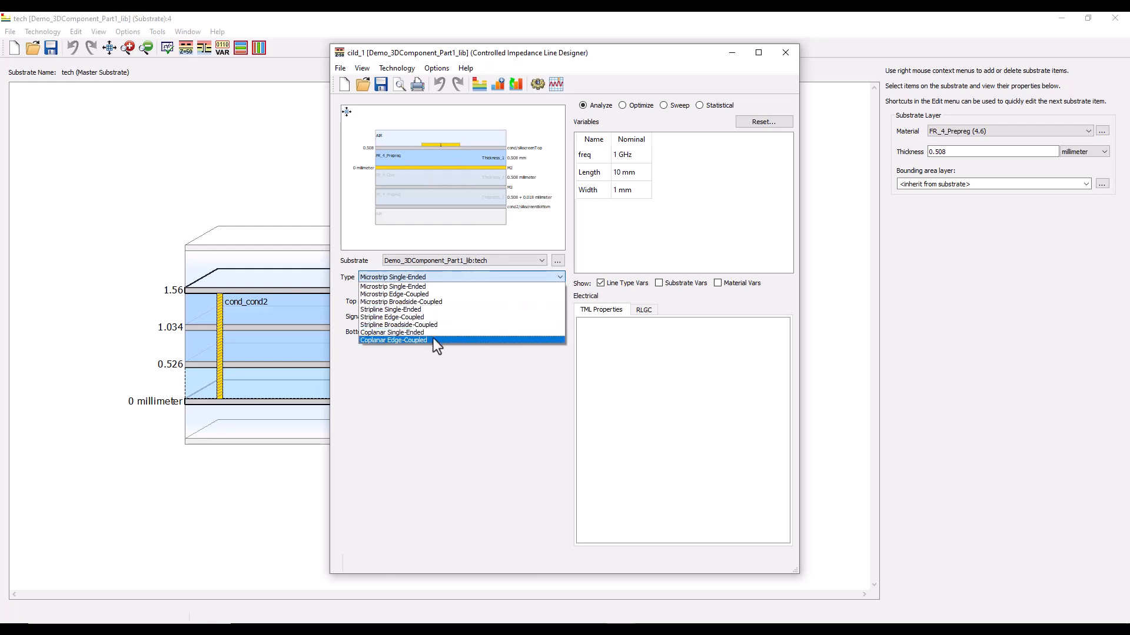
pyautogui.click(412, 279)
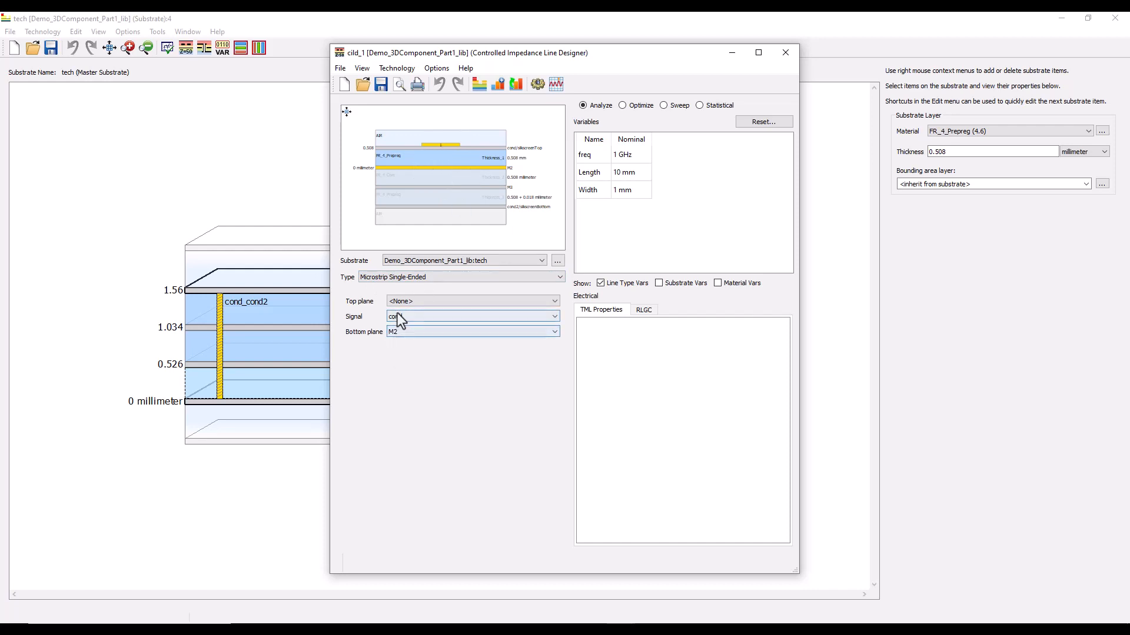
pyautogui.click(403, 331)
pyautogui.click(404, 331)
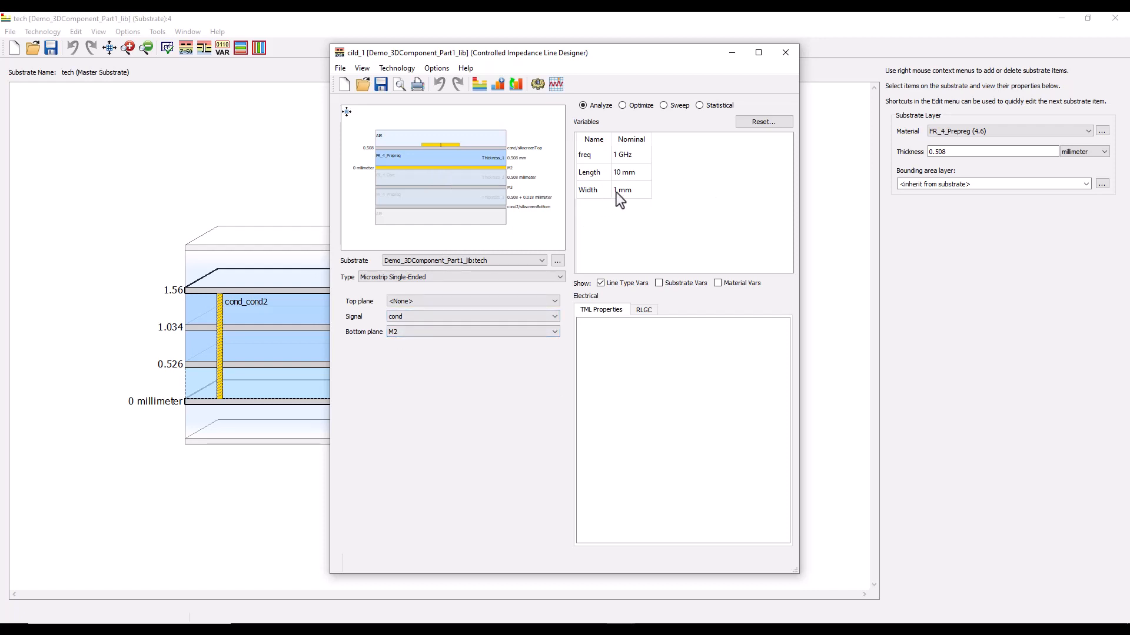
pyautogui.click(539, 84)
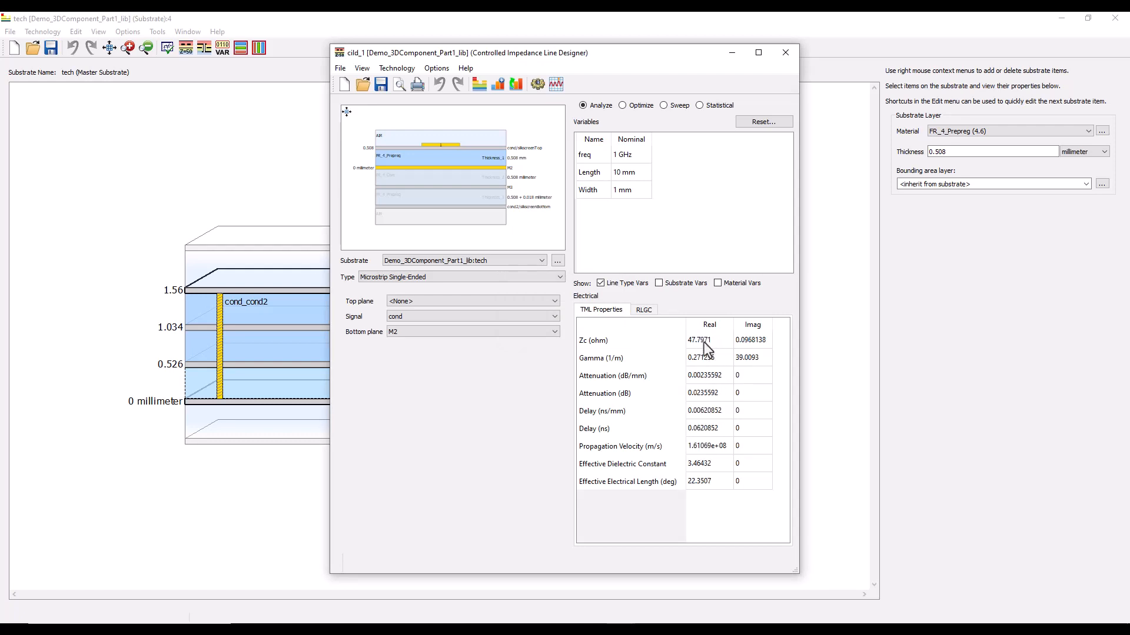
# - Optimize the microstrip width for a Zc goal of 50, then close the line designer and the substrate window
pyautogui.click(641, 106)
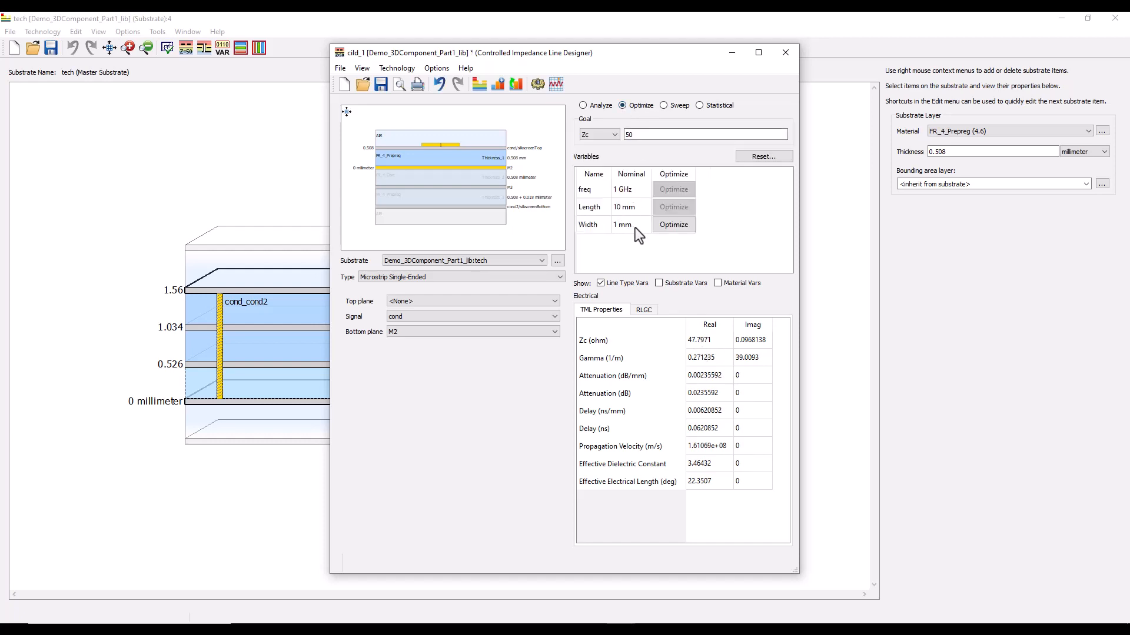
pyautogui.click(672, 226)
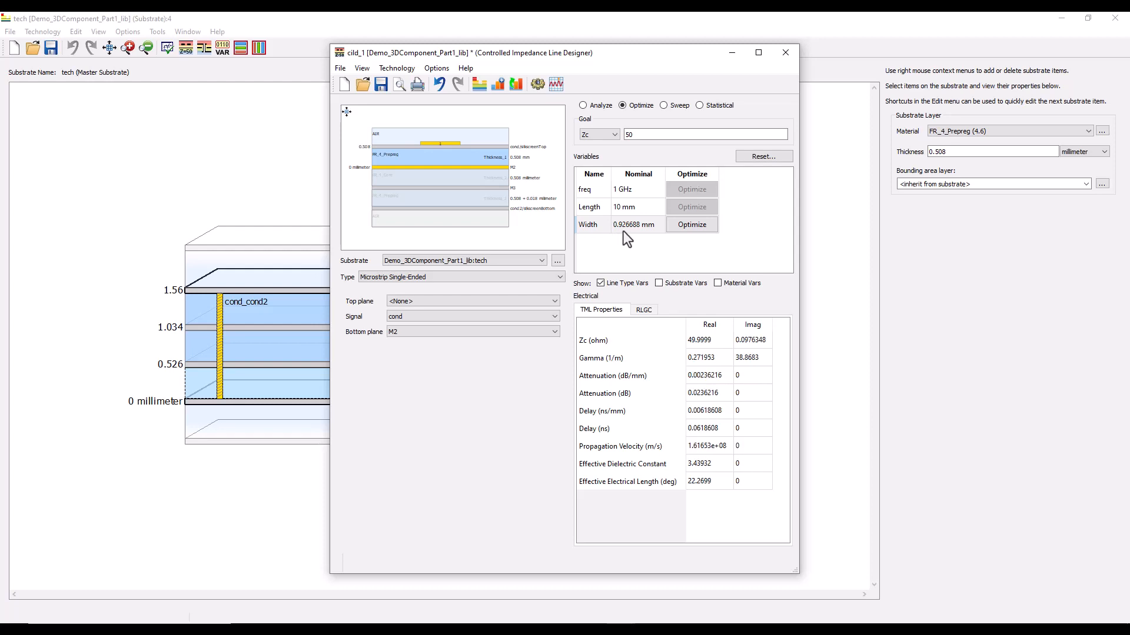
pyautogui.click(785, 55)
pyautogui.click(564, 333)
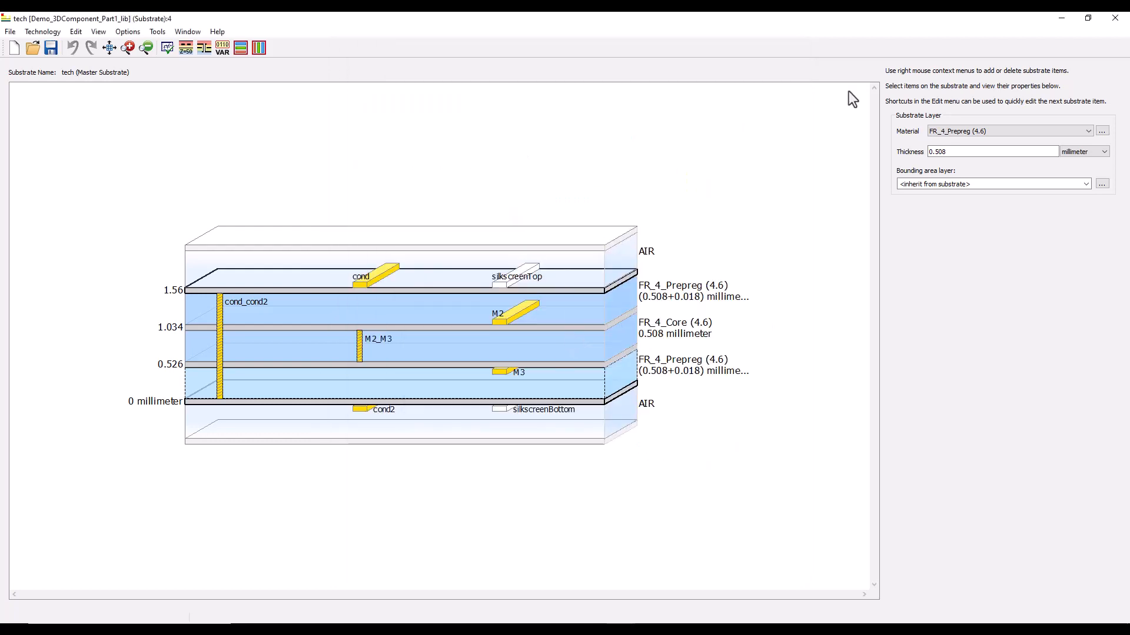
pyautogui.click(1114, 20)
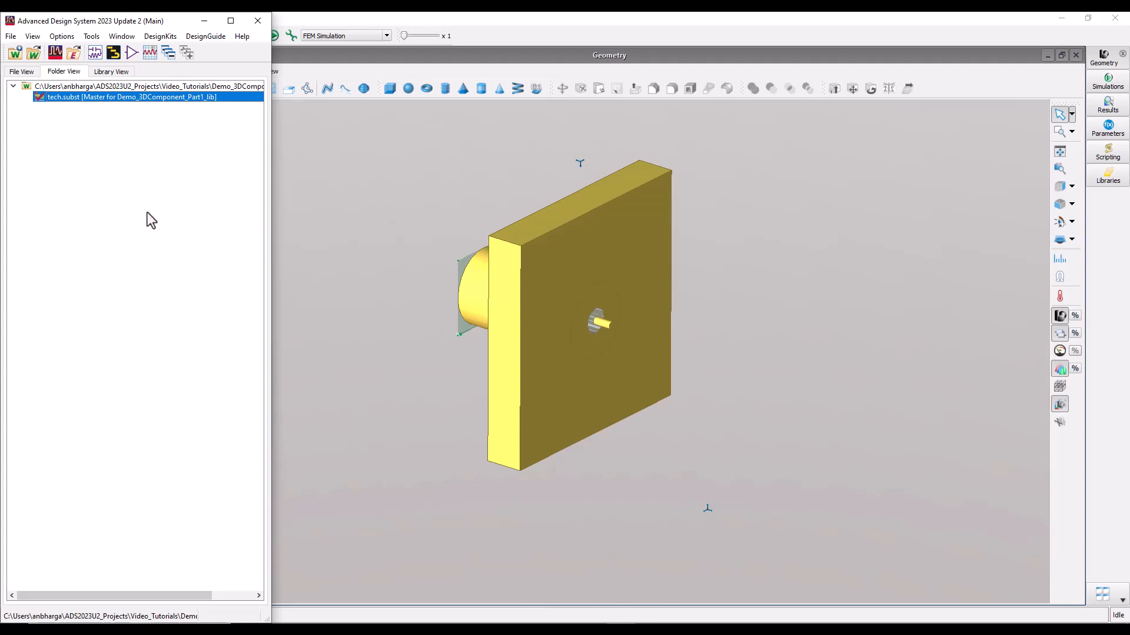
# - Add the Demo_Video_lib library from the Desktop to the workspace in Shared mode and close the library manager
pyautogui.click(160, 36)
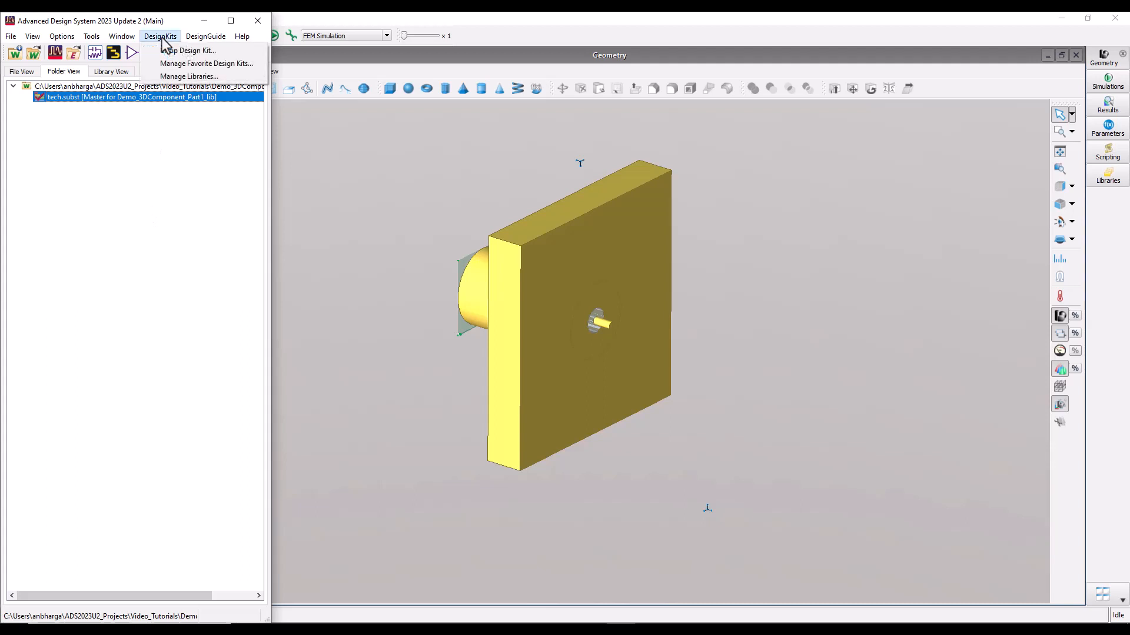
pyautogui.click(180, 77)
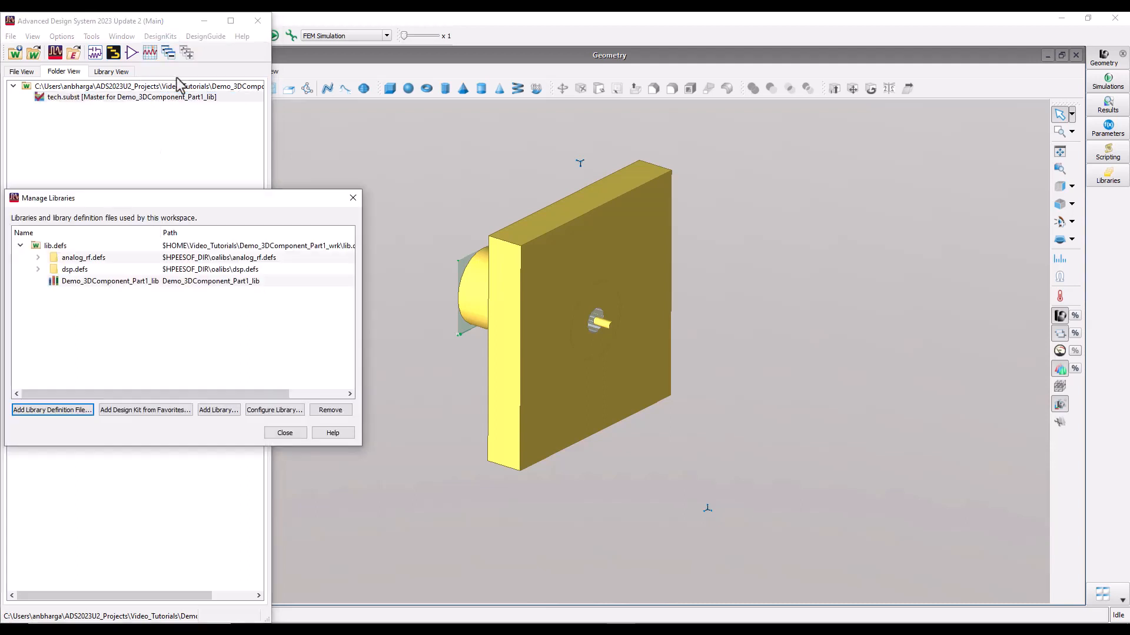
pyautogui.click(212, 410)
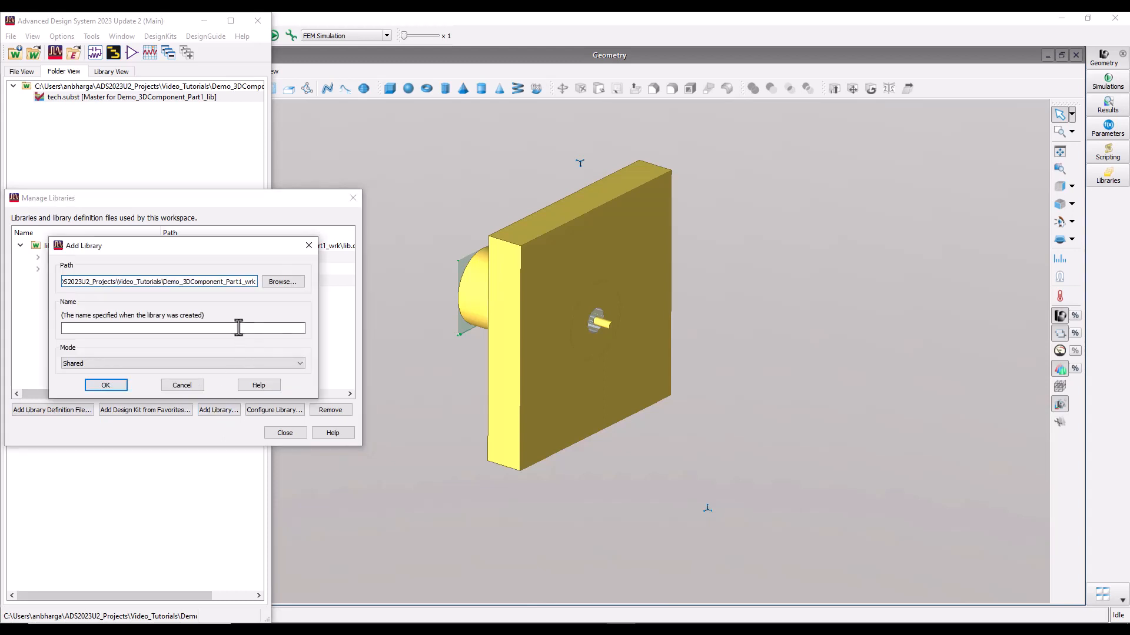
pyautogui.click(280, 282)
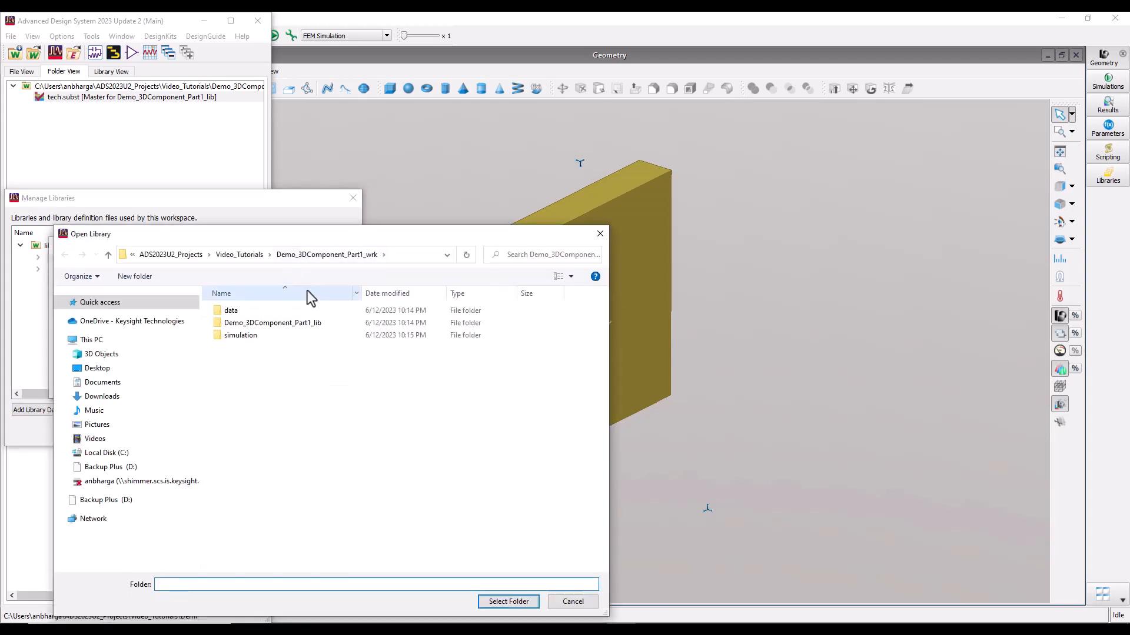
pyautogui.click(98, 369)
pyautogui.click(236, 325)
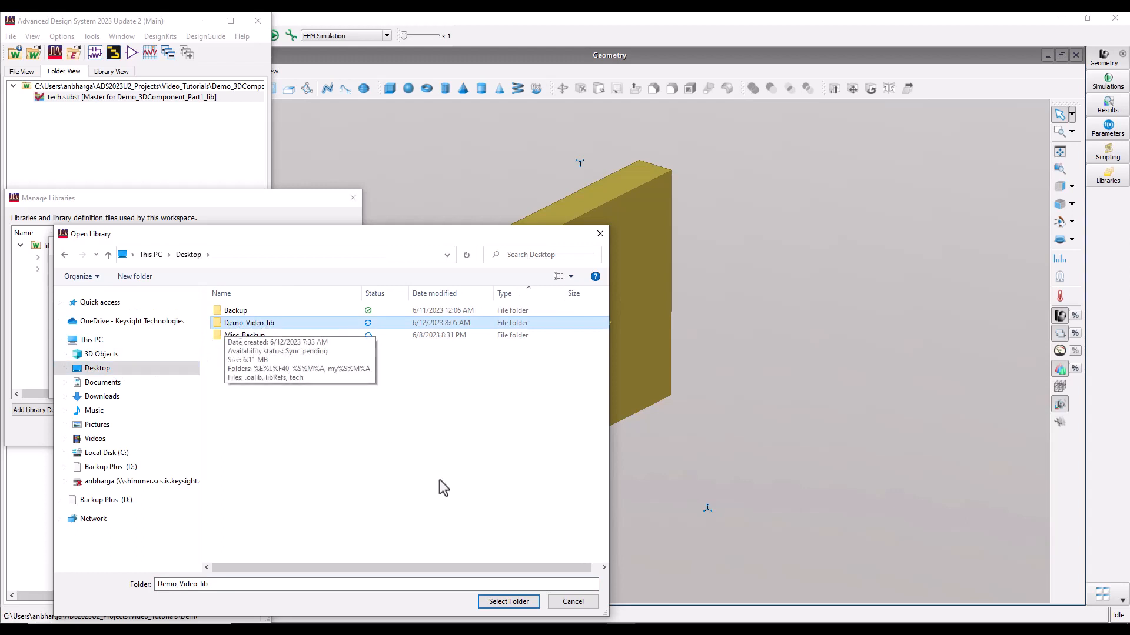
pyautogui.click(506, 602)
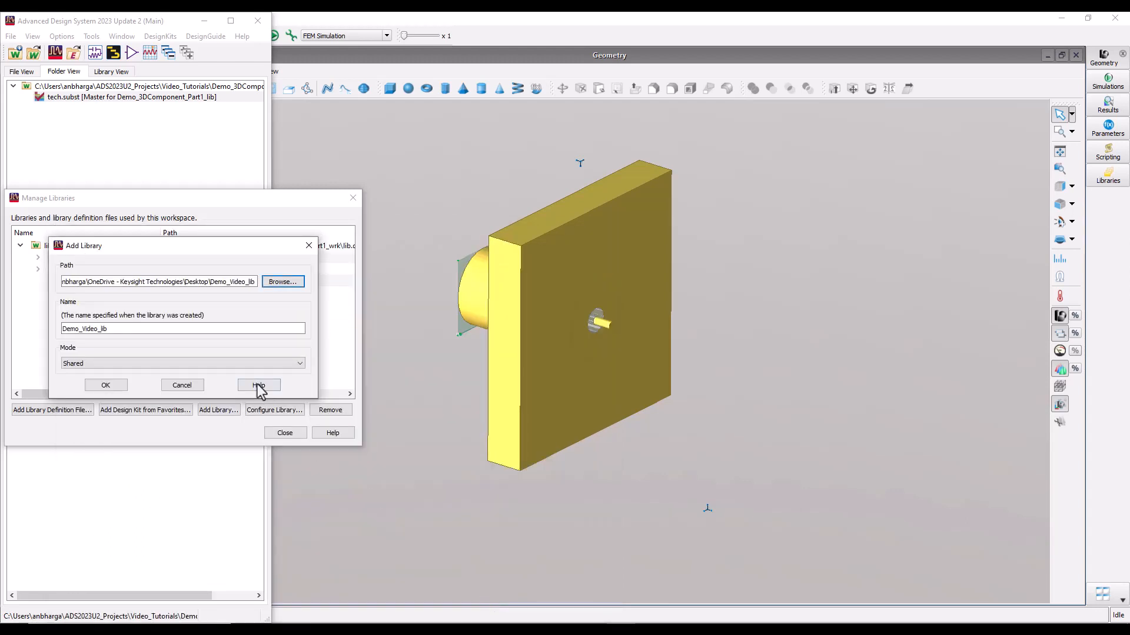
pyautogui.click(106, 385)
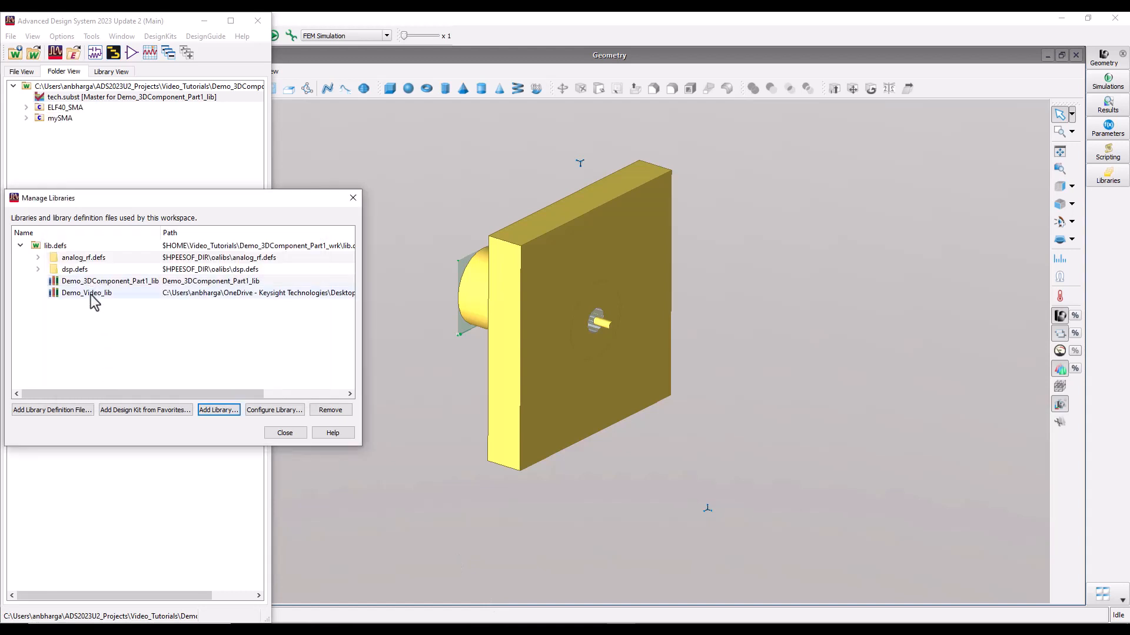
pyautogui.click(284, 434)
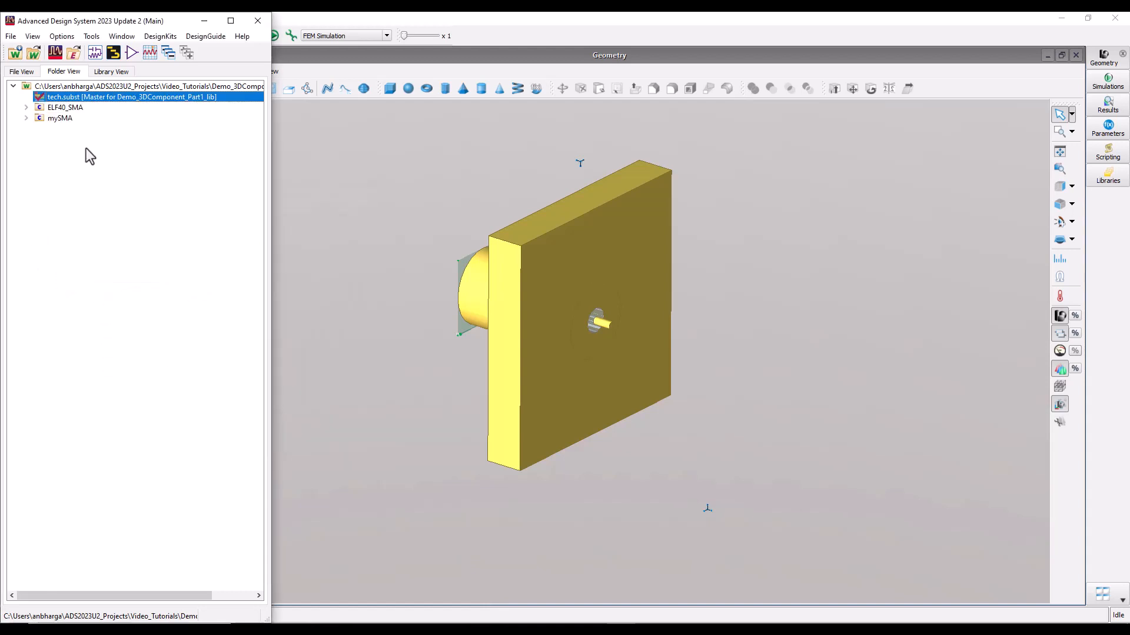
# - Examine the views inside the ELF40_SMA and mySMA cells and the contents of both workspace libraries
pyautogui.click(26, 108)
pyautogui.click(26, 182)
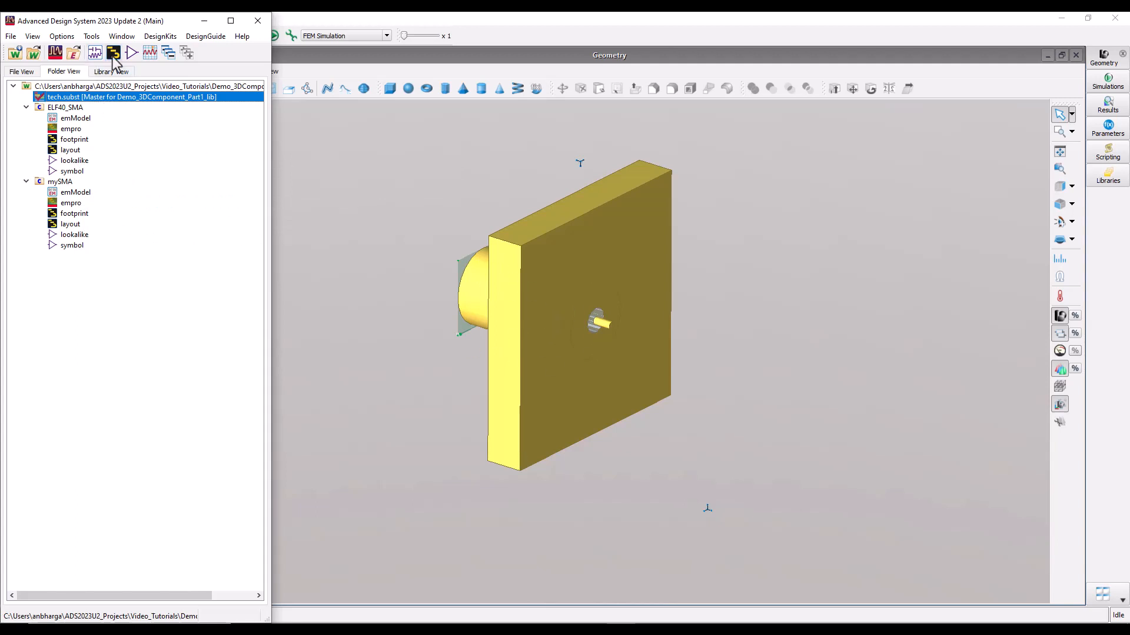
pyautogui.click(112, 72)
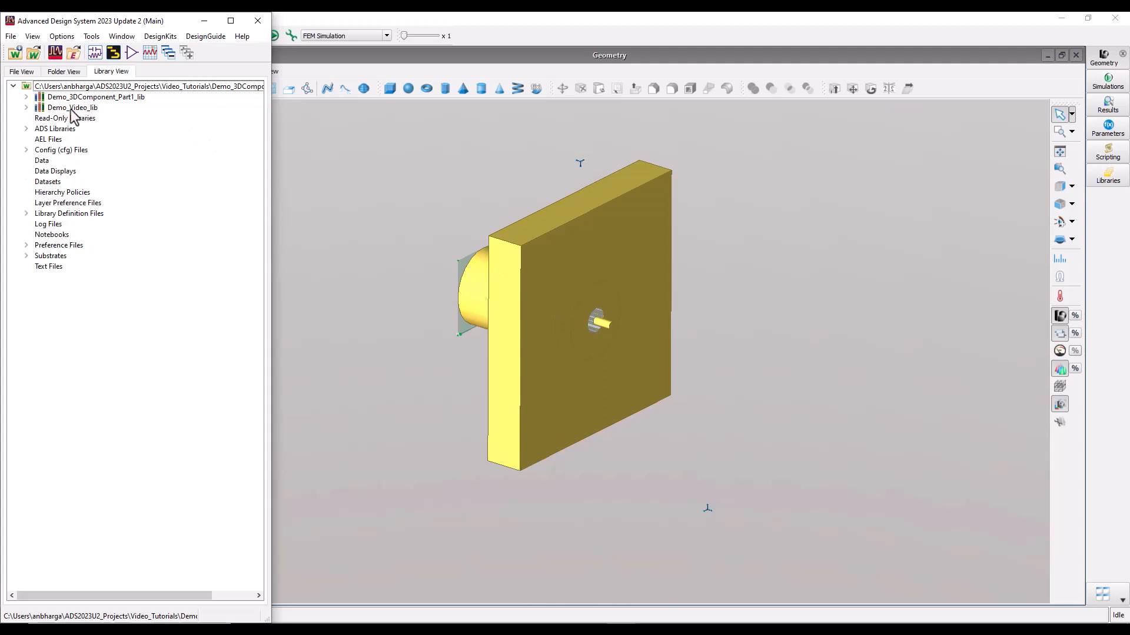
pyautogui.click(26, 98)
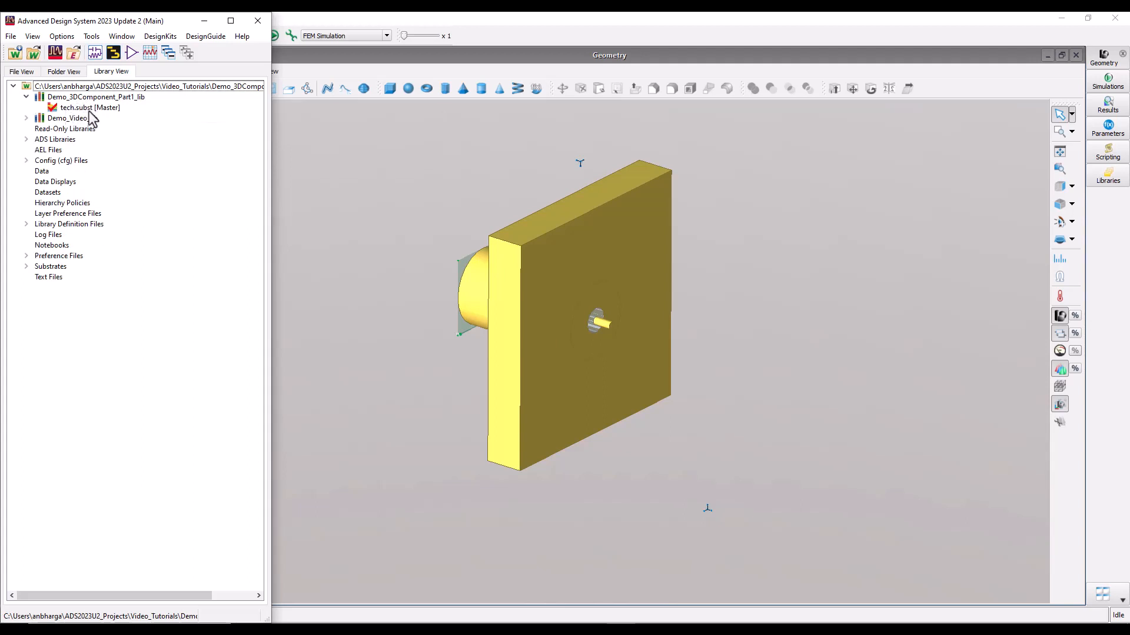
pyautogui.click(27, 118)
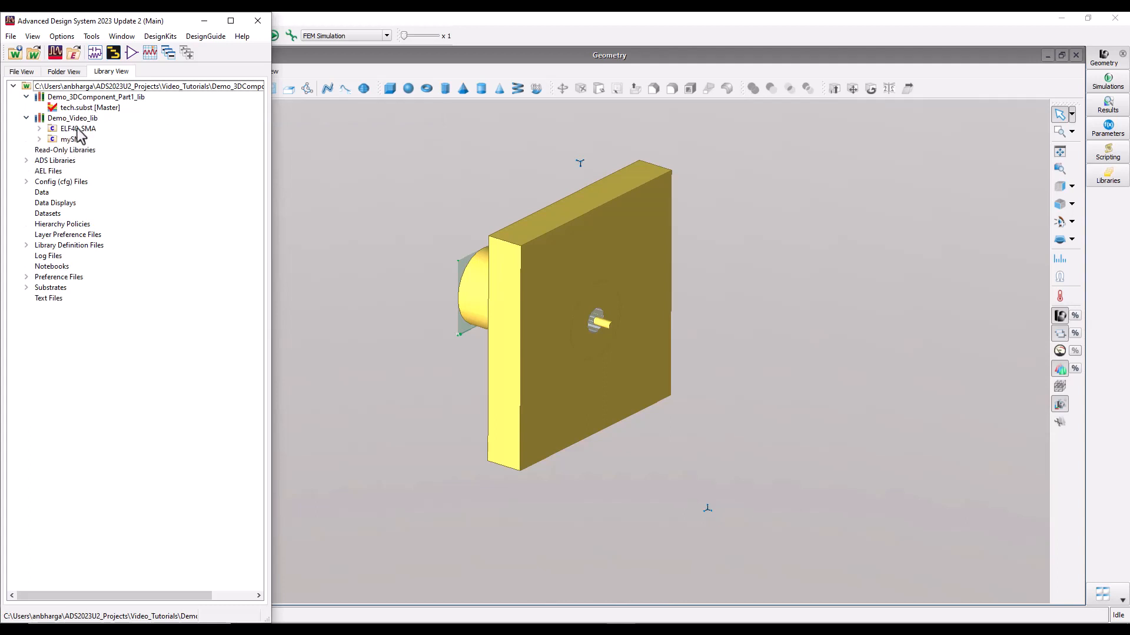
pyautogui.click(27, 118)
pyautogui.click(61, 72)
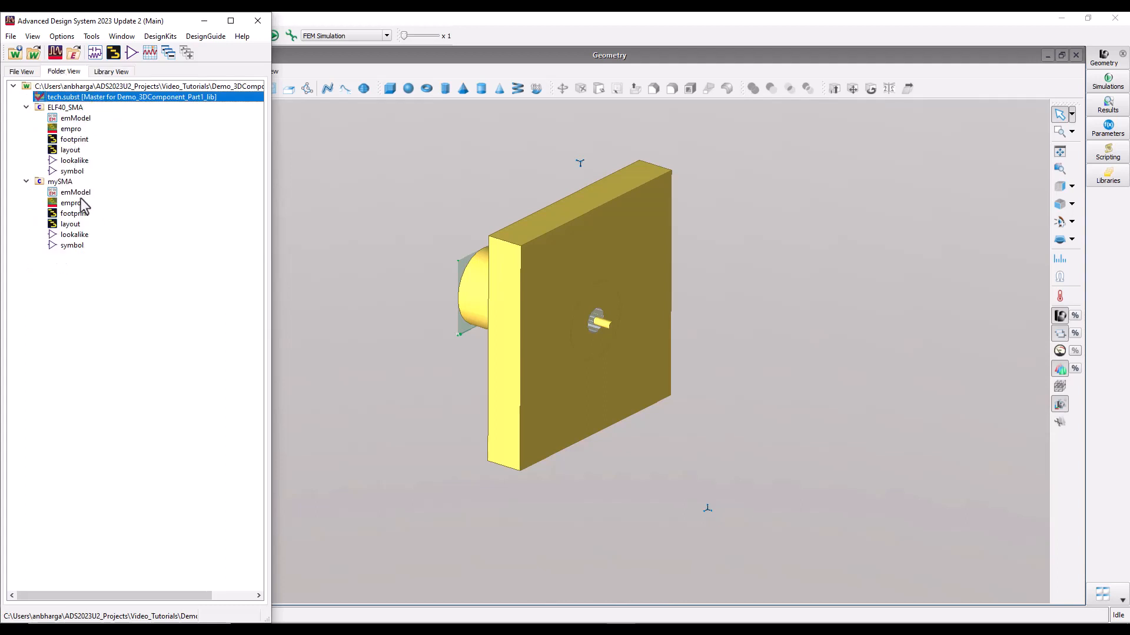
# - Review the simulation setup and database of the ELF40_SMA emModel view, closing it without saving
pyautogui.doubleClick(83, 119)
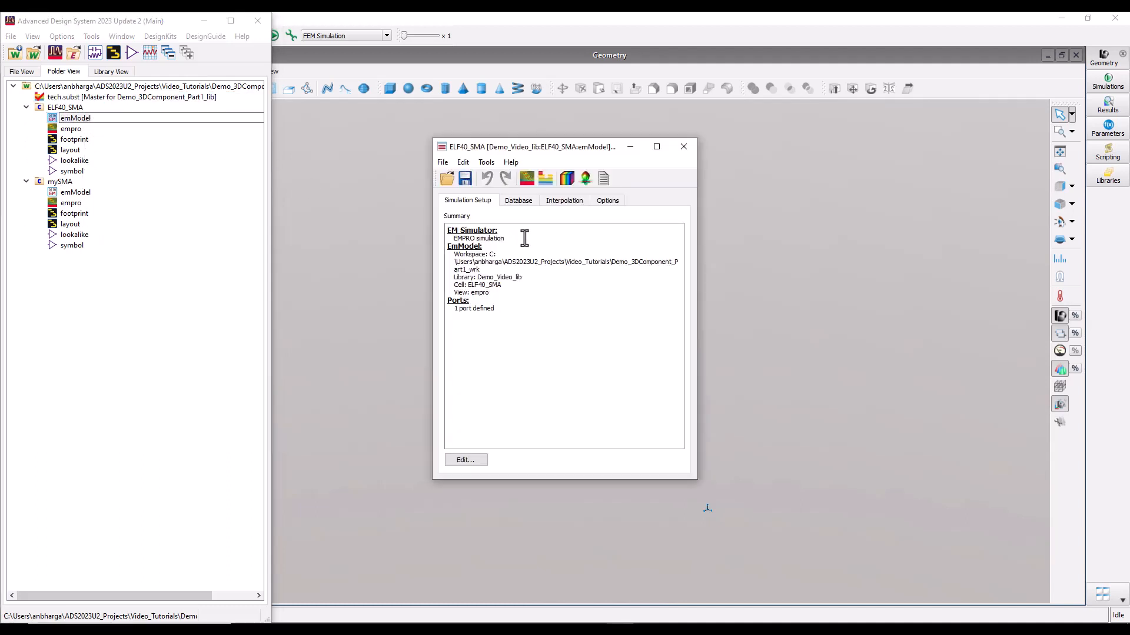
pyautogui.click(518, 201)
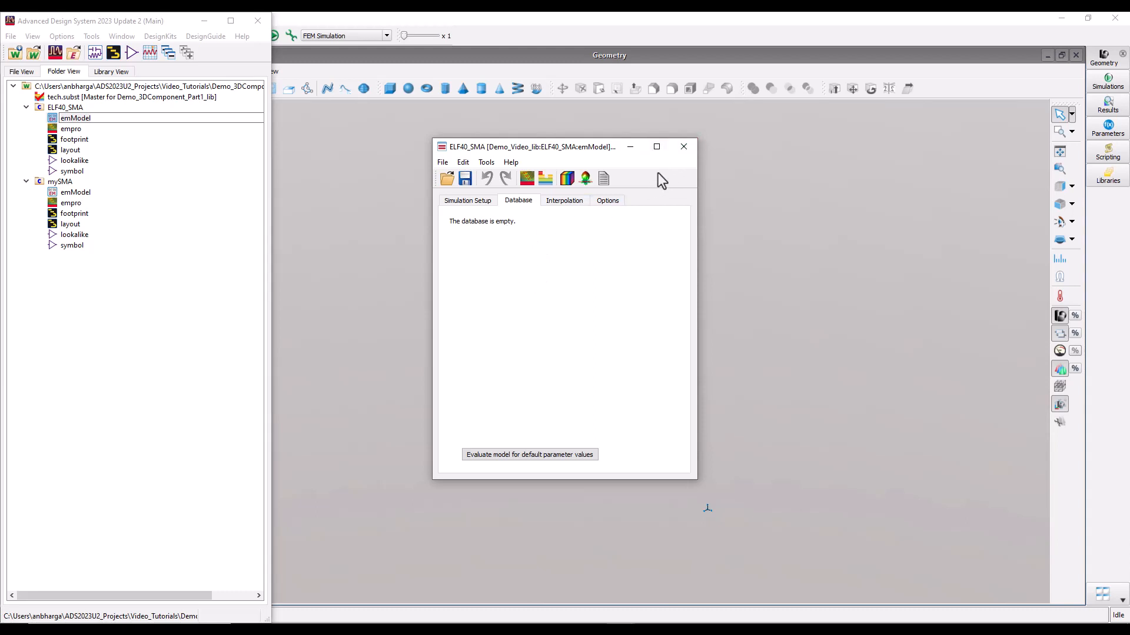
pyautogui.click(682, 148)
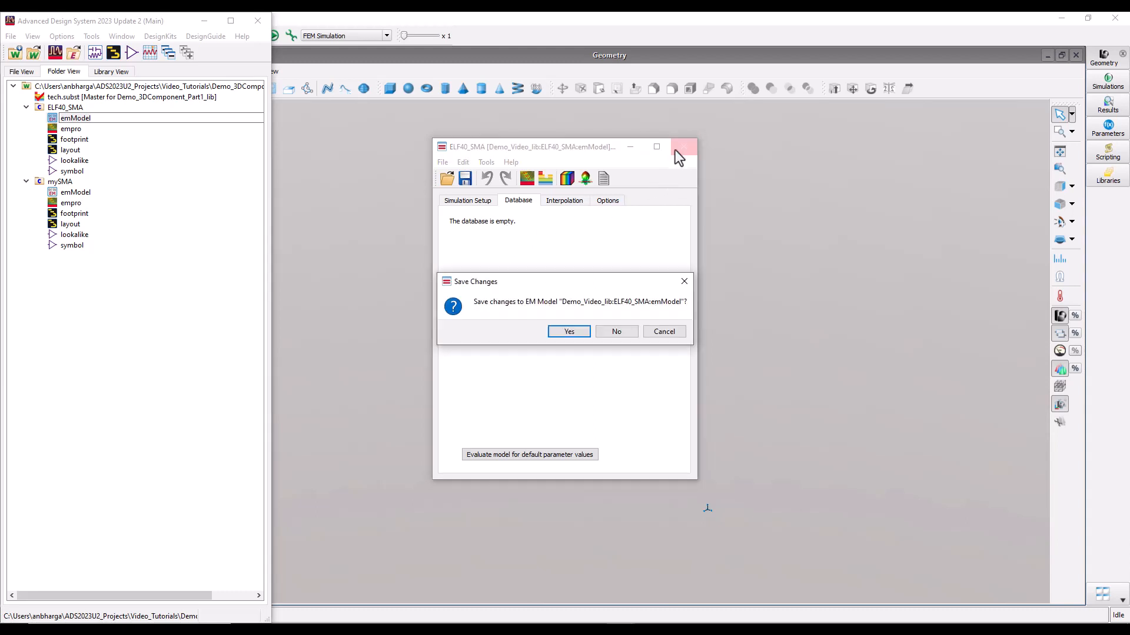
pyautogui.click(604, 332)
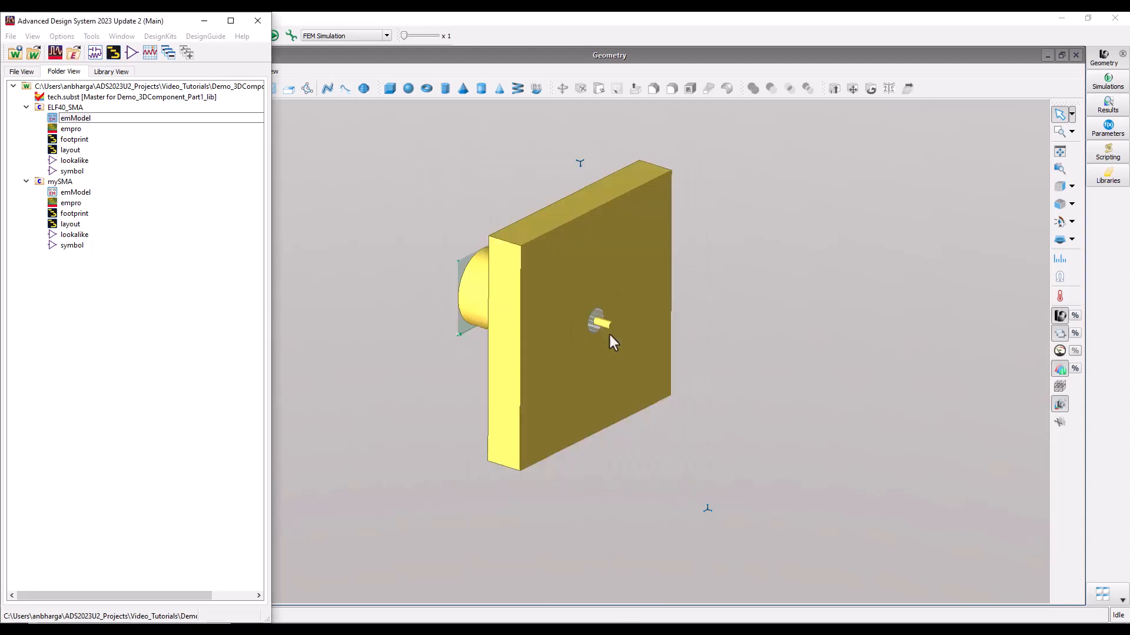
# - View the layout of the ELF40_SMA cell and close the layout window
pyautogui.click(67, 141)
pyautogui.click(71, 150)
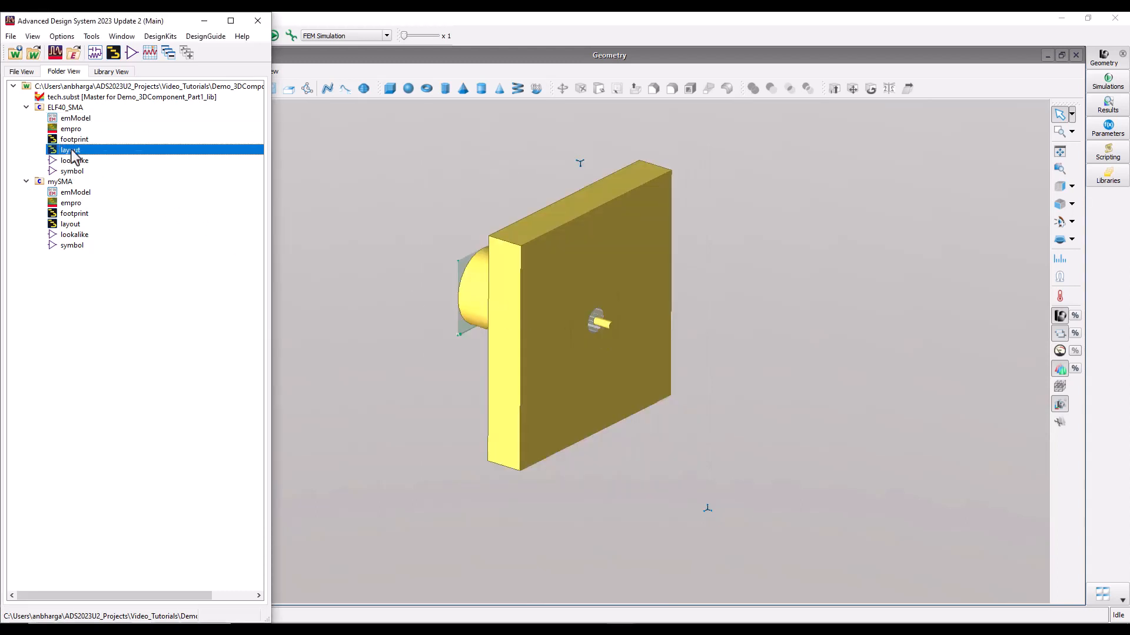
pyautogui.doubleClick(70, 150)
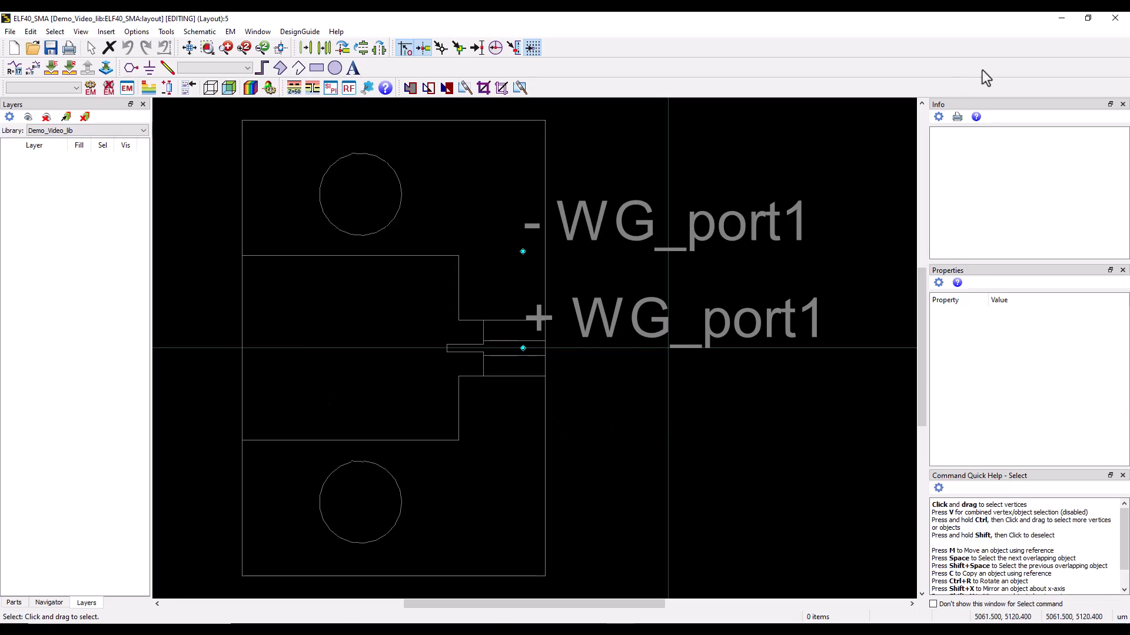
pyautogui.click(1115, 20)
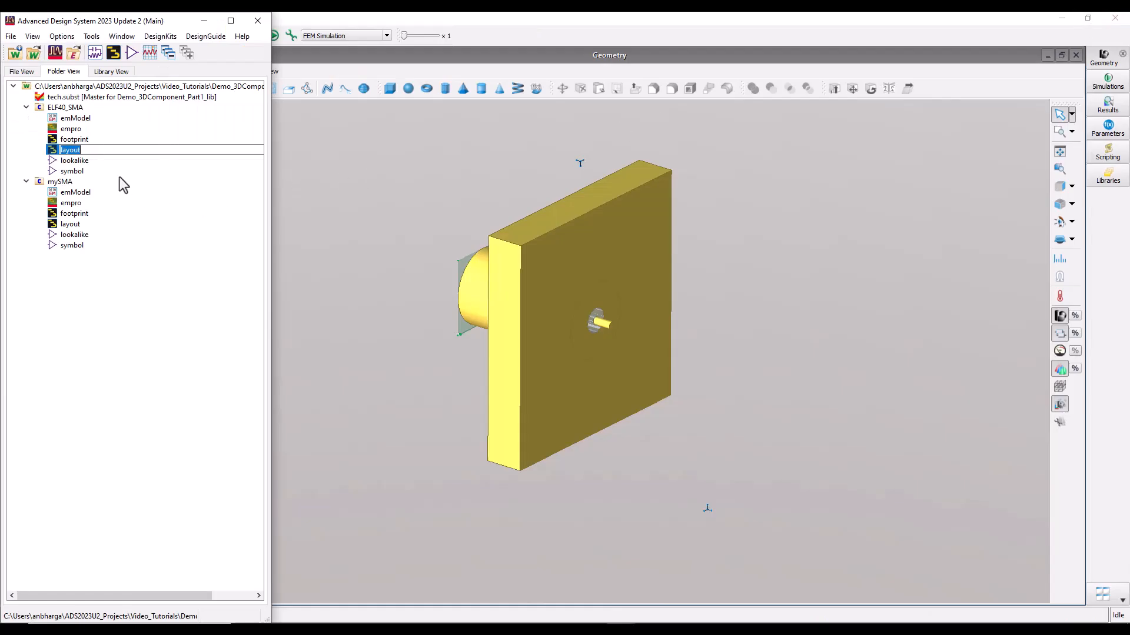
# - Preview the ELF40_SMA cell's empro view and launch it in EMPro
pyautogui.click(67, 130)
pyautogui.doubleClick(66, 130)
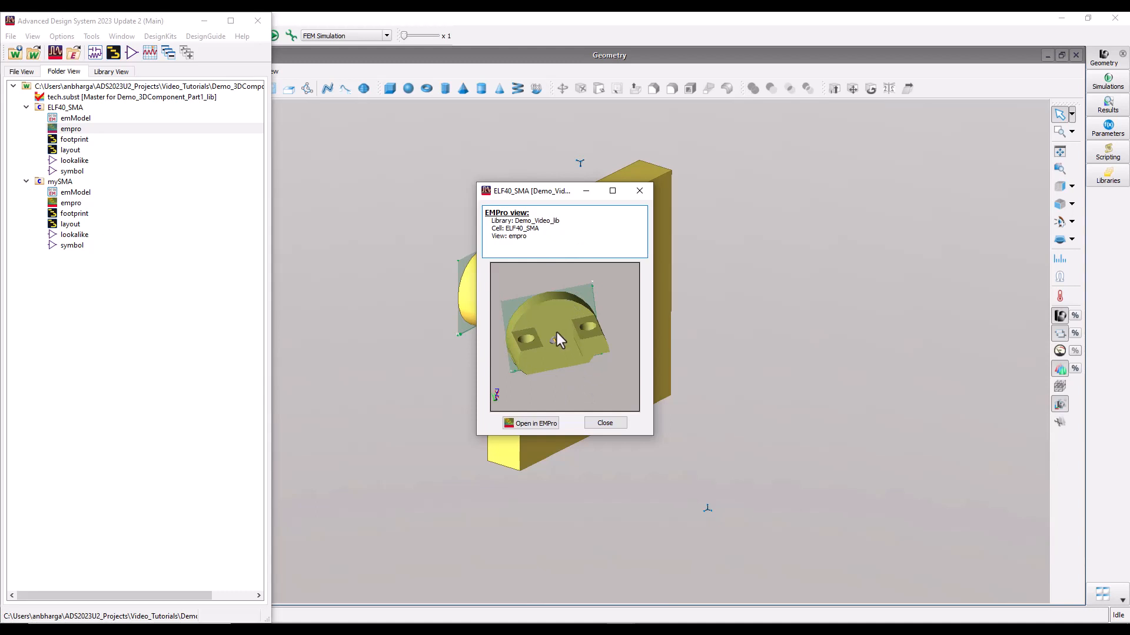
pyautogui.click(532, 422)
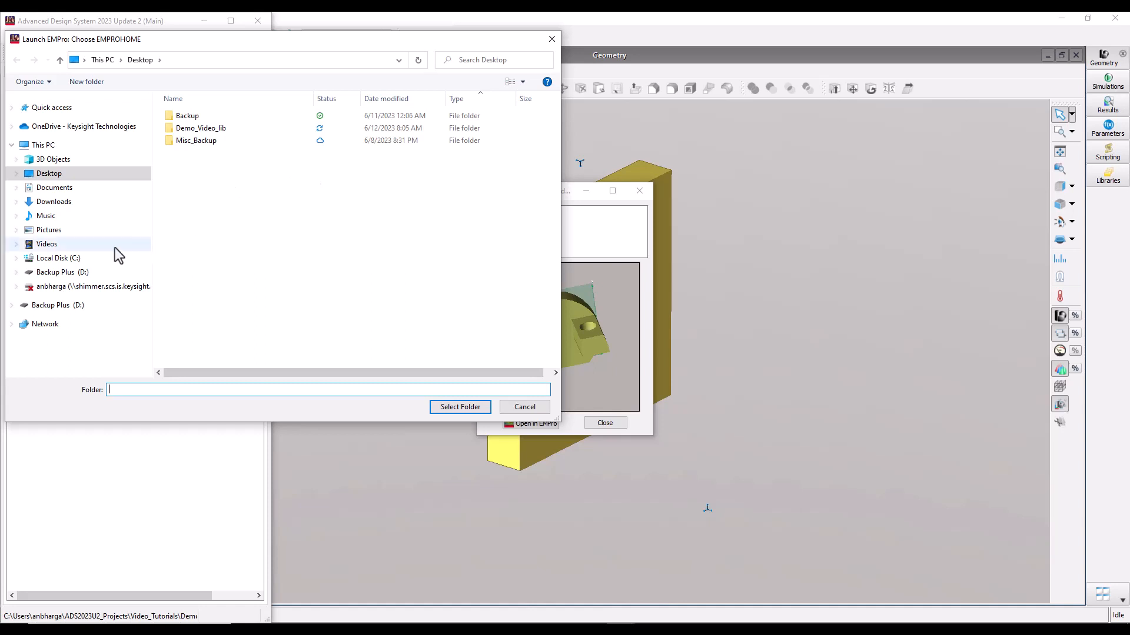
# - Choose C:\Program Files\Keysight\ADS2023_Update2\fem\2023.21\win32_64 as the EMPROHOME folder
pyautogui.click(75, 259)
pyautogui.doubleClick(212, 215)
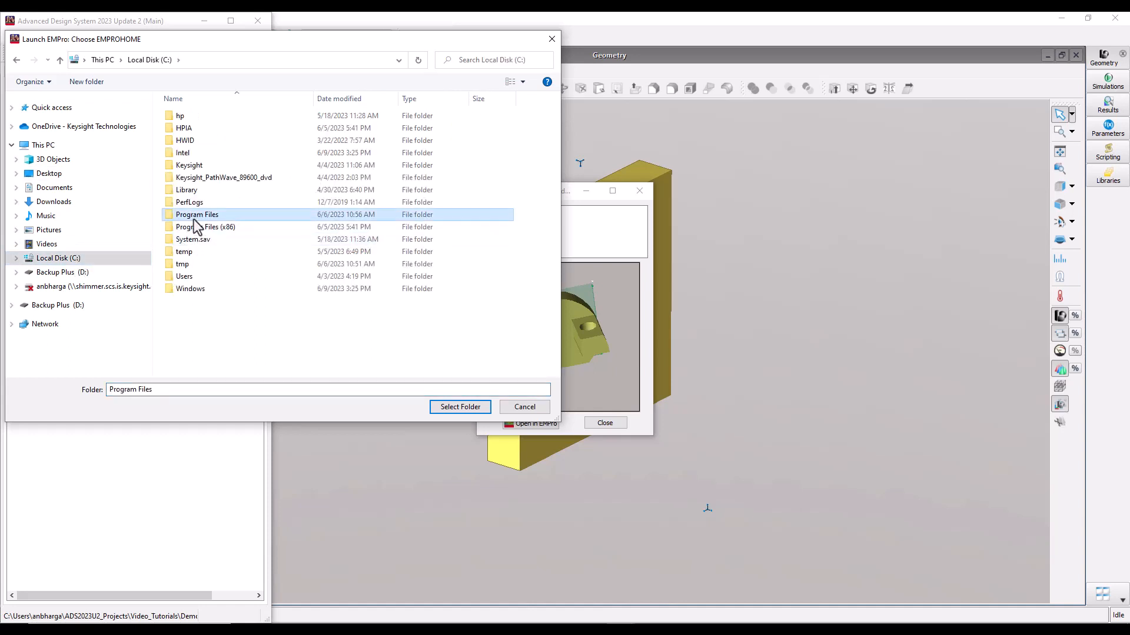
pyautogui.click(199, 253)
pyautogui.press('k')
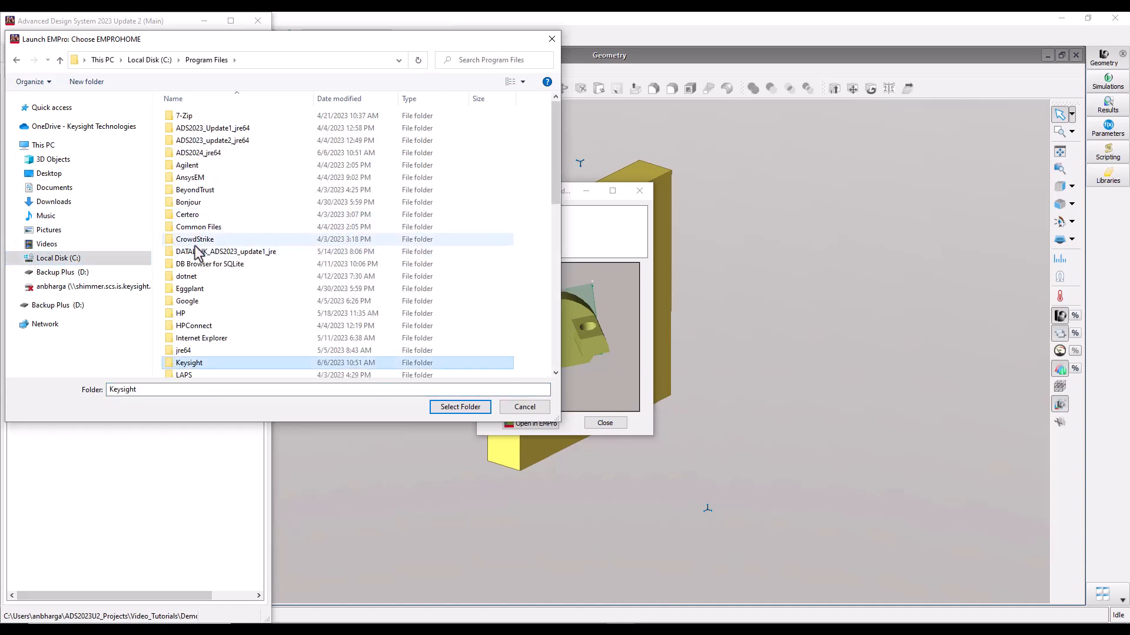
pyautogui.doubleClick(186, 364)
pyautogui.doubleClick(203, 153)
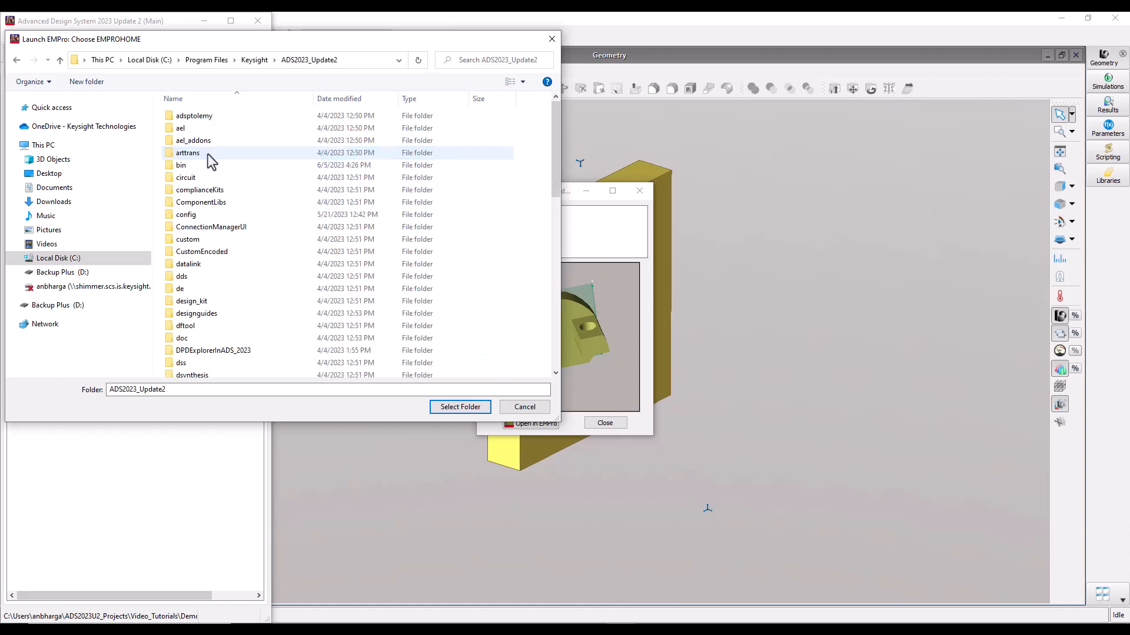
pyautogui.scroll(-3, 196, 257)
pyautogui.scroll(-1, 195, 256)
pyautogui.click(182, 285)
pyautogui.doubleClick(181, 285)
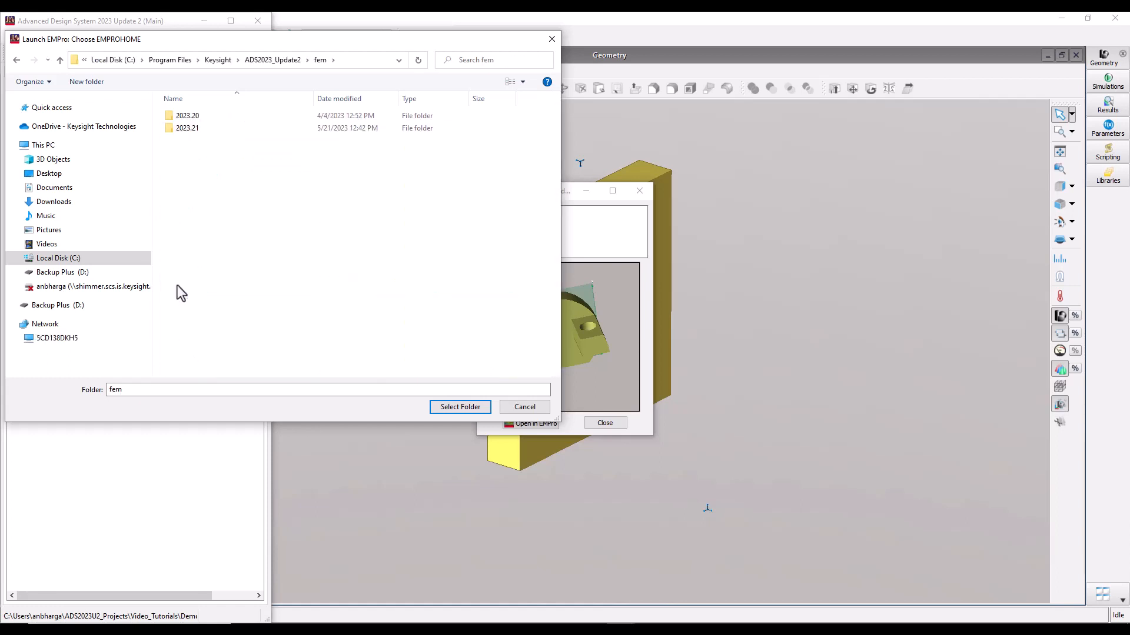
pyautogui.click(193, 131)
pyautogui.doubleClick(193, 129)
pyautogui.click(193, 194)
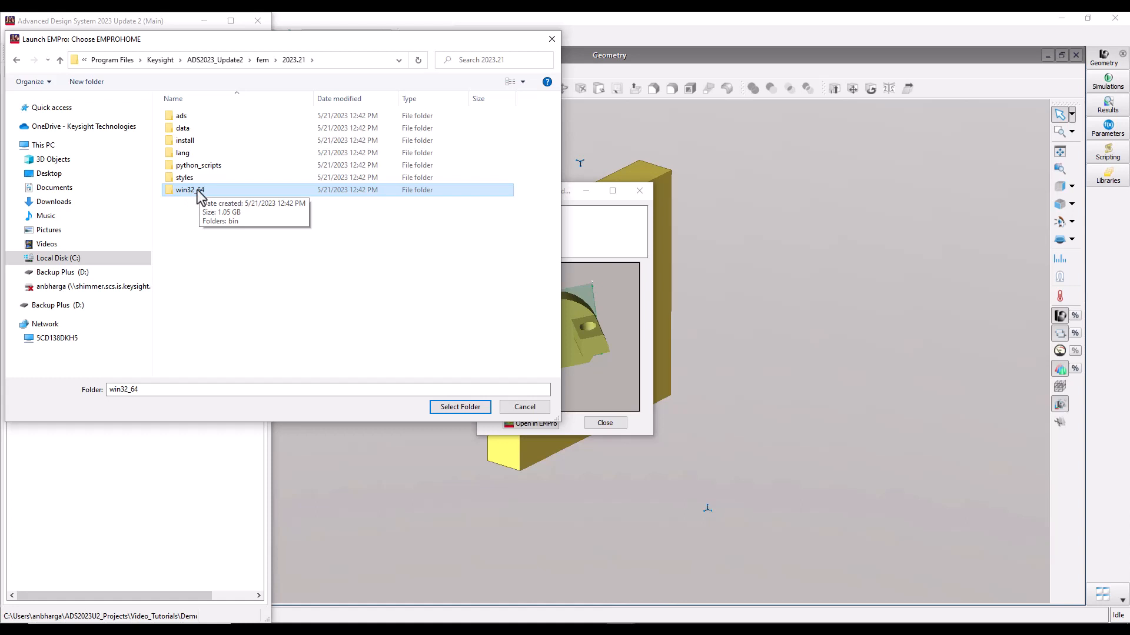
pyautogui.click(456, 407)
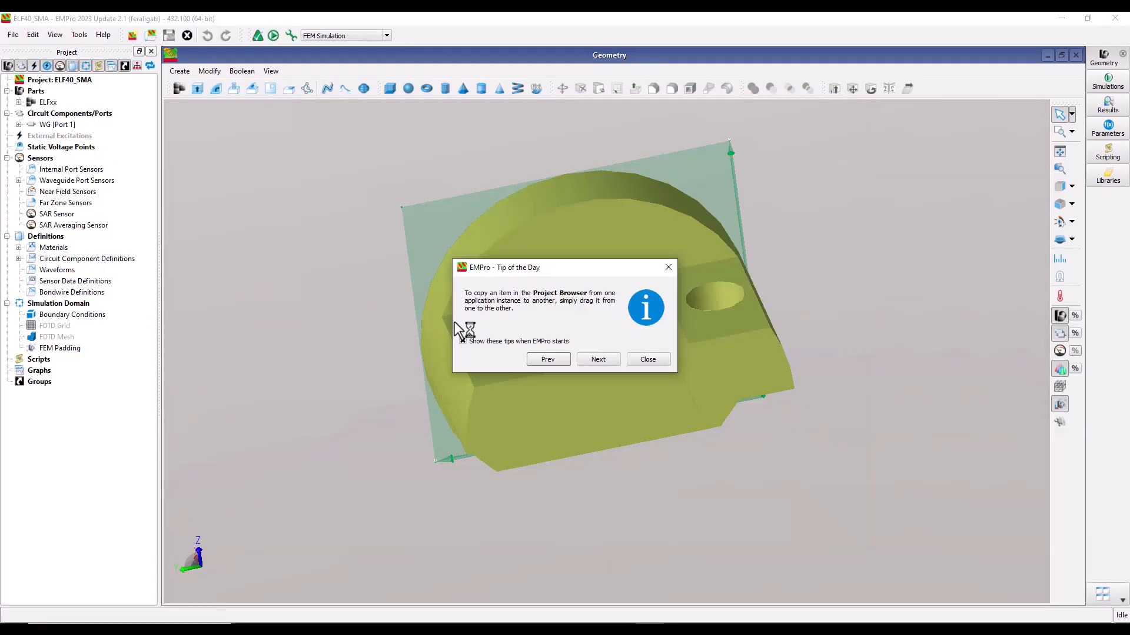
# - Inspect the ELF40_SMA connector geometry from another angle in EMPro and switch back to ADS
pyautogui.click(646, 360)
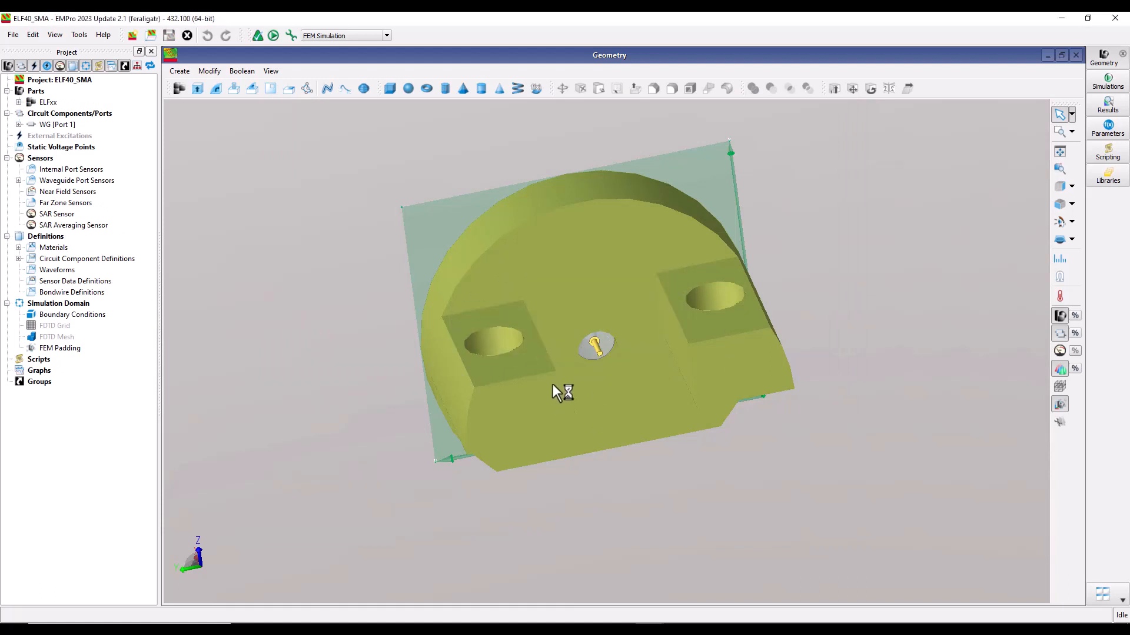
pyautogui.moveTo(629, 426); pyautogui.dragTo(677, 434, button='middle')
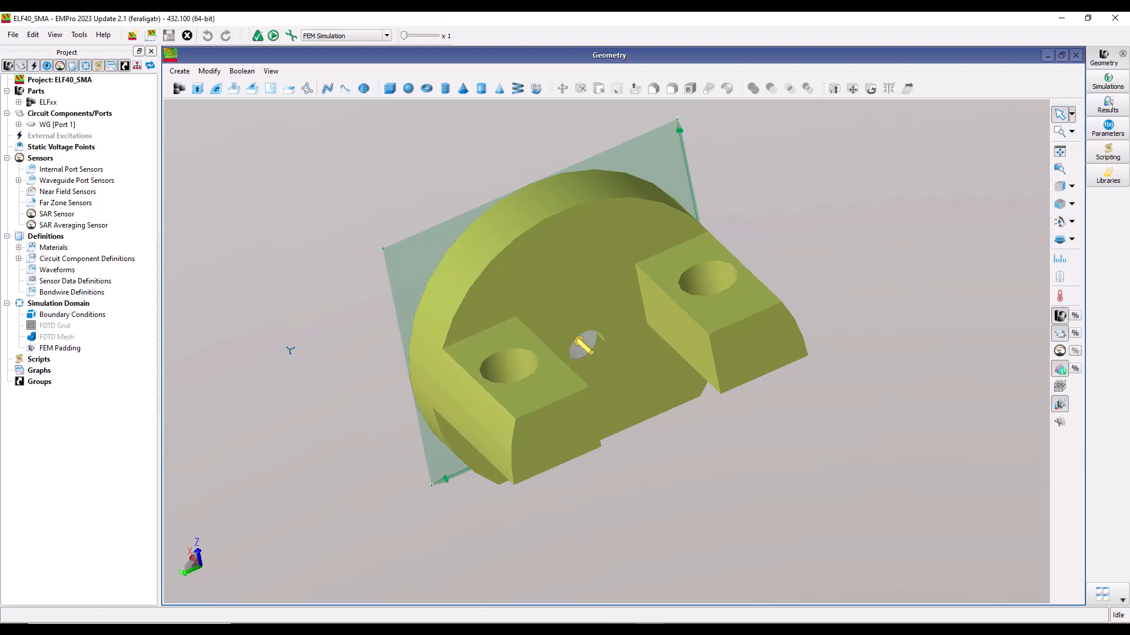
pyautogui.click(589, 613)
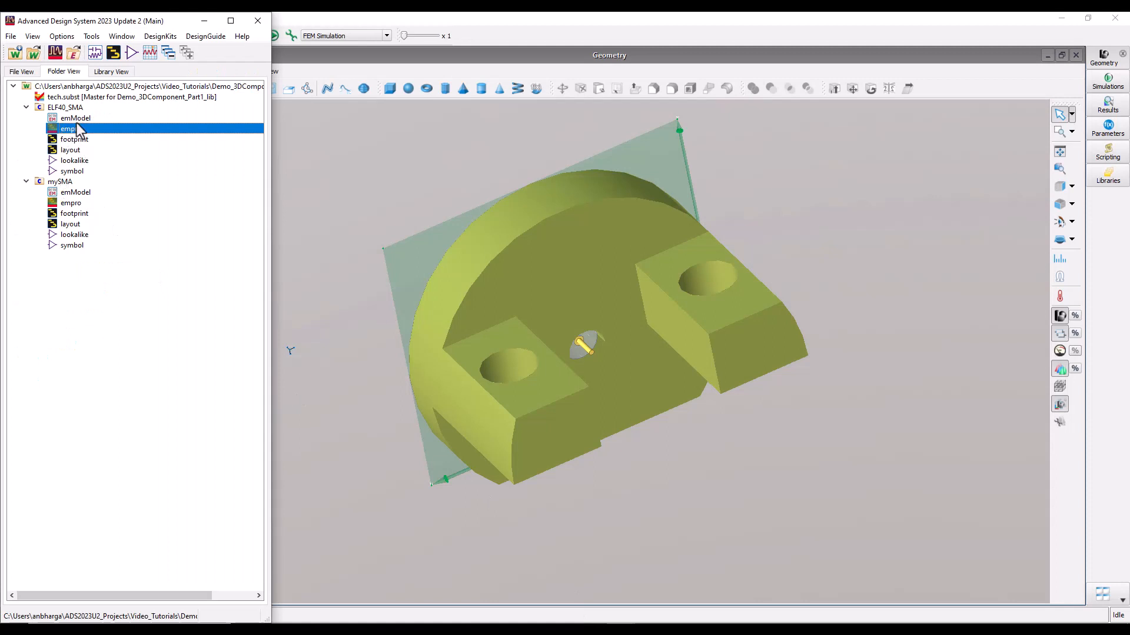
# - Collapse the ELF40_SMA and mySMA cells, display the workspace by library, and collapse Demo_3DComponent_Part1_lib
pyautogui.click(26, 108)
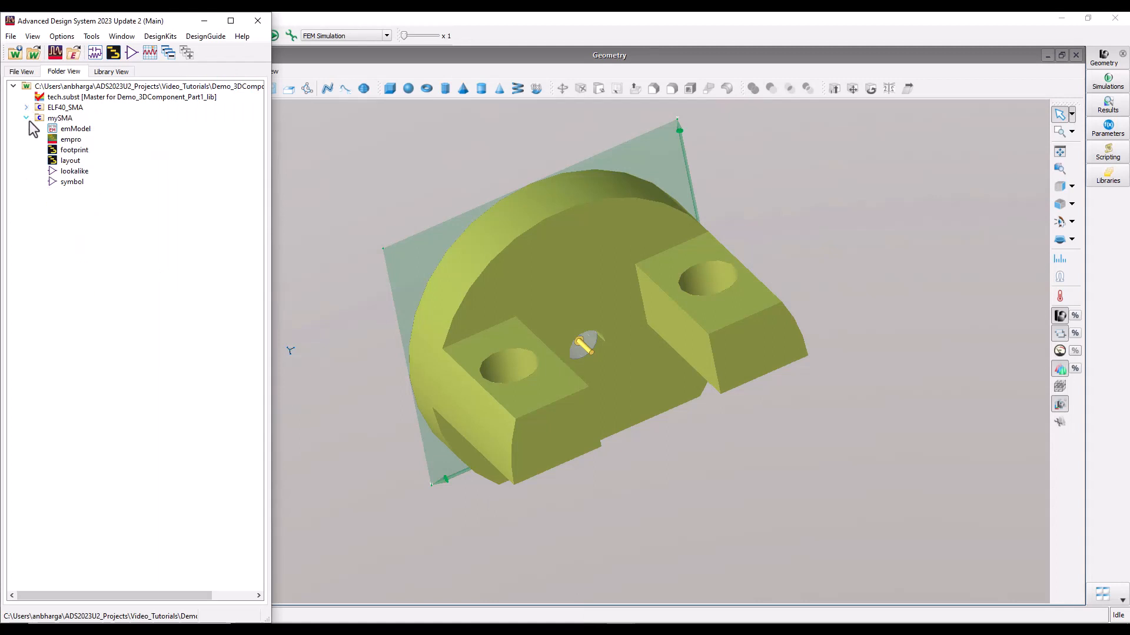
pyautogui.click(27, 118)
pyautogui.click(111, 72)
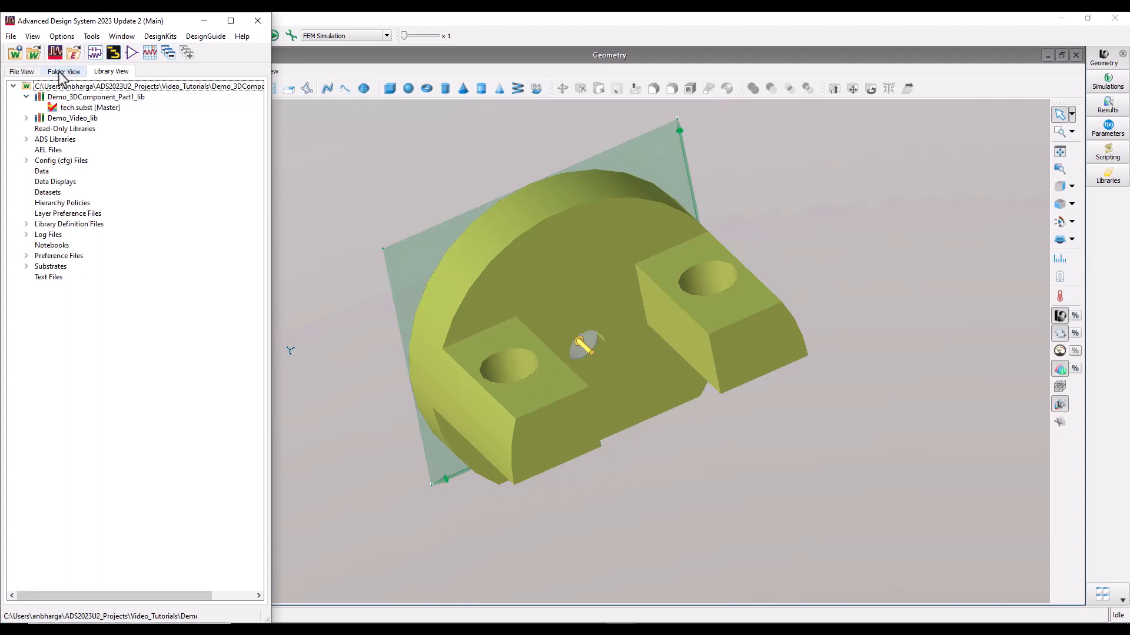
pyautogui.click(26, 98)
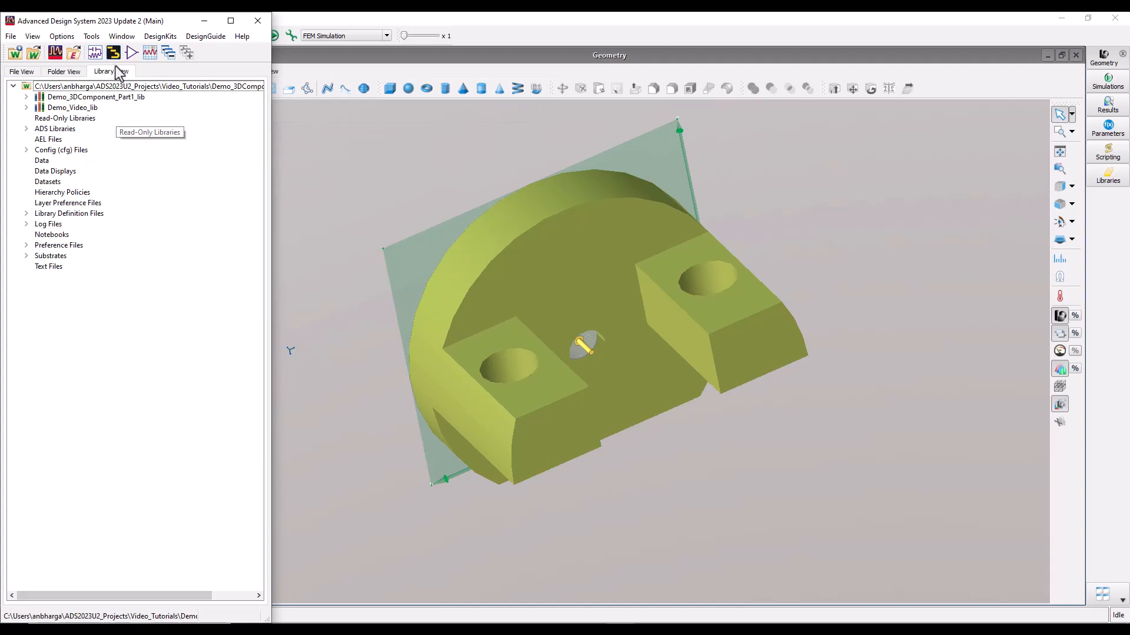
# - Add empro_standard_layers as a referenced library in the technology setup of Demo_3DComponent_Part1_lib
pyautogui.click(88, 37)
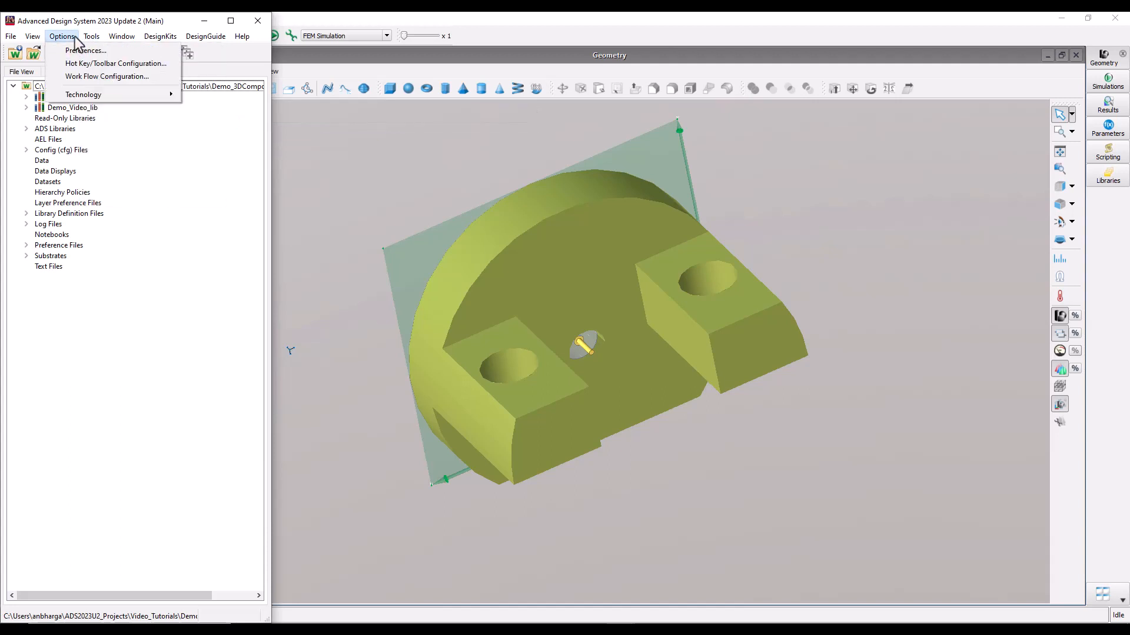
pyautogui.moveTo(94, 95)
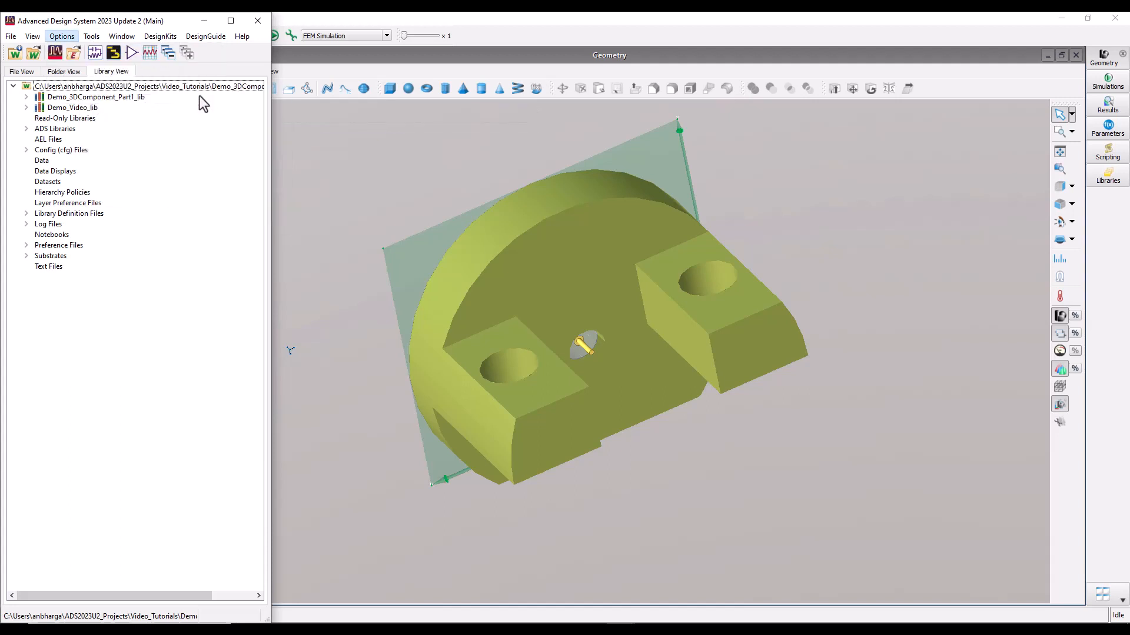
pyautogui.click(191, 97)
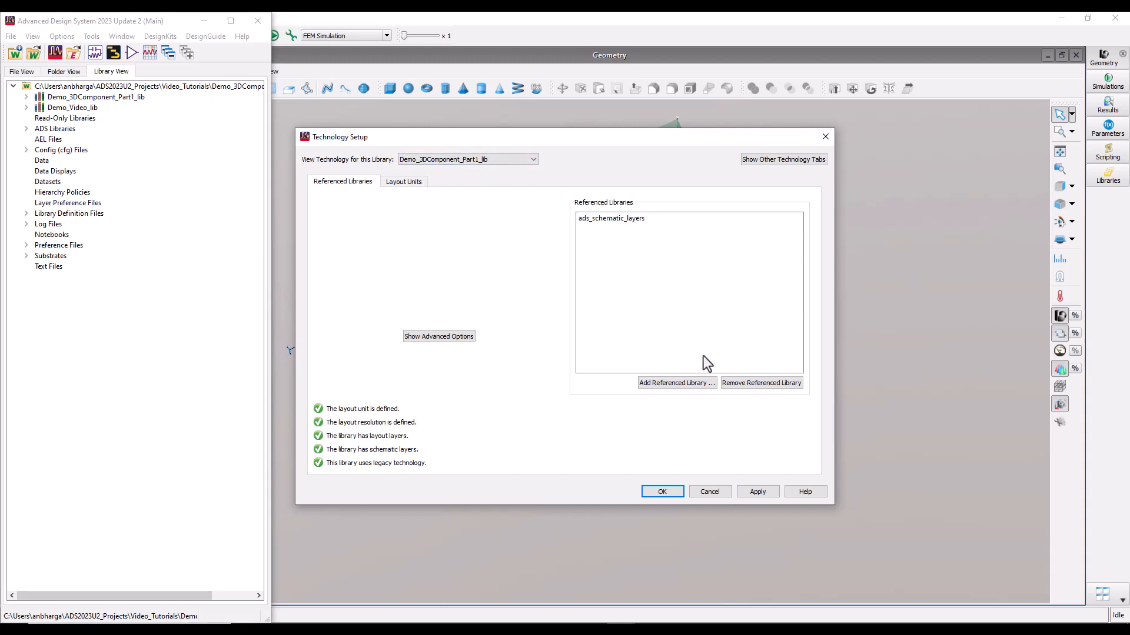
pyautogui.click(685, 383)
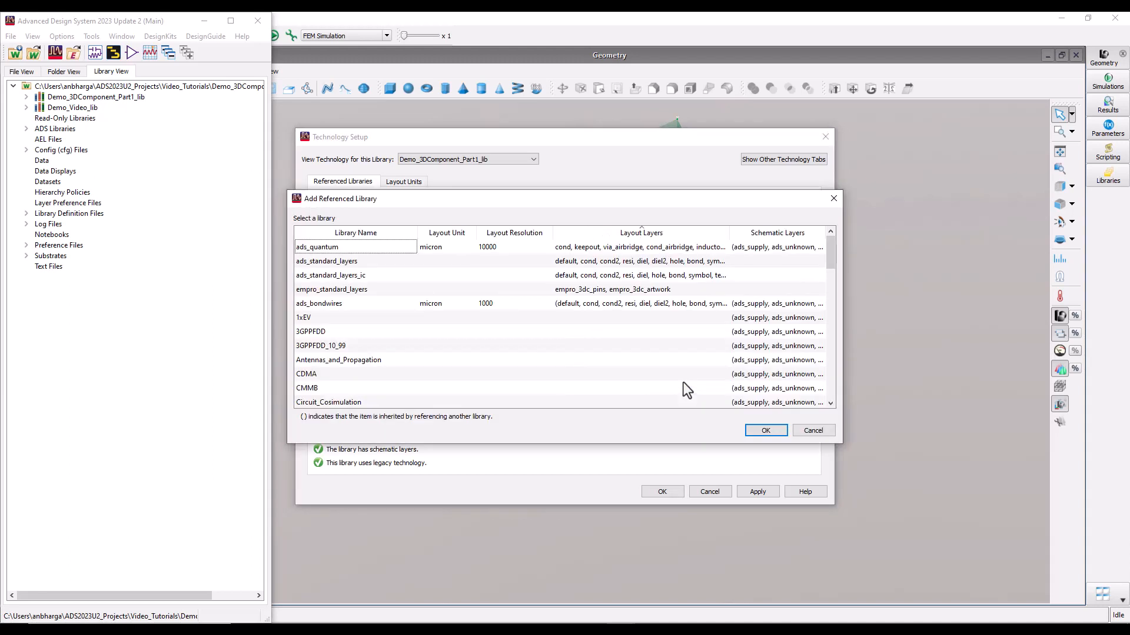
pyautogui.click(341, 291)
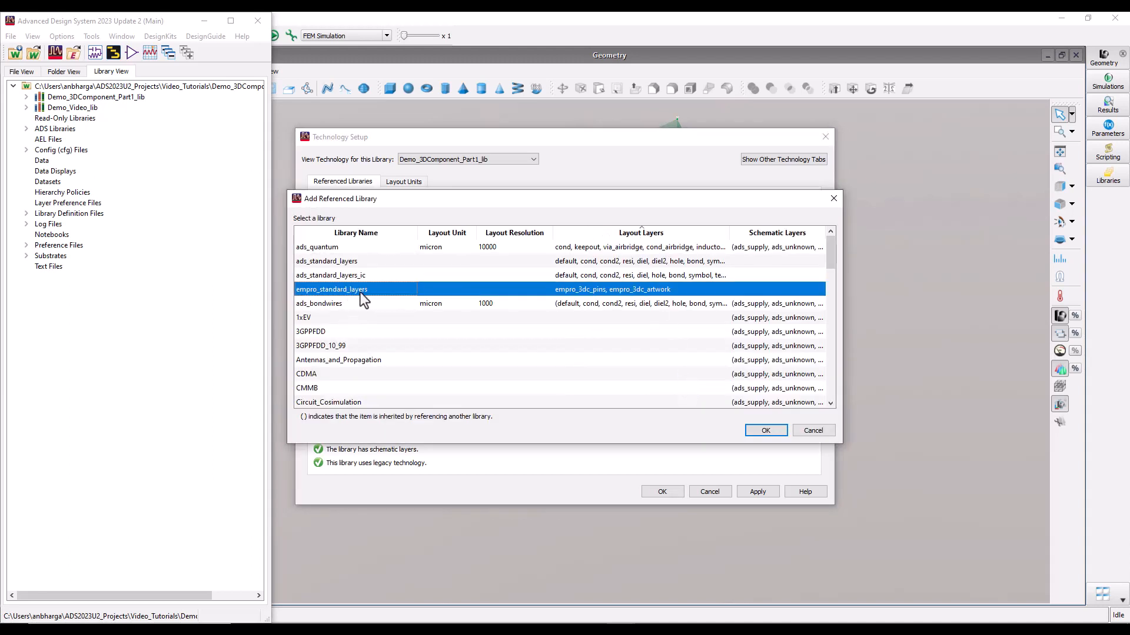
pyautogui.click(761, 430)
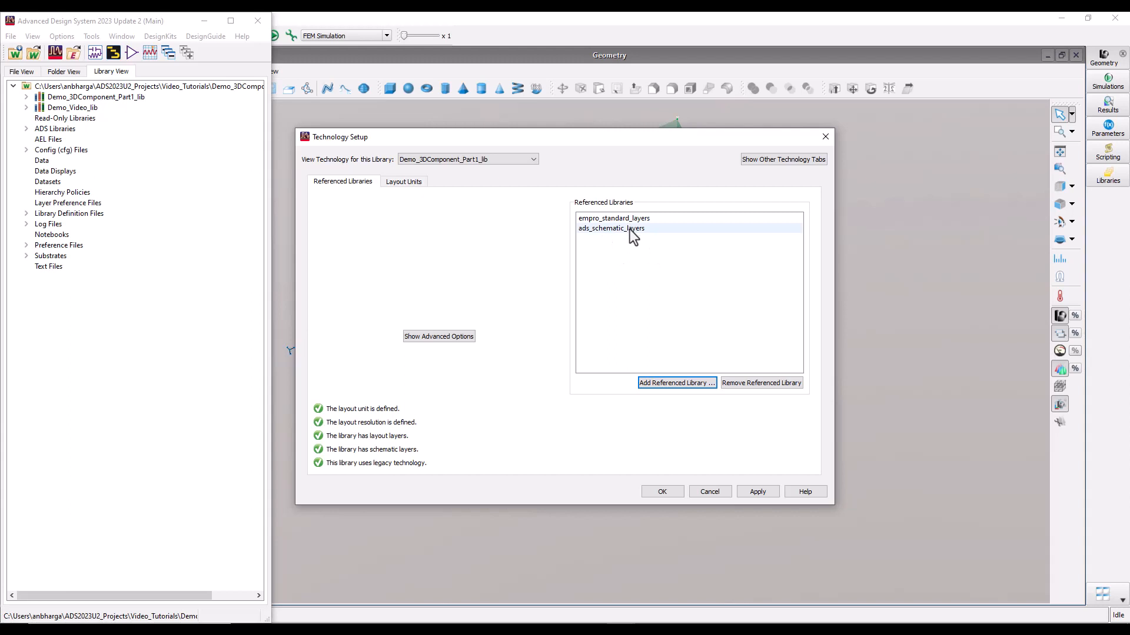
pyautogui.click(655, 491)
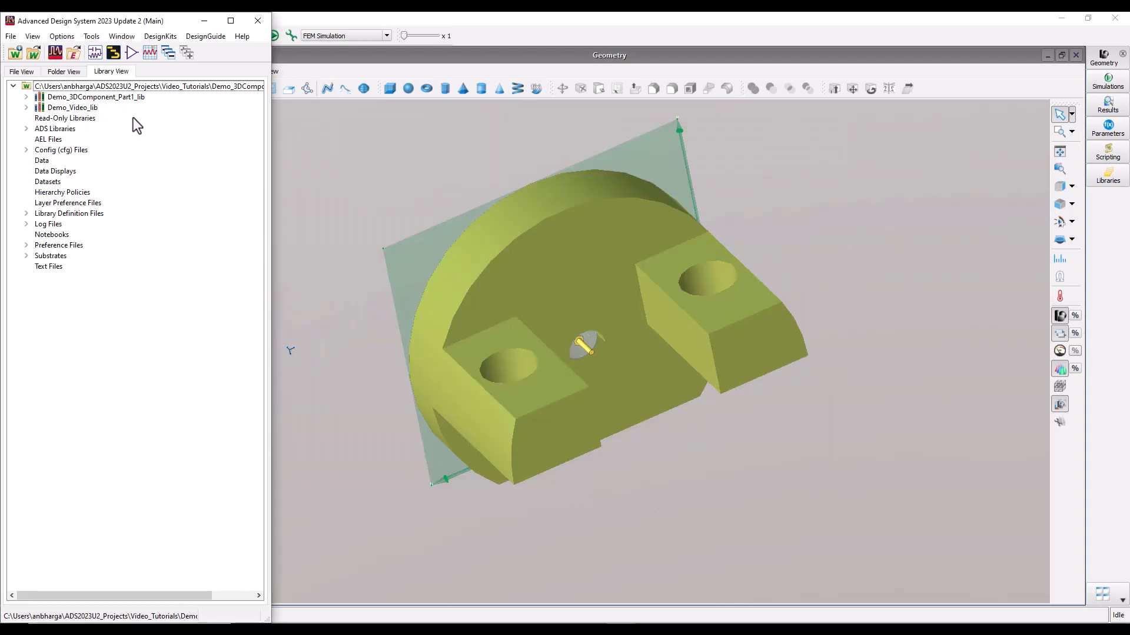
# - Create a new layout for cell_1 in Demo_3DComponent_Part1_lib and arrange its window beside the workspace tree
pyautogui.click(26, 96)
pyautogui.rightClick(91, 98)
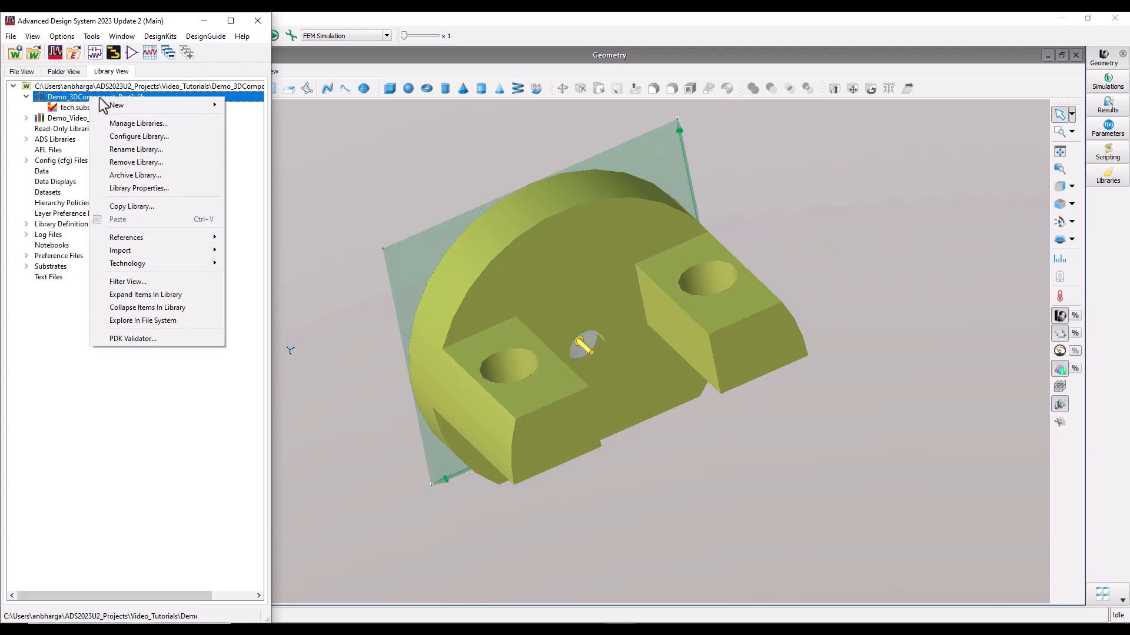
pyautogui.moveTo(133, 106)
pyautogui.click(239, 119)
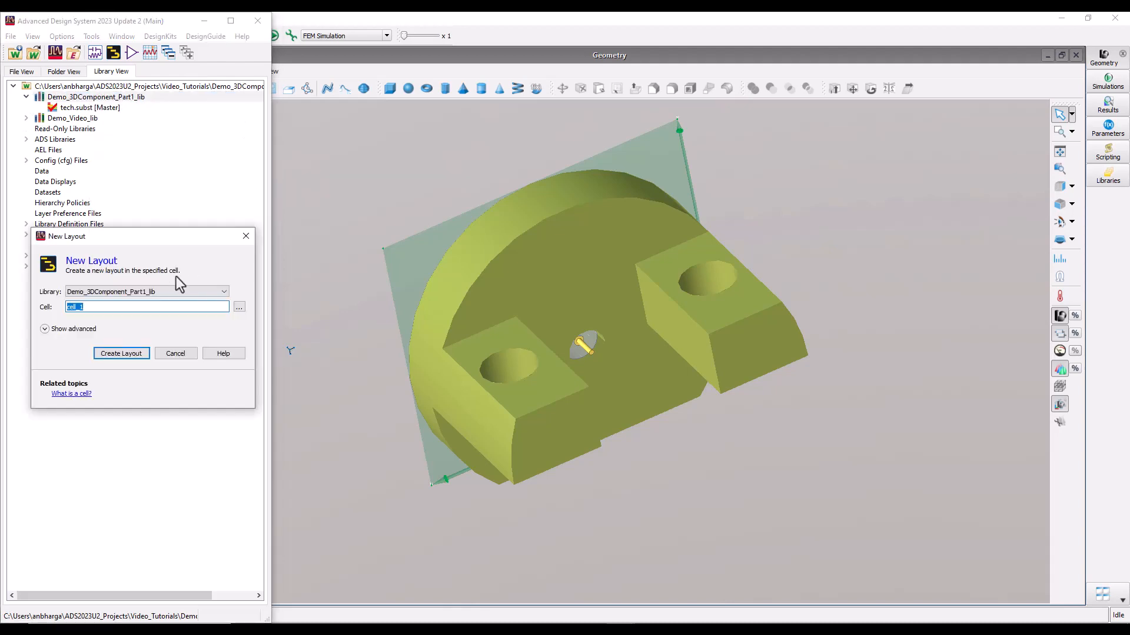
pyautogui.click(121, 354)
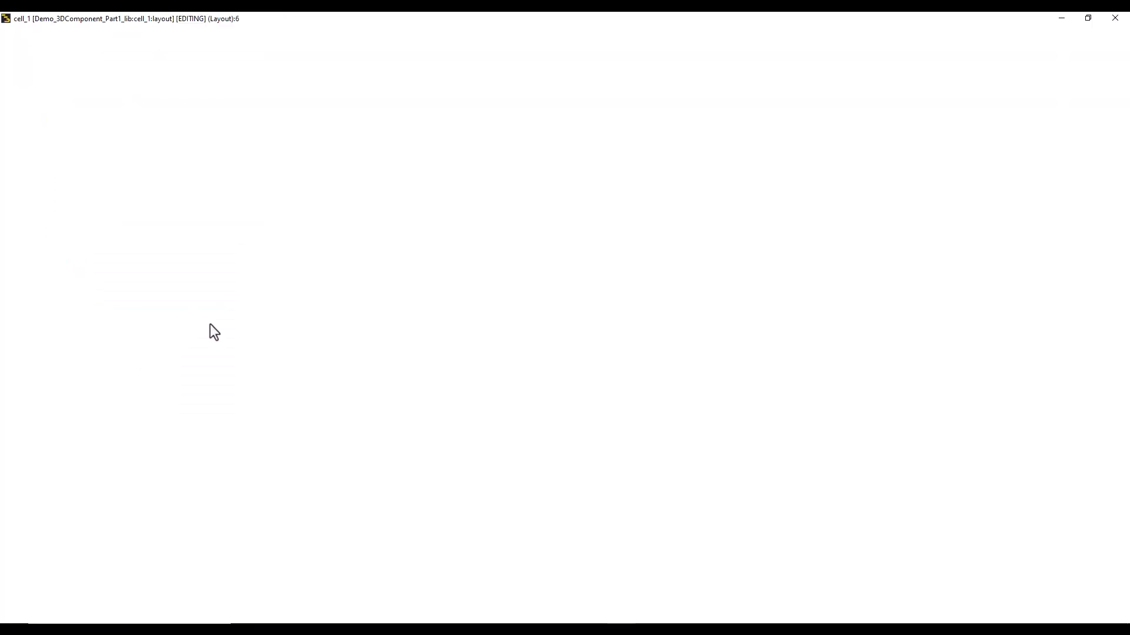
pyautogui.moveTo(331, 21); pyautogui.dragTo(559, 65)
pyautogui.moveTo(512, 469); pyautogui.dragTo(511, 607)
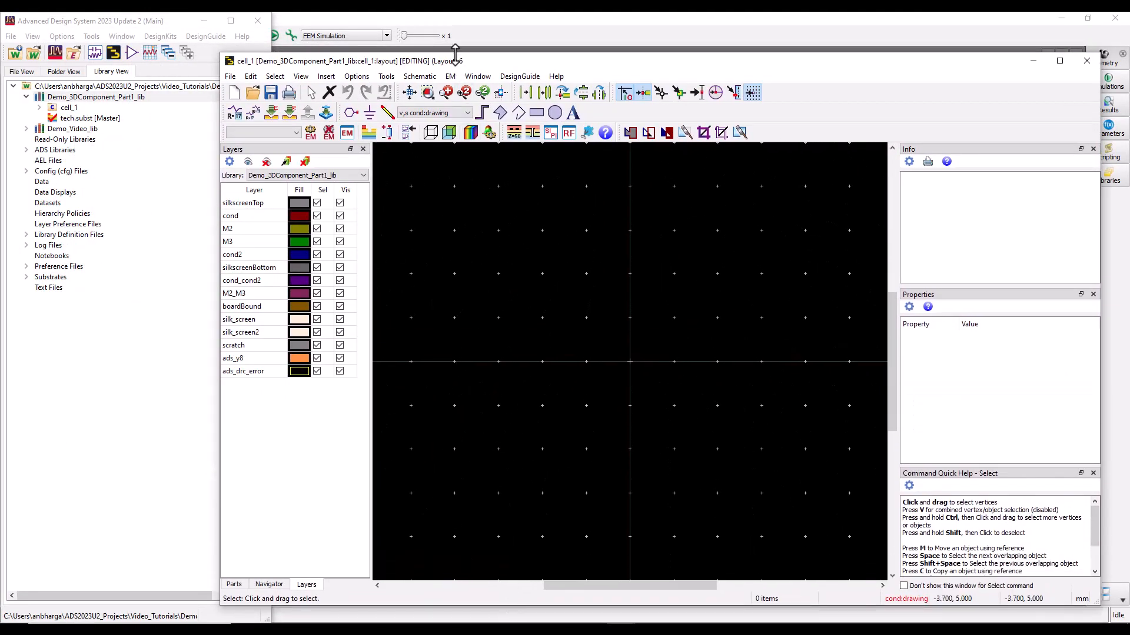
# - Place one ELF40_SMA layout instance from Demo_Video_lib near the origin of cell_1 with default parameters, and maximize the layout window
pyautogui.click(26, 129)
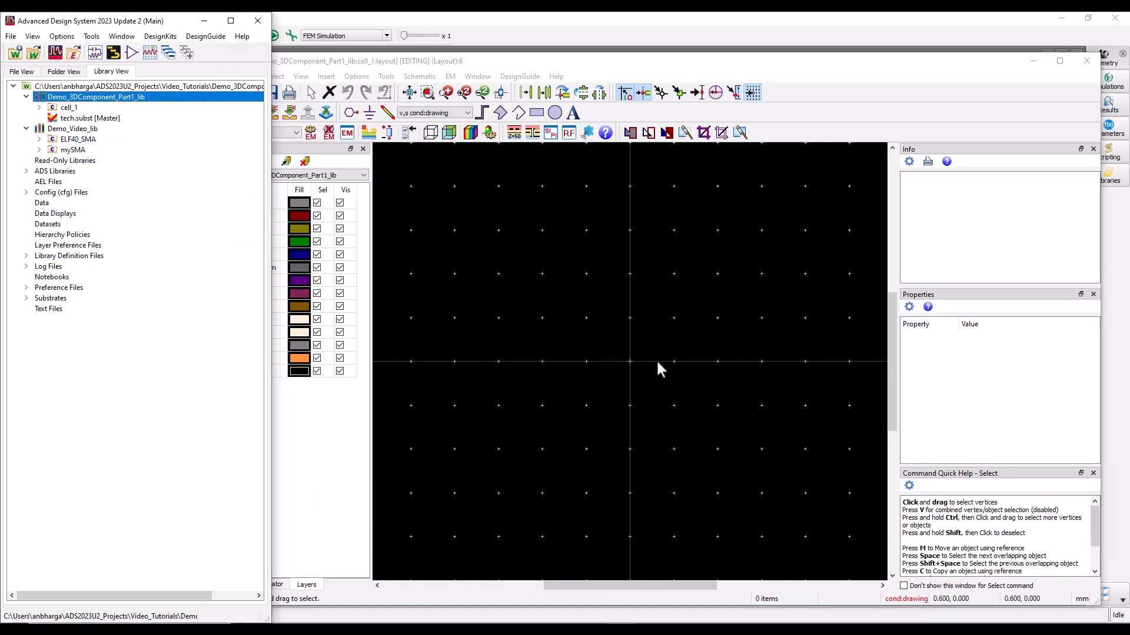
pyautogui.click(39, 139)
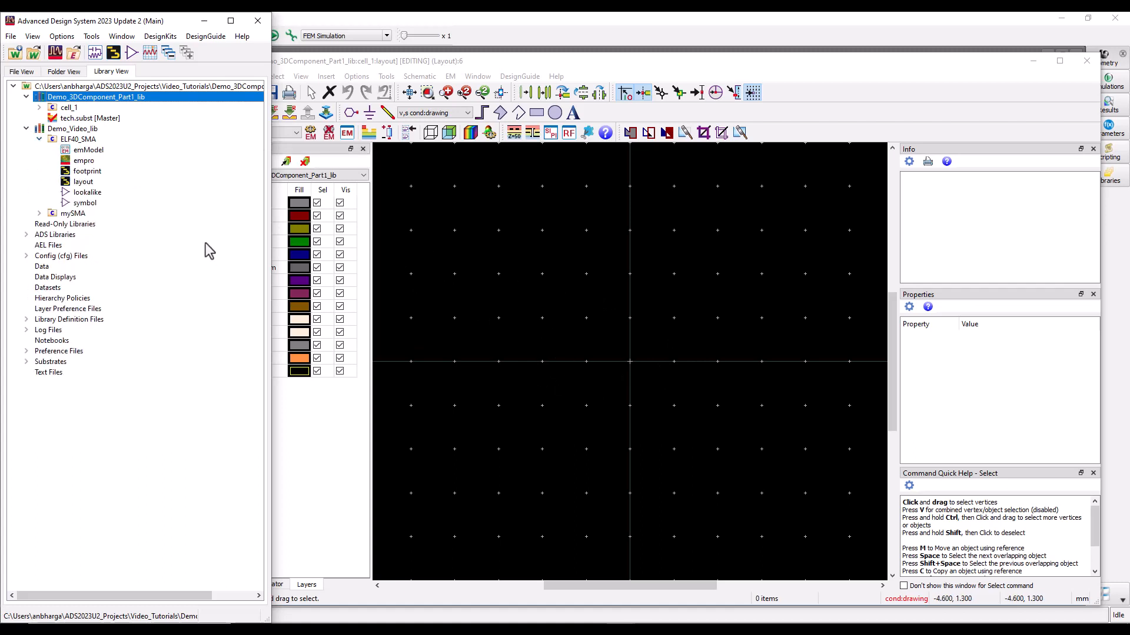
pyautogui.moveTo(83, 182); pyautogui.dragTo(635, 366)
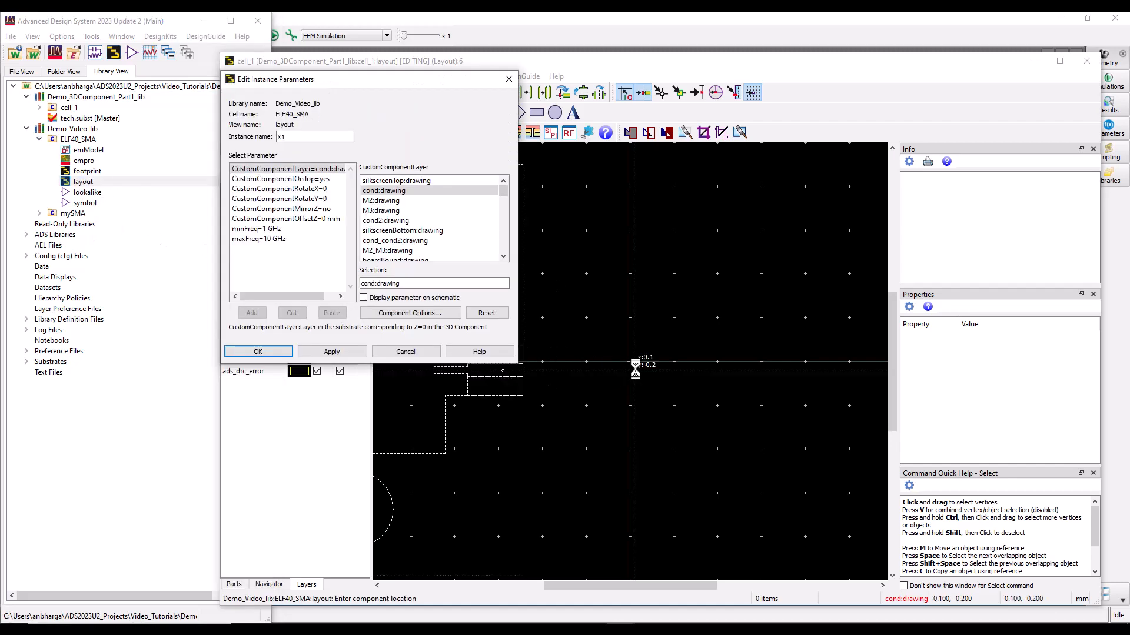
pyautogui.click(798, 356)
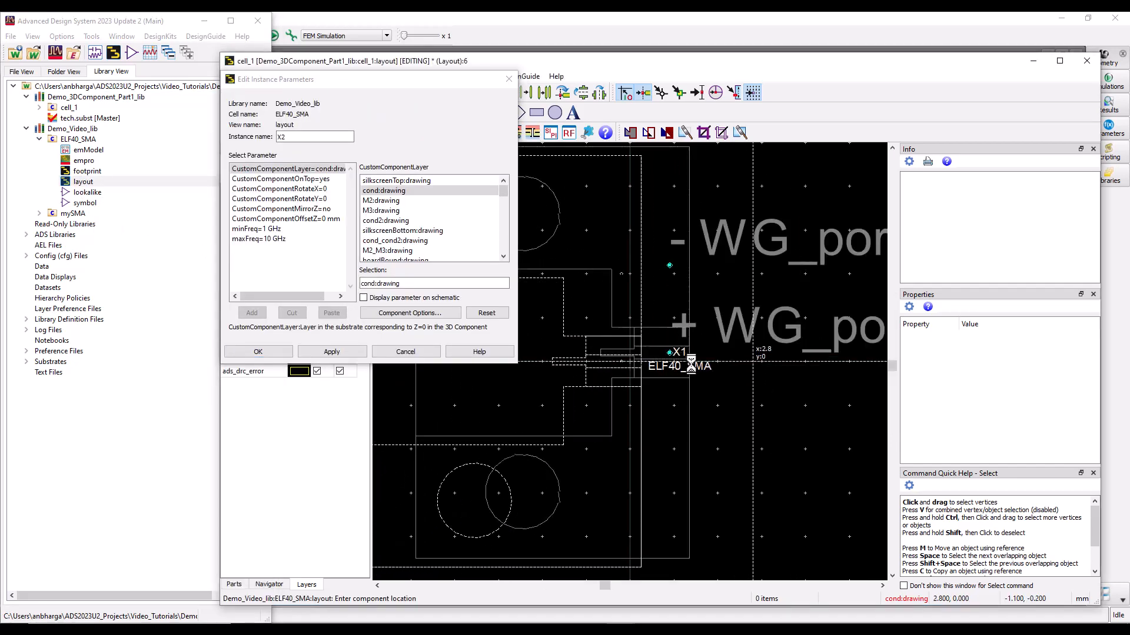
pyautogui.click(395, 351)
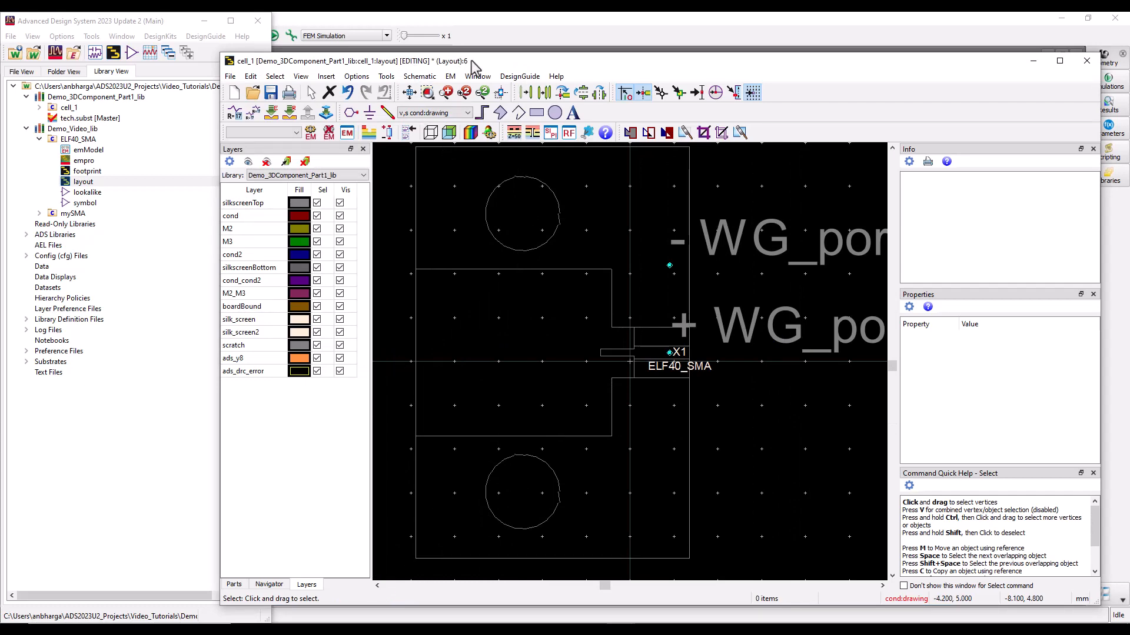
pyautogui.click(1059, 61)
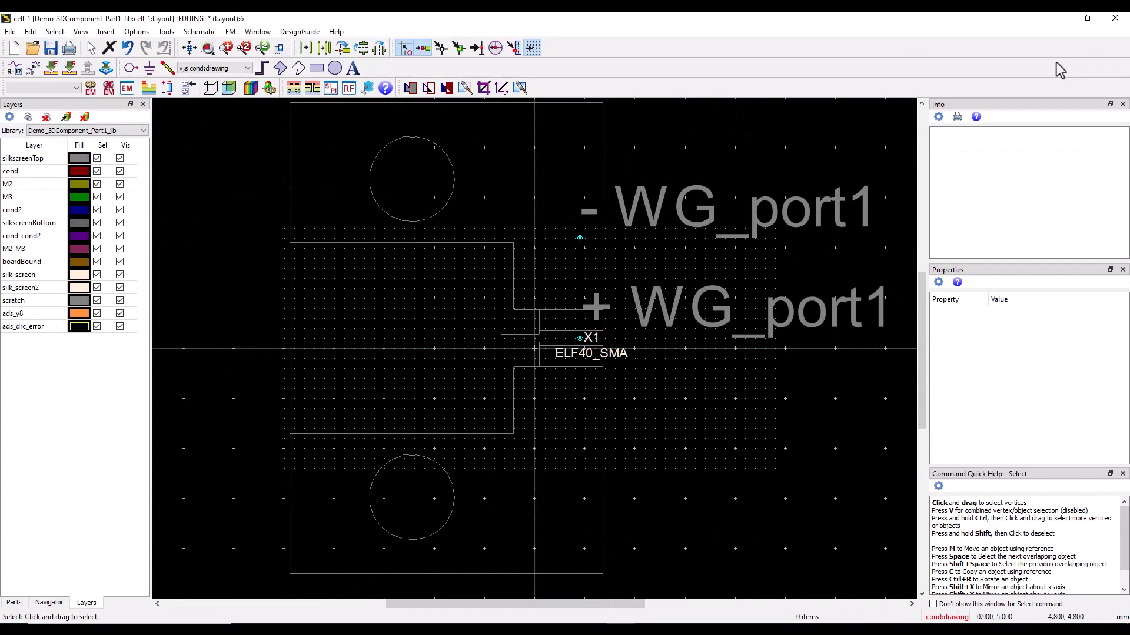
pyautogui.scroll(-2, 602, 272)
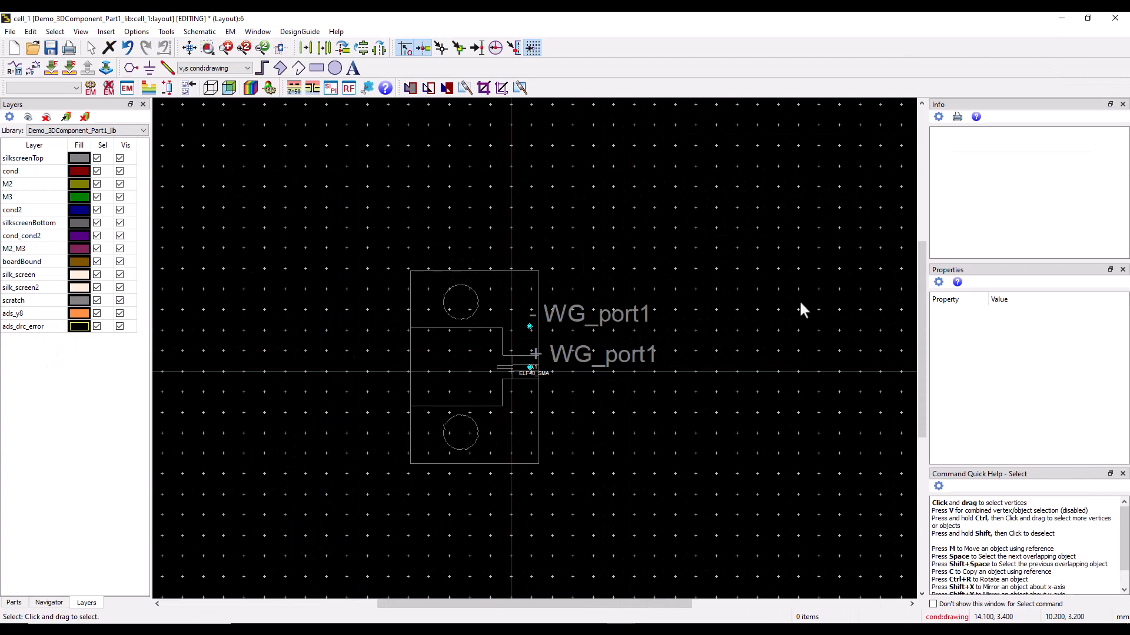
# - Place an MLIN microstrip line 0.9 mm wide and 12.5 mm long on the horizontal axis, right of the connector
pyautogui.click(14, 603)
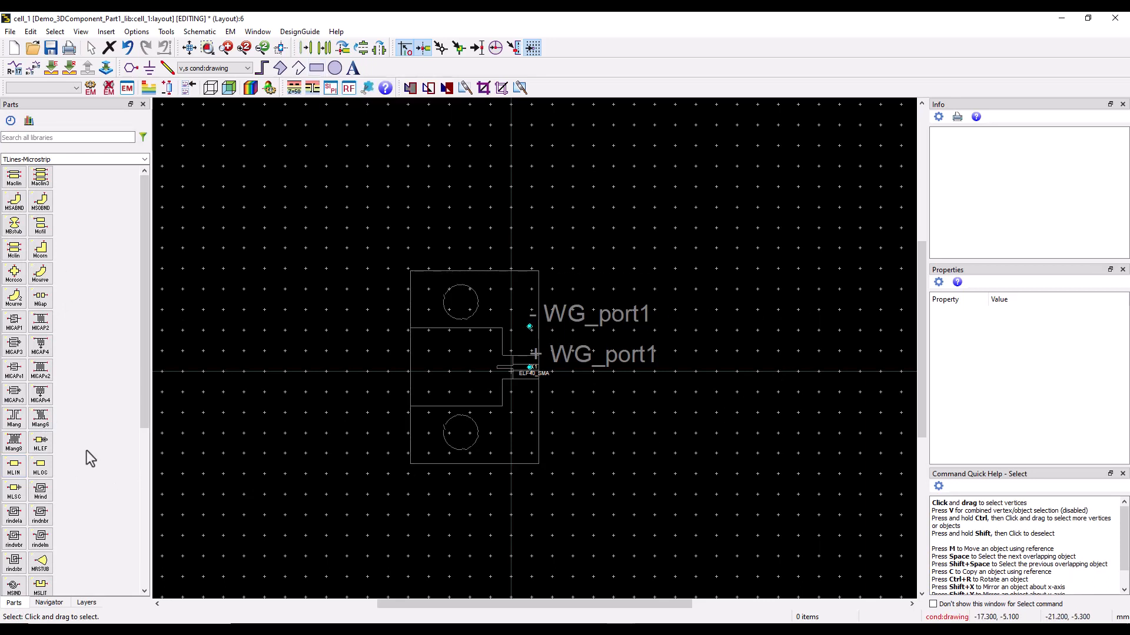
pyautogui.click(11, 471)
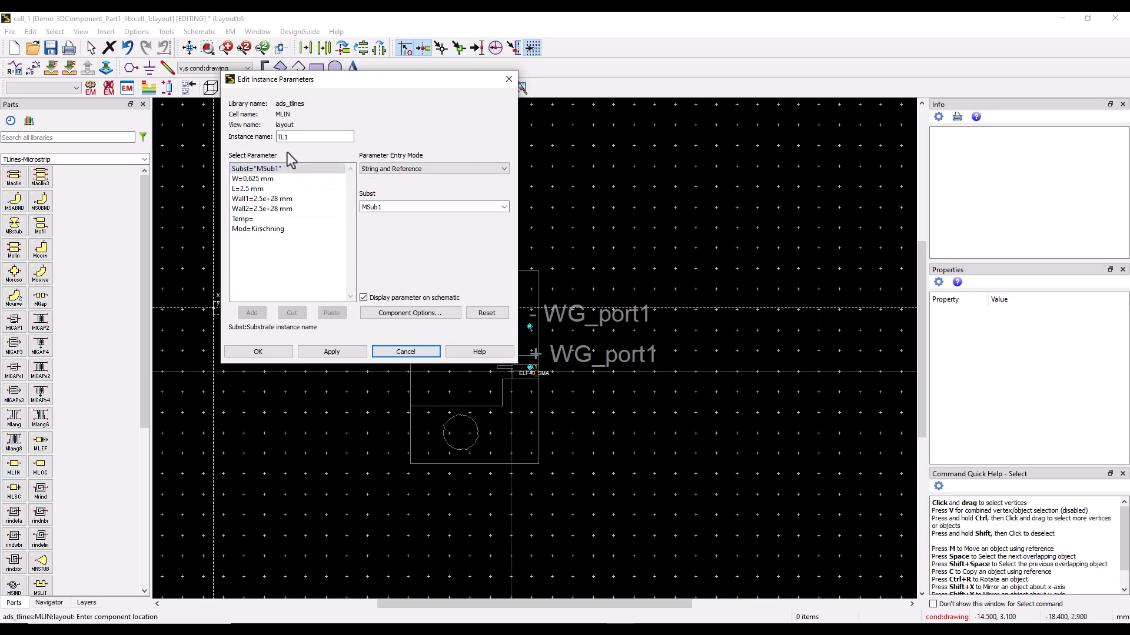
pyautogui.click(274, 180)
pyautogui.write('0.9')
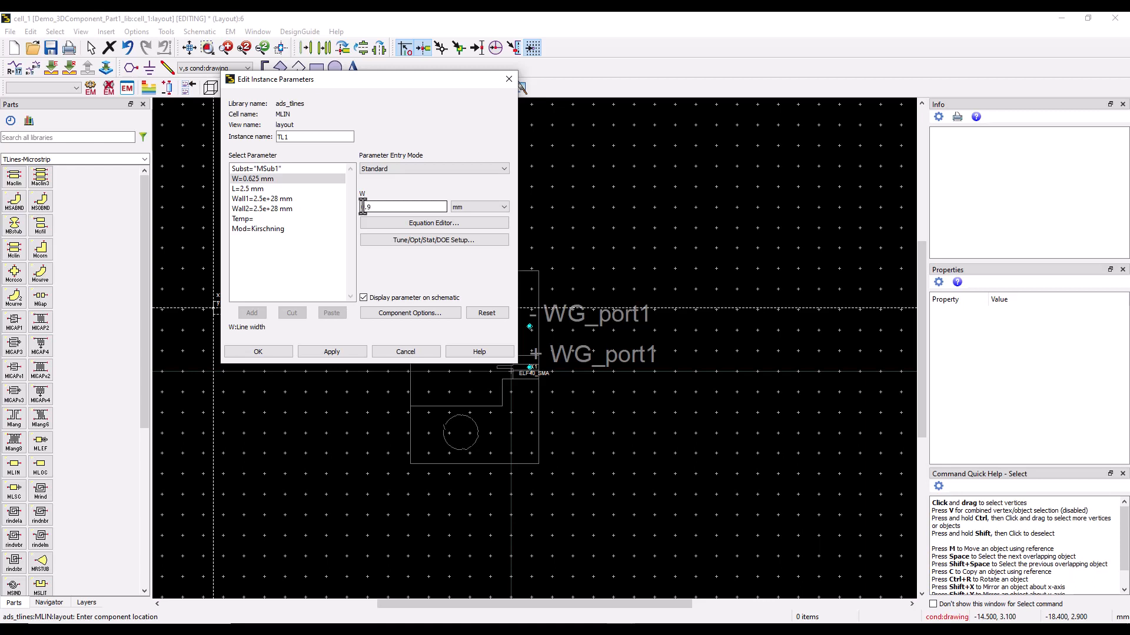
pyautogui.click(264, 189)
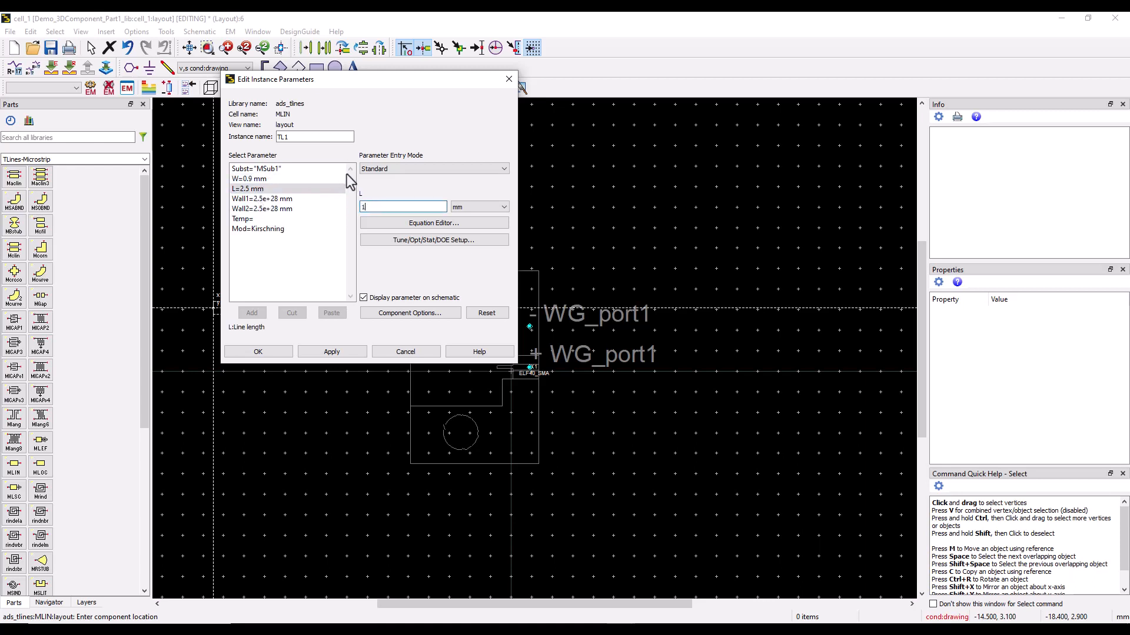
pyautogui.write('12.5')
pyautogui.click(332, 352)
pyautogui.click(270, 355)
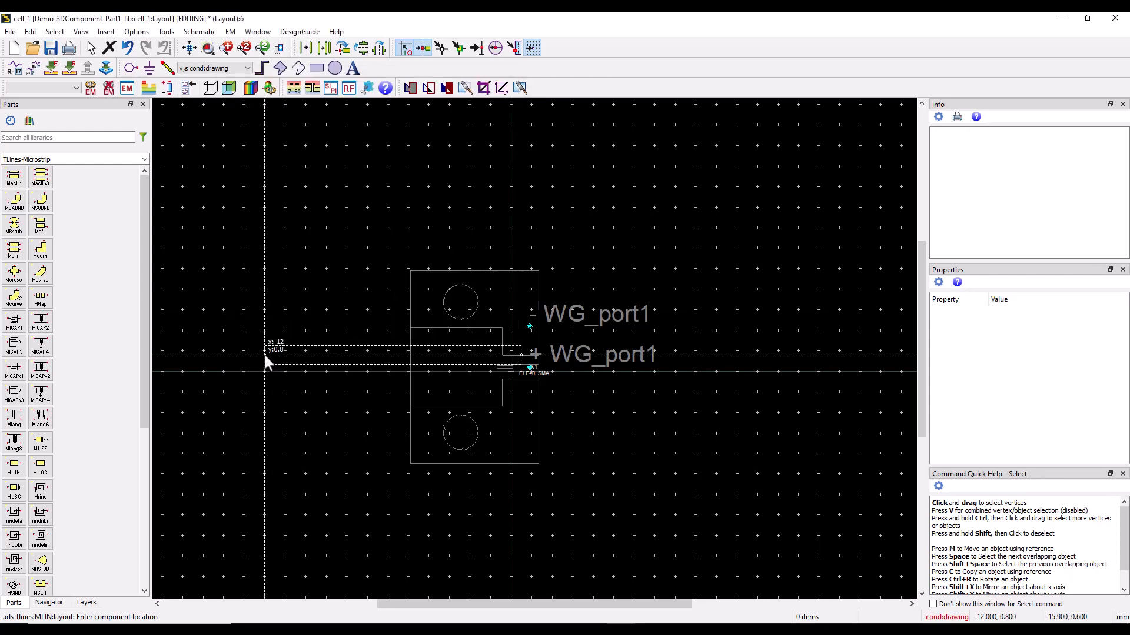
pyautogui.click(570, 369)
pyautogui.rightClick(289, 242)
pyautogui.click(302, 252)
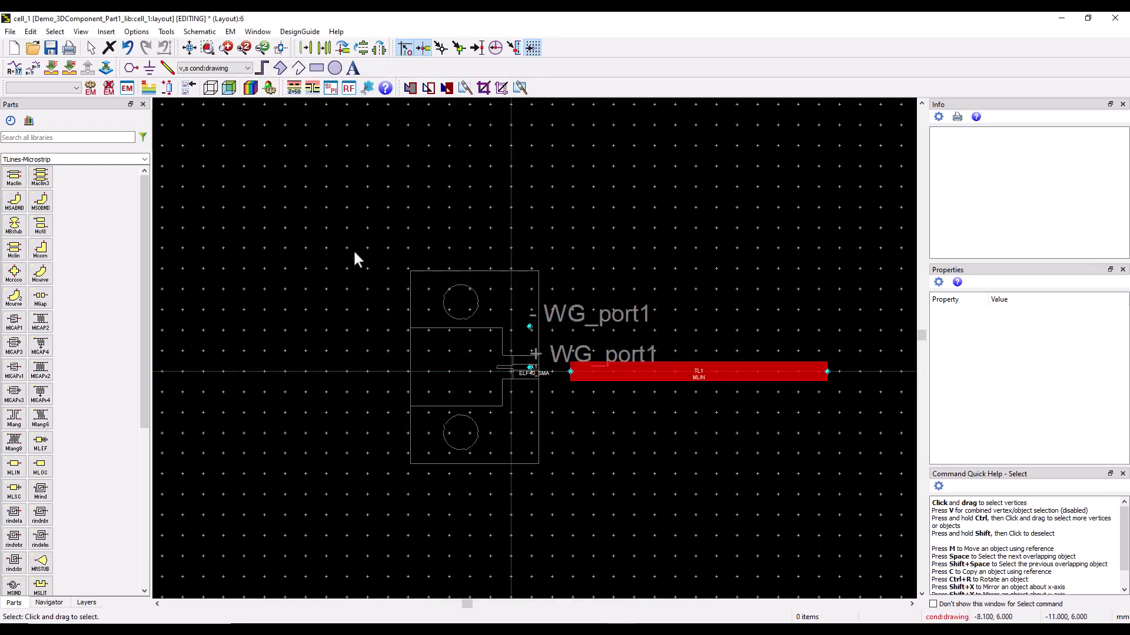
# - Rotate the ELF40_SMA connector 180° and move it to the microstrip's near end, at about X -1.1, Y -0.1
pyautogui.scroll(3, 564, 359)
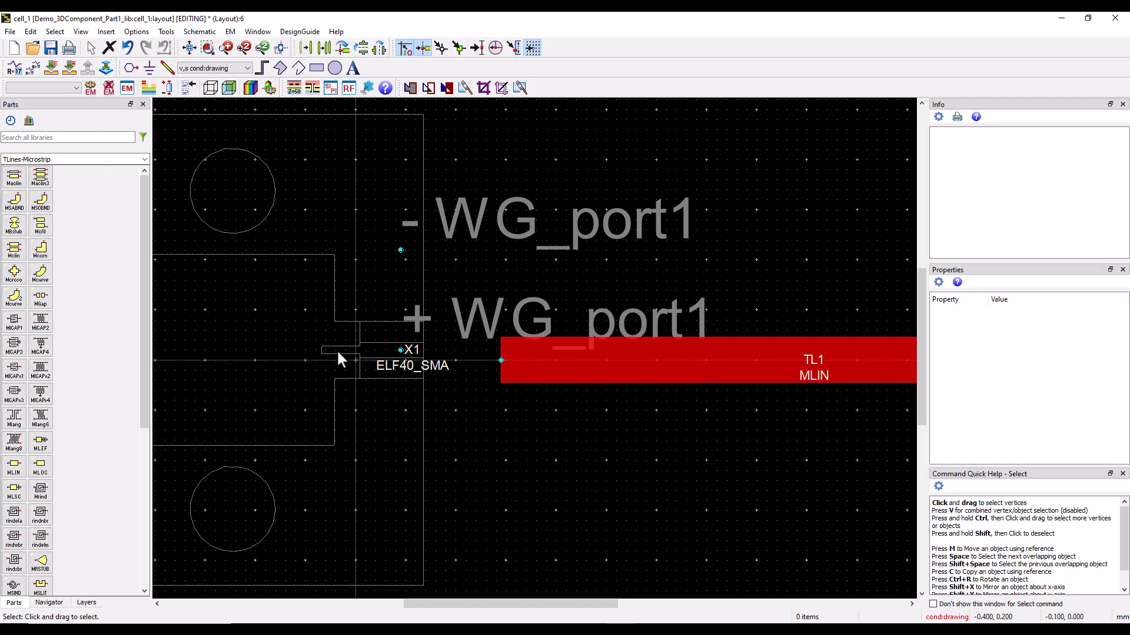
pyautogui.click(354, 351)
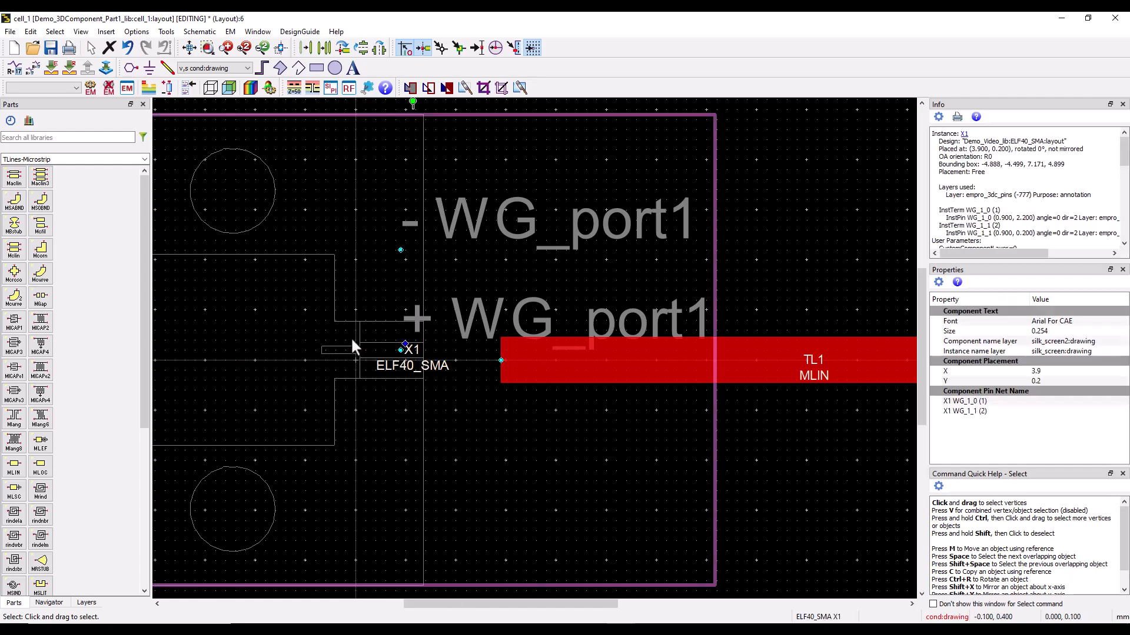
pyautogui.hotkey('ctrl', 'r')
pyautogui.hotkey('ctrl', 'r')
pyautogui.moveTo(765, 410); pyautogui.dragTo(396, 371)
pyautogui.press('m')
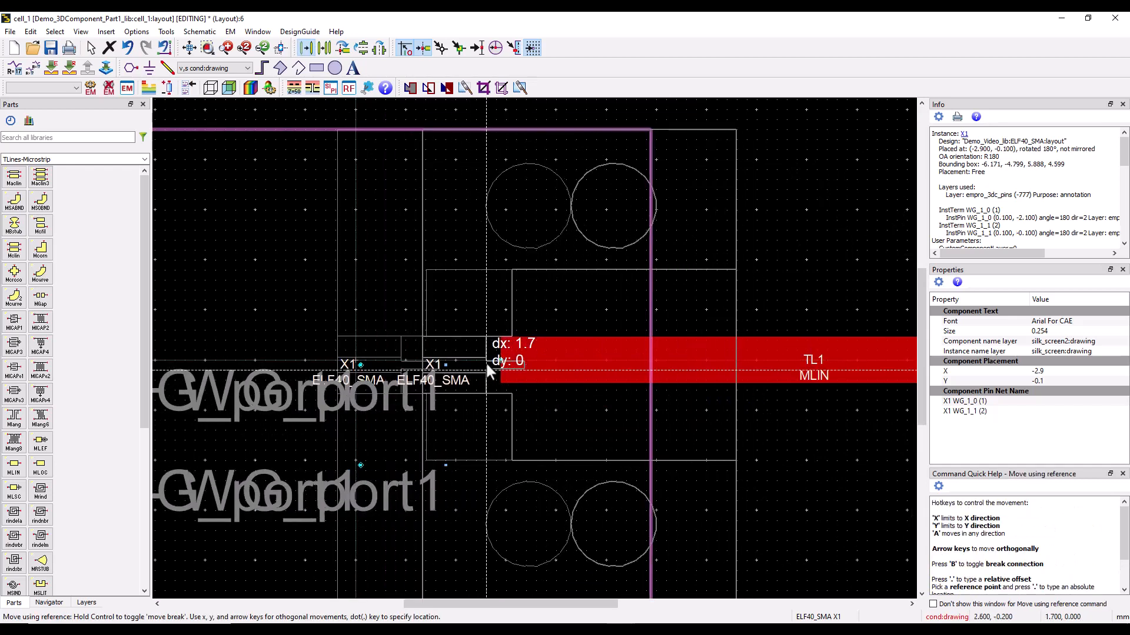
pyautogui.click(489, 359)
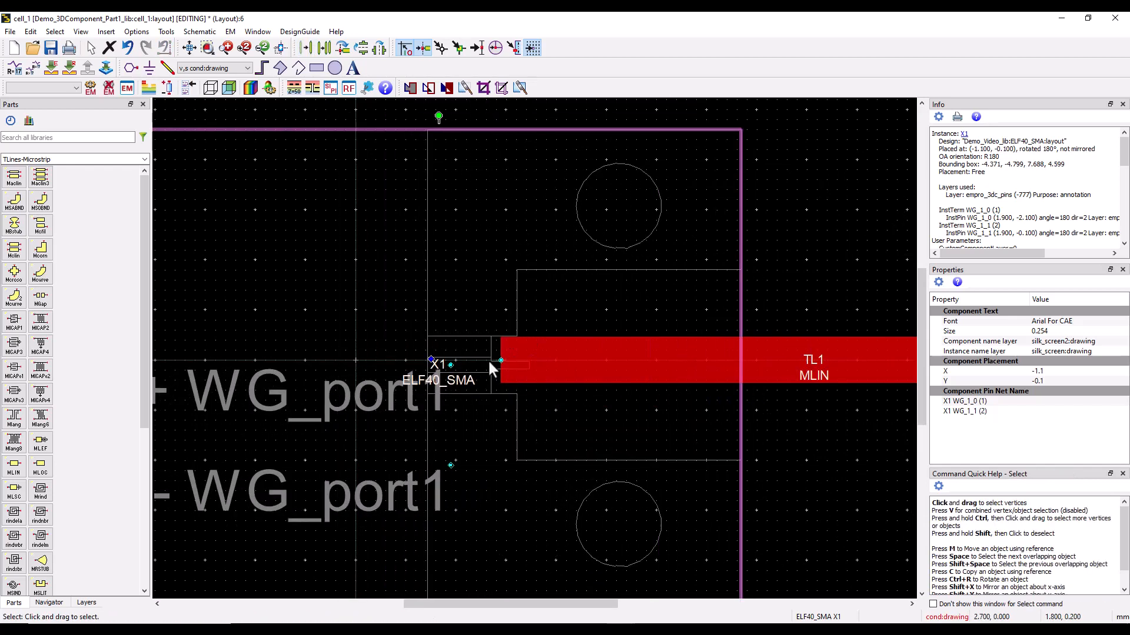
# - Turn off grid snapping and fine-align the connector pin with the microstrip's centreline, placing the connector at about X -0.96, Y 0.02
pyautogui.scroll(1, 518, 369)
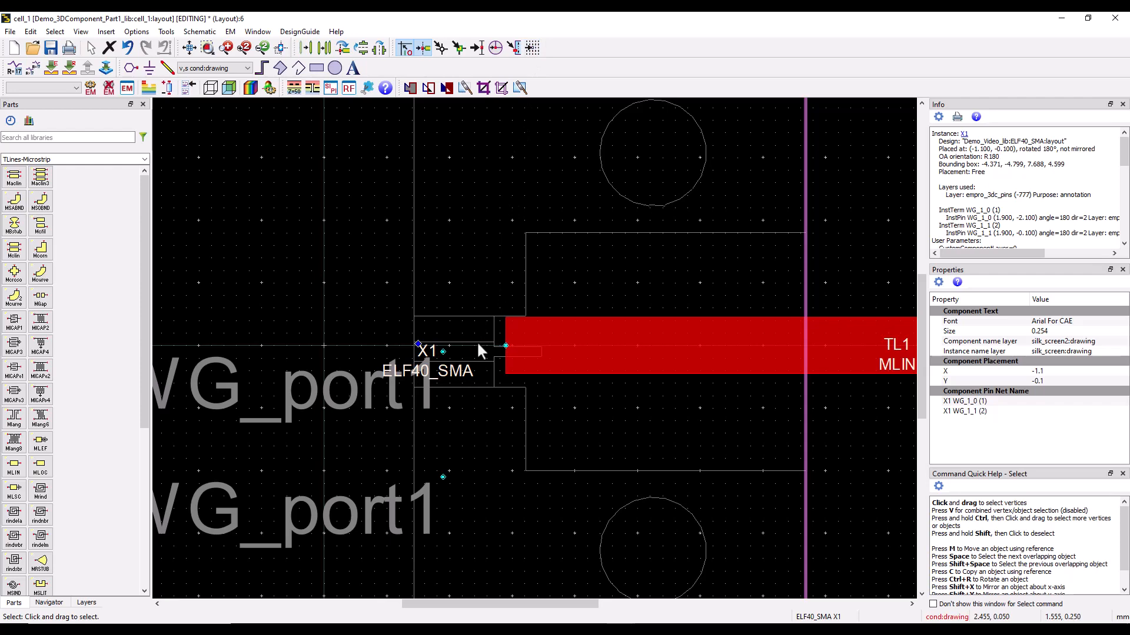
pyautogui.press('m')
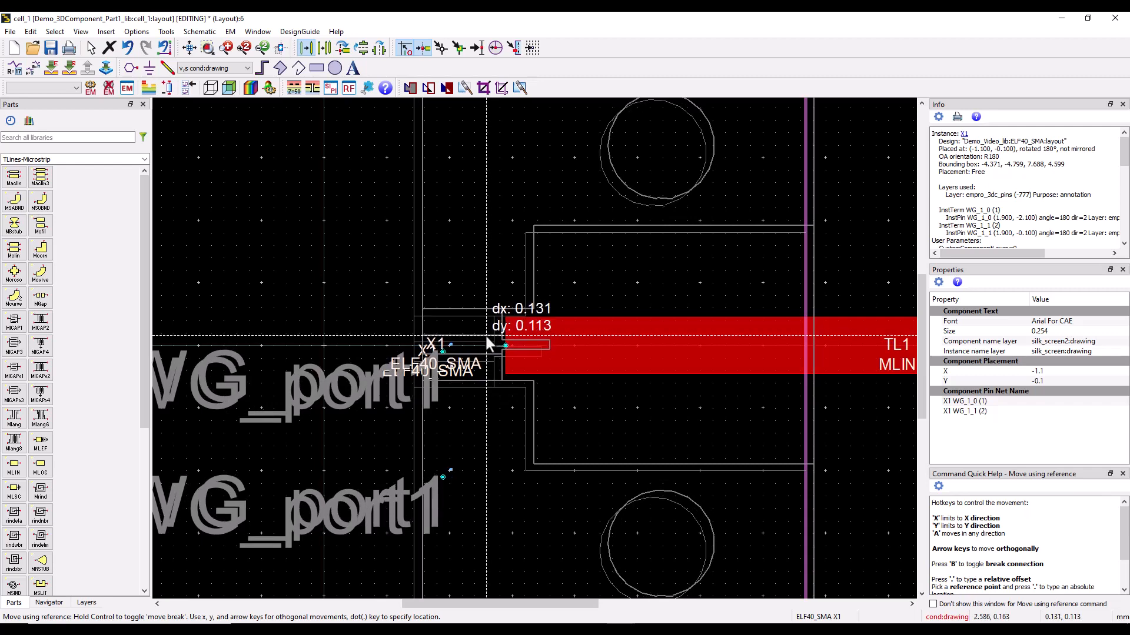
pyautogui.click(485, 333)
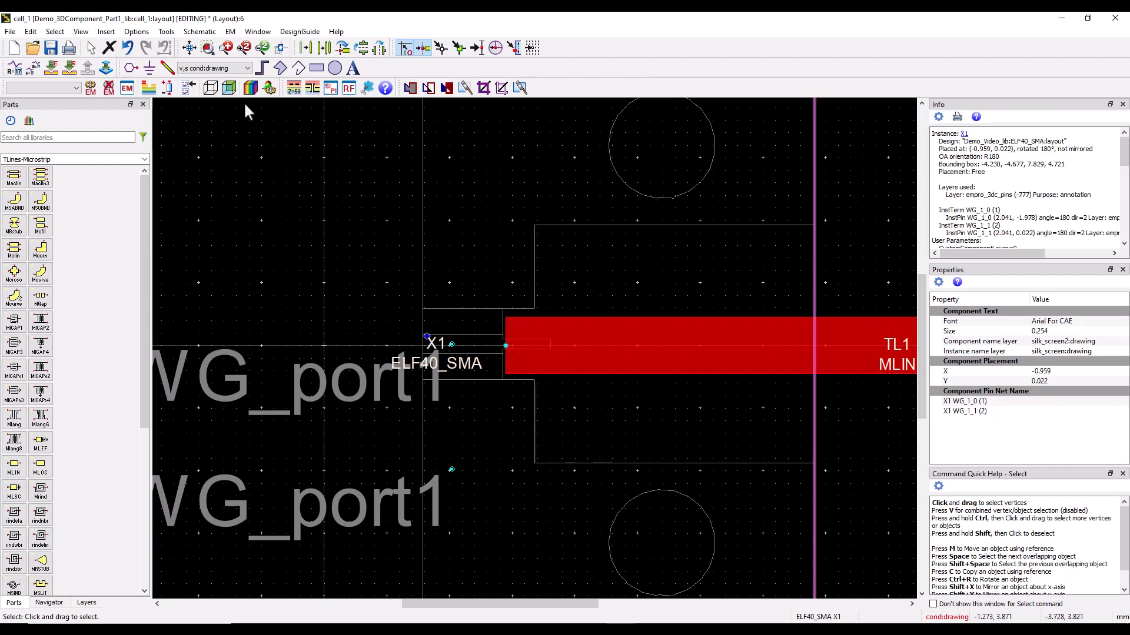
pyautogui.click(189, 48)
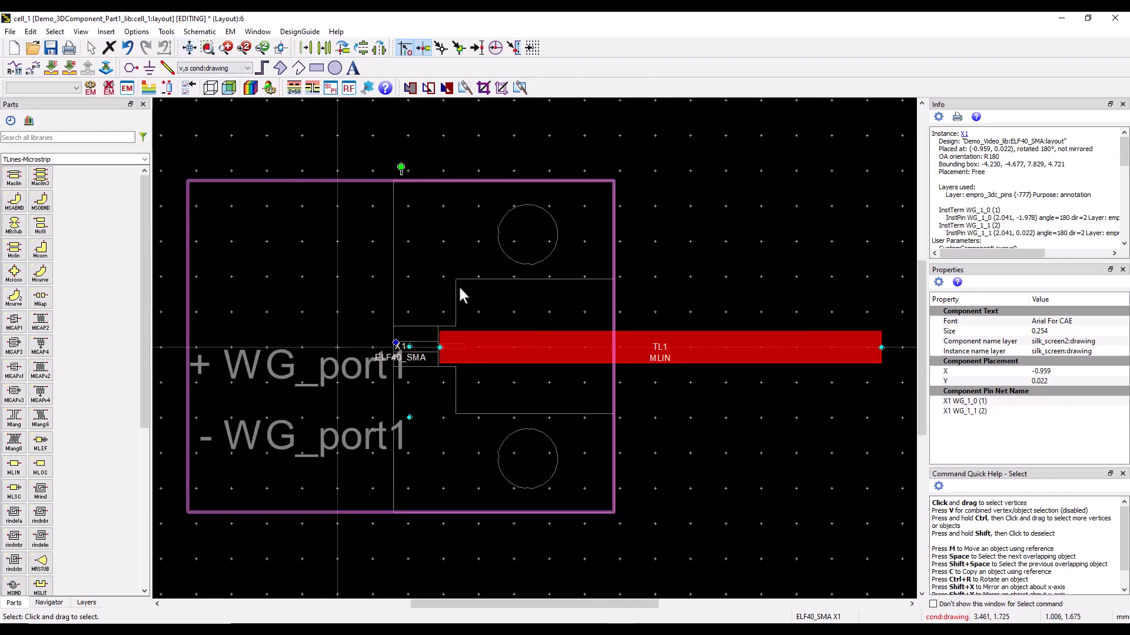
# - Place pin P1, number 1, as an inOut dot pin at the microstrip's open end, at X 15.4, Y 0
pyautogui.click(714, 204)
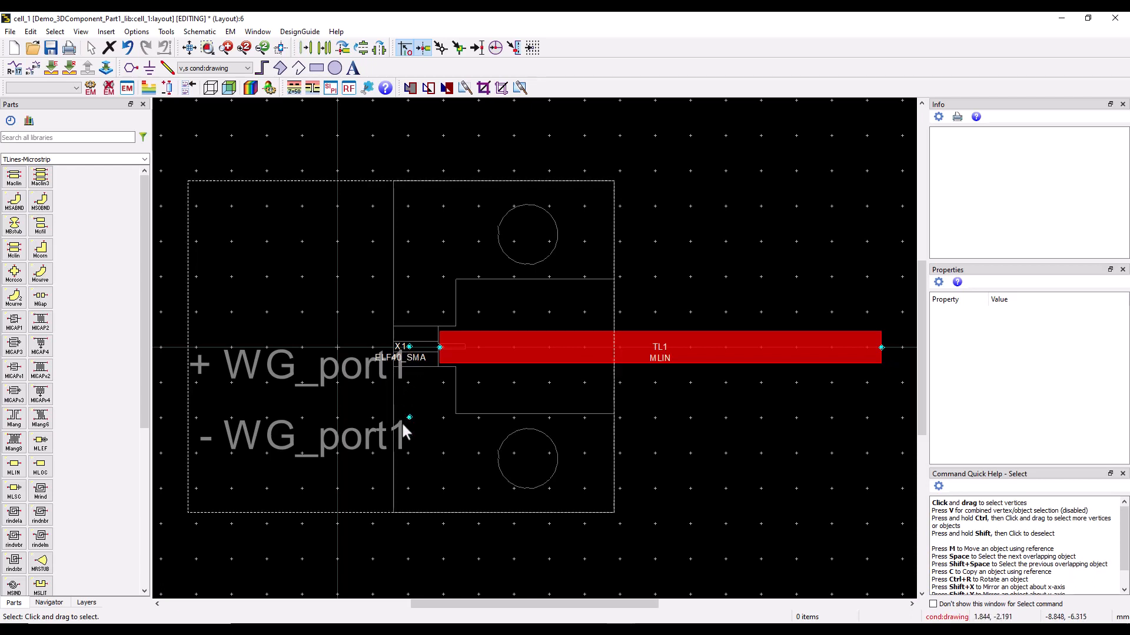
pyautogui.scroll(-1, 666, 421)
pyautogui.moveTo(633, 385); pyautogui.dragTo(622, 407, button='right')
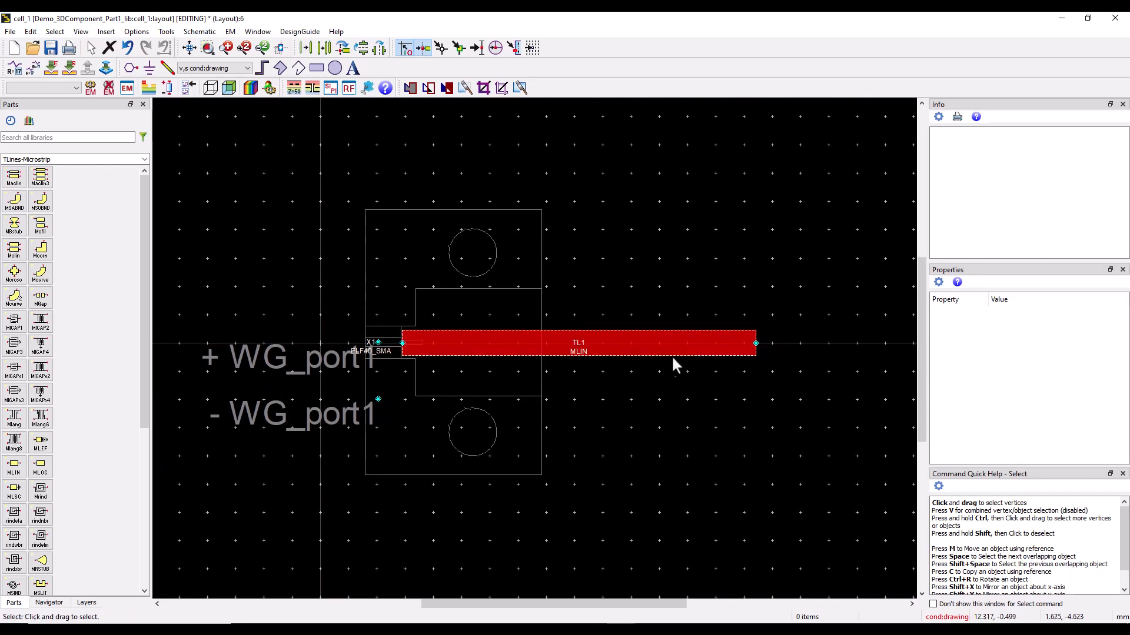
pyautogui.click(131, 68)
pyautogui.click(756, 343)
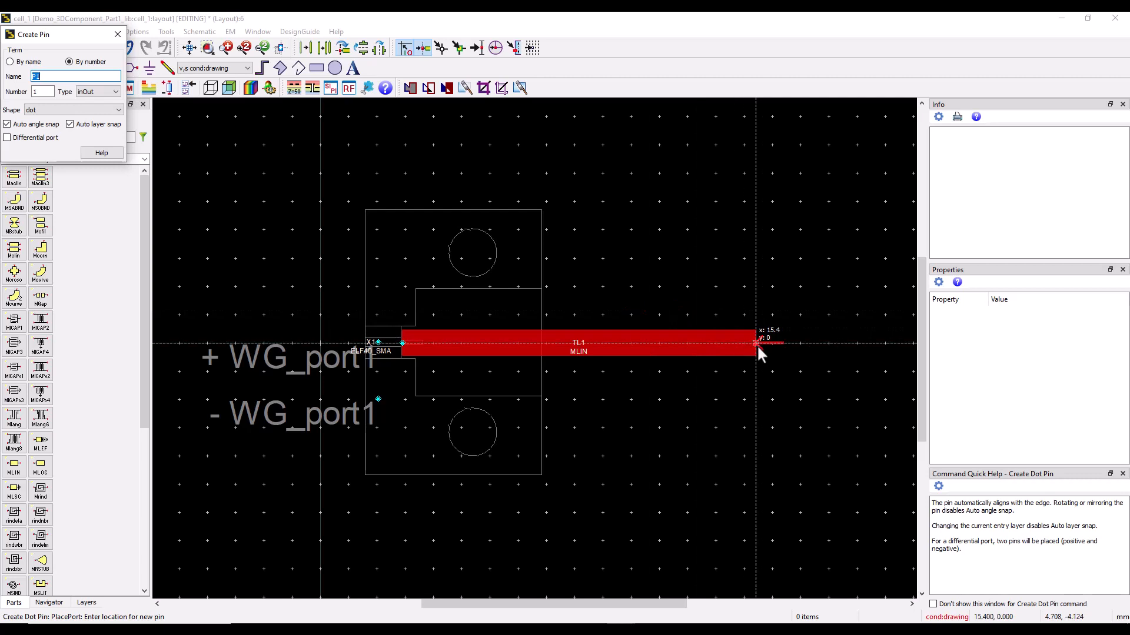
pyautogui.rightClick(640, 247)
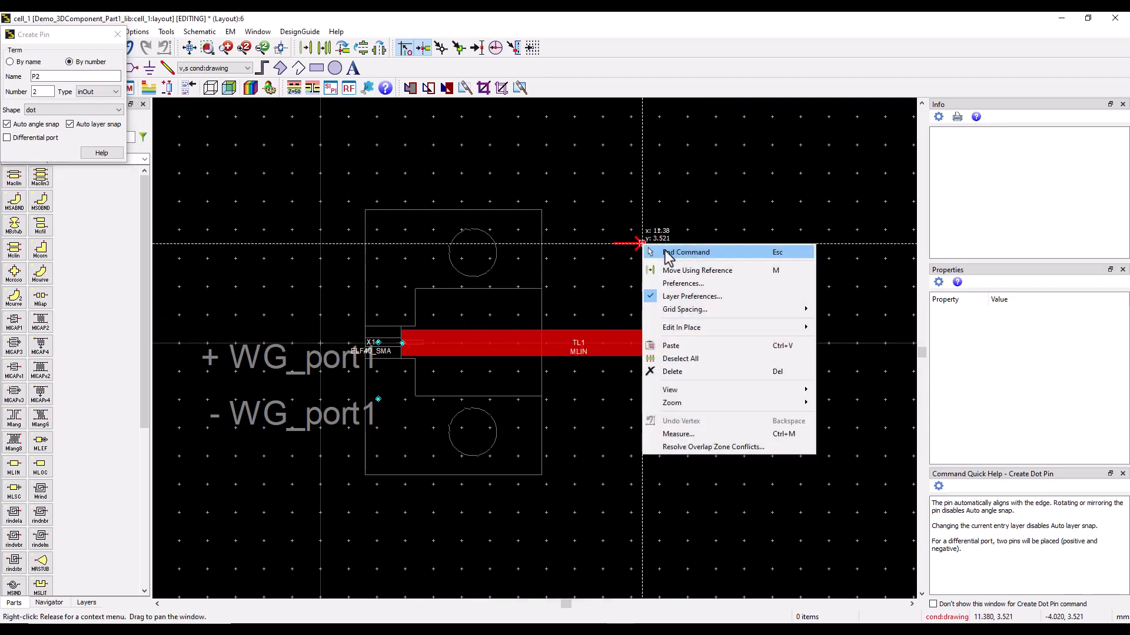
pyautogui.click(665, 252)
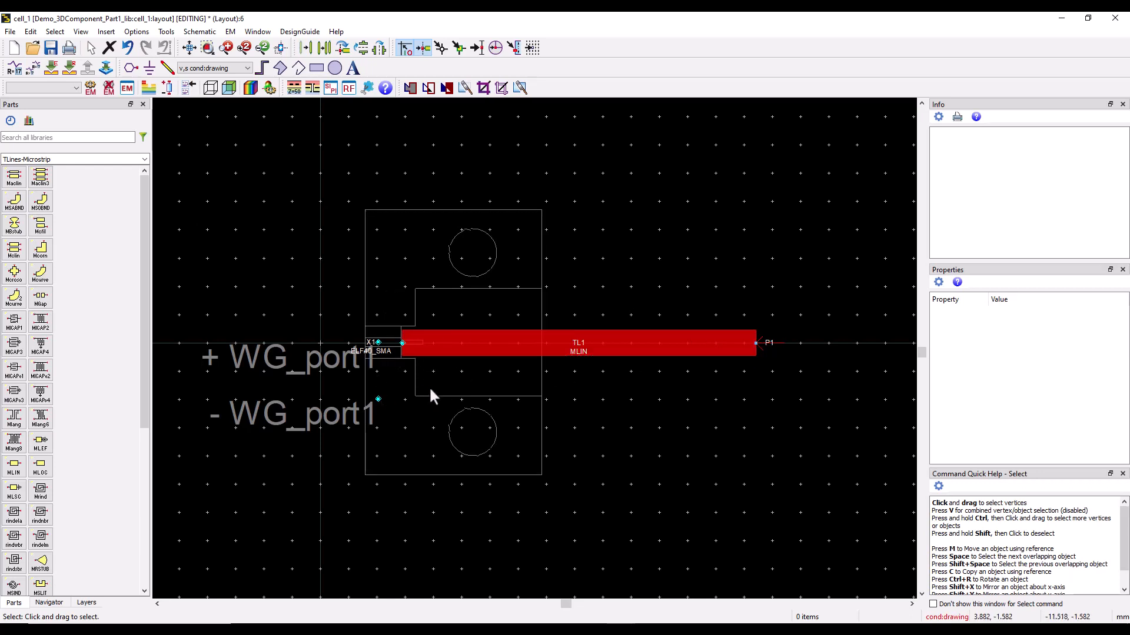
# - Draw a ground-plane rectangle 12.5 mm wide and 15.6 mm high on layer M2, spanning the microstrip's length from X 2.9 to 15.4
pyautogui.scroll(-1, 598, 400)
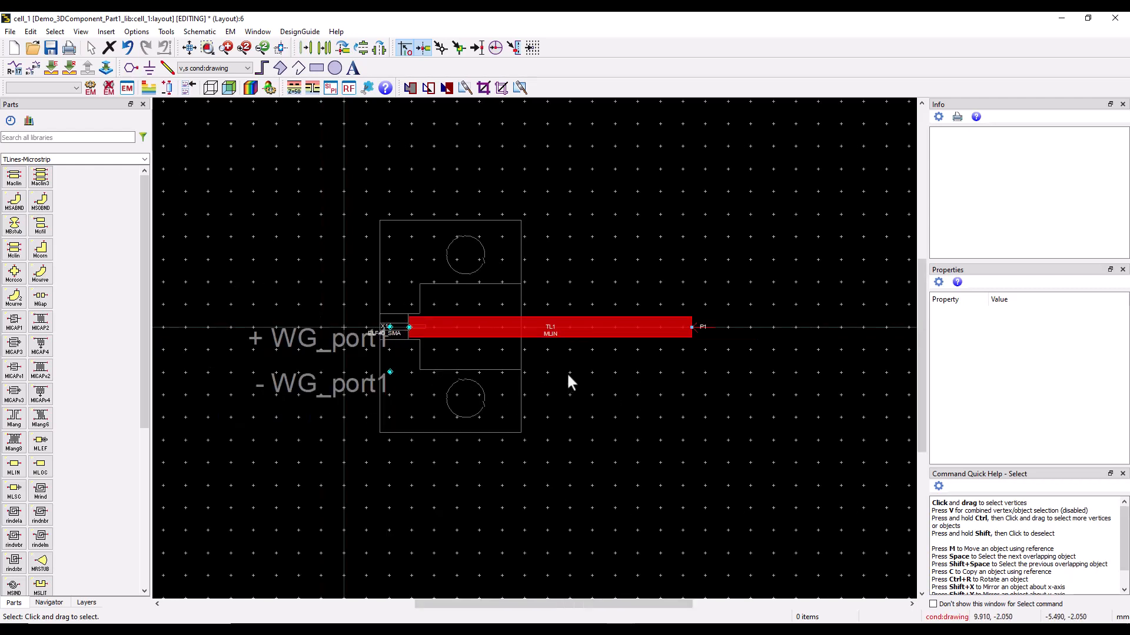
pyautogui.scroll(1, 566, 371)
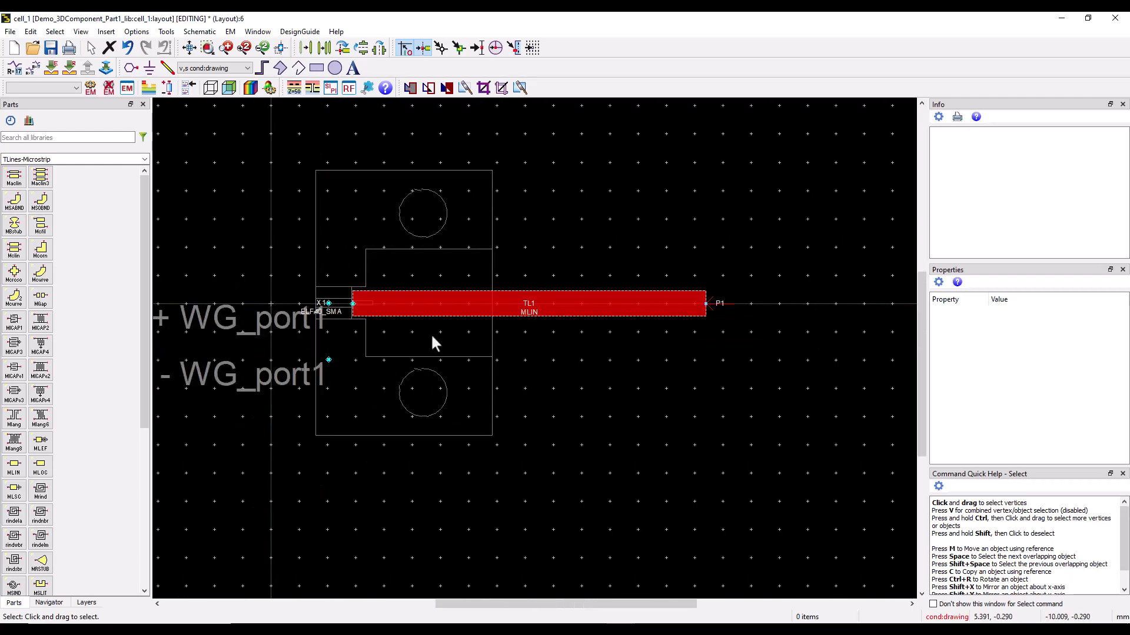
pyautogui.moveTo(560, 384); pyautogui.dragTo(569, 418, button='middle')
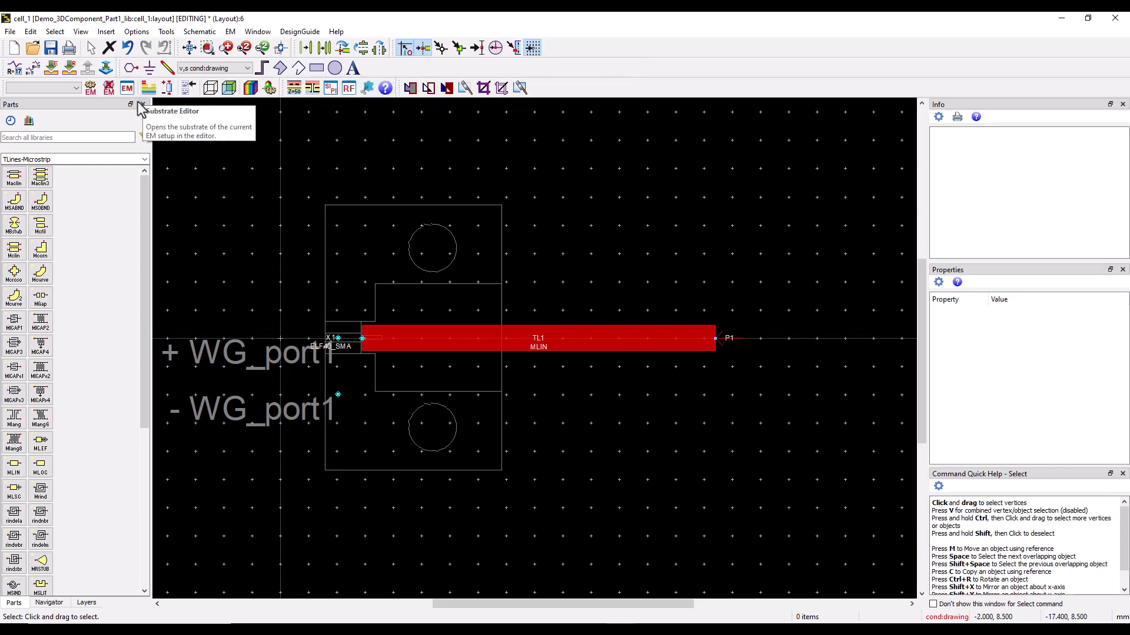
pyautogui.click(85, 605)
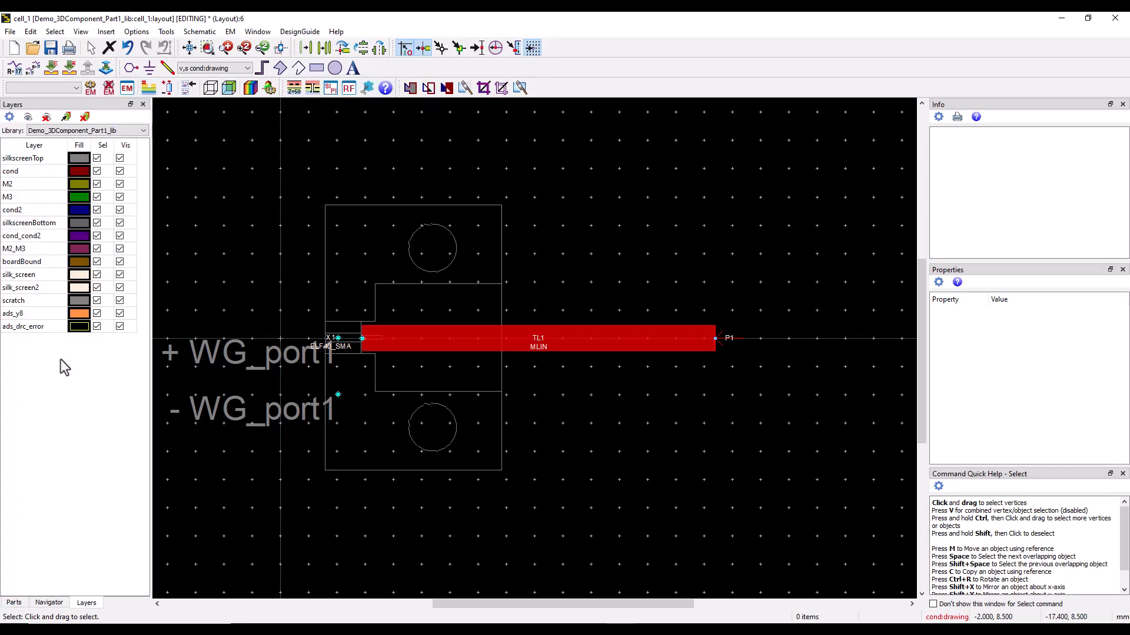
pyautogui.rightClick(591, 88)
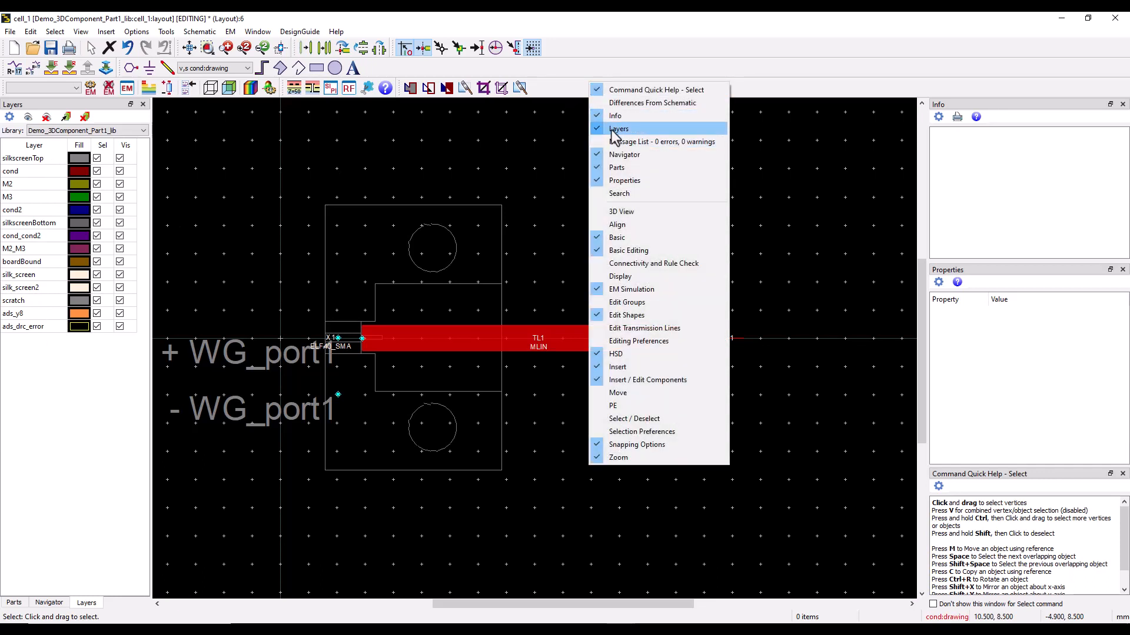
pyautogui.click(20, 185)
pyautogui.click(19, 185)
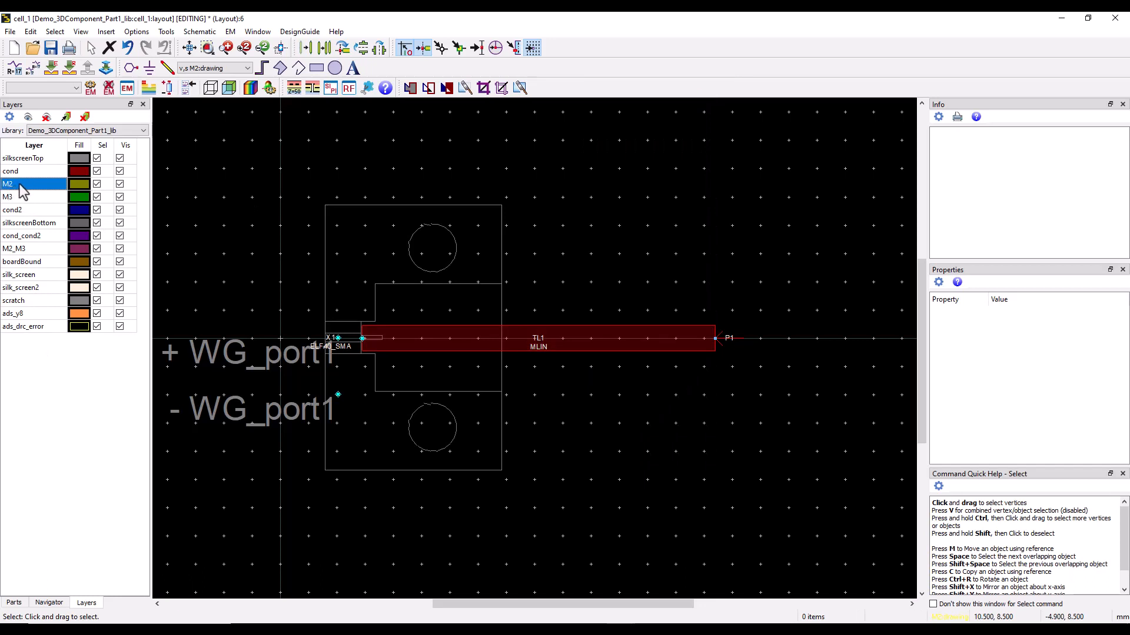
pyautogui.click(317, 68)
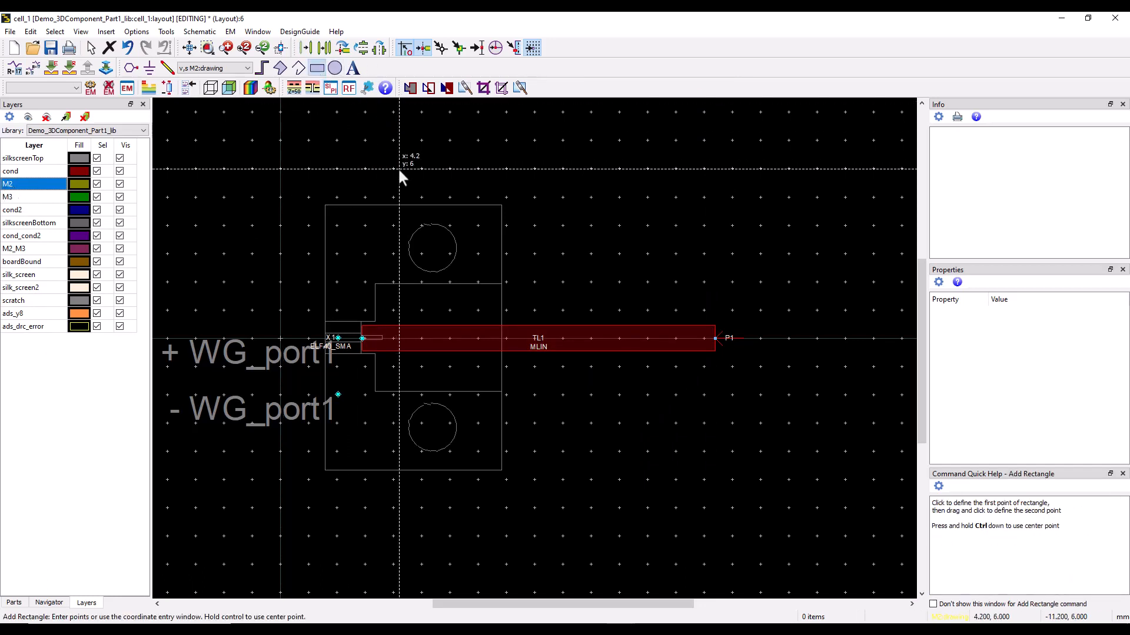
pyautogui.click(362, 140)
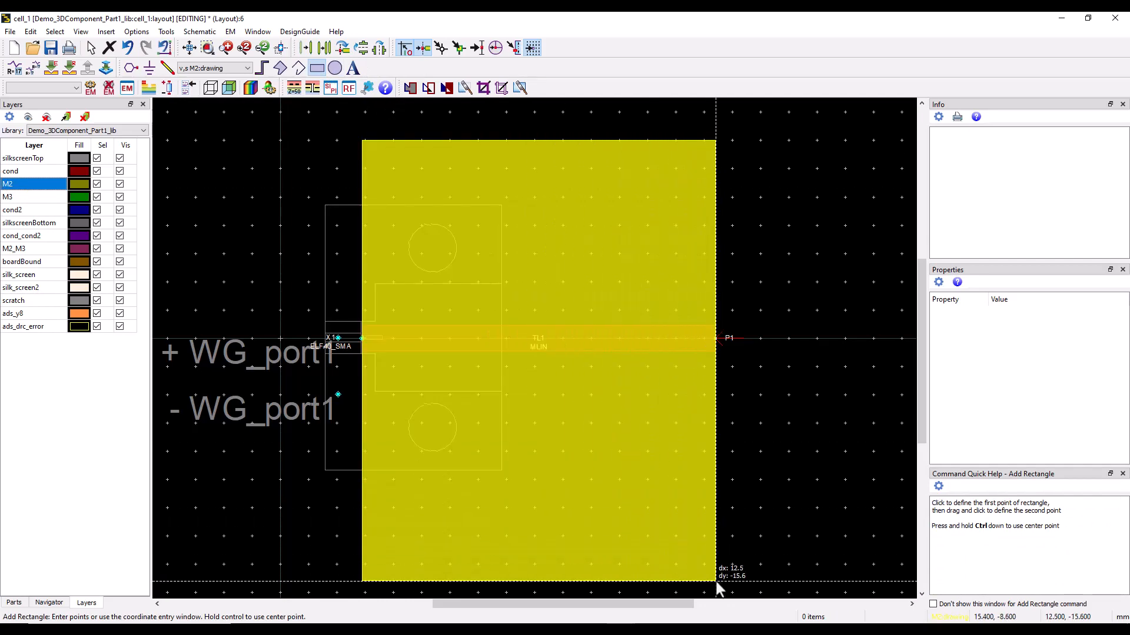
pyautogui.click(715, 581)
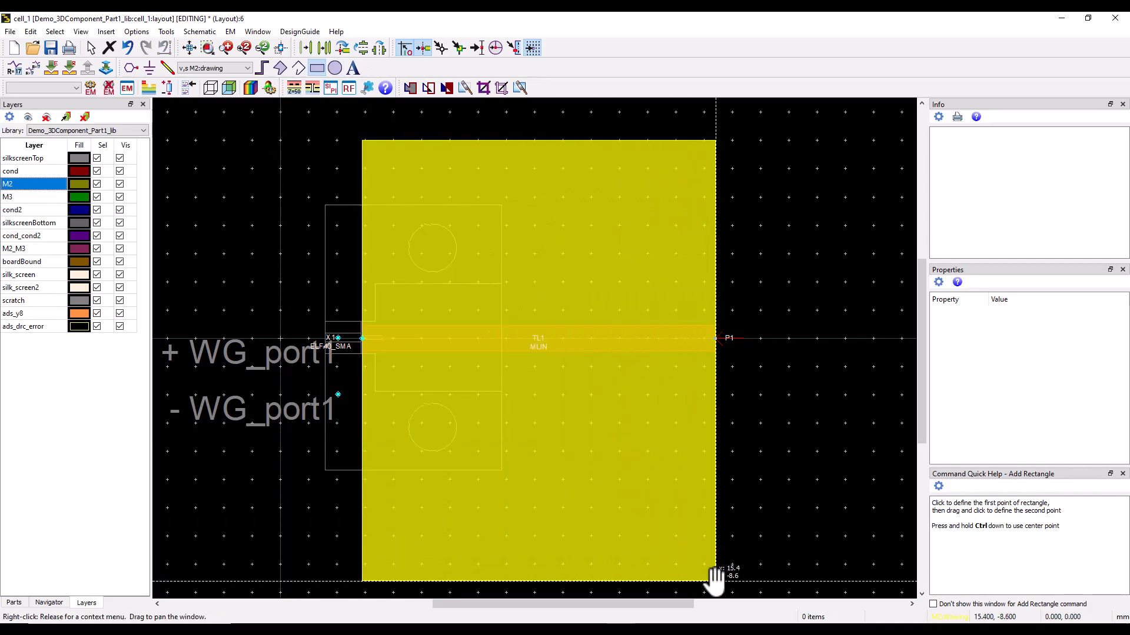
pyautogui.rightClick(715, 581)
pyautogui.press('Escape')
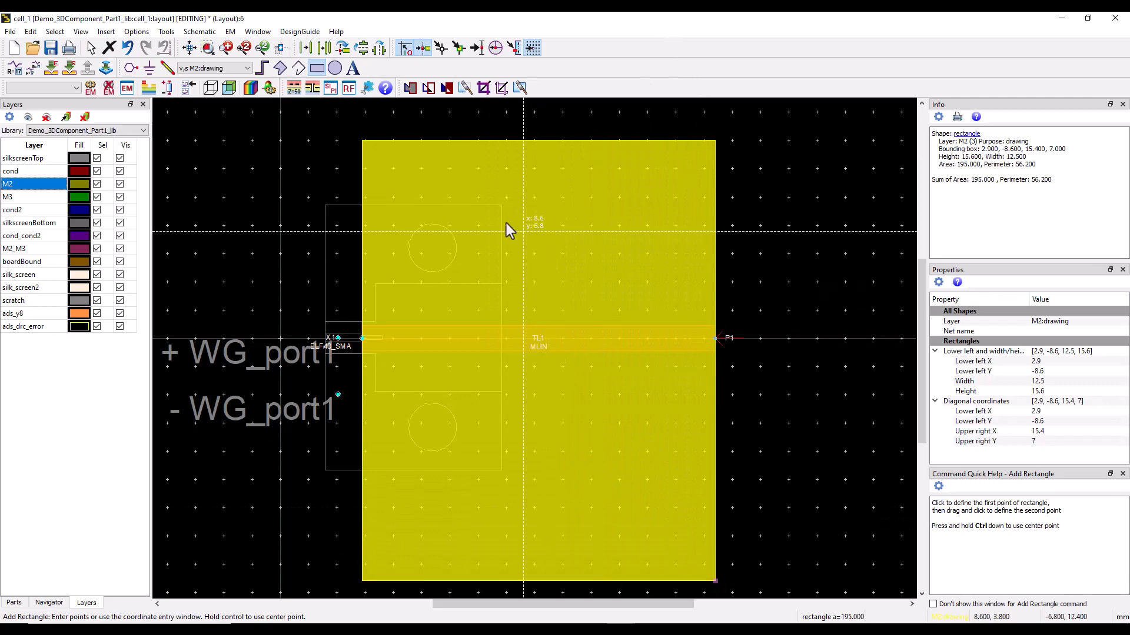
pyautogui.rightClick(245, 234)
pyautogui.click(258, 241)
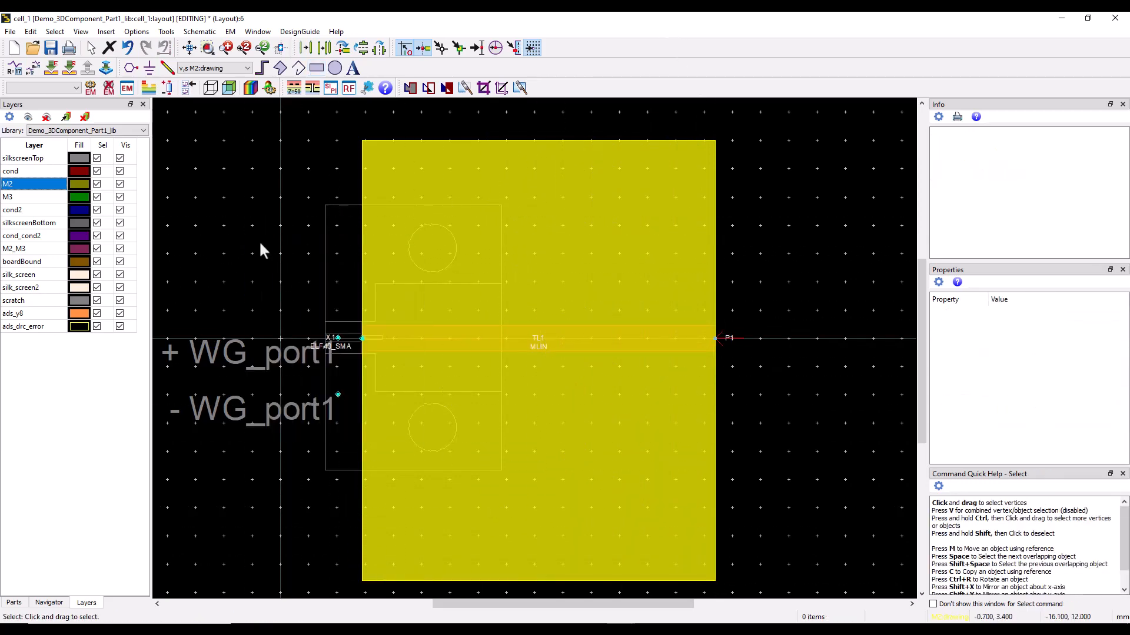
# - Draw two cond rectangles covering the connector's upper ground footprint, an edge strip about 0.6 x 4.2 mm and a pad about 4.5 x 3 mm
pyautogui.click(11, 171)
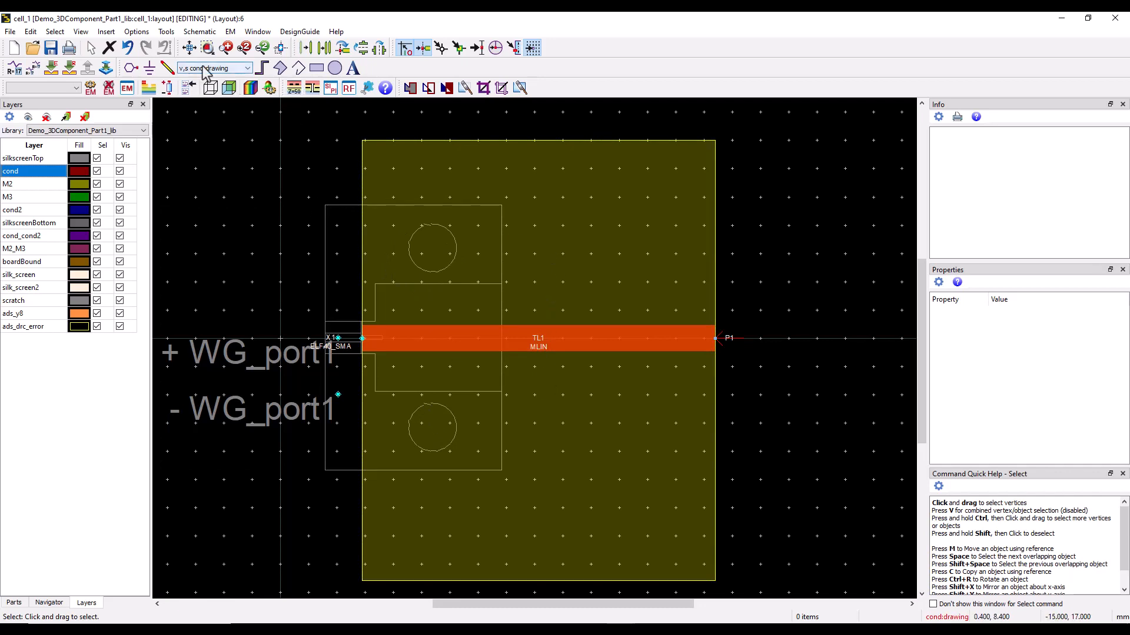
pyautogui.click(316, 68)
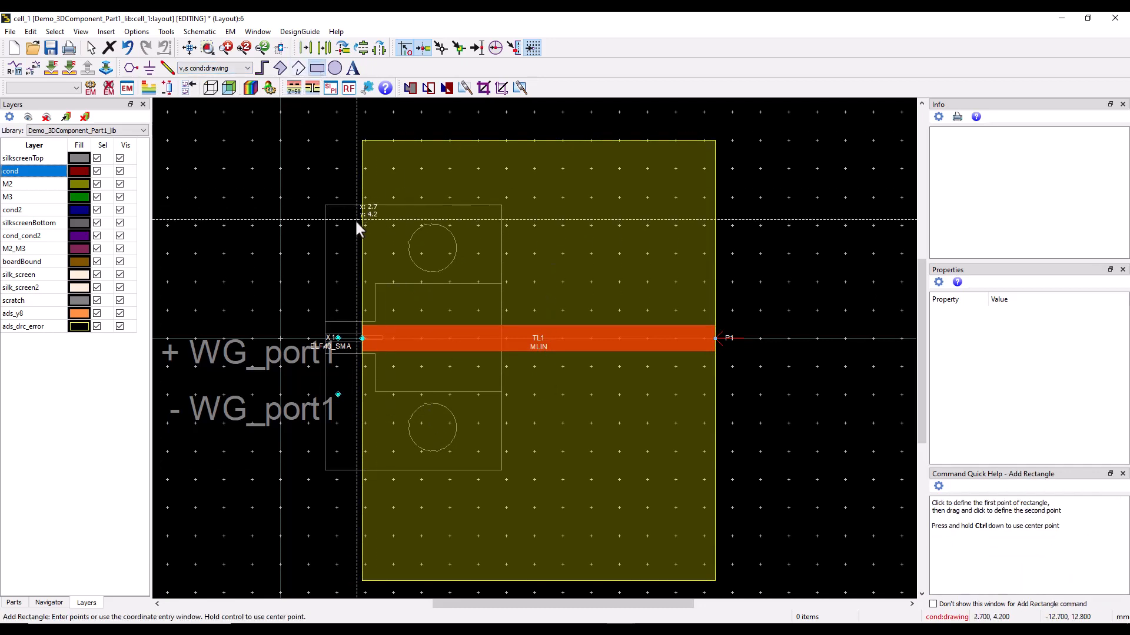
pyautogui.click(363, 206)
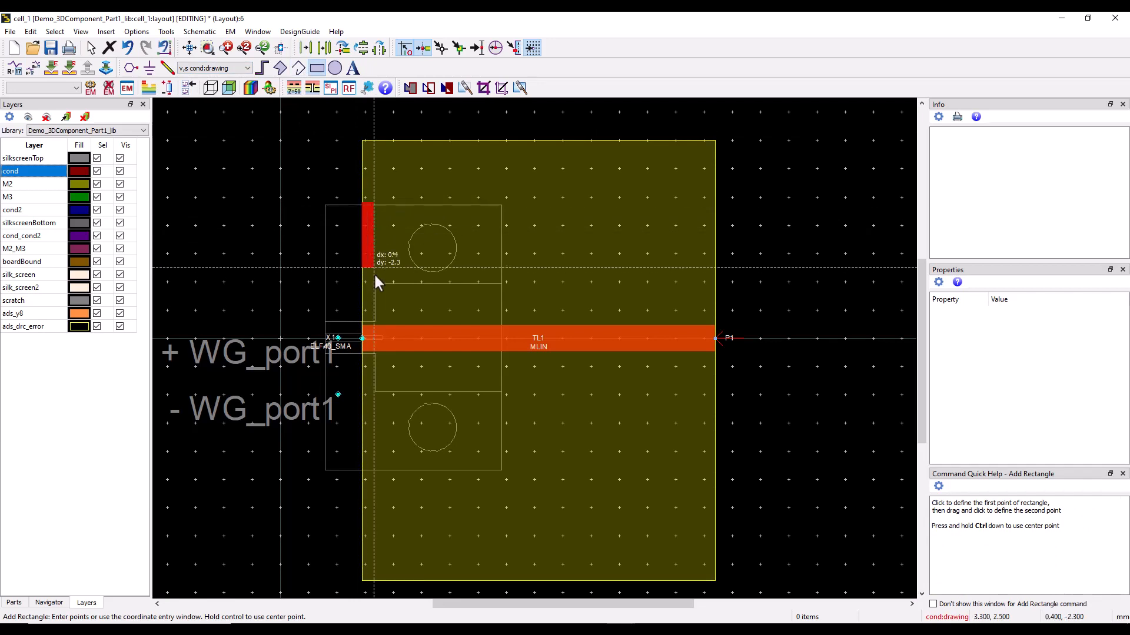
pyautogui.click(381, 321)
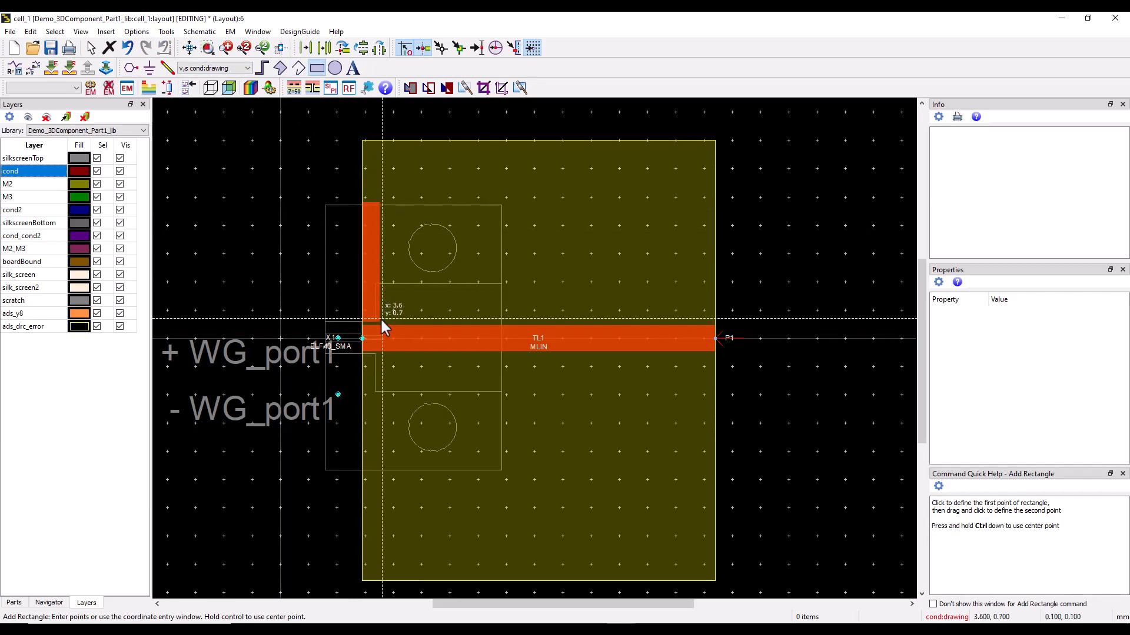
pyautogui.click(378, 204)
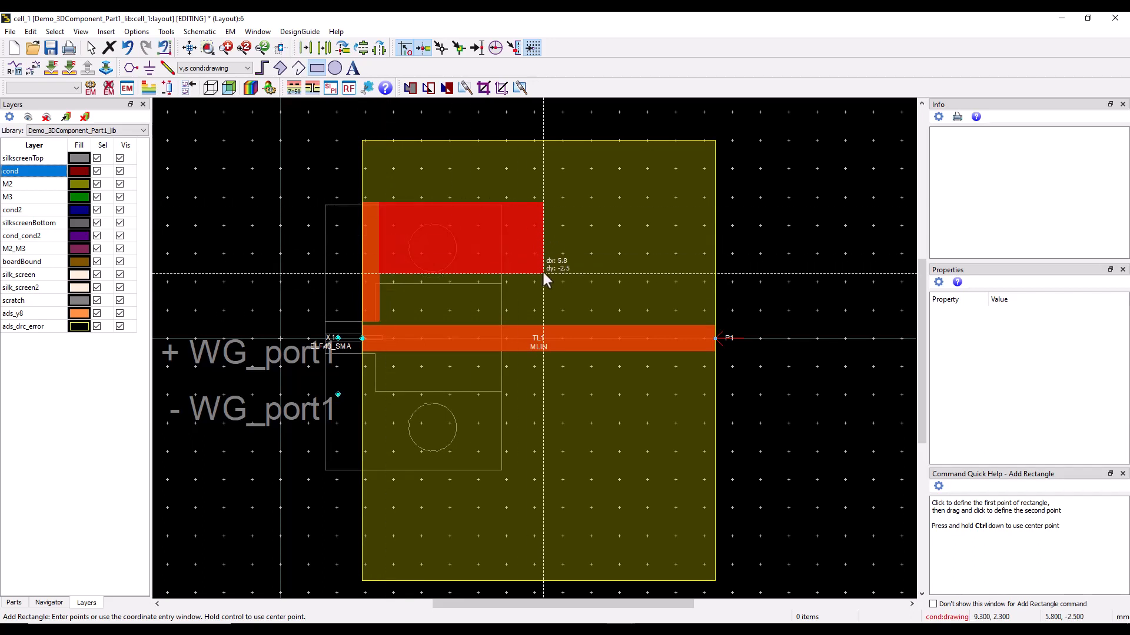
pyautogui.click(505, 288)
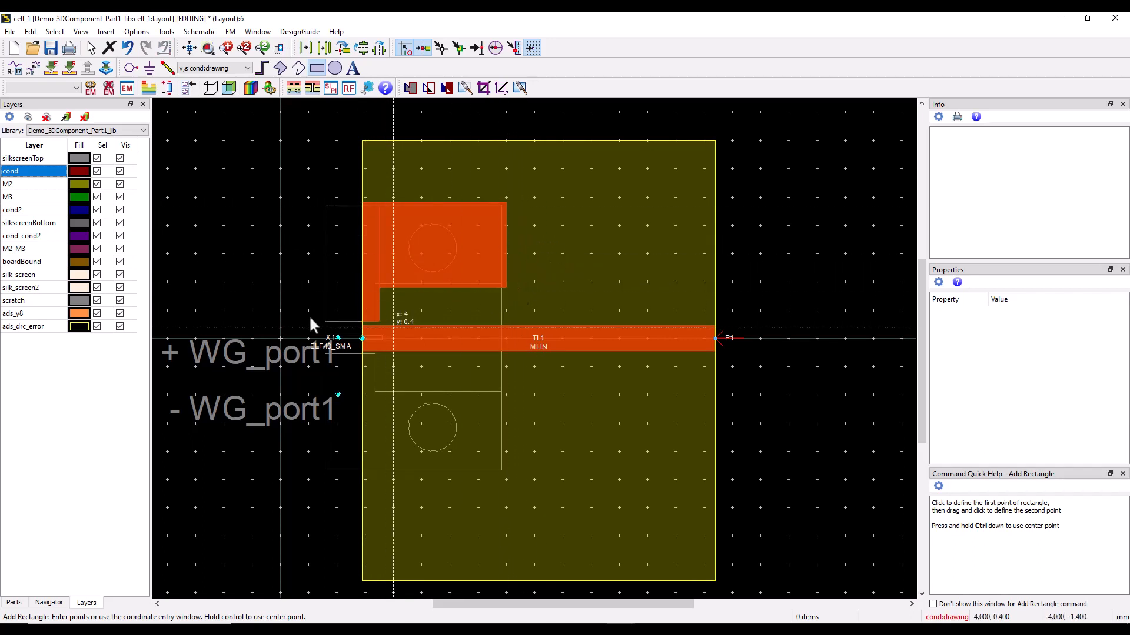
# - Draw two cond rectangles covering the connector's lower ground footprint, an edge strip about 0.6 x 4.3 mm and a pad about 4.2 x 3.2 mm
pyautogui.click(362, 357)
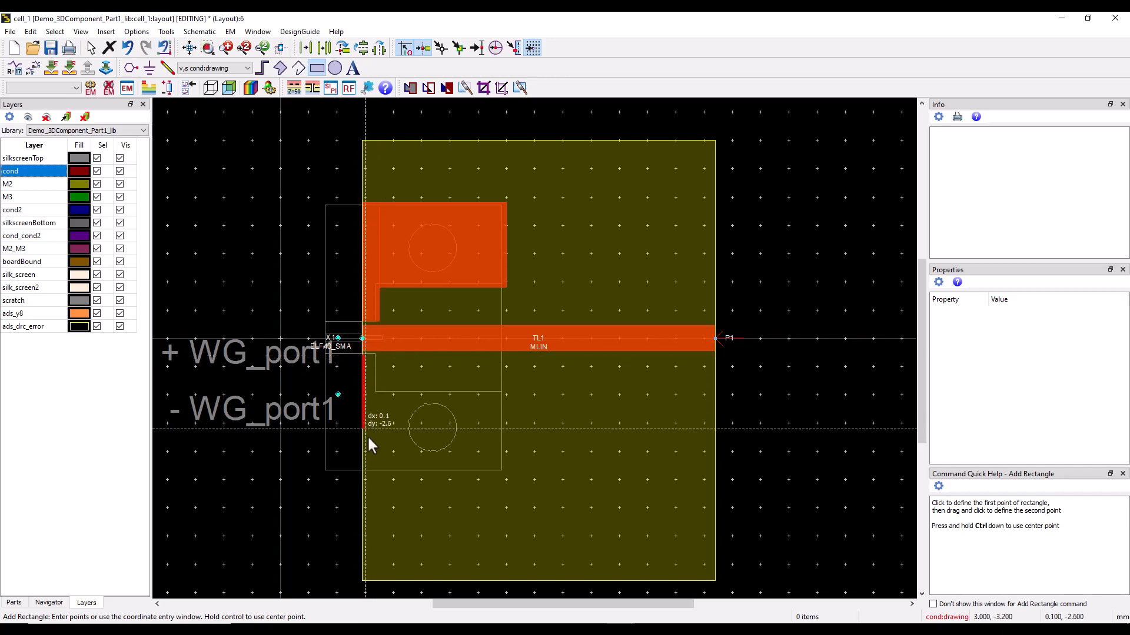
pyautogui.click(378, 476)
pyautogui.click(378, 387)
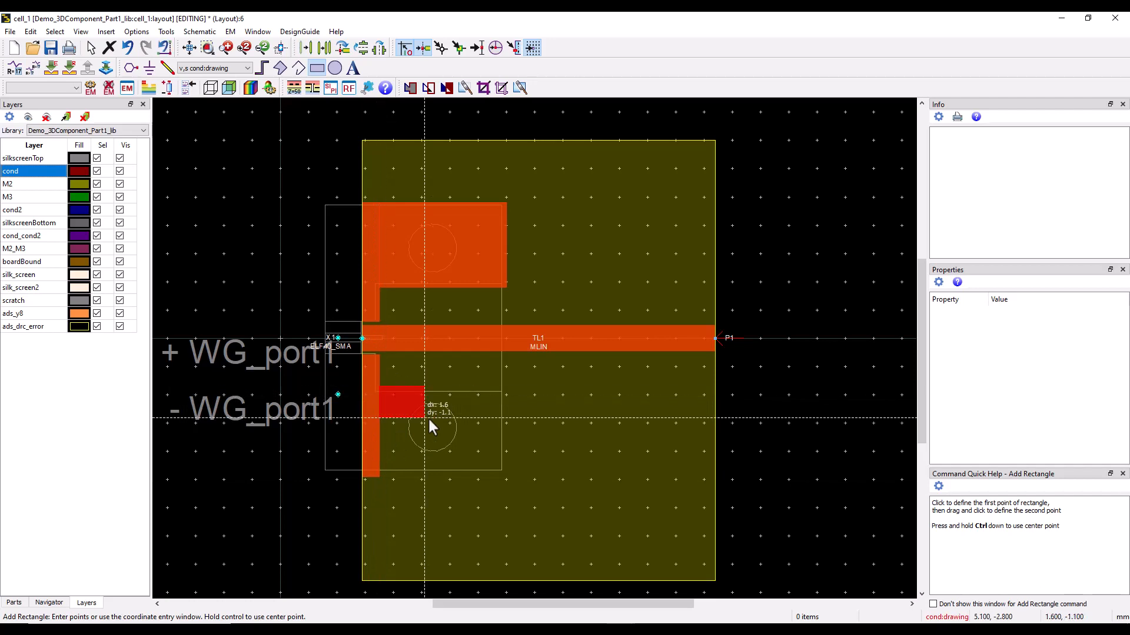
pyautogui.click(499, 475)
pyautogui.press('Escape')
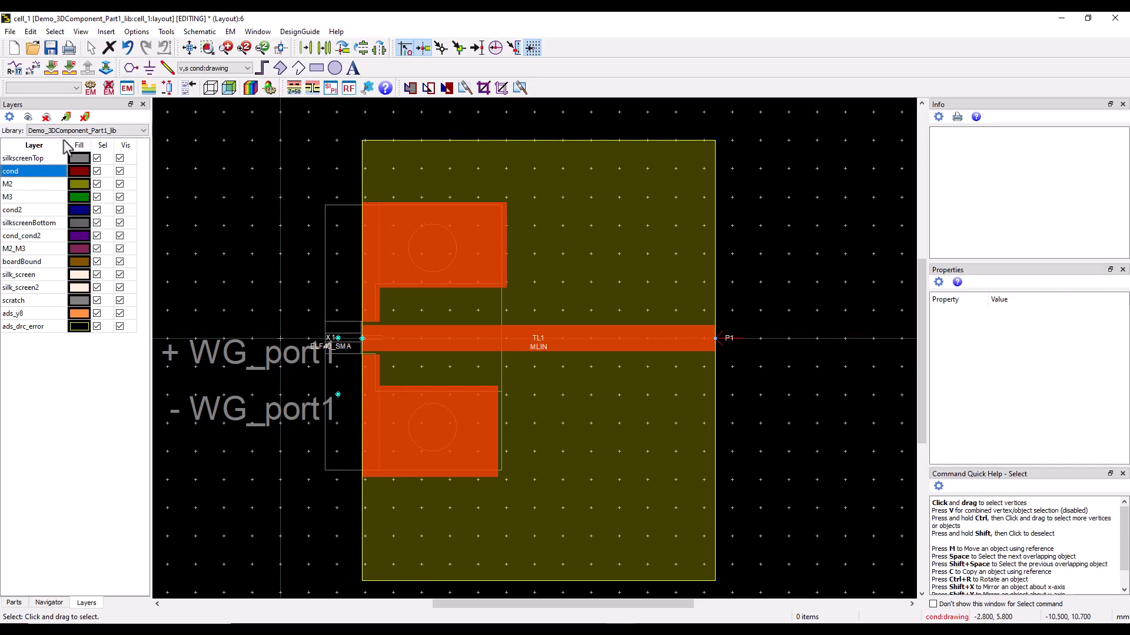
# - Check the substrate's via layers, and draw a 0.2 mm radius via circle on cond_cond2 at the upper edge strip's inner end
pyautogui.click(155, 90)
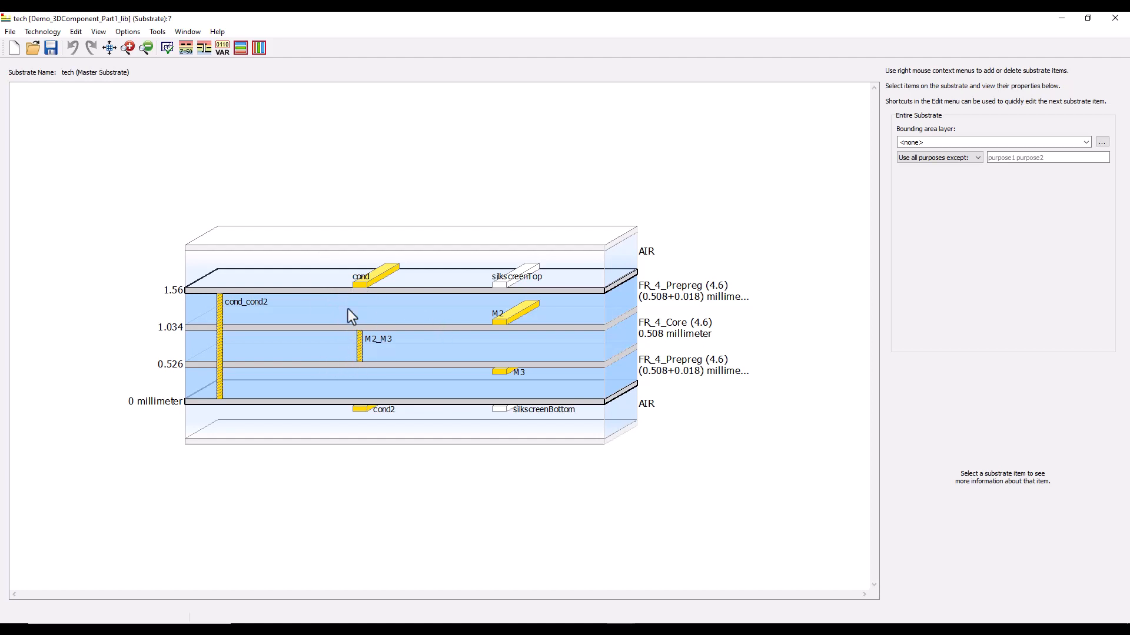
pyautogui.click(1115, 18)
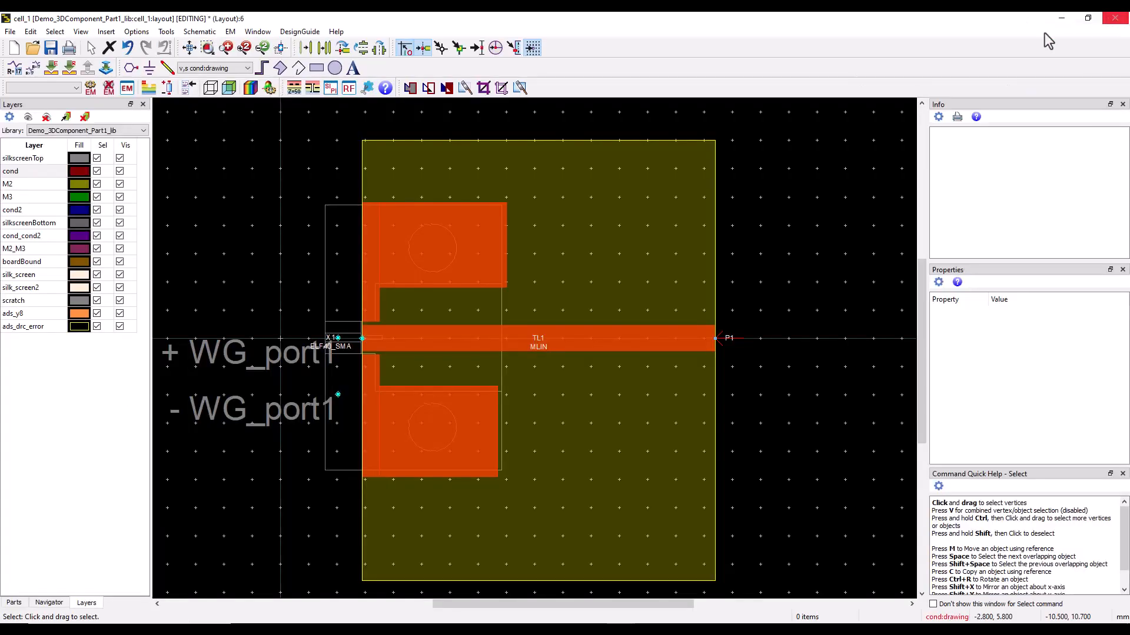
pyautogui.click(28, 238)
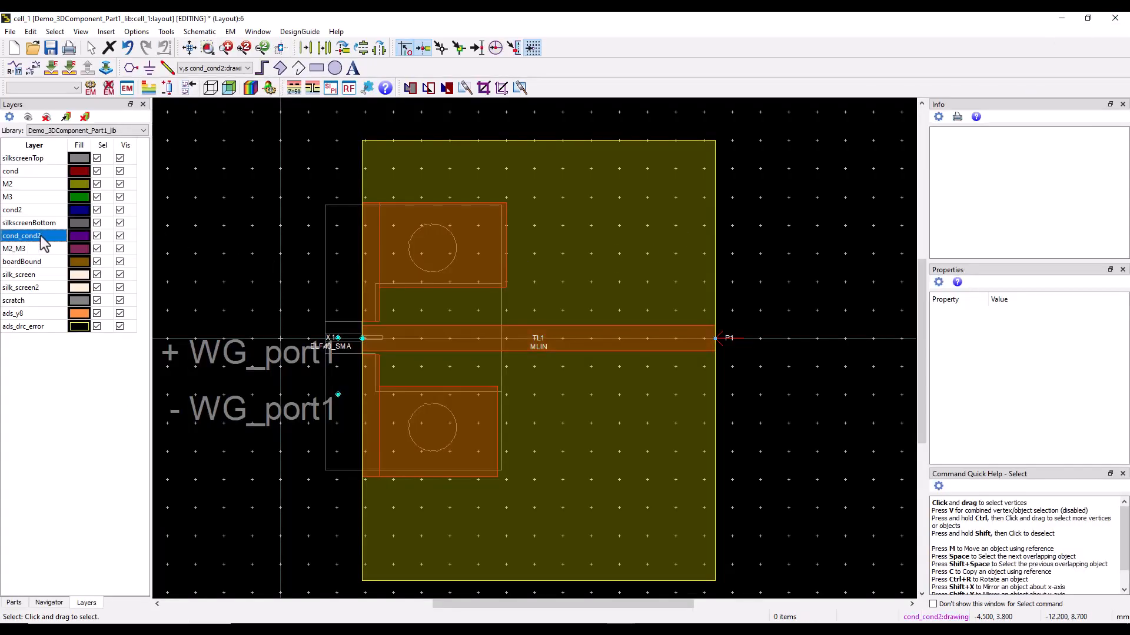
pyautogui.click(336, 67)
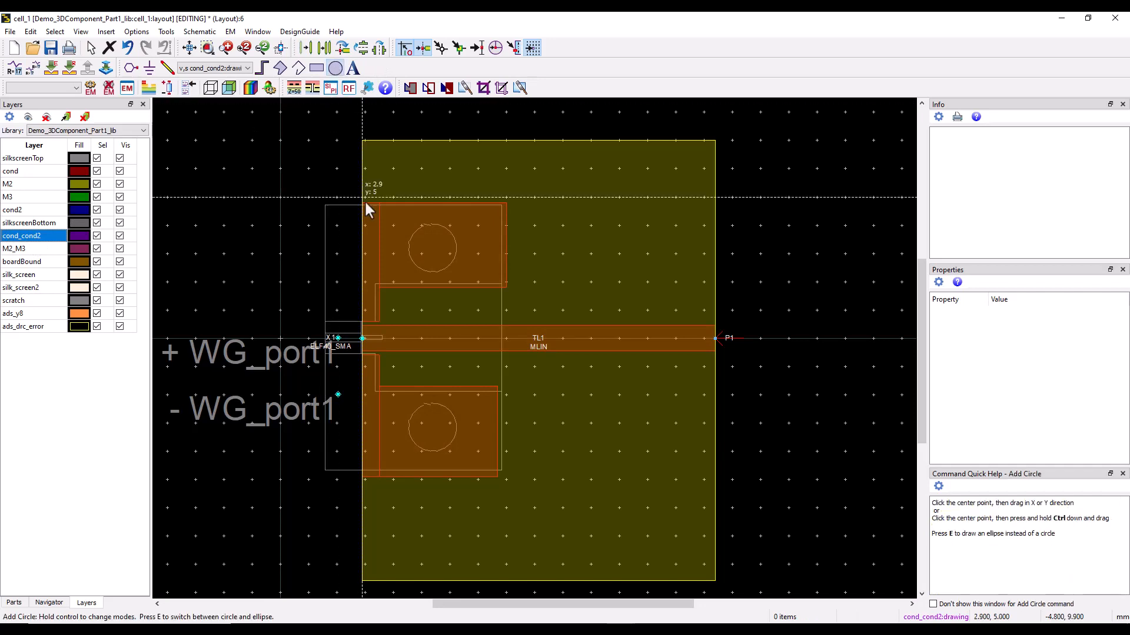
pyautogui.click(368, 312)
pyautogui.click(364, 314)
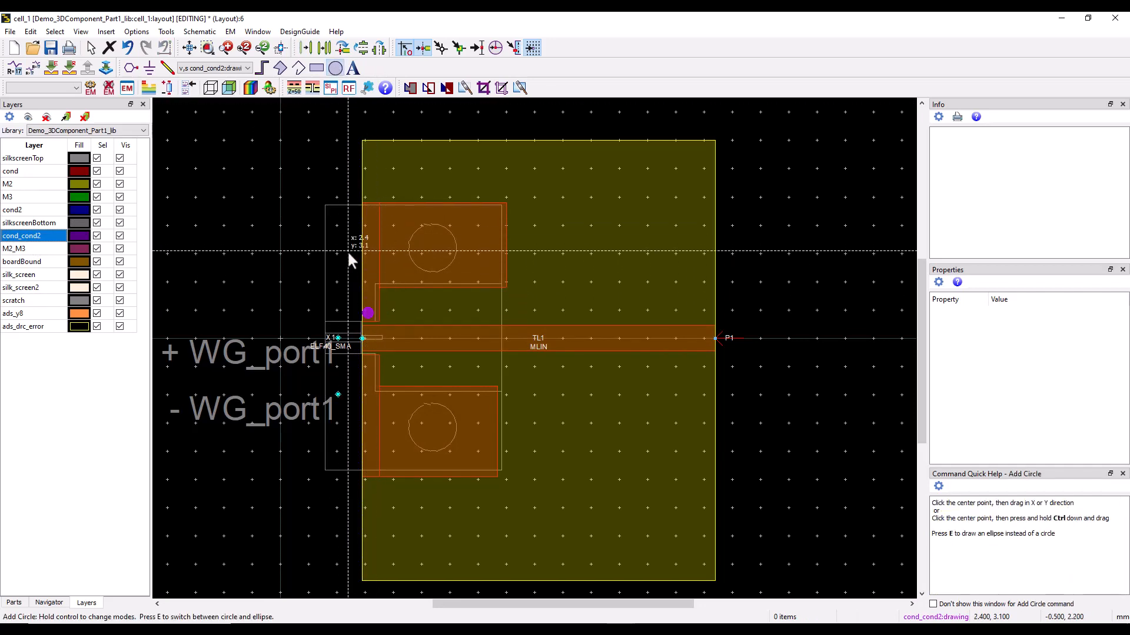
pyautogui.press('Escape')
# - Move the via circle to the middle of the upper edge strip, centred at X 3.2, Y 0.9
pyautogui.scroll(2, 252, 322)
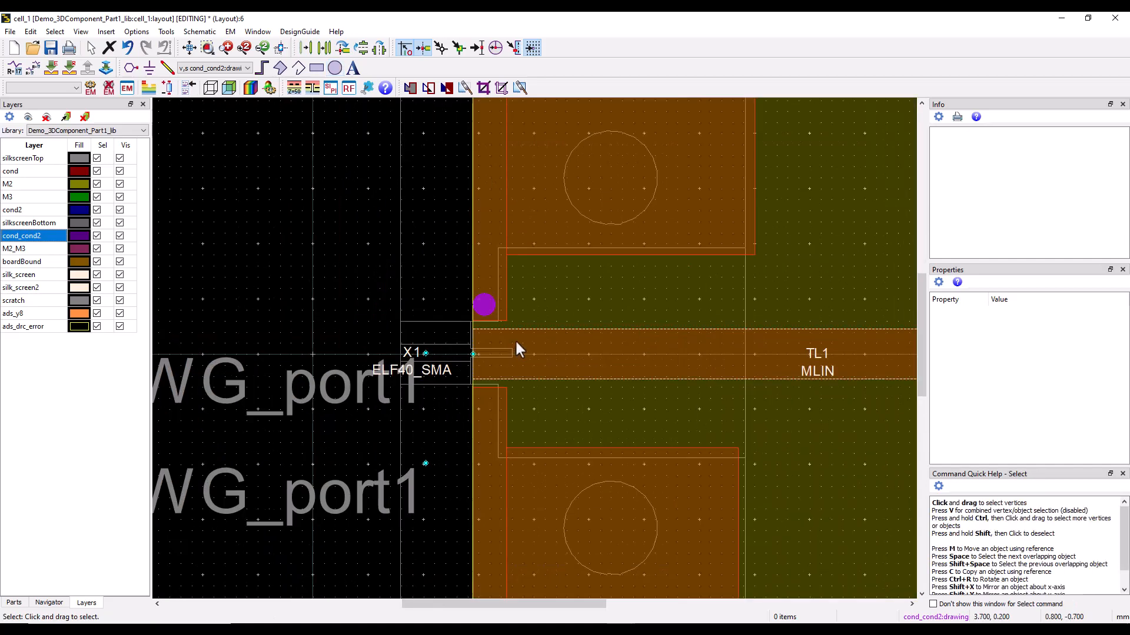
pyautogui.click(483, 307)
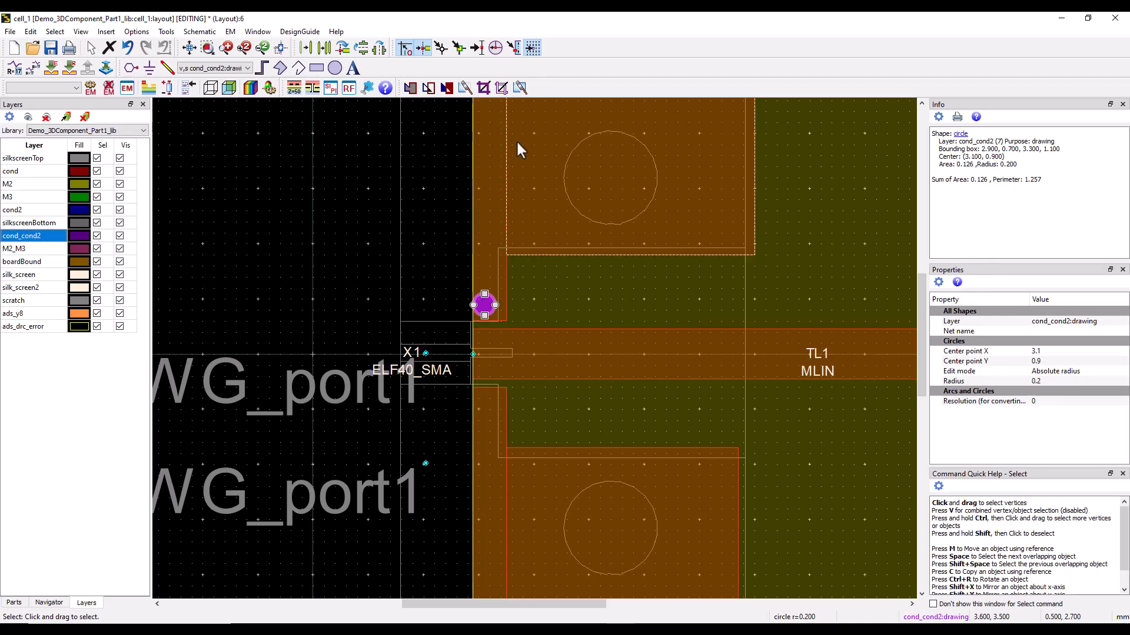
pyautogui.moveTo(485, 305); pyautogui.dragTo(489, 305)
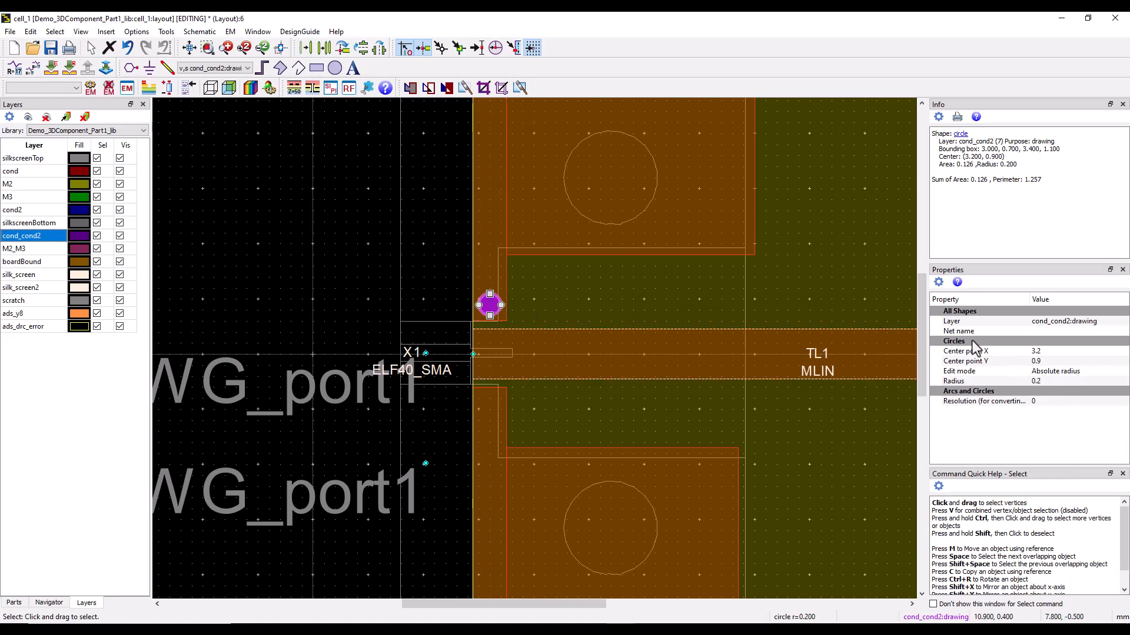
# - Copy the via circle three times along the upper edge strip, centred at X 3.2 and Y 2.0, 3.1 and 4.2
pyautogui.hotkey('ctrl', 'c')
pyautogui.hotkey('ctrl', 'v')
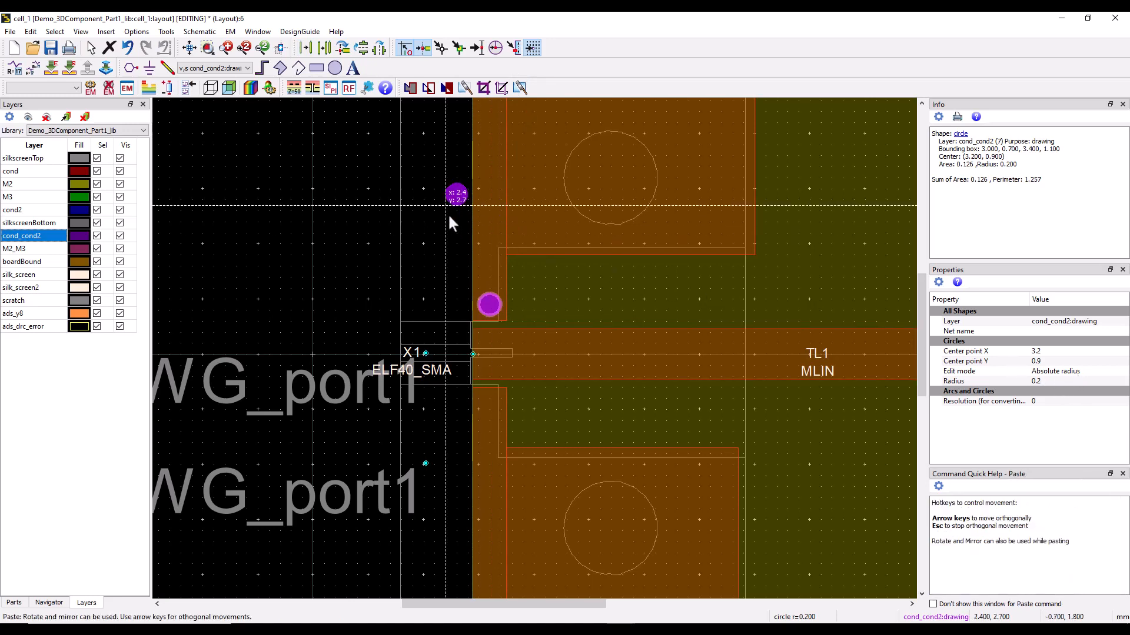
pyautogui.click(479, 255)
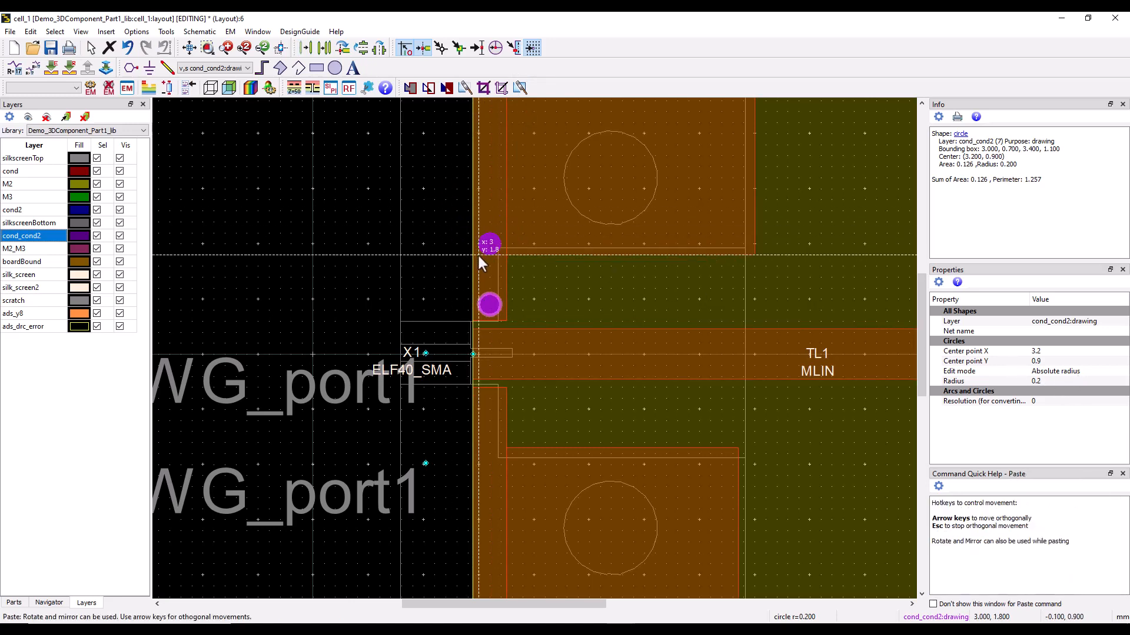
pyautogui.click(475, 194)
pyautogui.scroll(-1, 475, 194)
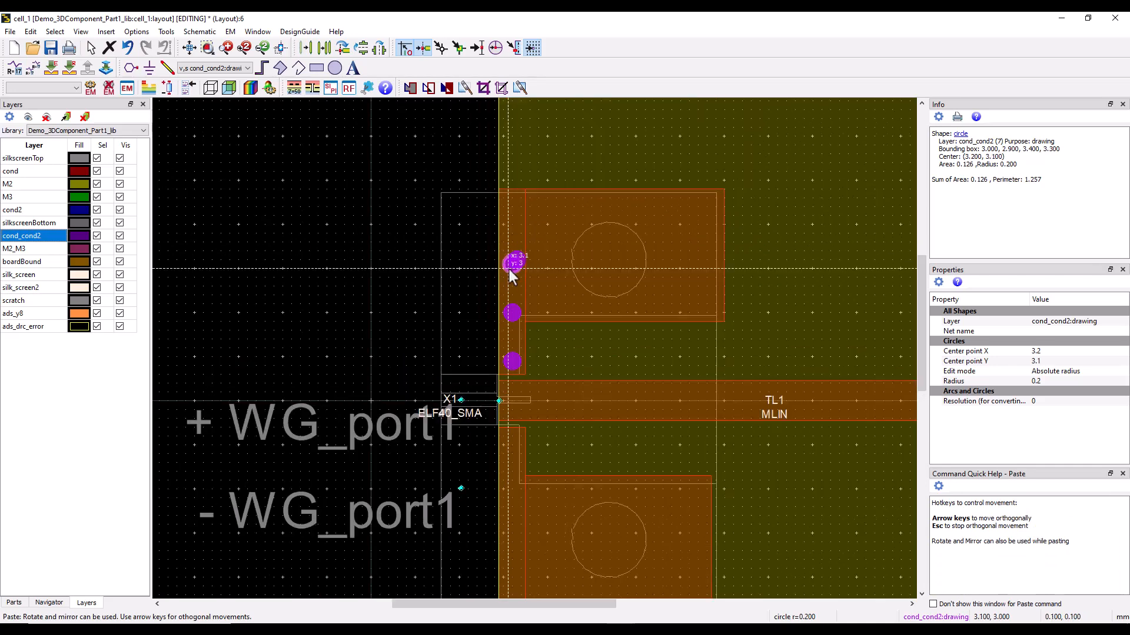
pyautogui.click(506, 230)
pyautogui.press('Escape')
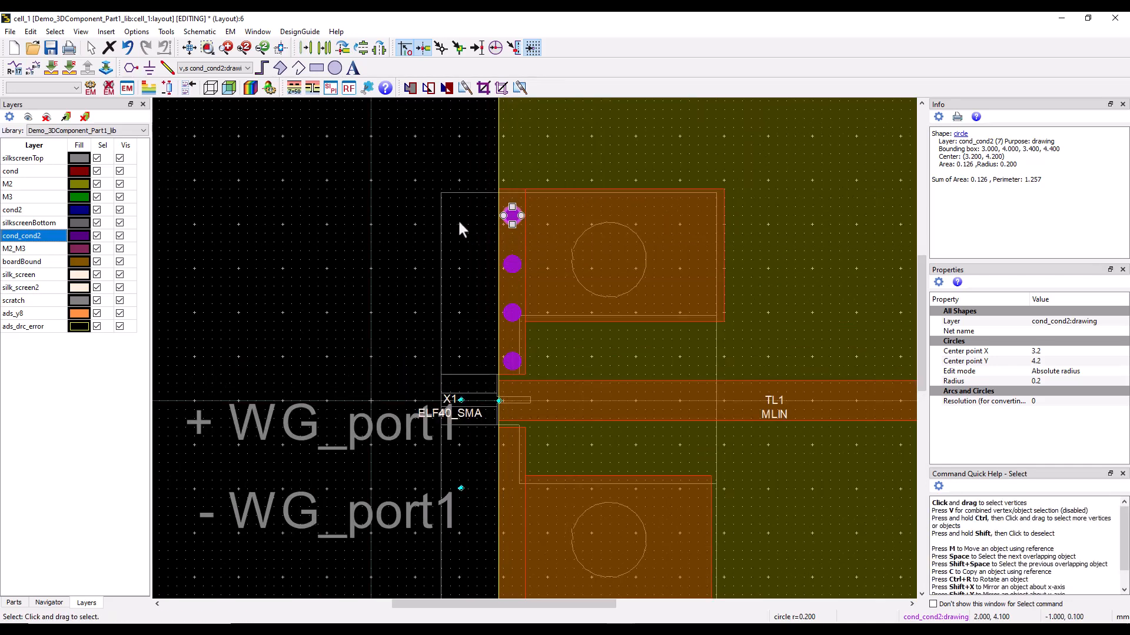
# - Copy the four upper vias onto the lower edge strip at X 3.2, with the innermost one centred at Y -1
pyautogui.click(407, 204)
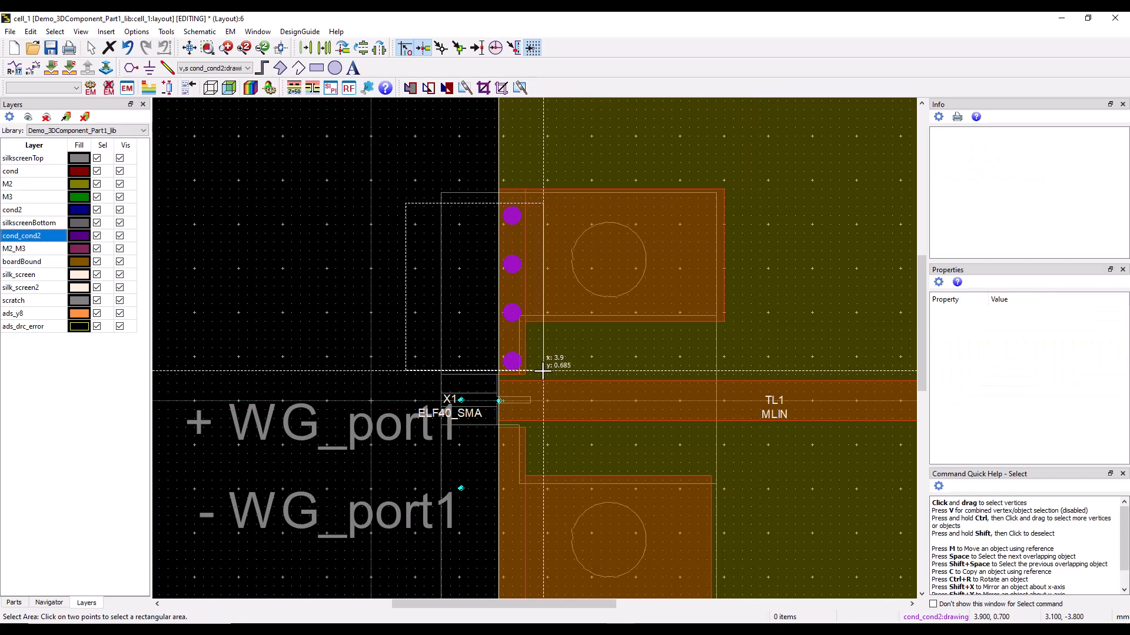
pyautogui.click(543, 372)
pyautogui.hotkey('ctrl', 'c')
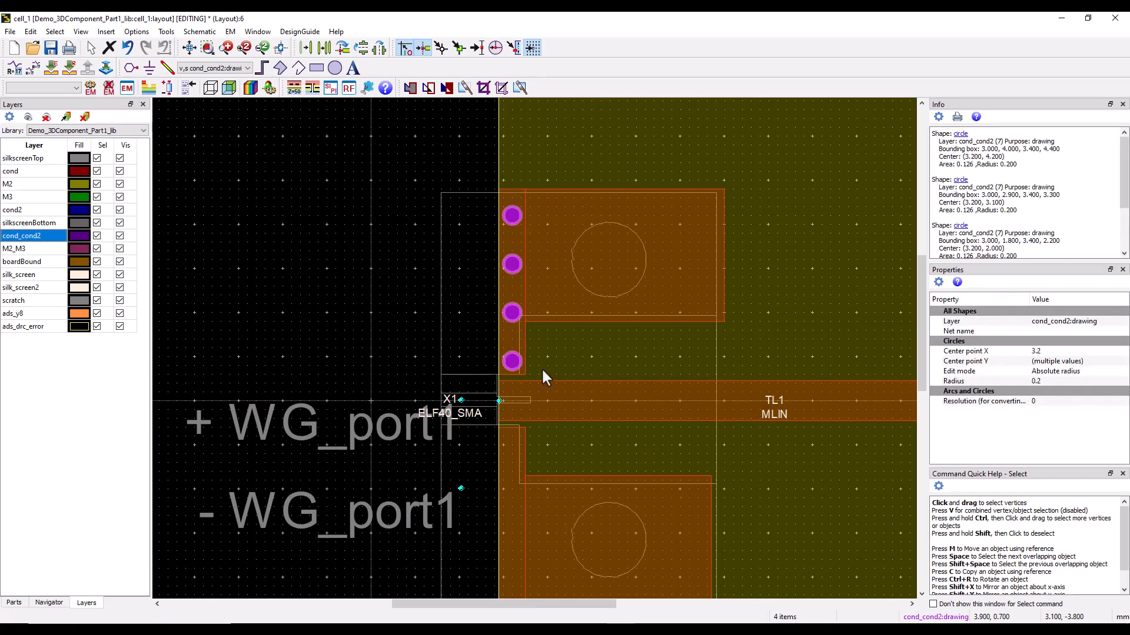
pyautogui.hotkey('ctrl', 'v')
pyautogui.scroll(-2, 532, 390)
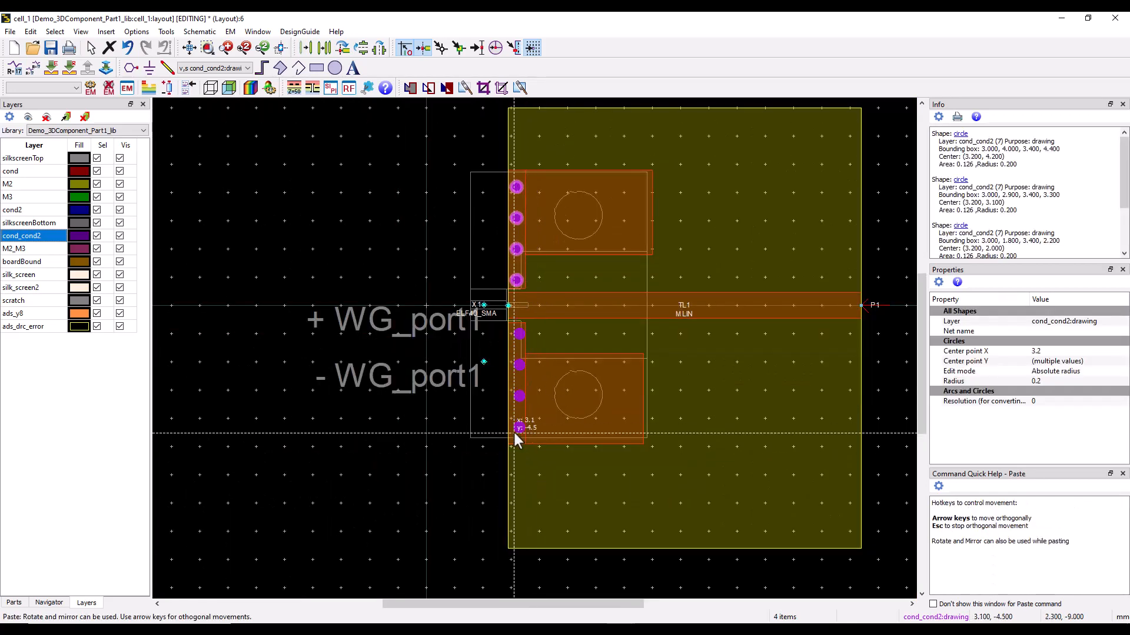
pyautogui.click(513, 429)
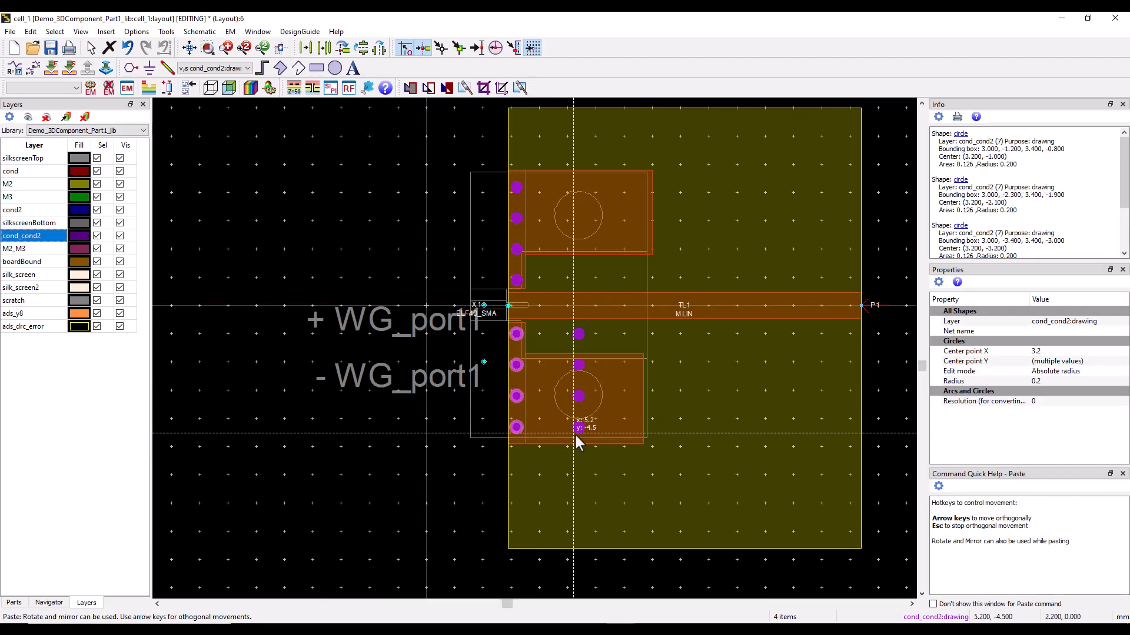
pyautogui.click(438, 473)
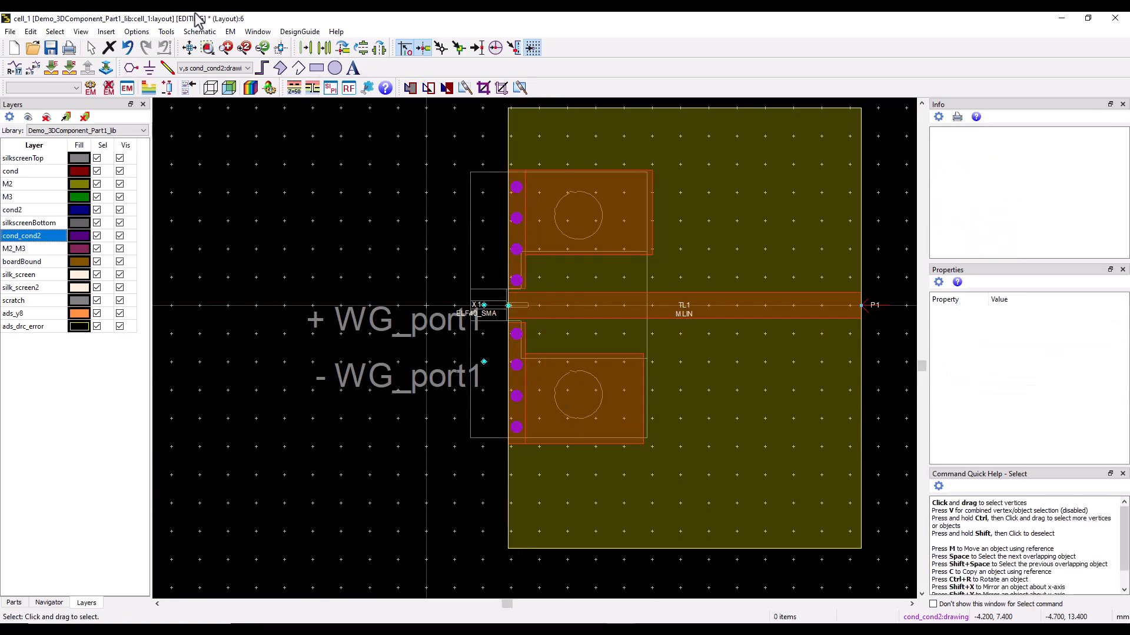
pyautogui.click(189, 47)
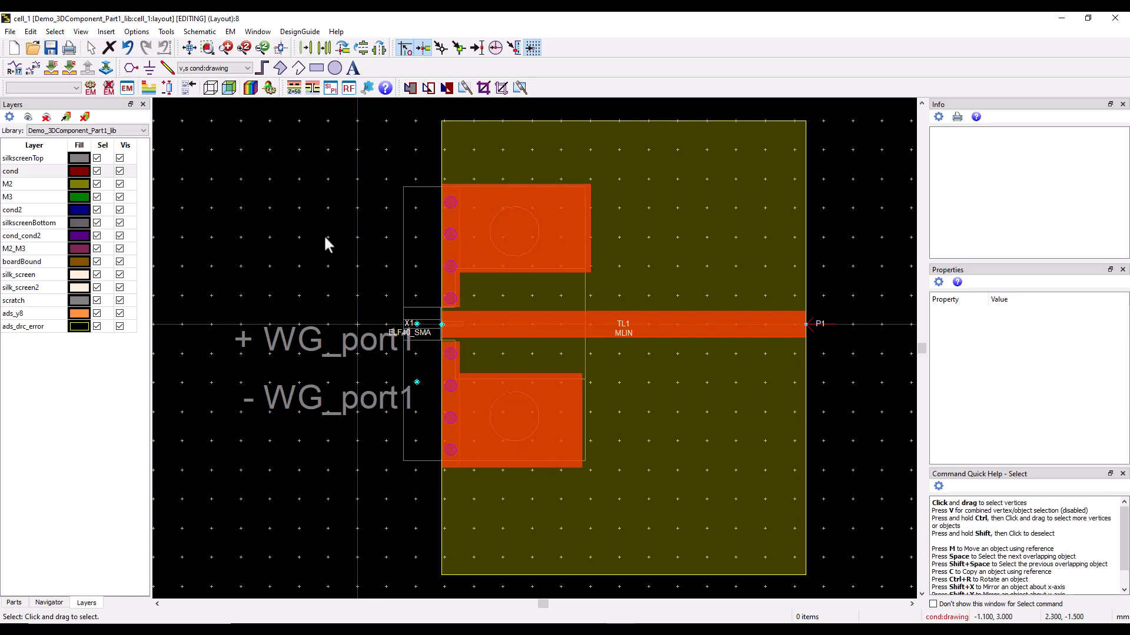
# - Open the layout in the 3D viewer and examine the SMA connector mounted on the board
pyautogui.click(210, 90)
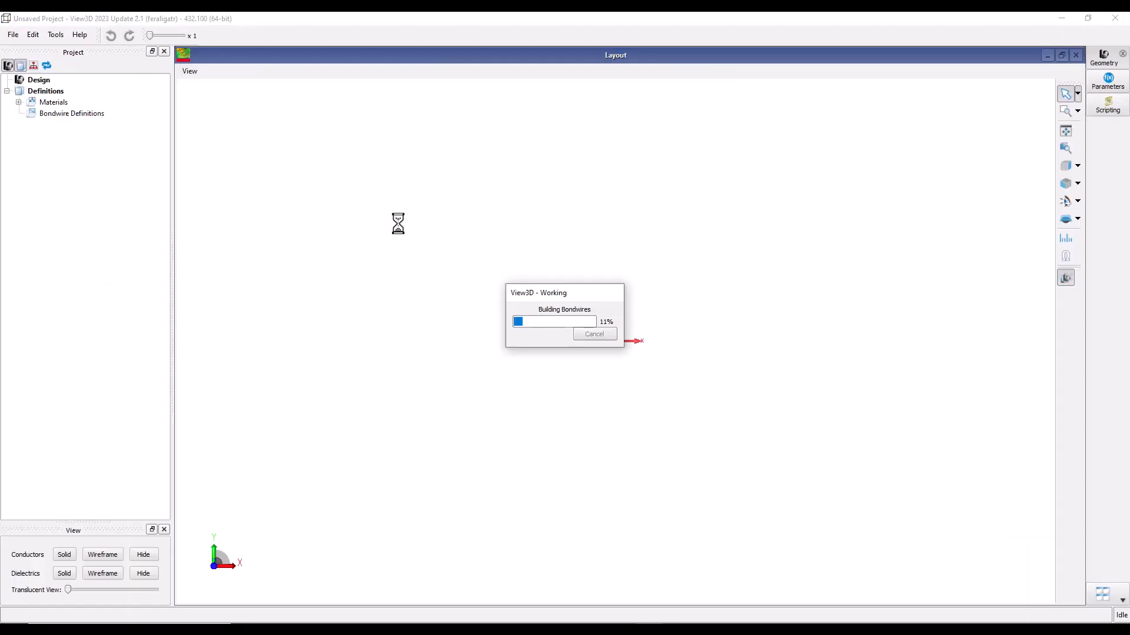
pyautogui.moveTo(526, 409); pyautogui.dragTo(368, 381)
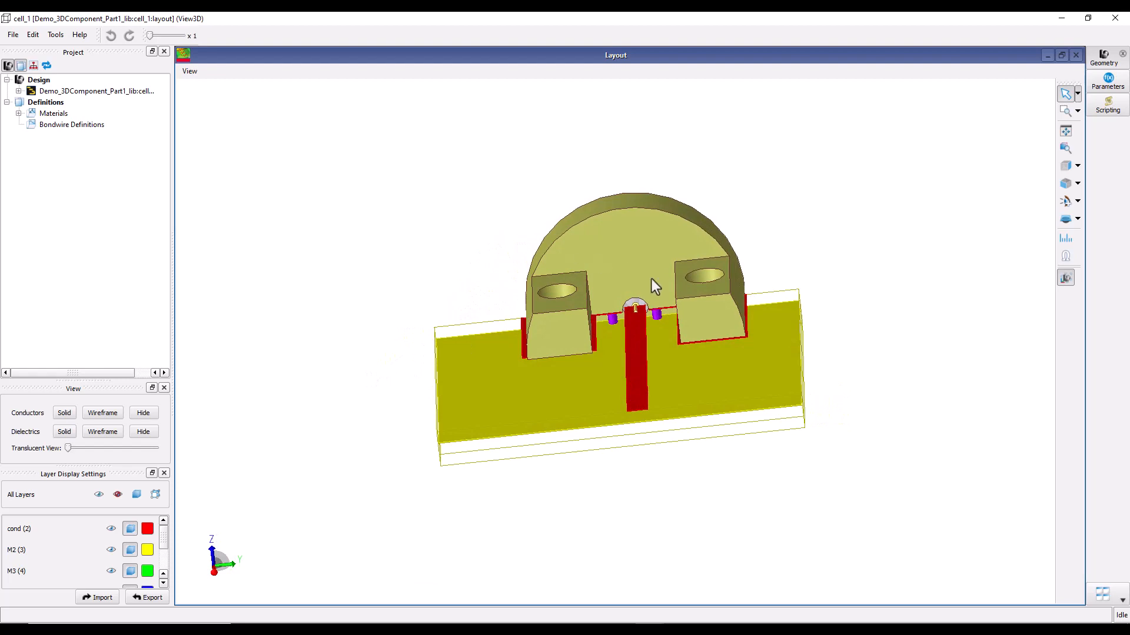
pyautogui.moveTo(659, 396)
pyautogui.mouseDown()
pyautogui.moveTo(640, 354)
pyautogui.moveTo(656, 350)
pyautogui.moveTo(687, 381)
pyautogui.moveTo(655, 356)
pyautogui.mouseUp()
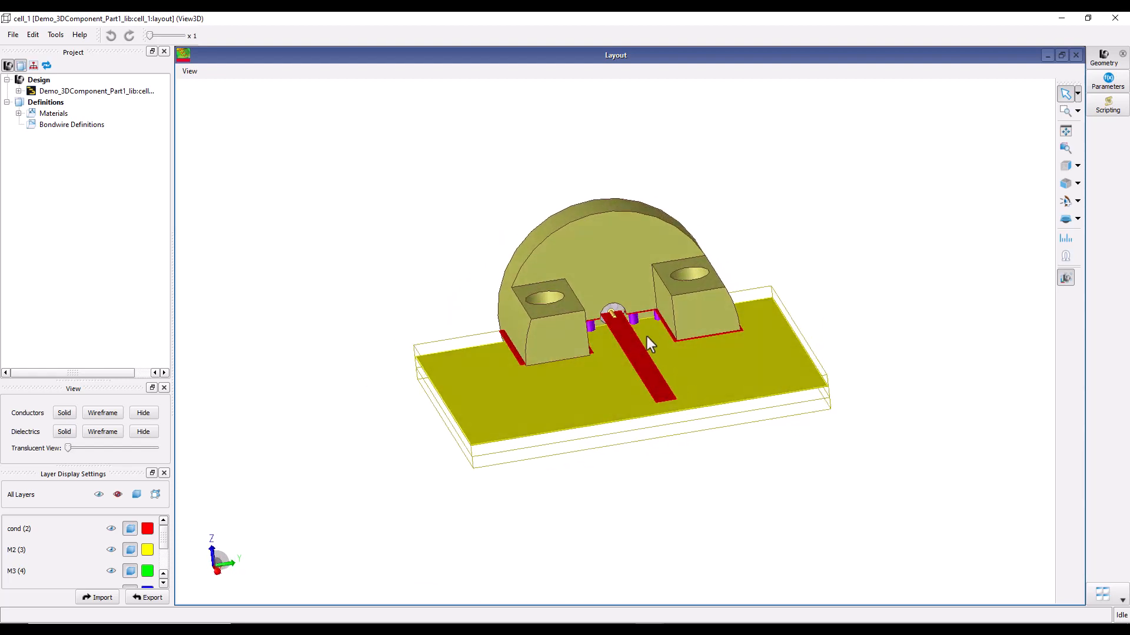
# - Inspect up close how the connector's centre pin sits in relation to the microstrip's top surface and thickness
pyautogui.scroll(8, 609, 316)
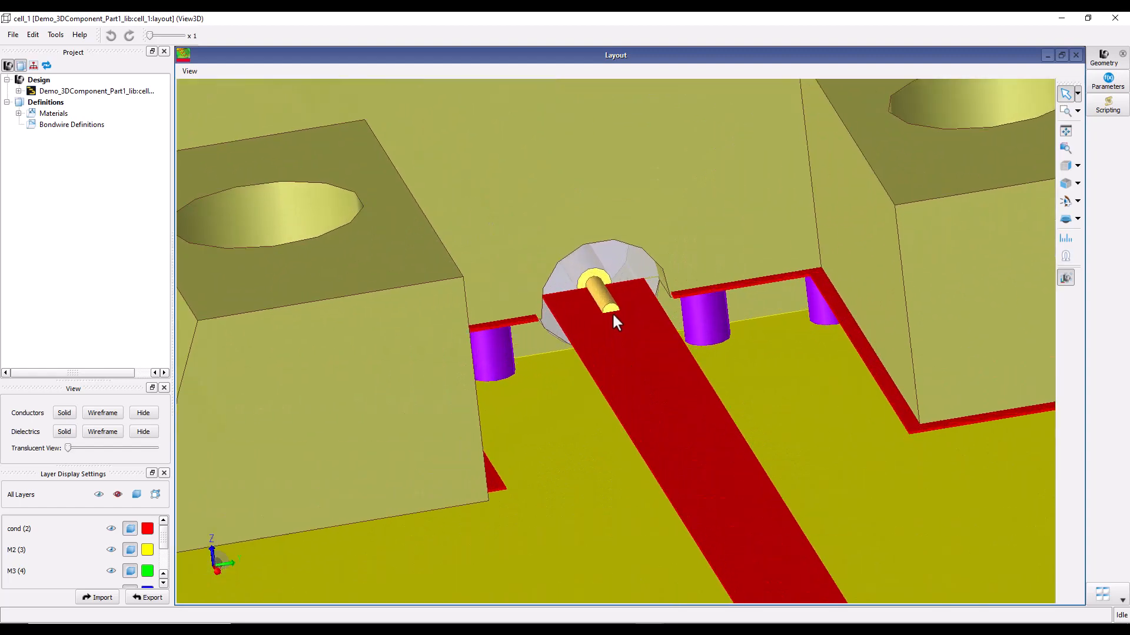
pyautogui.scroll(3, 611, 320)
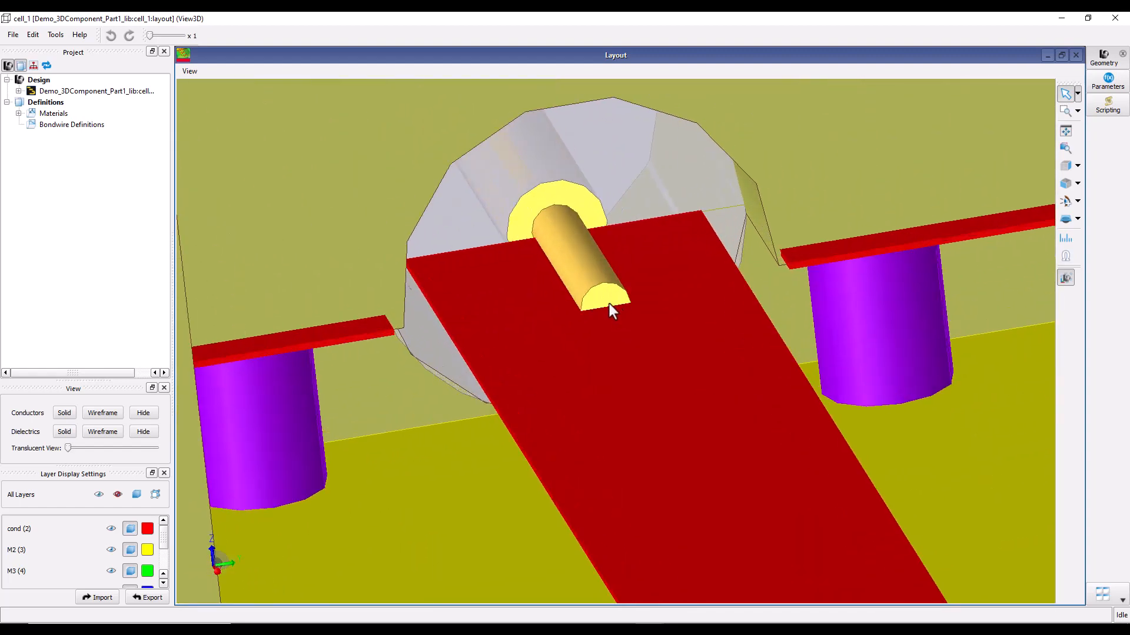
pyautogui.moveTo(569, 380); pyautogui.dragTo(585, 343)
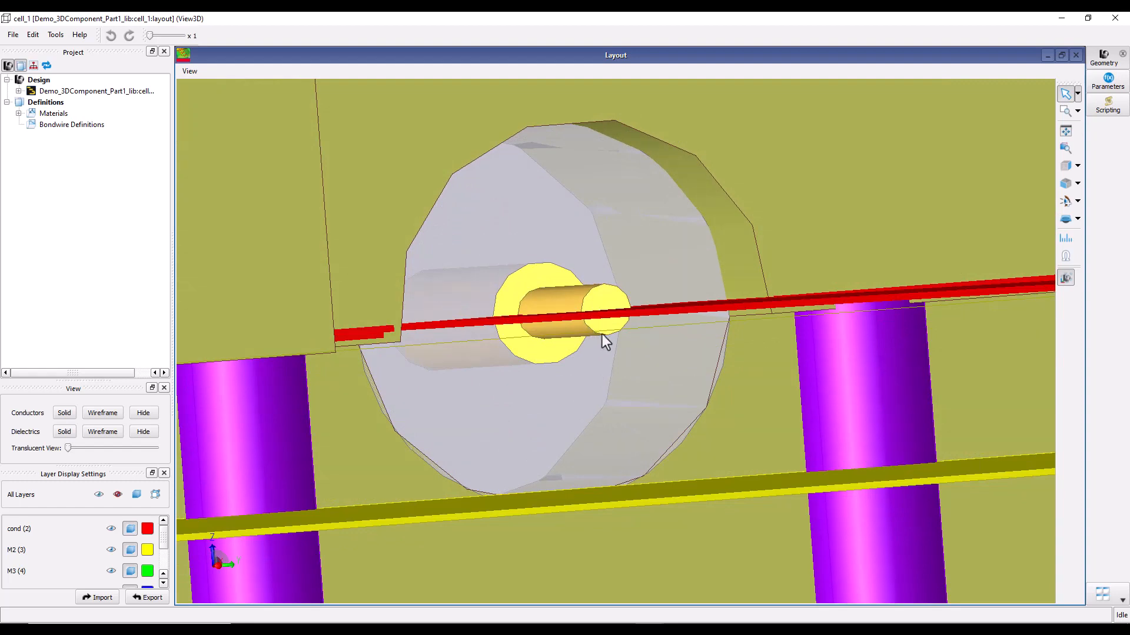
pyautogui.moveTo(624, 343)
pyautogui.mouseDown()
pyautogui.moveTo(598, 365)
pyautogui.moveTo(601, 327)
pyautogui.mouseUp()
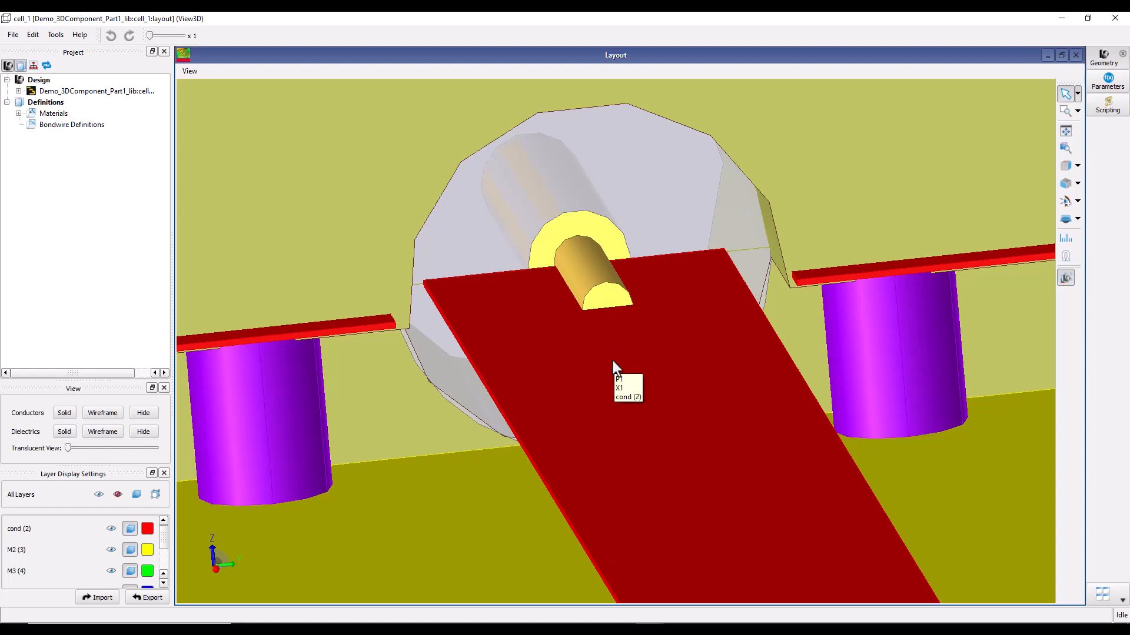
pyautogui.moveTo(610, 353); pyautogui.dragTo(581, 345)
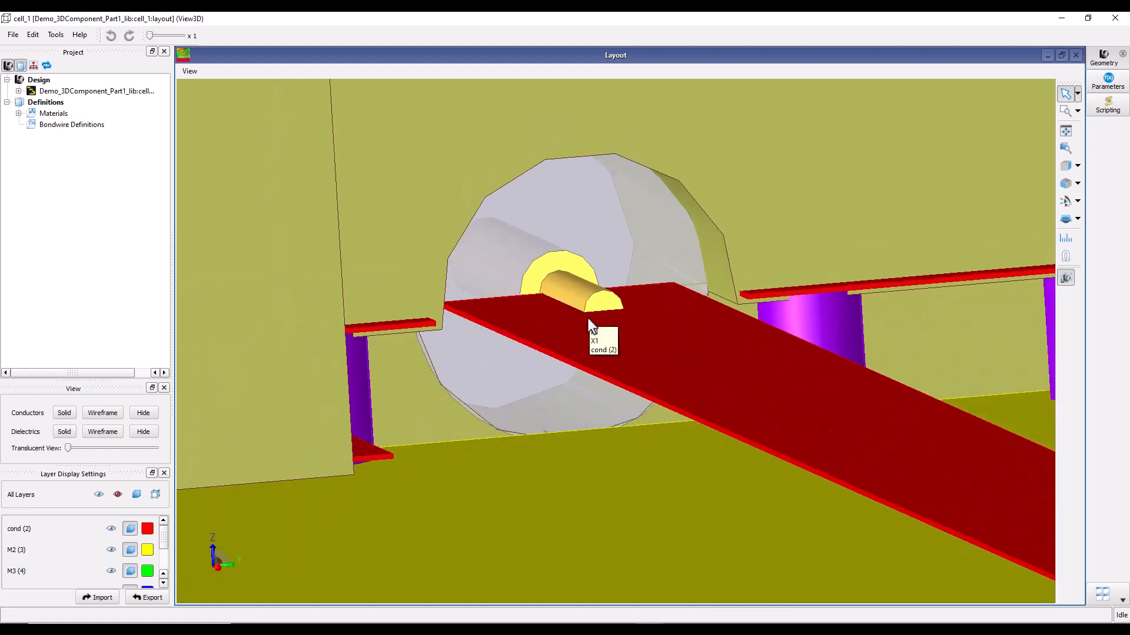
pyautogui.moveTo(600, 365); pyautogui.dragTo(587, 351)
pyautogui.scroll(-6, 587, 352)
pyautogui.moveTo(683, 427)
pyautogui.mouseDown()
pyautogui.moveTo(683, 443)
pyautogui.moveTo(639, 362)
pyautogui.moveTo(625, 360)
pyautogui.mouseUp()
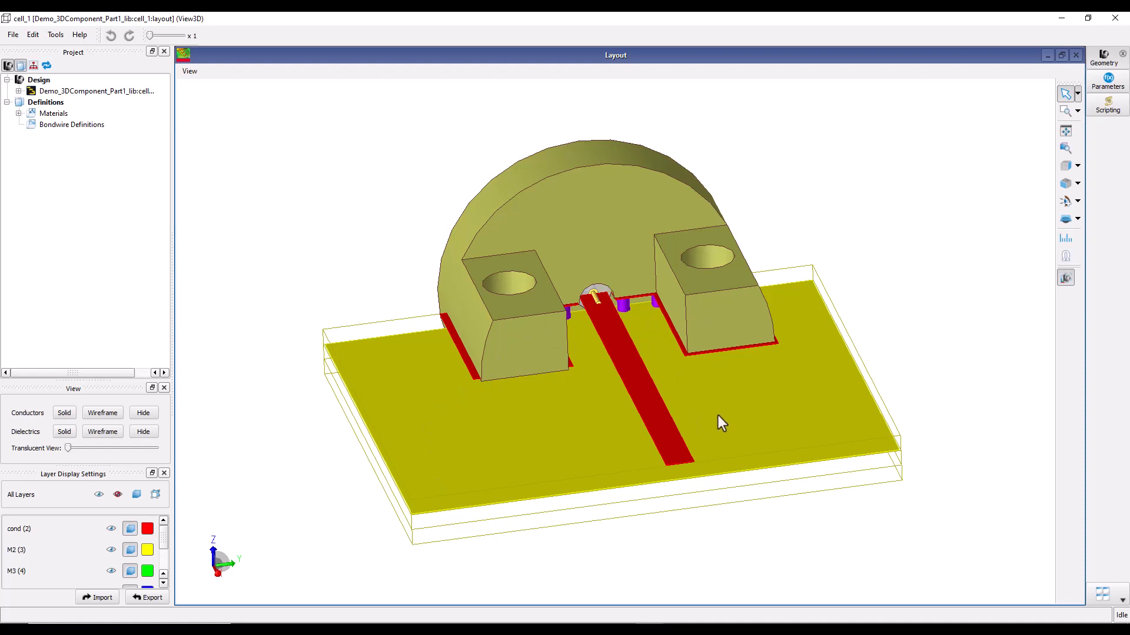
# - Show the conductors as wireframe and check with the Connectivity Tool which parts connect to the connector's ground body
pyautogui.click(102, 414)
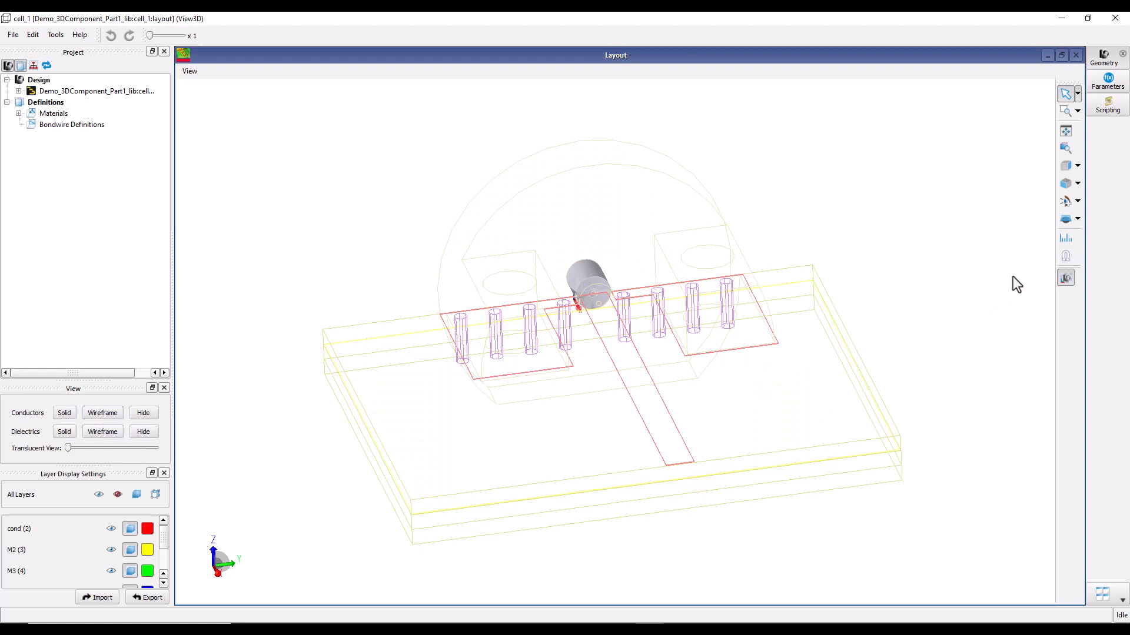
pyautogui.click(1066, 256)
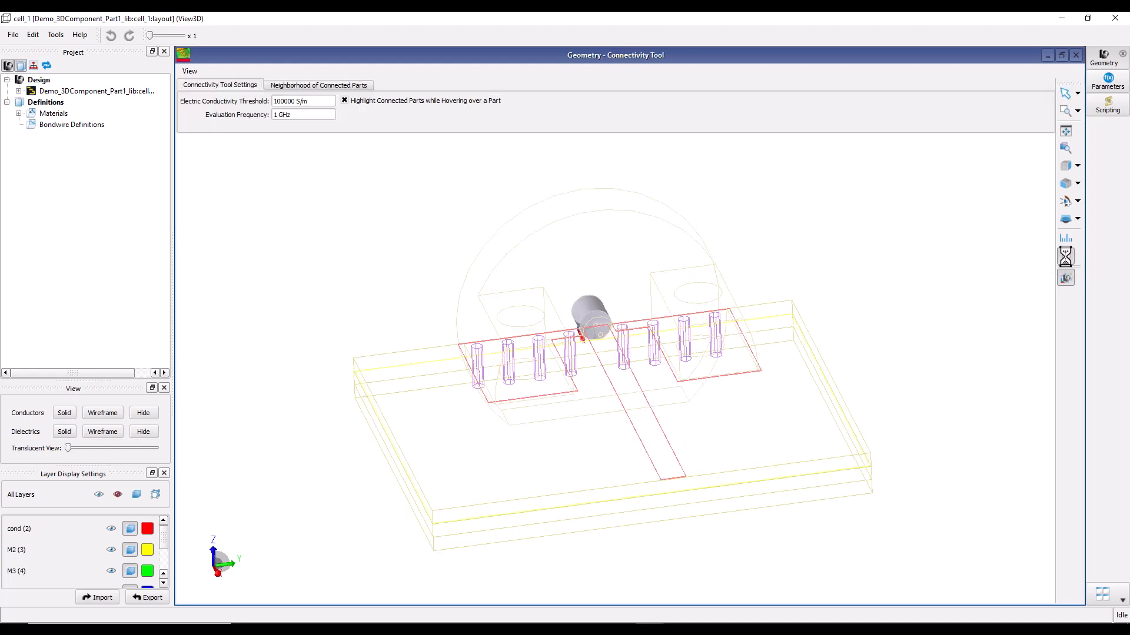
pyautogui.click(654, 218)
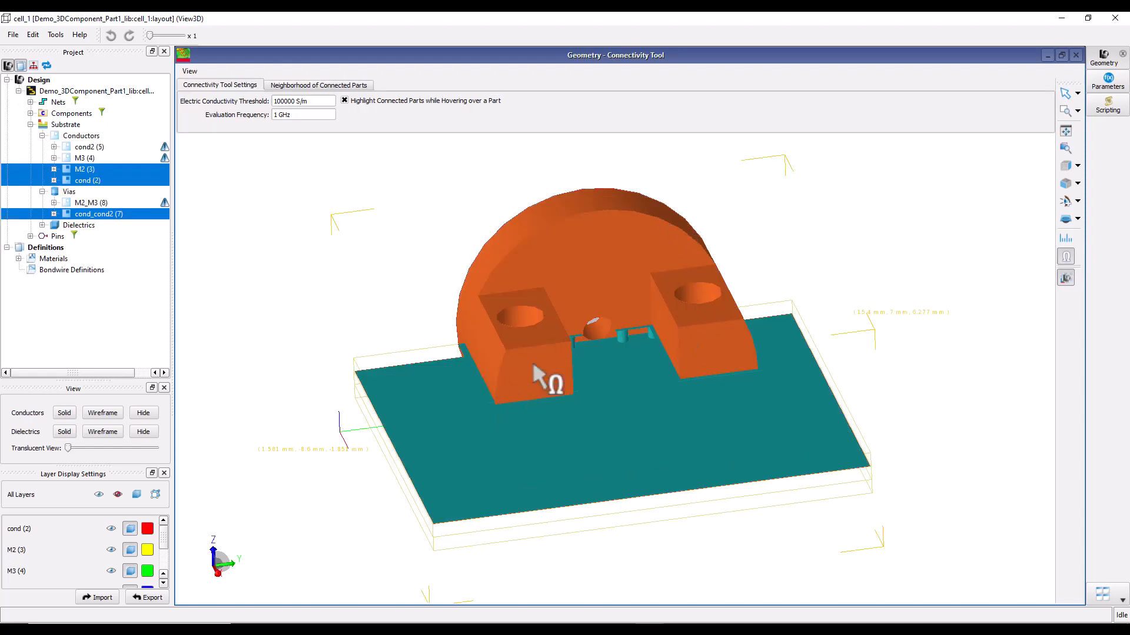
pyautogui.moveTo(715, 349); pyautogui.dragTo(712, 517, button='middle')
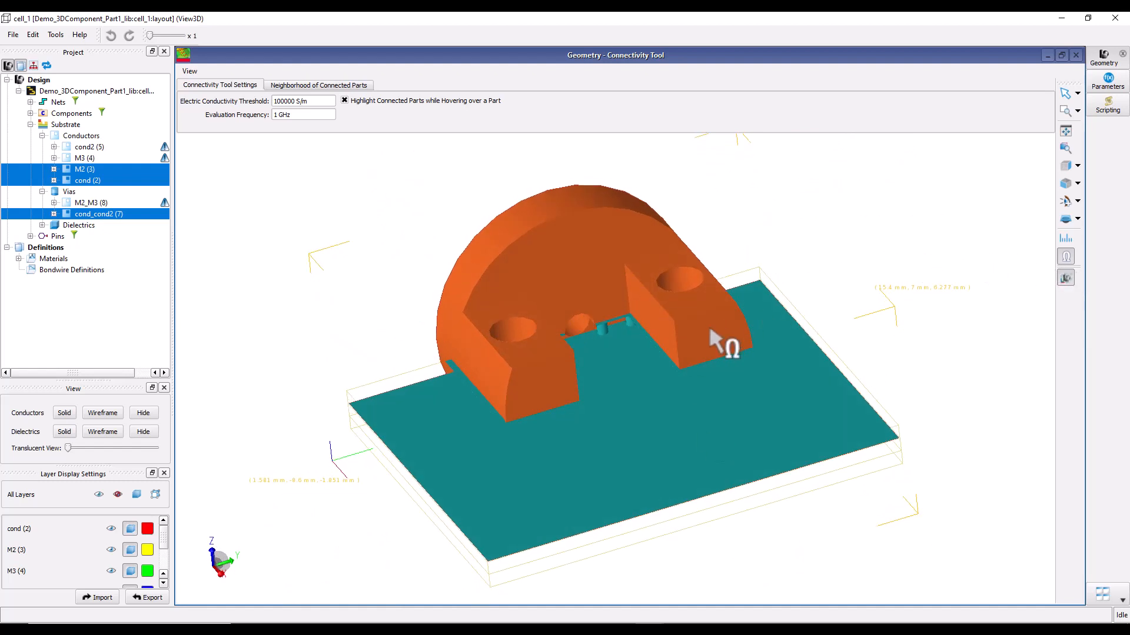
pyautogui.click(333, 265)
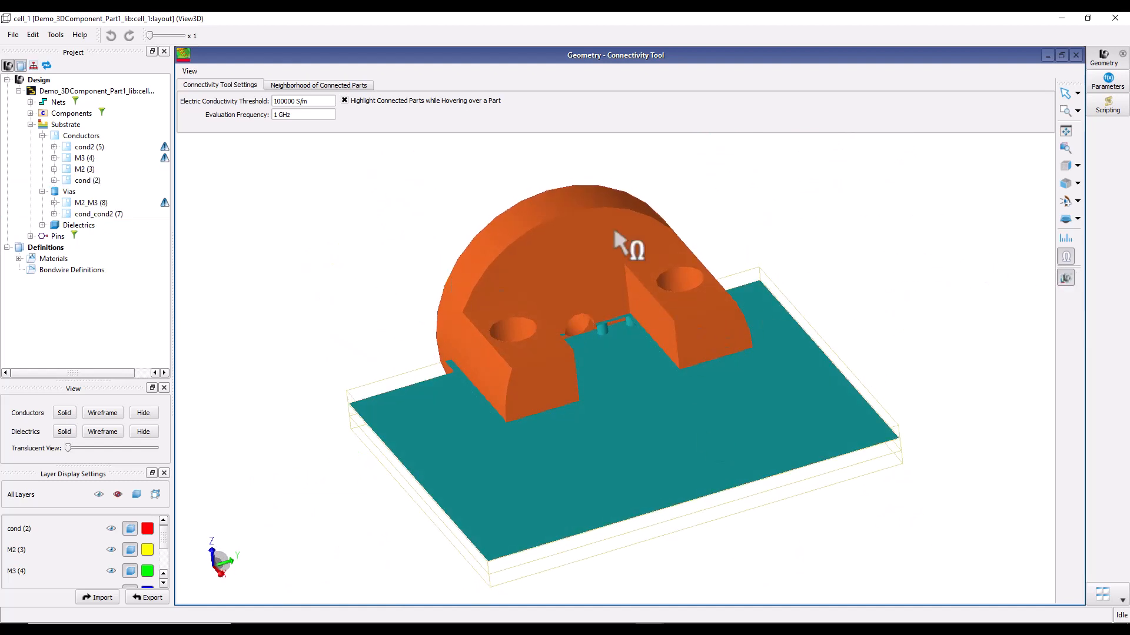
# - Check with the Connectivity Tool that the microstrip connects to the connector's centre pin, and close the 3D view
pyautogui.click(1064, 93)
pyautogui.click(1064, 275)
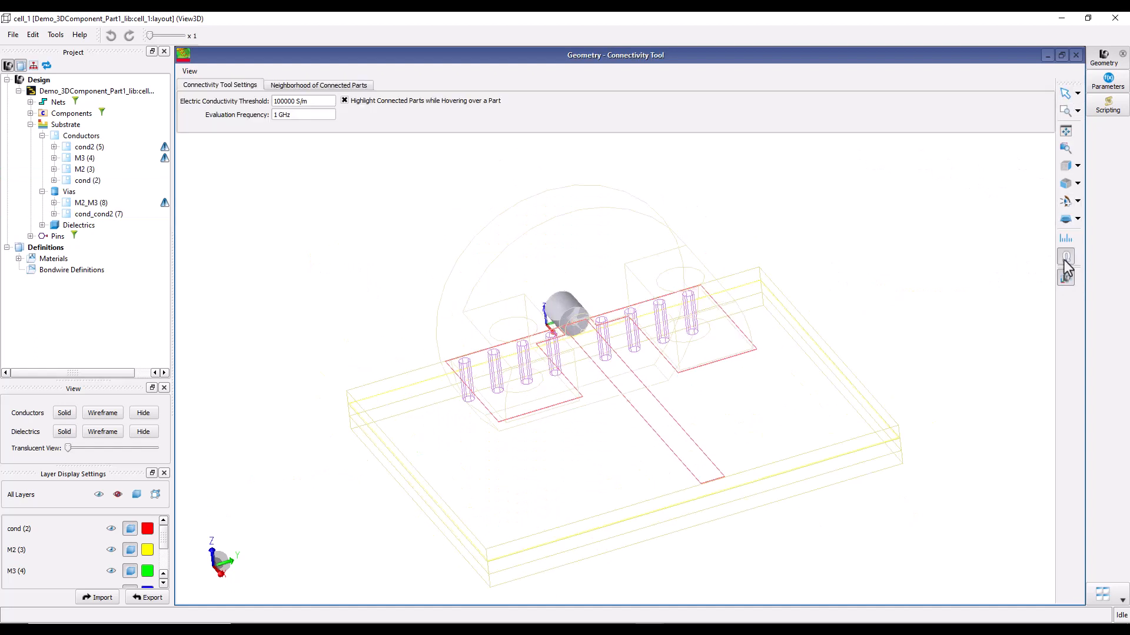
pyautogui.click(682, 450)
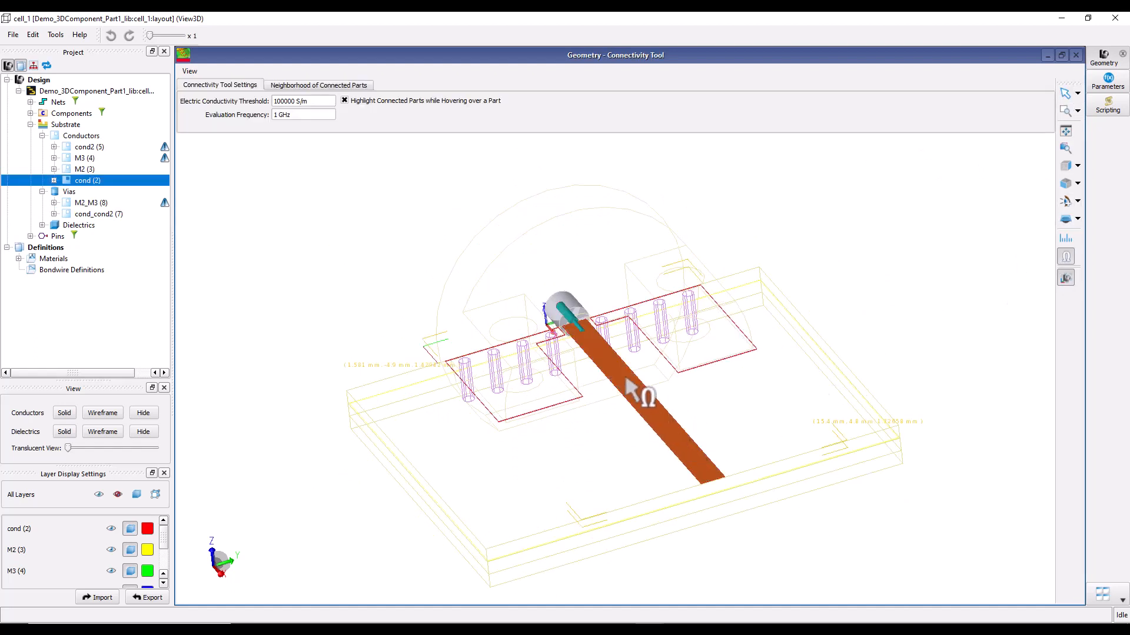
pyautogui.scroll(3, 580, 338)
pyautogui.scroll(4, 581, 341)
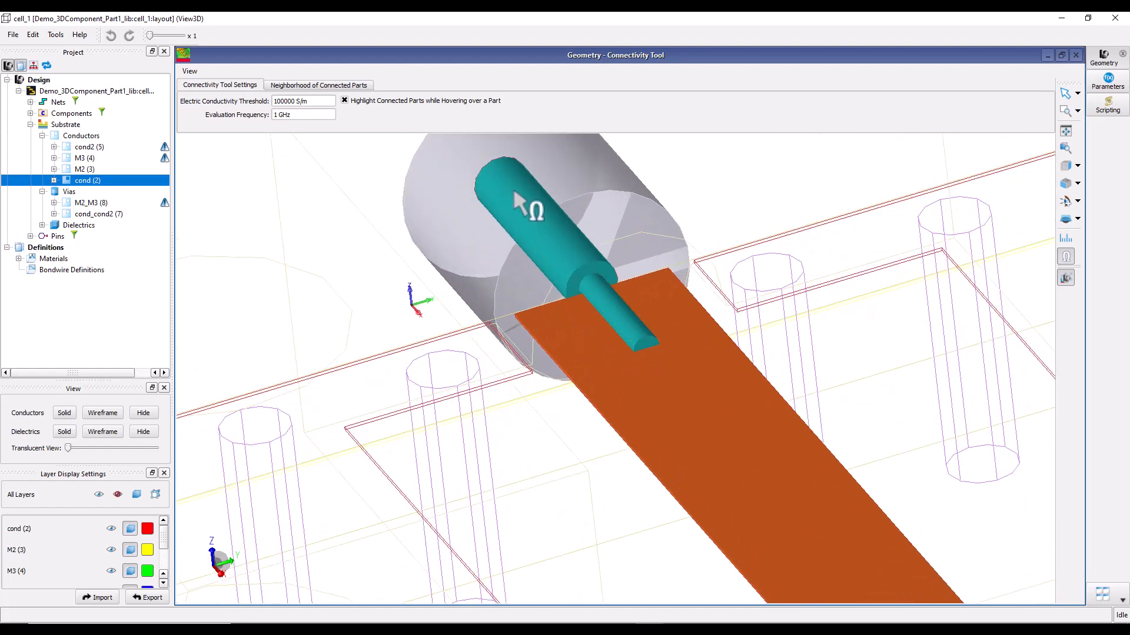
pyautogui.scroll(-6, 617, 342)
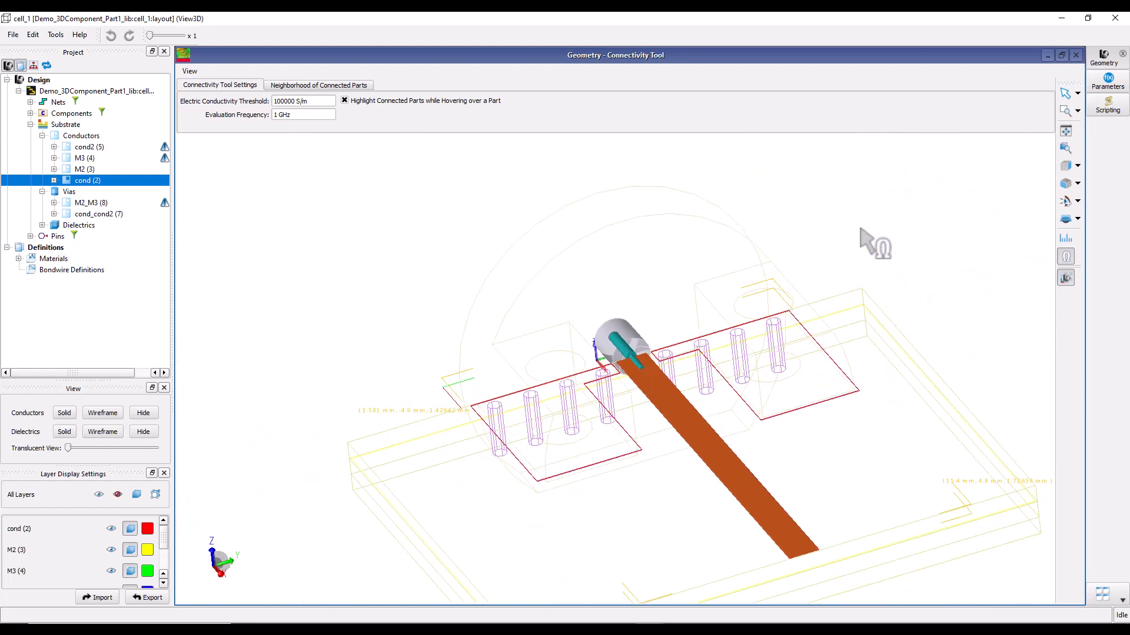
pyautogui.click(1065, 95)
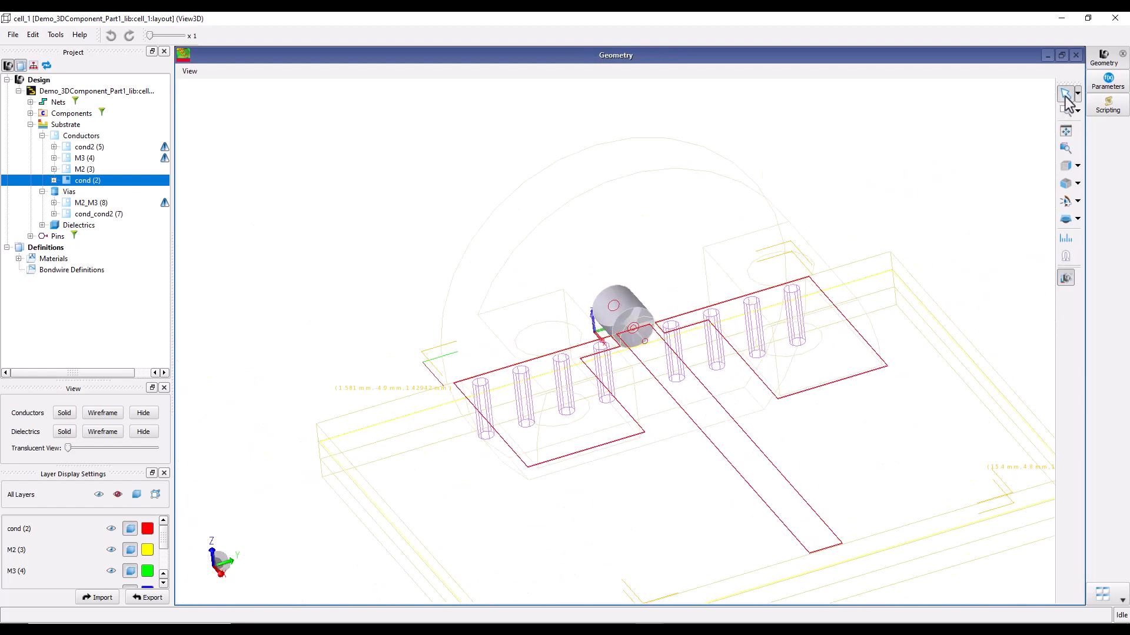
pyautogui.click(1115, 18)
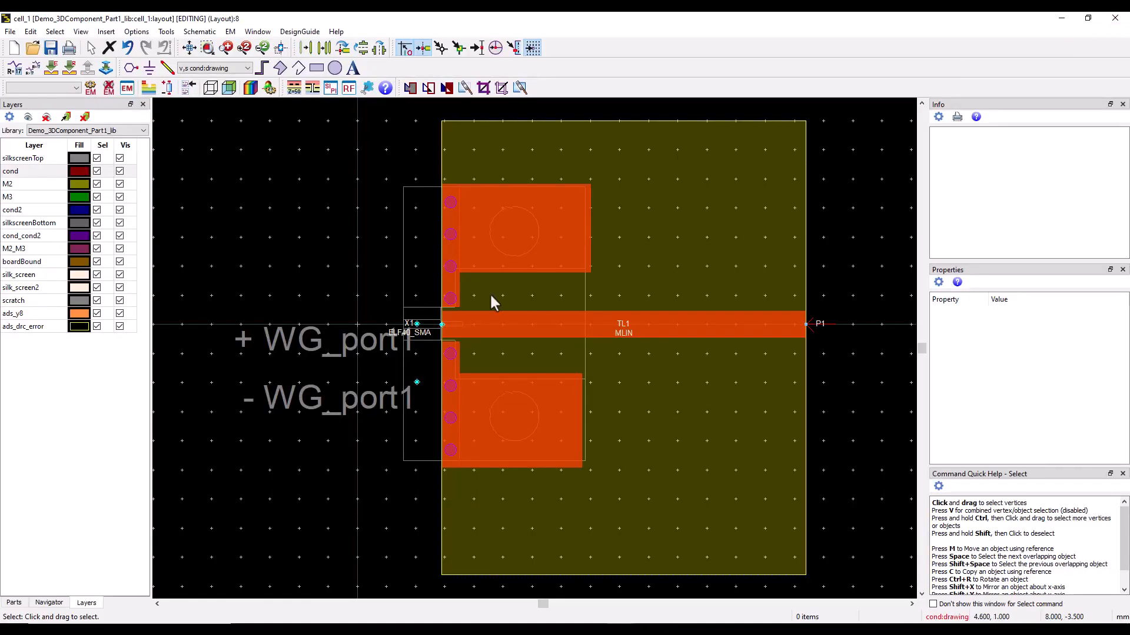
# - Set the CustomComponentOffsetZ parameter of connector instance X1 to 0.05 mm and apply it
pyautogui.doubleClick(427, 315)
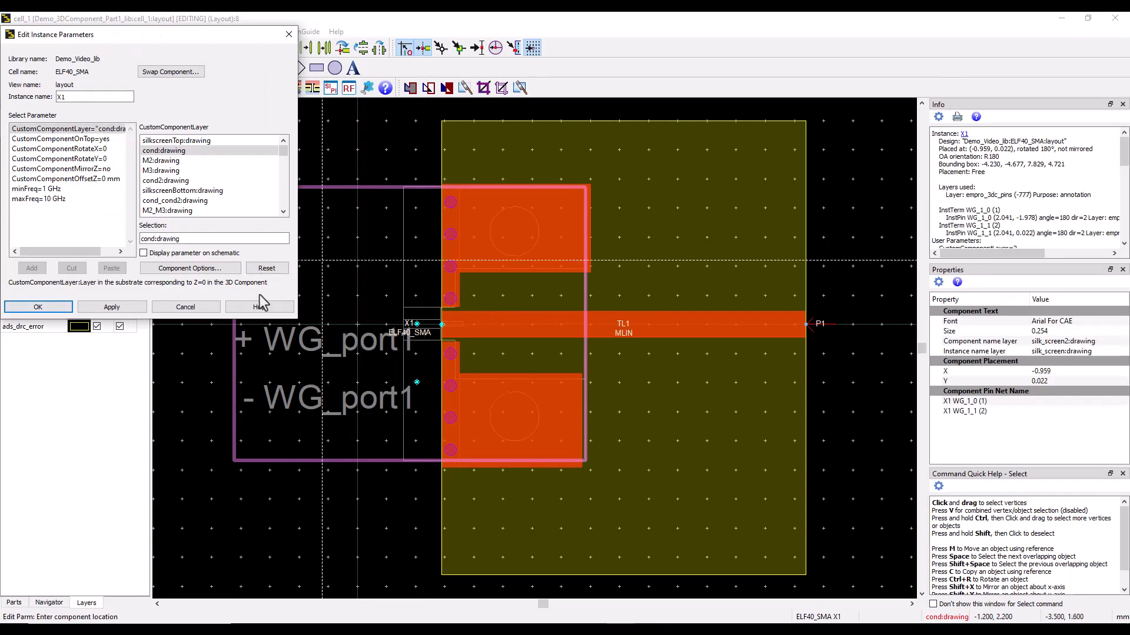
pyautogui.moveTo(296, 319); pyautogui.dragTo(375, 376)
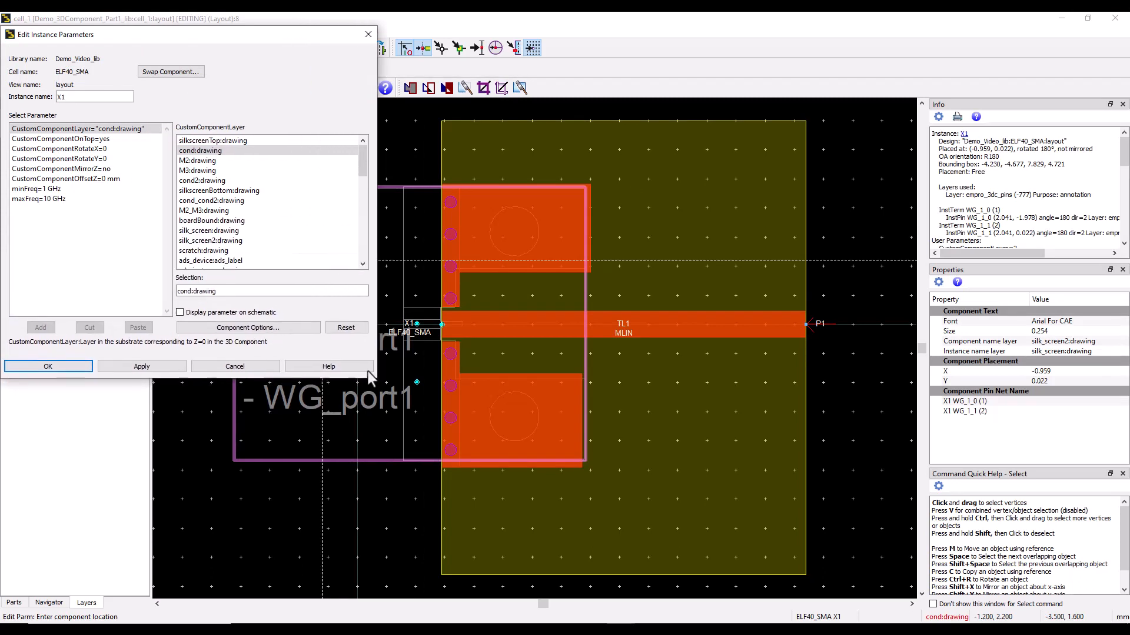
pyautogui.click(108, 179)
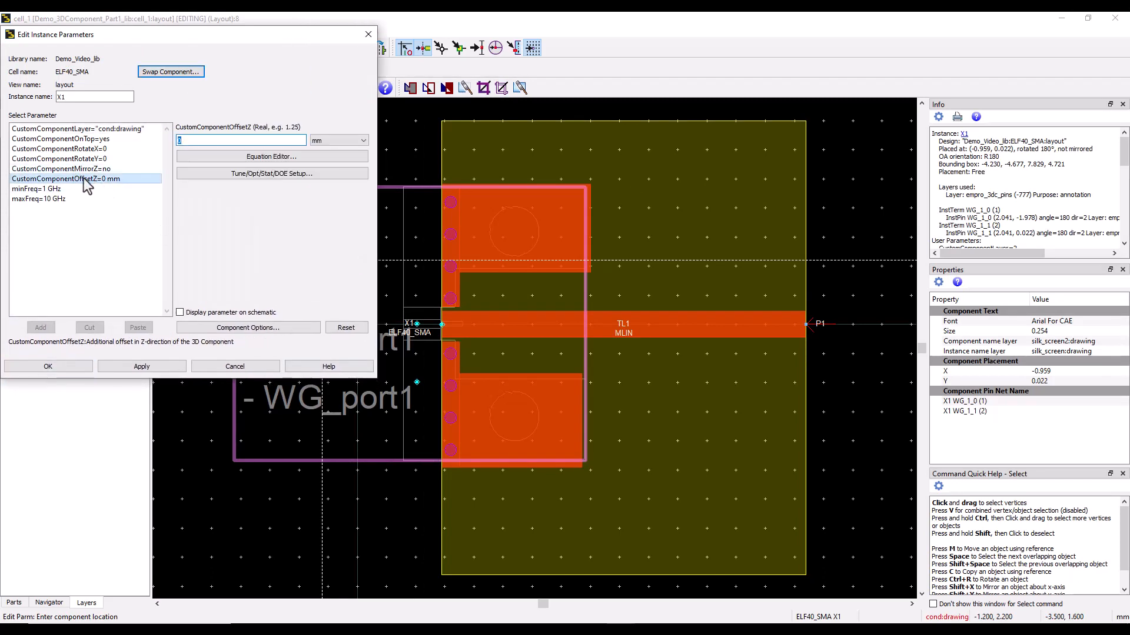
pyautogui.click(188, 140)
pyautogui.write('.05')
pyautogui.click(143, 368)
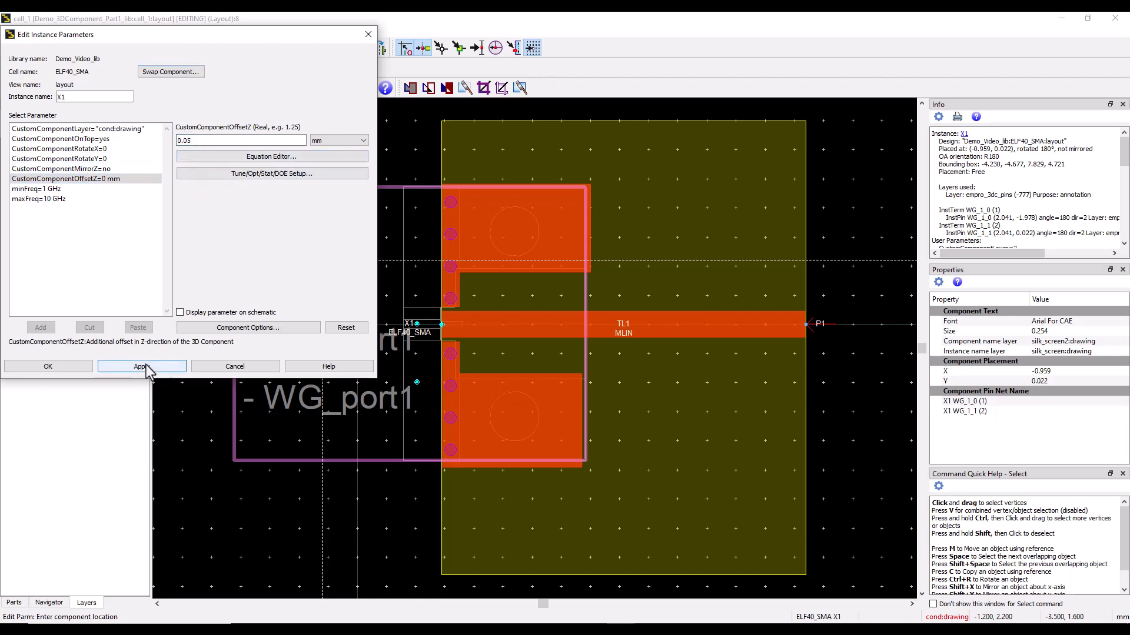
pyautogui.click(46, 366)
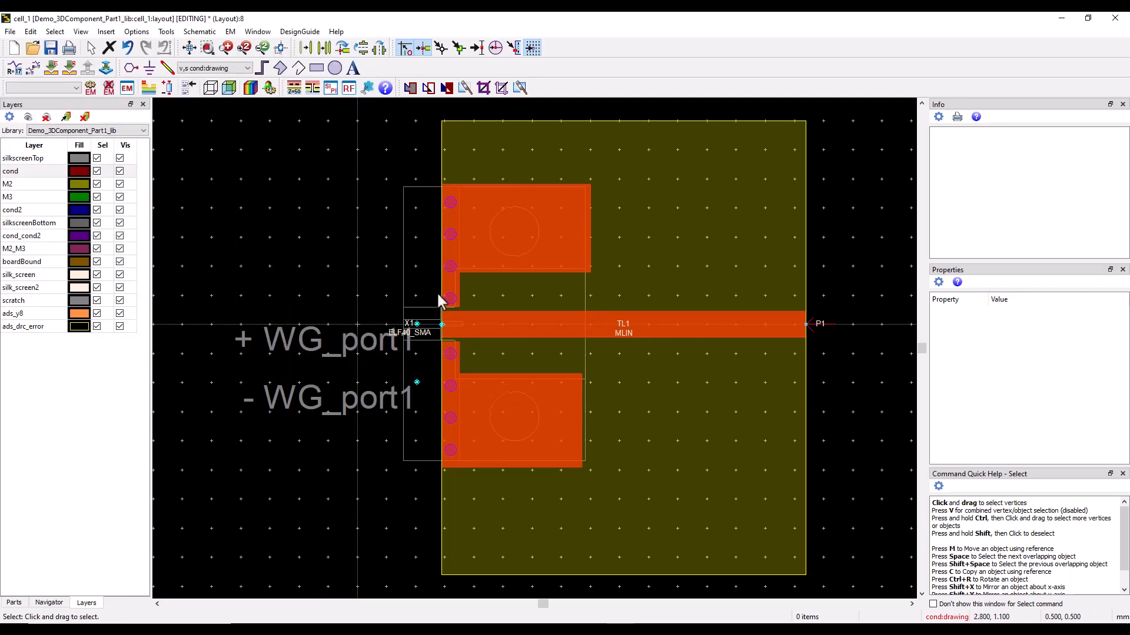
# - Save the layout and inspect in RFPro how the connector's centre pin meets the top of the microstrip
pyautogui.click(51, 48)
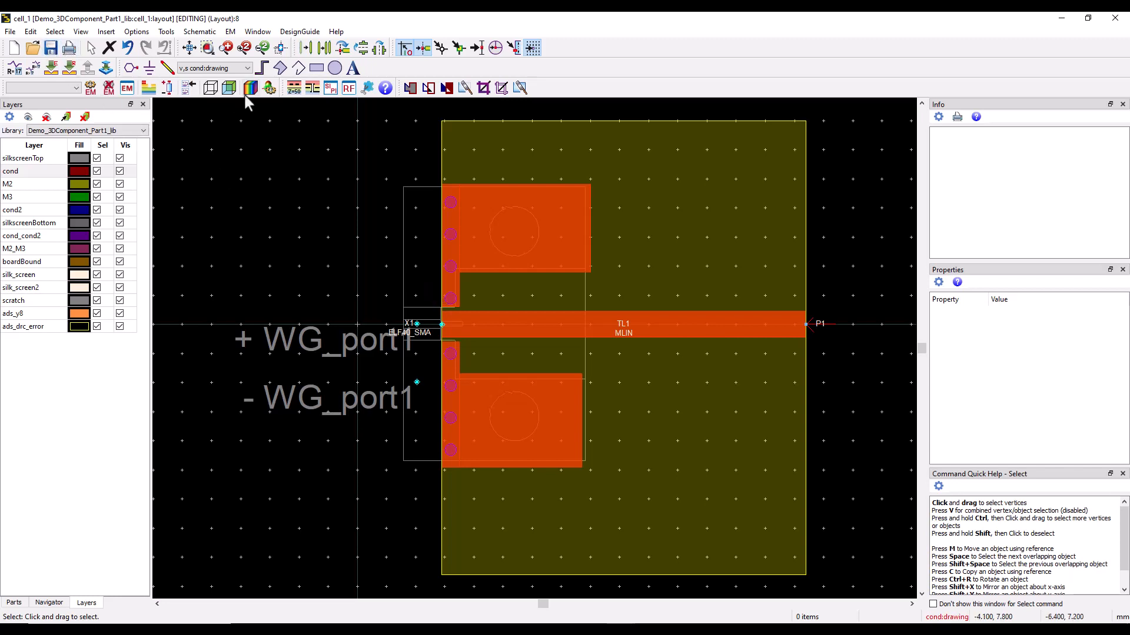
pyautogui.click(209, 89)
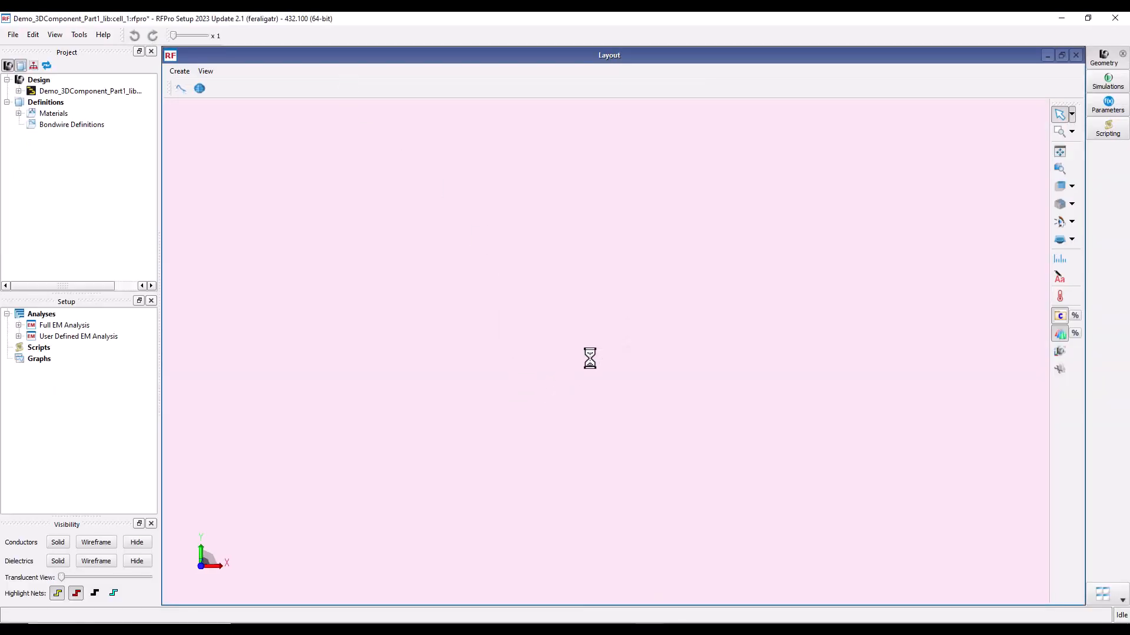
pyautogui.moveTo(544, 461); pyautogui.dragTo(629, 518, button='middle')
pyautogui.scroll(5, 595, 309)
pyautogui.moveTo(591, 312)
pyautogui.mouseDown(button='middle')
pyautogui.moveTo(565, 341)
pyautogui.moveTo(531, 294)
pyautogui.mouseUp(button='middle')
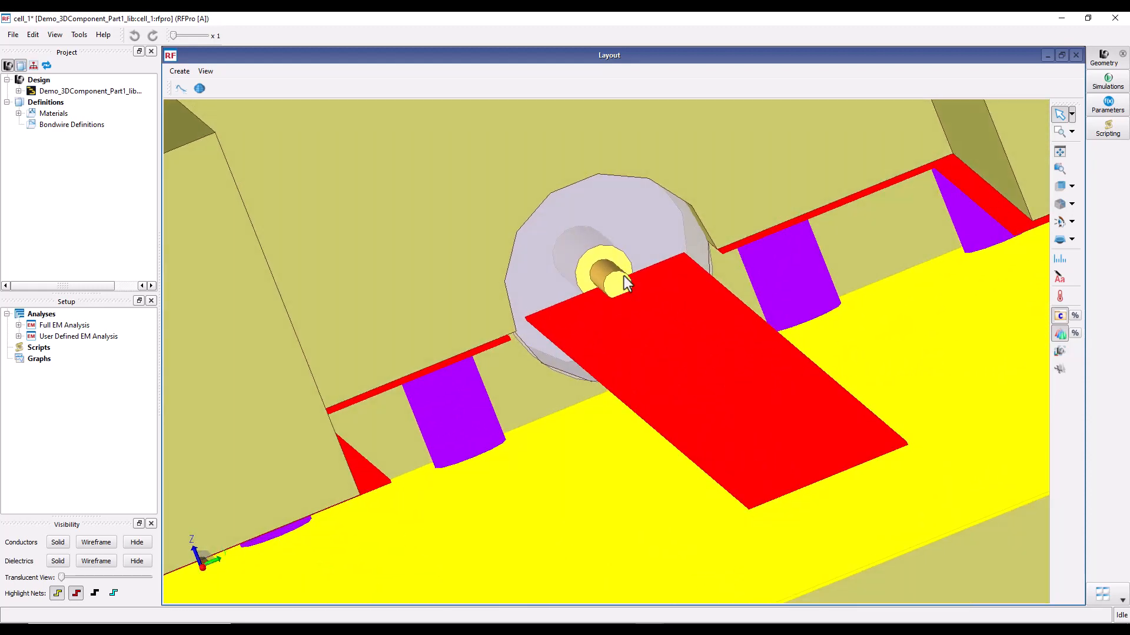
pyautogui.moveTo(608, 342)
pyautogui.mouseDown(button='middle')
pyautogui.moveTo(649, 334)
pyautogui.moveTo(634, 315)
pyautogui.mouseUp(button='middle')
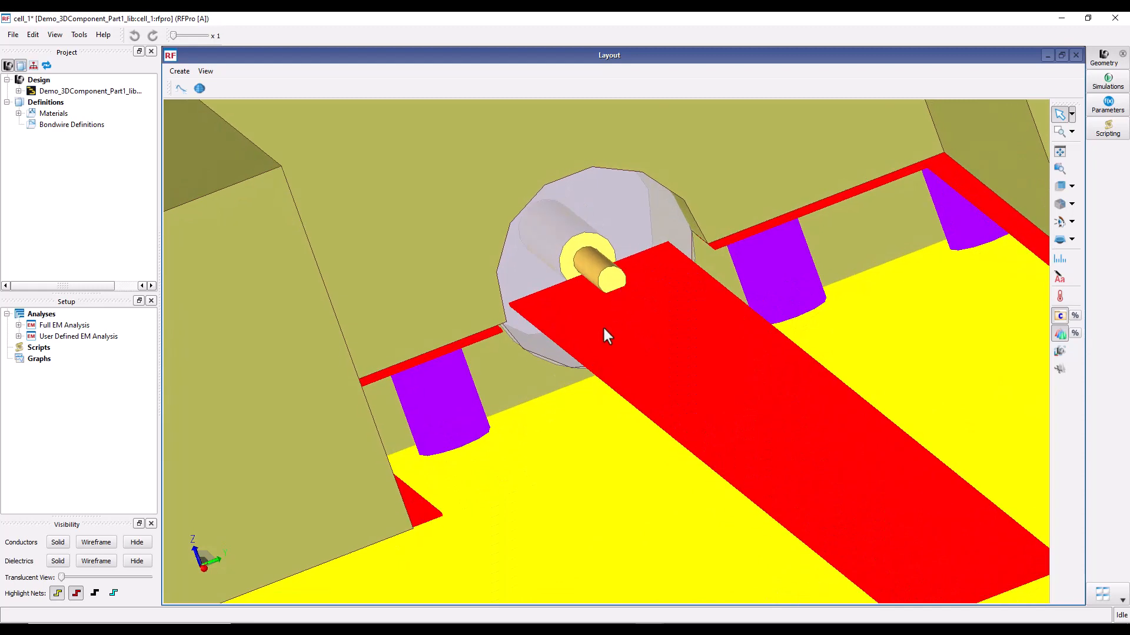
pyautogui.scroll(-3, 602, 329)
pyautogui.scroll(-5, 597, 383)
pyautogui.moveTo(592, 407); pyautogui.dragTo(718, 449, button='middle')
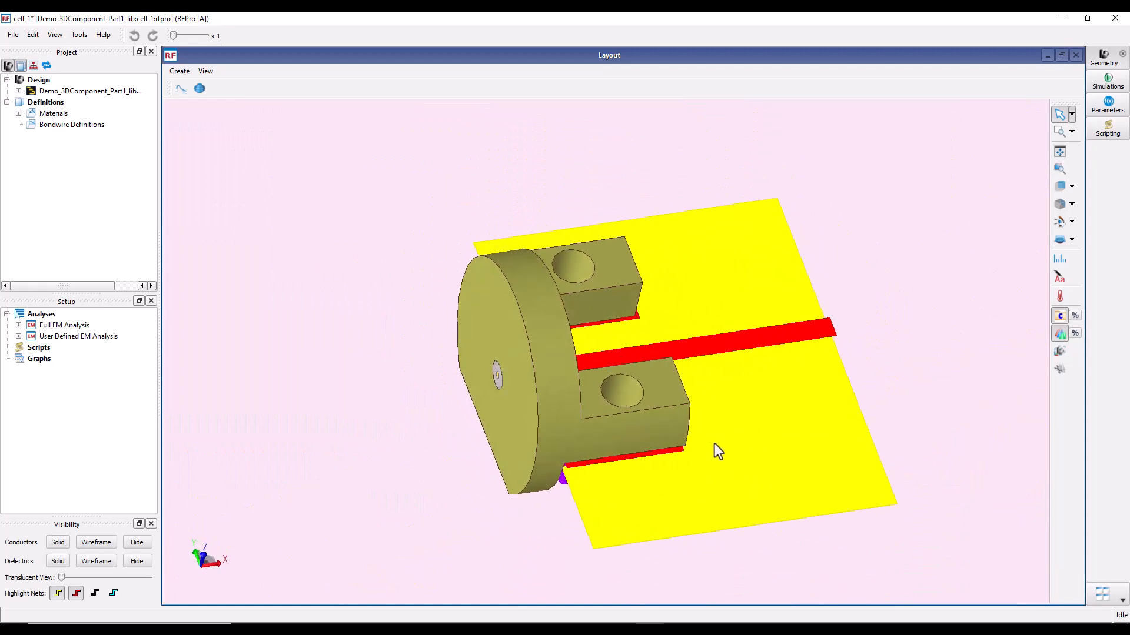
# - Create a port in the Full EM Analysis from the WG:1+ and WG:1- pins of ELF40_SMA instance X1
pyautogui.click(19, 325)
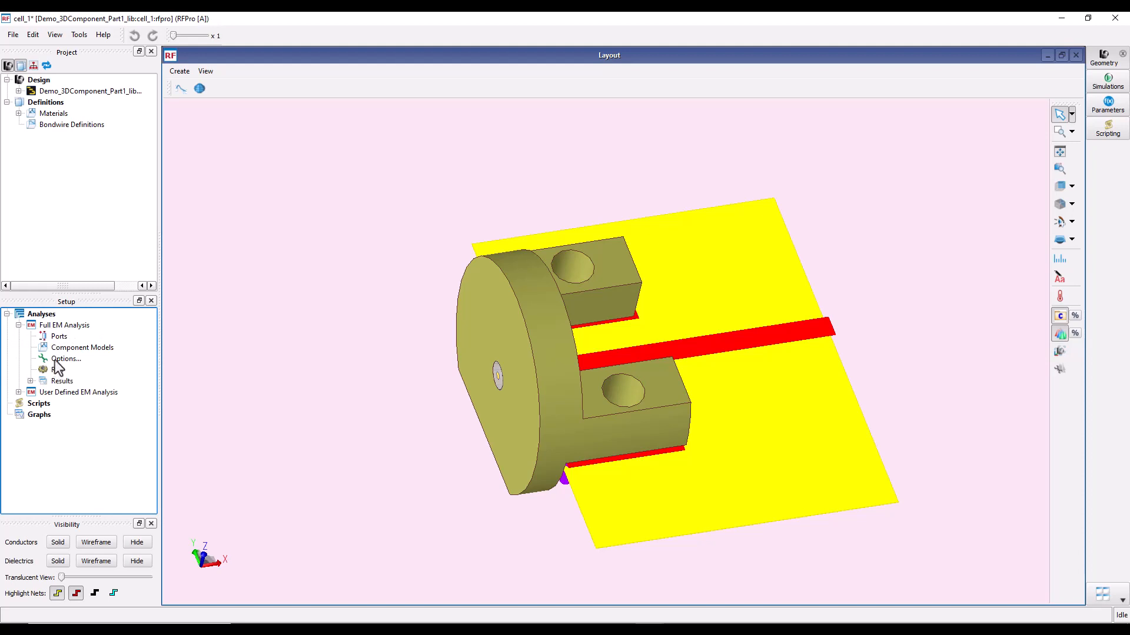
pyautogui.click(19, 91)
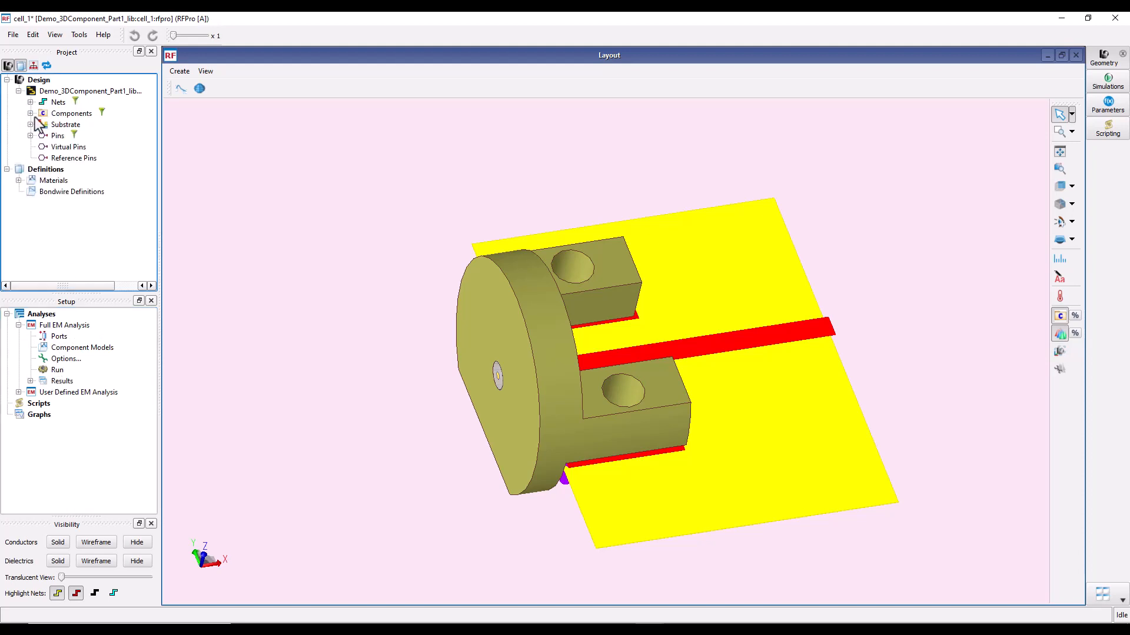
pyautogui.click(30, 113)
pyautogui.click(81, 125)
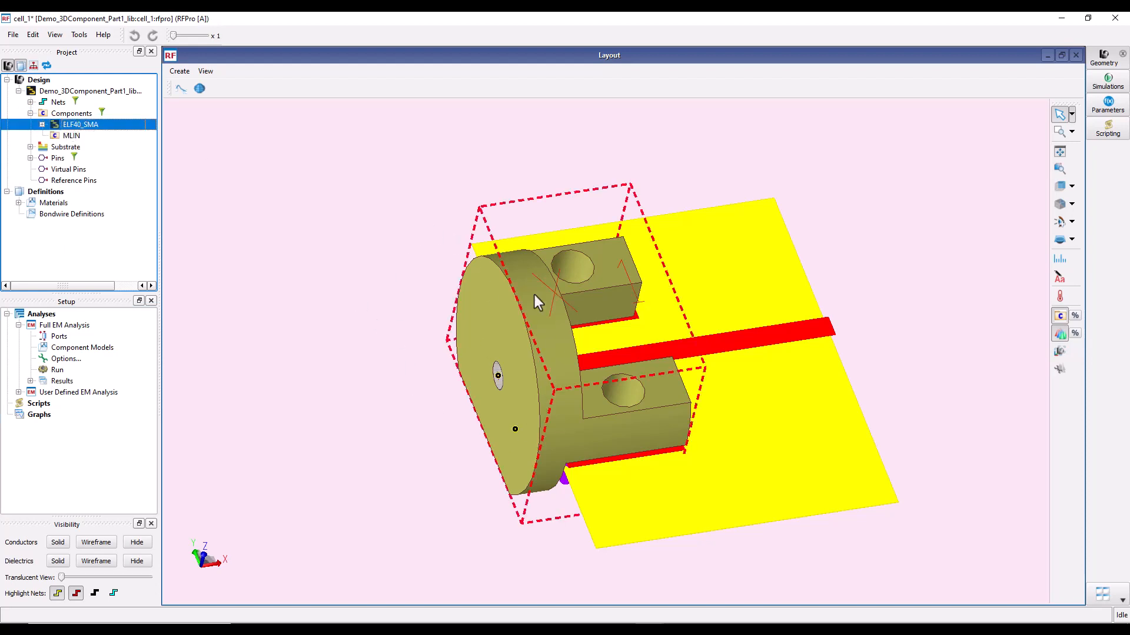
pyautogui.click(42, 124)
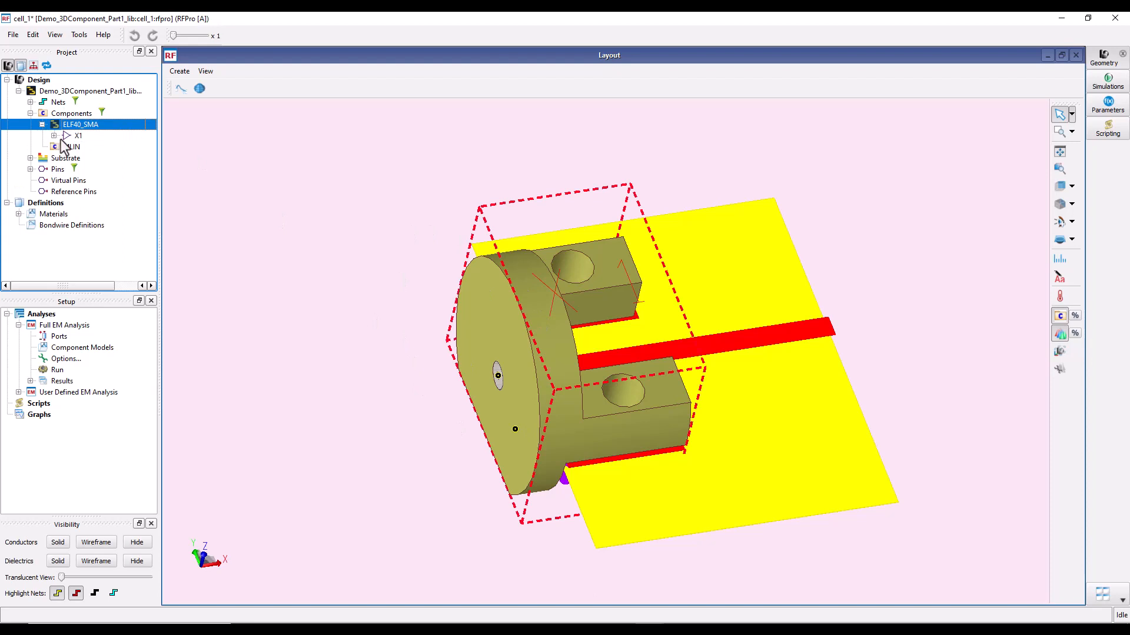
pyautogui.click(75, 137)
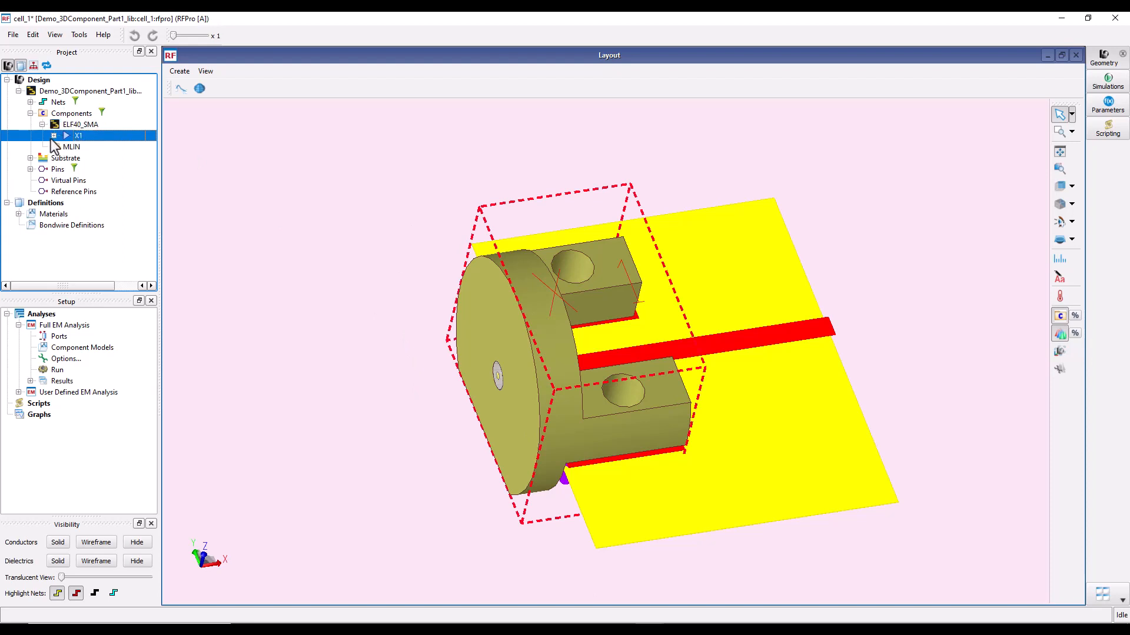
pyautogui.click(54, 136)
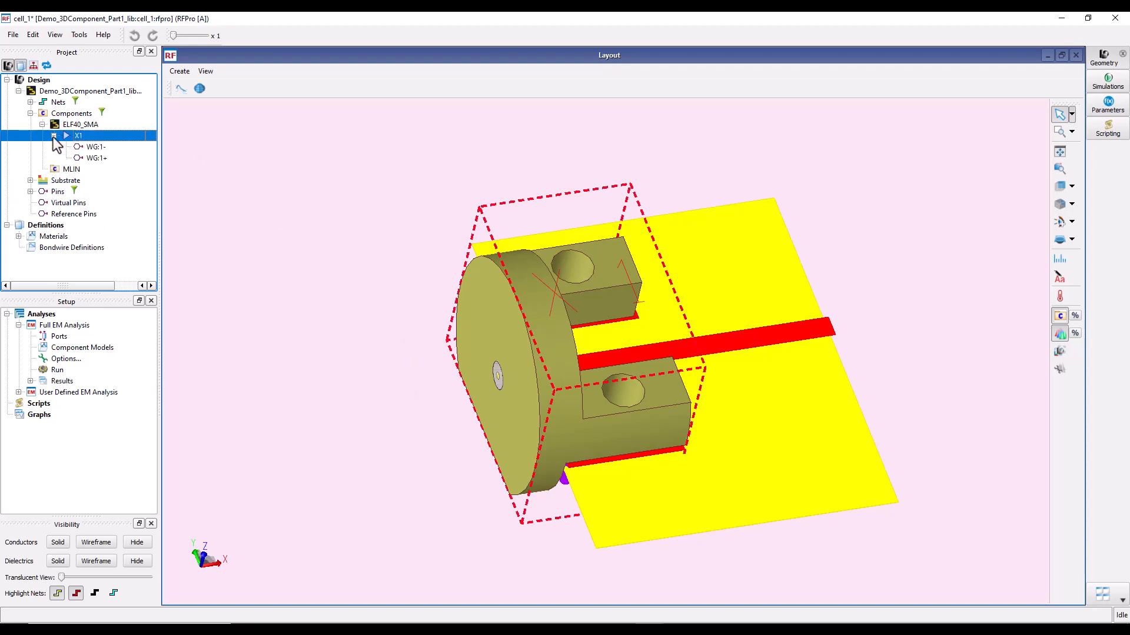
pyautogui.click(98, 160)
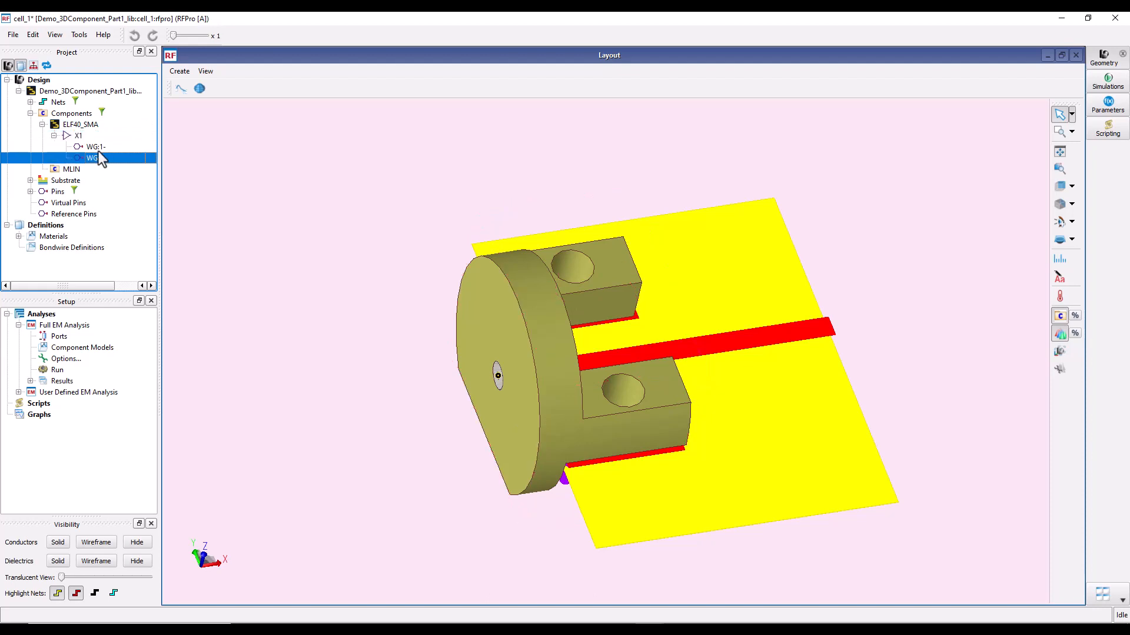
pyautogui.keyDown('ctrl'); pyautogui.click(98, 148); pyautogui.keyUp('ctrl')
pyautogui.moveTo(97, 149); pyautogui.dragTo(67, 353)
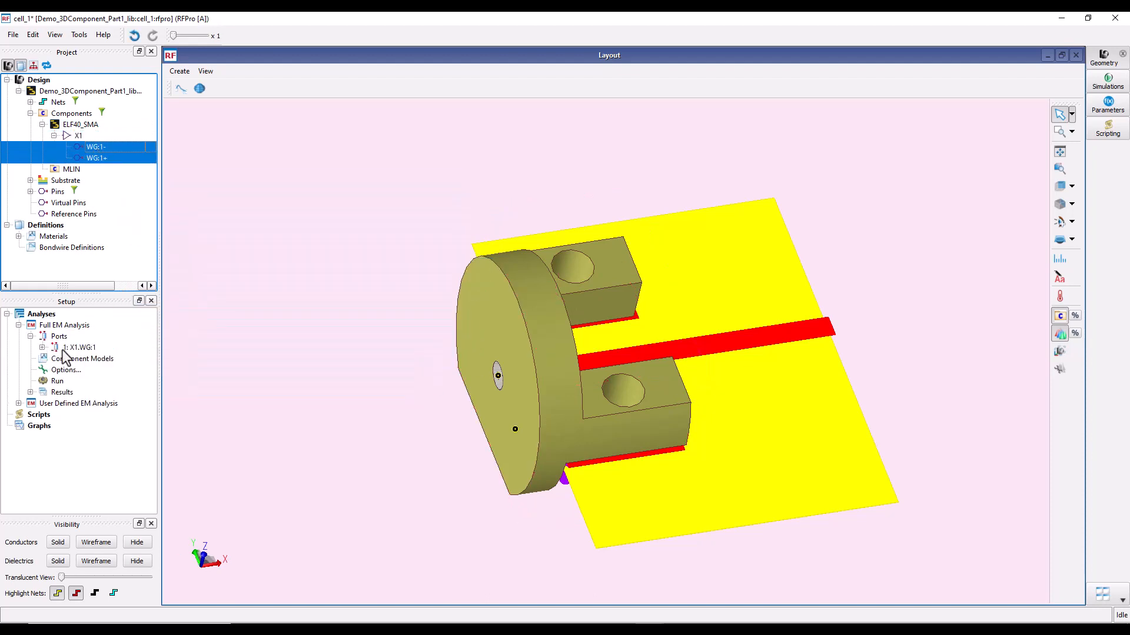
pyautogui.click(74, 352)
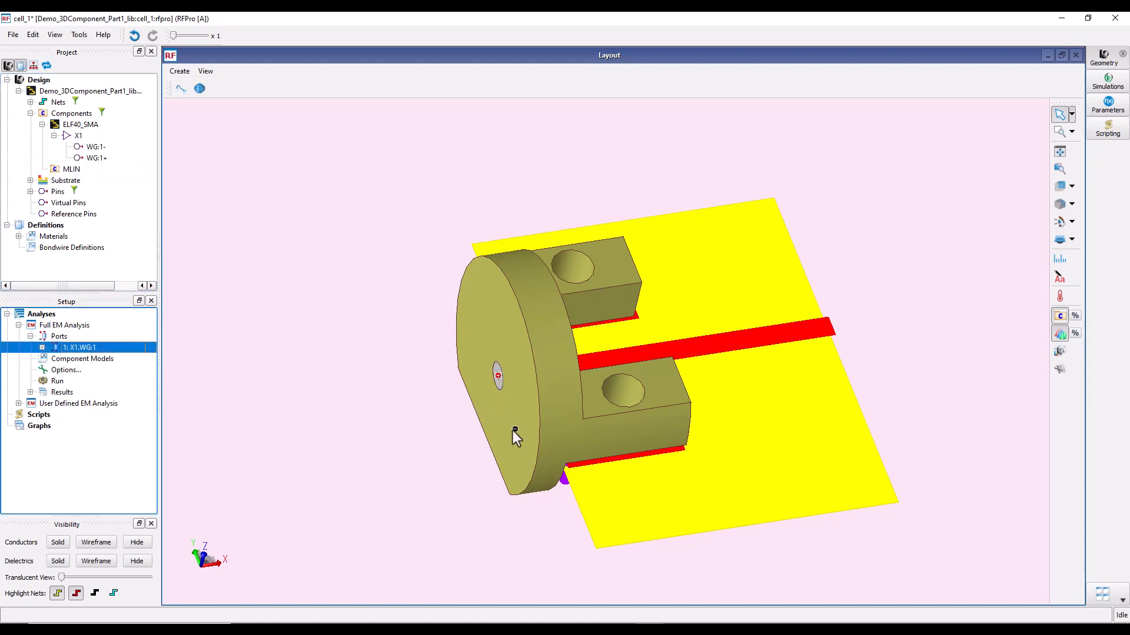
# - Locate layout pin P1 at the microstrip's end and create a reference pin on layer M2 (3)
pyautogui.click(30, 191)
pyautogui.click(74, 202)
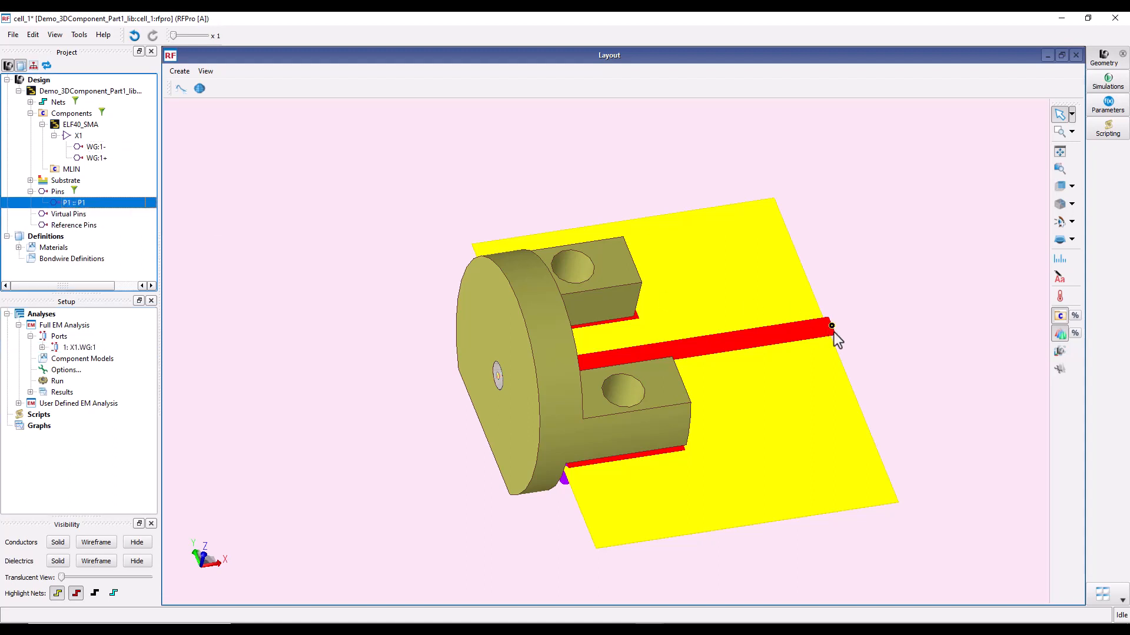
pyautogui.moveTo(830, 325); pyautogui.dragTo(566, 412, button='middle')
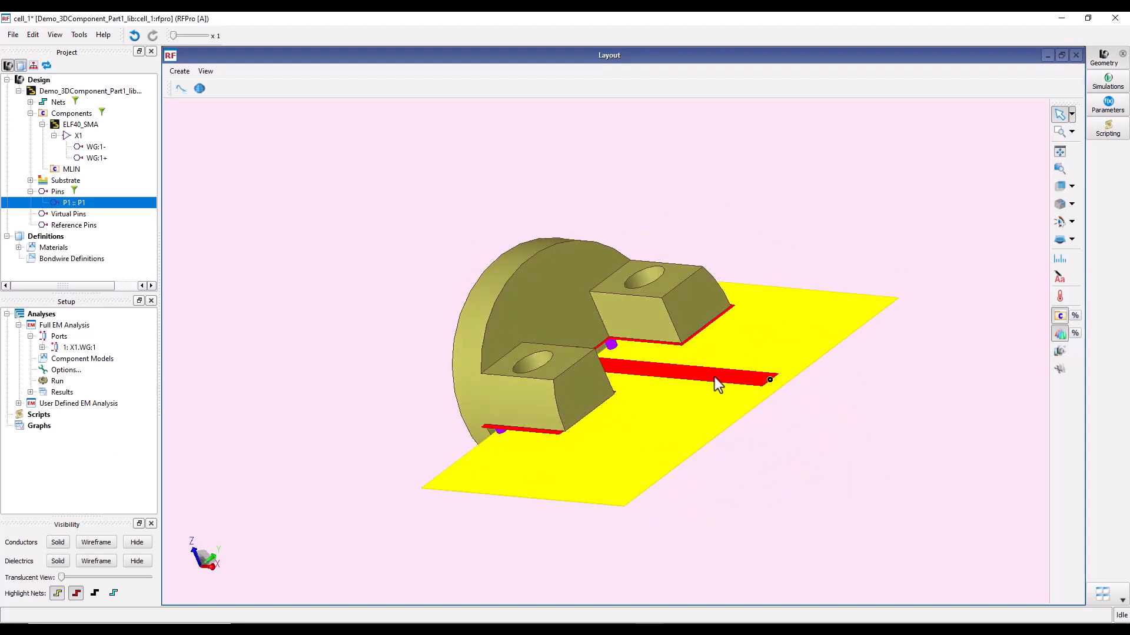
pyautogui.click(80, 225)
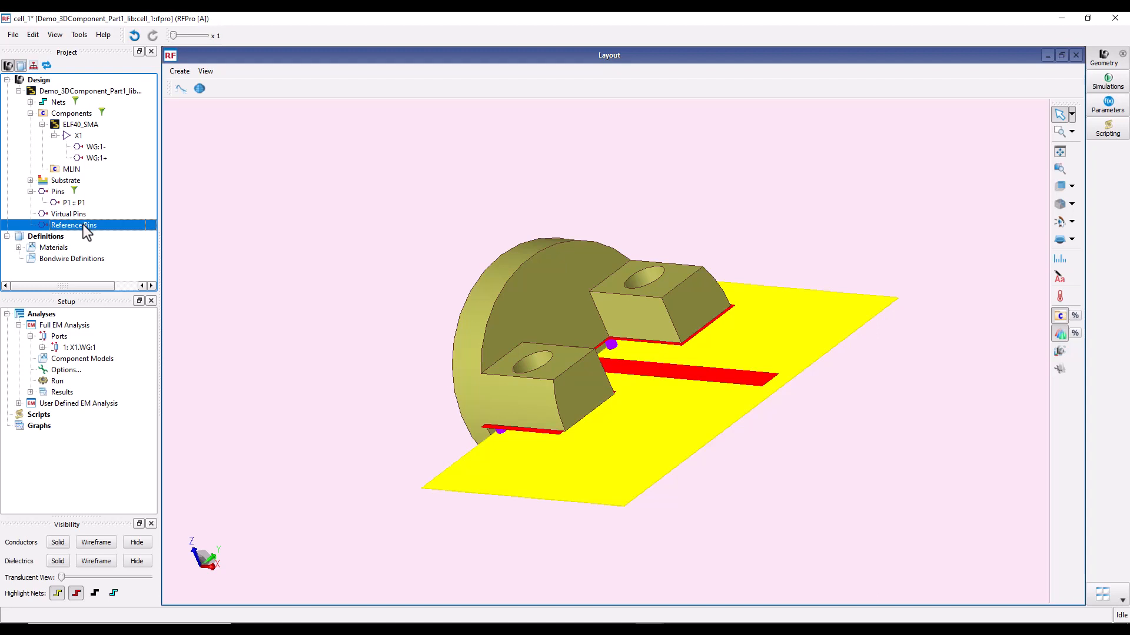
pyautogui.rightClick(87, 227)
pyautogui.moveTo(101, 235)
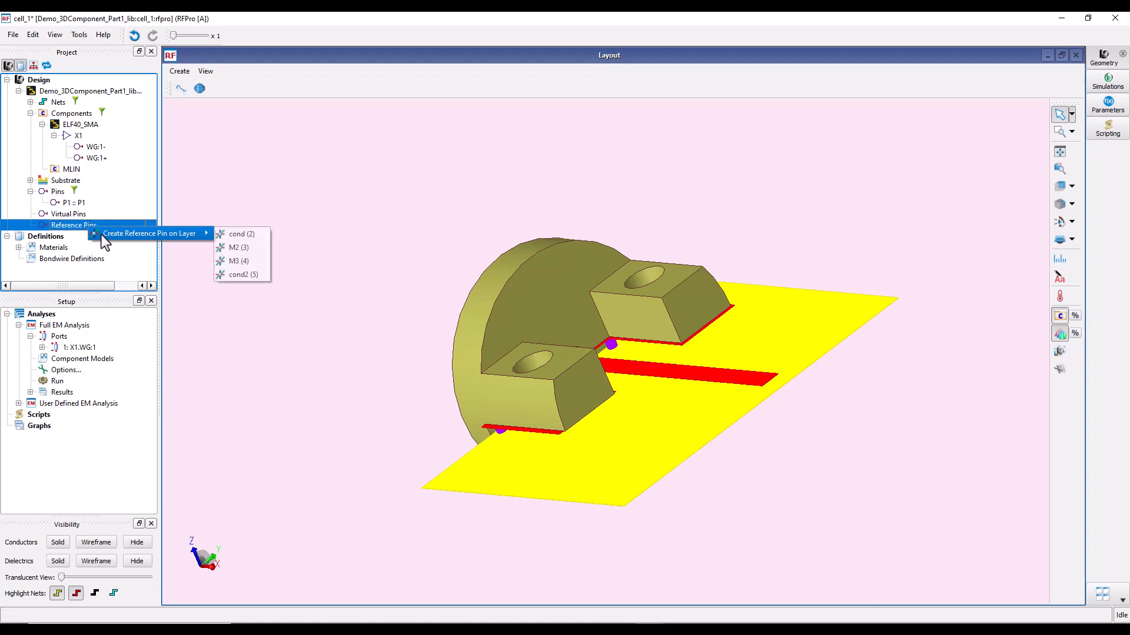
pyautogui.click(236, 248)
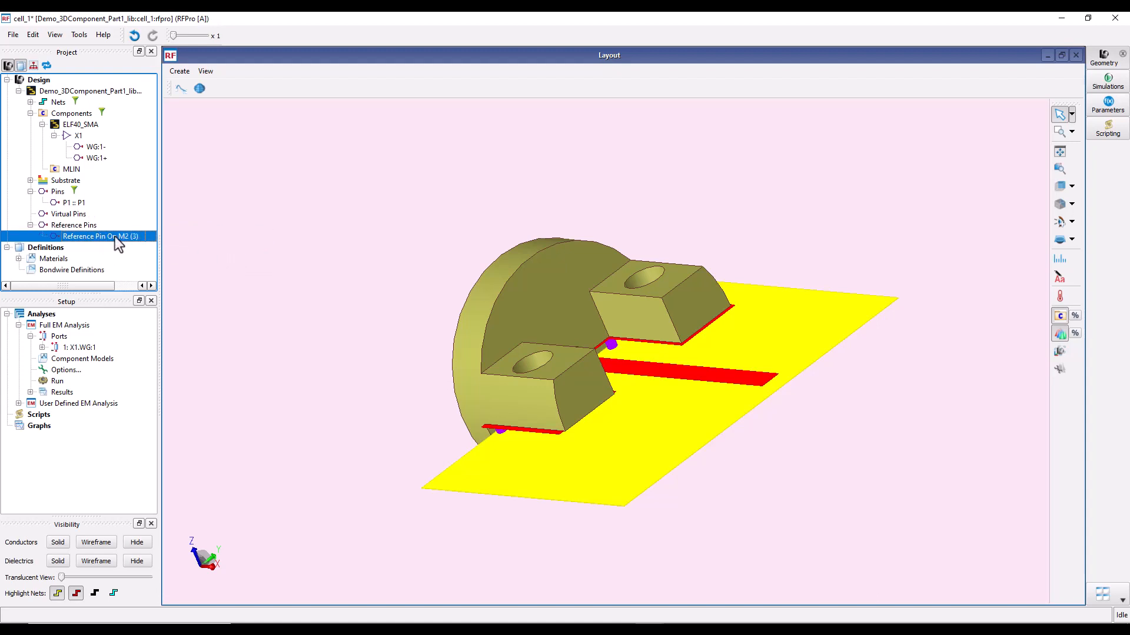
# - Add layout pin P1 as the second port of the Full EM Analysis, referenced to the M2 pin
pyautogui.click(70, 202)
pyautogui.moveTo(71, 203); pyautogui.dragTo(61, 342)
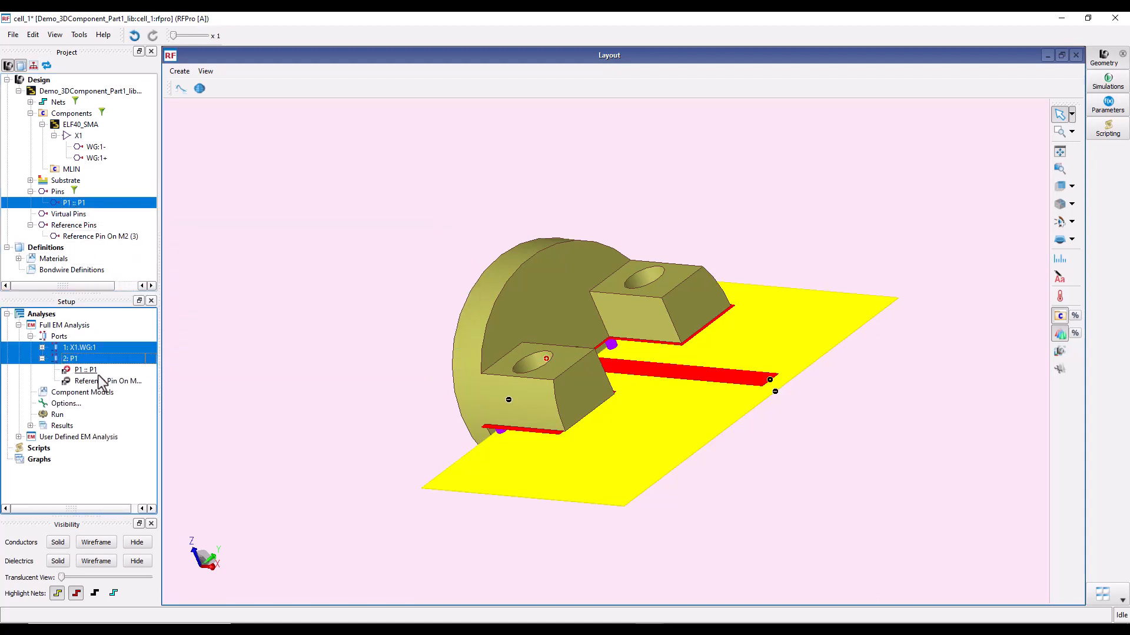
pyautogui.click(70, 358)
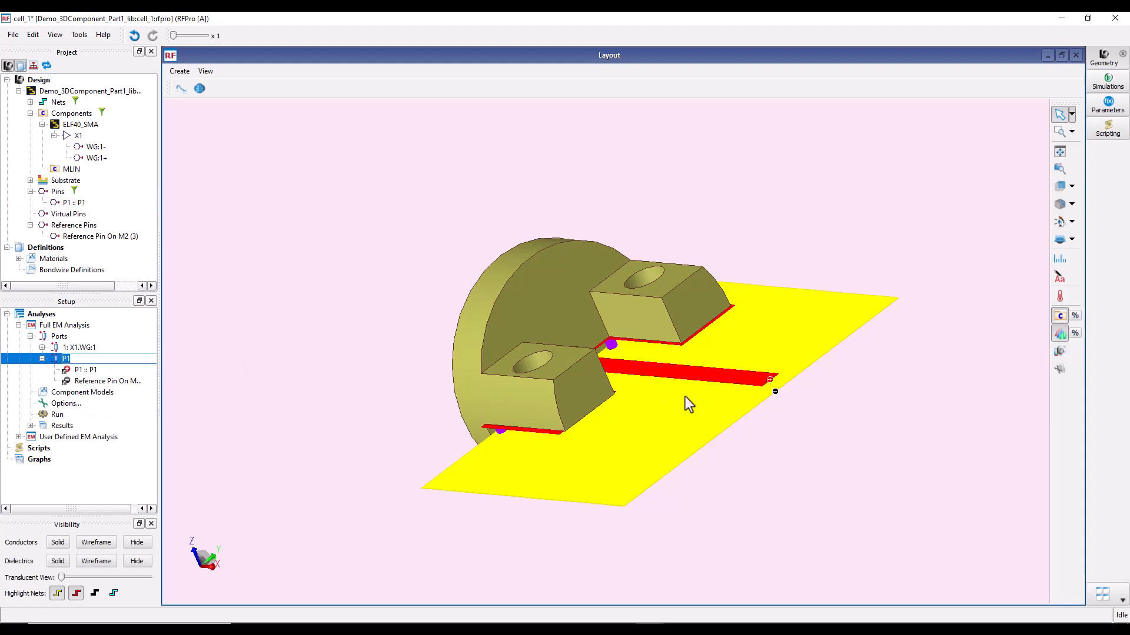
pyautogui.click(42, 359)
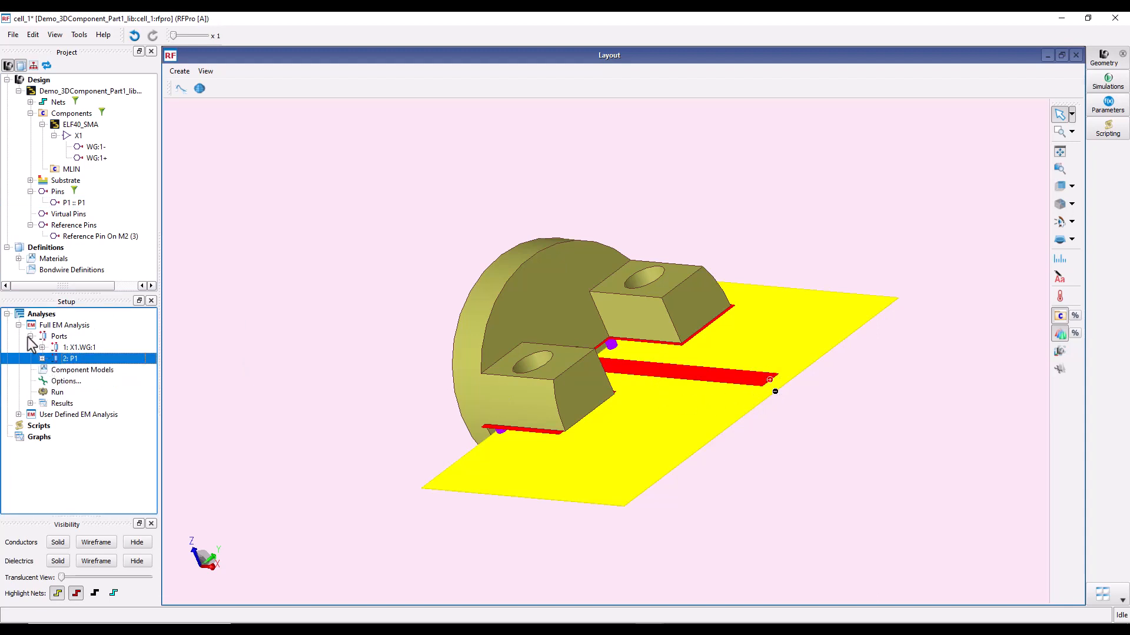
pyautogui.click(30, 337)
pyautogui.click(31, 336)
# - Set the feed type of both ports, X1.WG:1 and P1, to TML in the Multiple Ports Editor
pyautogui.moveTo(509, 404); pyautogui.dragTo(559, 393, button='middle')
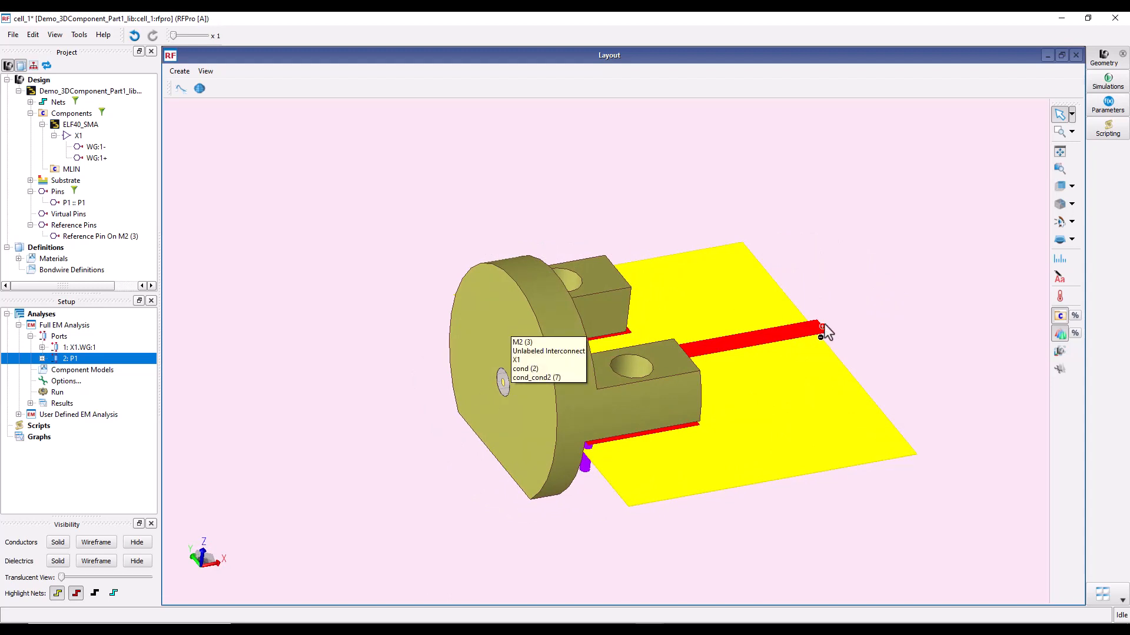
pyautogui.moveTo(822, 353); pyautogui.dragTo(685, 434, button='middle')
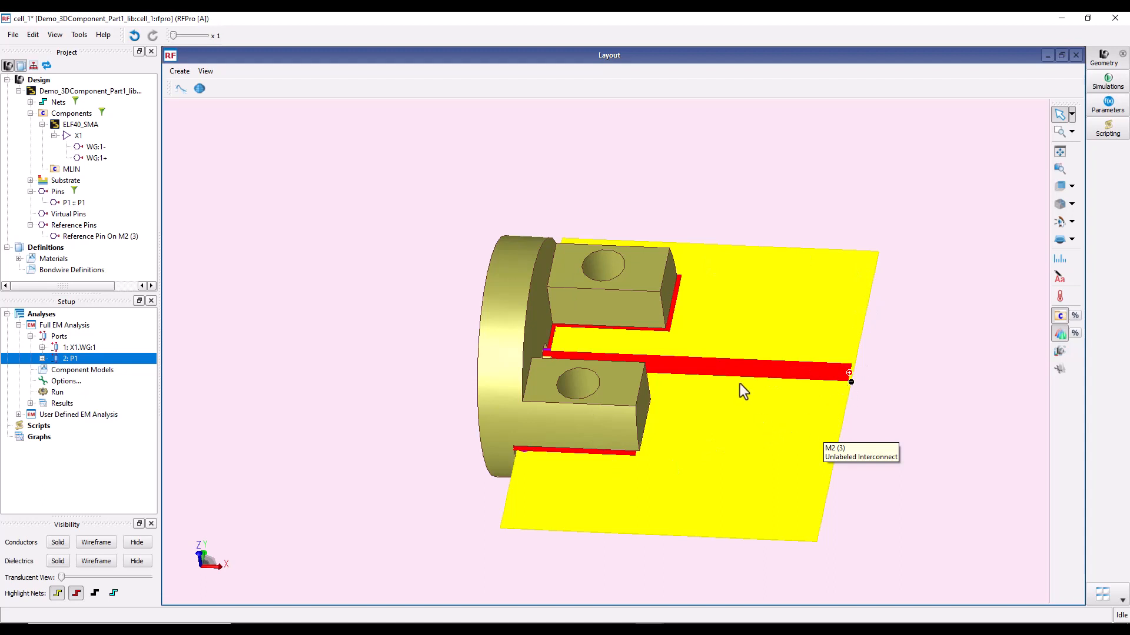
pyautogui.moveTo(684, 406); pyautogui.dragTo(775, 382, button='middle')
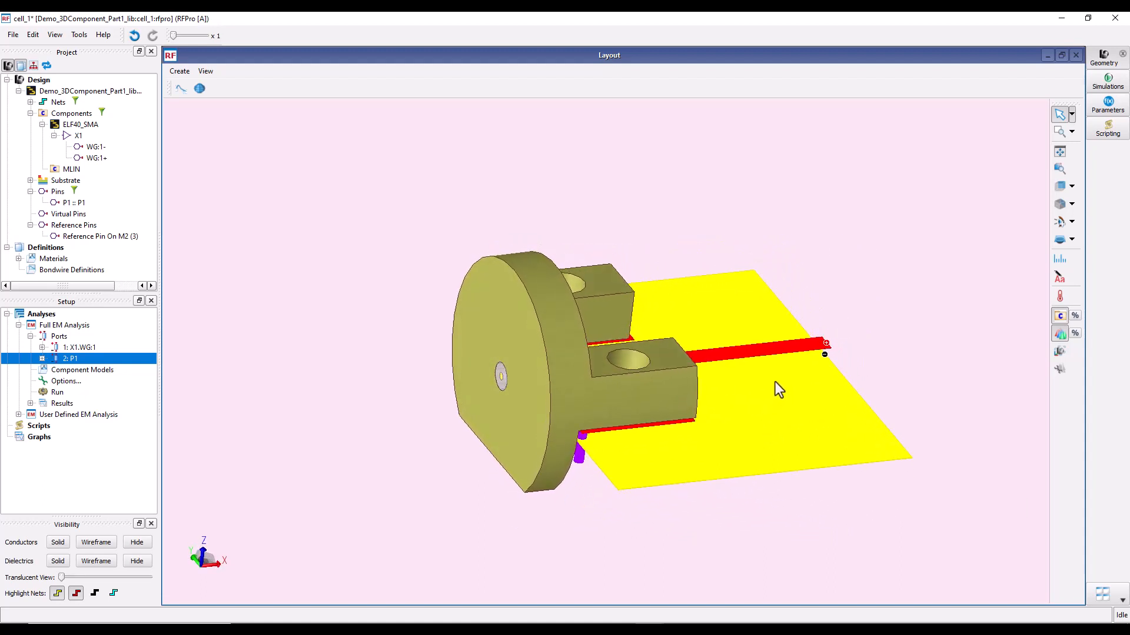
pyautogui.rightClick(58, 336)
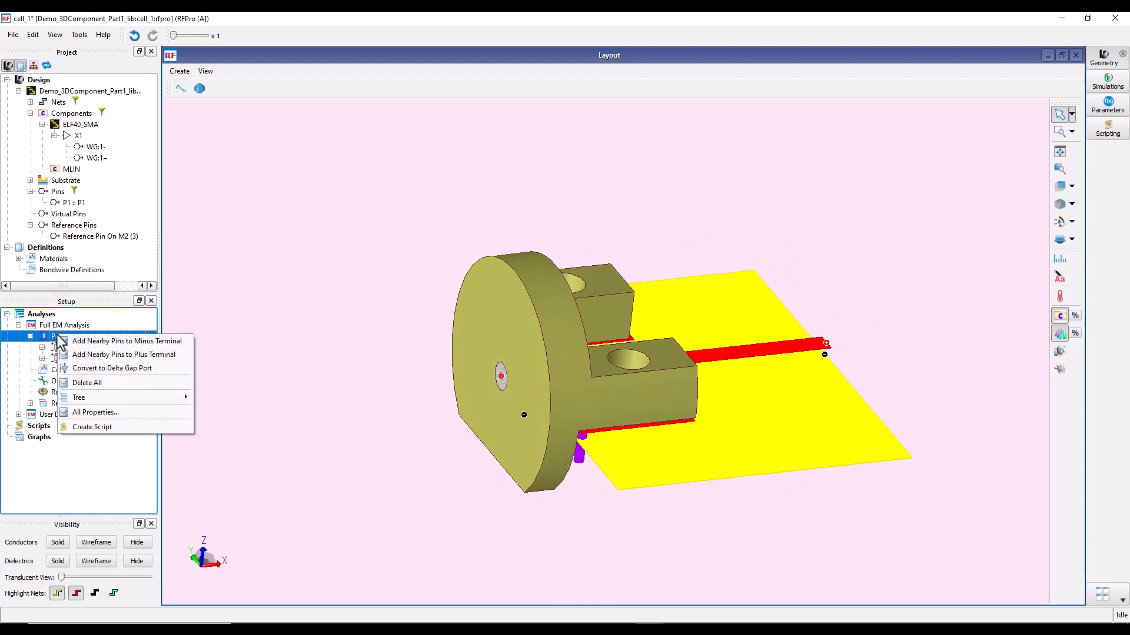
pyautogui.click(127, 413)
pyautogui.click(452, 115)
pyautogui.click(451, 114)
pyautogui.click(401, 163)
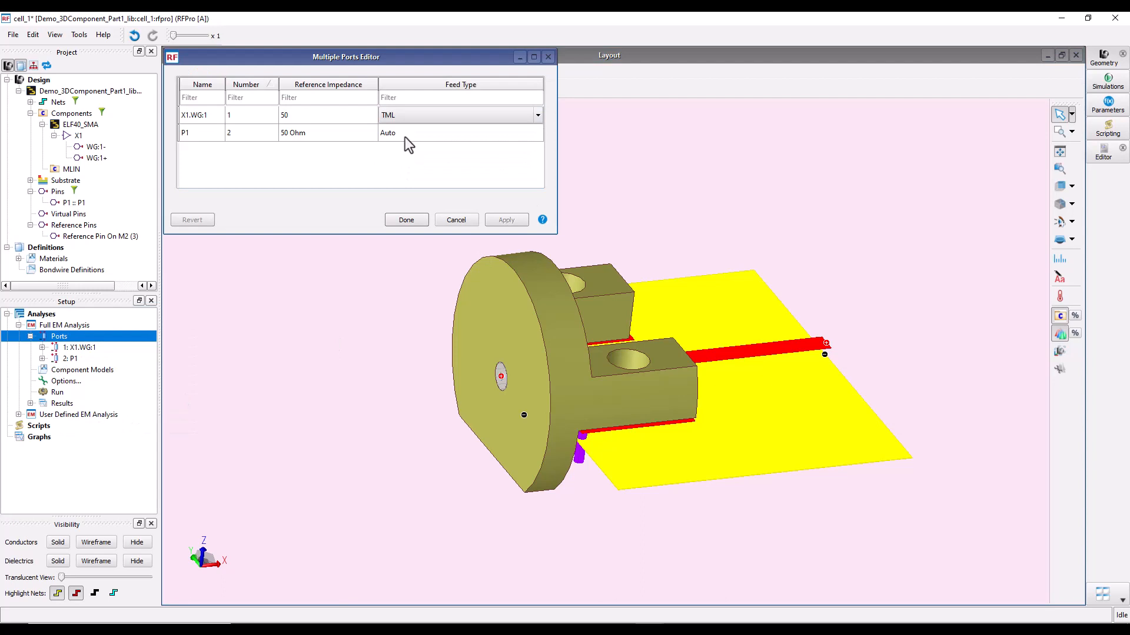
pyautogui.click(404, 136)
pyautogui.click(392, 178)
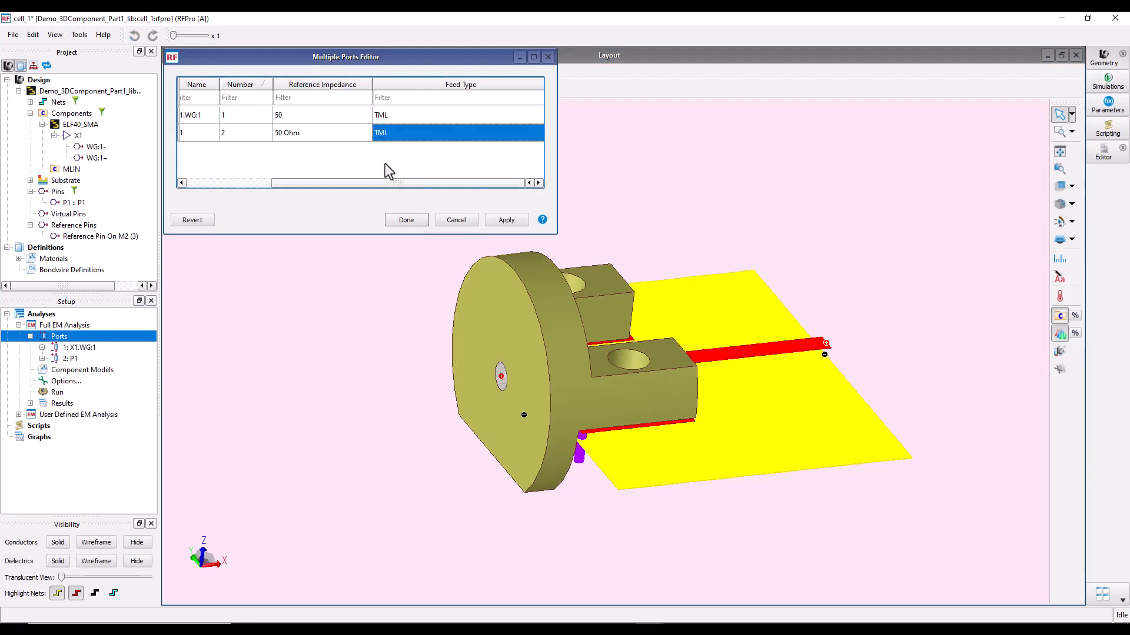
pyautogui.click(402, 219)
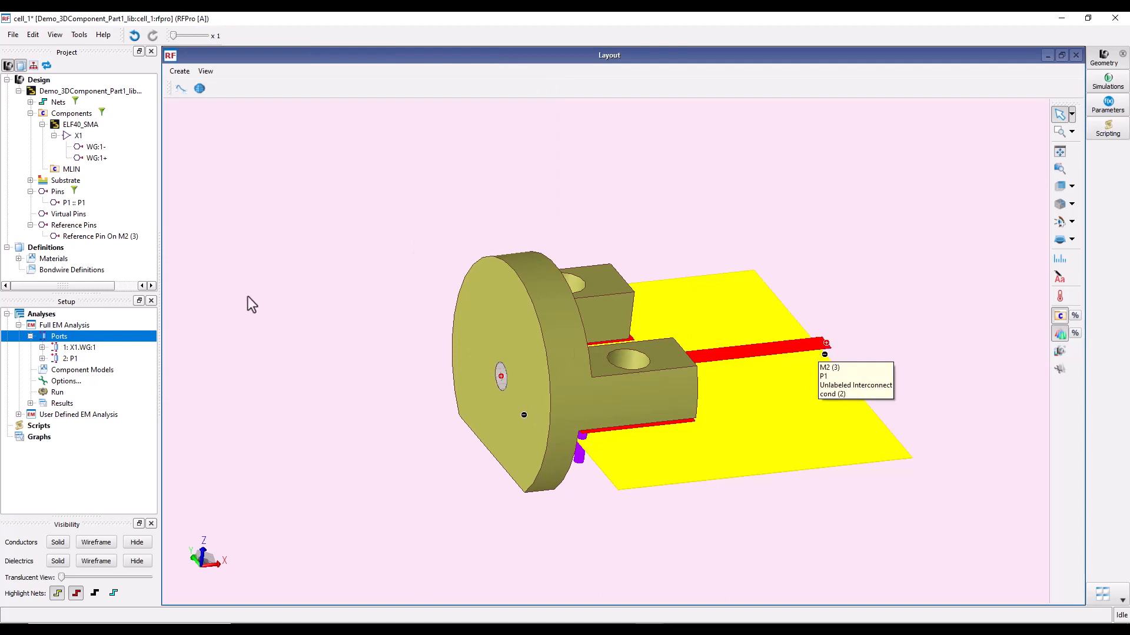
# - Review the Full EM Analysis frequency plan, keep the FEM simulator preset, and run the analysis
pyautogui.doubleClick(73, 382)
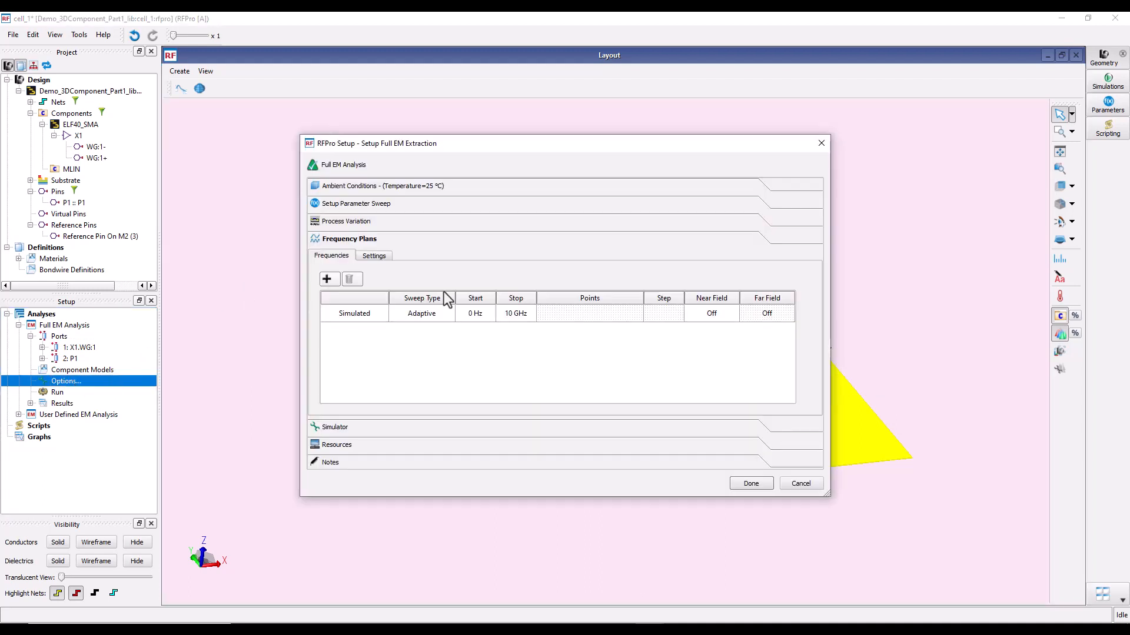
pyautogui.click(450, 431)
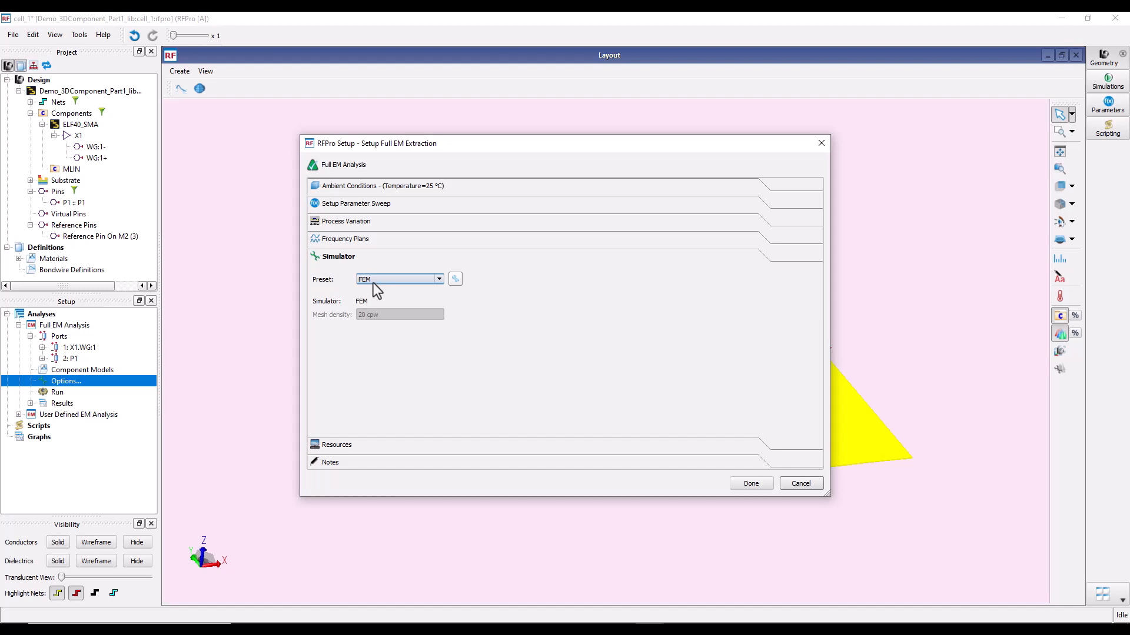
pyautogui.click(758, 485)
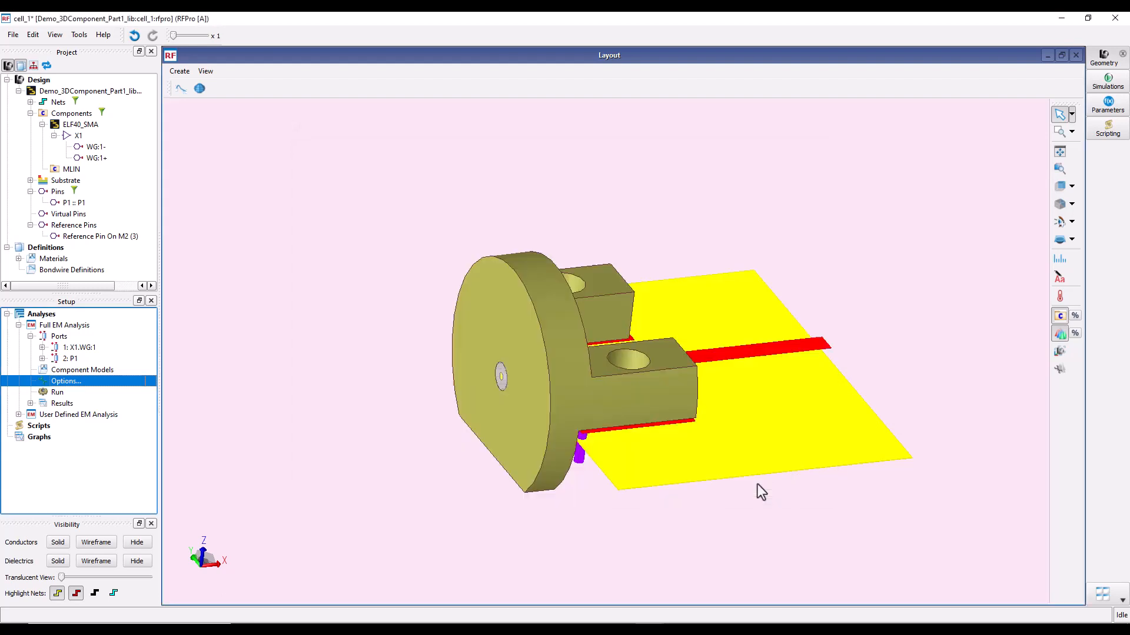
pyautogui.doubleClick(57, 392)
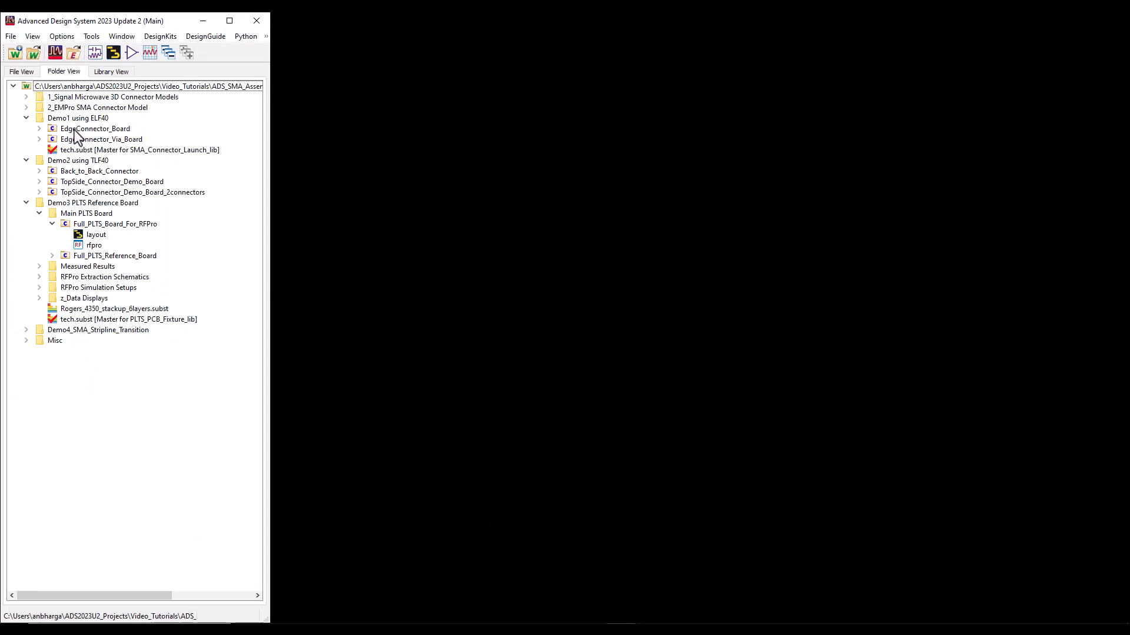
# - Show the workspace's libraries in the ADS main window and list the cells of the Signal_Microwave library
pyautogui.click(104, 72)
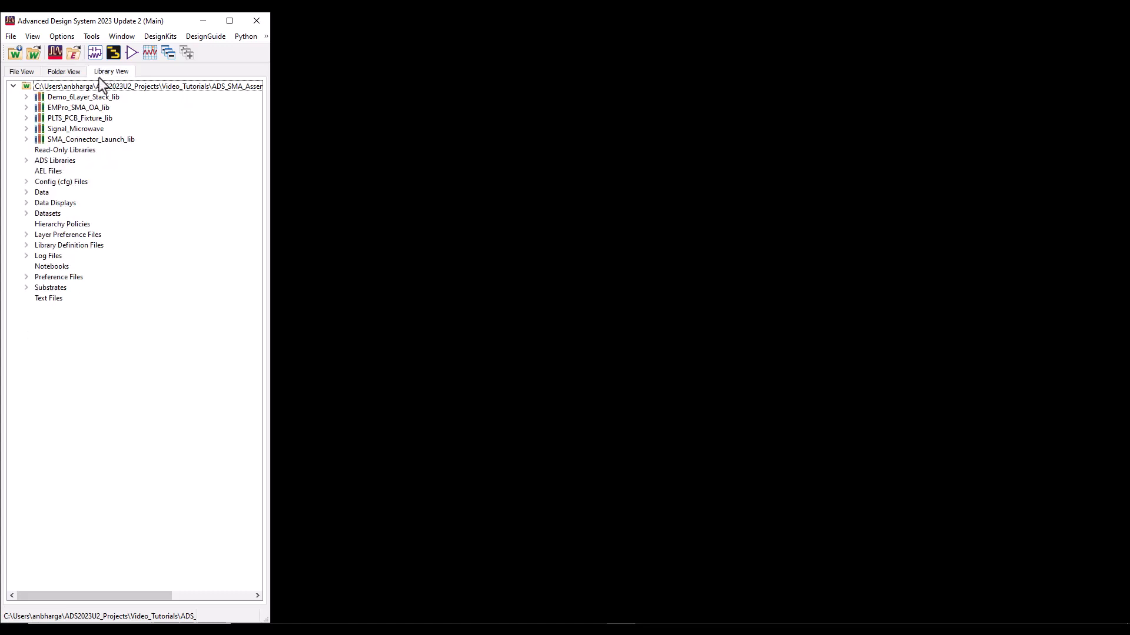
pyautogui.click(26, 129)
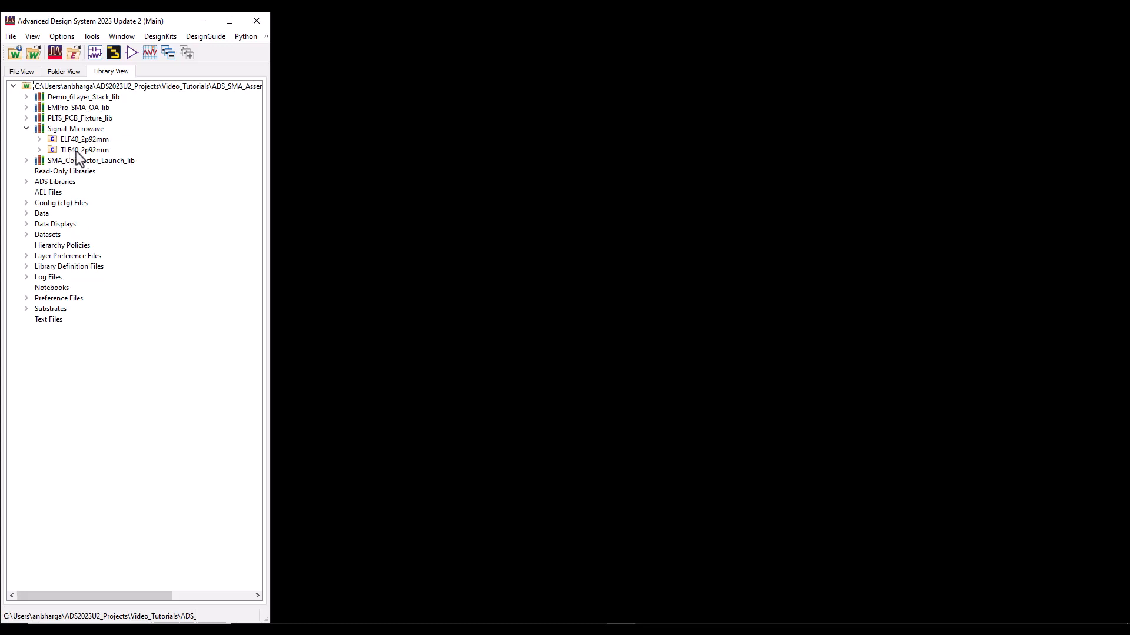
# - Check the views available in the ELF40_2p92mm and TLF40_2p92mm cells, and collapse the Signal_Microwave library
pyautogui.click(39, 149)
pyautogui.click(39, 139)
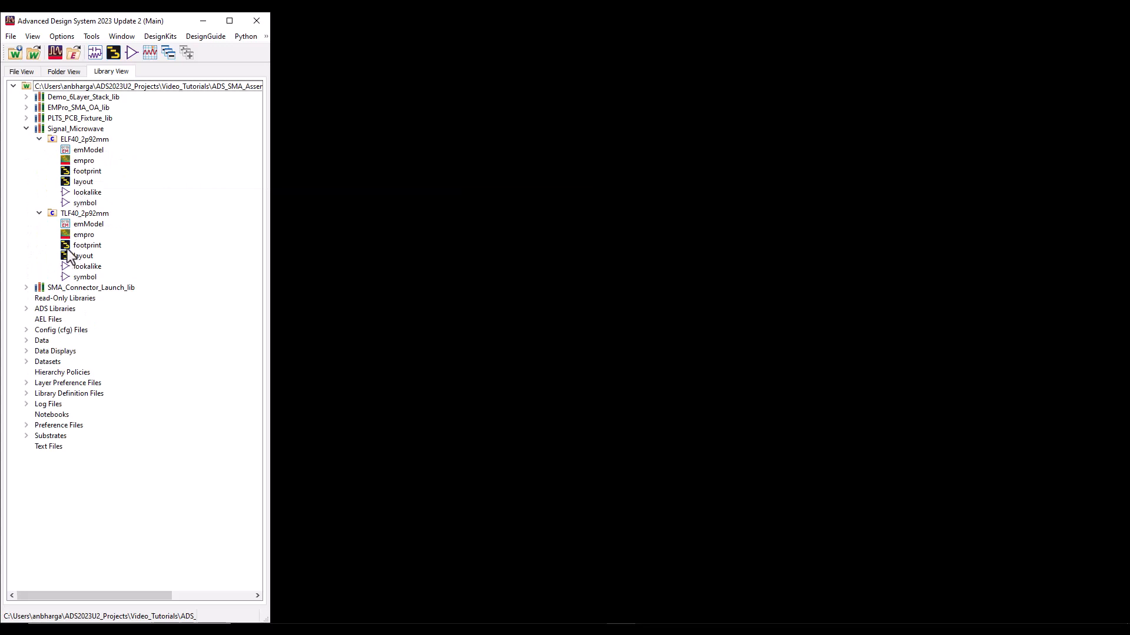
pyautogui.click(39, 214)
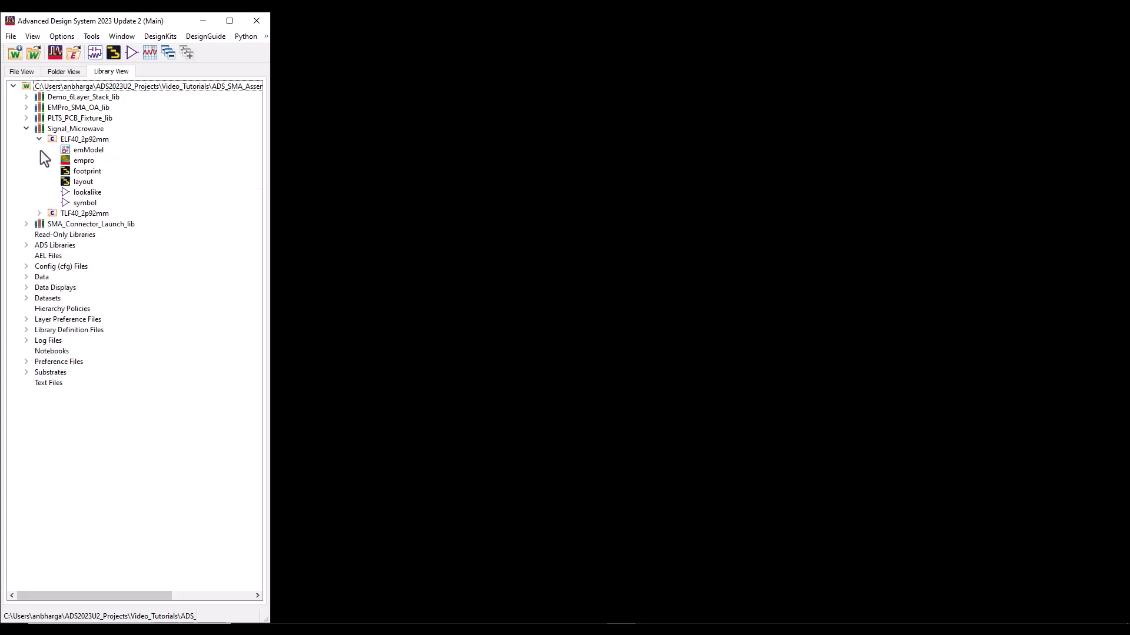
pyautogui.click(38, 139)
pyautogui.click(26, 128)
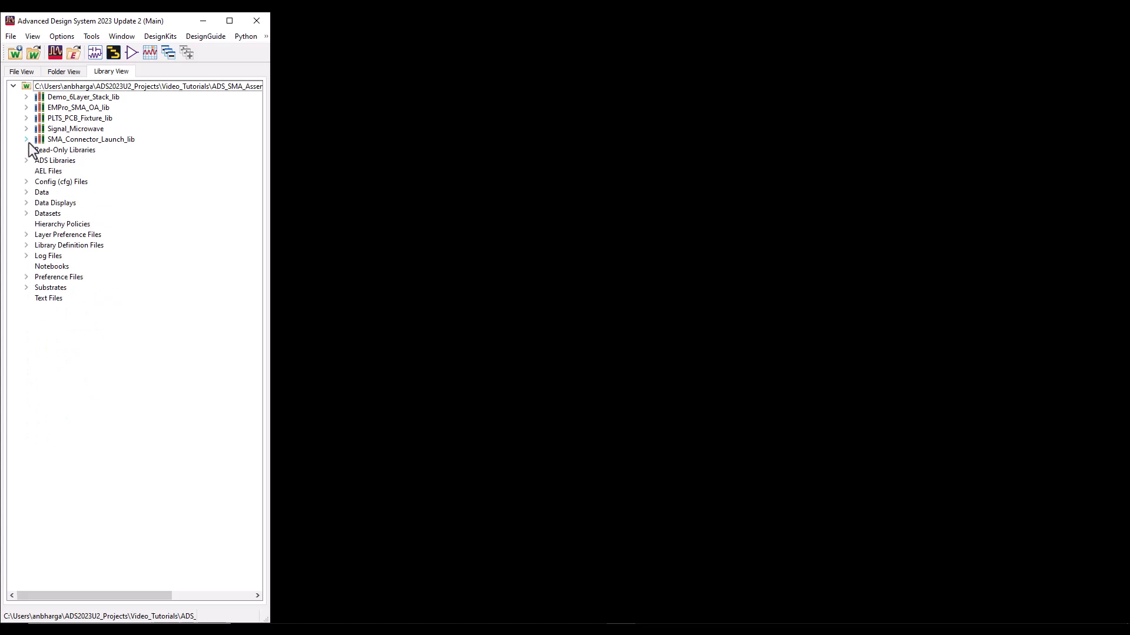
# - Open the rfpro view of EdgeConnector_Via_Board from SMA_Connector_Launch_lib and view the board with its connector in 3D
pyautogui.click(27, 141)
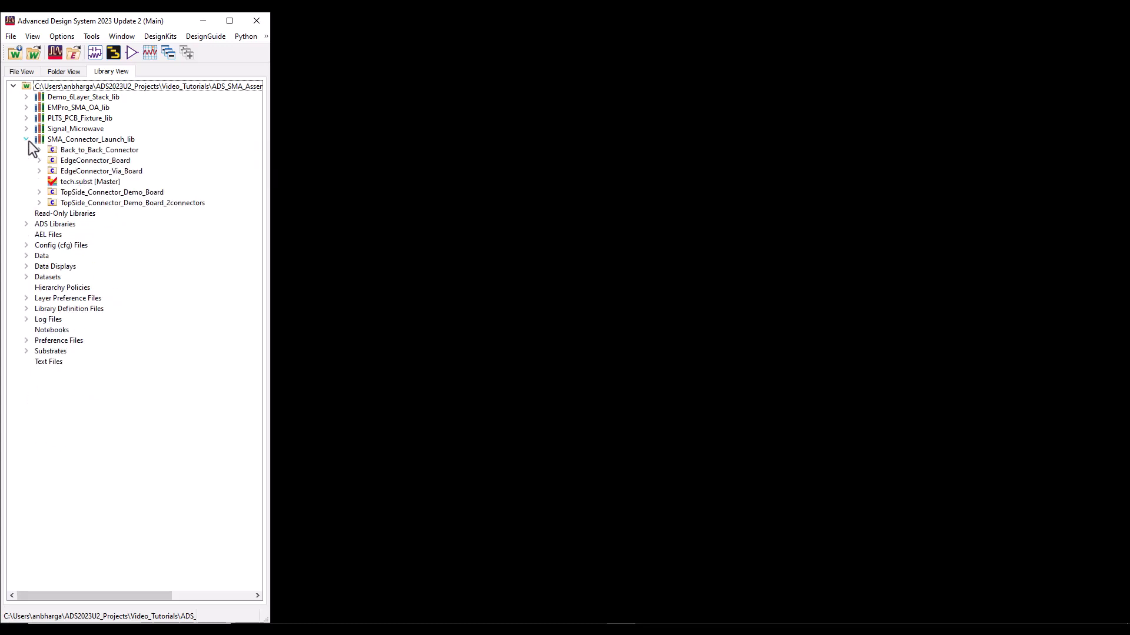
pyautogui.click(40, 171)
pyautogui.doubleClick(80, 193)
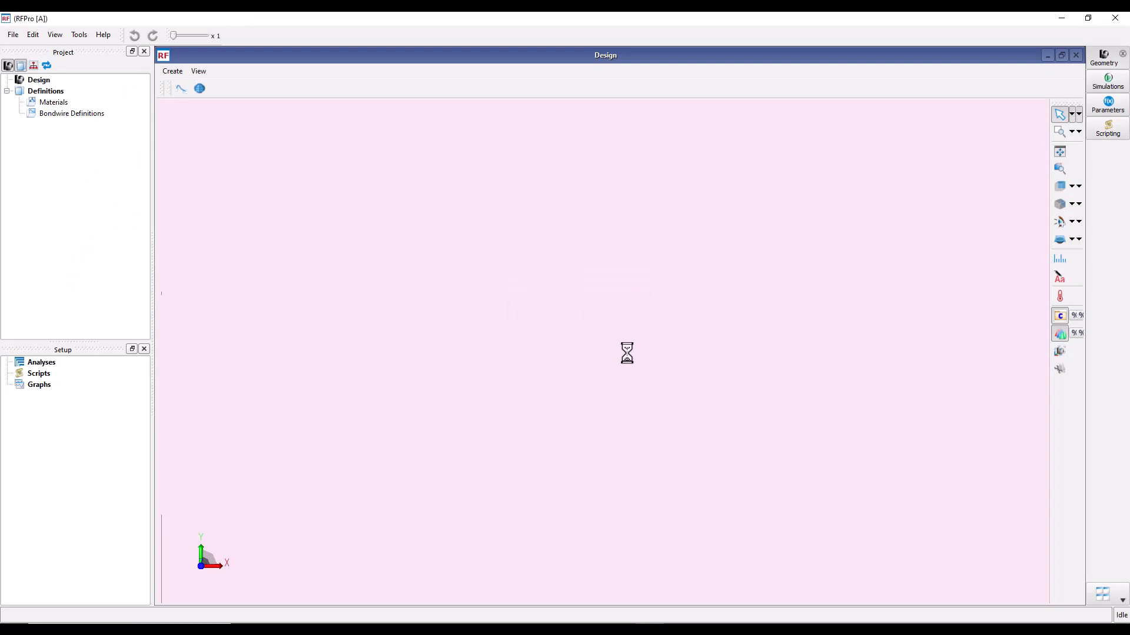
pyautogui.moveTo(613, 414); pyautogui.dragTo(443, 366, button='middle')
pyautogui.moveTo(668, 475); pyautogui.dragTo(636, 457, button='middle')
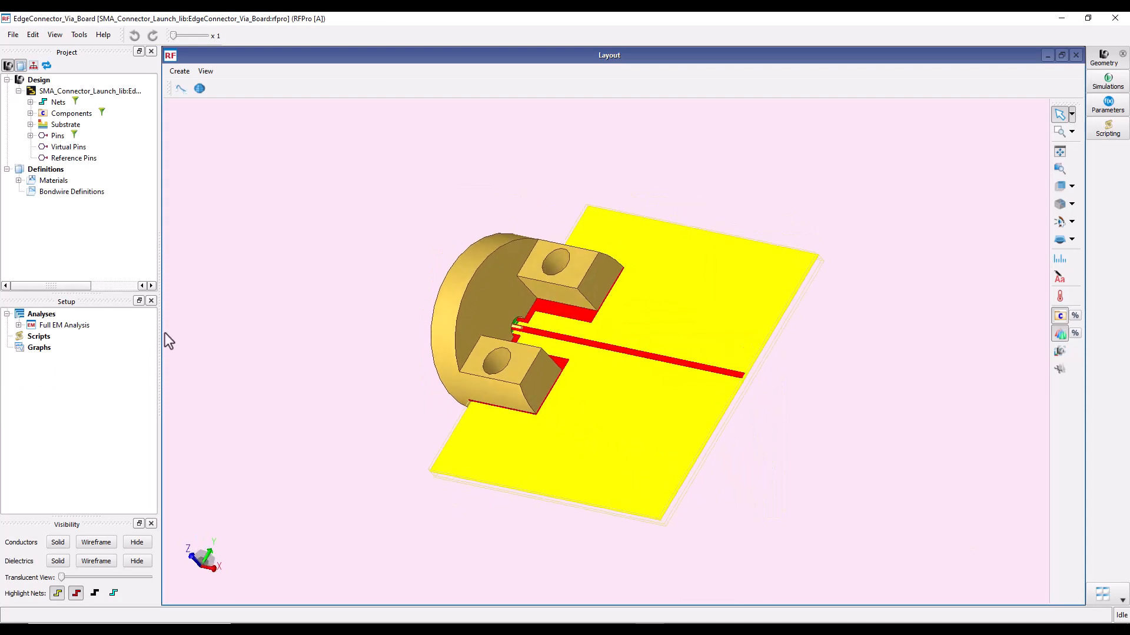
# - Show the Full EM Analysis S-parameter results in a maximized window and set the plot type to XY Graph
pyautogui.click(18, 325)
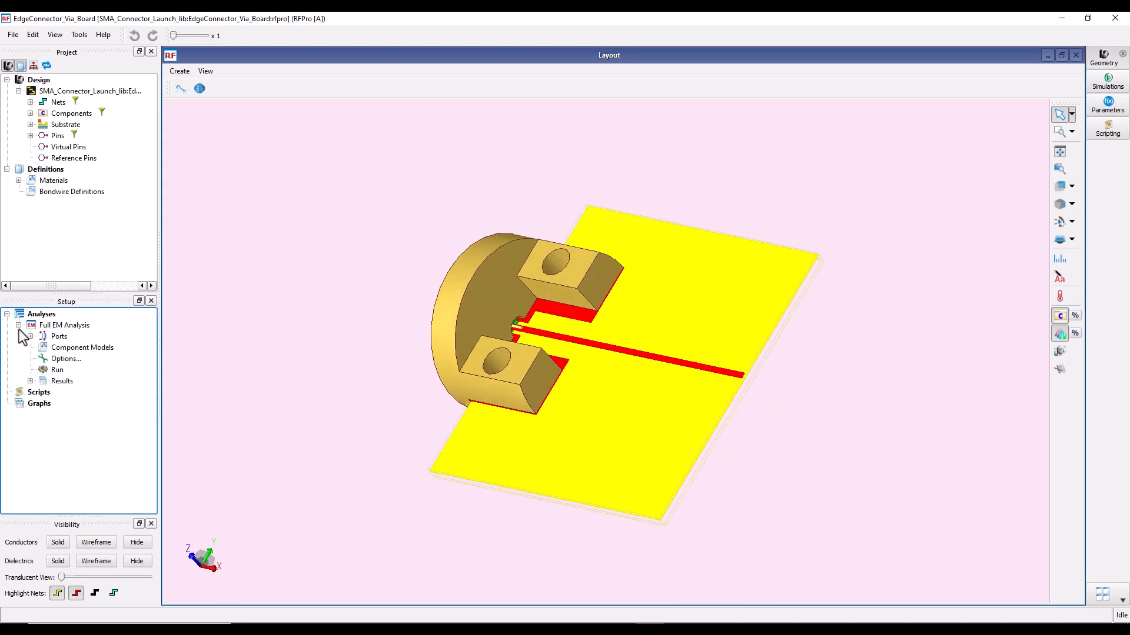
pyautogui.click(30, 381)
pyautogui.doubleClick(80, 403)
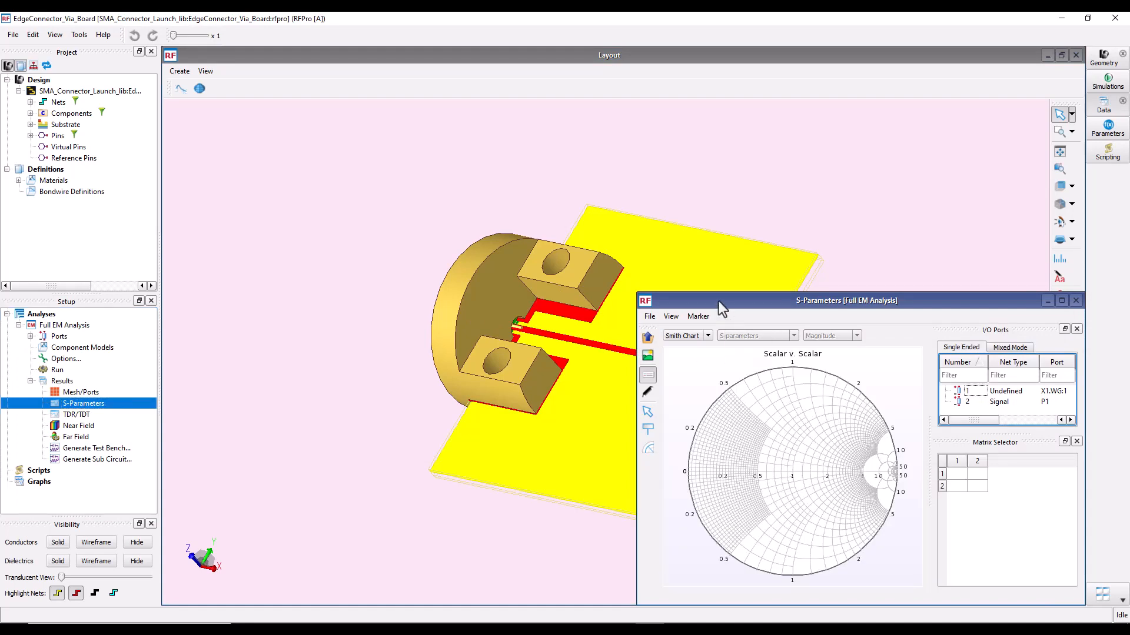
pyautogui.doubleClick(718, 302)
pyautogui.click(211, 90)
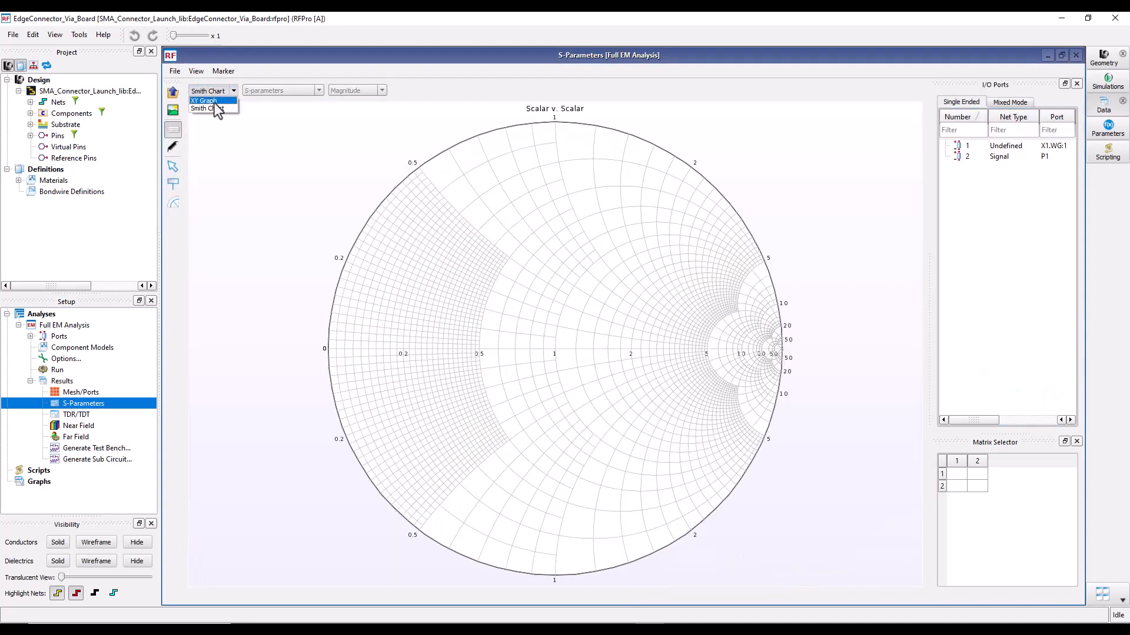
pyautogui.click(213, 101)
# - Plot the magnitude of S(1,1), replace it with S(1,2), and close the S-parameter plot
pyautogui.click(953, 474)
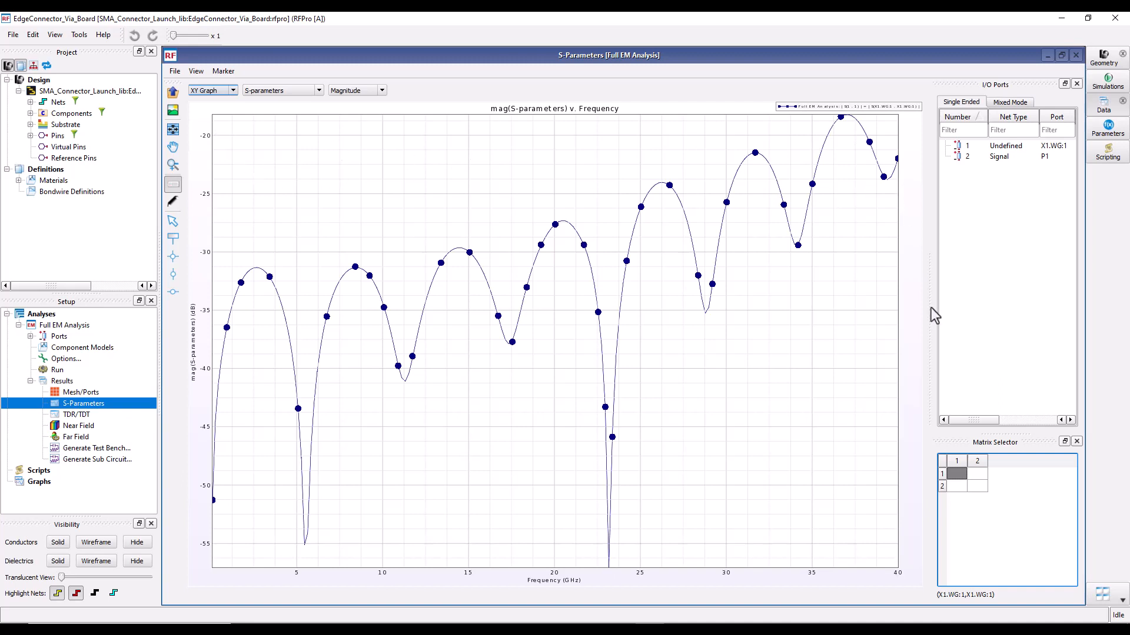
pyautogui.click(956, 475)
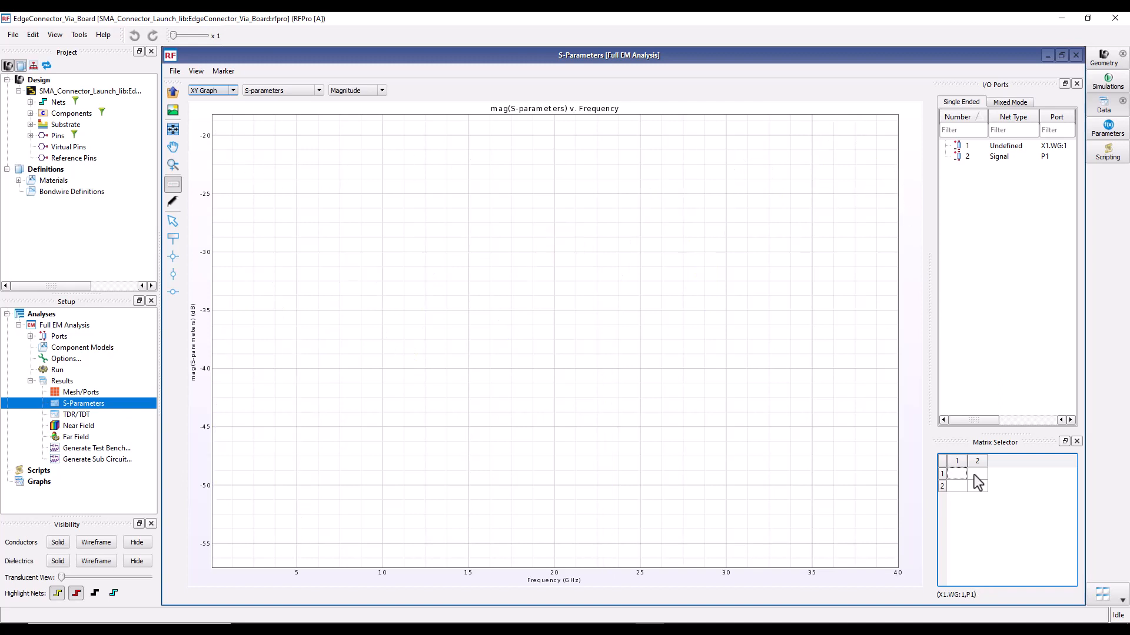
pyautogui.click(975, 474)
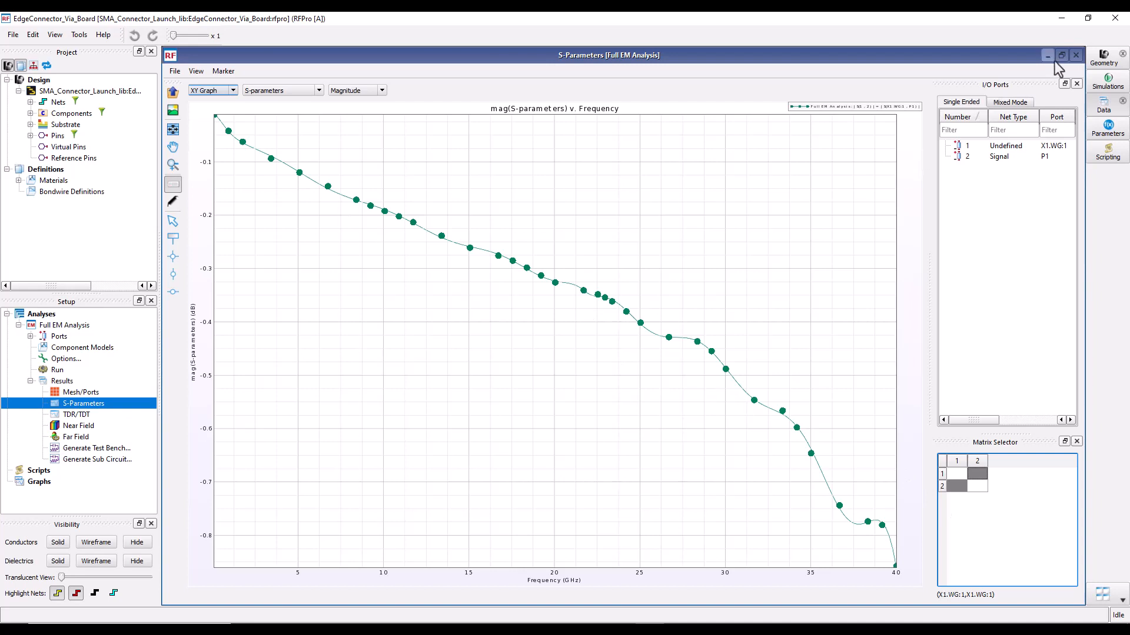
pyautogui.click(1076, 55)
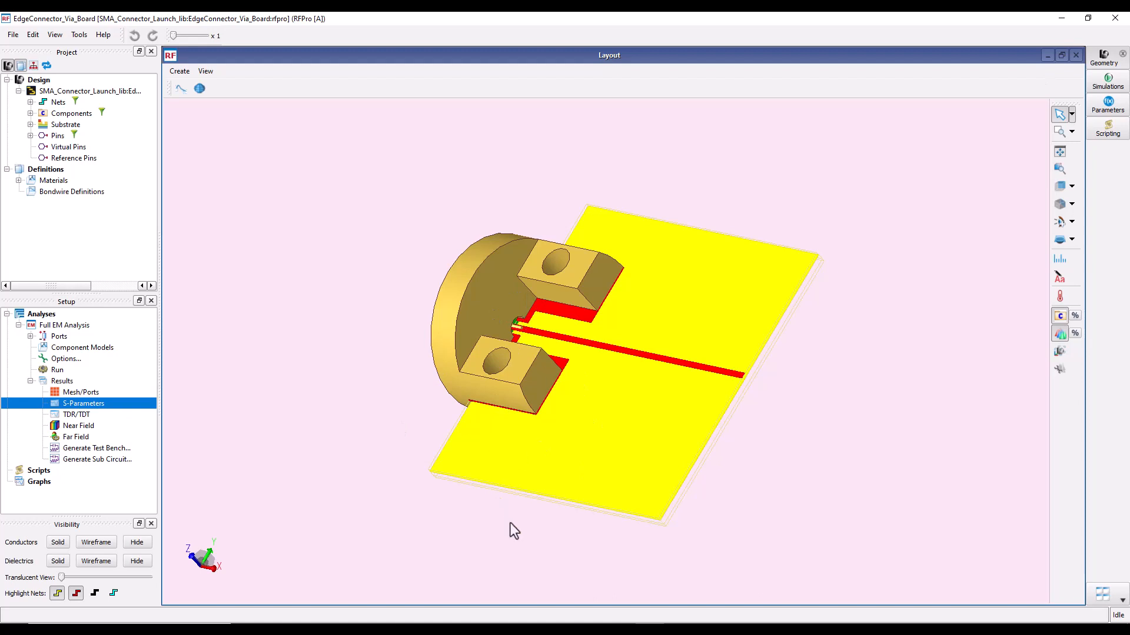
# - Examine the edge connector's transition to the board trace in 3D and close the EdgeConnector_Via_Board setup
pyautogui.moveTo(626, 507); pyautogui.dragTo(560, 522, button='middle')
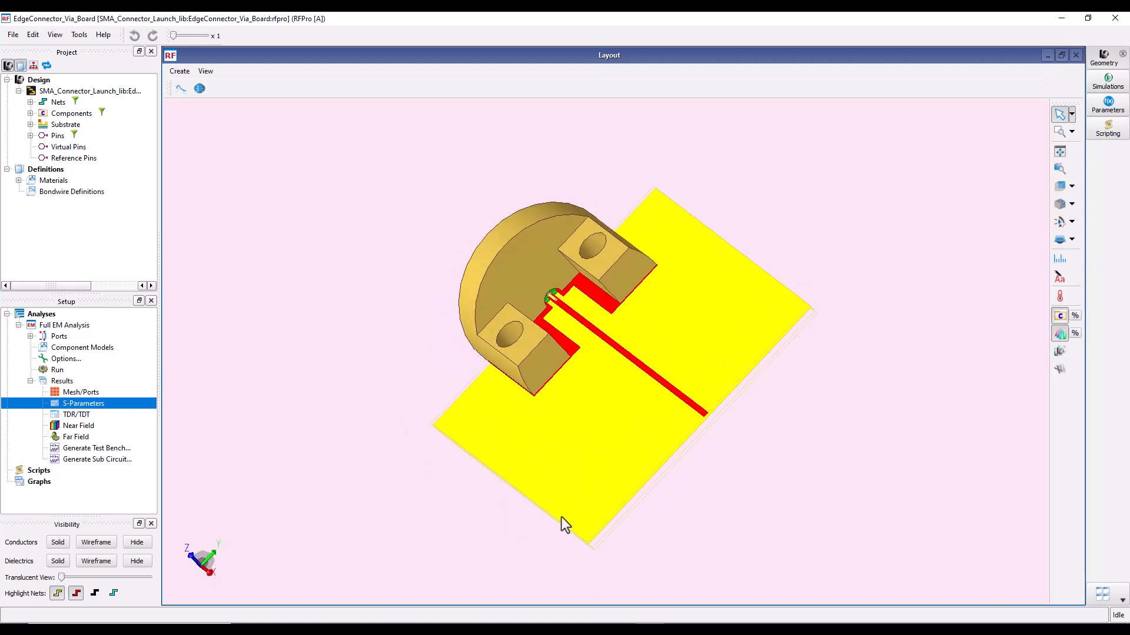
pyautogui.moveTo(352, 469); pyautogui.dragTo(359, 436, button='middle')
pyautogui.moveTo(723, 398); pyautogui.dragTo(734, 431, button='middle')
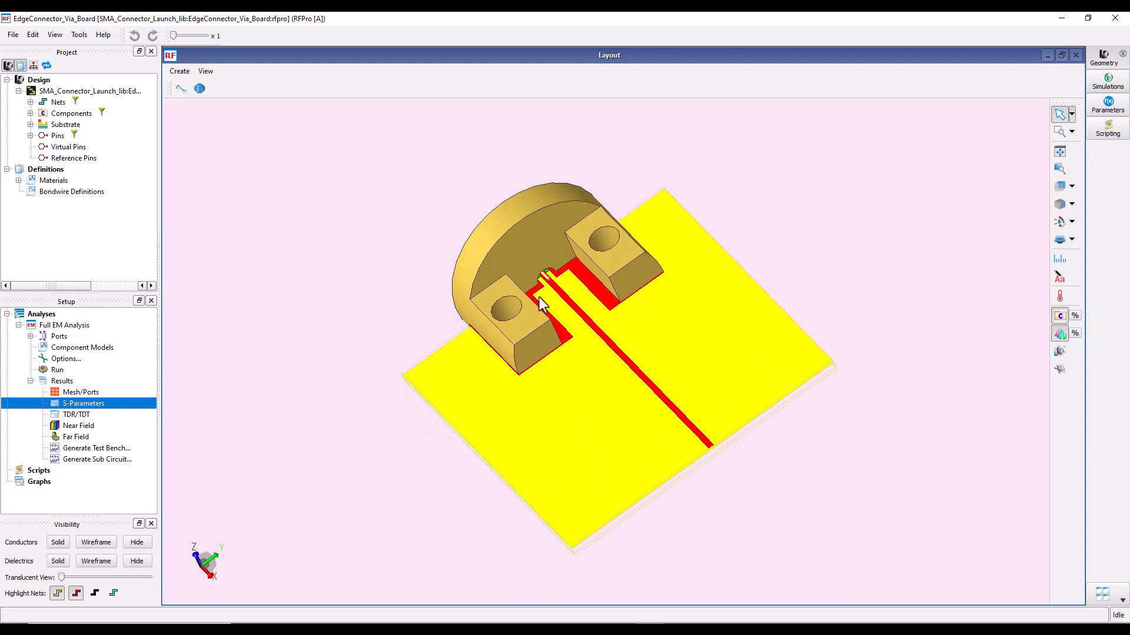
pyautogui.moveTo(542, 305)
pyautogui.click(1114, 18)
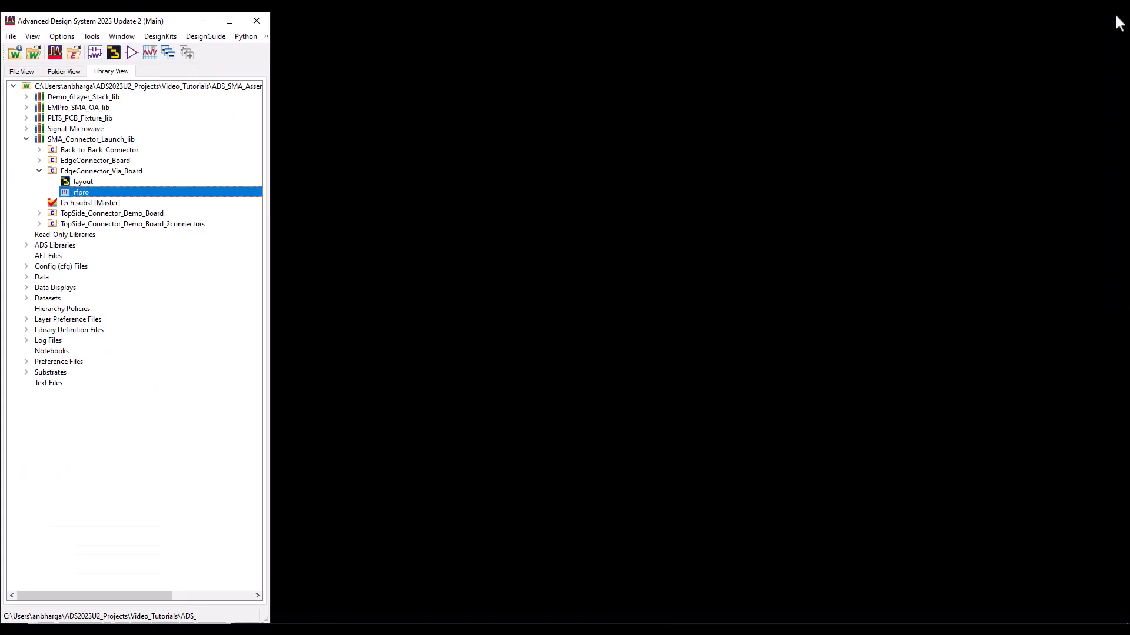
# - Open the rfpro view of the TopSide_Connector_Demo_Board cell and view the assembly in 3D
pyautogui.click(39, 214)
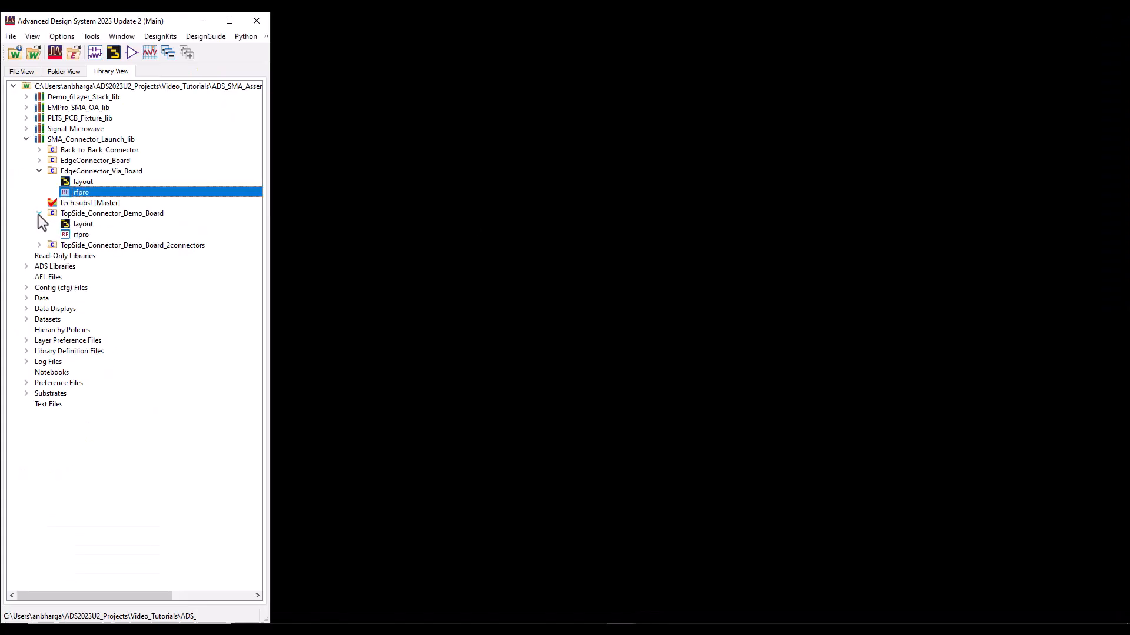
pyautogui.doubleClick(70, 234)
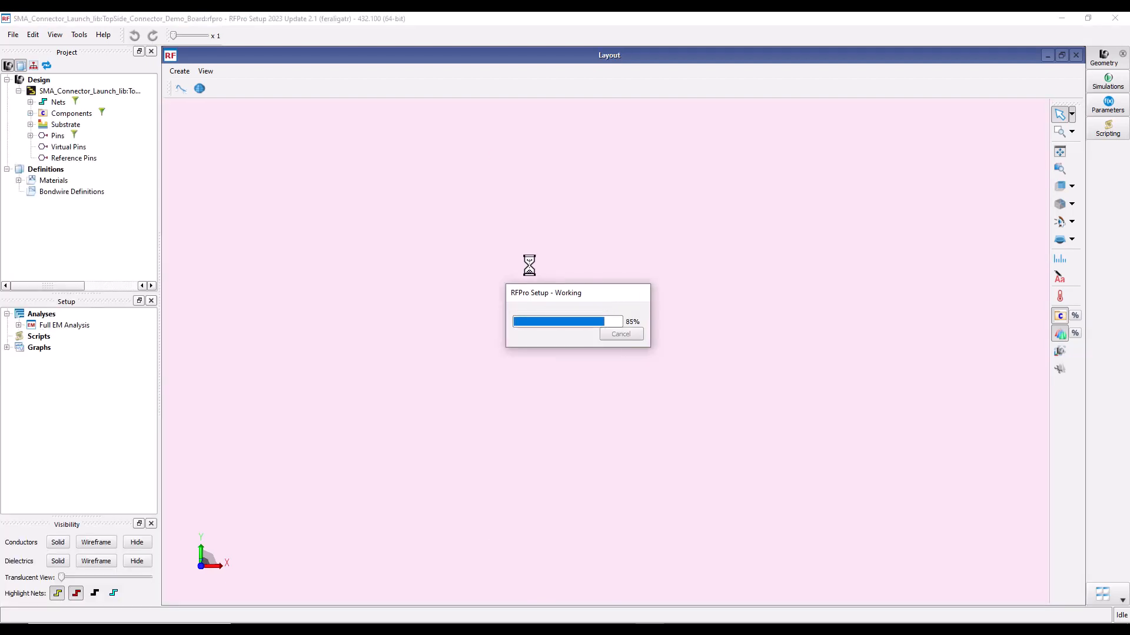
pyautogui.moveTo(508, 503); pyautogui.dragTo(418, 432, button='middle')
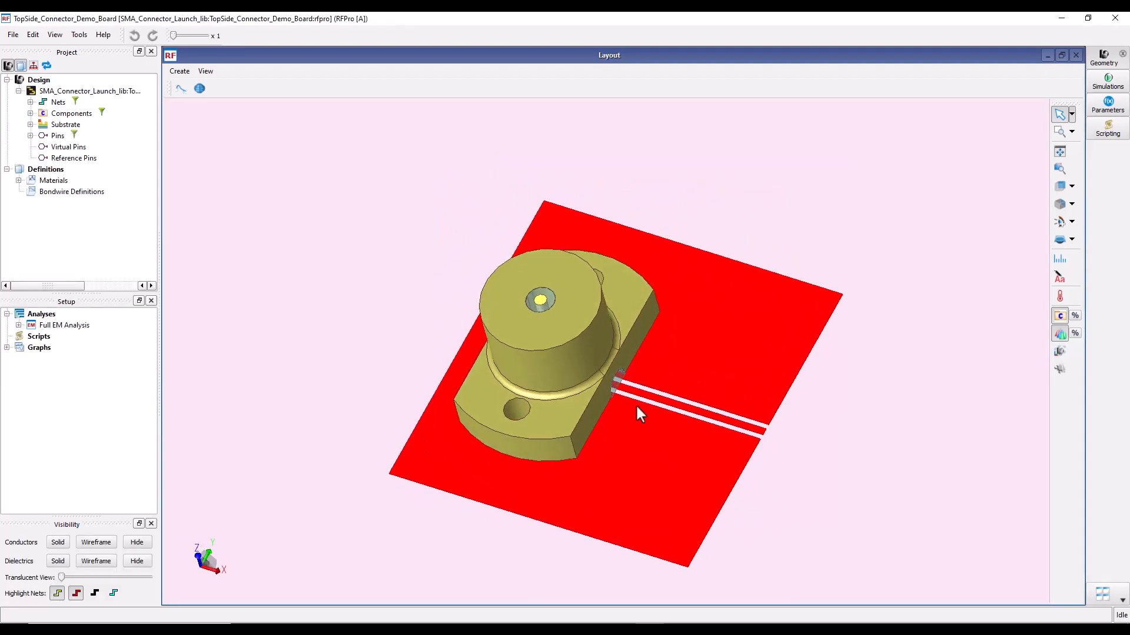
# - Examine the top-side connector's launch opening, the signal trace and the vias from above and from the board's underside
pyautogui.moveTo(657, 405); pyautogui.dragTo(626, 369, button='middle')
pyautogui.scroll(5, 623, 394)
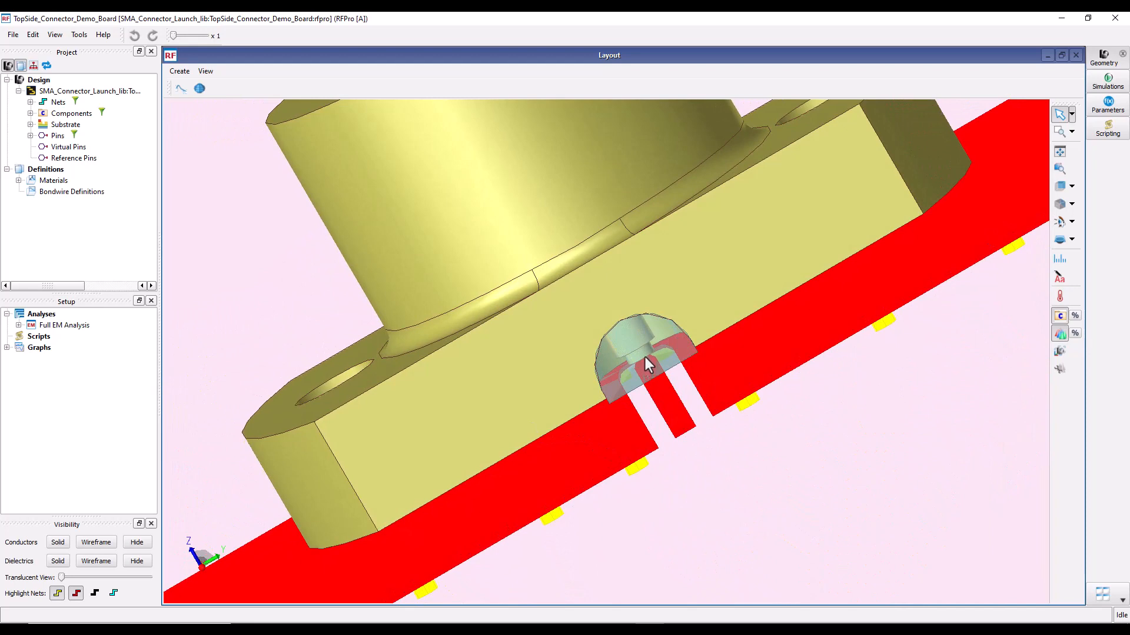
pyautogui.moveTo(697, 432)
pyautogui.mouseDown(button='middle')
pyautogui.moveTo(700, 465)
pyautogui.moveTo(669, 431)
pyautogui.moveTo(586, 403)
pyautogui.mouseUp(button='middle')
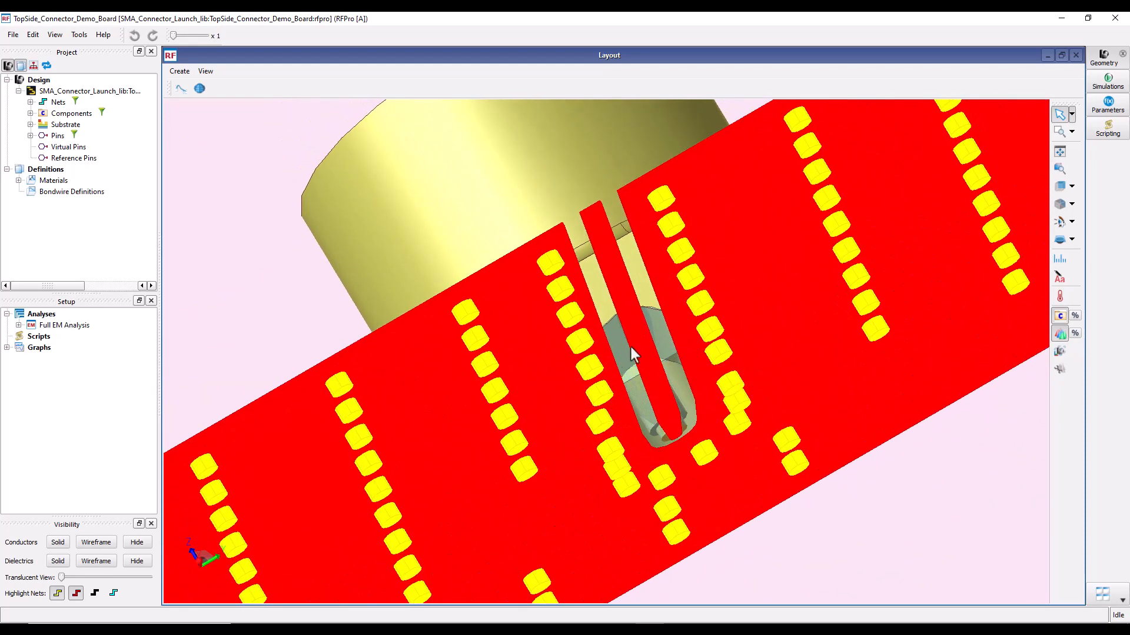
pyautogui.moveTo(665, 290); pyautogui.dragTo(748, 375, button='middle')
pyautogui.moveTo(578, 337); pyautogui.dragTo(581, 467, button='middle')
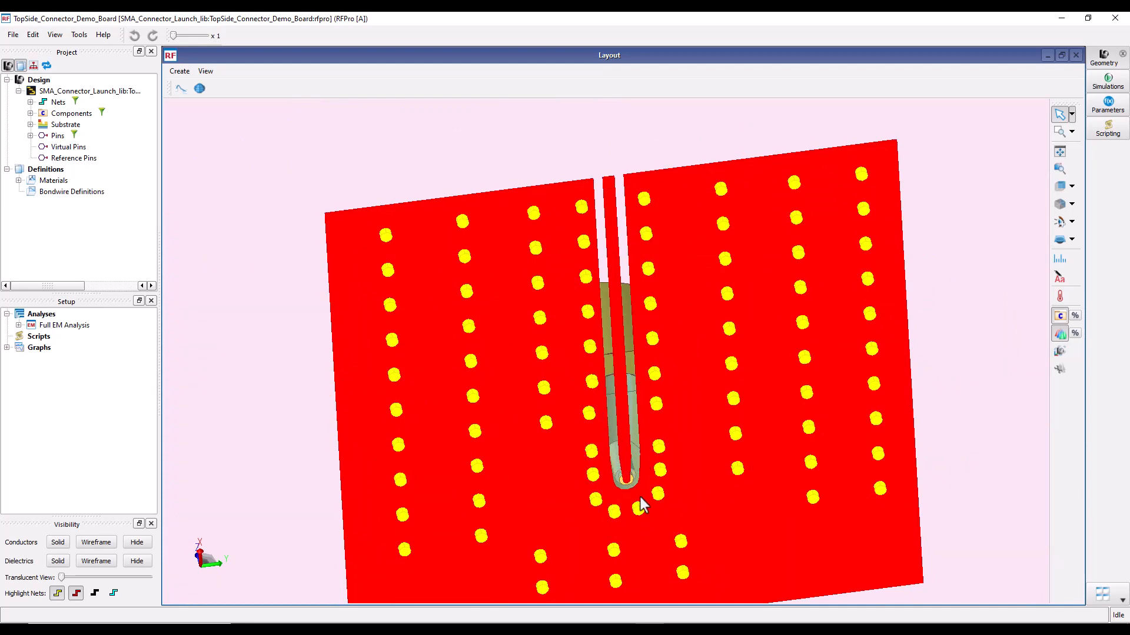
pyautogui.moveTo(582, 383); pyautogui.dragTo(338, 416, button='middle')
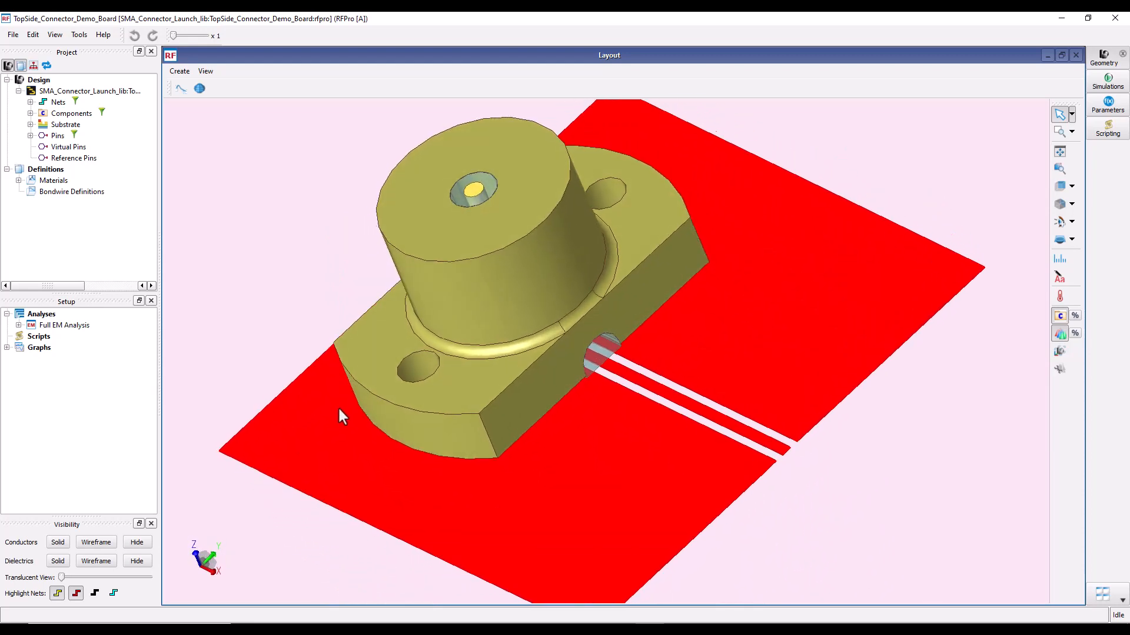
# - Plot the magnitude of S(1,1) from the top-side board's Full EM Analysis results in a maximized window
pyautogui.click(18, 325)
pyautogui.click(30, 380)
pyautogui.doubleClick(57, 404)
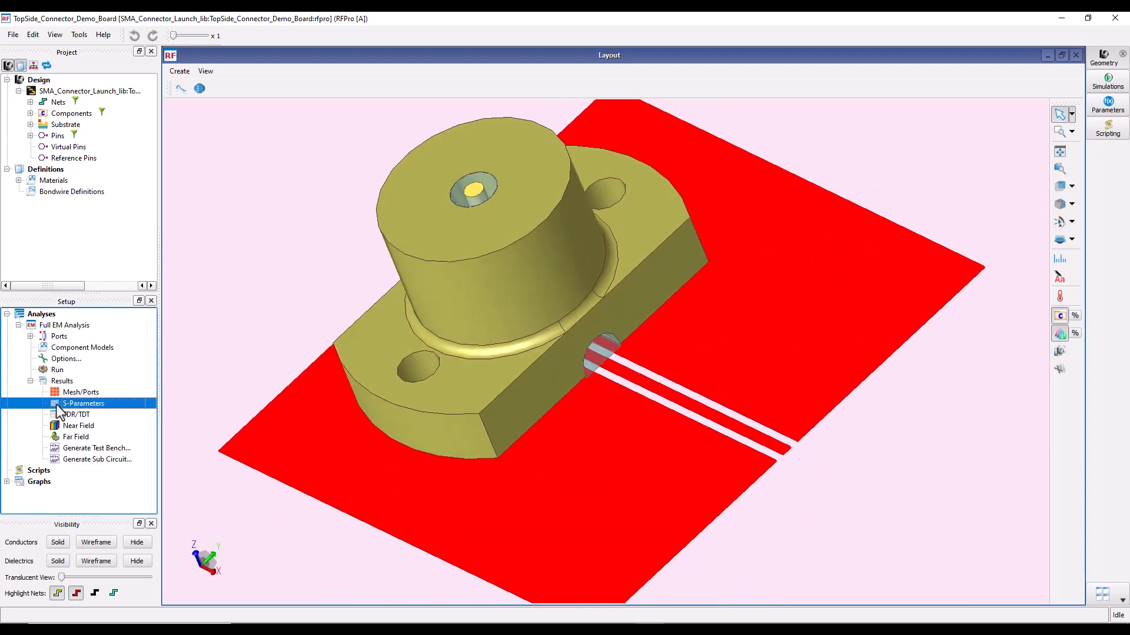
pyautogui.click(957, 474)
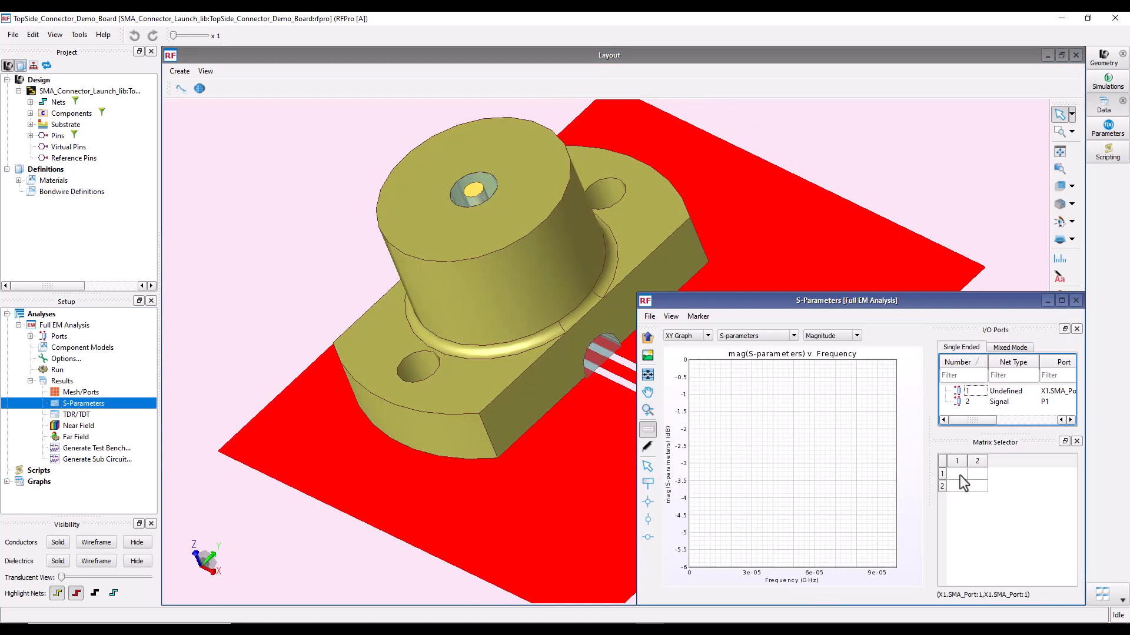
pyautogui.doubleClick(730, 303)
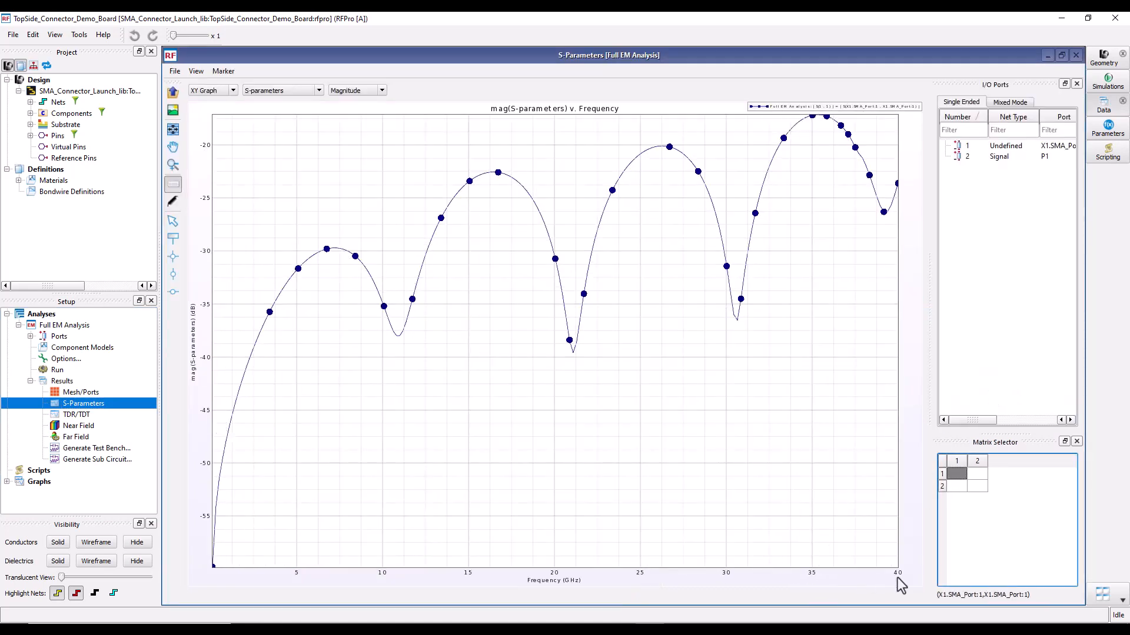
# - Plot the magnitude of S(1,2), then close the plot and the TopSide_Connector_Demo_Board setup
pyautogui.click(977, 475)
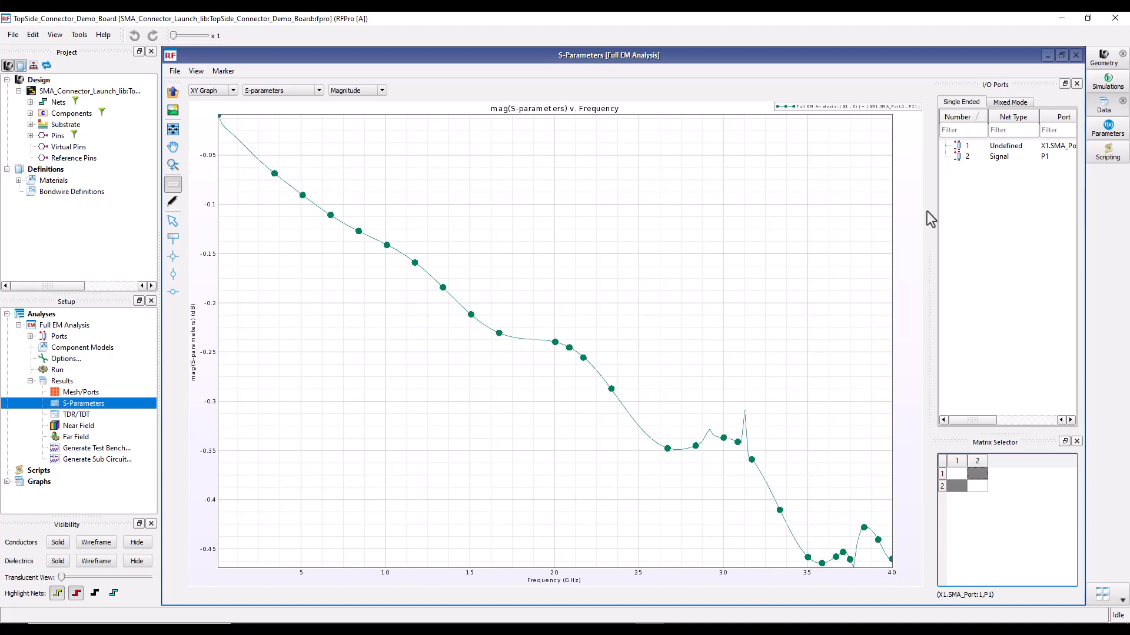
pyautogui.click(1075, 56)
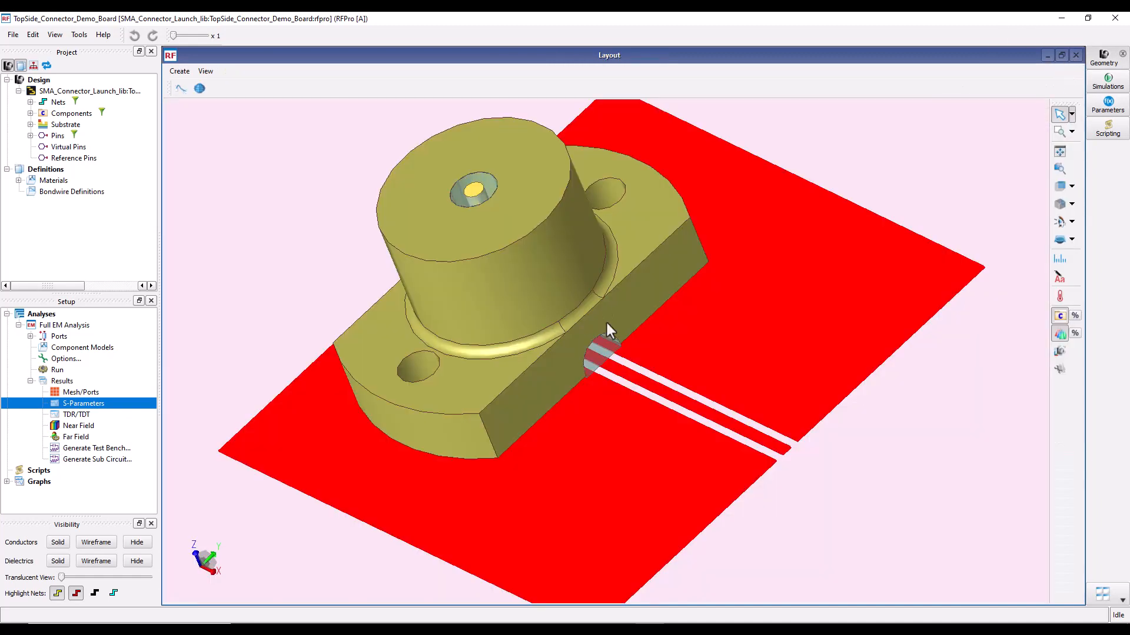
pyautogui.scroll(-2, 606, 324)
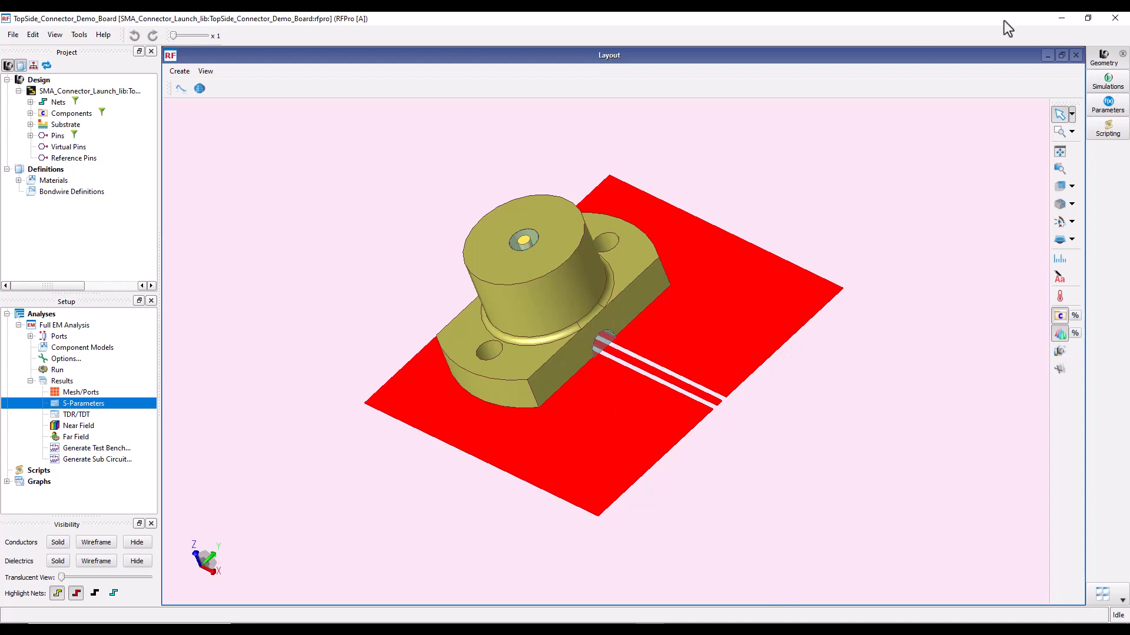
pyautogui.click(1116, 18)
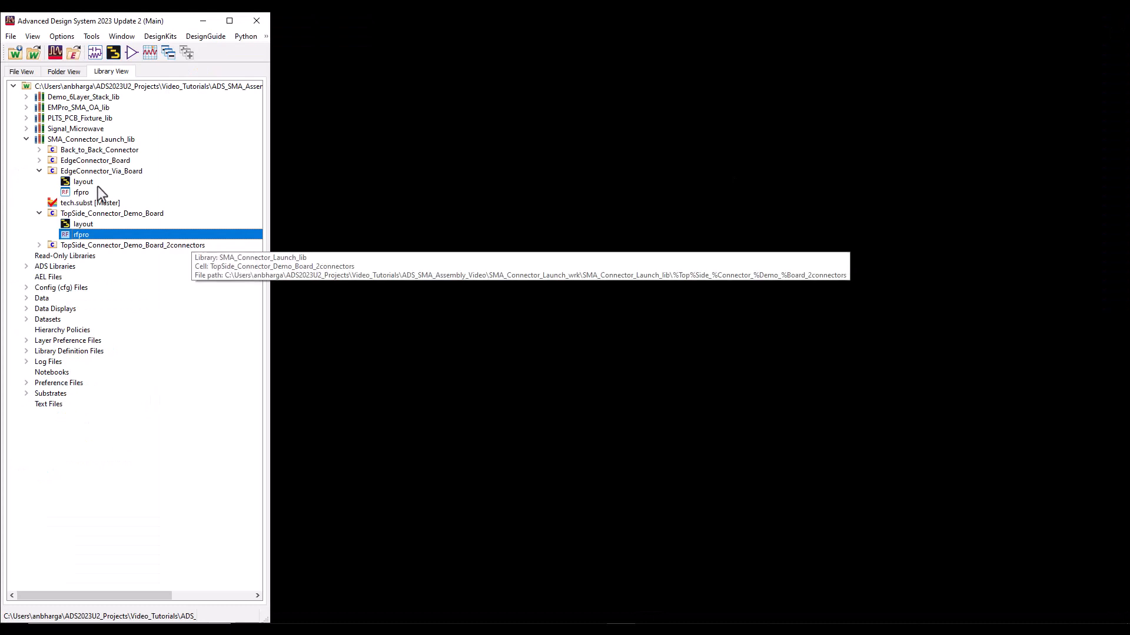
# - Open the rfpro view of Full_PLTS_Board_For_RFPro from the Demo3 PLTS Reference Board folder and examine its mounted connectors in 3D
pyautogui.click(60, 72)
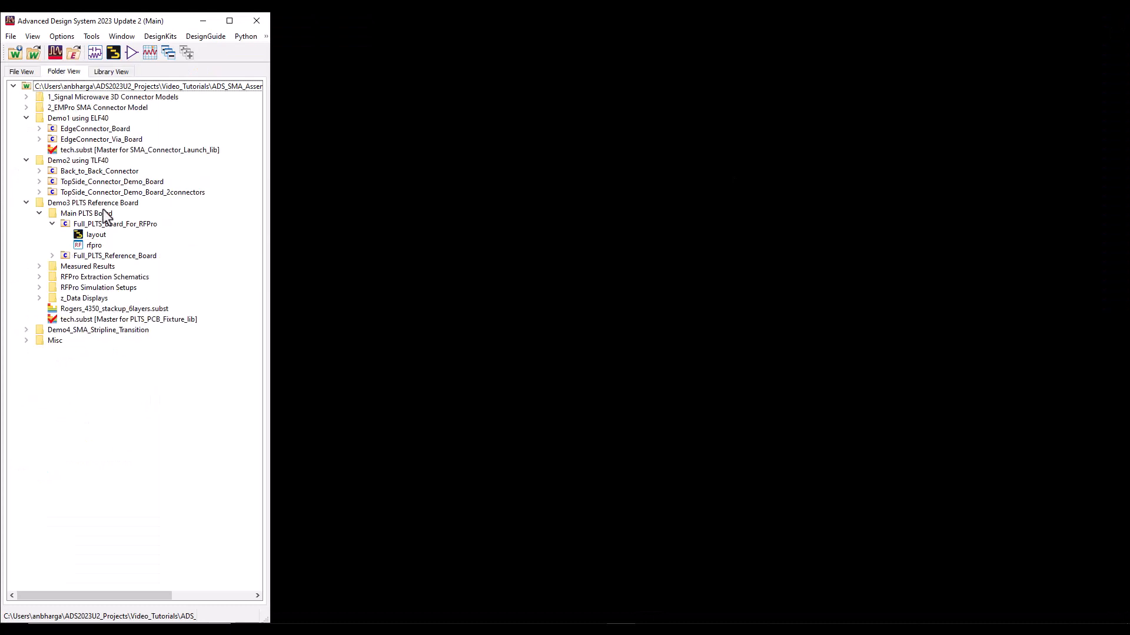
pyautogui.click(84, 246)
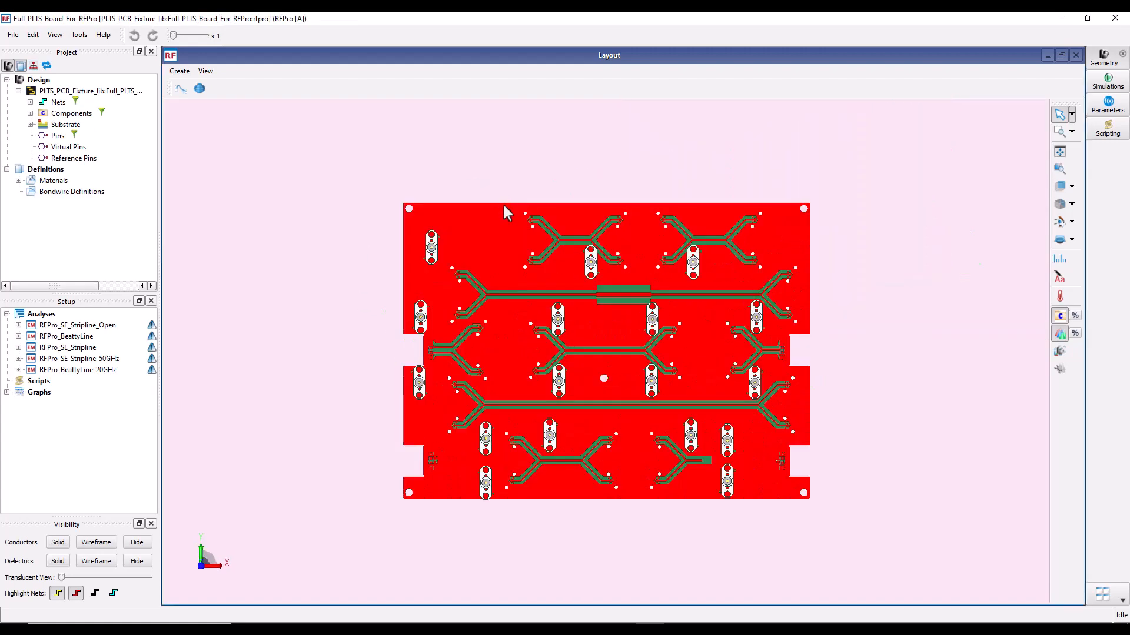
pyautogui.moveTo(542, 246)
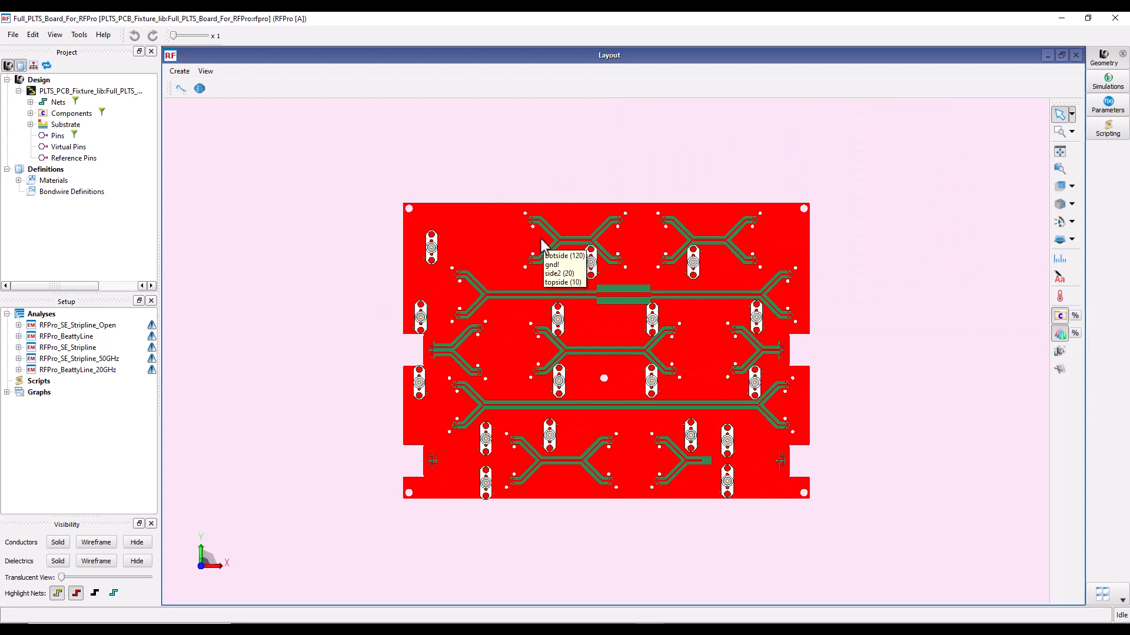
pyautogui.moveTo(638, 431); pyautogui.dragTo(448, 325, button='middle')
pyautogui.moveTo(658, 443); pyautogui.dragTo(751, 441, button='middle')
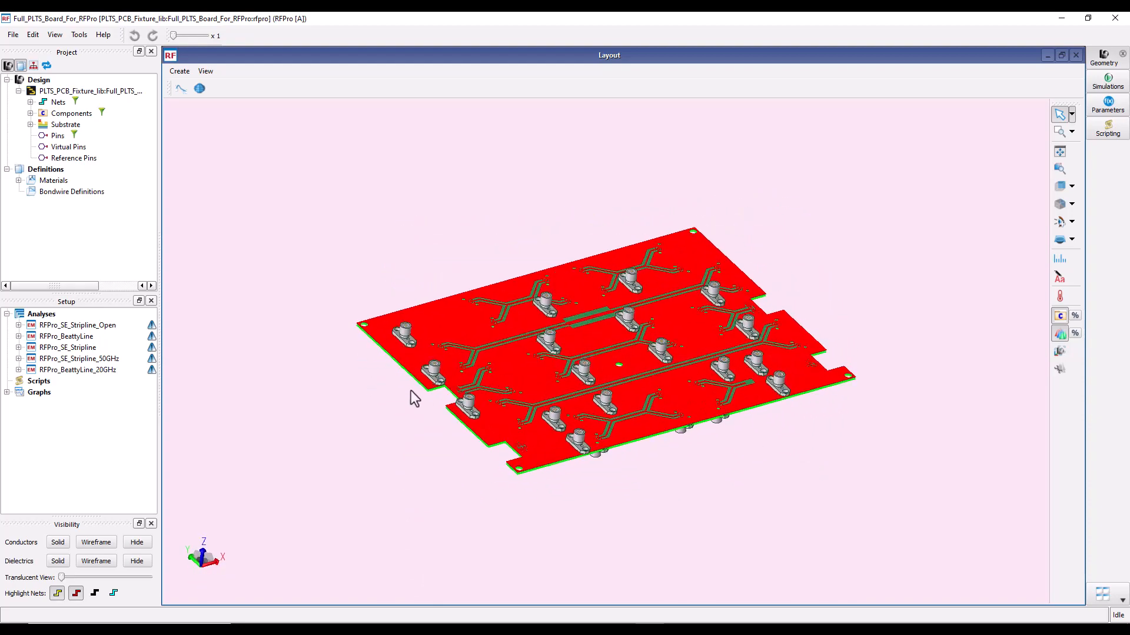
pyautogui.scroll(4, 603, 397)
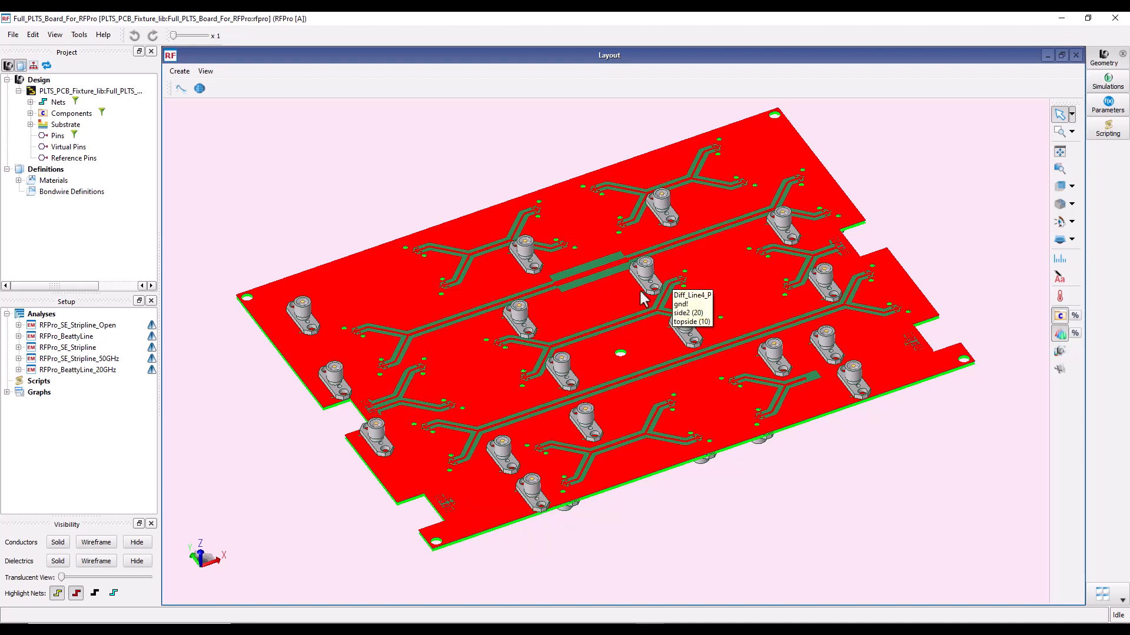
pyautogui.rightClick(47, 317)
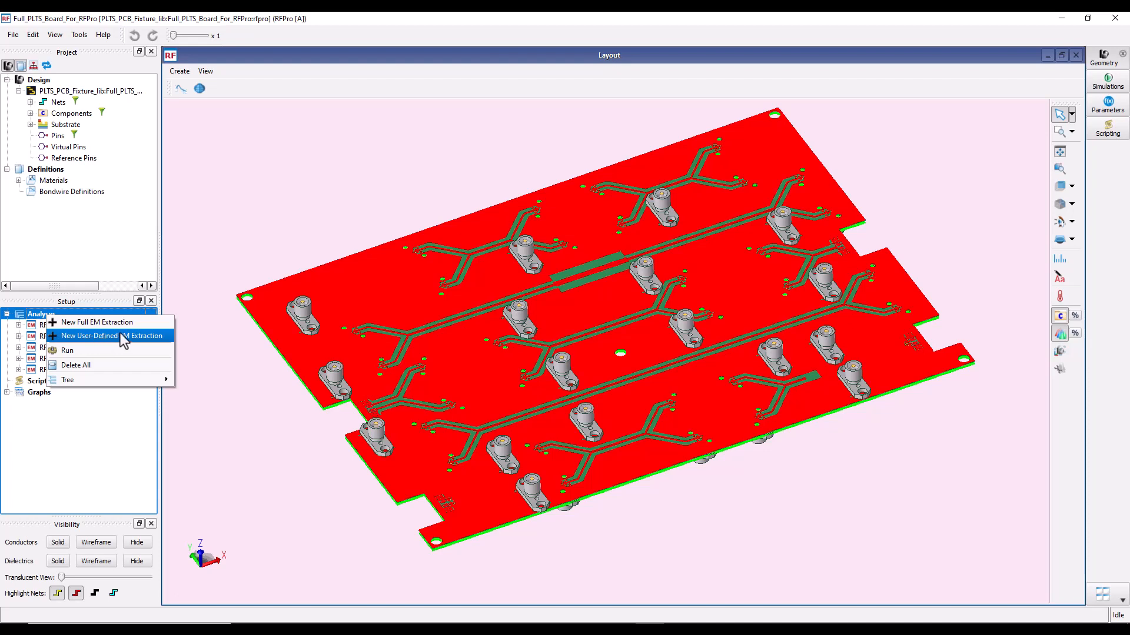
pyautogui.click(194, 386)
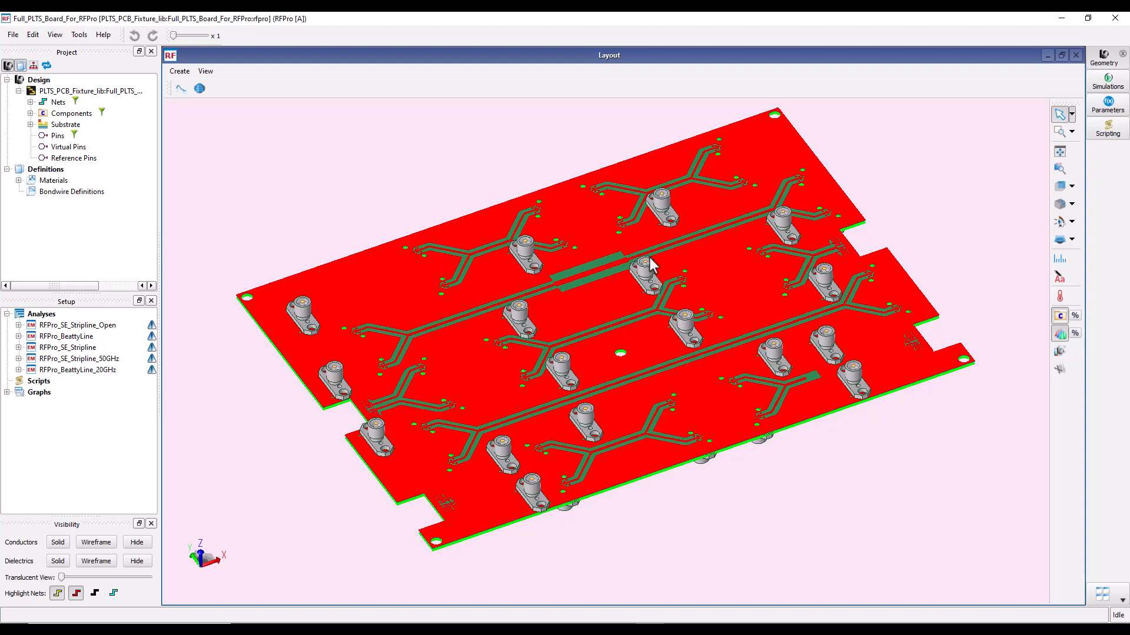
# - Show the PLTS board's conductors in wireframe and examine the inner traces and connectors
pyautogui.click(96, 542)
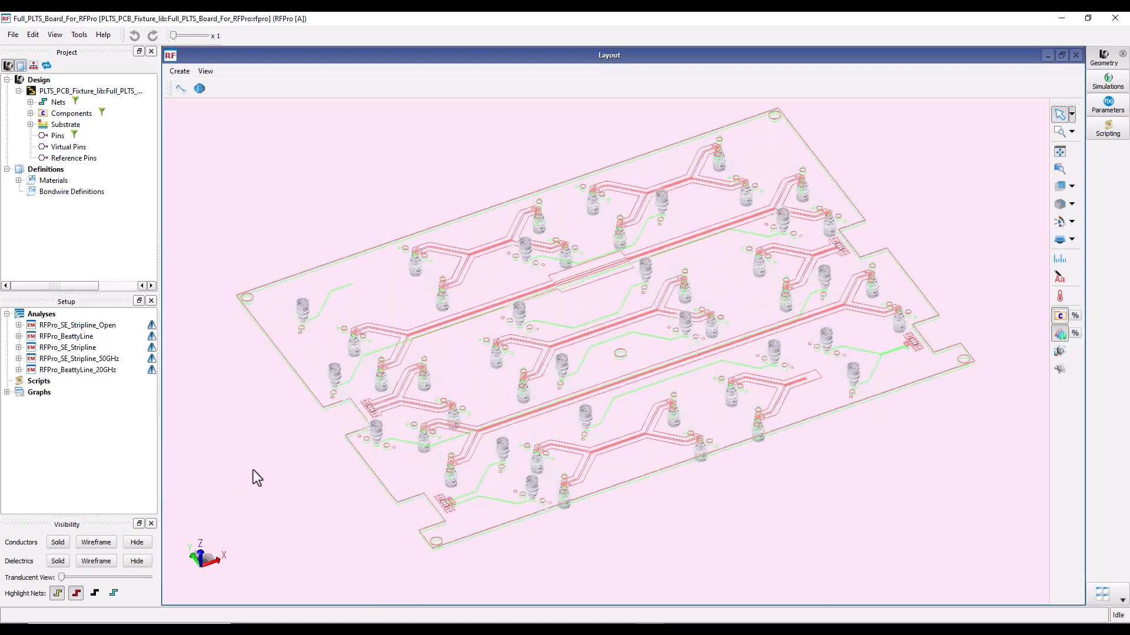
pyautogui.moveTo(325, 481); pyautogui.dragTo(315, 493, button='middle')
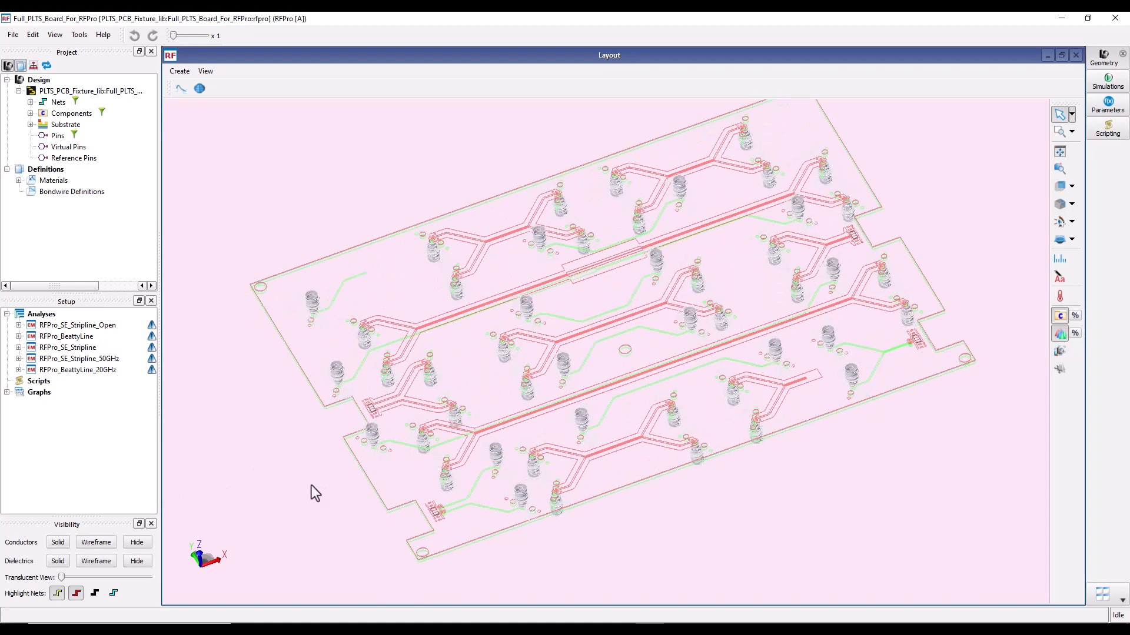
pyautogui.click(1059, 319)
pyautogui.click(1059, 333)
pyautogui.moveTo(507, 416)
pyautogui.moveTo(492, 392)
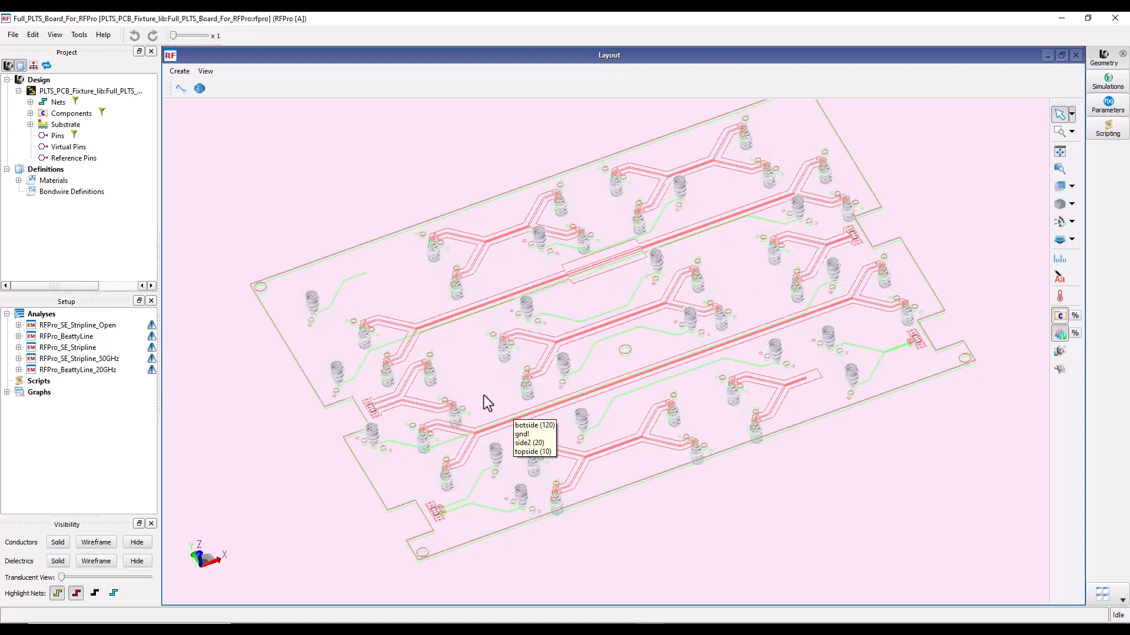
# - Highlight the Beatty_Standard_Line net of the RFPro_BeattyLine analysis and examine its widened section and its connector launch in 3D
pyautogui.click(18, 336)
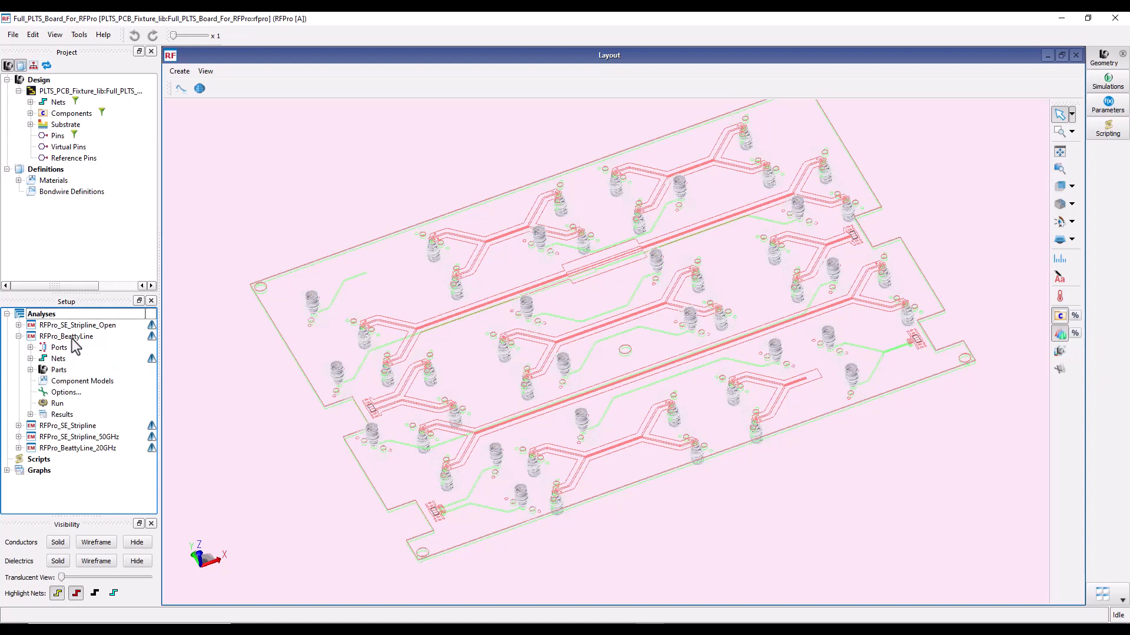
pyautogui.click(71, 339)
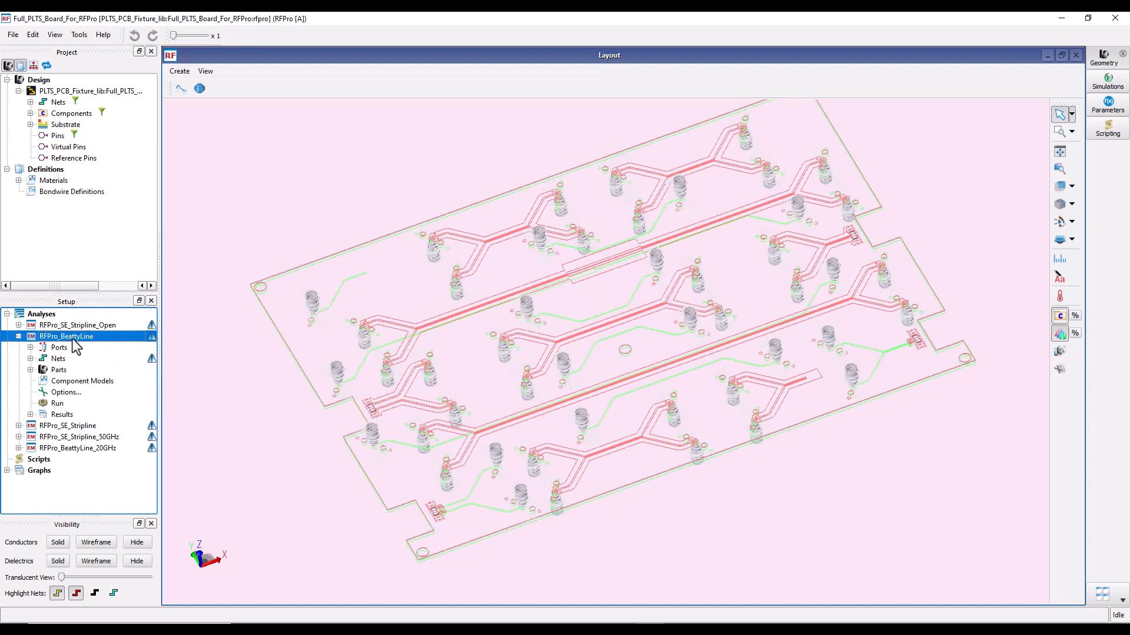
pyautogui.click(31, 358)
pyautogui.click(75, 381)
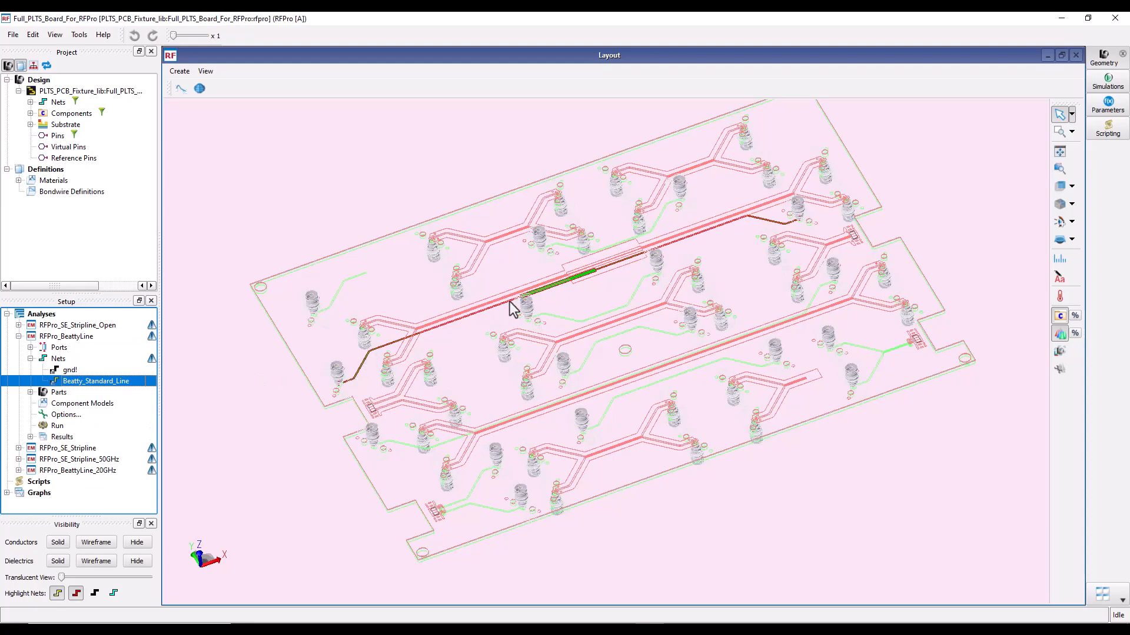
pyautogui.scroll(5, 556, 290)
pyautogui.scroll(5, 580, 274)
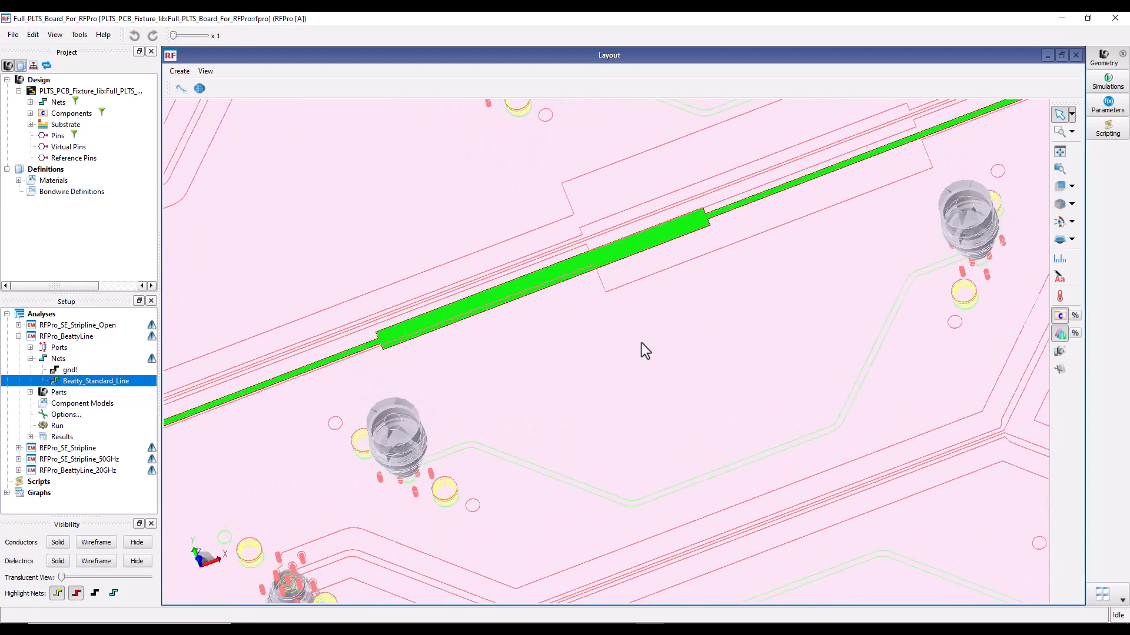
pyautogui.scroll(-8, 582, 309)
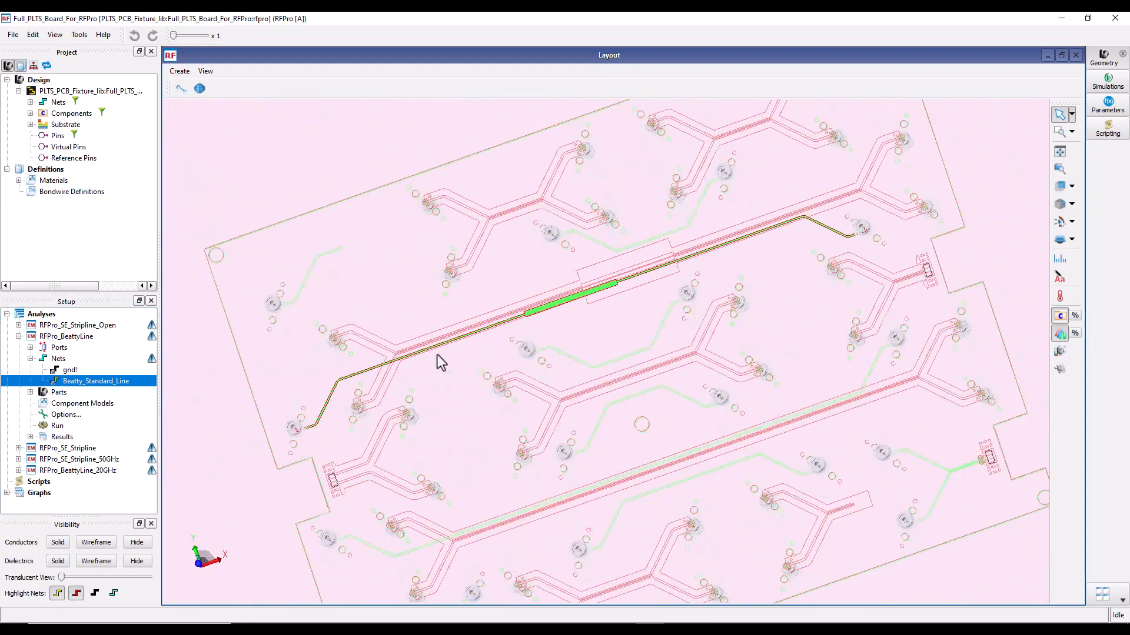
pyautogui.moveTo(501, 373); pyautogui.dragTo(285, 398, button='middle')
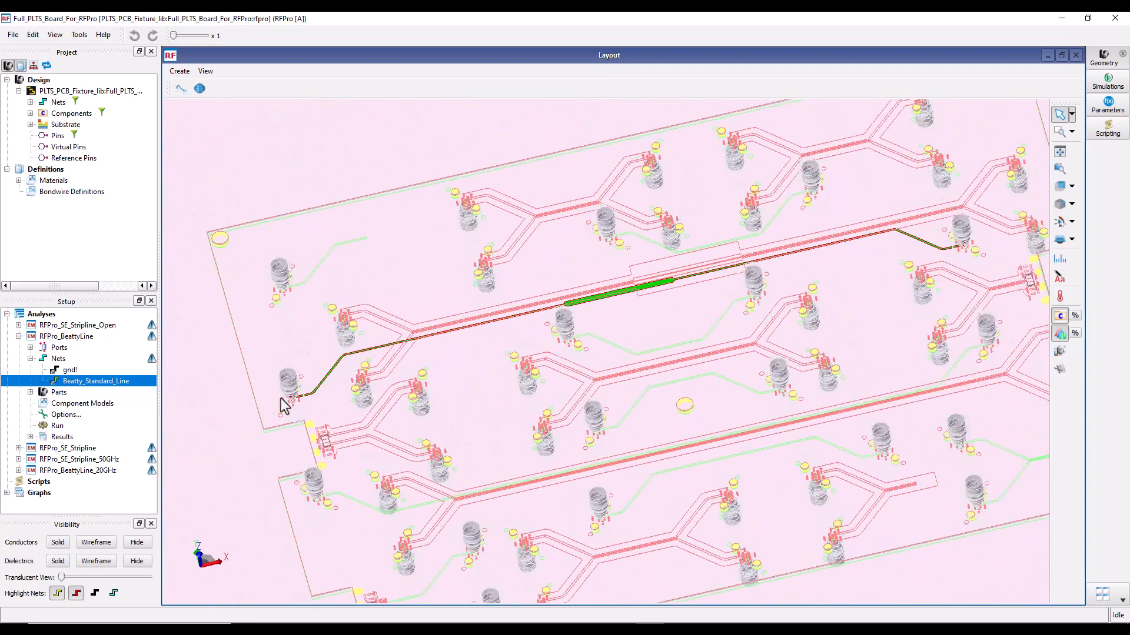
pyautogui.scroll(8, 290, 398)
pyautogui.scroll(-3, 497, 404)
pyautogui.moveTo(497, 403); pyautogui.dragTo(465, 393, button='middle')
pyautogui.scroll(3, 462, 397)
pyautogui.scroll(-5, 465, 393)
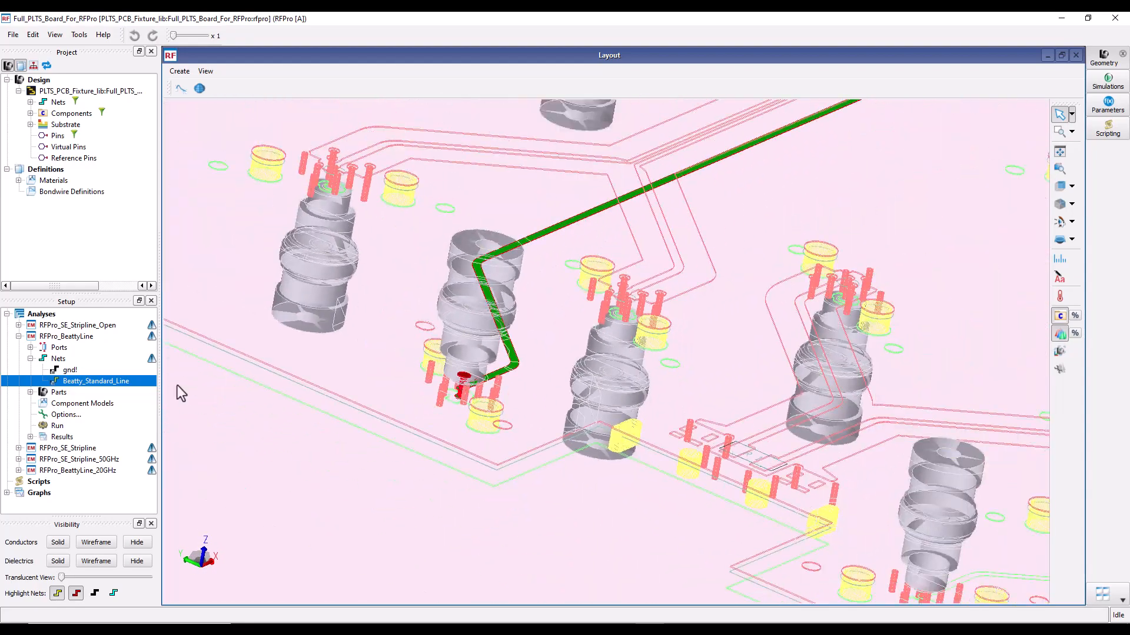
# - Highlight parts X1 and X2 of the RFPro_BeattyLine analysis together and locate both connectors on the full board
pyautogui.click(30, 392)
pyautogui.click(63, 403)
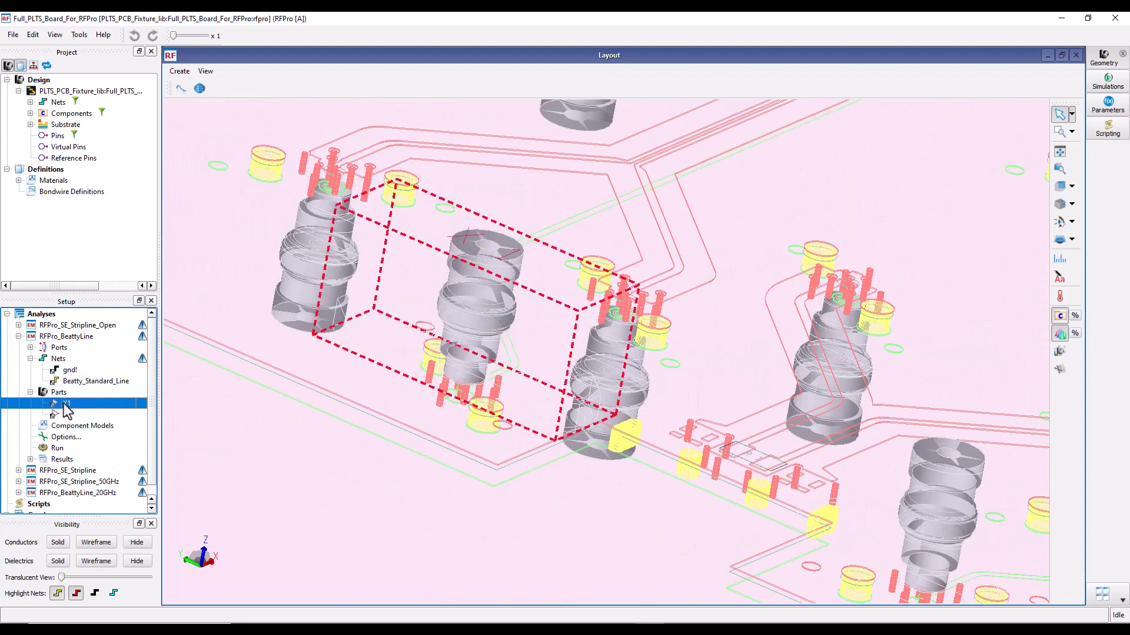
pyautogui.keyDown('ctrl'); pyautogui.click(66, 414); pyautogui.keyUp('ctrl')
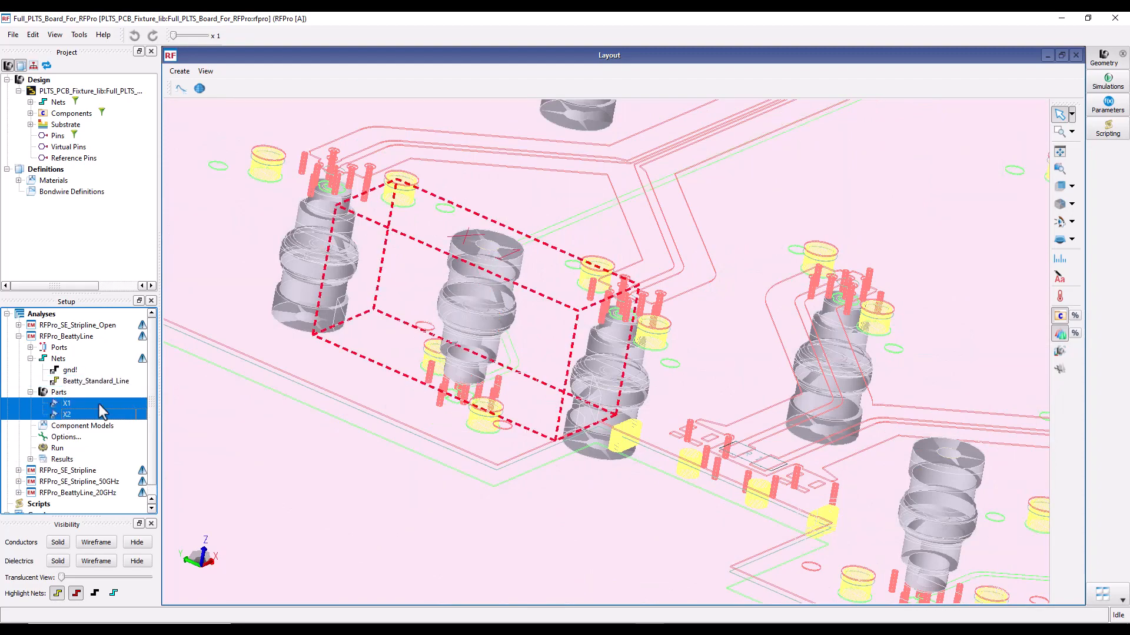
pyautogui.scroll(-1, 532, 367)
pyautogui.scroll(-6, 533, 367)
pyautogui.scroll(-2, 655, 313)
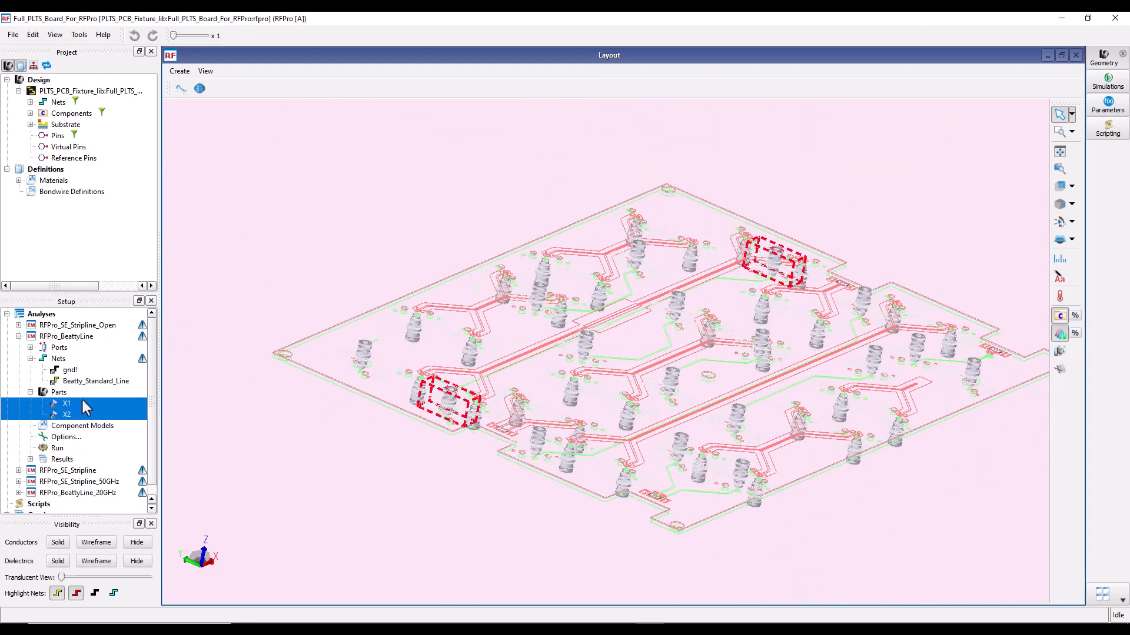
# - Plot the magnitude of S(1,1) and then S(1,2) from the RFPro_BeattyLine results in a maximized window
pyautogui.click(30, 459)
pyautogui.scroll(-3, 89, 459)
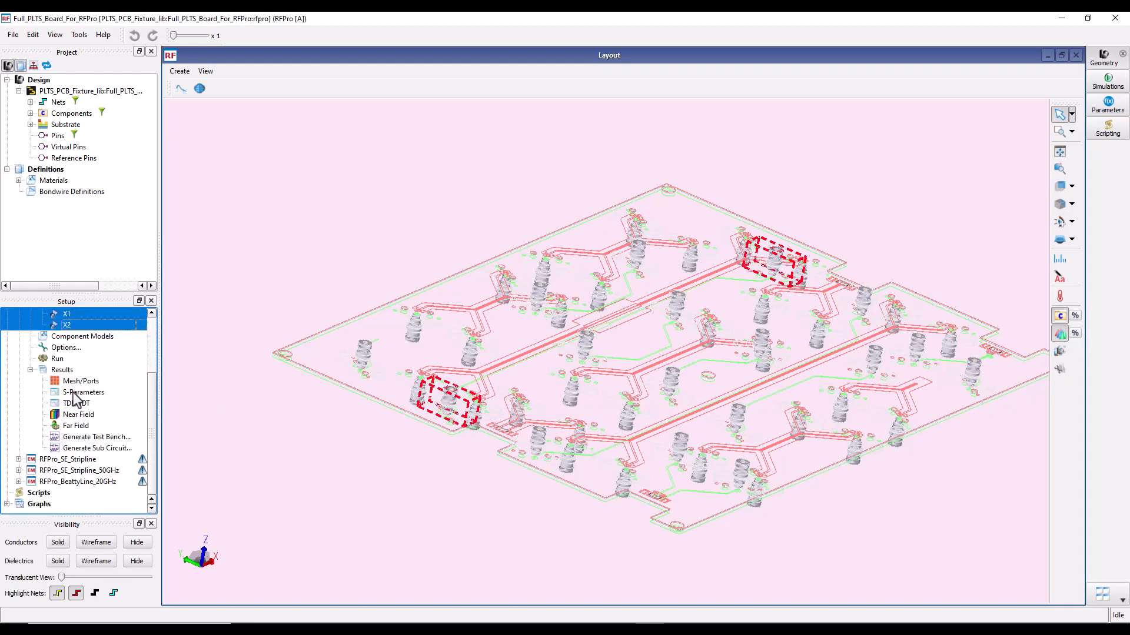
pyautogui.click(74, 392)
pyautogui.doubleClick(73, 399)
pyautogui.click(960, 474)
pyautogui.doubleClick(864, 301)
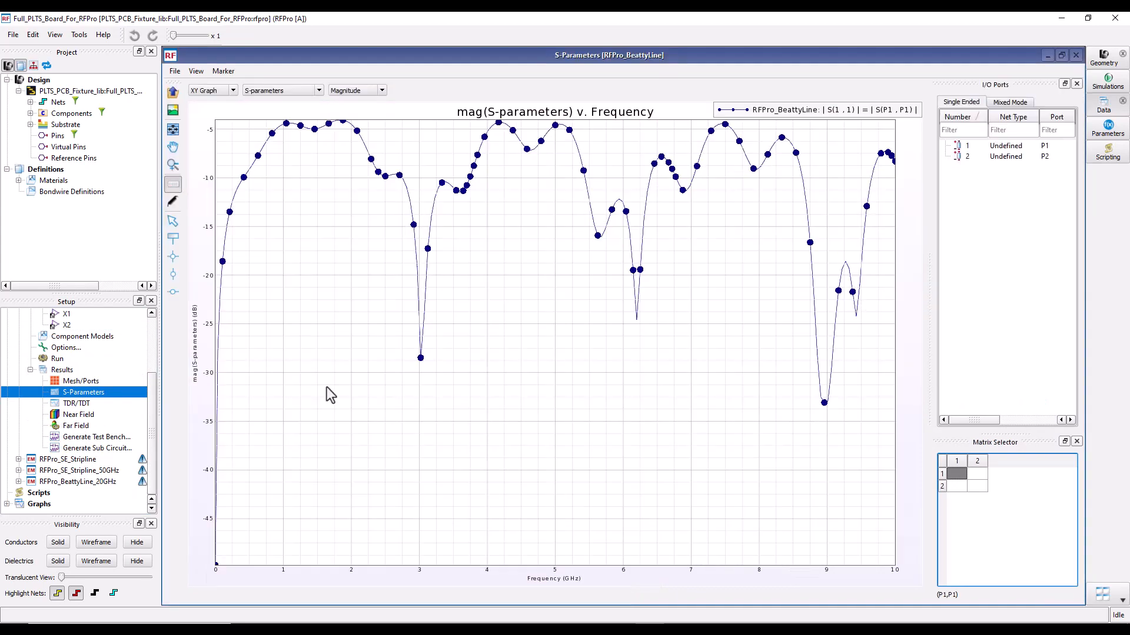
pyautogui.click(977, 475)
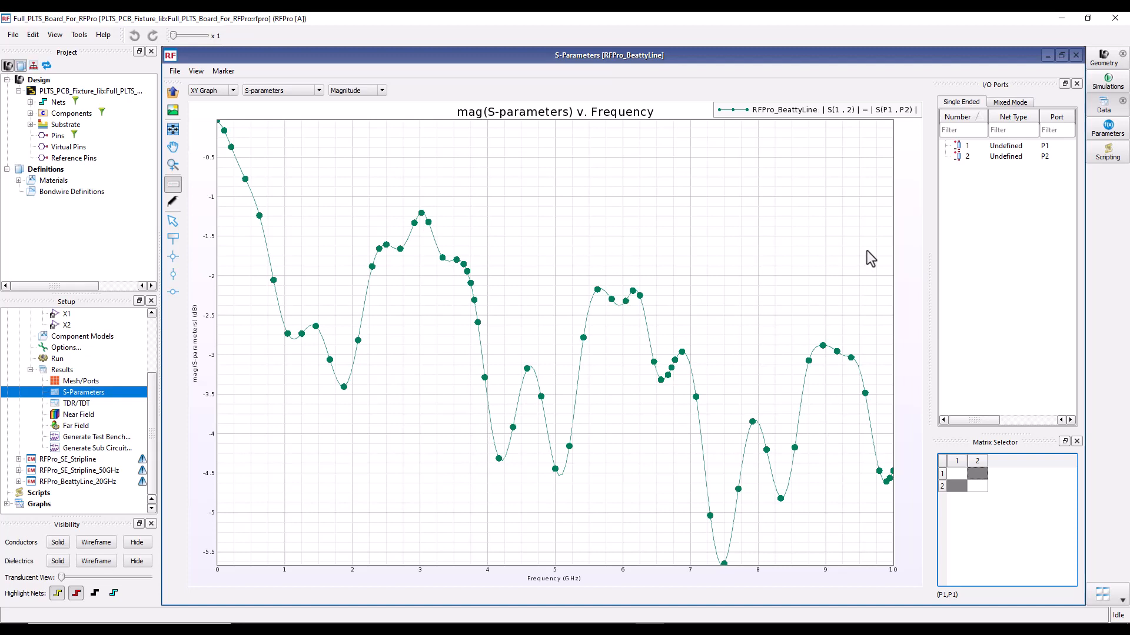
# - Close the S-parameter plot, show the board's conductors as solid and examine the whole board in 3D
pyautogui.click(1075, 55)
pyautogui.moveTo(639, 382); pyautogui.dragTo(631, 435, button='middle')
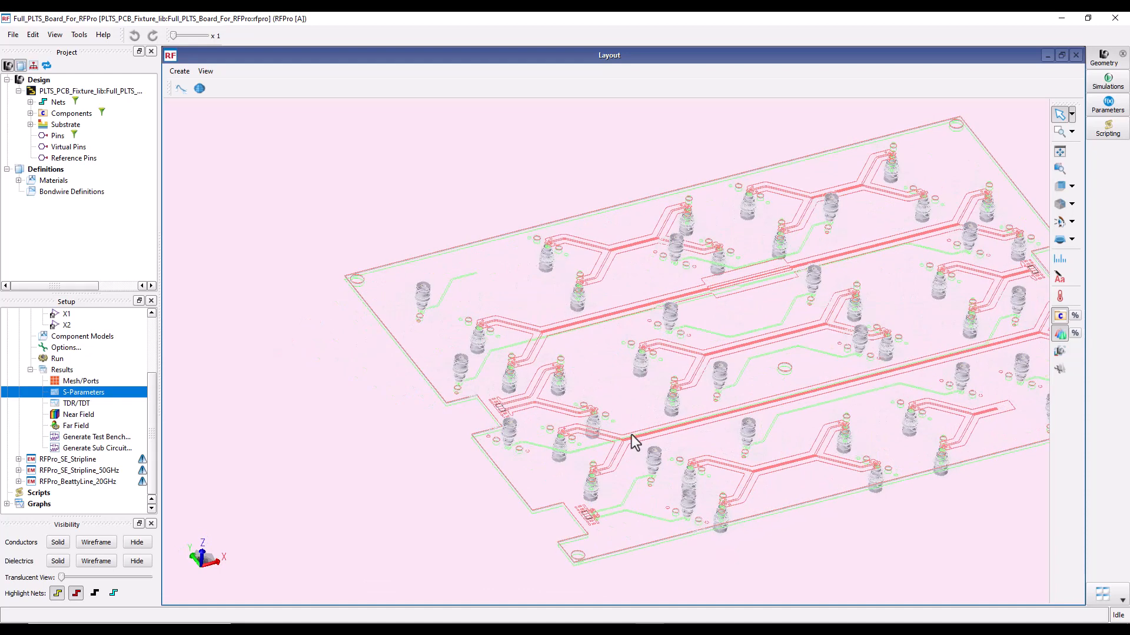
pyautogui.click(59, 542)
pyautogui.moveTo(719, 318); pyautogui.dragTo(497, 315, button='middle')
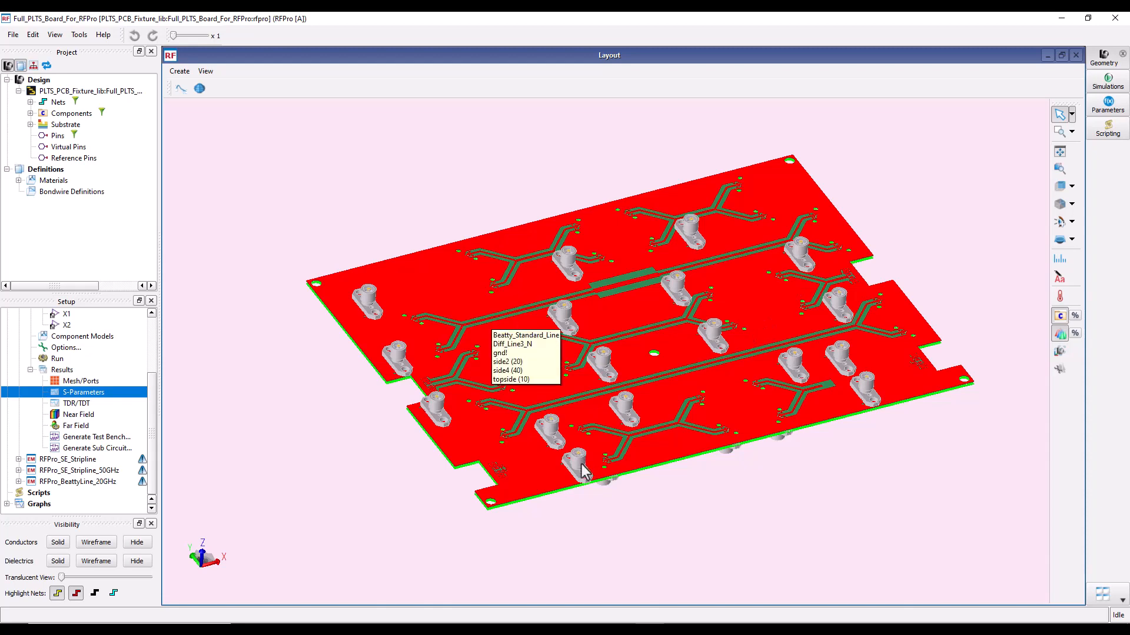
pyautogui.moveTo(671, 529); pyautogui.dragTo(746, 541, button='middle')
pyautogui.moveTo(675, 402); pyautogui.dragTo(739, 514, button='middle')
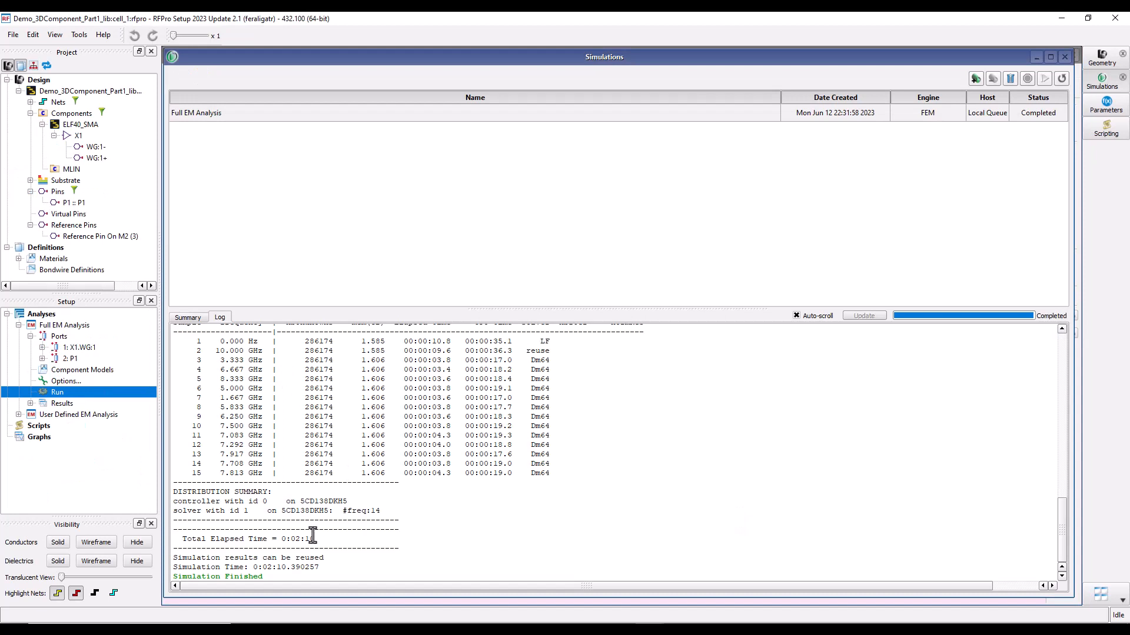
# - Plot the magnitude of S(1,1) and then S(1,2) from the Full EM Analysis results of Demo_3DComponent_Part1_lib in a maximized window
pyautogui.click(30, 403)
pyautogui.doubleClick(66, 428)
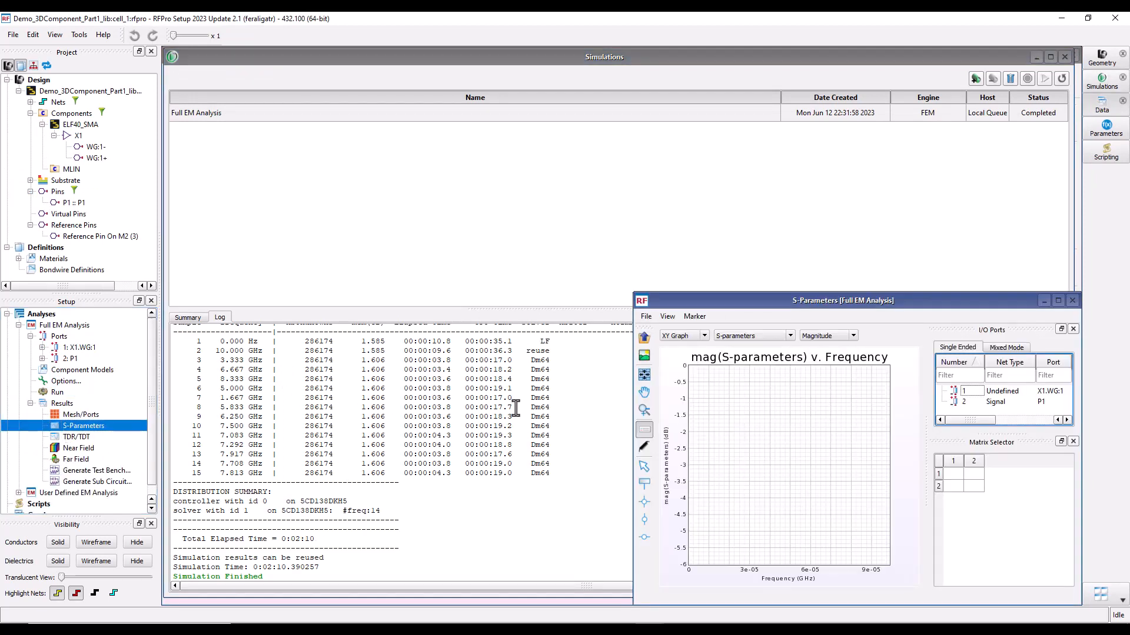
pyautogui.doubleClick(675, 304)
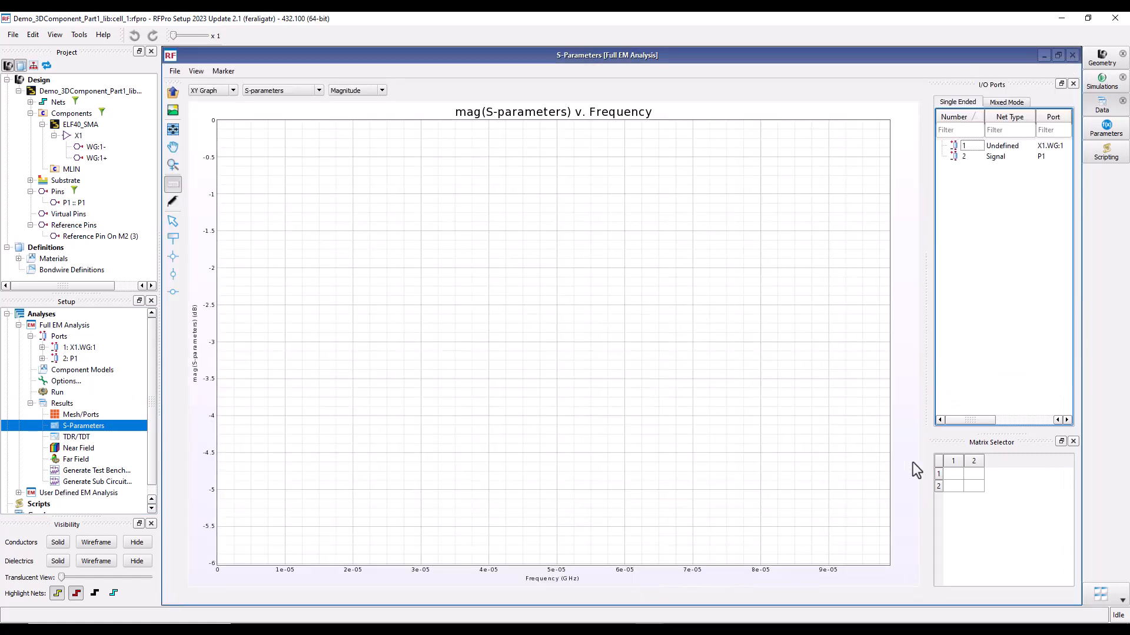
pyautogui.click(953, 473)
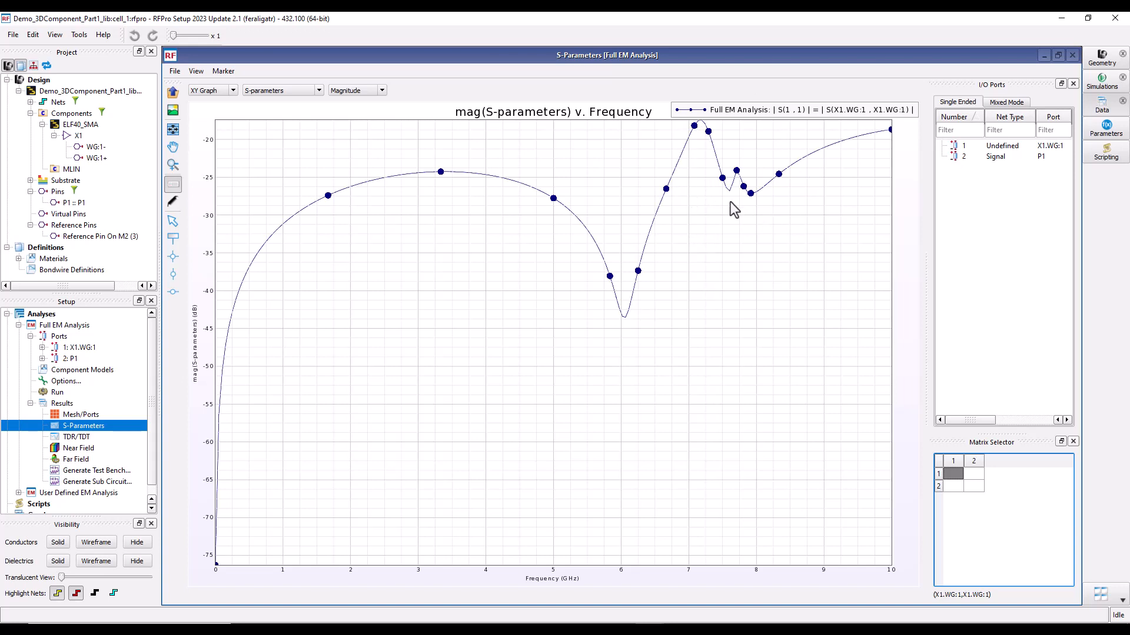
pyautogui.click(954, 473)
pyautogui.click(970, 474)
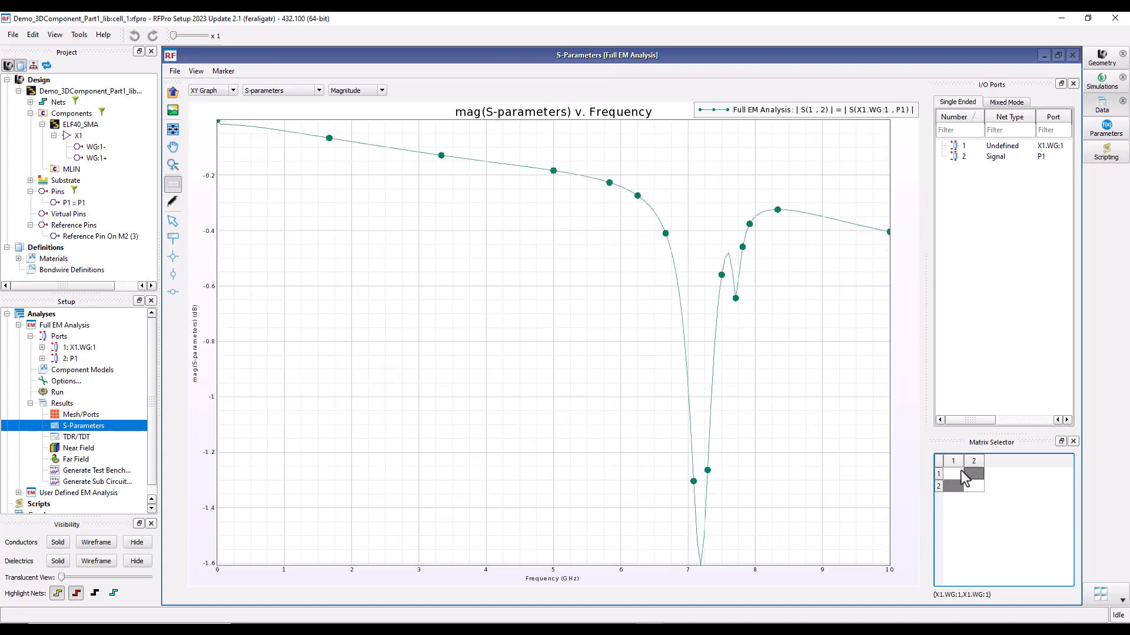